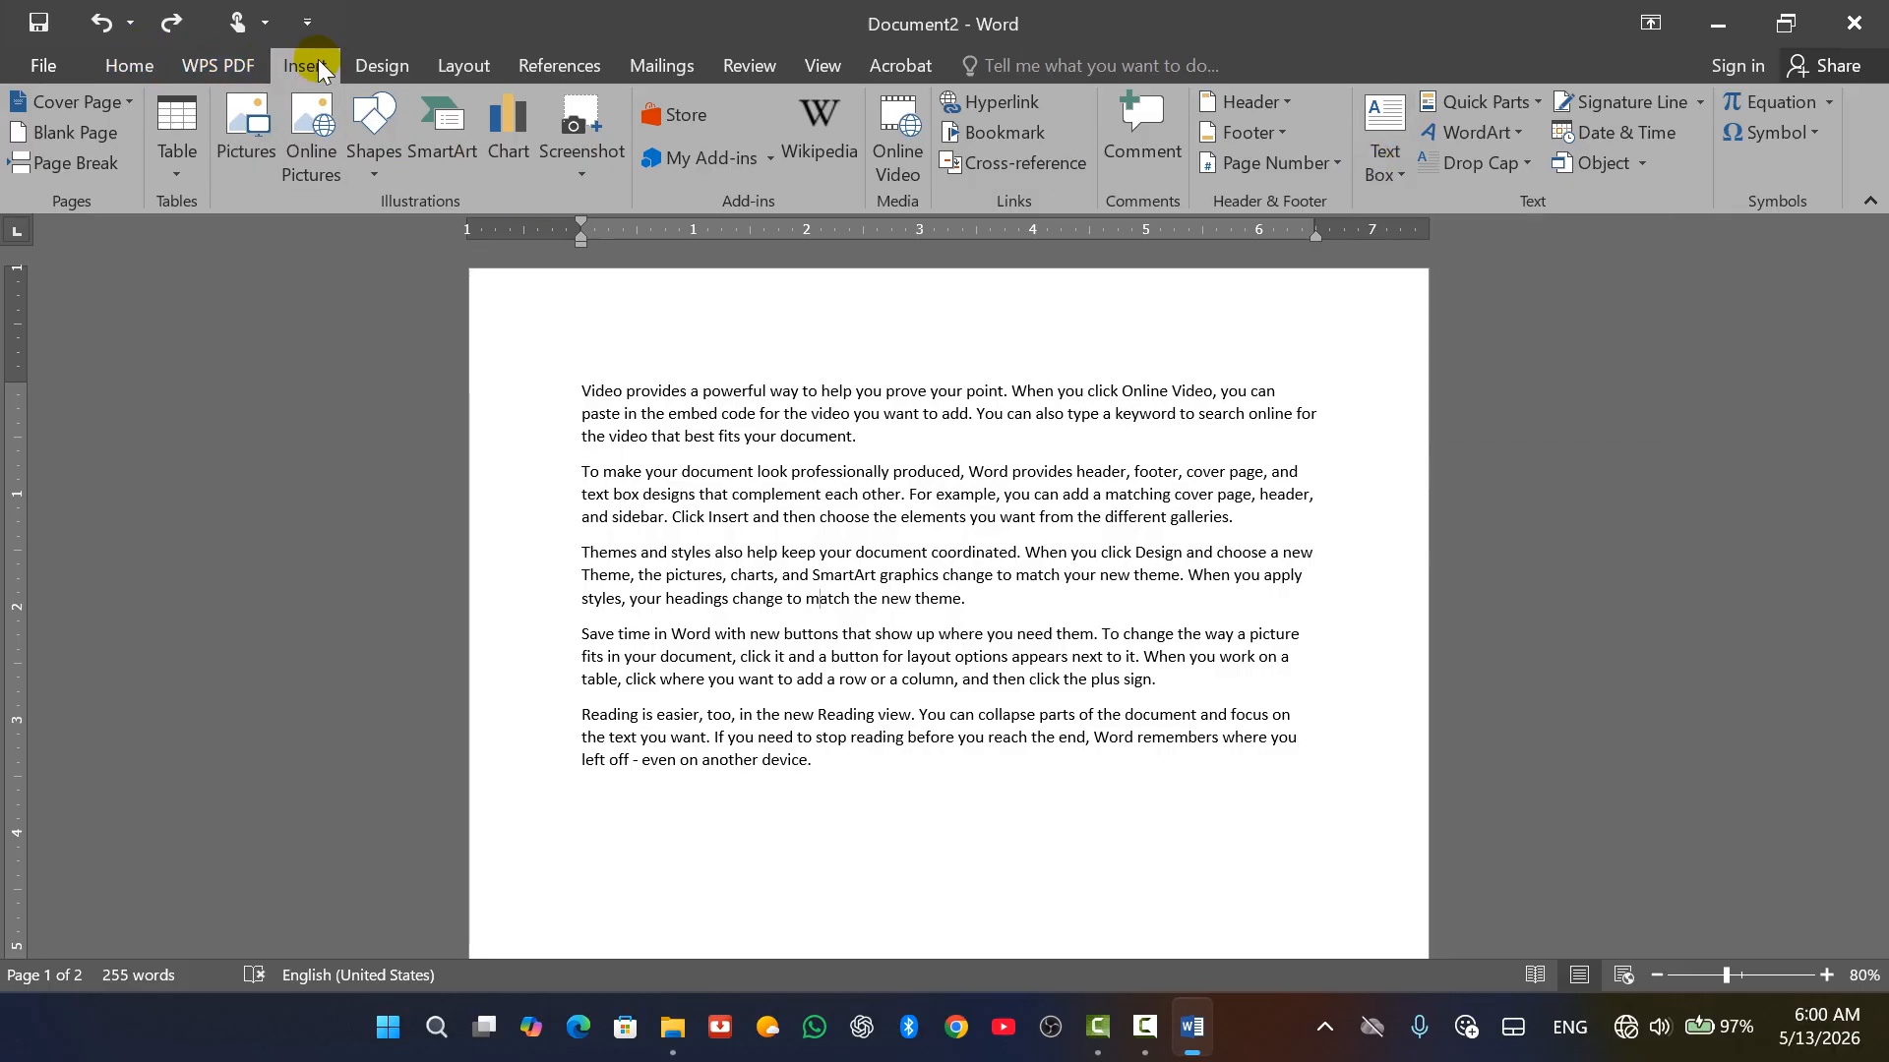
# Try drawing a text box shape about 1.36" high and 0.37" wide beside the first paragraphs, and undo it.
pyautogui.click(383, 171)
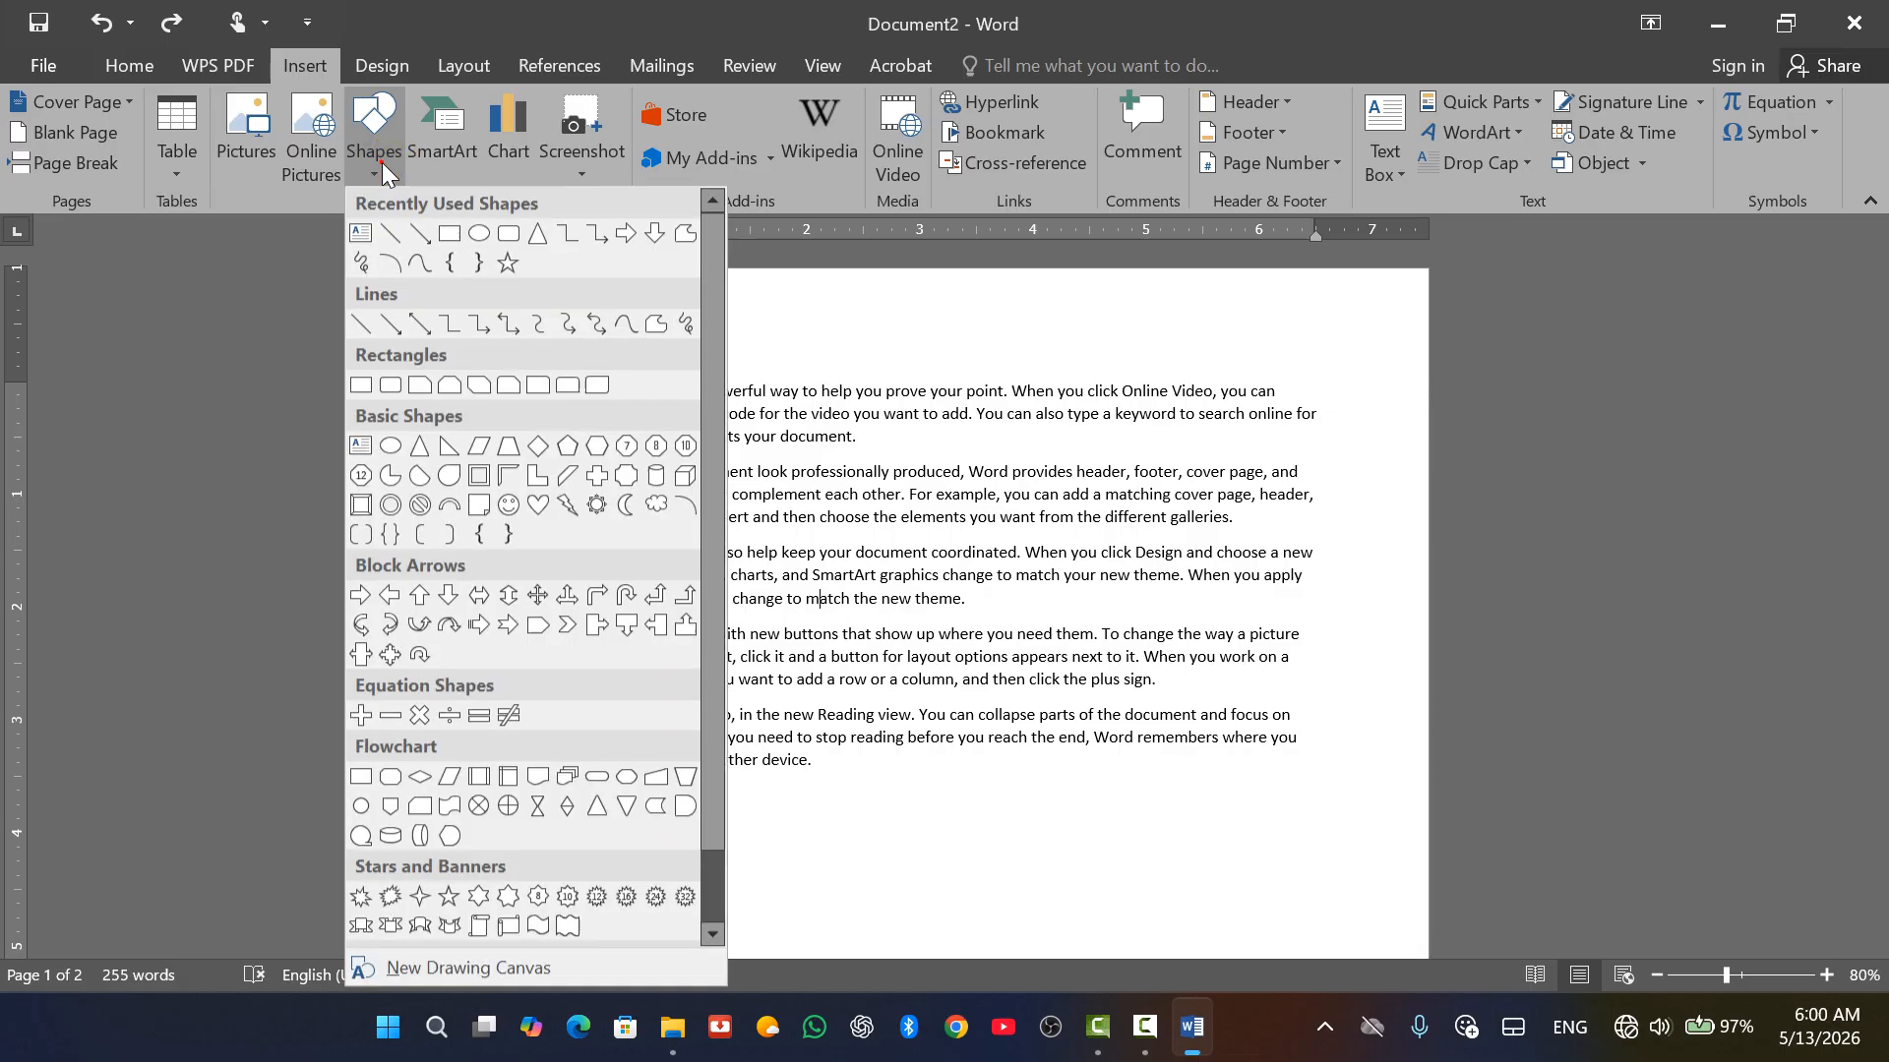
pyautogui.click(360, 234)
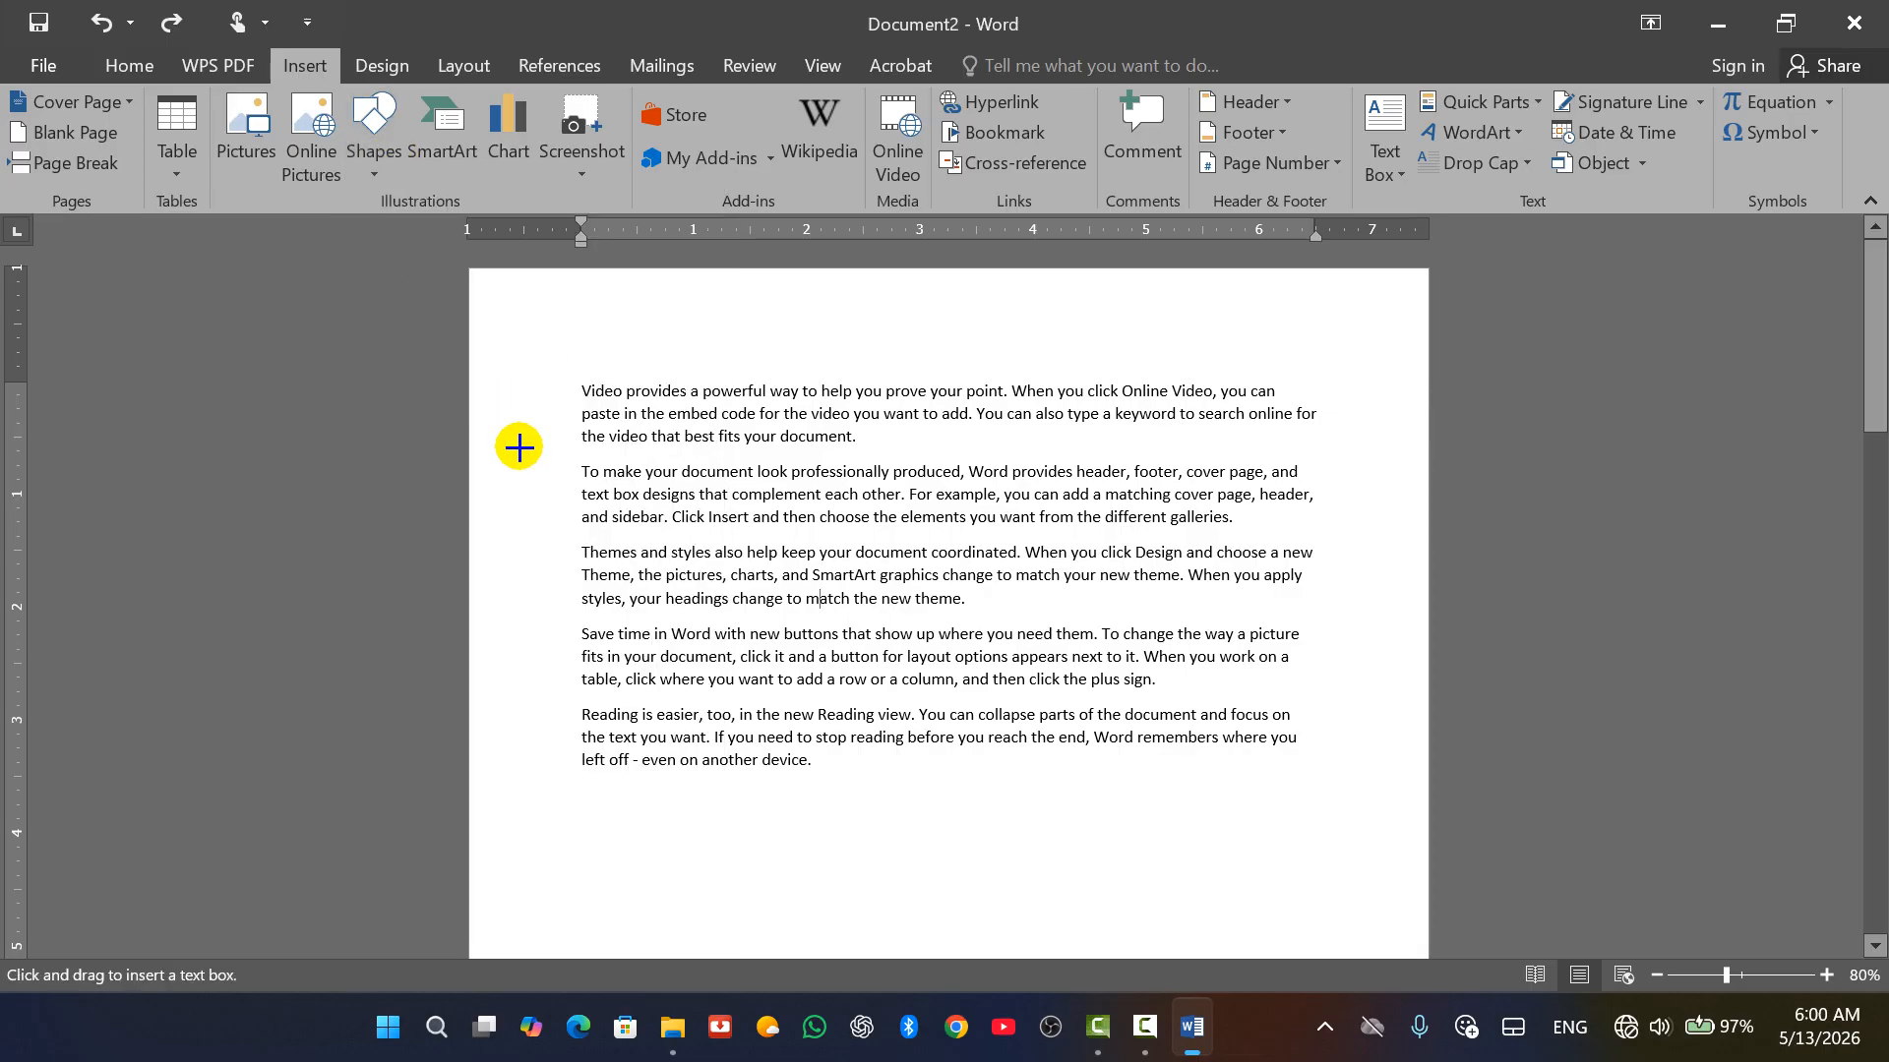
pyautogui.moveTo(483, 374); pyautogui.dragTo(526, 529)
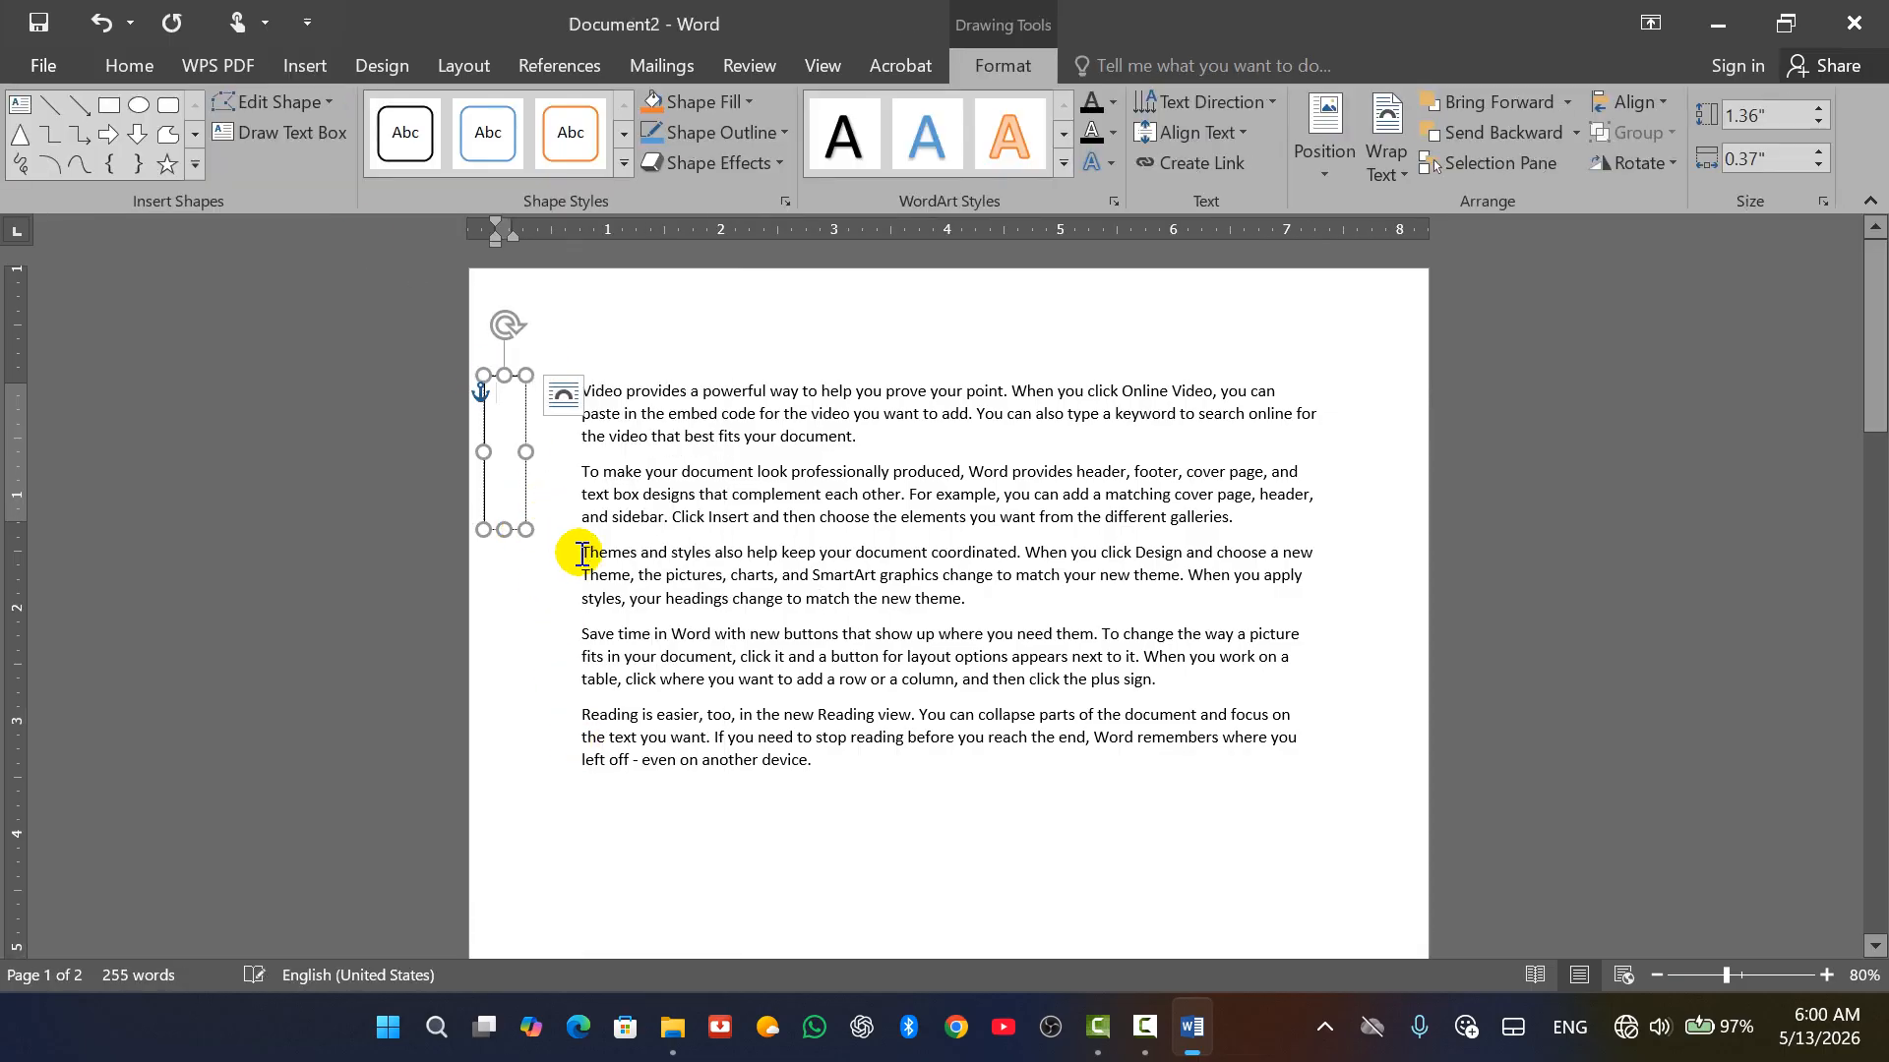
pyautogui.hotkey('ctrl', 'z')
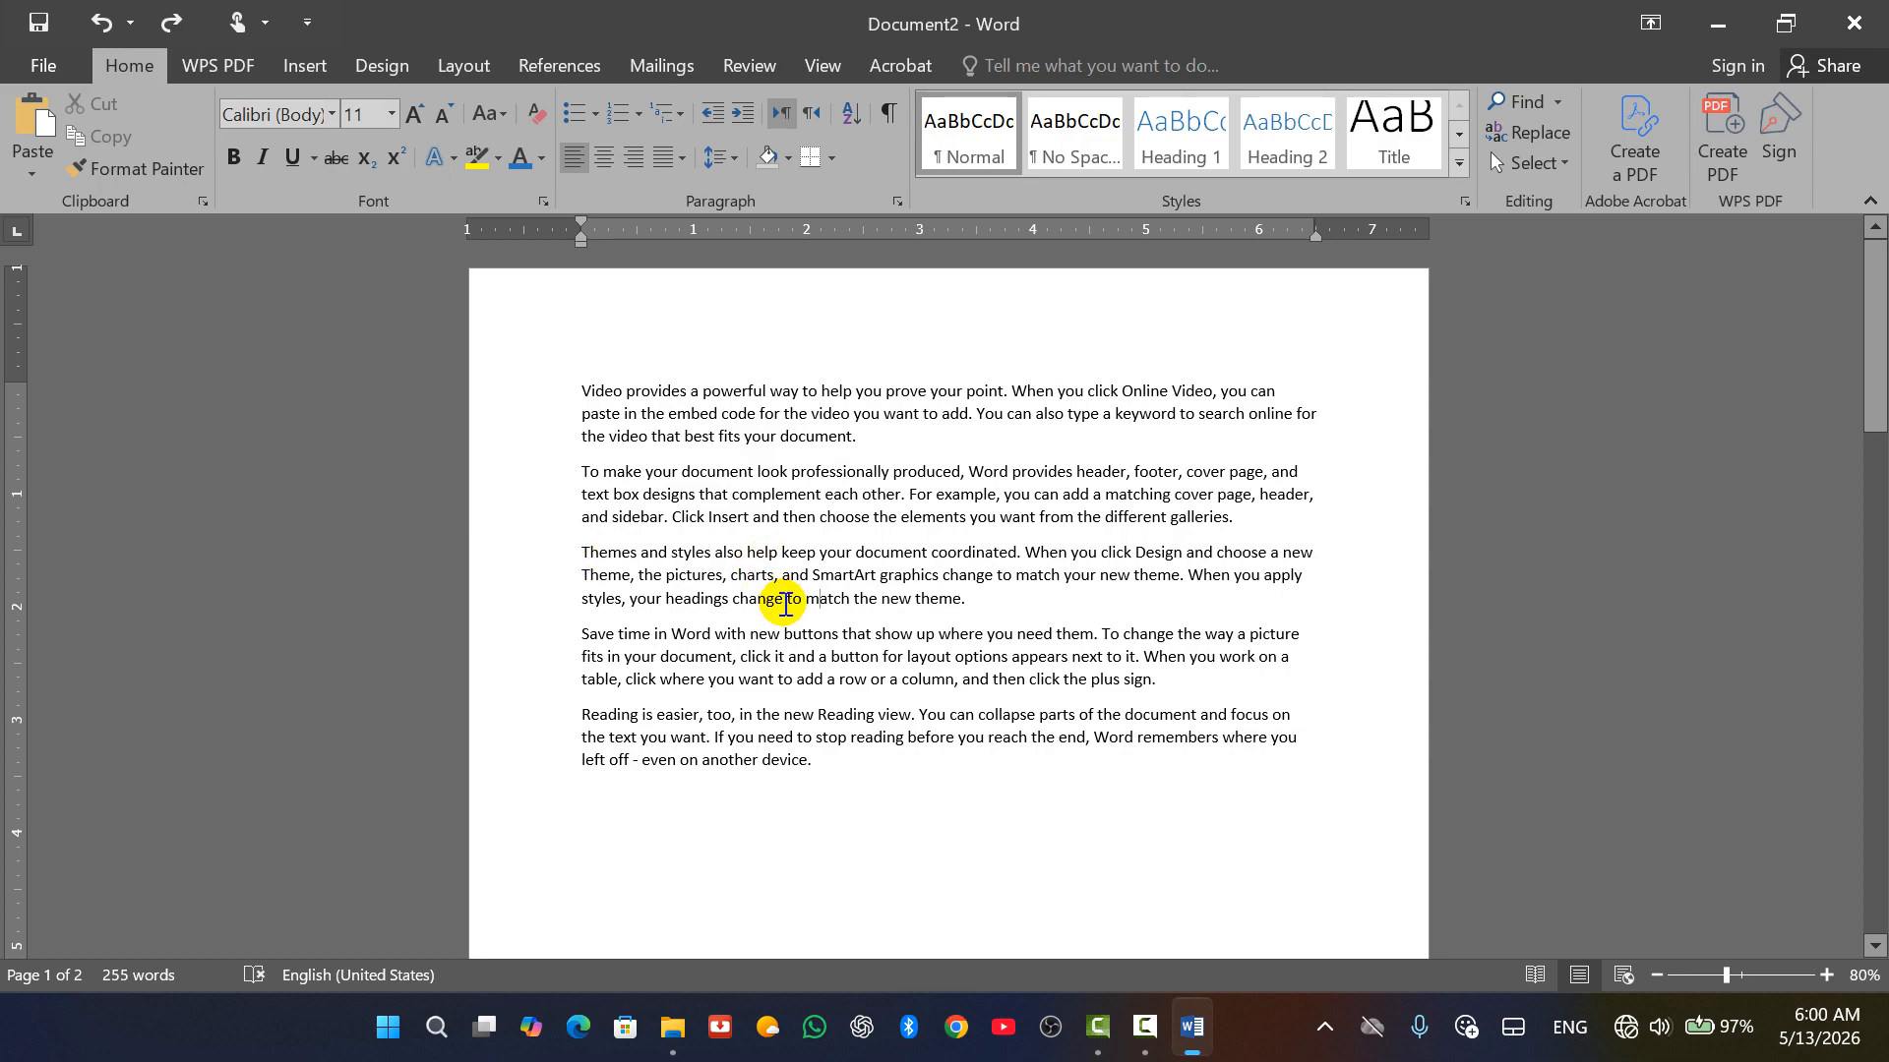
# Try a Banded Sidebar text box below the last paragraph with the sample text "sdsd", and undo both the text and the sidebar.
pyautogui.click(305, 65)
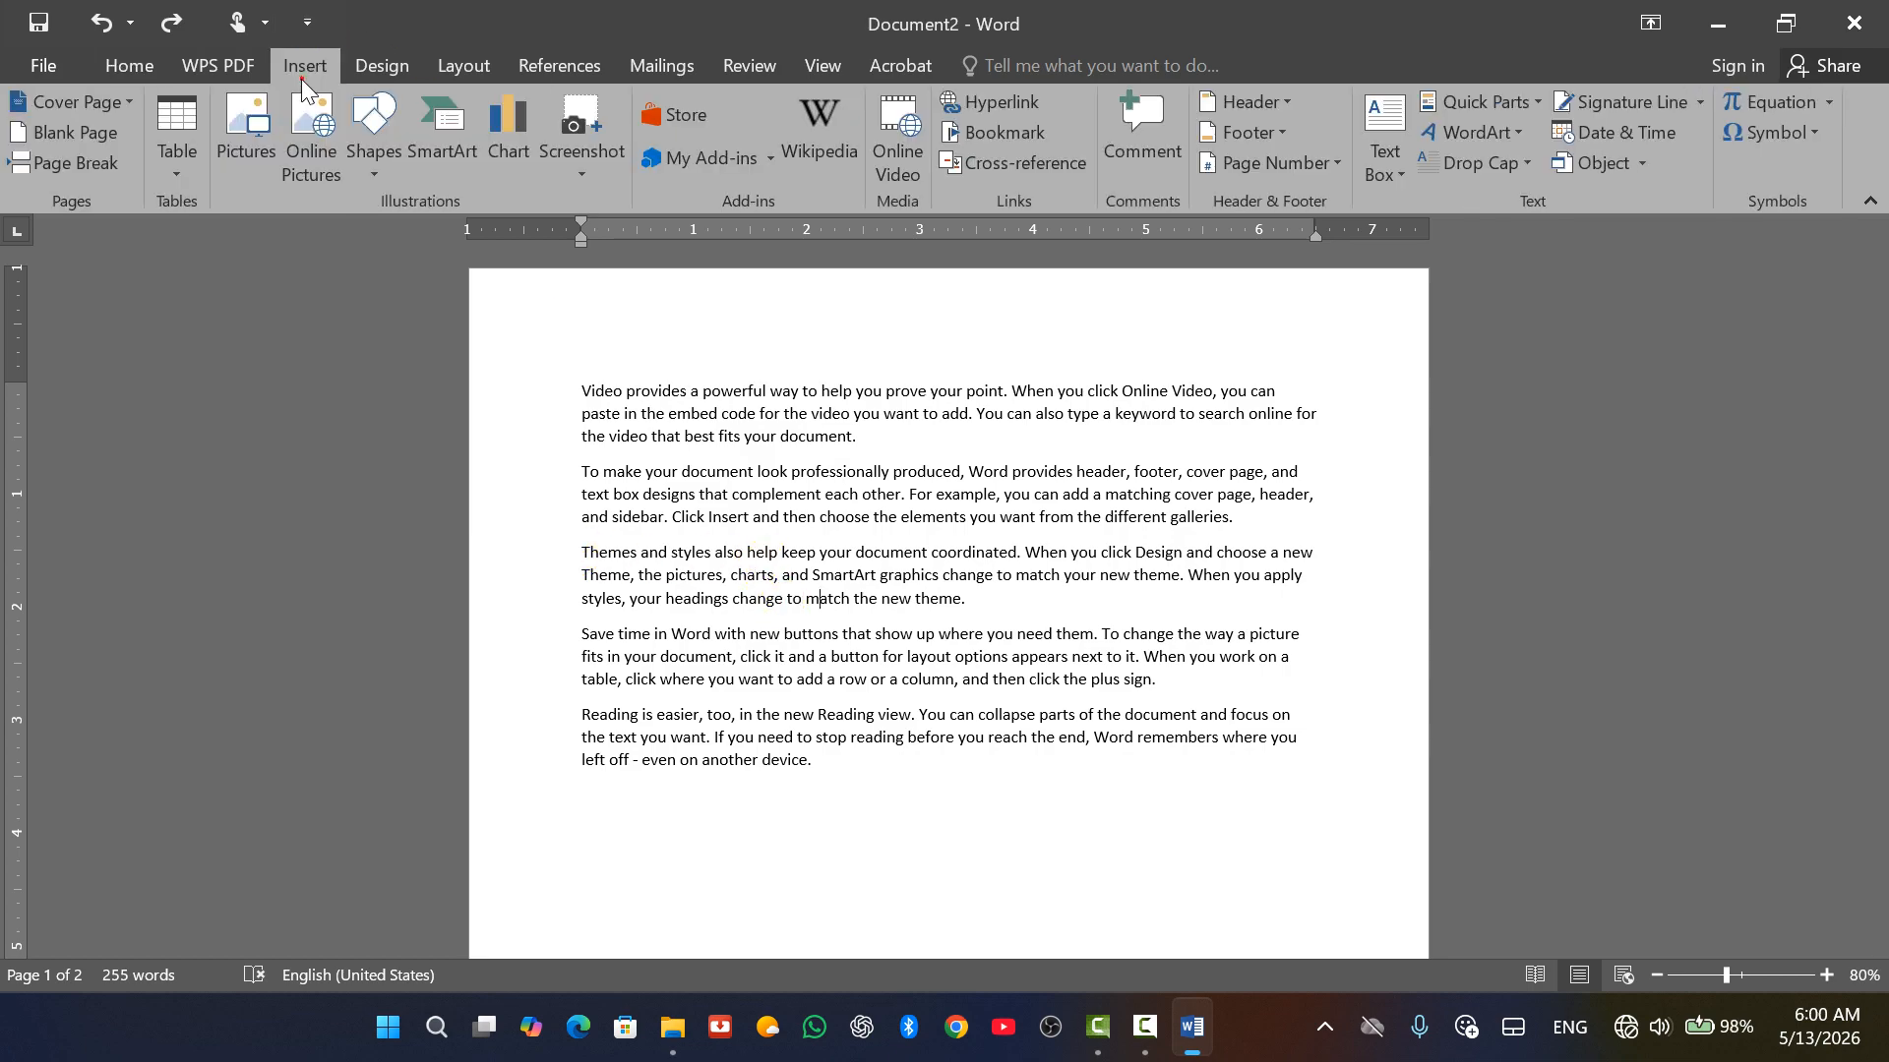
pyautogui.doubleClick(869, 790)
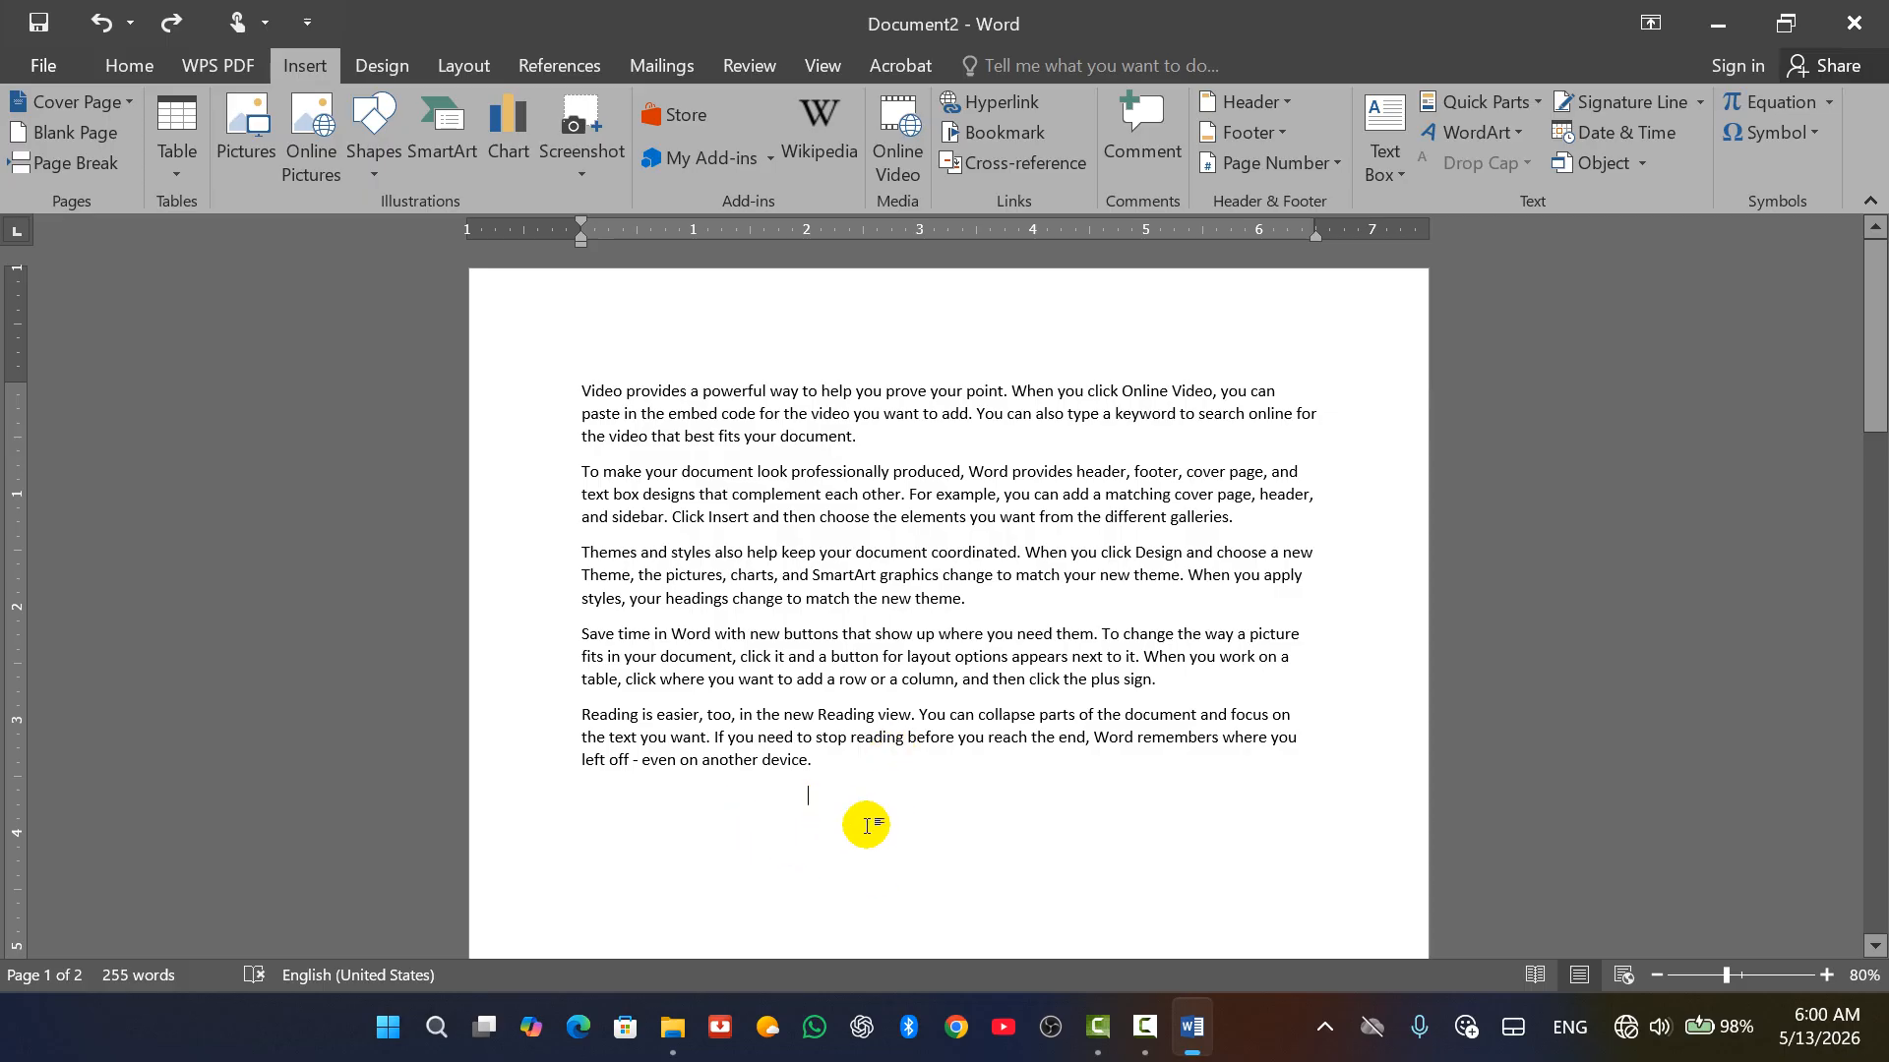
pyautogui.click(1385, 148)
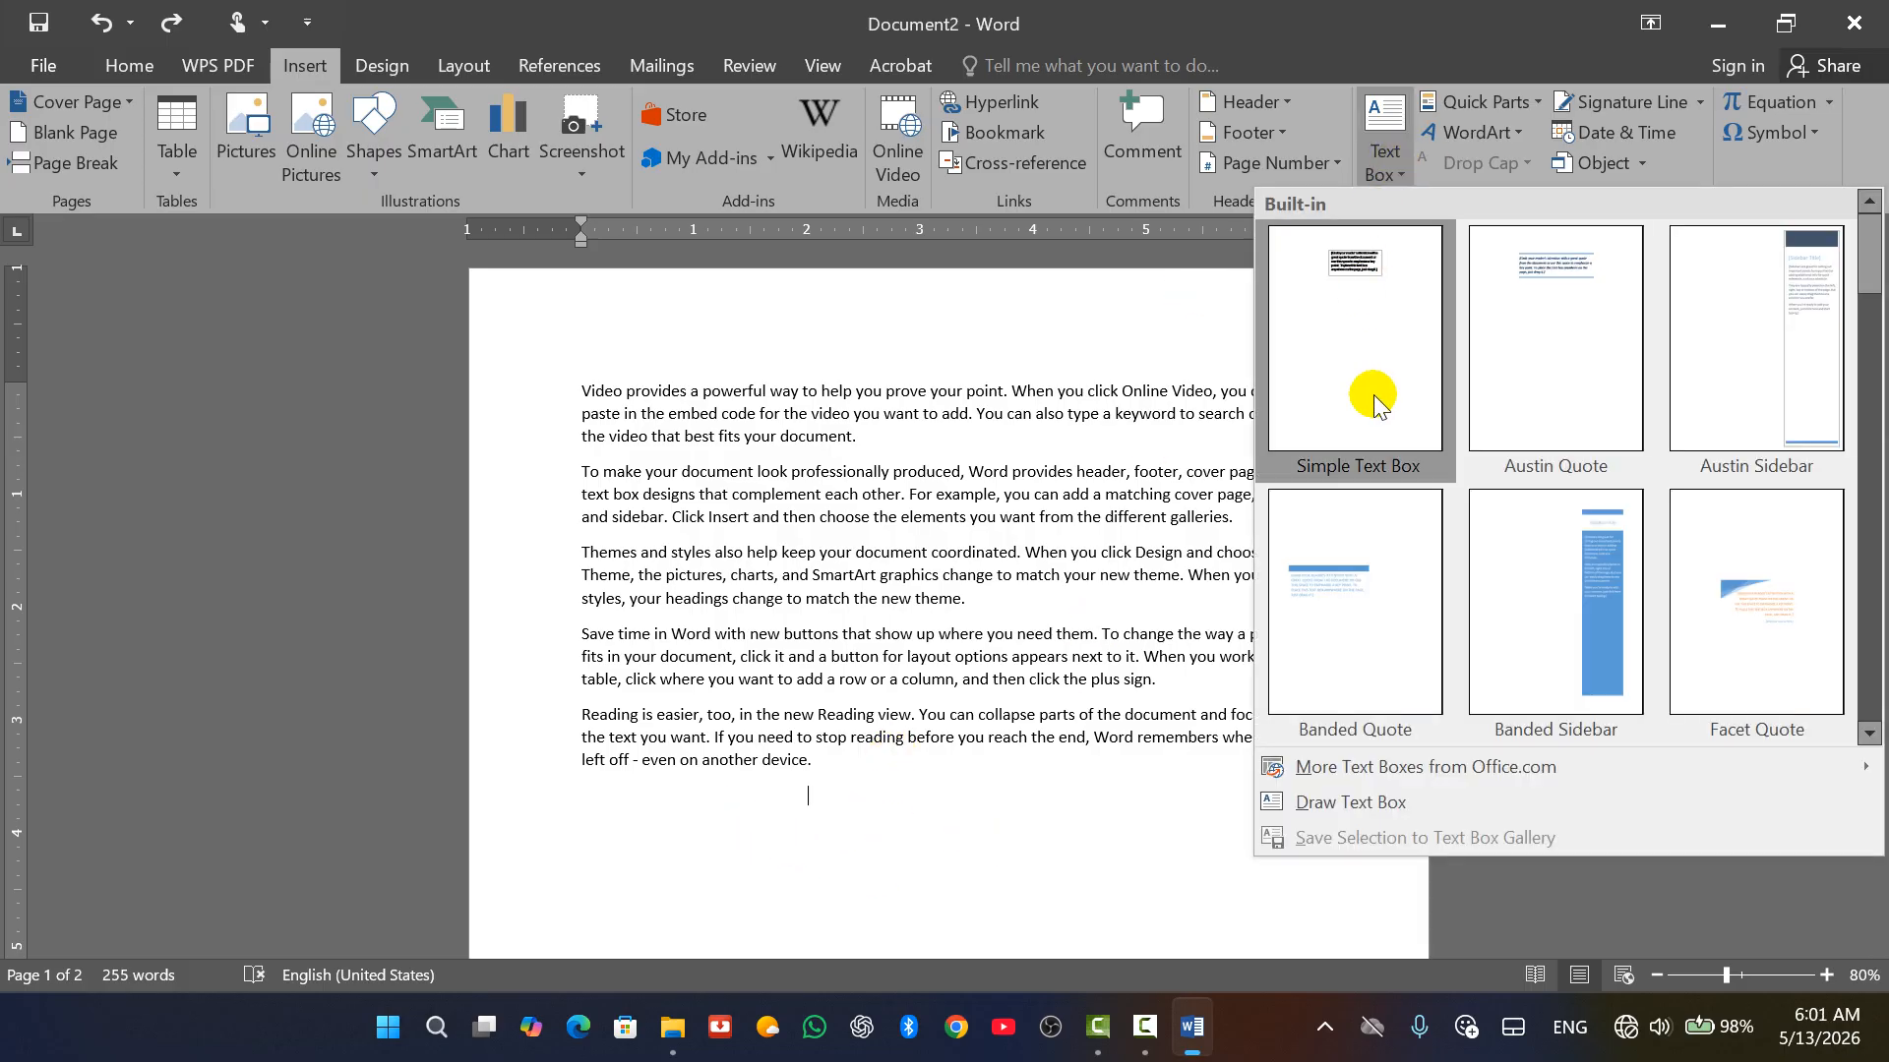
pyautogui.click(1613, 580)
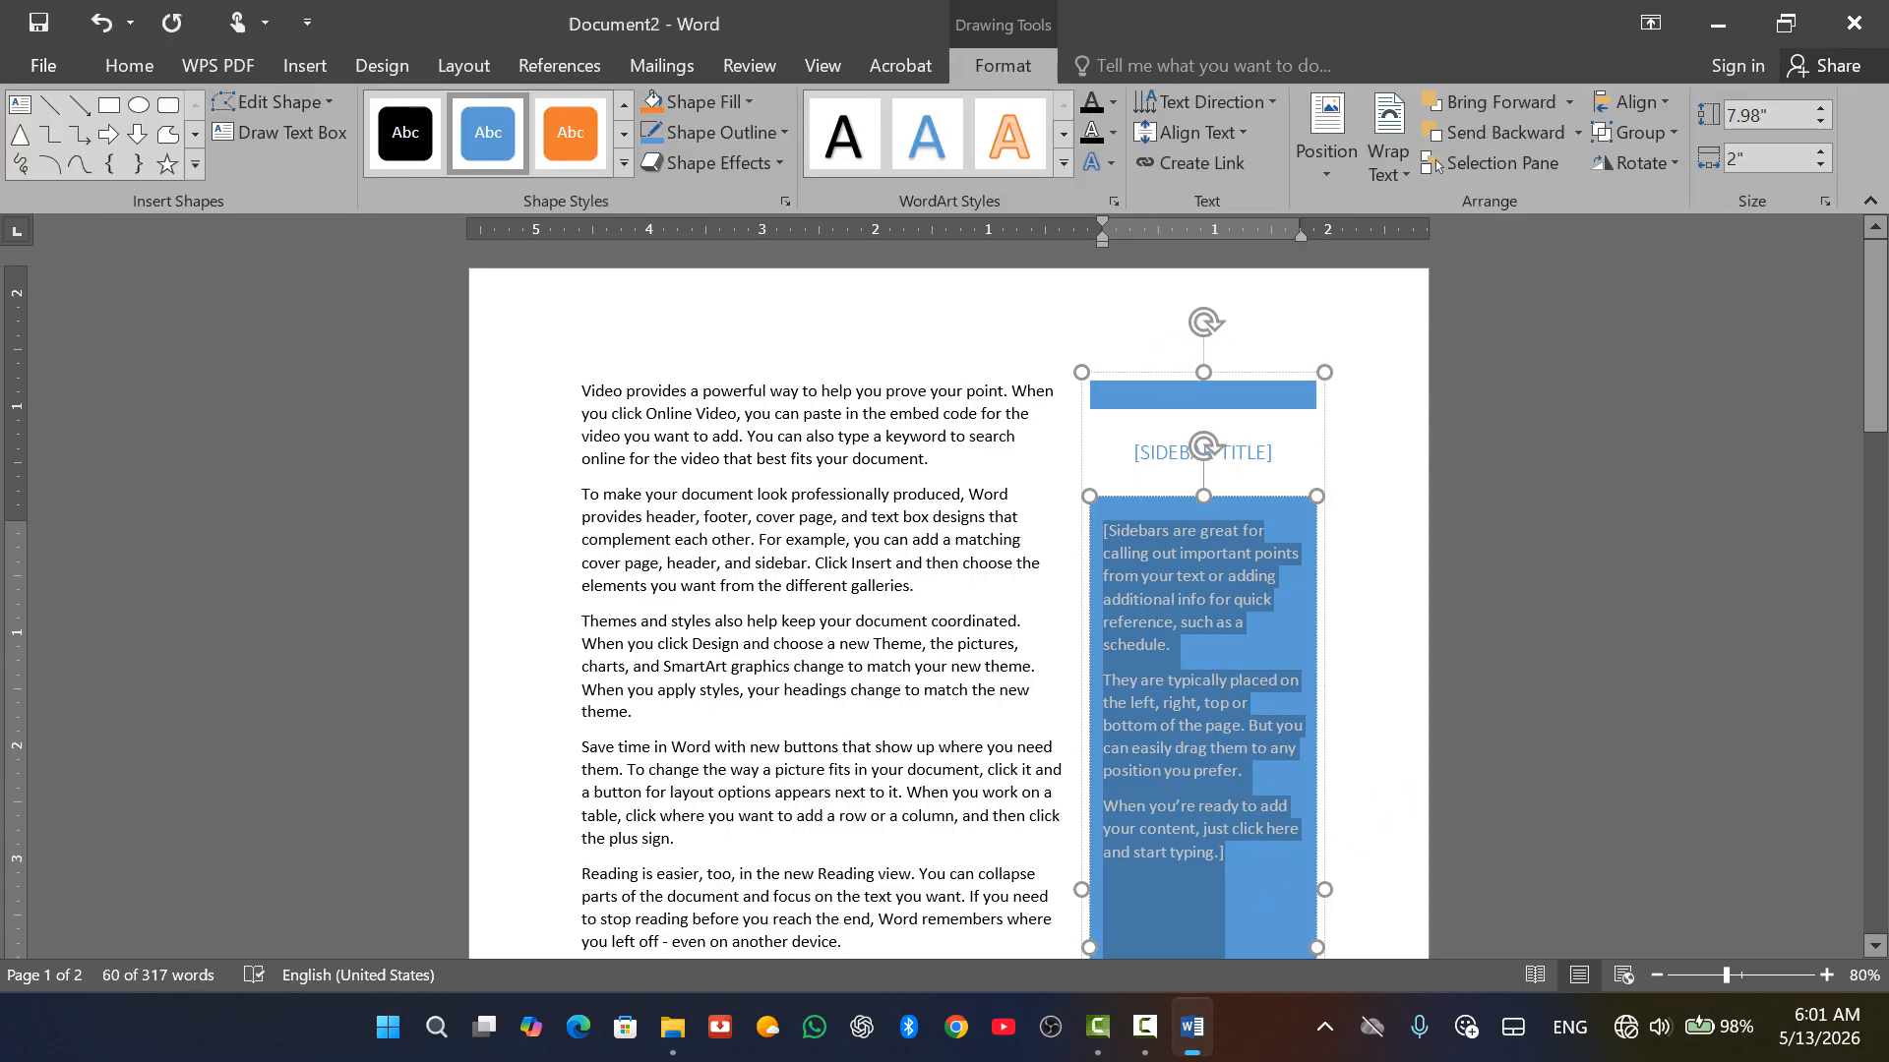
pyautogui.write('sdsd')
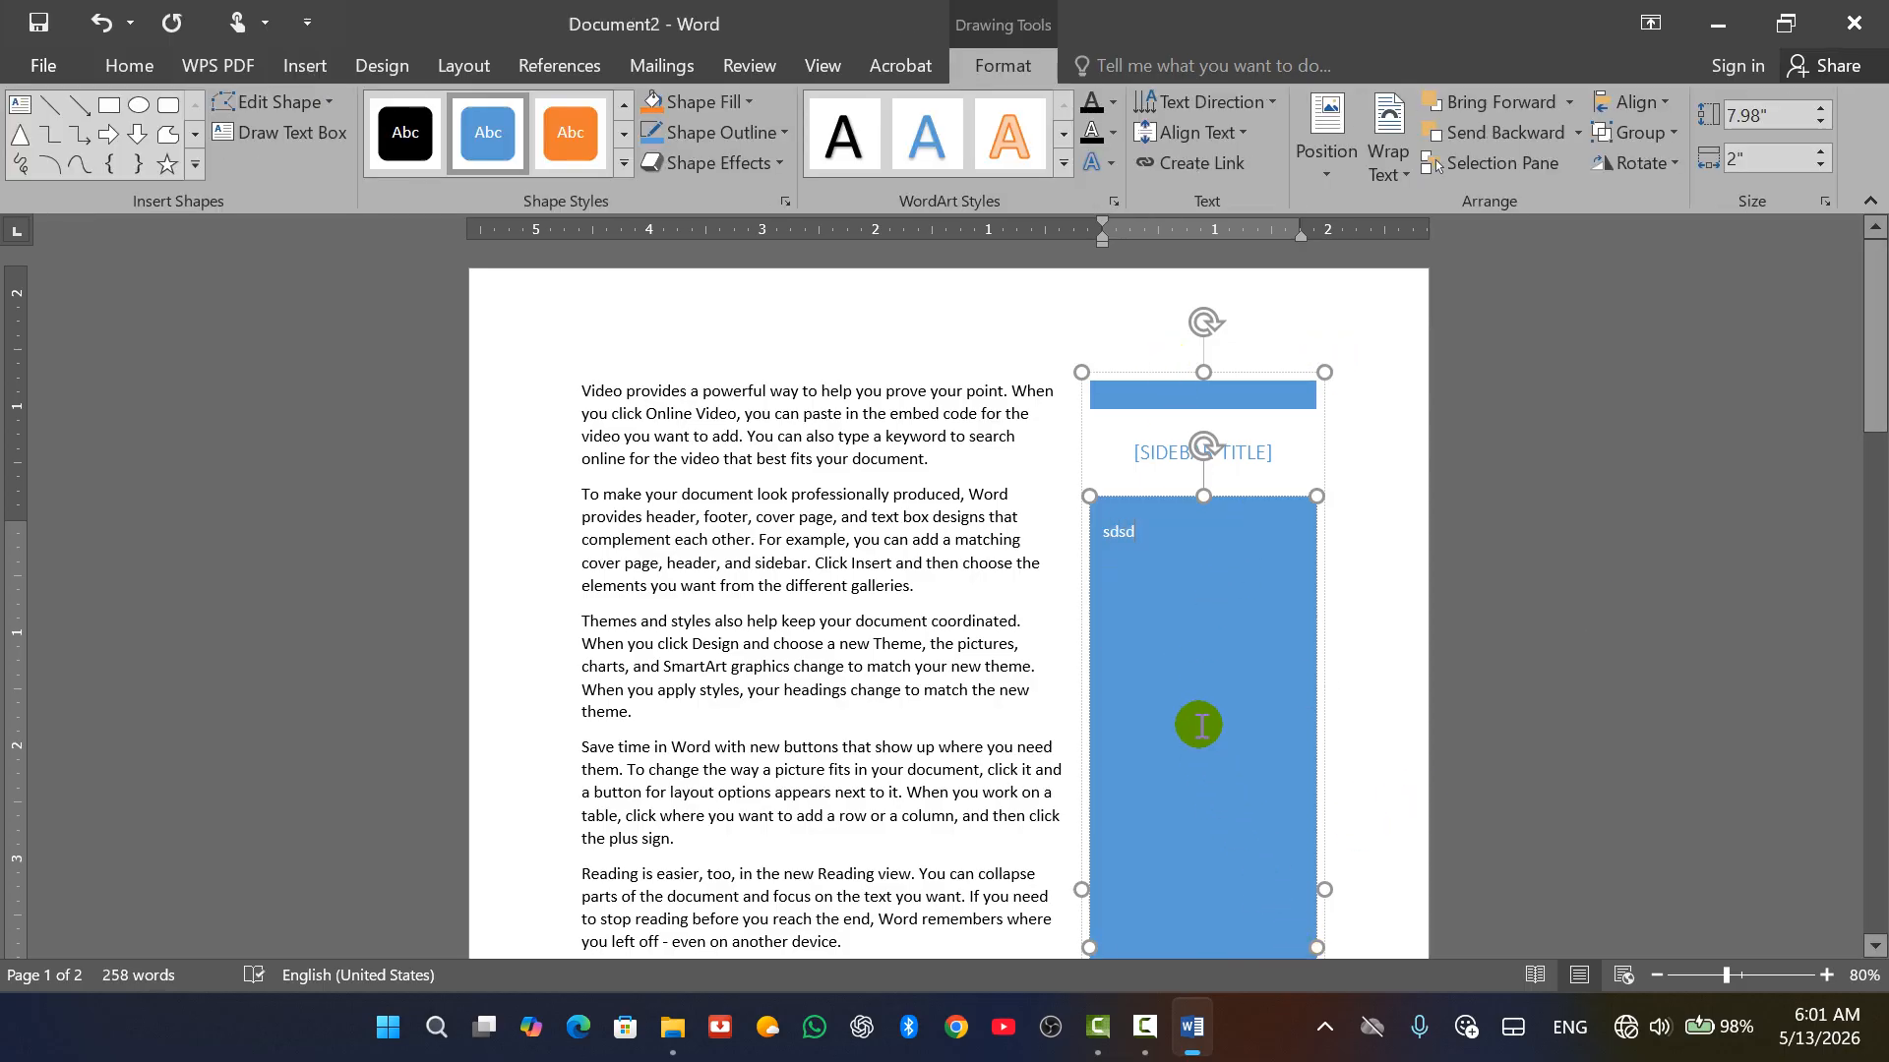
pyautogui.hotkey('ctrl', 'z')
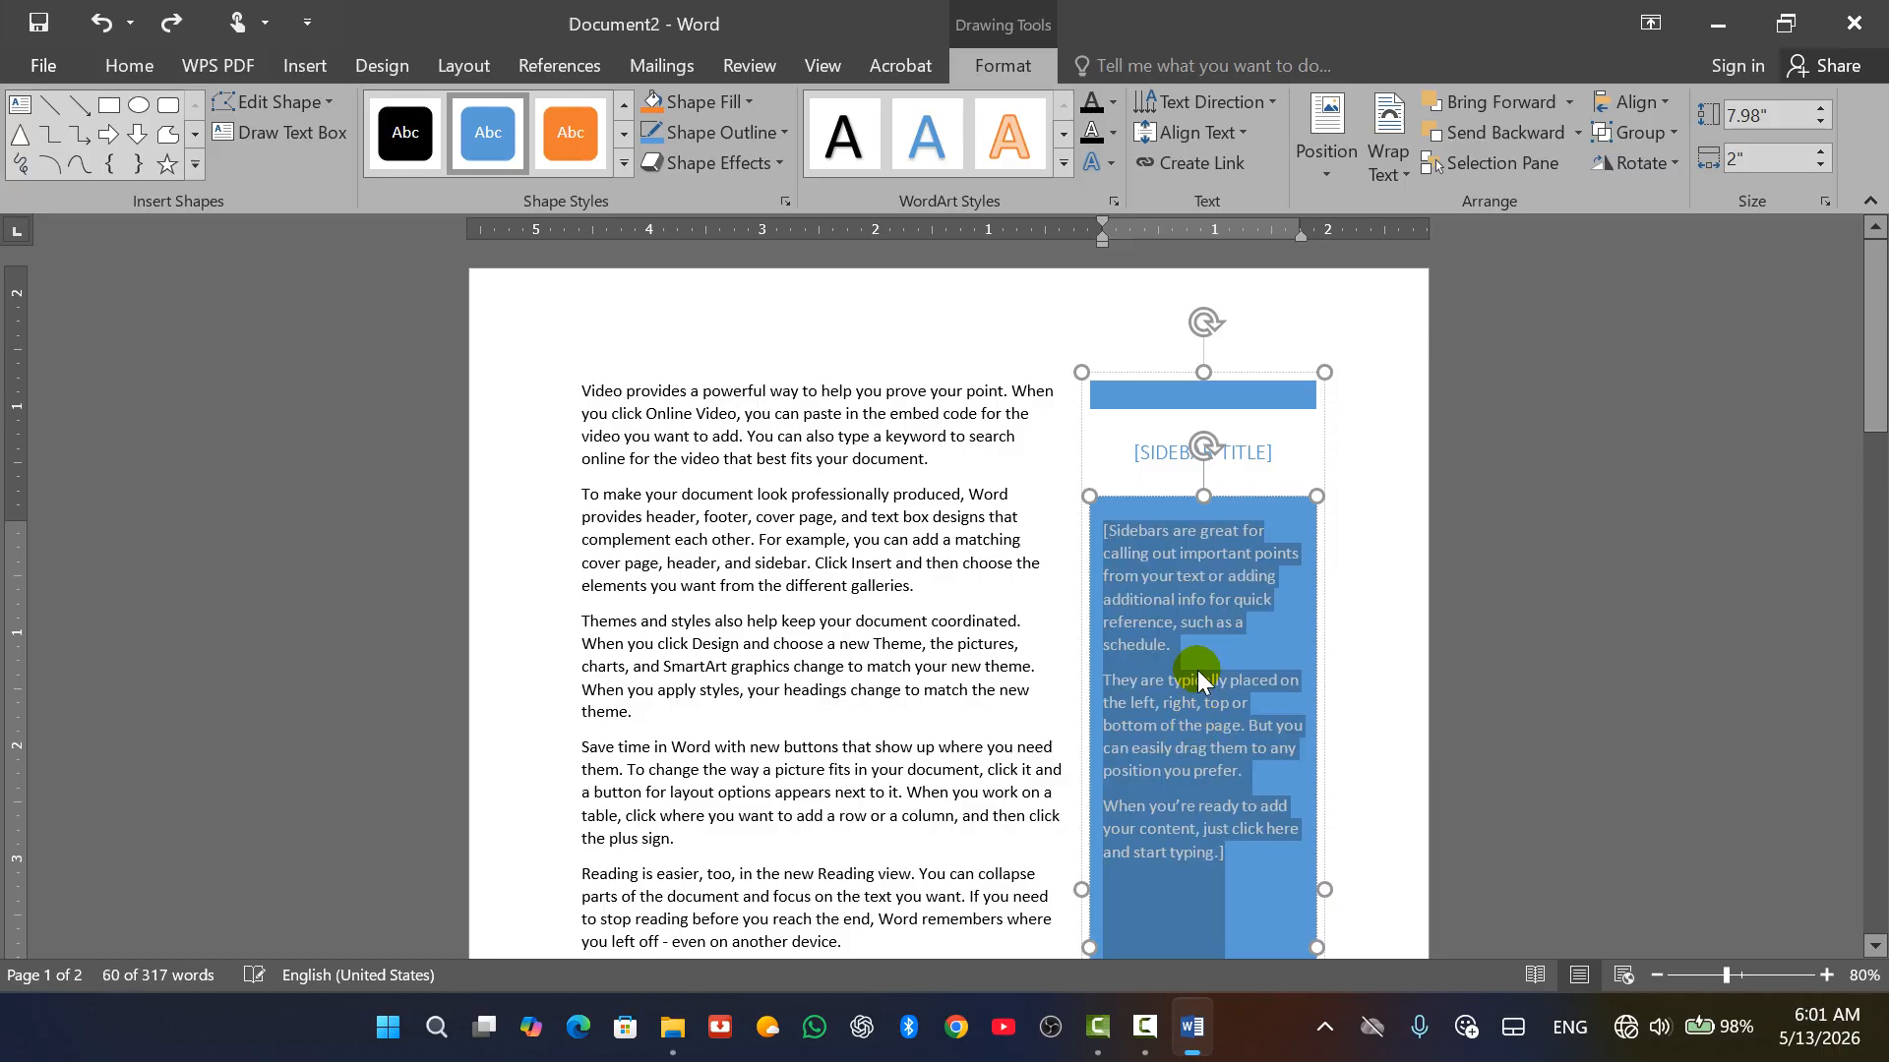
pyautogui.hotkey('ctrl', 'z')
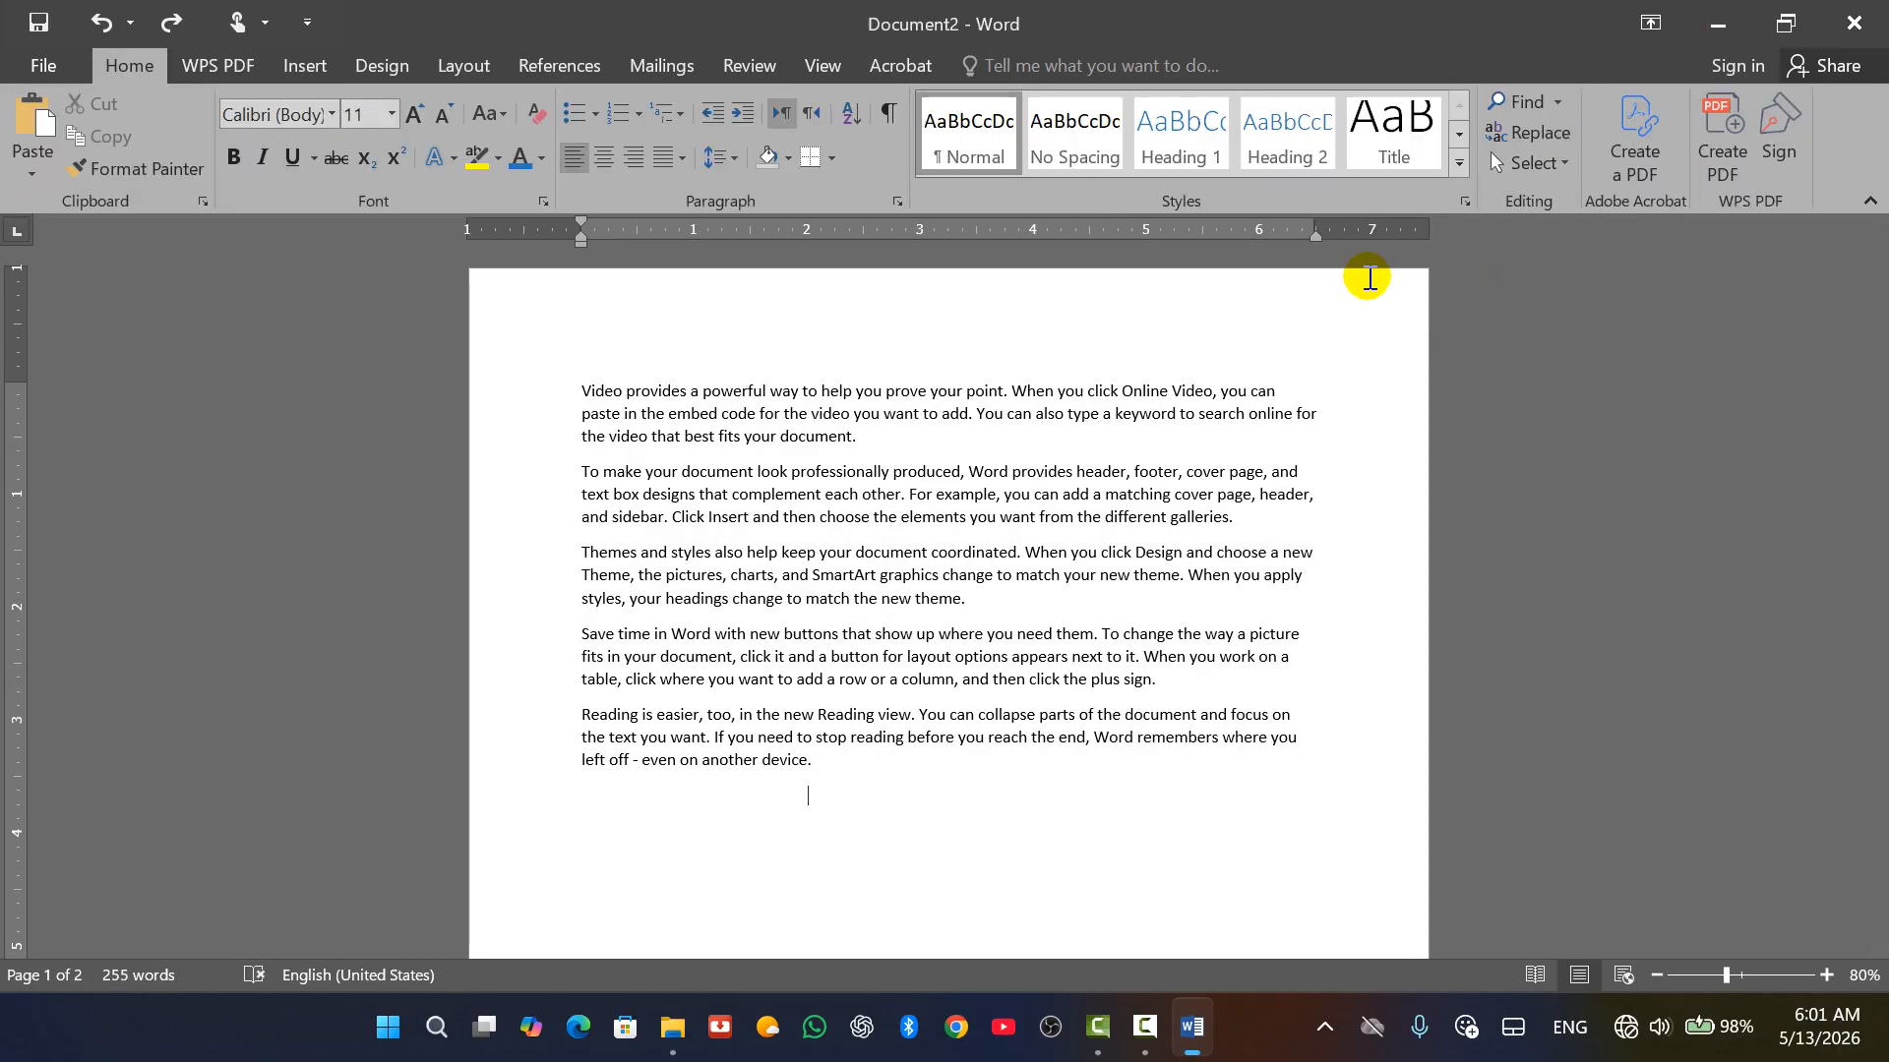
# Browse the text box gallery from the built-in designs through to the General section.
pyautogui.click(311, 67)
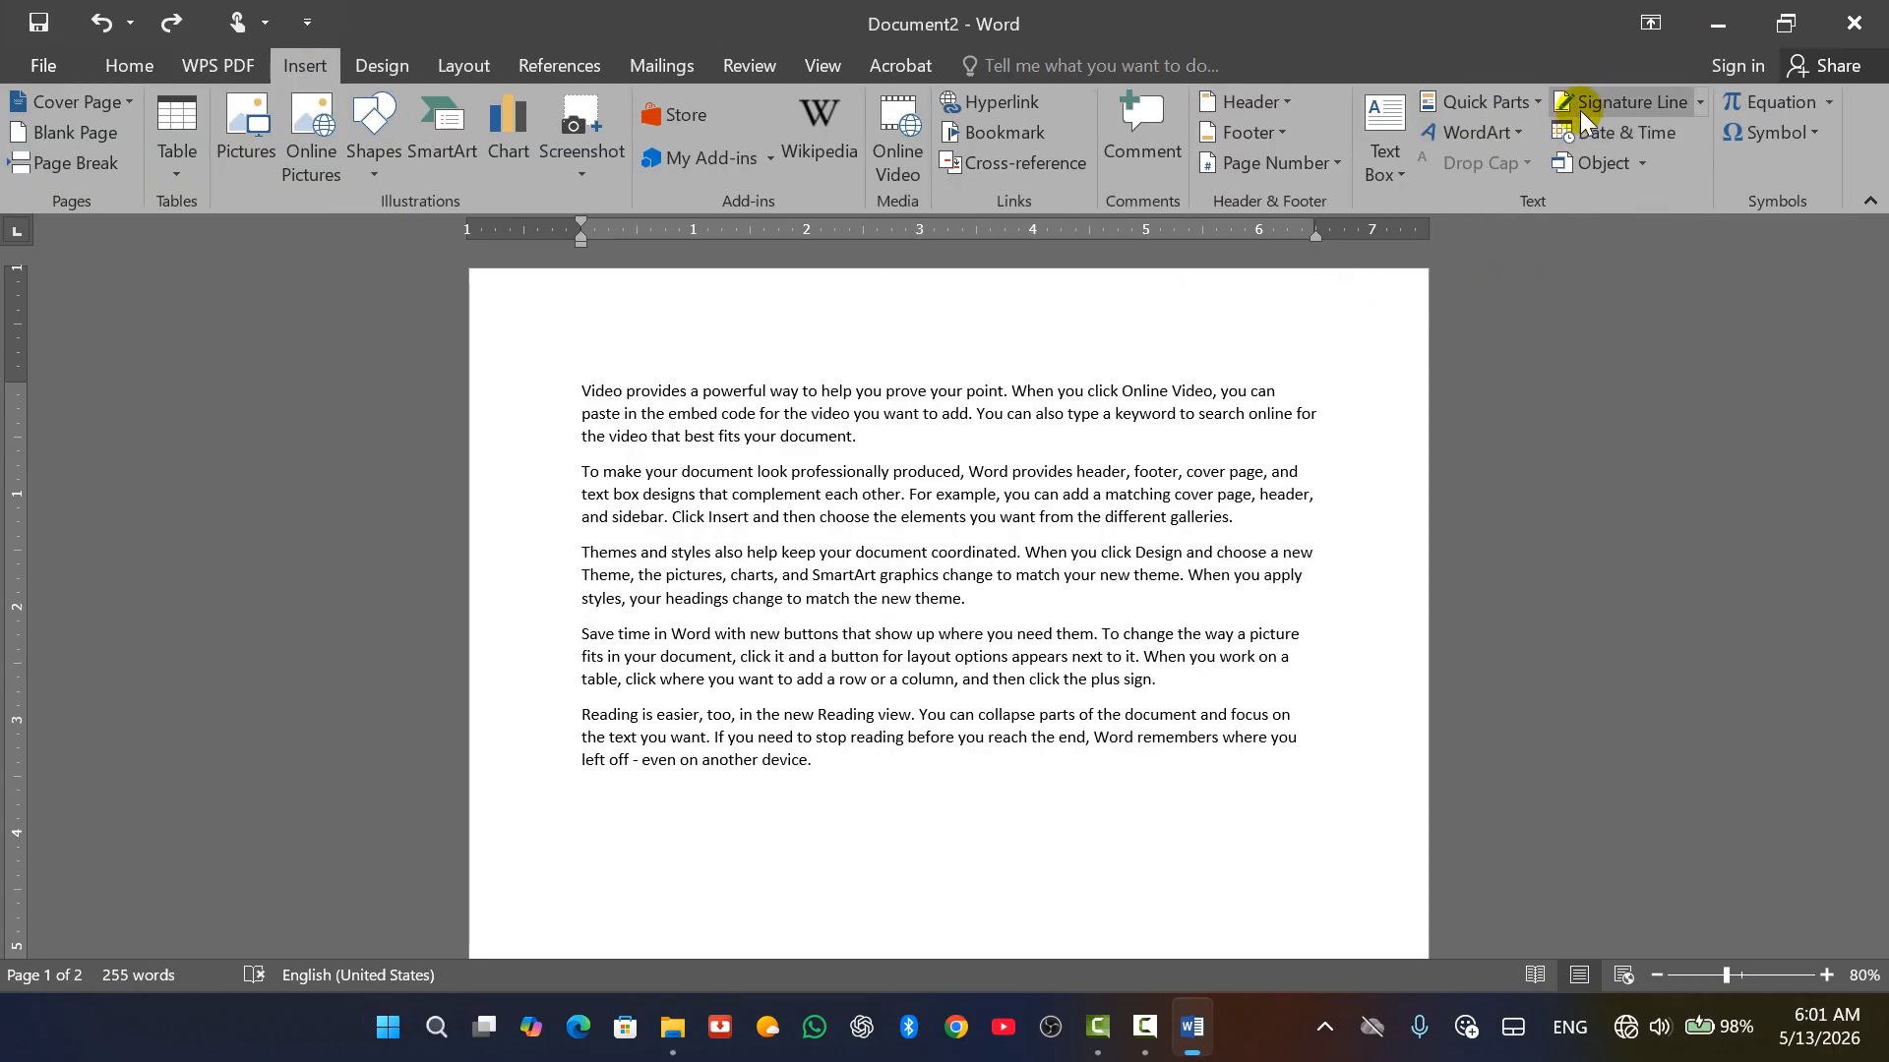
pyautogui.click(1395, 173)
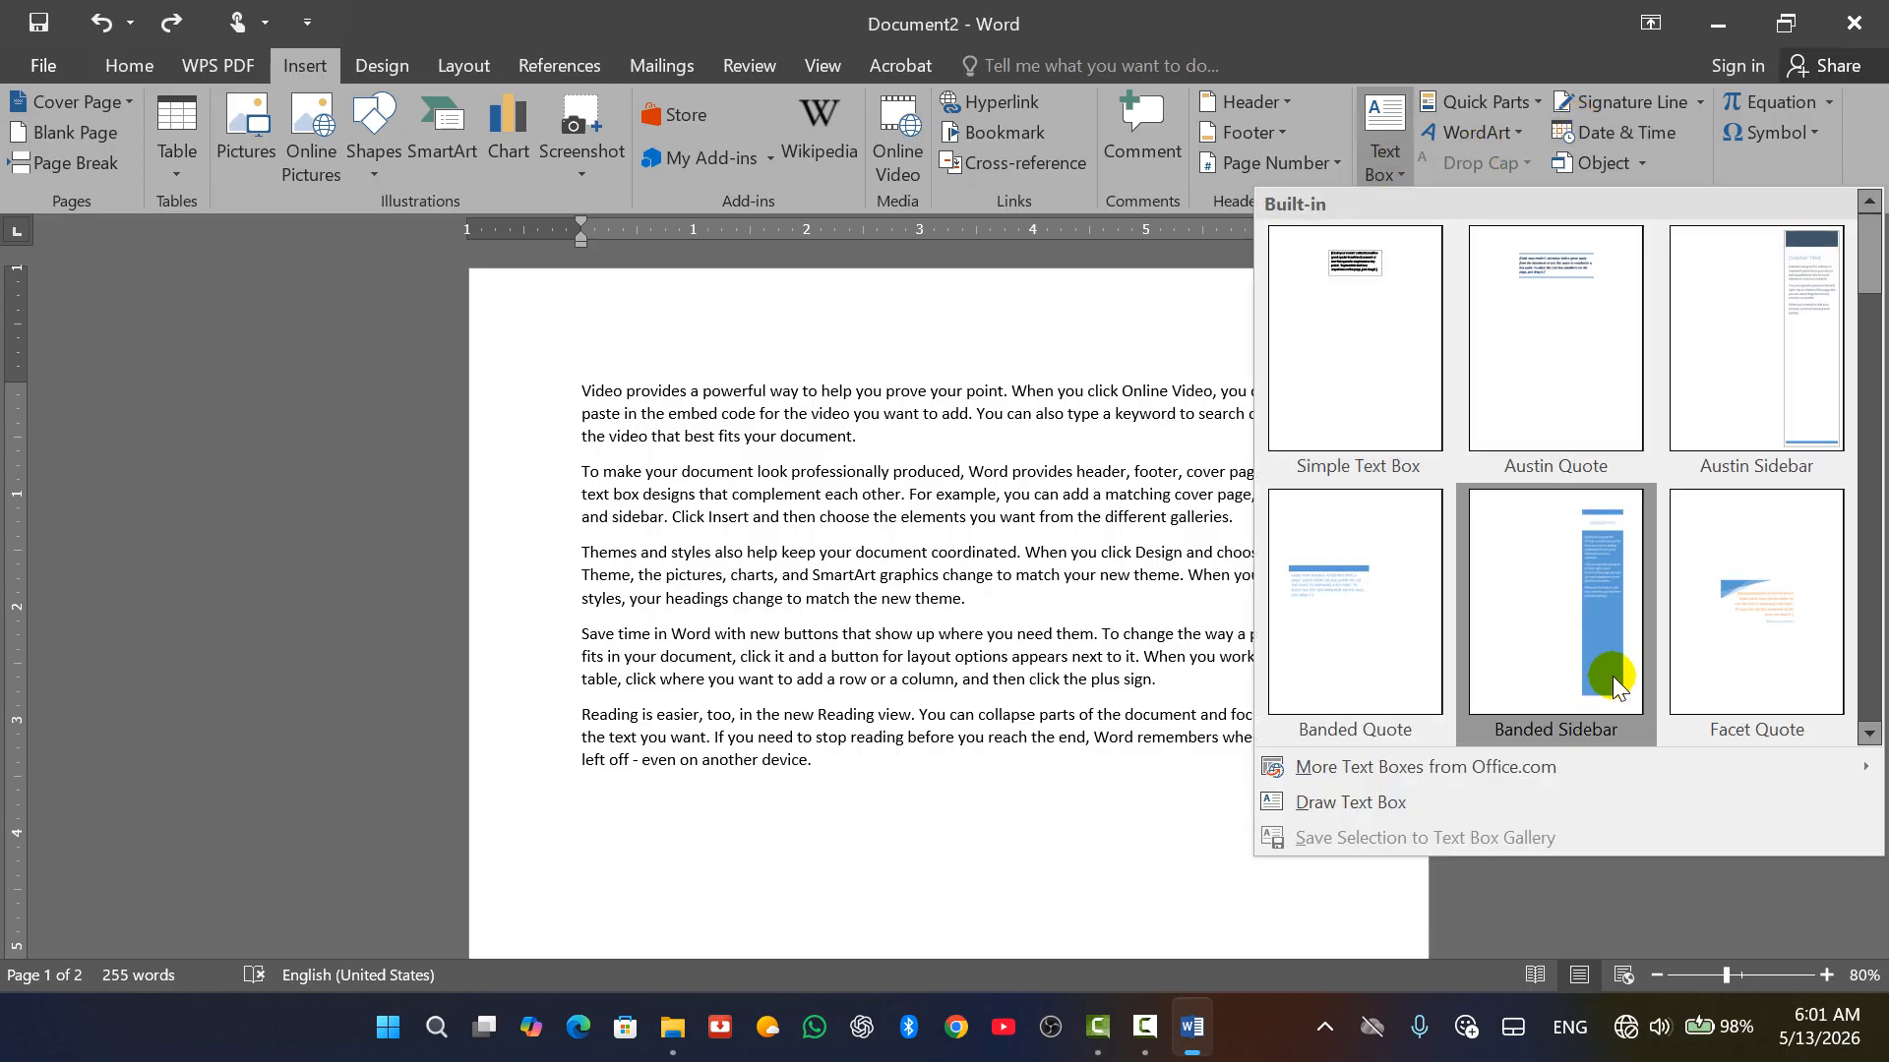
pyautogui.scroll(-10, 1673, 492)
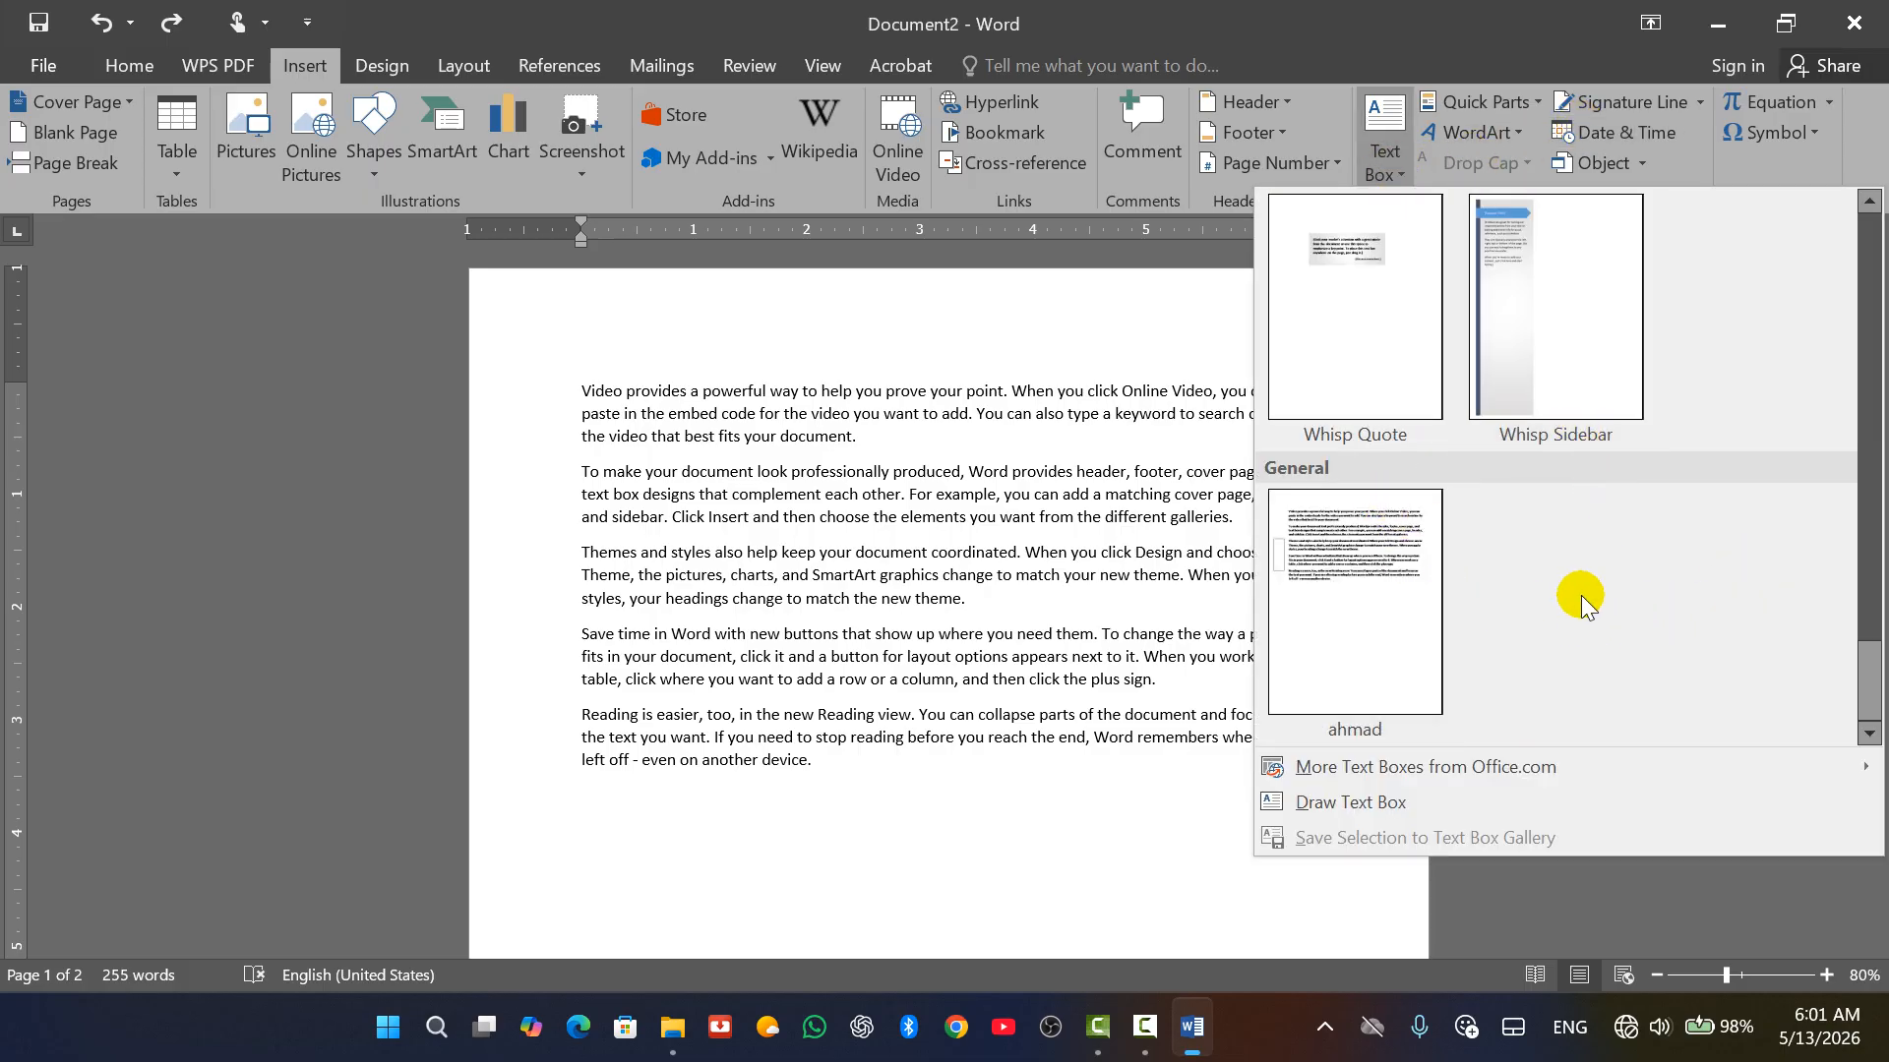
pyautogui.scroll(10, 1570, 595)
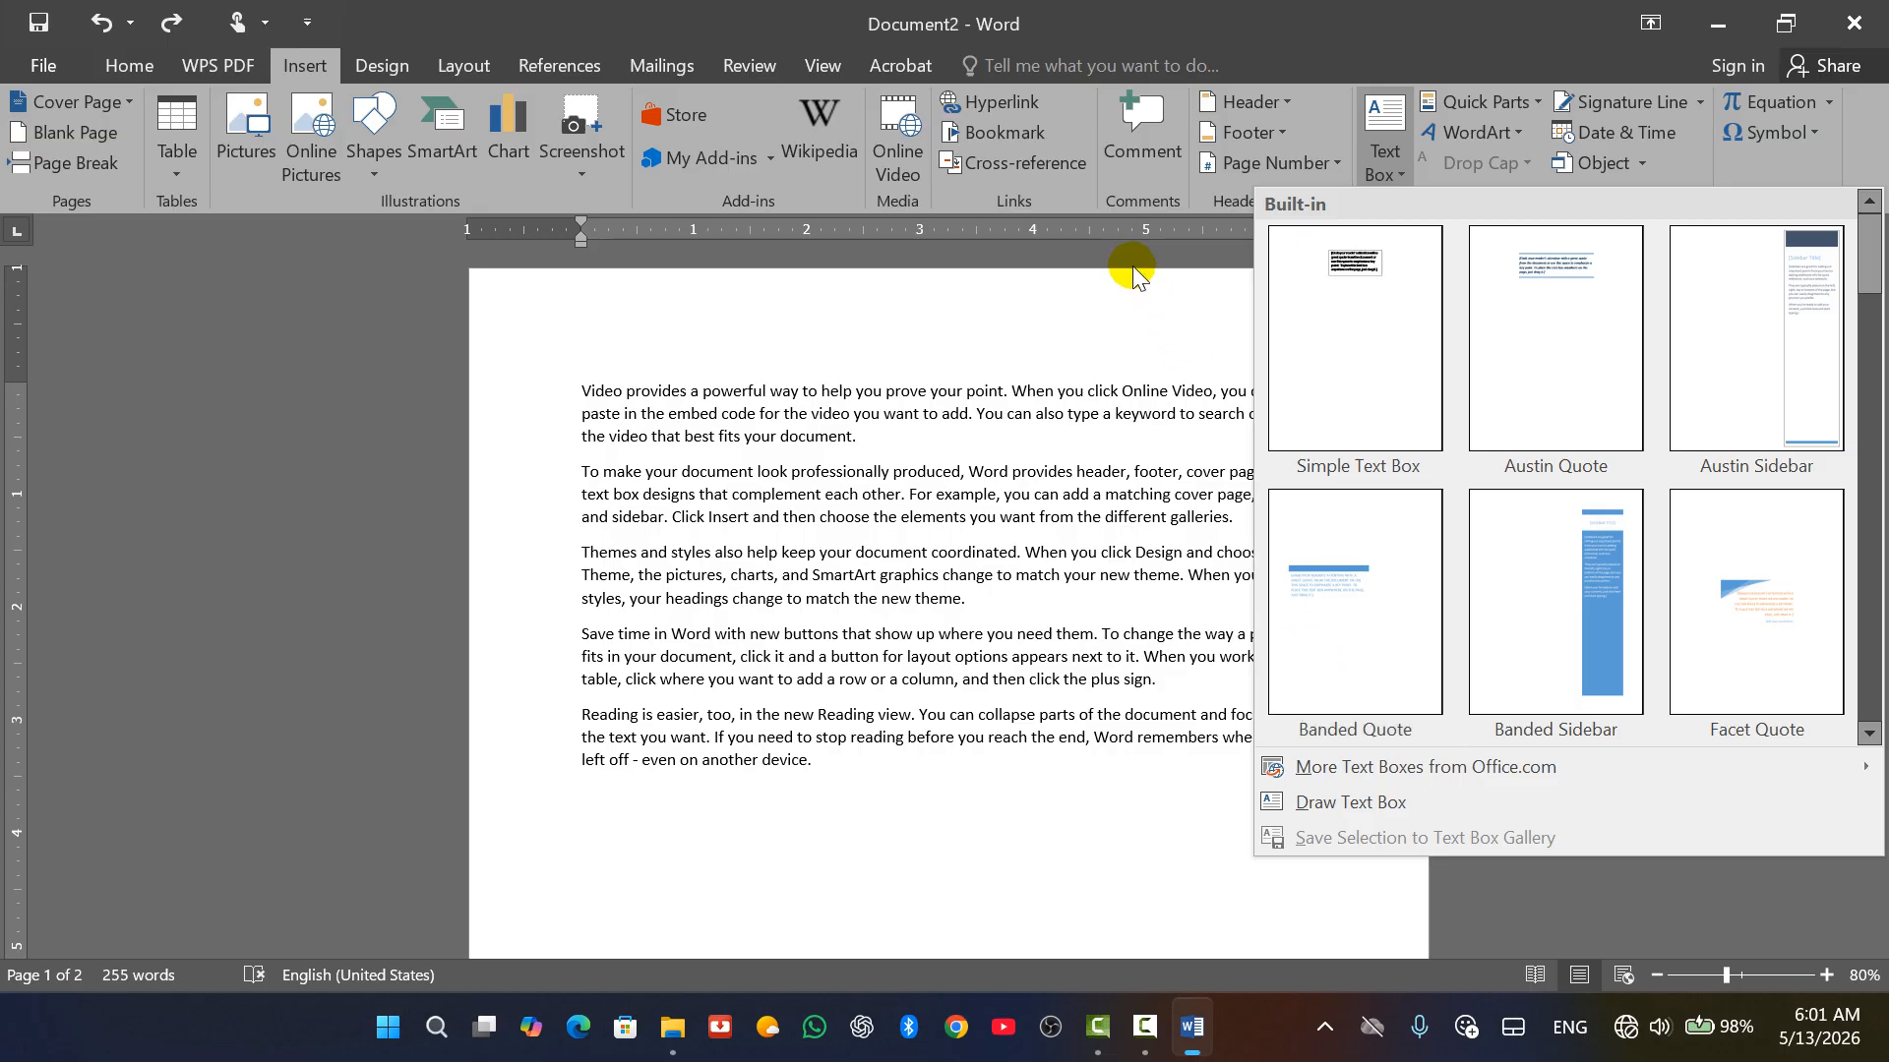
pyautogui.click(1142, 318)
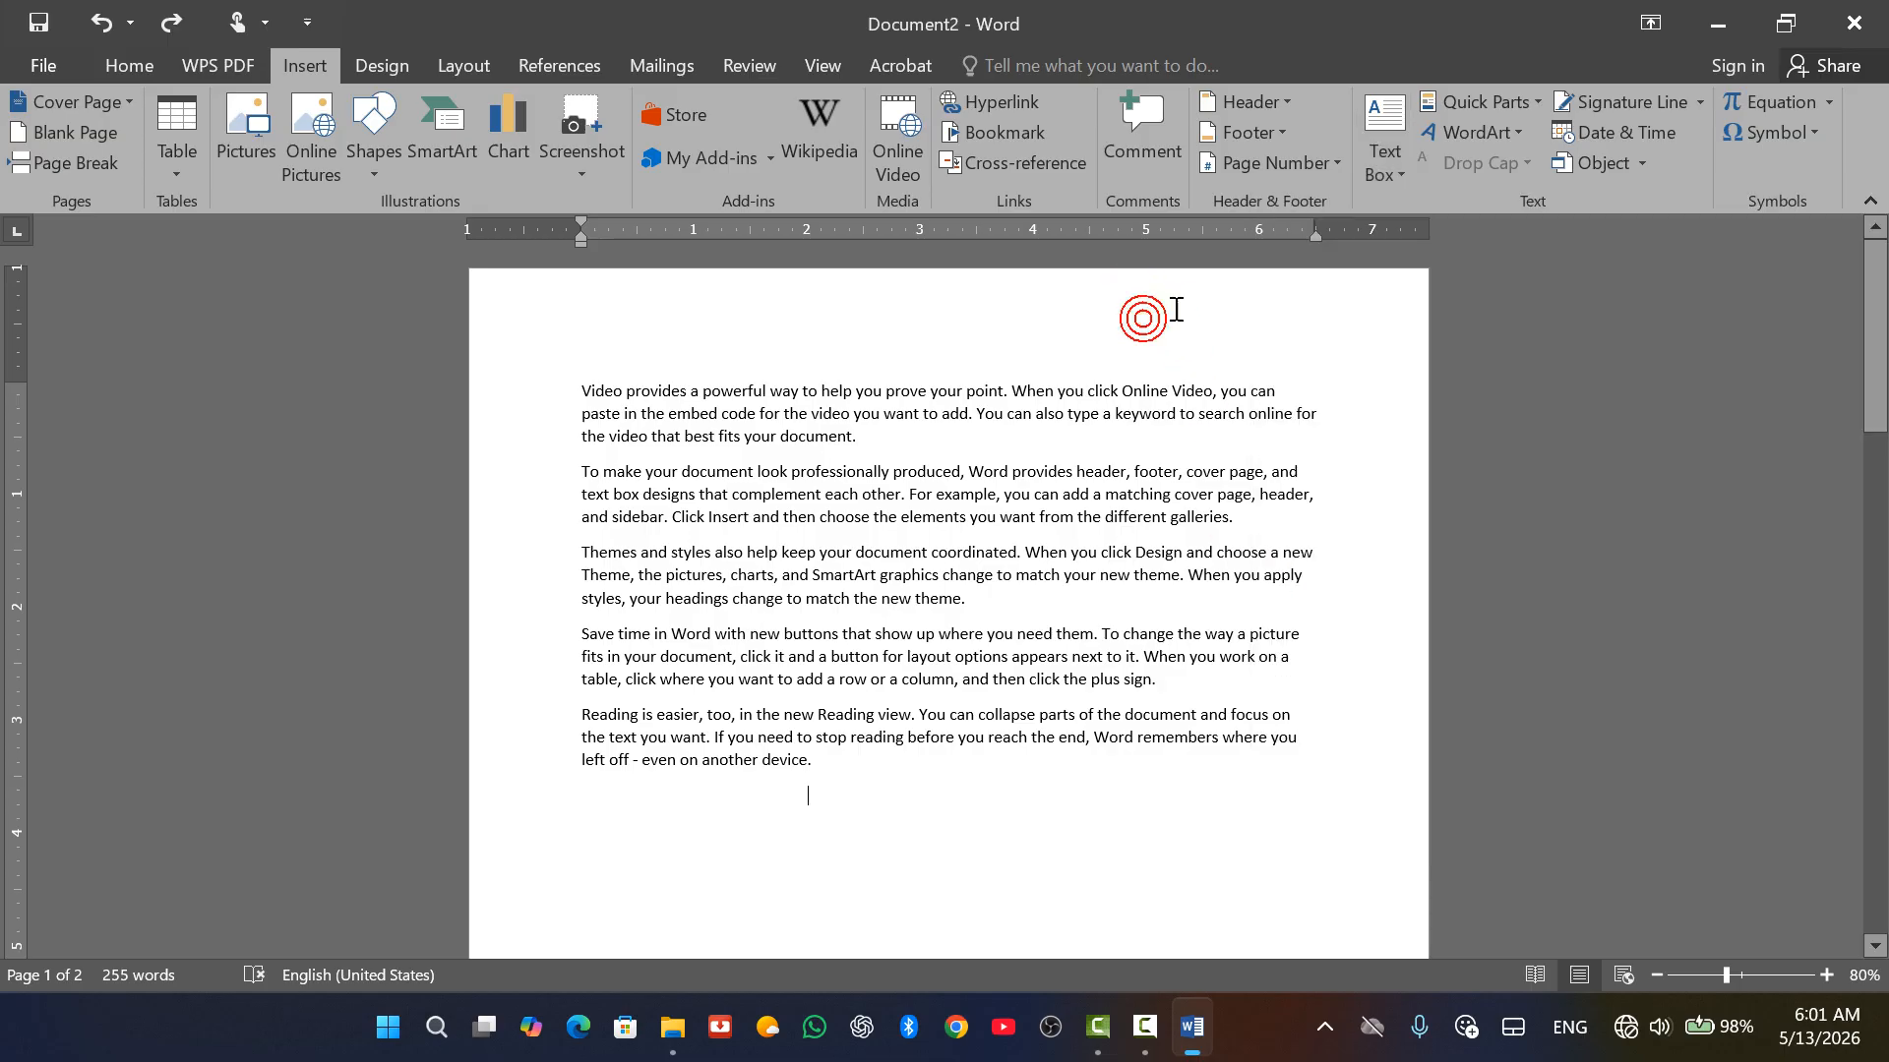
# Try inserting the Insight Sidebar text box from the Office.com designs, and undo the insertion.
pyautogui.click(1385, 160)
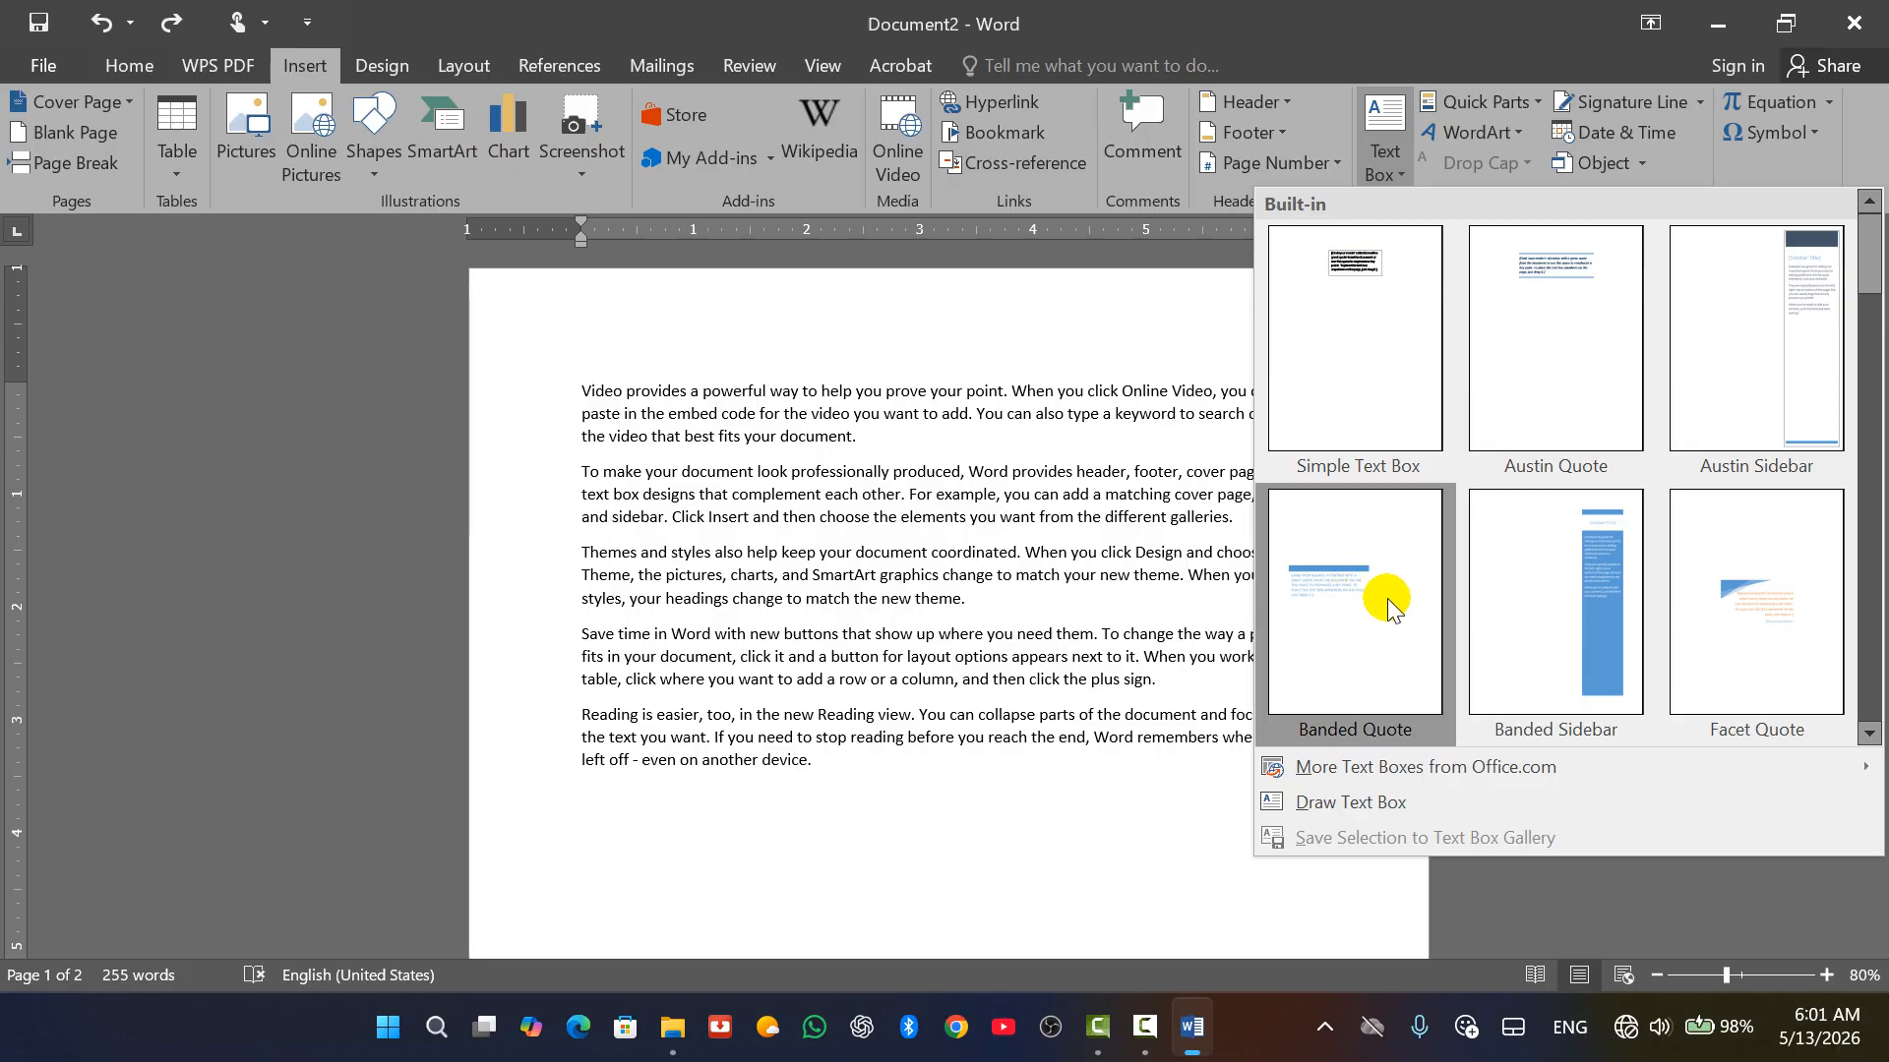
pyautogui.moveTo(1362, 767)
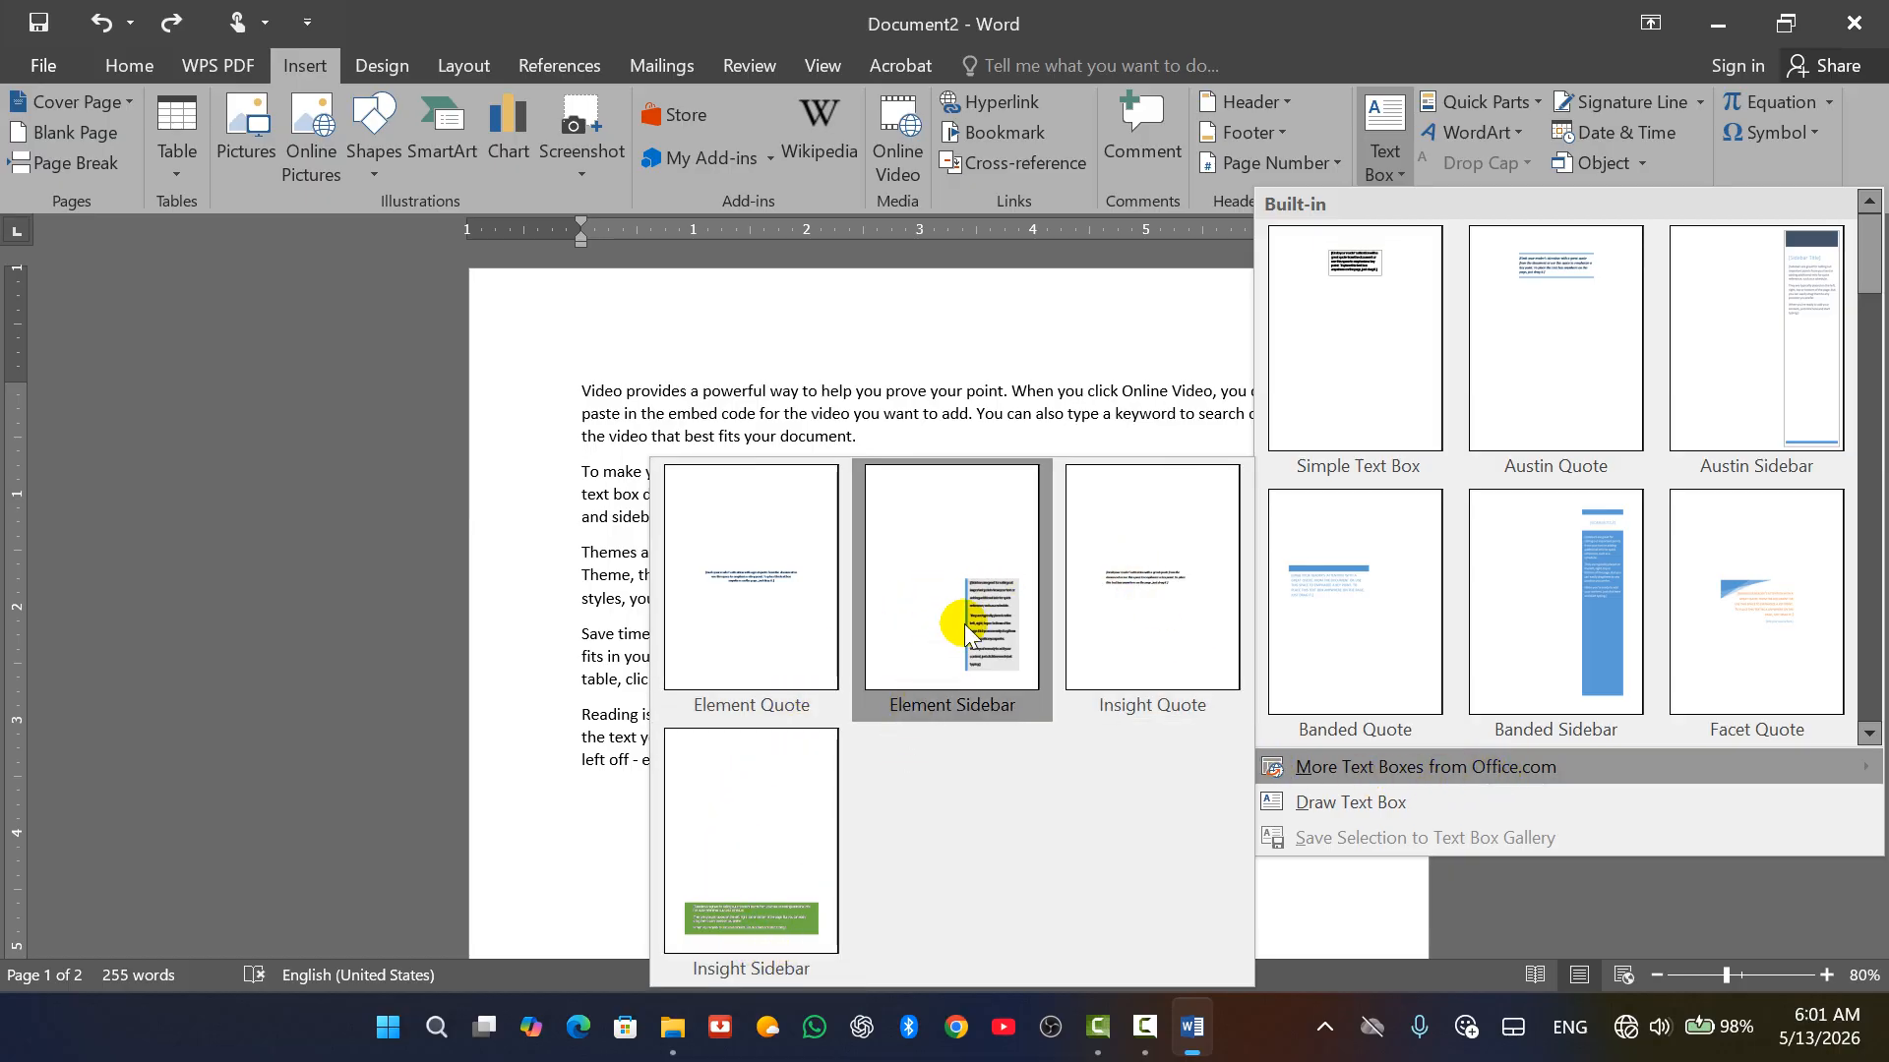
pyautogui.click(786, 871)
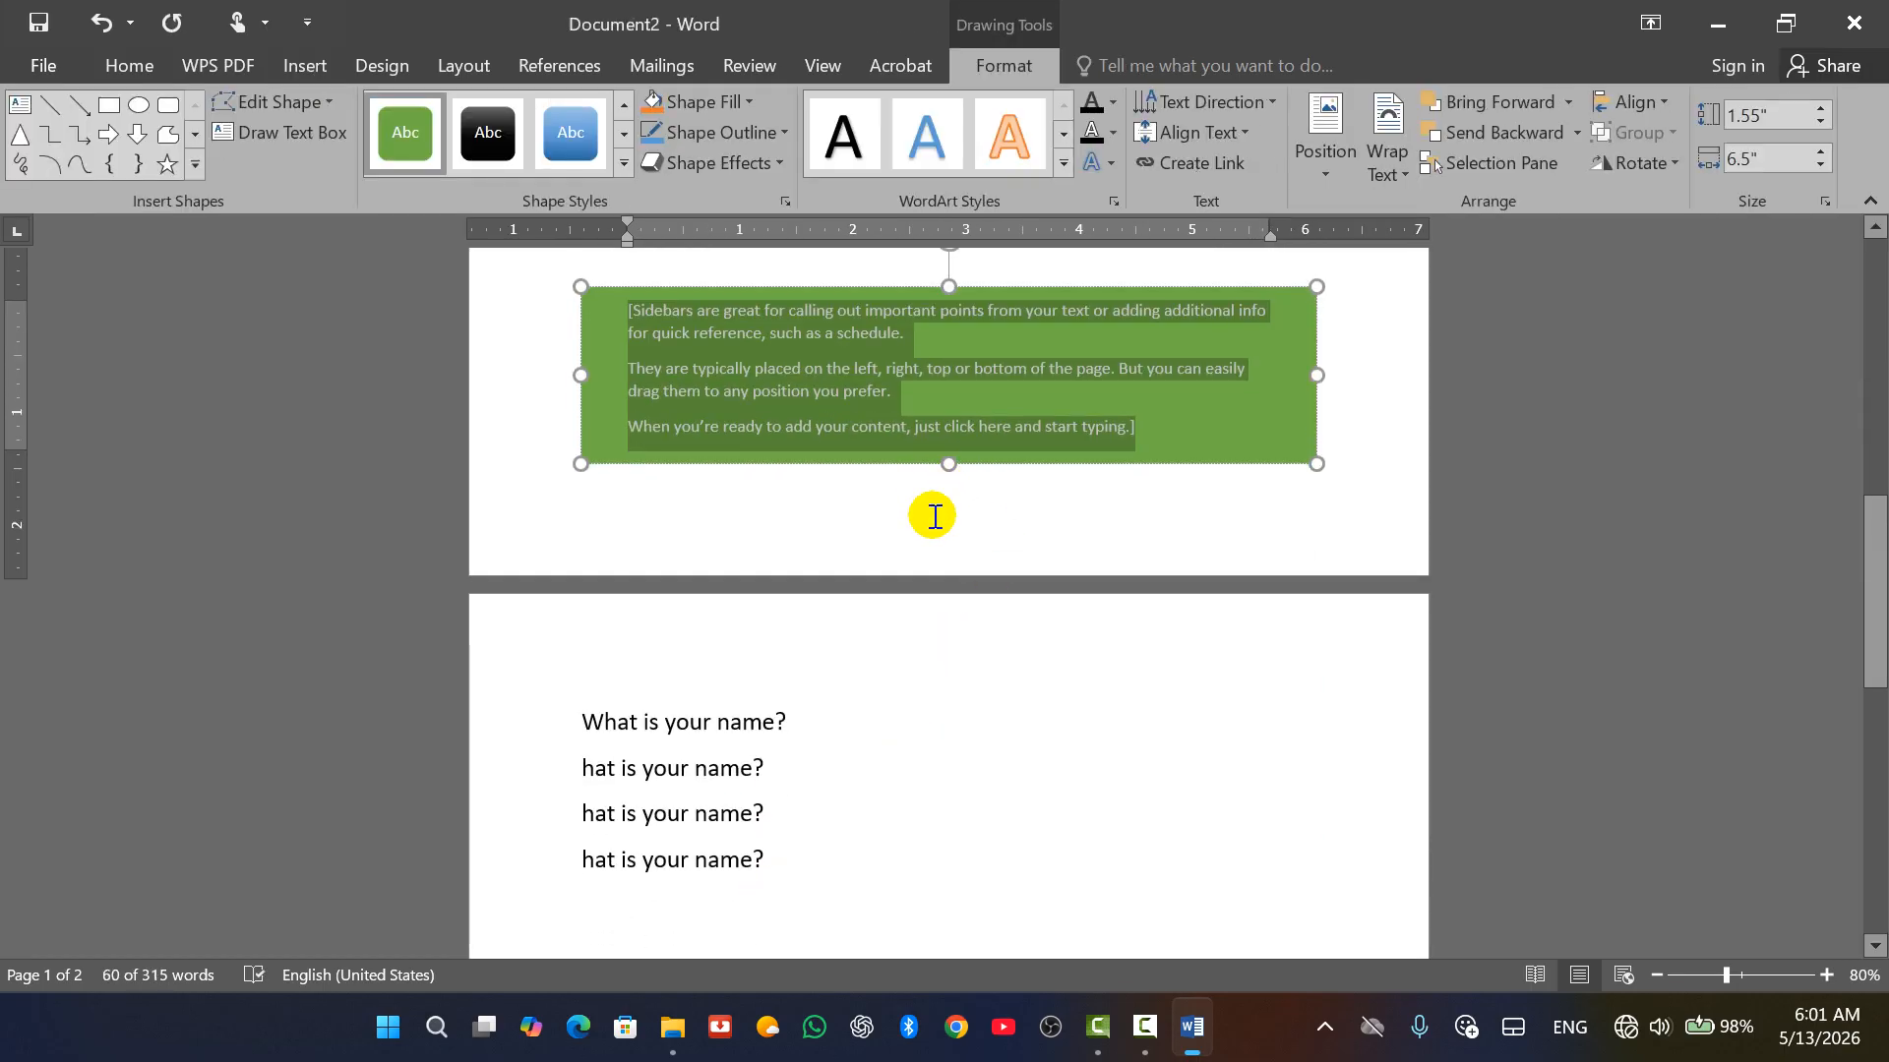
pyautogui.hotkey('ctrl', 'z')
pyautogui.scroll(5, 925, 541)
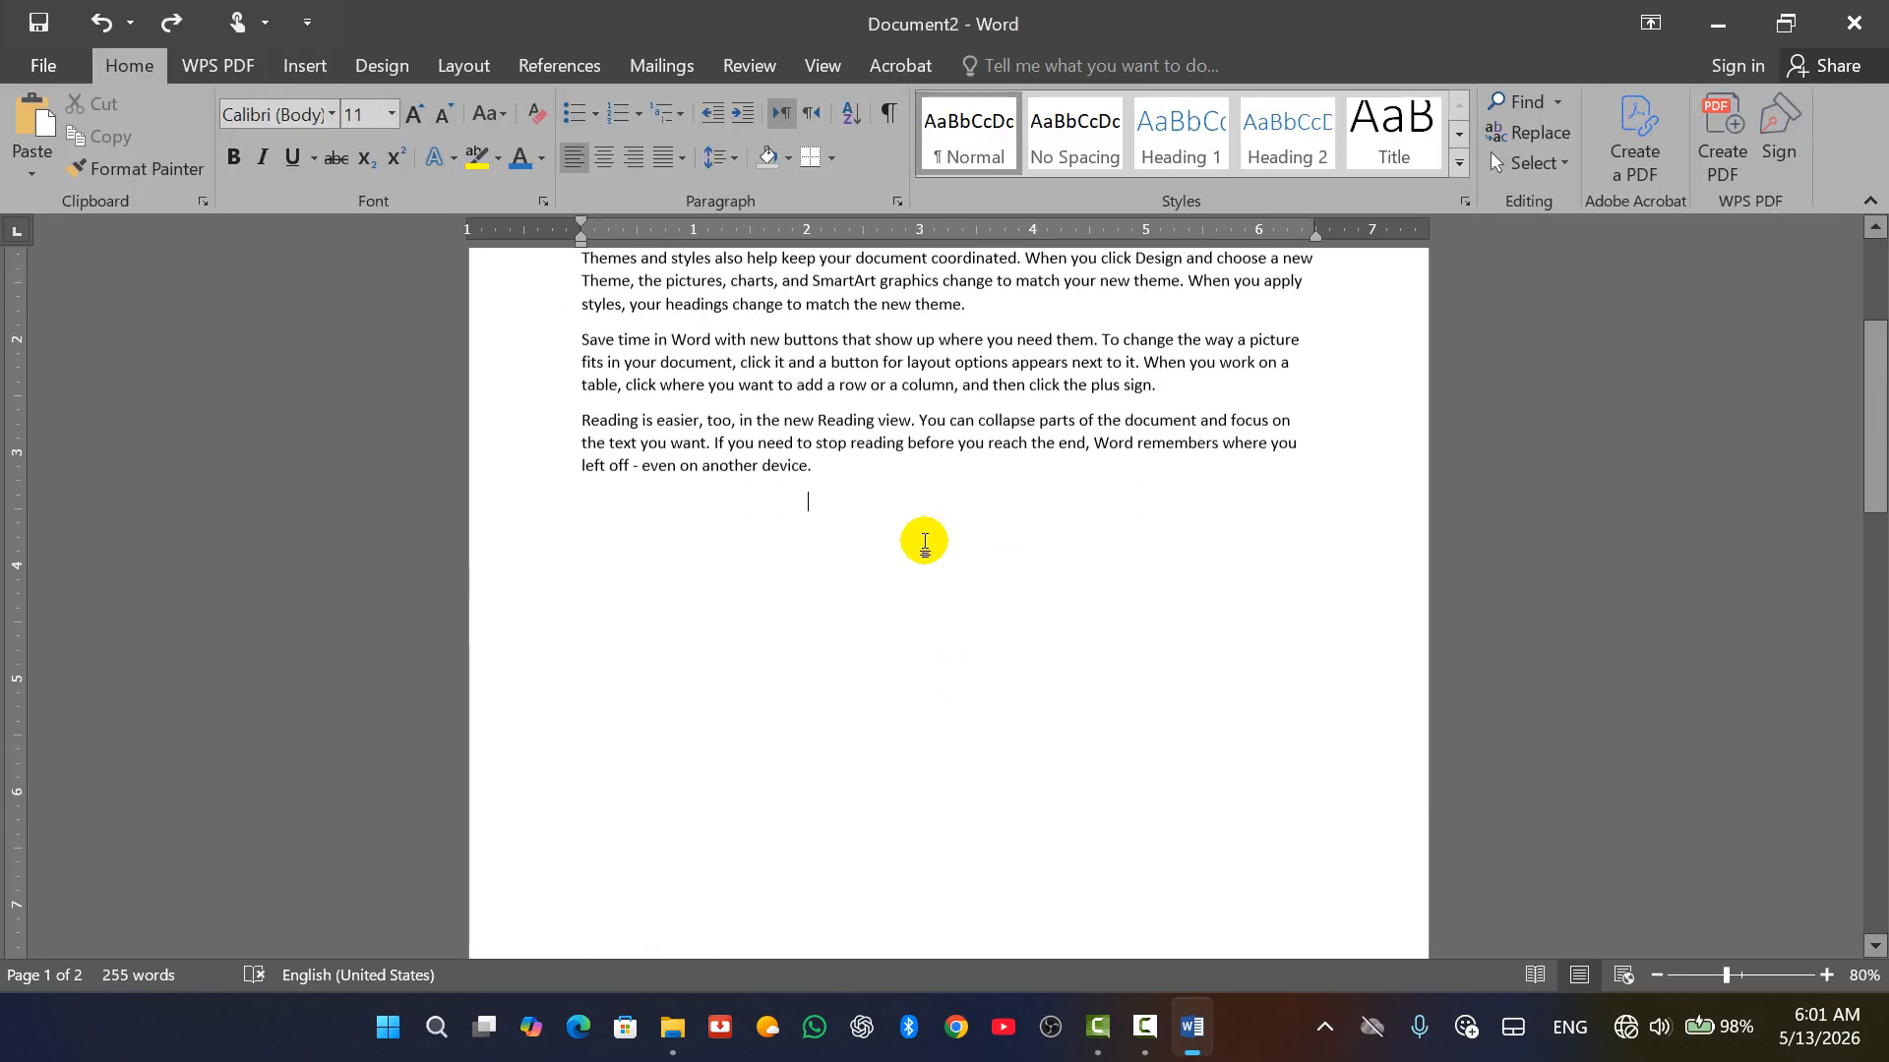
# Draw a narrow text box about 3.5" high and 0.54" wide in the page margin before the paragraphs.
pyautogui.click(284, 84)
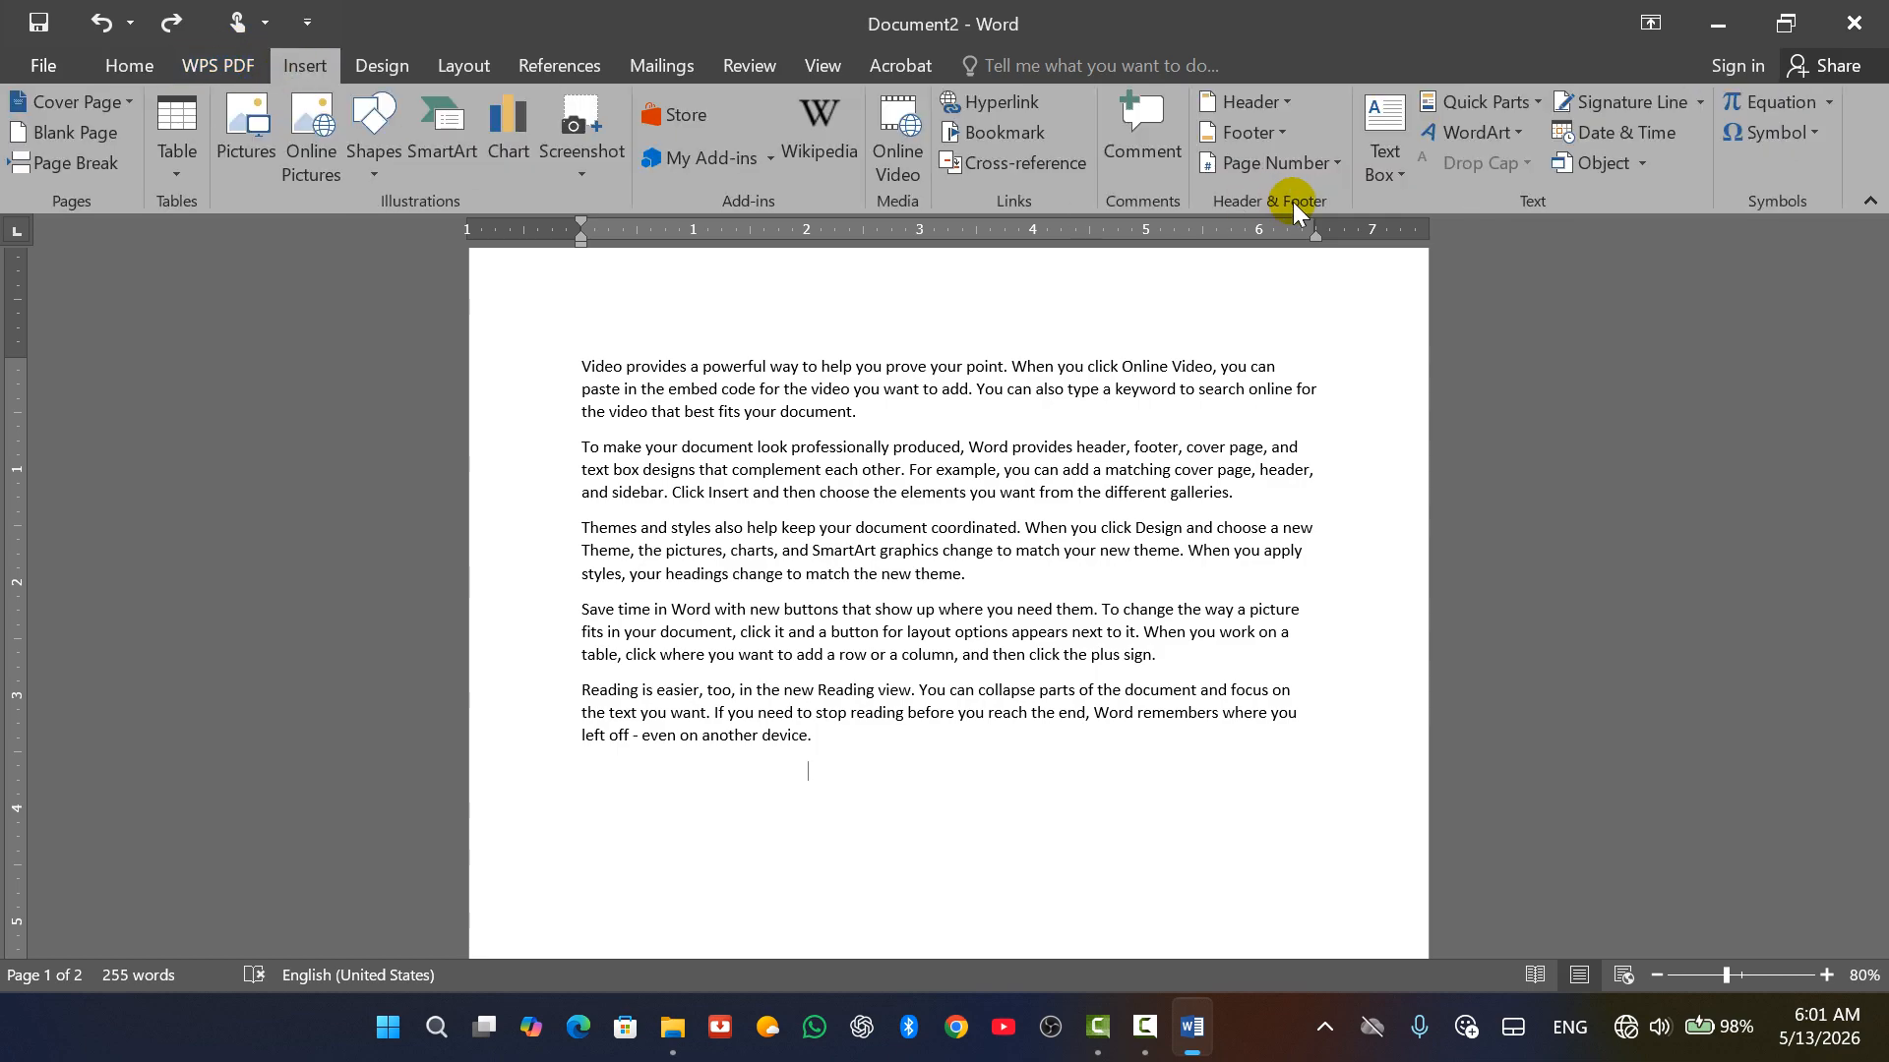
pyautogui.click(1381, 155)
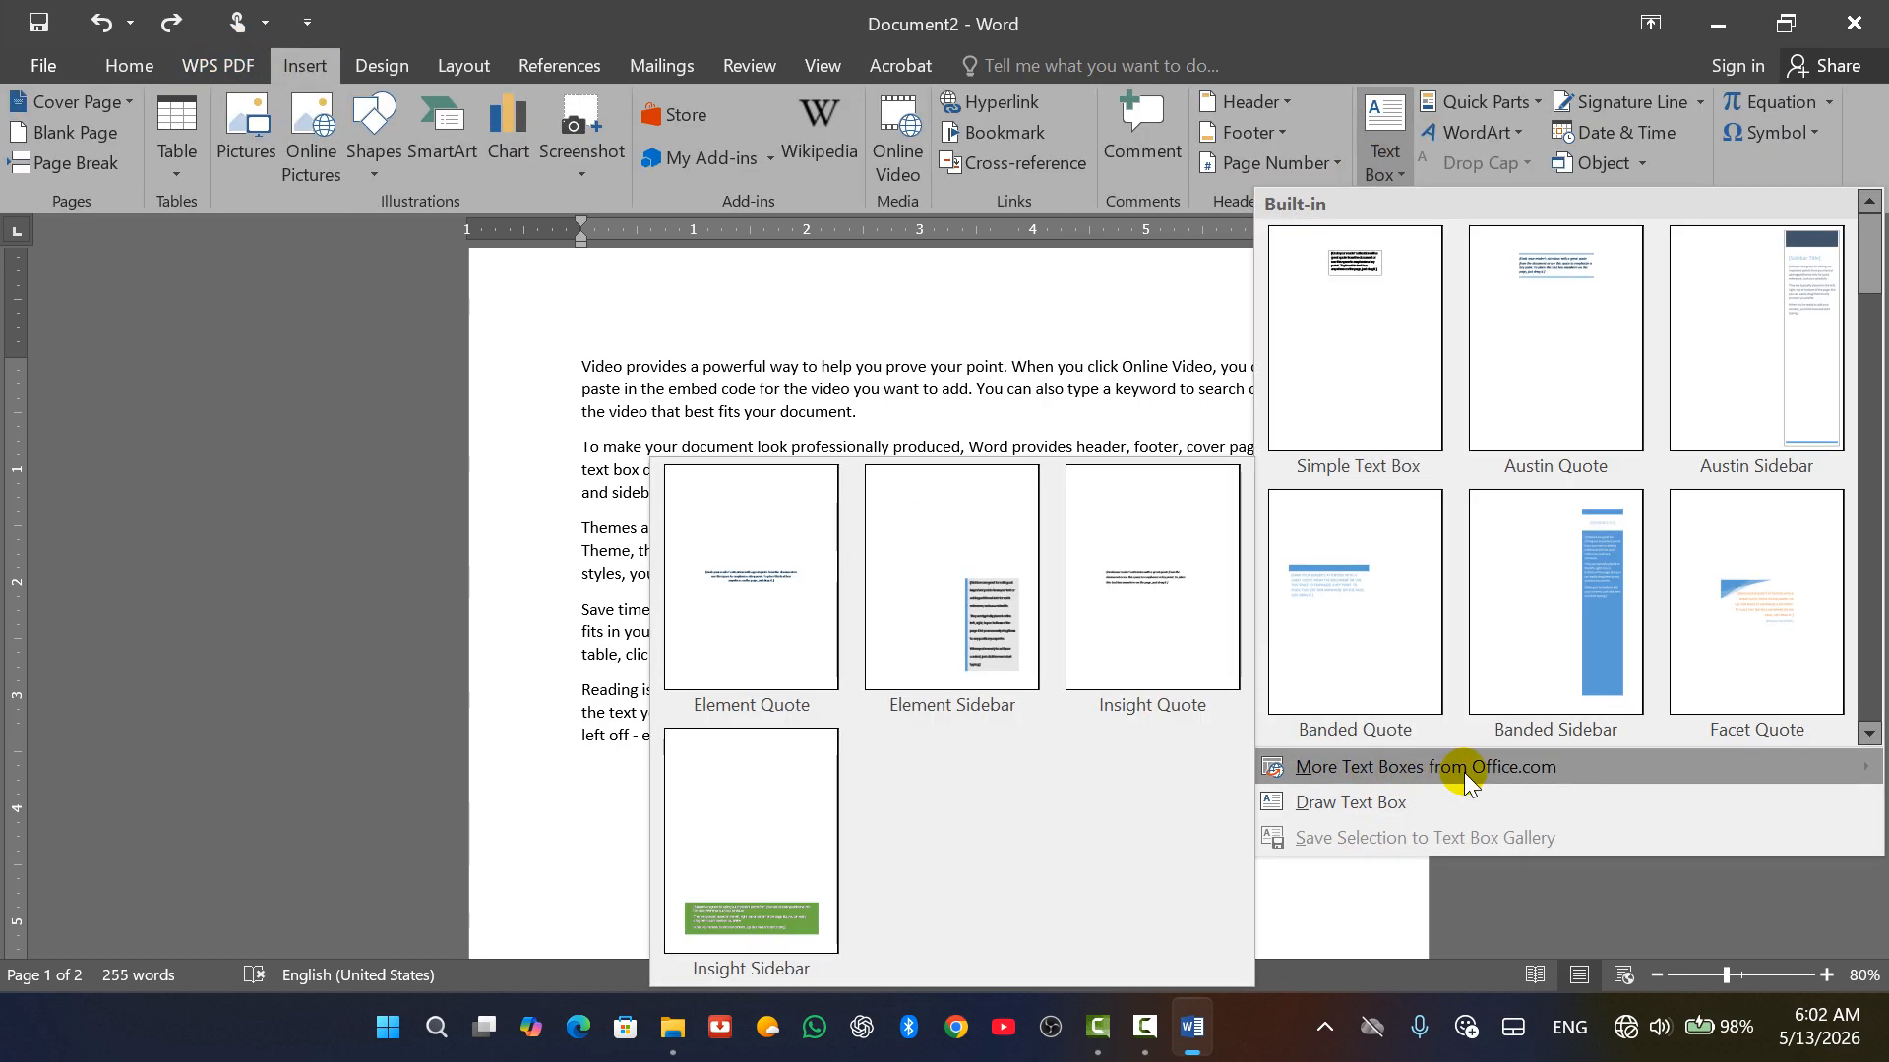
pyautogui.click(1313, 802)
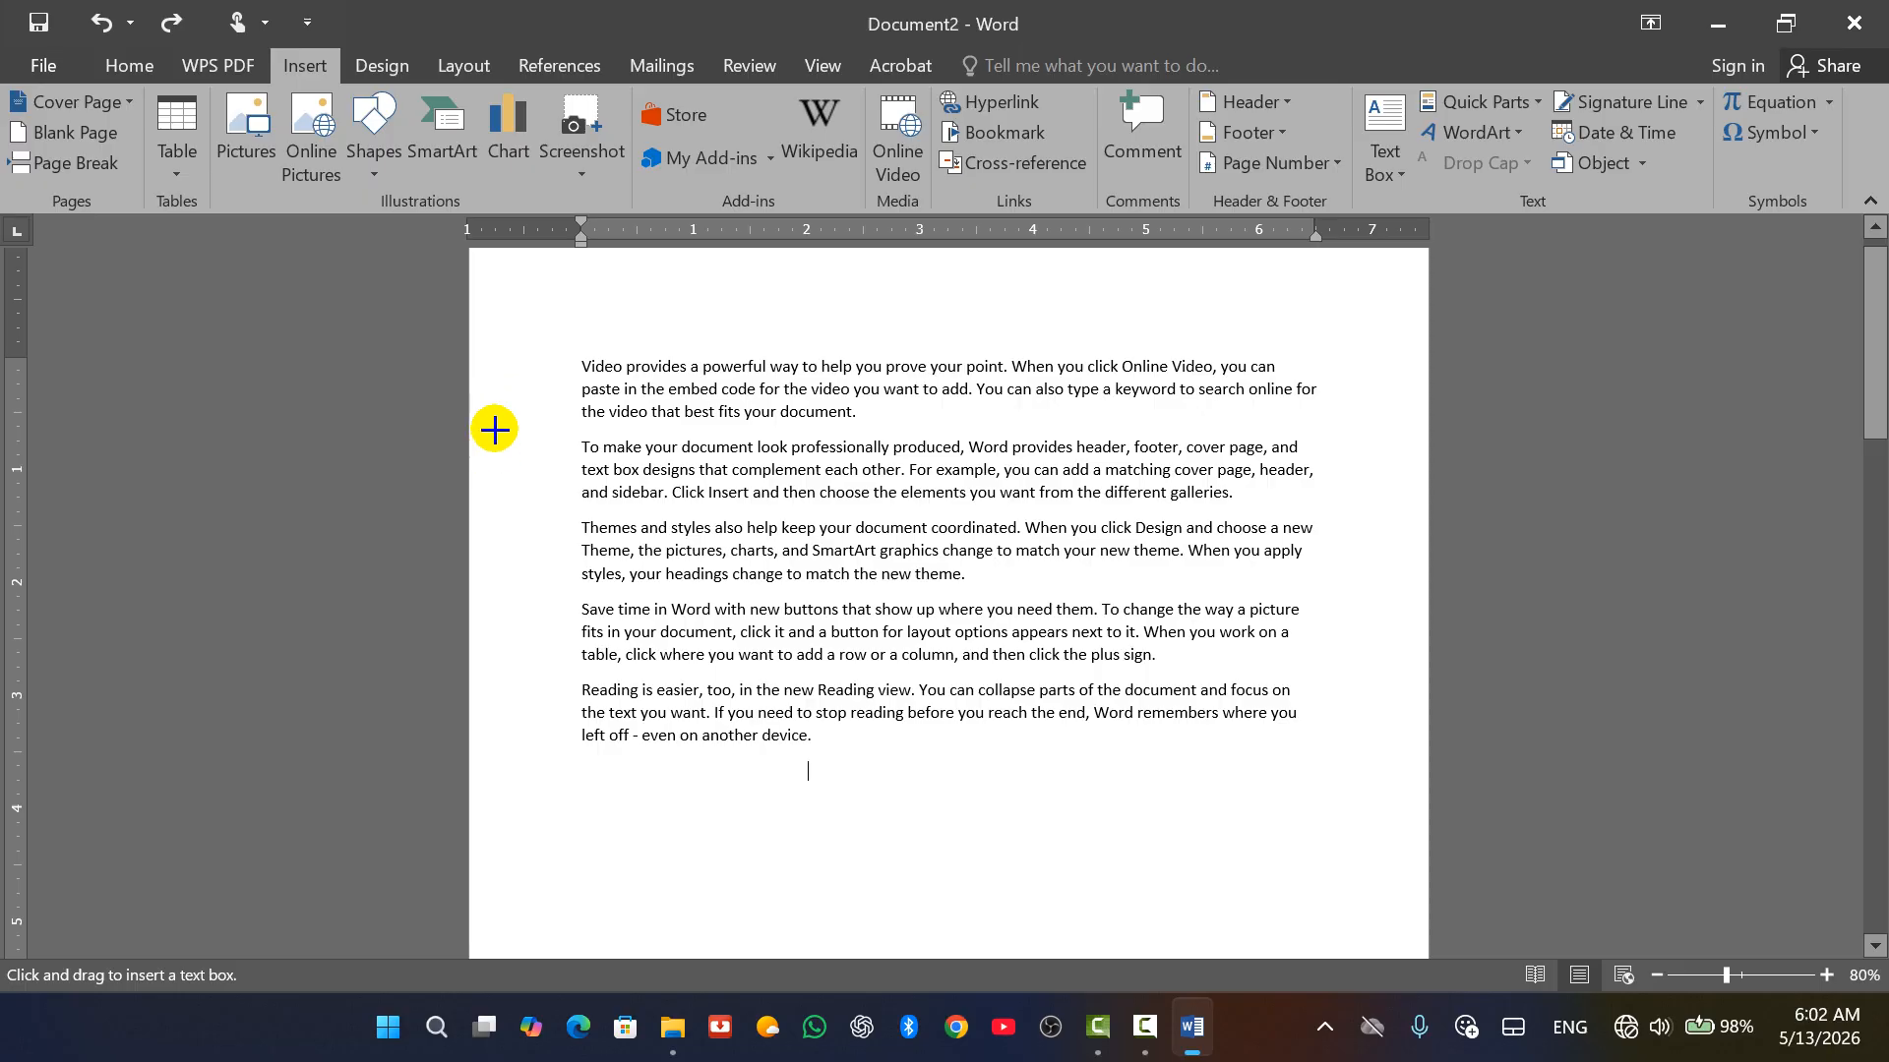
pyautogui.moveTo(493, 396); pyautogui.dragTo(554, 786)
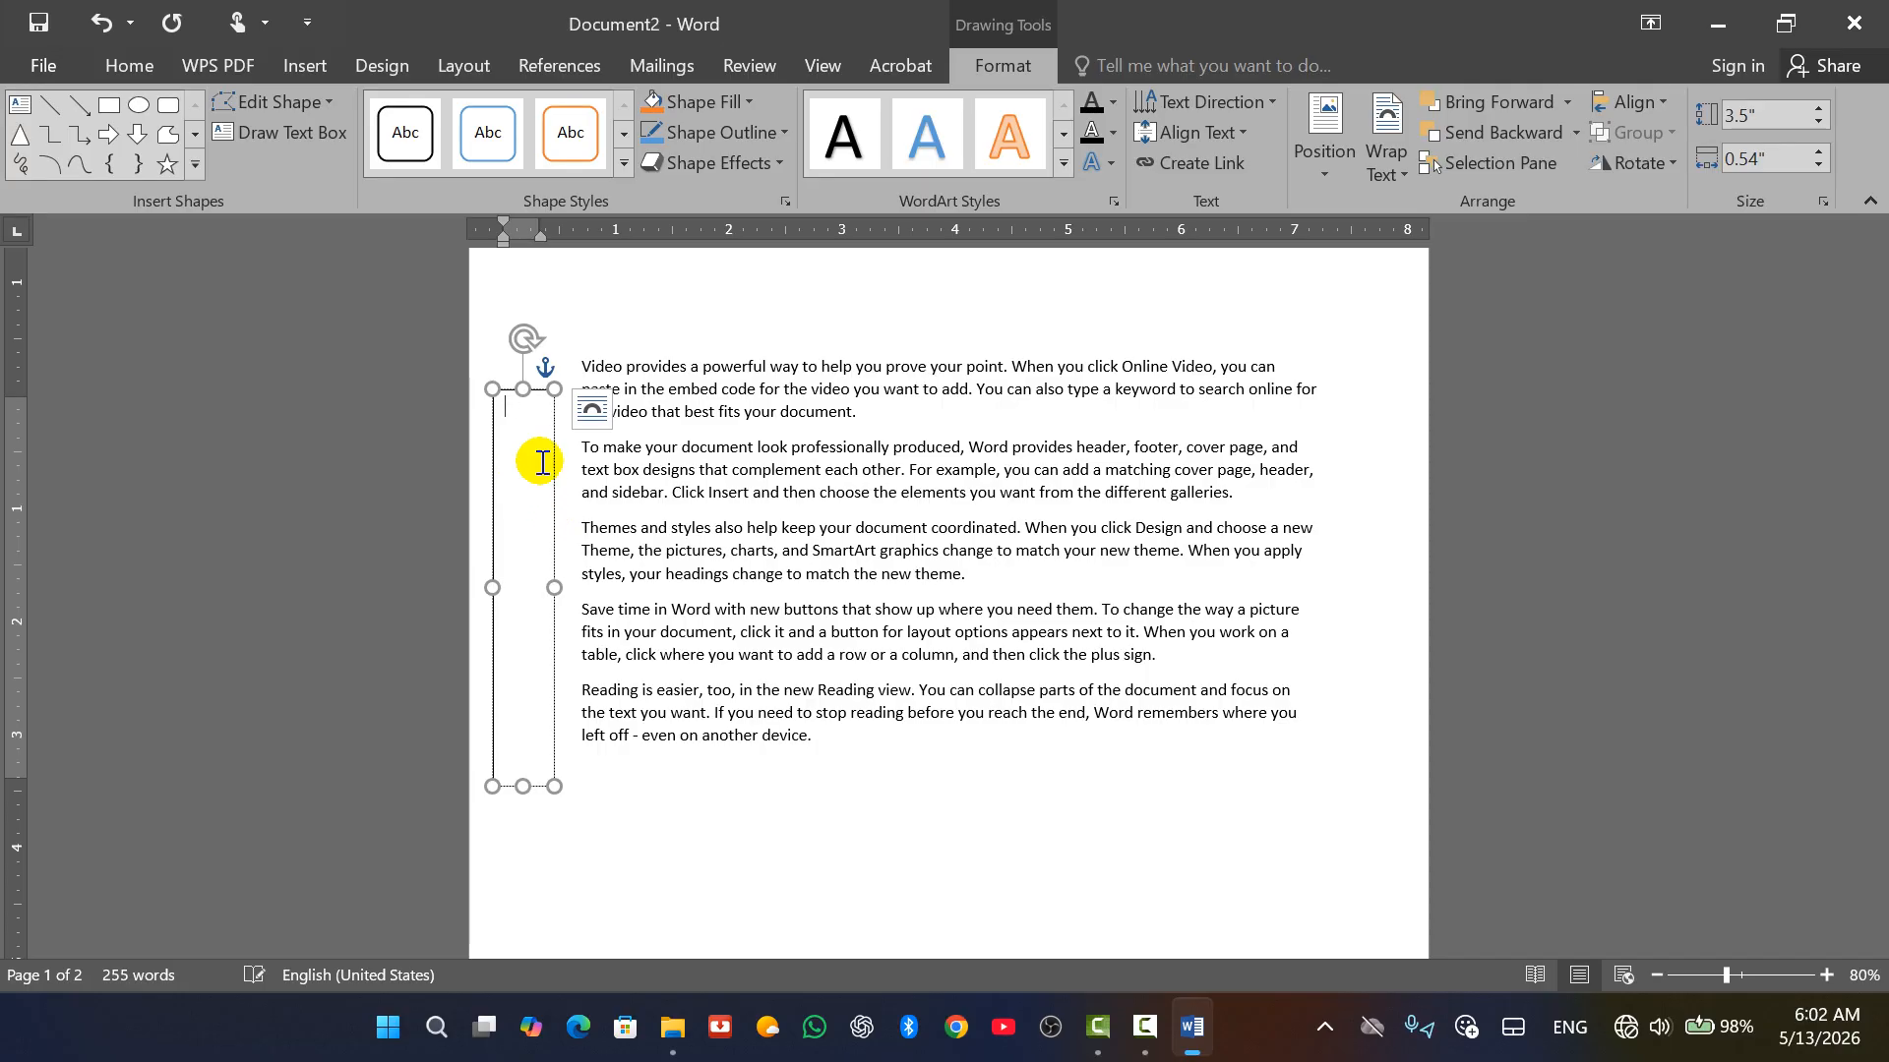
# Switch to Pashto input and enter "ترتیب کوونکی :" followed by the compiler's full name in the text box.
pyautogui.hotkey('alt', 'shift')
pyautogui.write('ترتیب کوونکی')
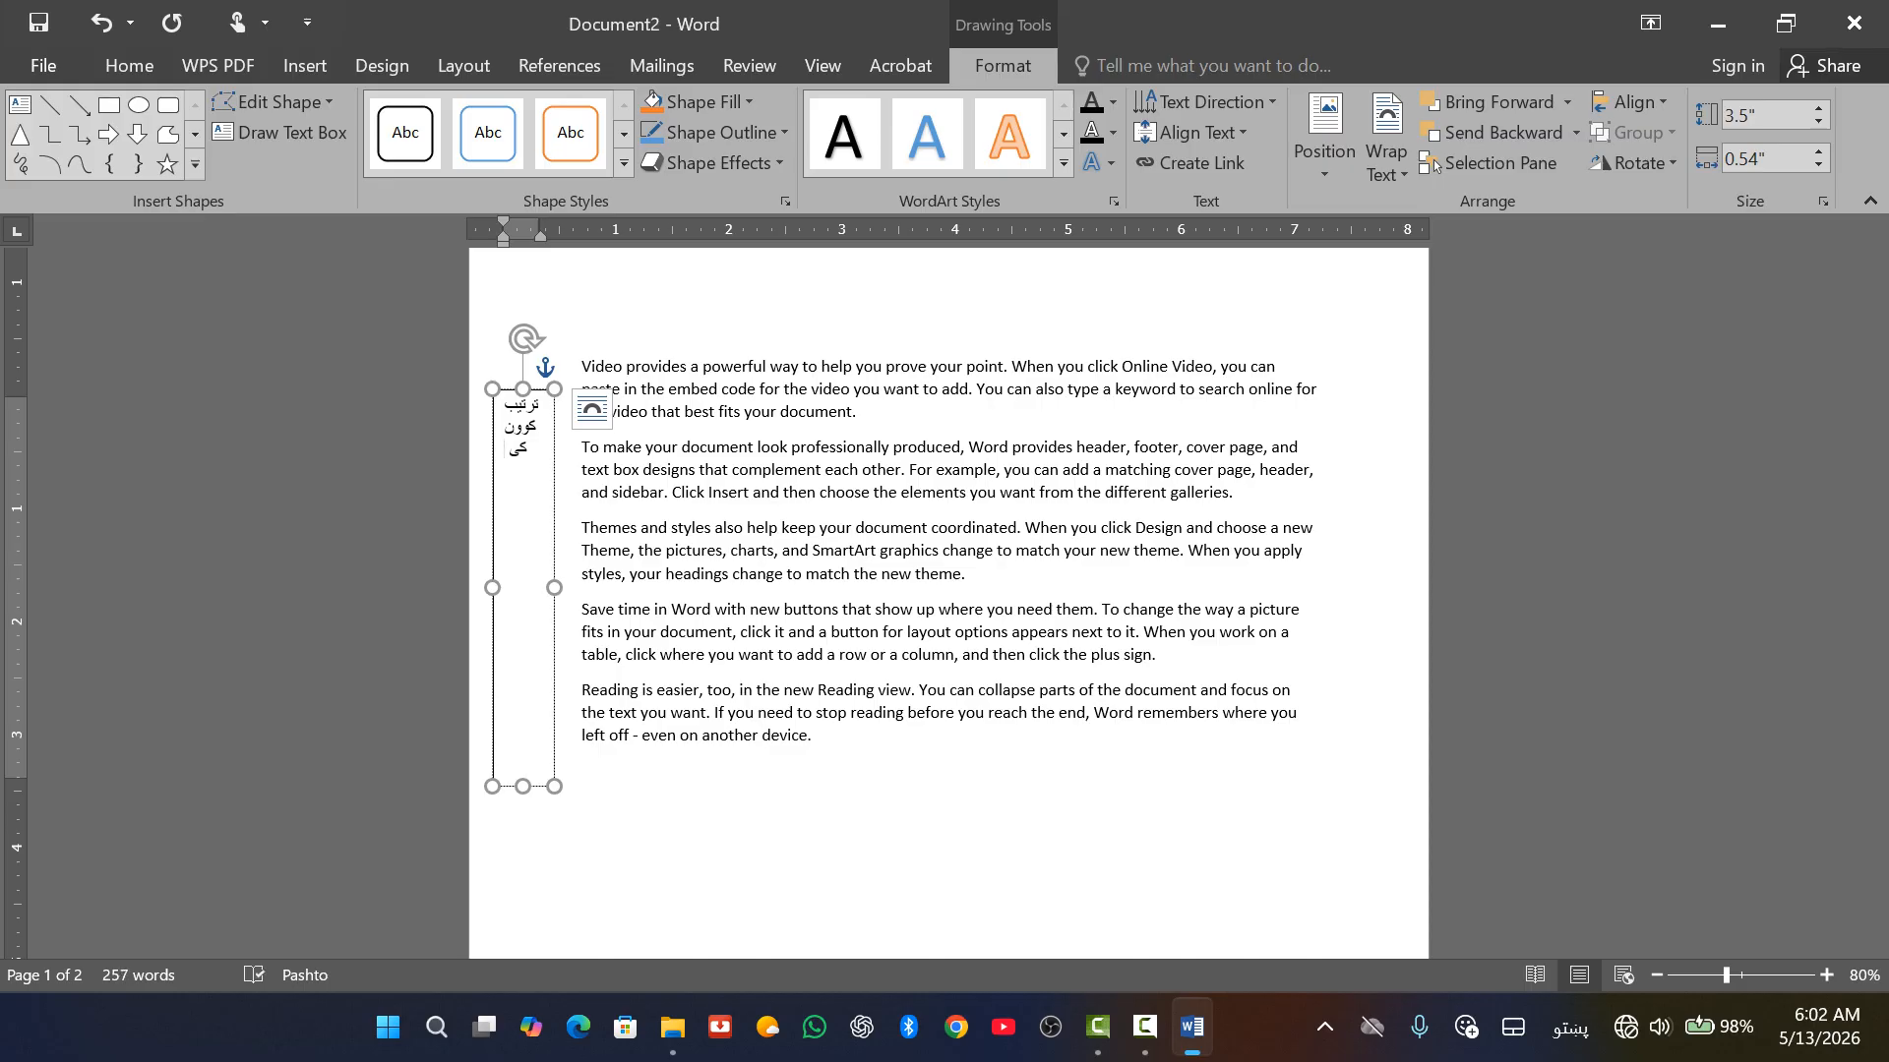
pyautogui.write(': وکیل احمد محمدی')
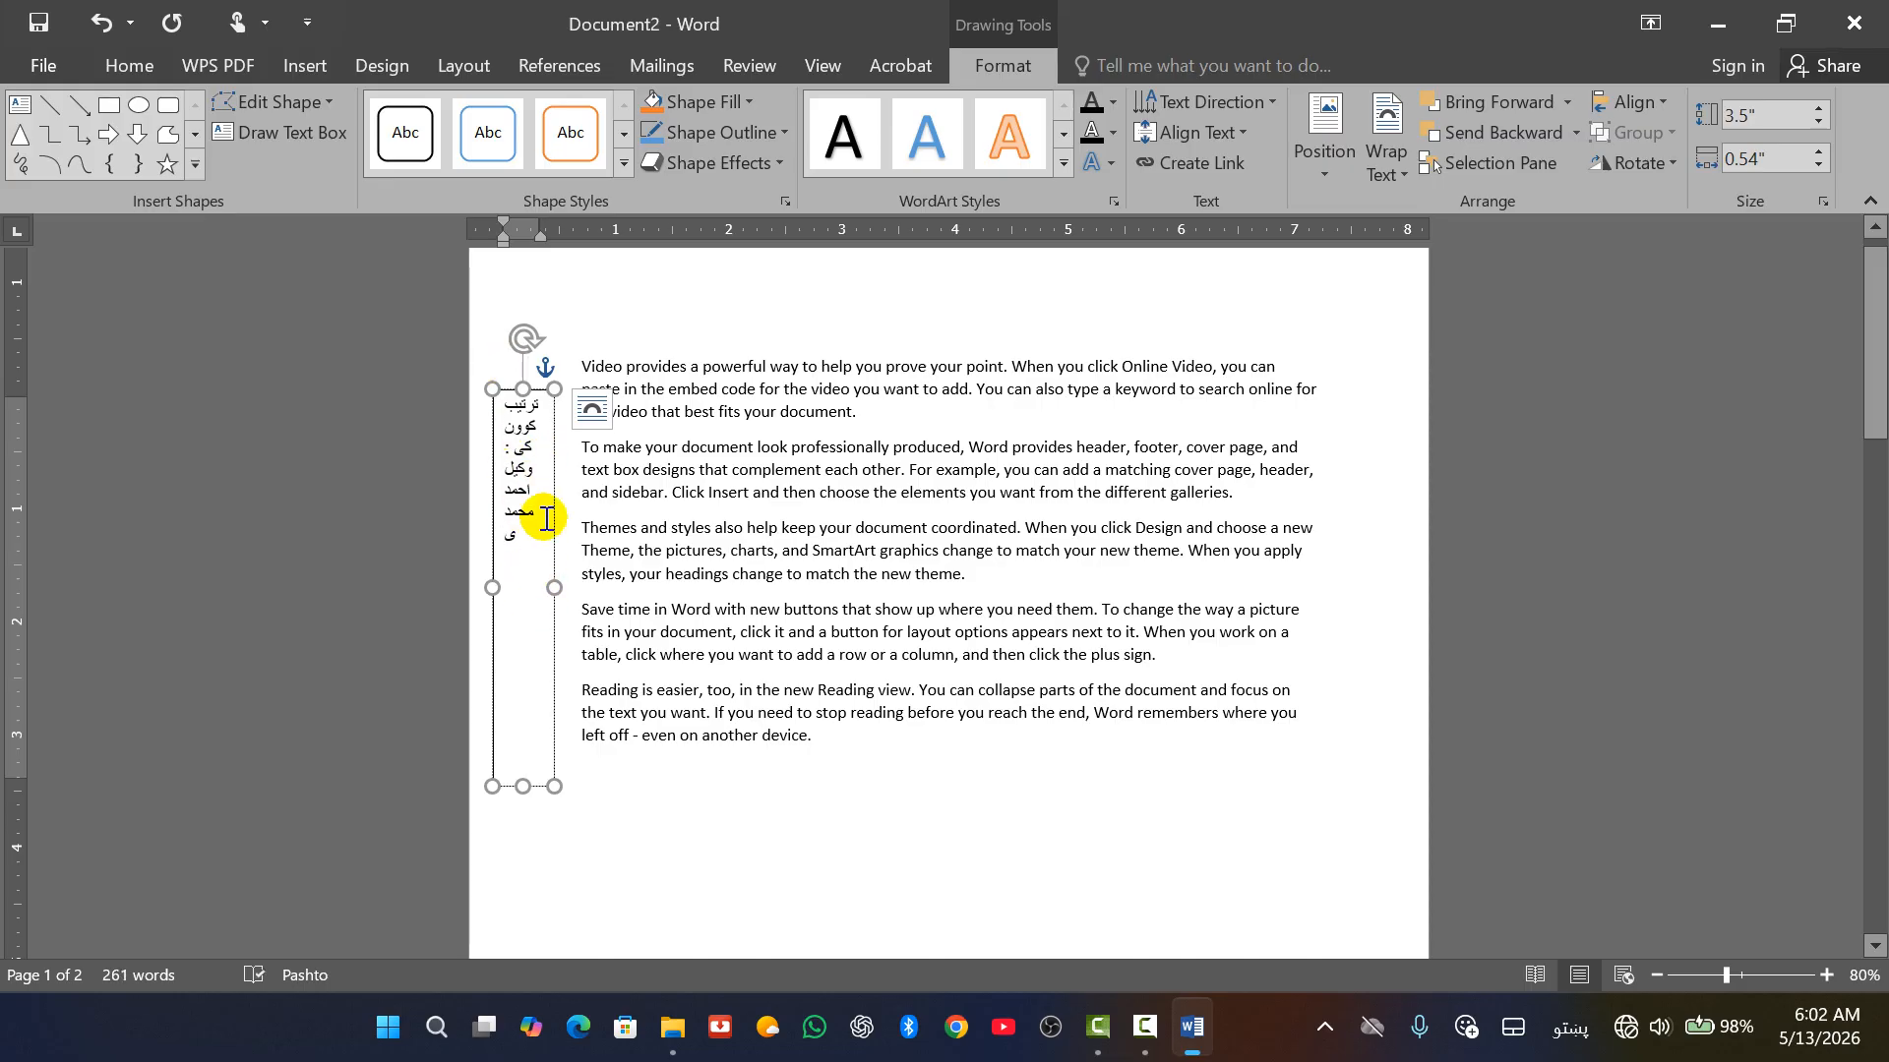
# Rotate all the text in the text box 270° and shorten the box from its upper edge to about 2.06" high.
pyautogui.hotkey('ctrl', 'a')
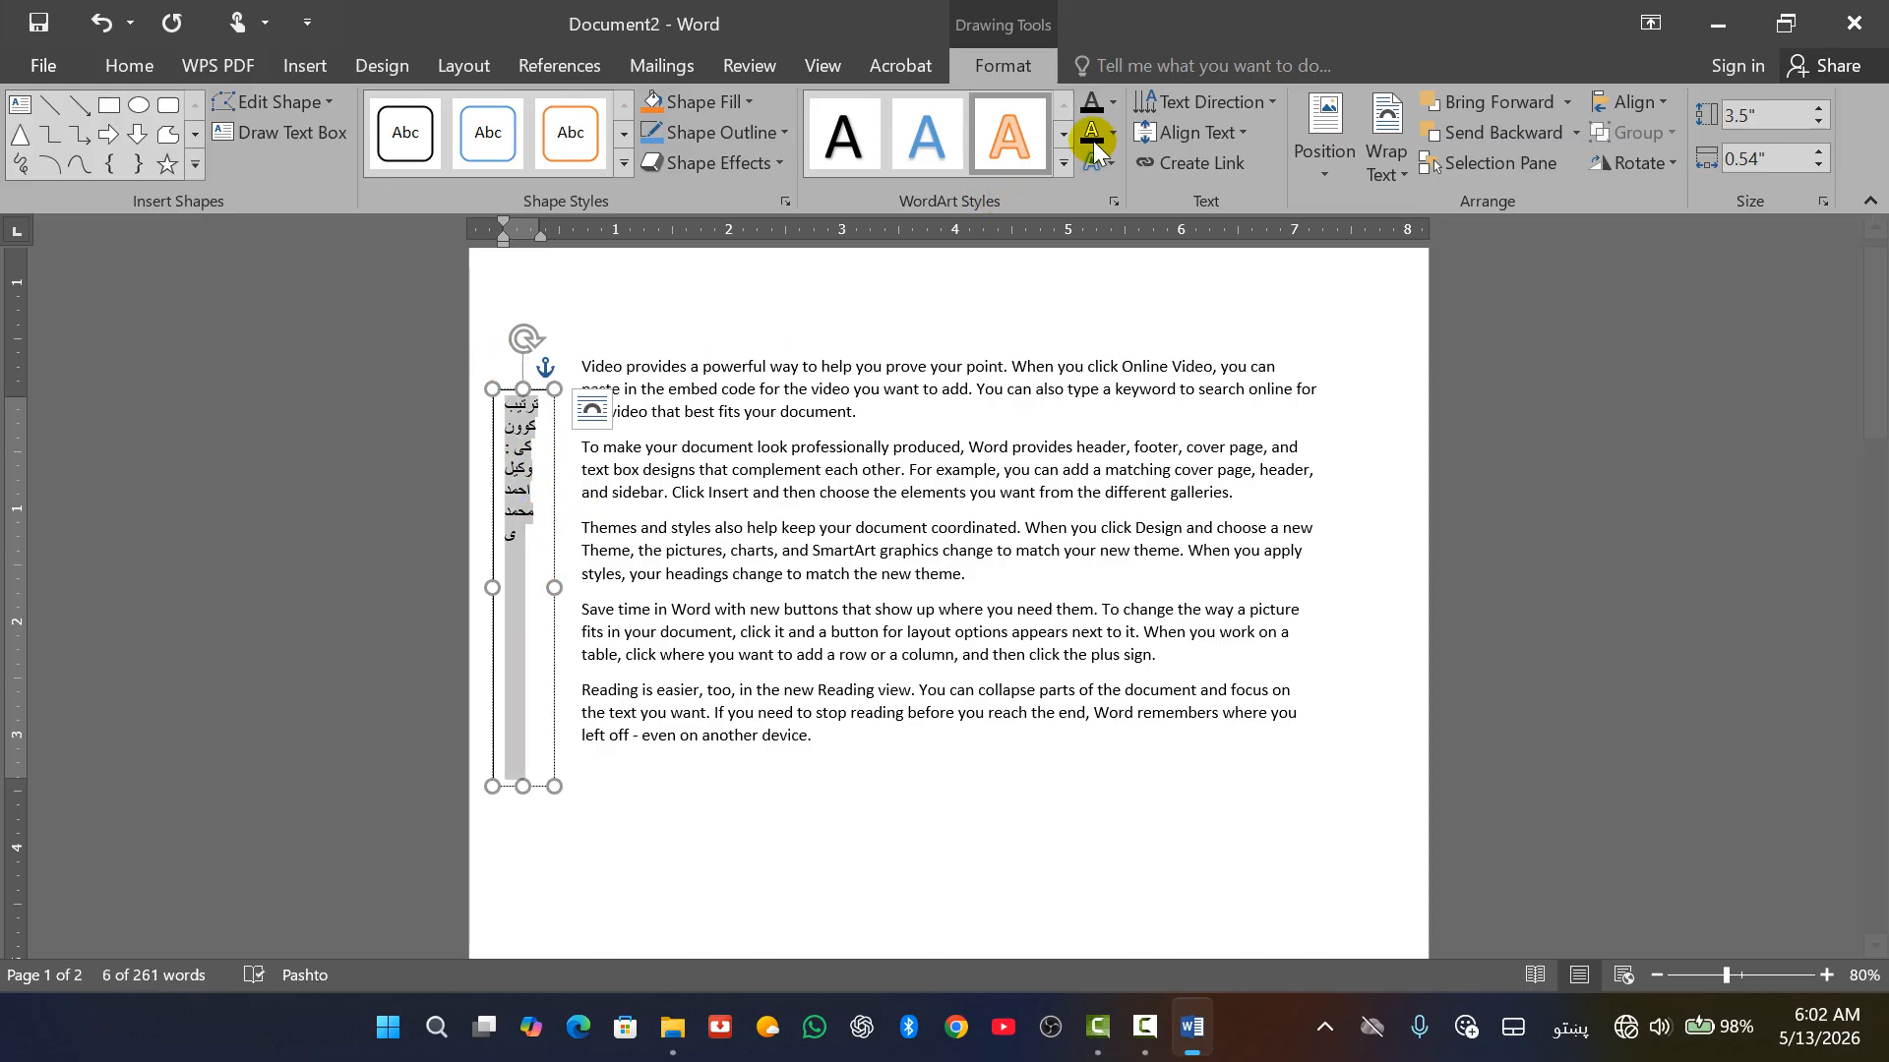
pyautogui.click(1274, 102)
pyautogui.click(1216, 316)
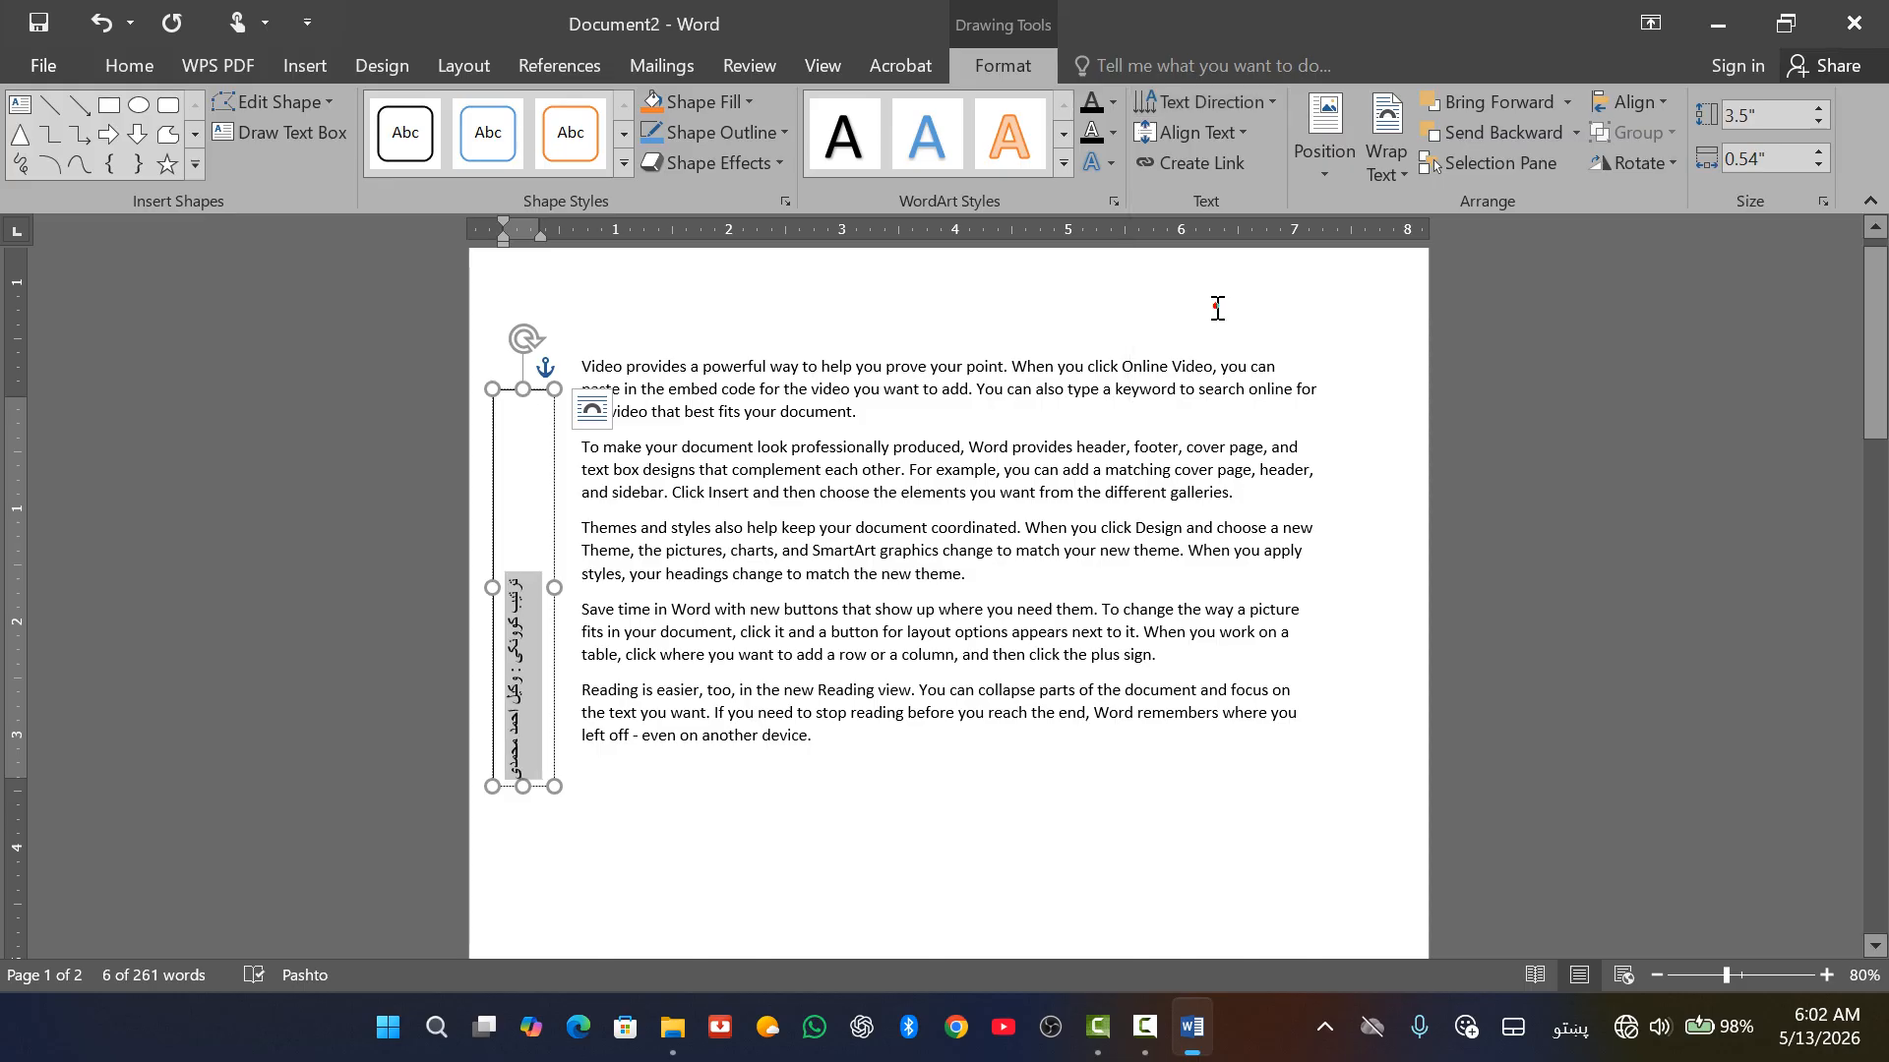
pyautogui.moveTo(529, 387); pyautogui.dragTo(513, 550)
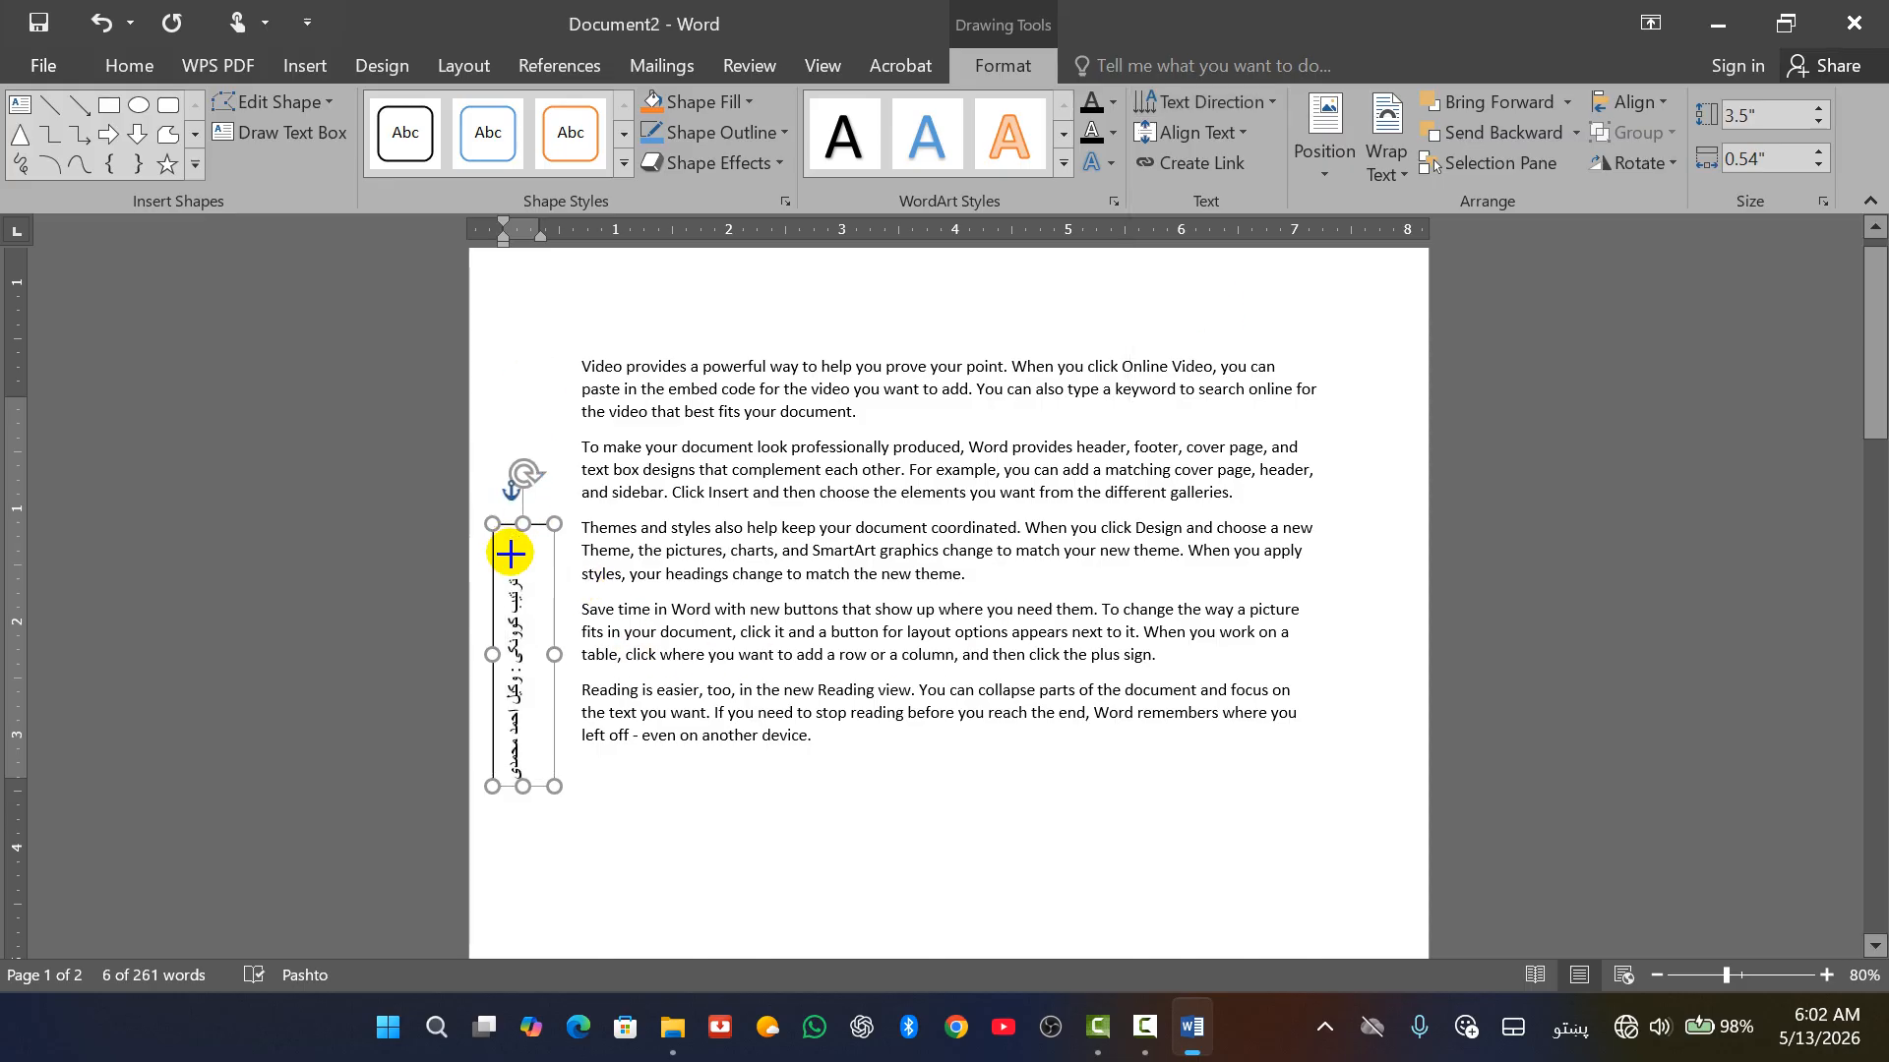
# Make all the text in the vertical text box bold and enlarge it to 16 pt.
pyautogui.tripleClick(532, 761)
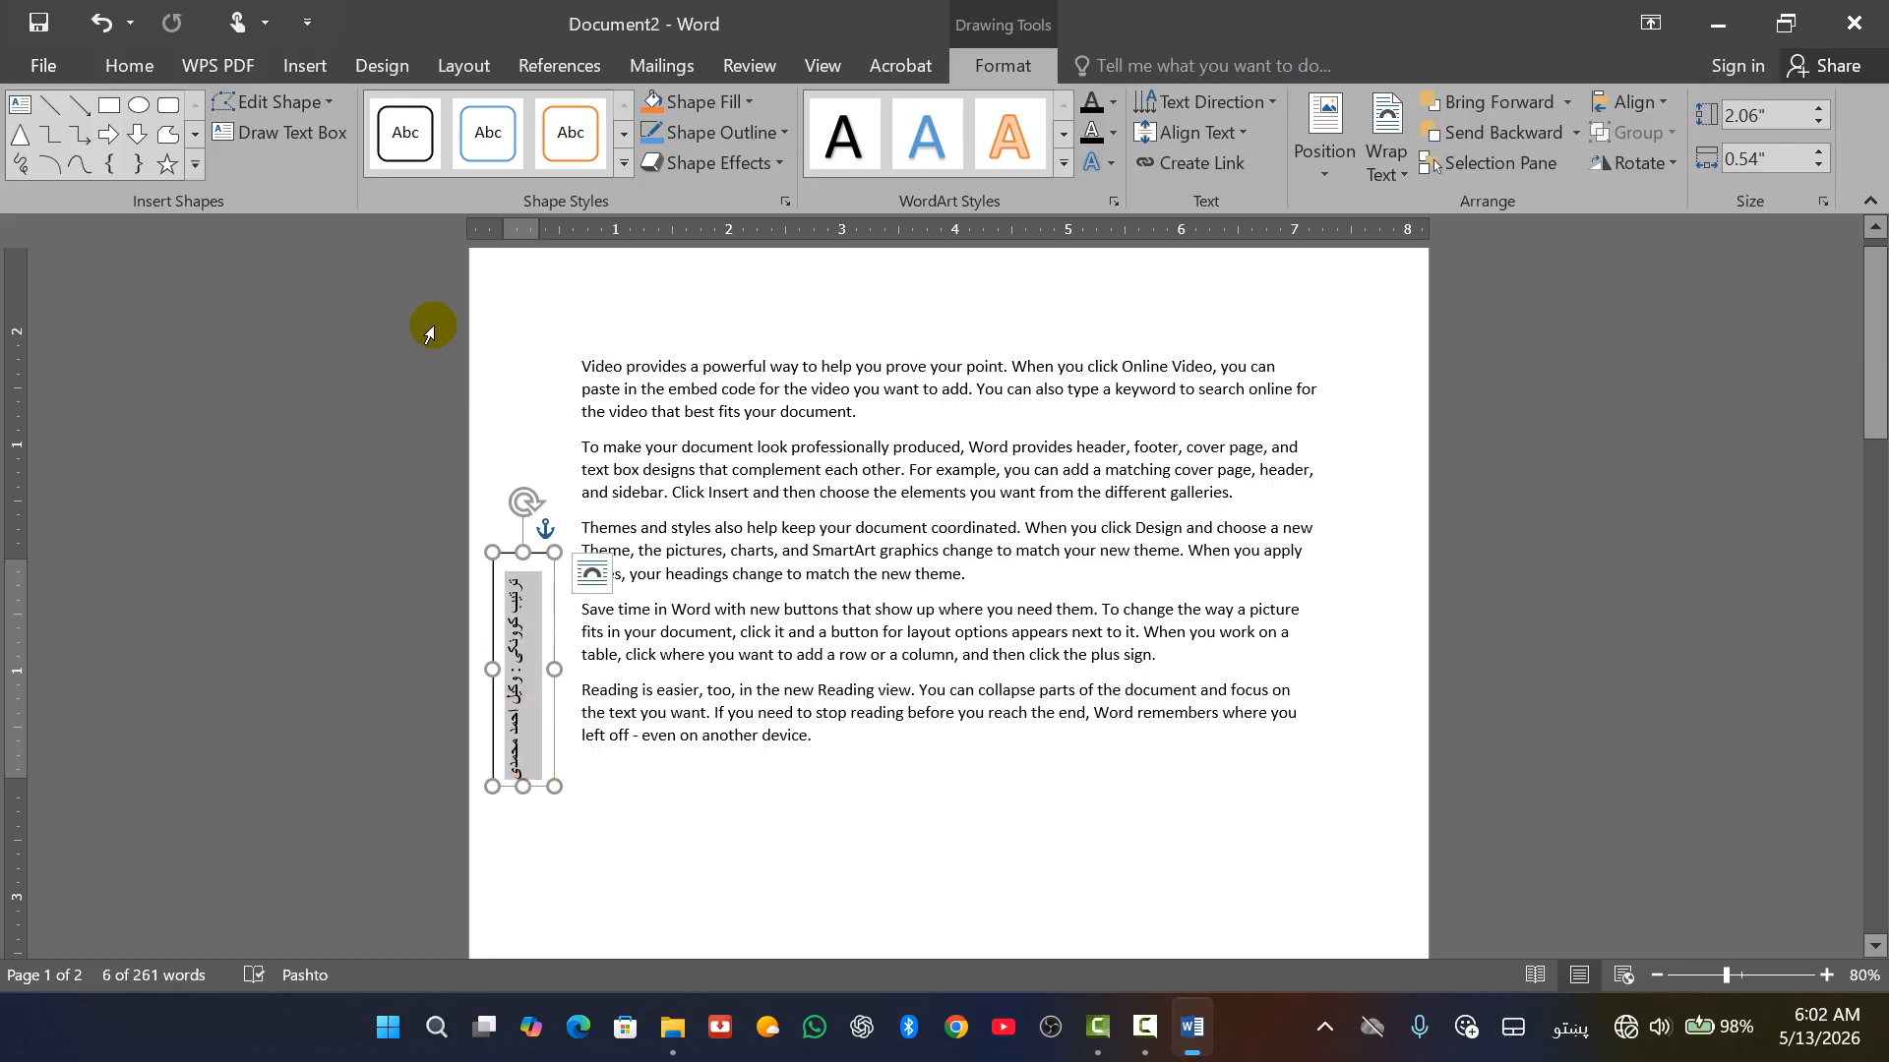
pyautogui.click(129, 65)
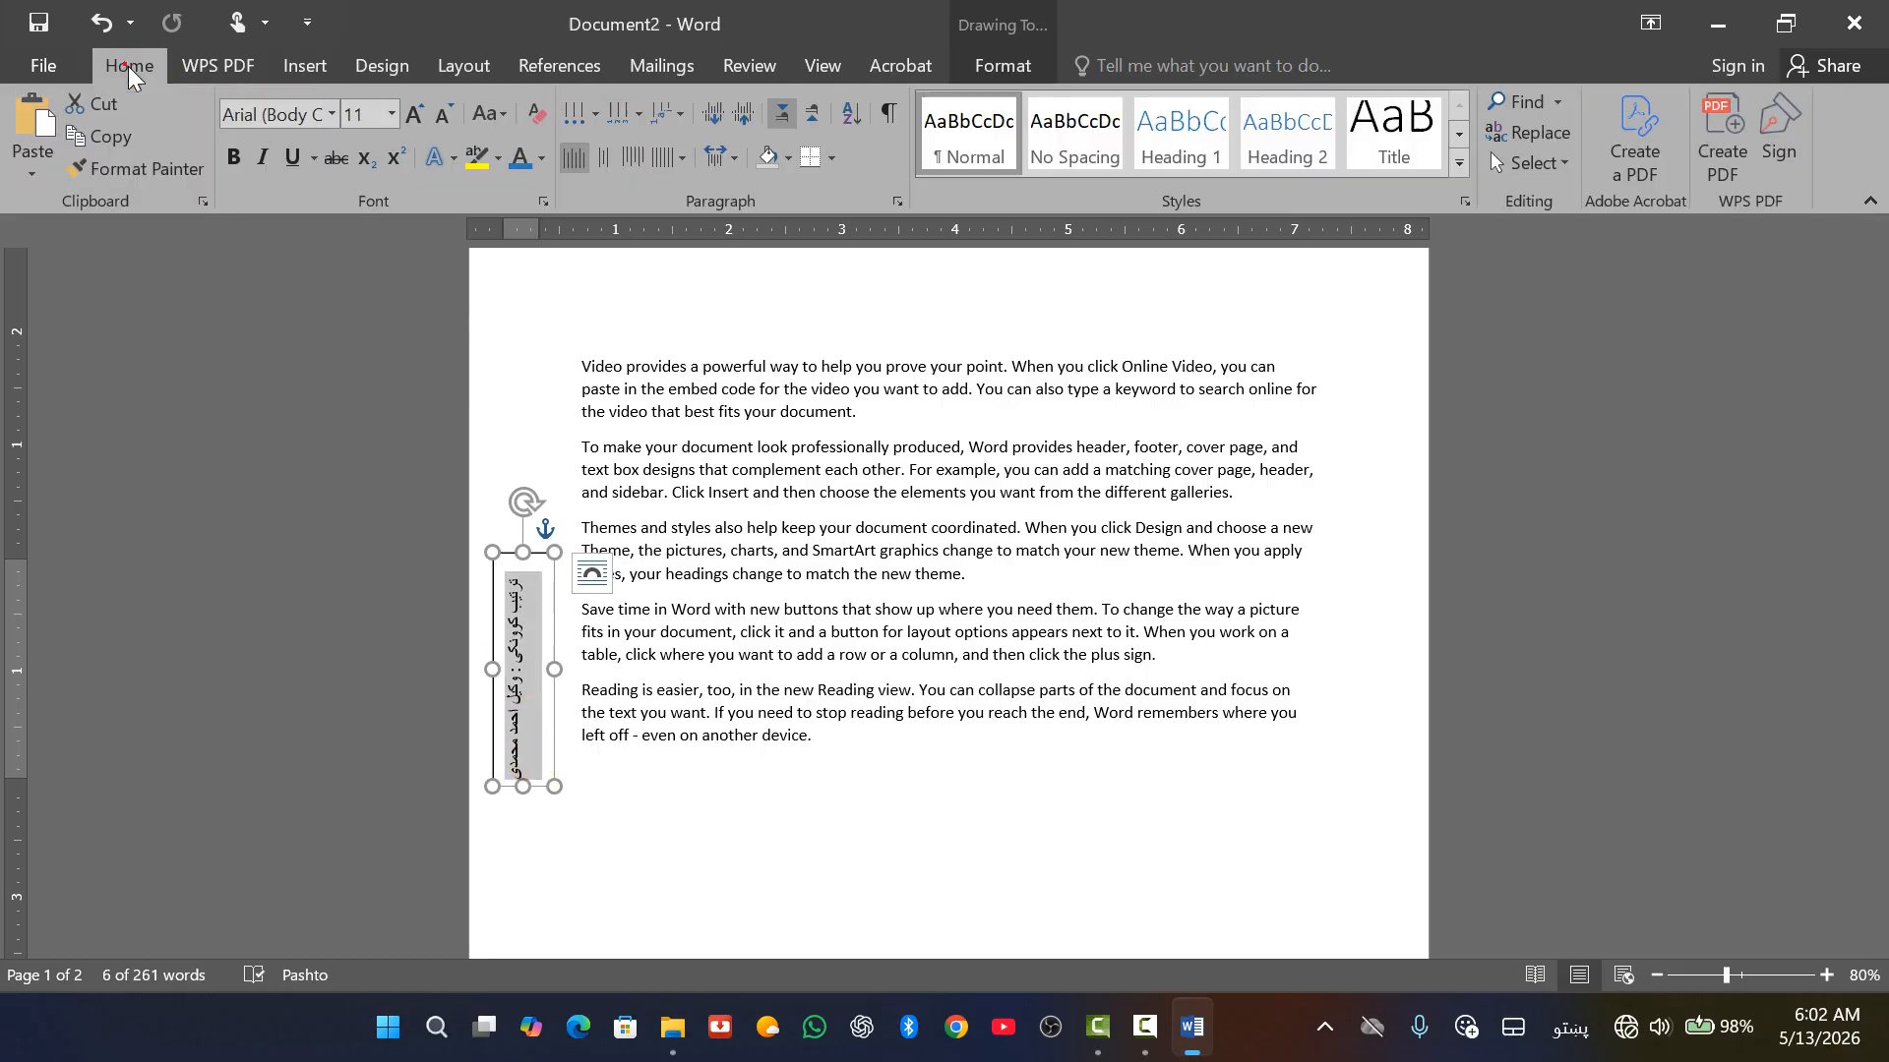
pyautogui.click(233, 157)
pyautogui.click(414, 114)
pyautogui.click(414, 114)
pyautogui.click(415, 114)
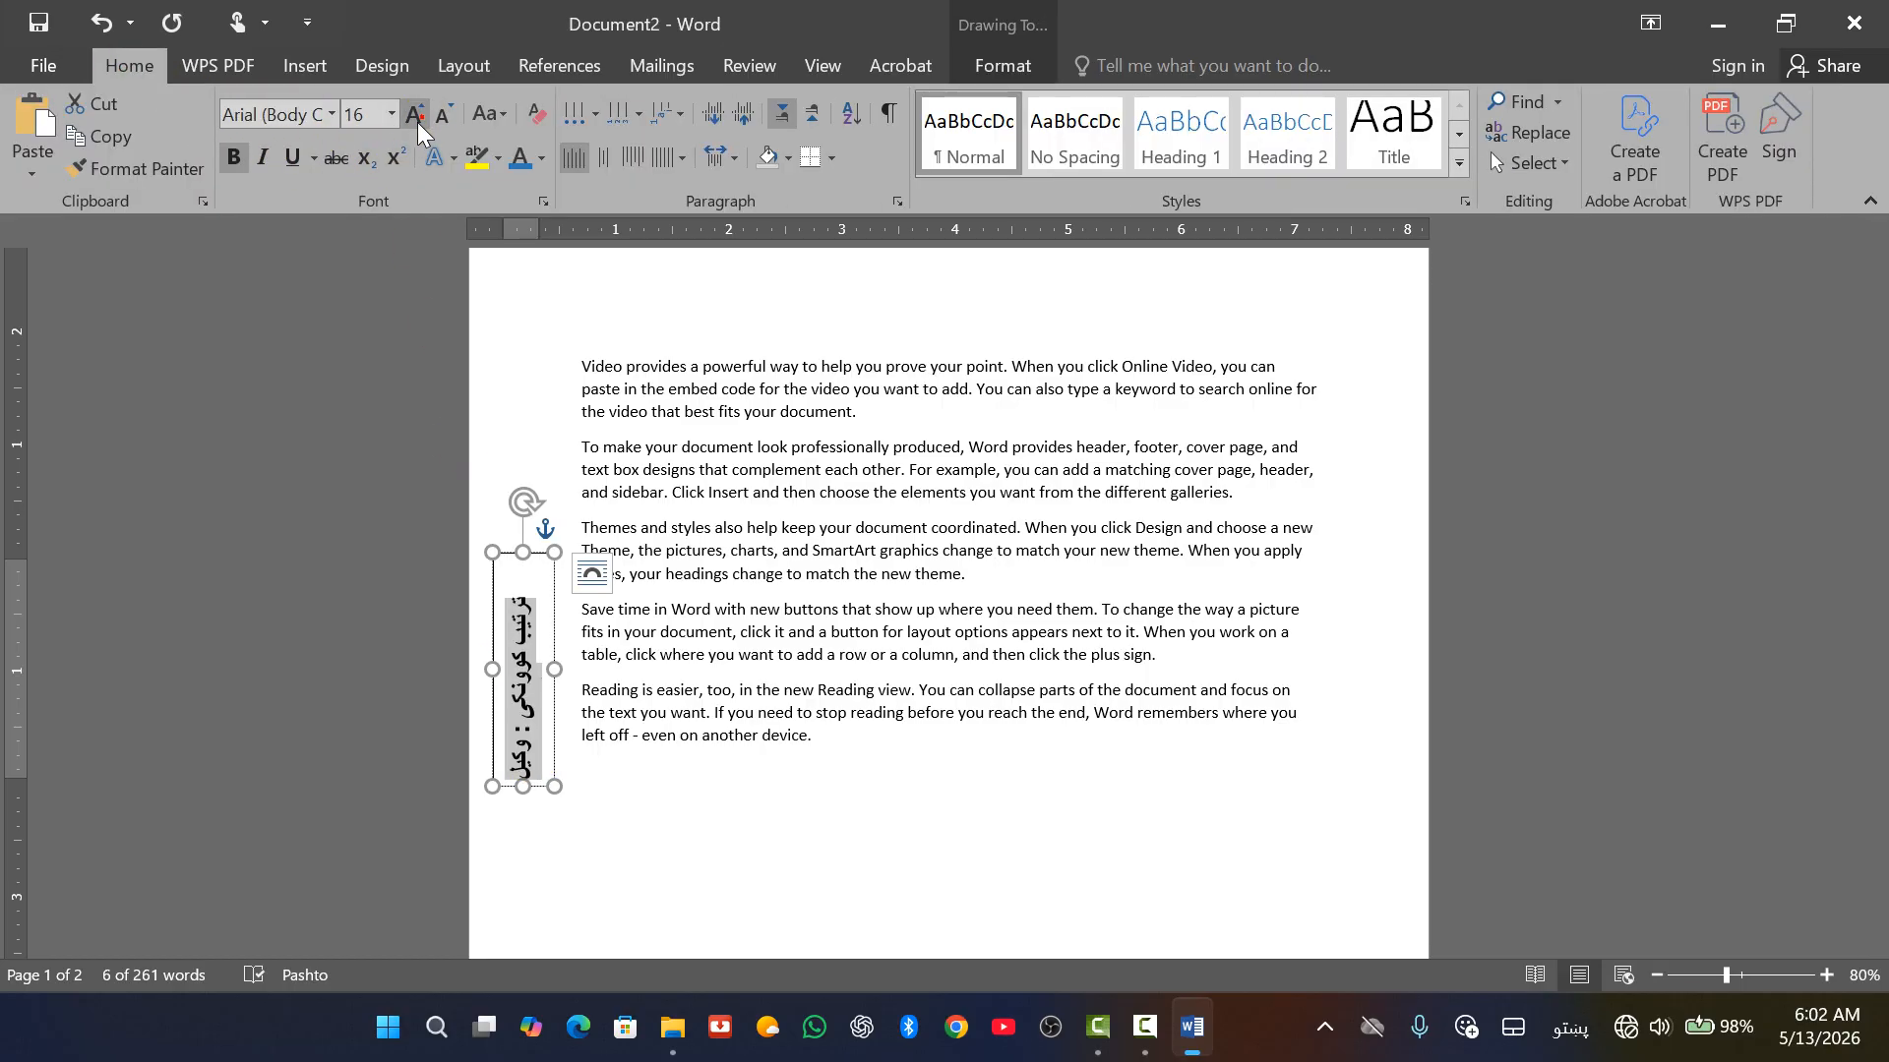
# Extend the vertical text box downward until the whole enlarged line of text fits, keeping the box selected.
pyautogui.moveTo(523, 786); pyautogui.dragTo(527, 915)
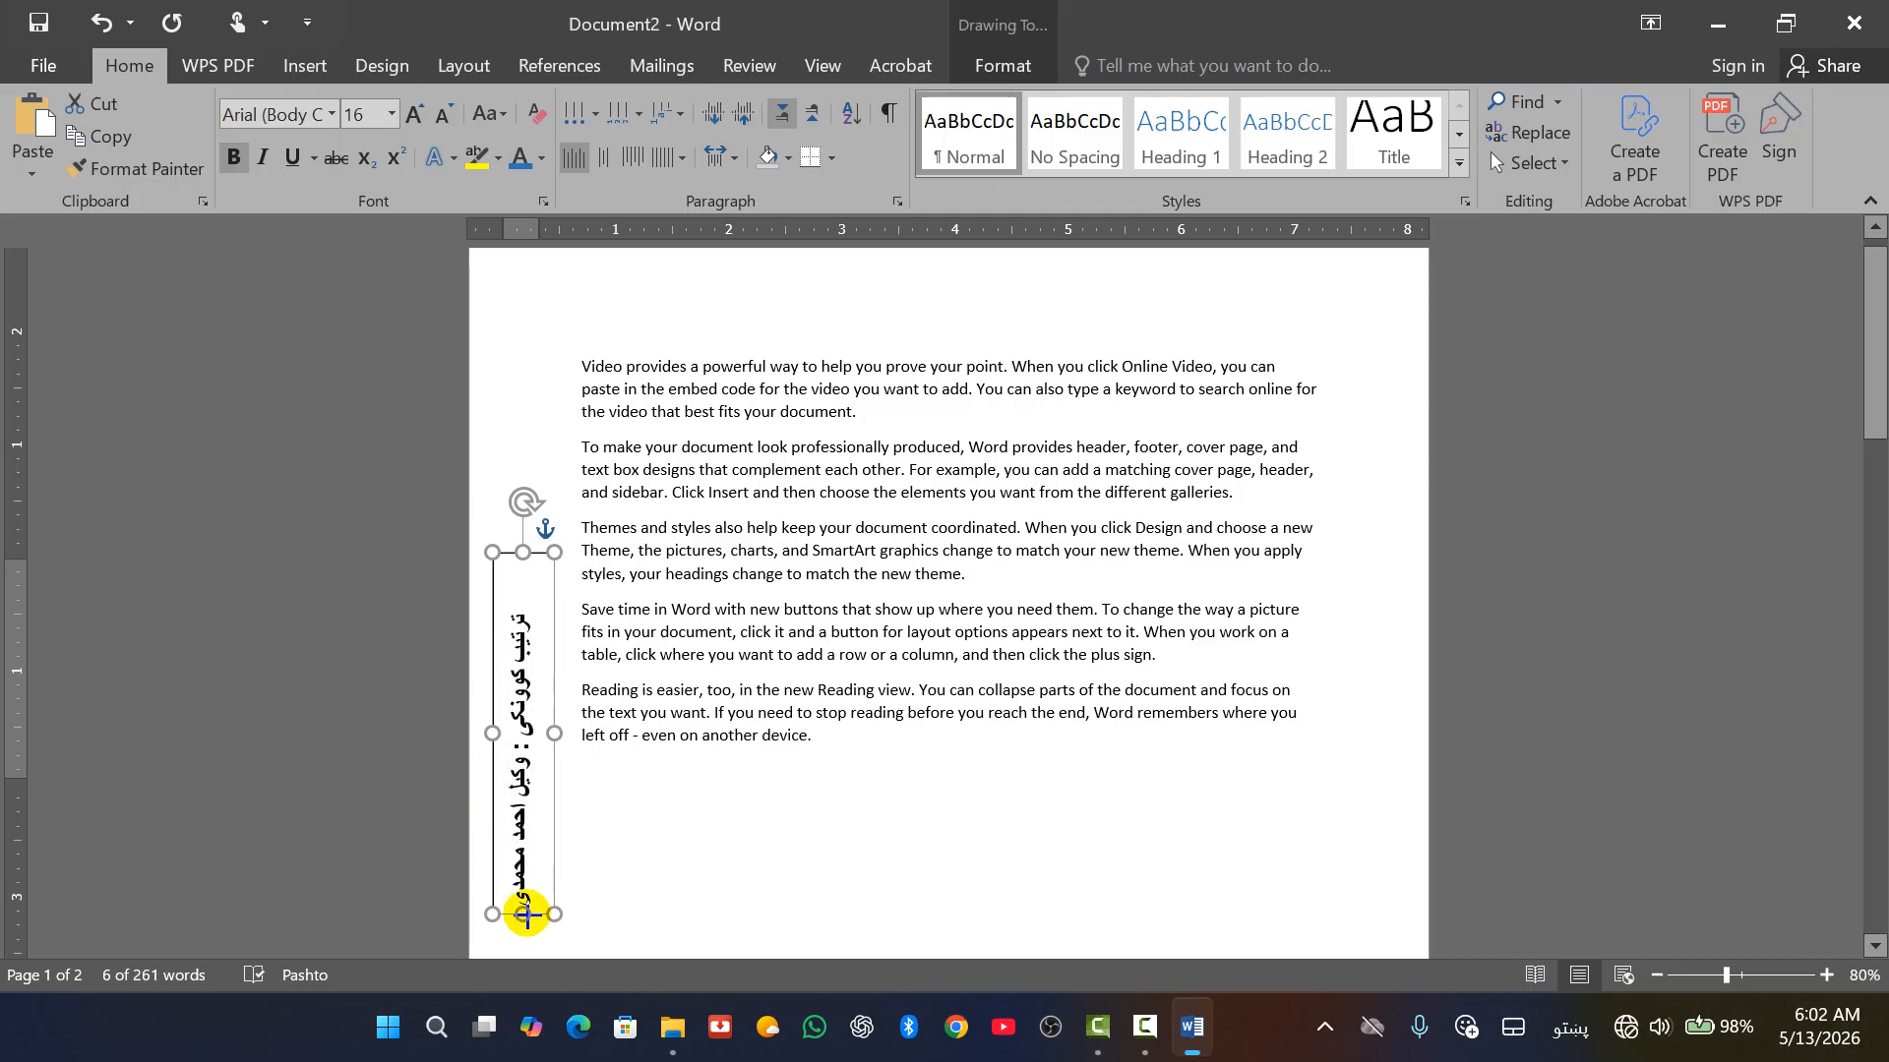
pyautogui.click(689, 838)
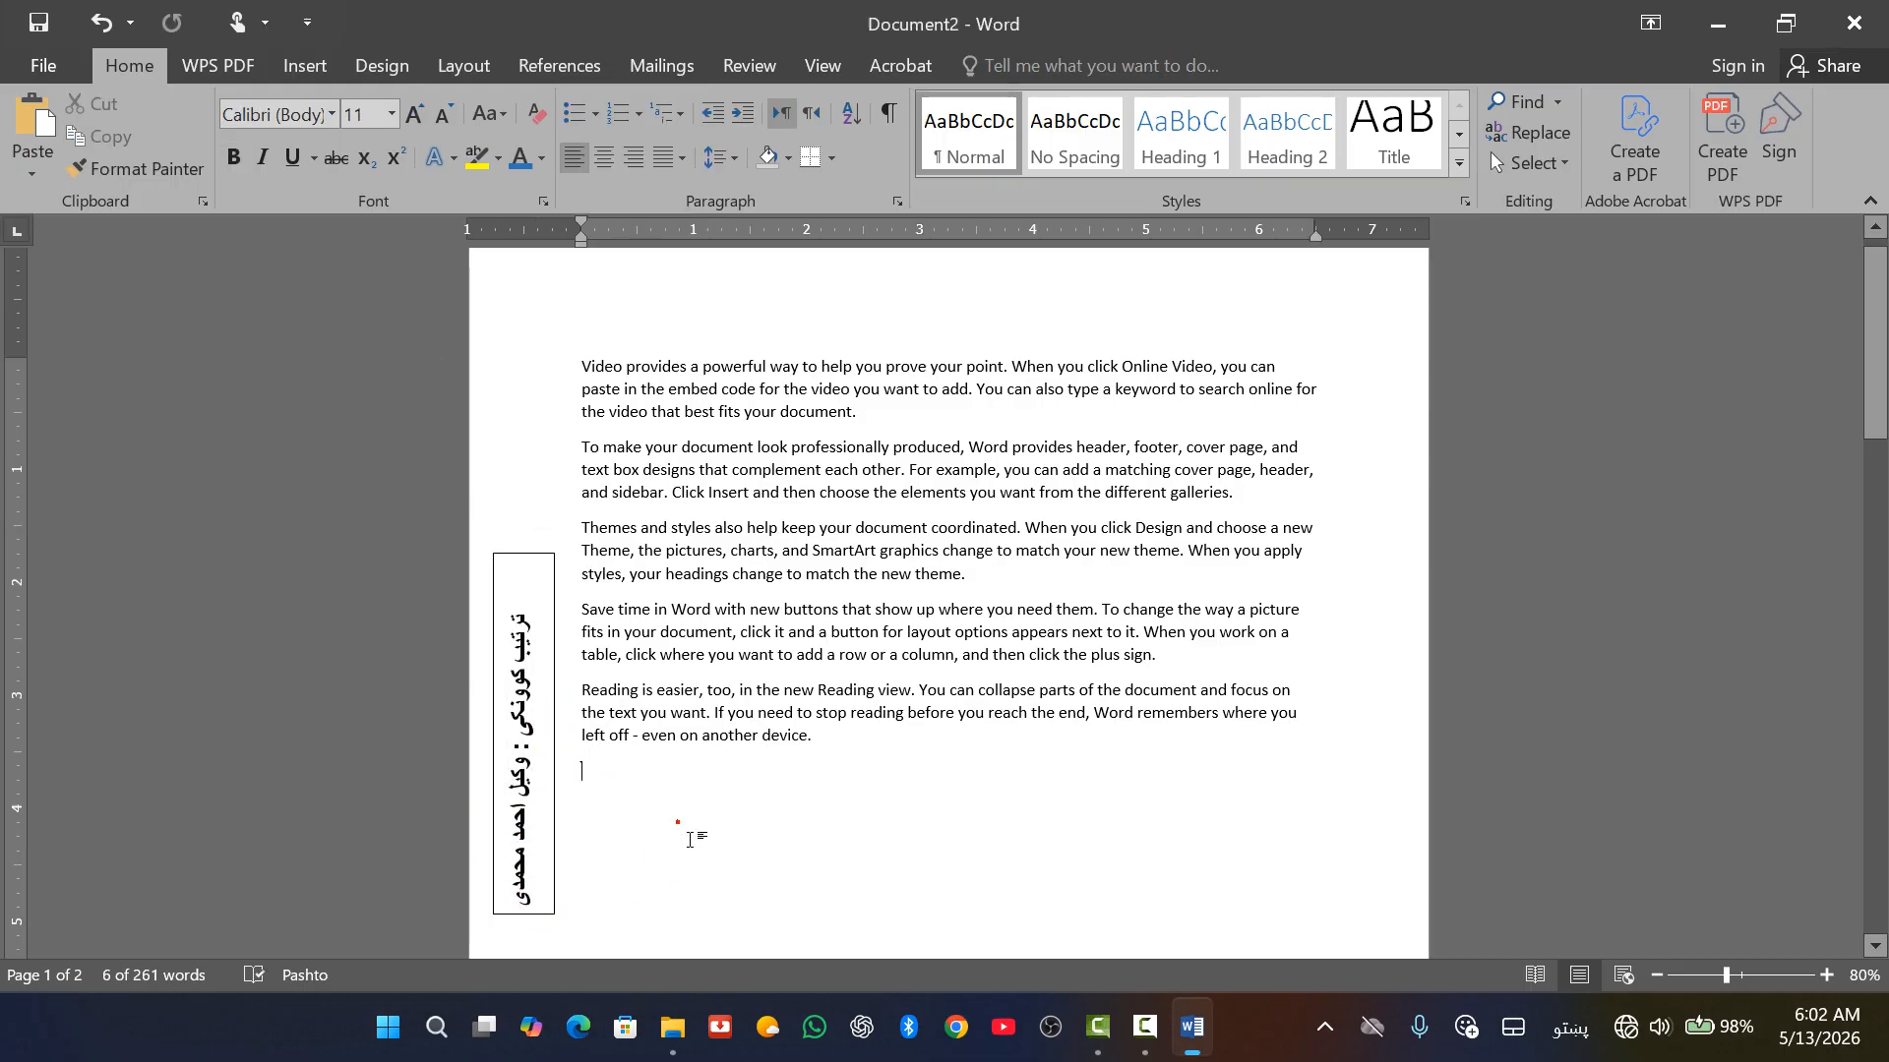
pyautogui.click(523, 605)
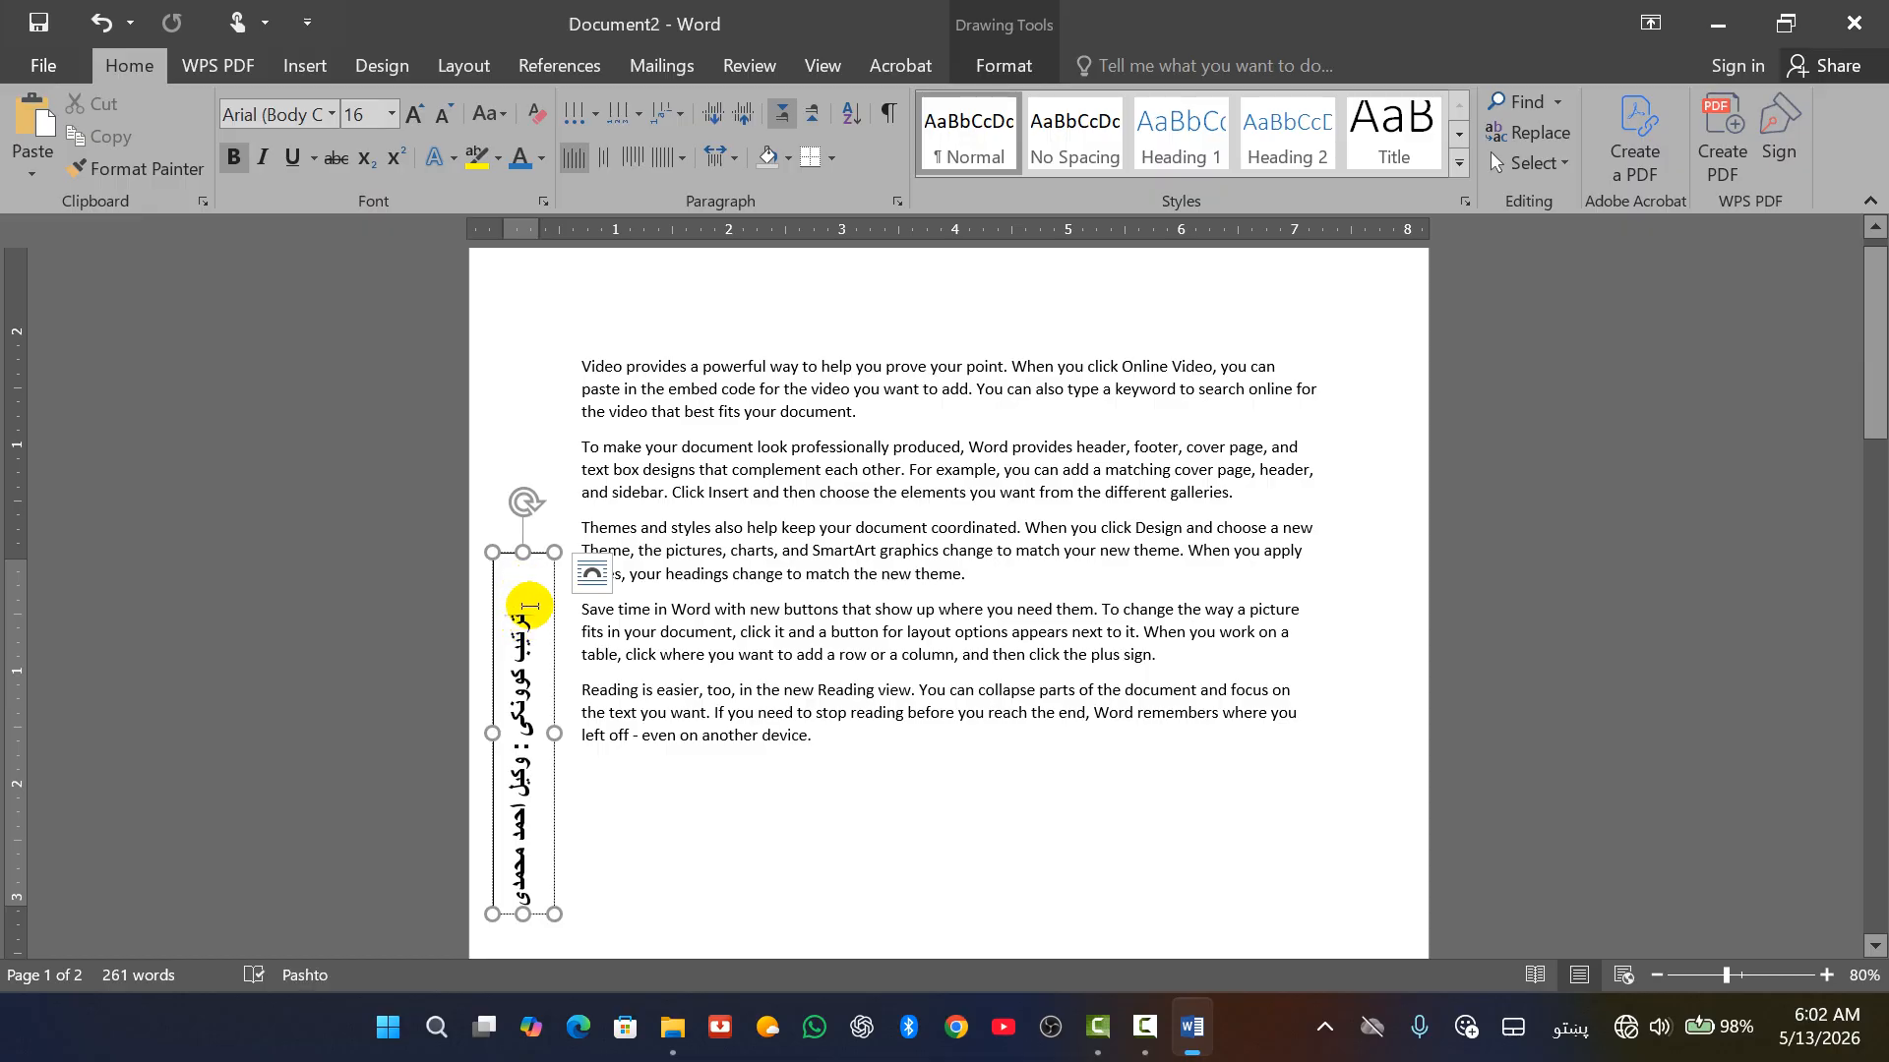
# Remove the outline from the vertical text box and deselect it.
pyautogui.click(1012, 75)
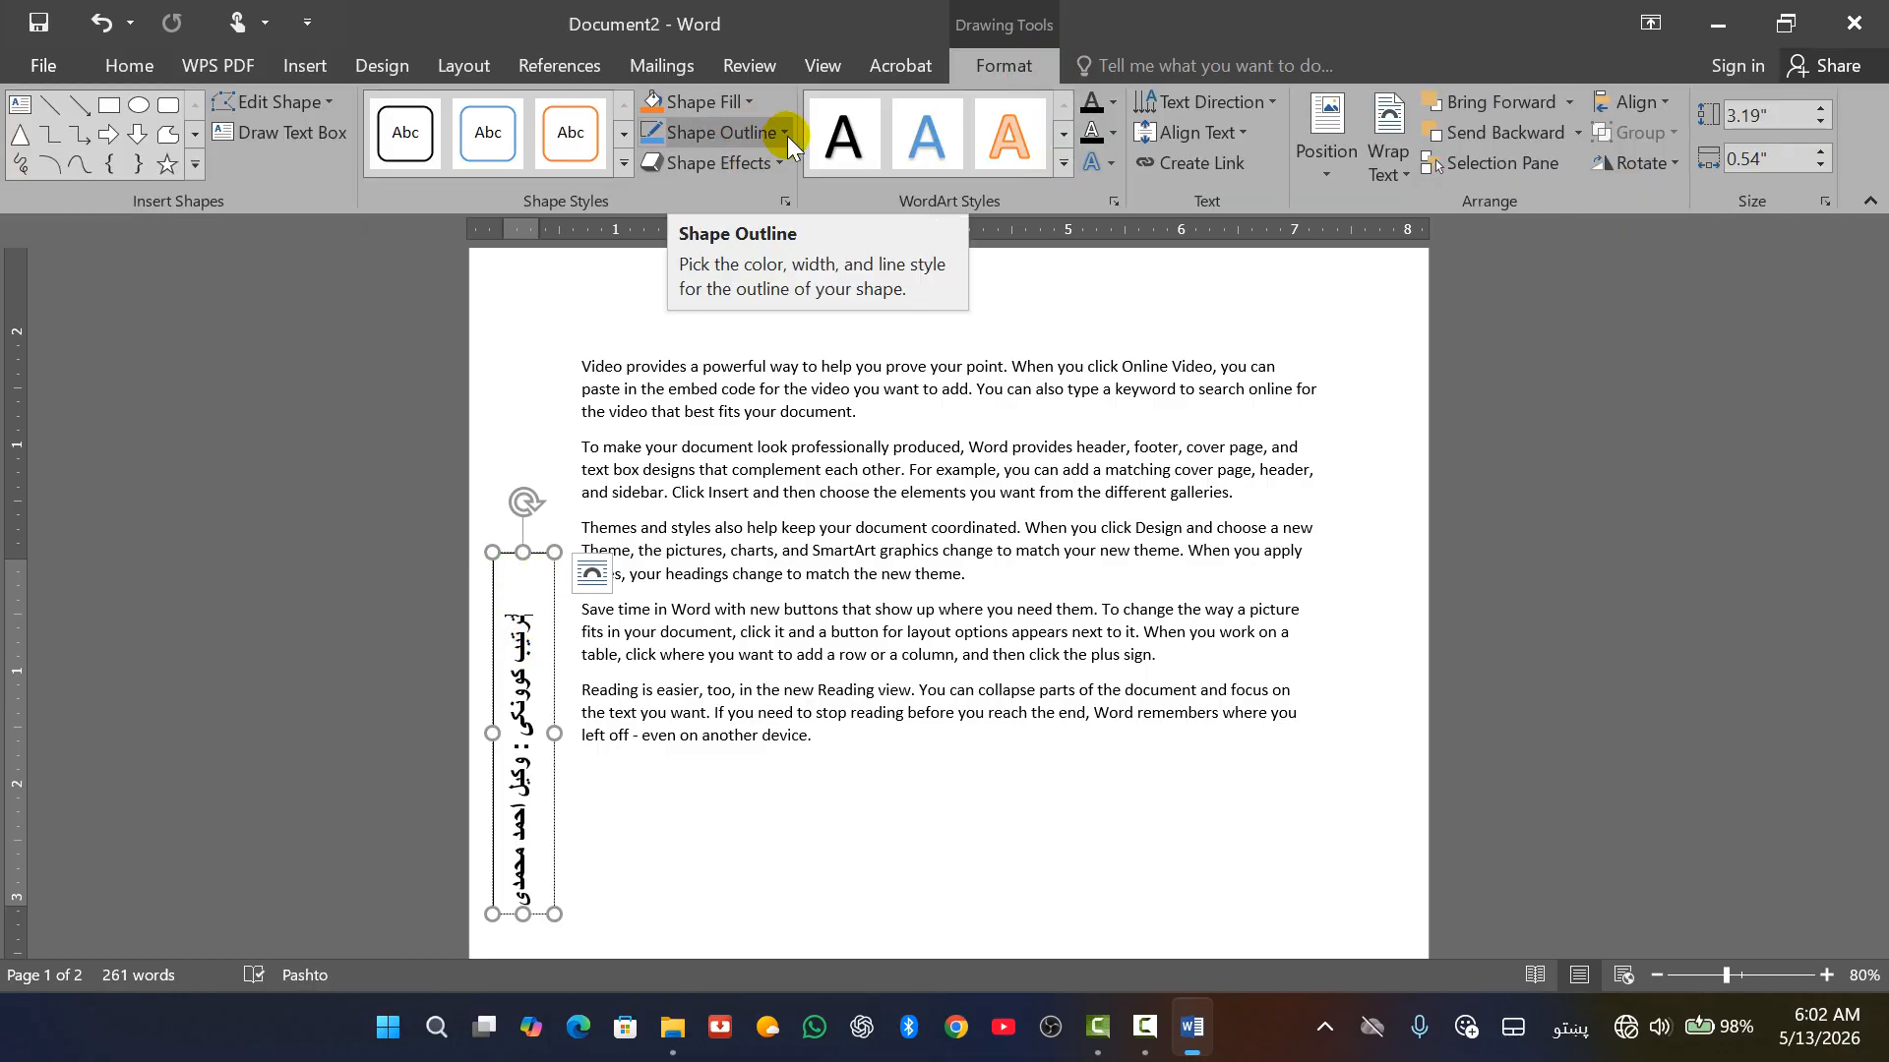
pyautogui.click(786, 135)
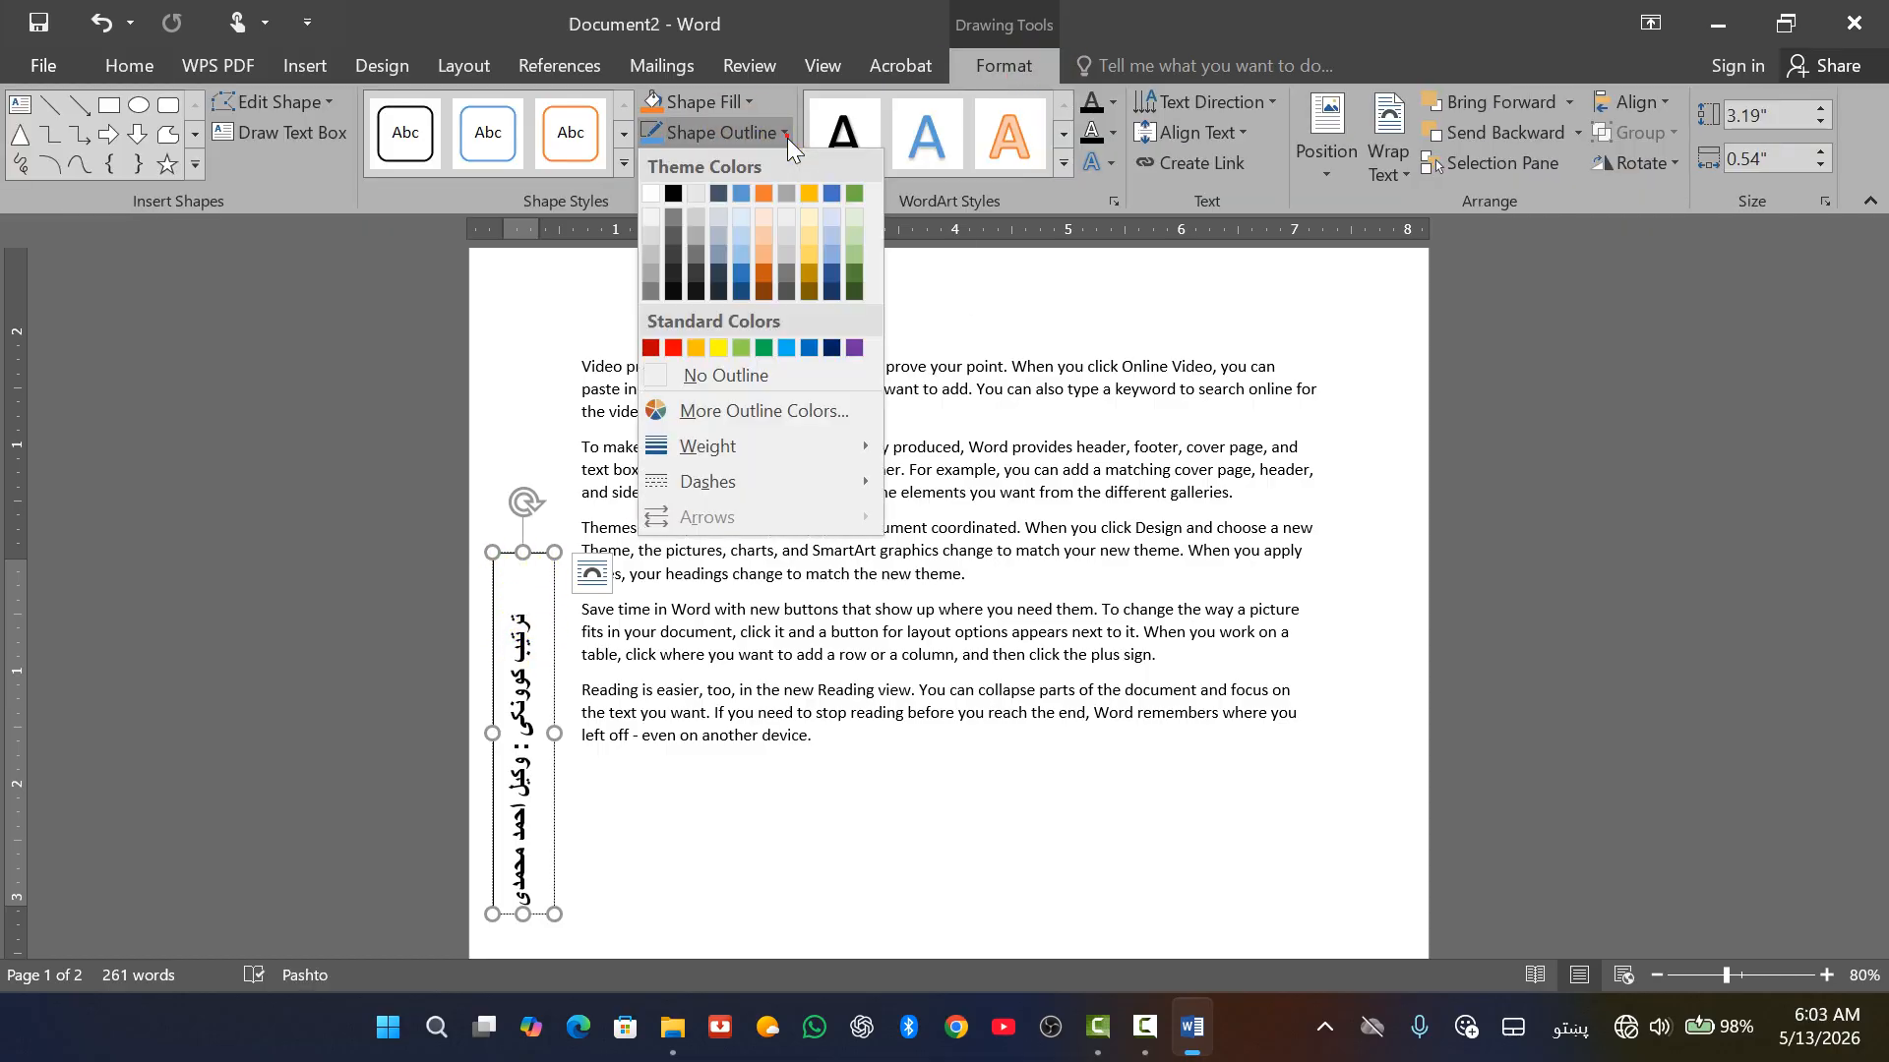
pyautogui.click(696, 375)
pyautogui.click(694, 852)
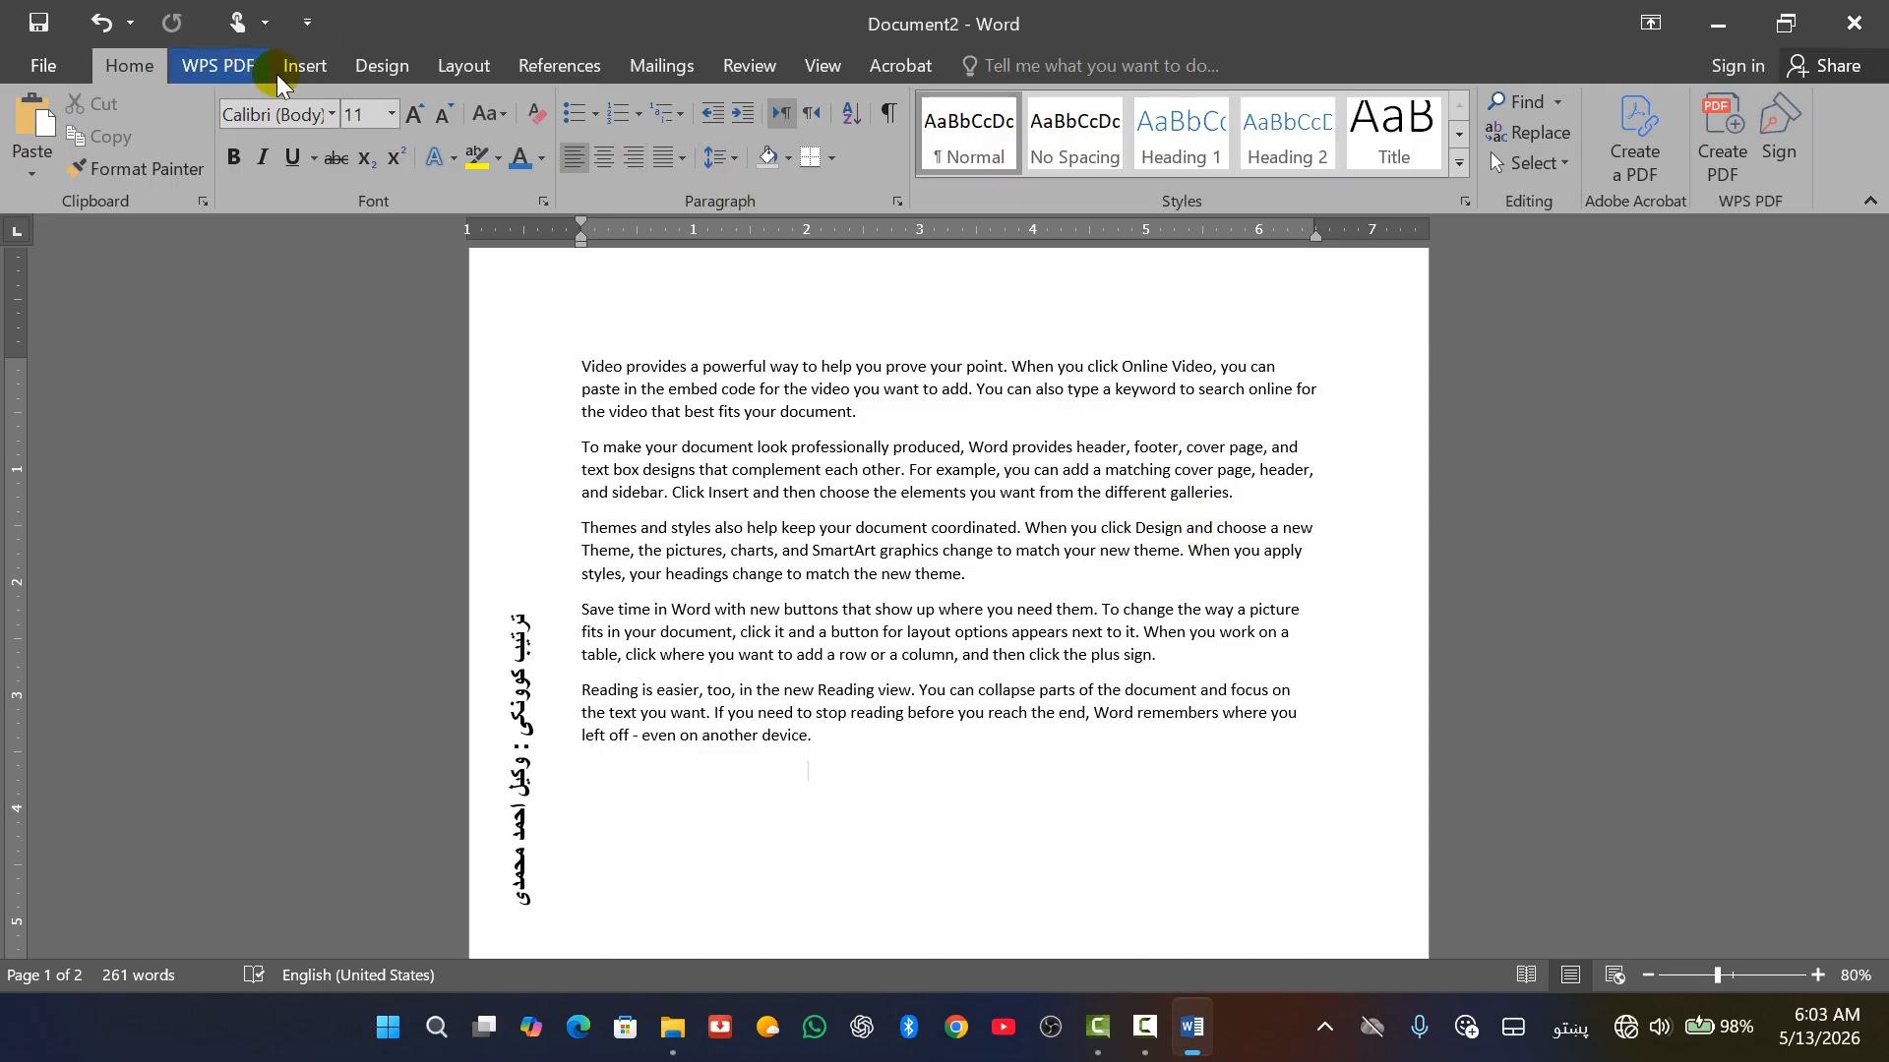
# Draw a rectangle about 1.96" high and 0.54" wide in the page margin above the vertical credit text.
pyautogui.click(311, 77)
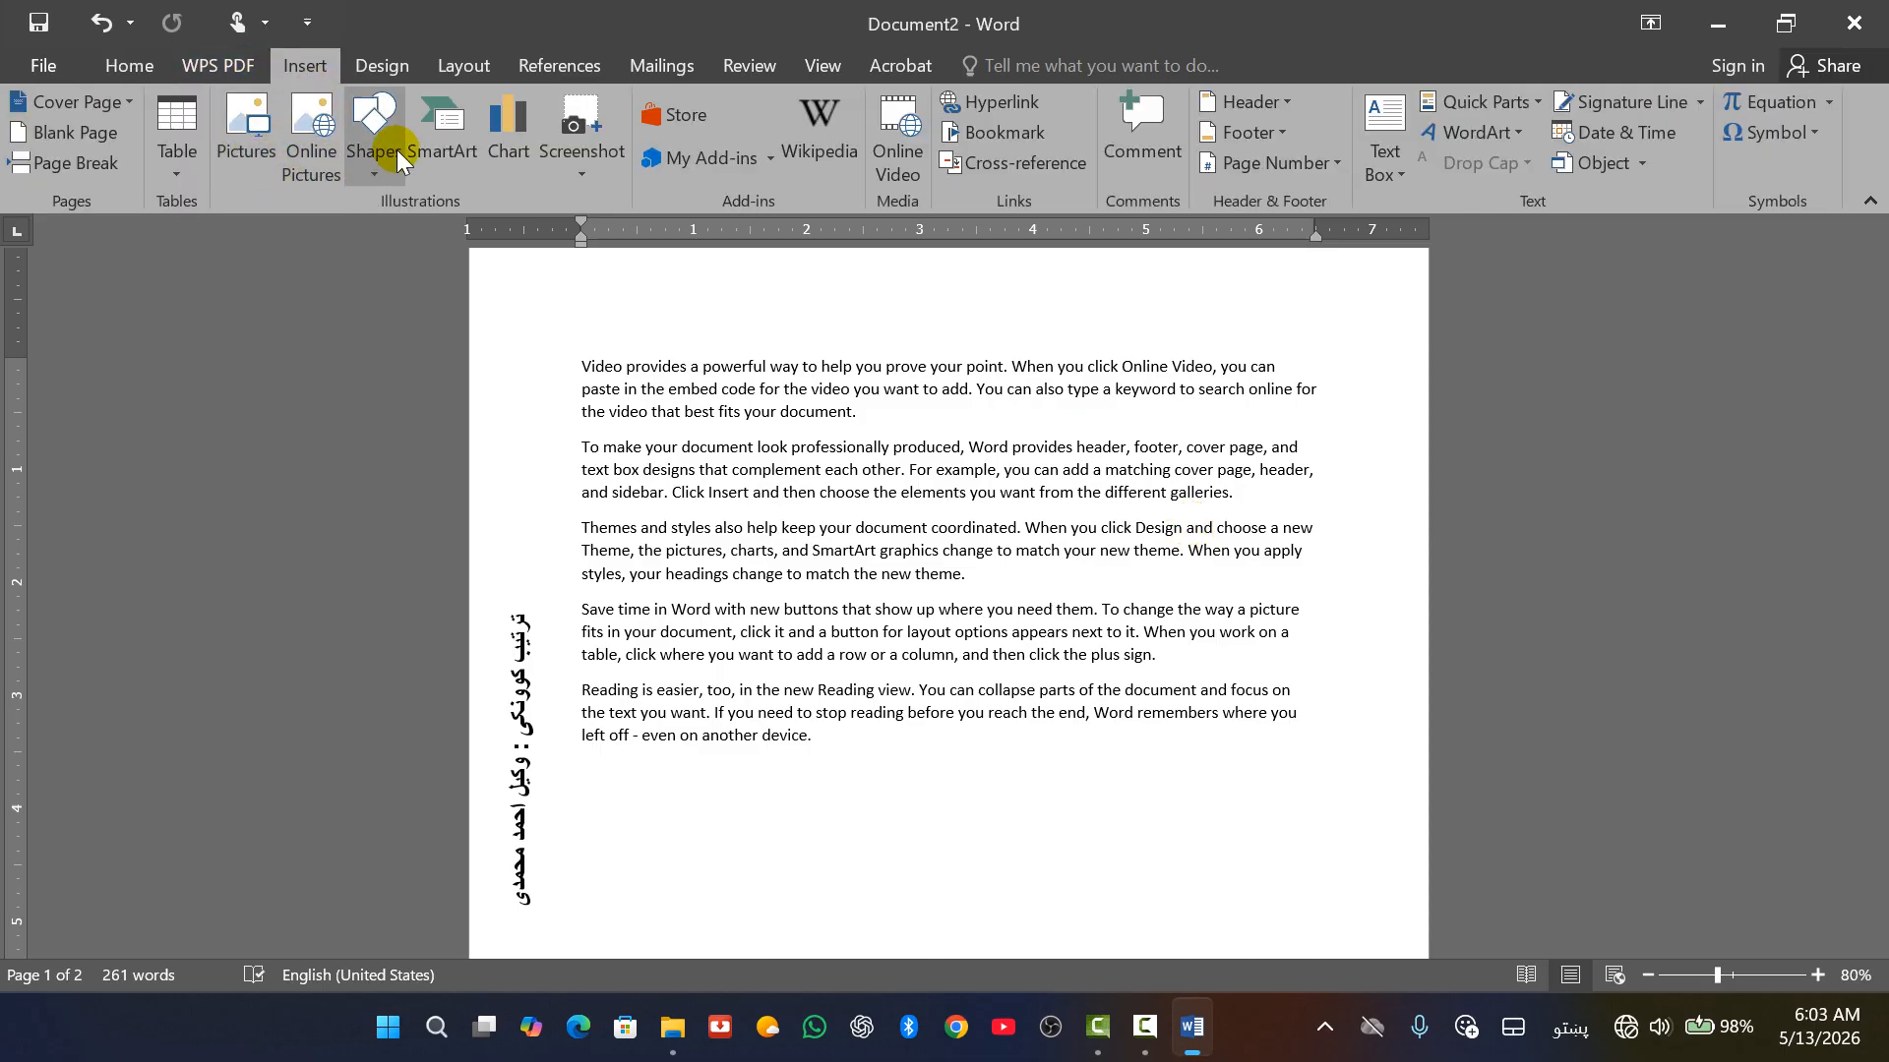
pyautogui.click(377, 175)
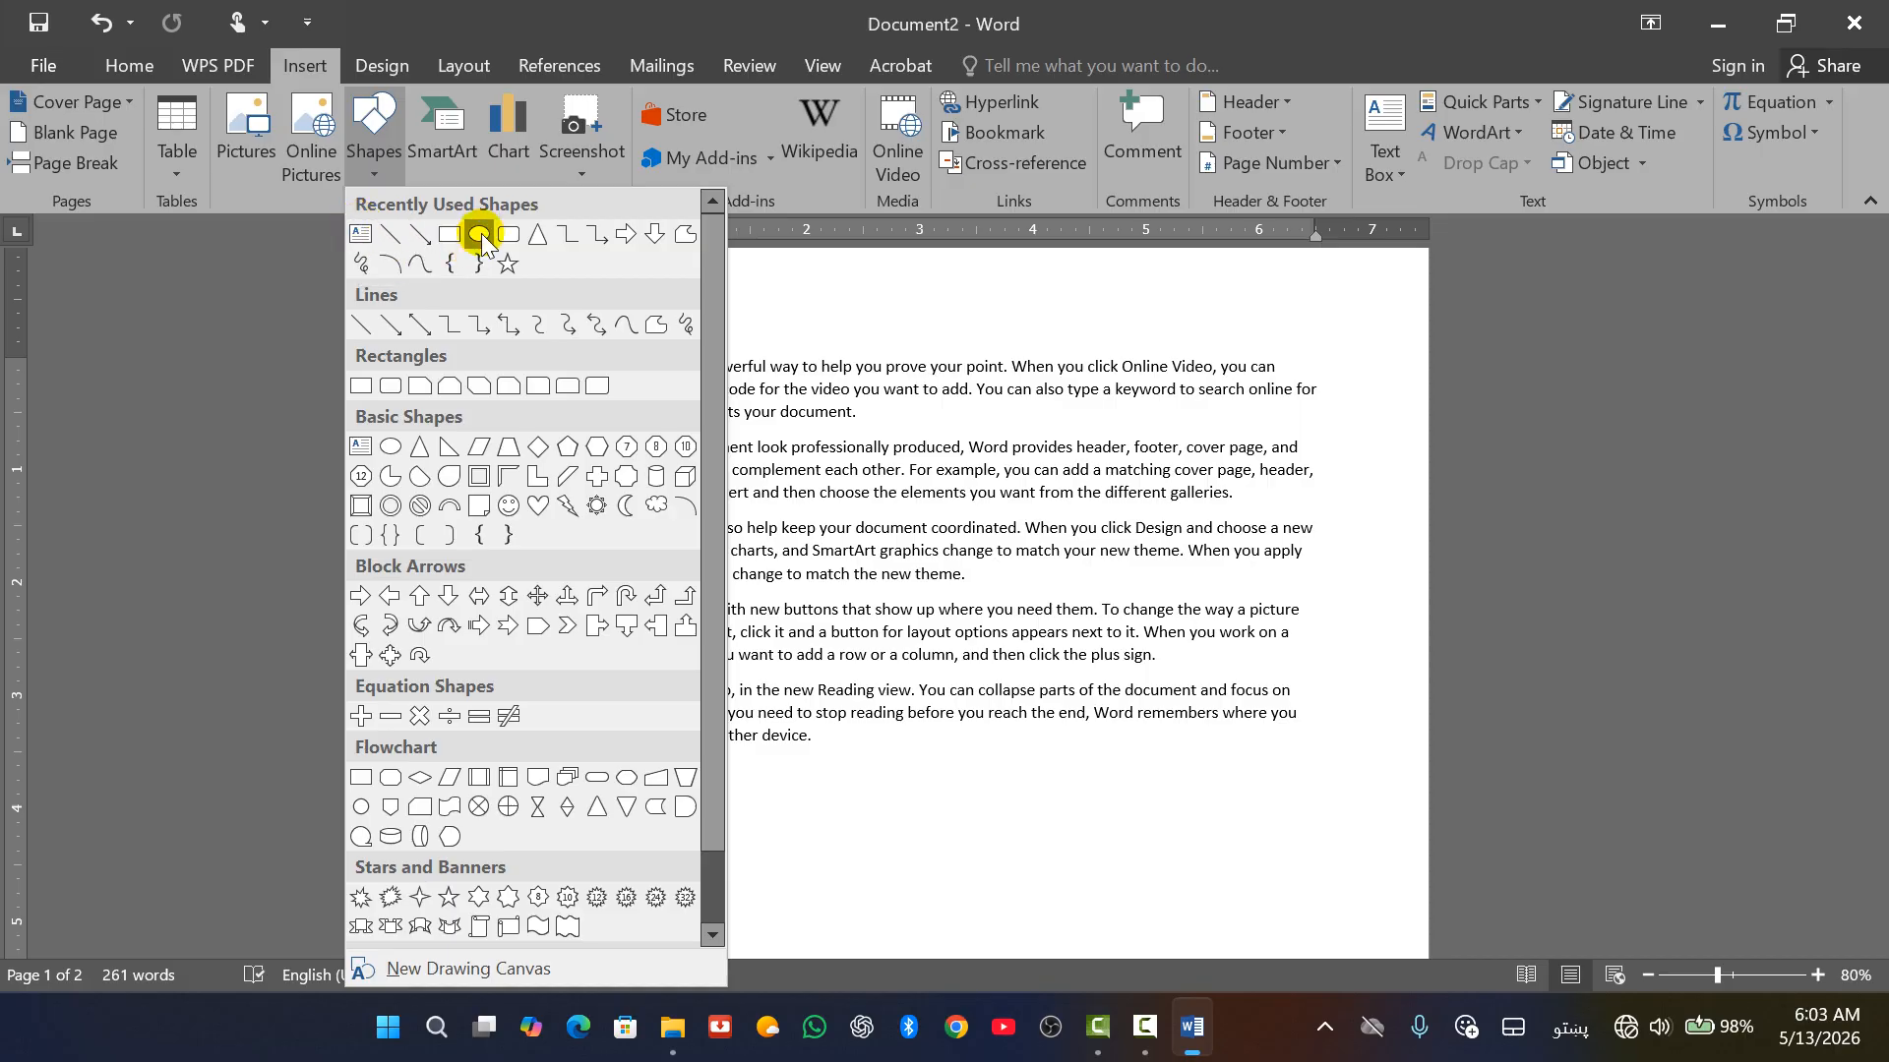
pyautogui.click(450, 236)
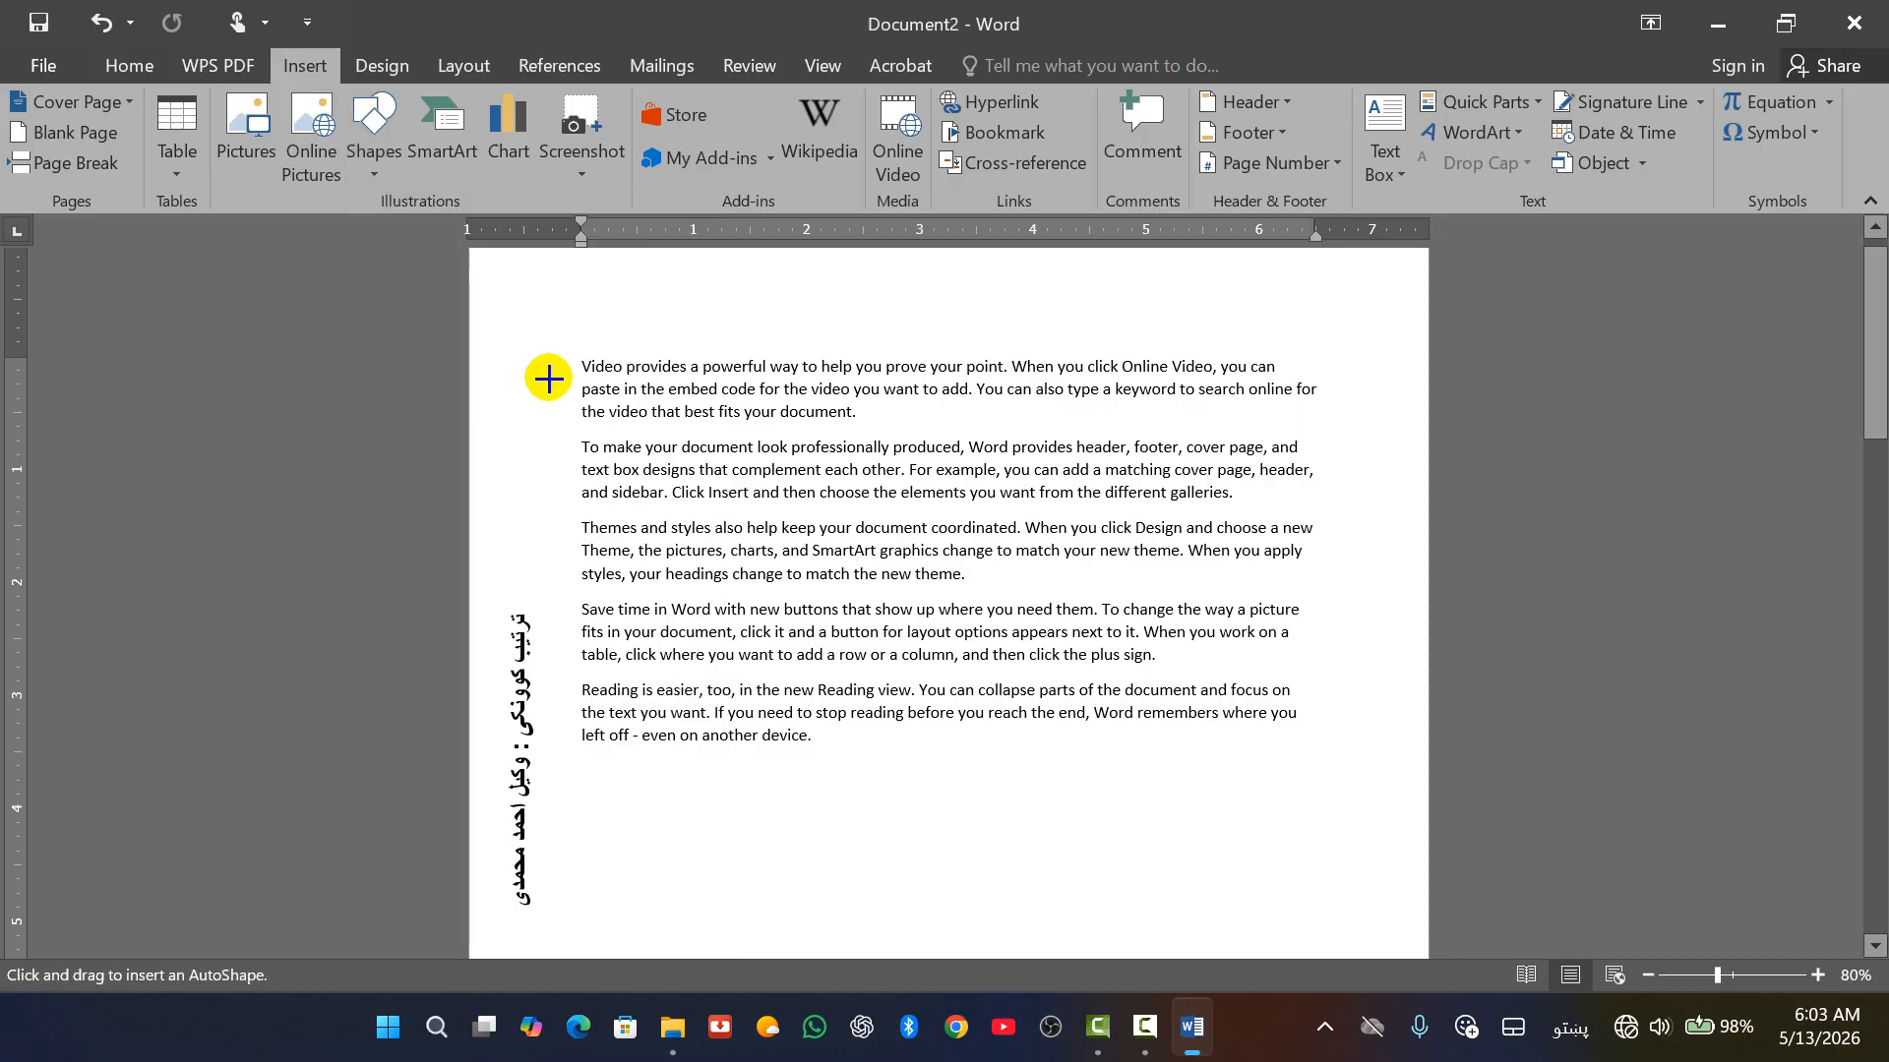
pyautogui.moveTo(497, 335); pyautogui.dragTo(553, 559)
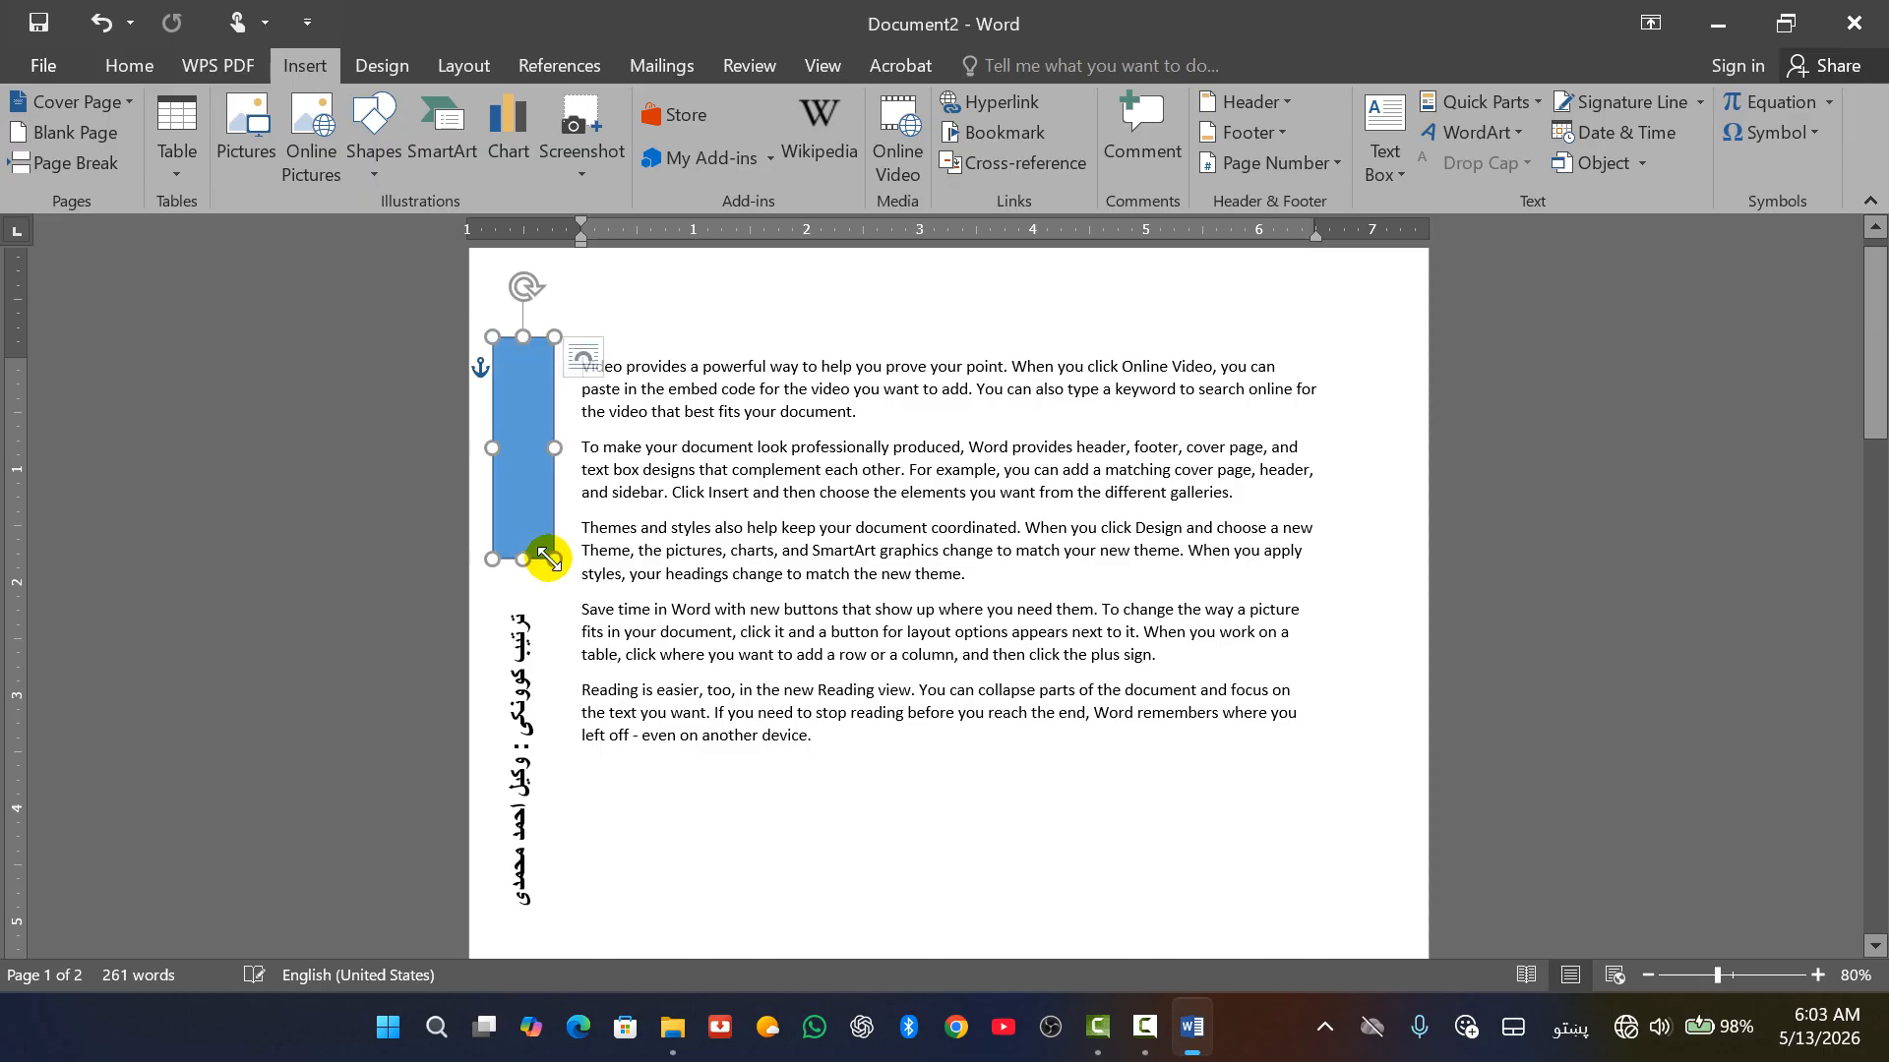
# Add the text "ترتیب کوونکی" followed by the compiler's full name inside the blue rectangle.
pyautogui.rightClick(524, 399)
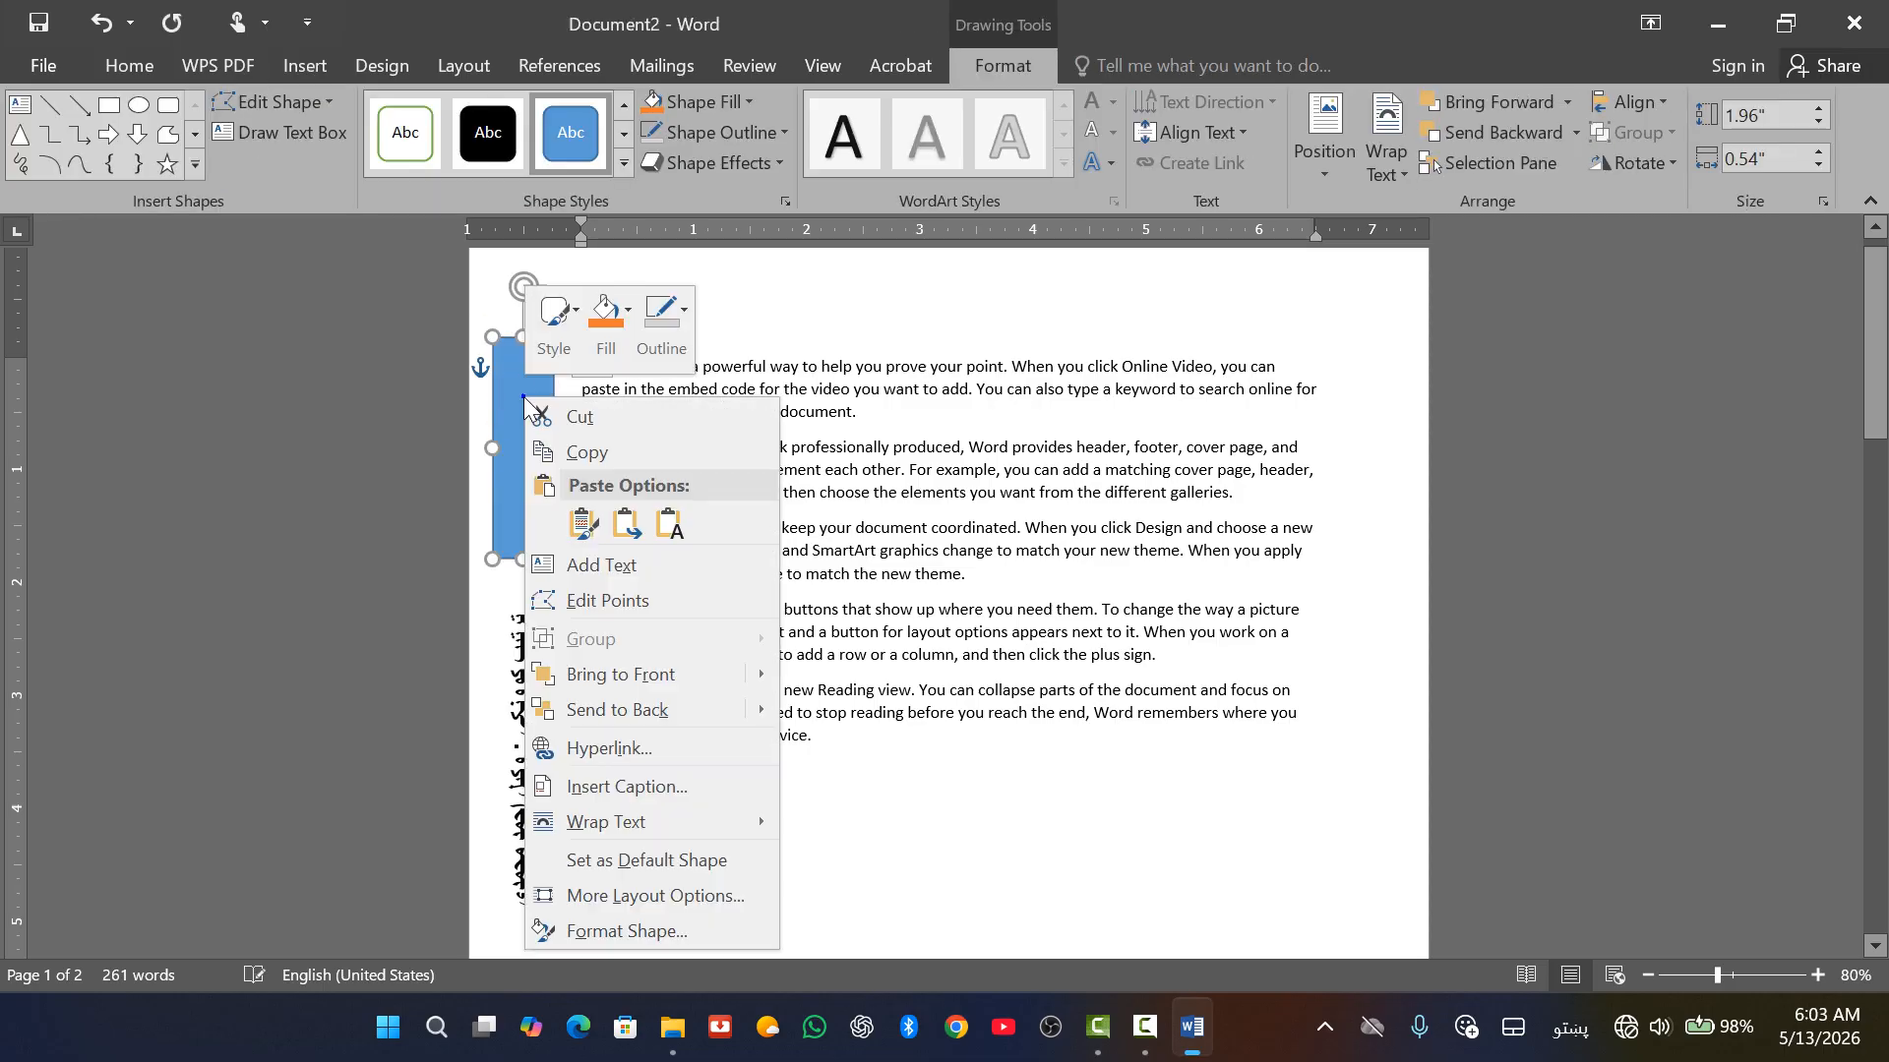
pyautogui.click(616, 573)
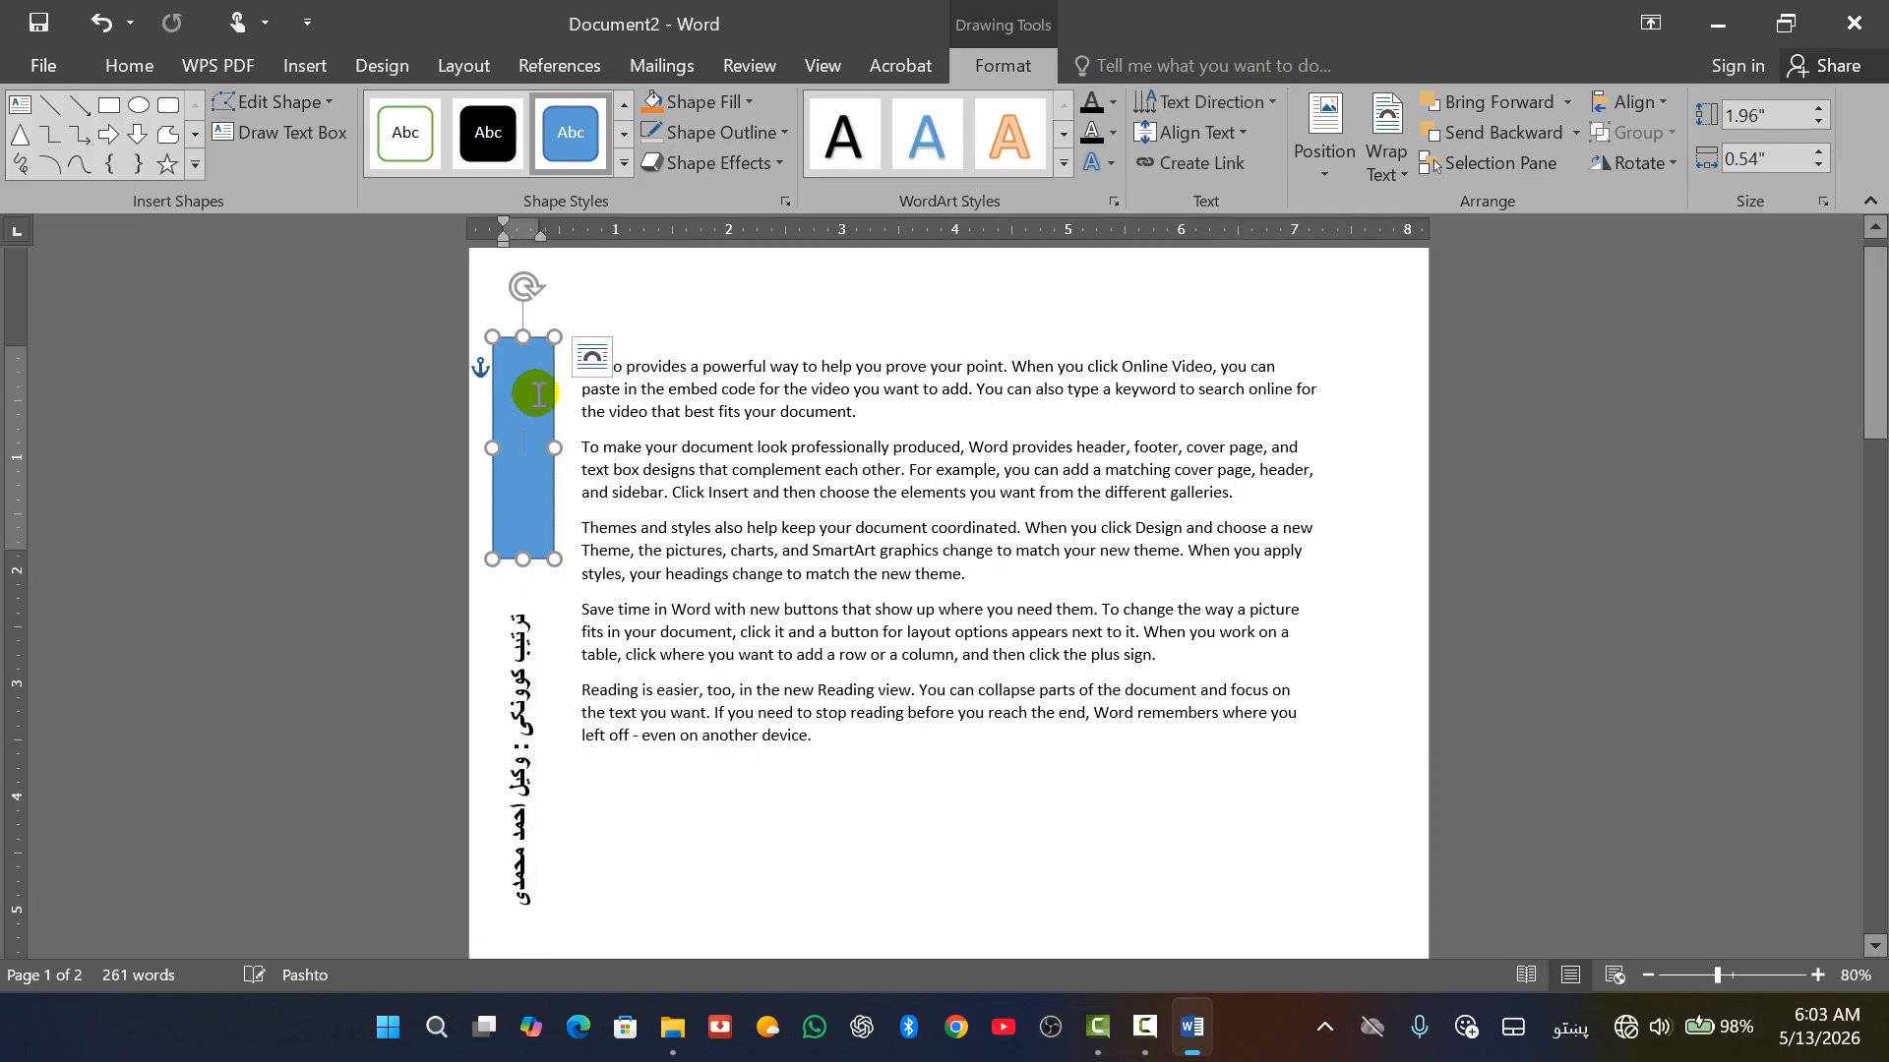
pyautogui.write('ترتیب کورن کی و')
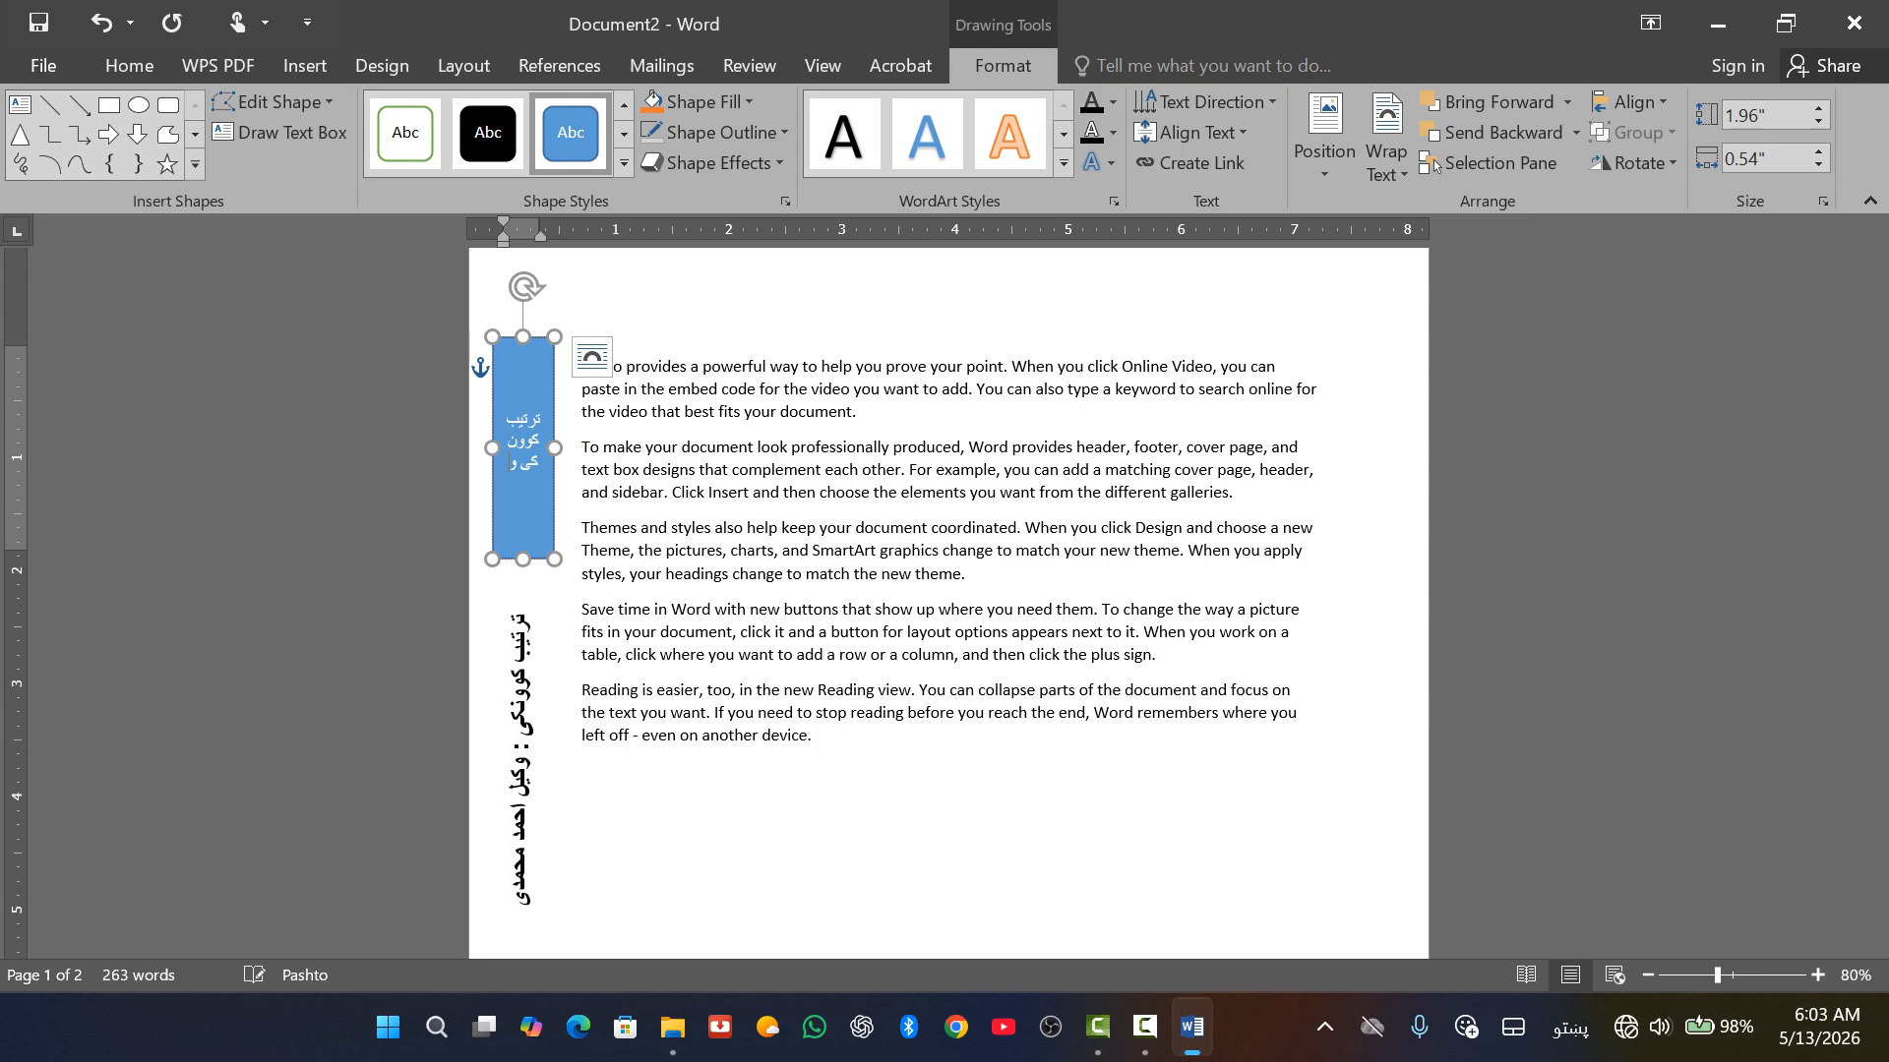
pyautogui.write('کیل اح')
pyautogui.press('BackSpace')
pyautogui.press('BackSpace')
pyautogui.write('حمد محمدی')
# Select the rectangle's whole text and rotate it 270°.
pyautogui.moveTo(519, 504); pyautogui.dragTo(493, 371)
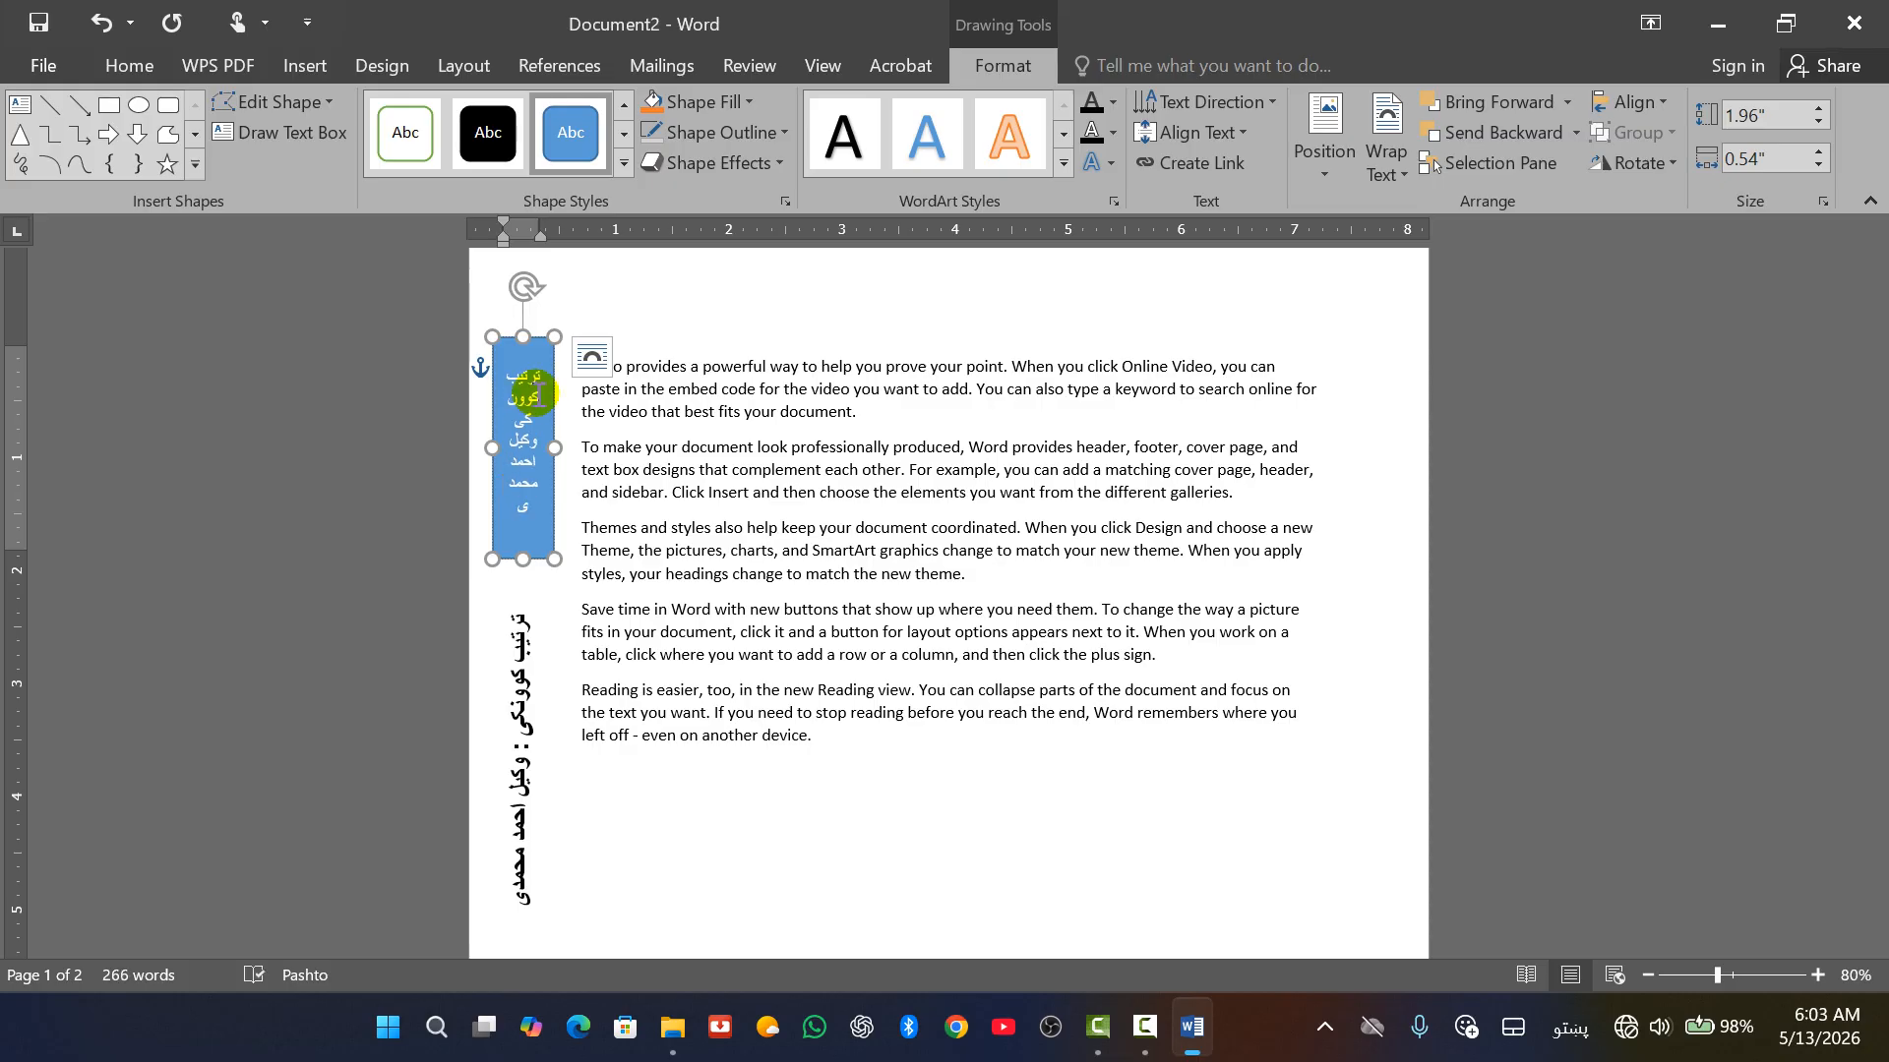
pyautogui.click(1200, 106)
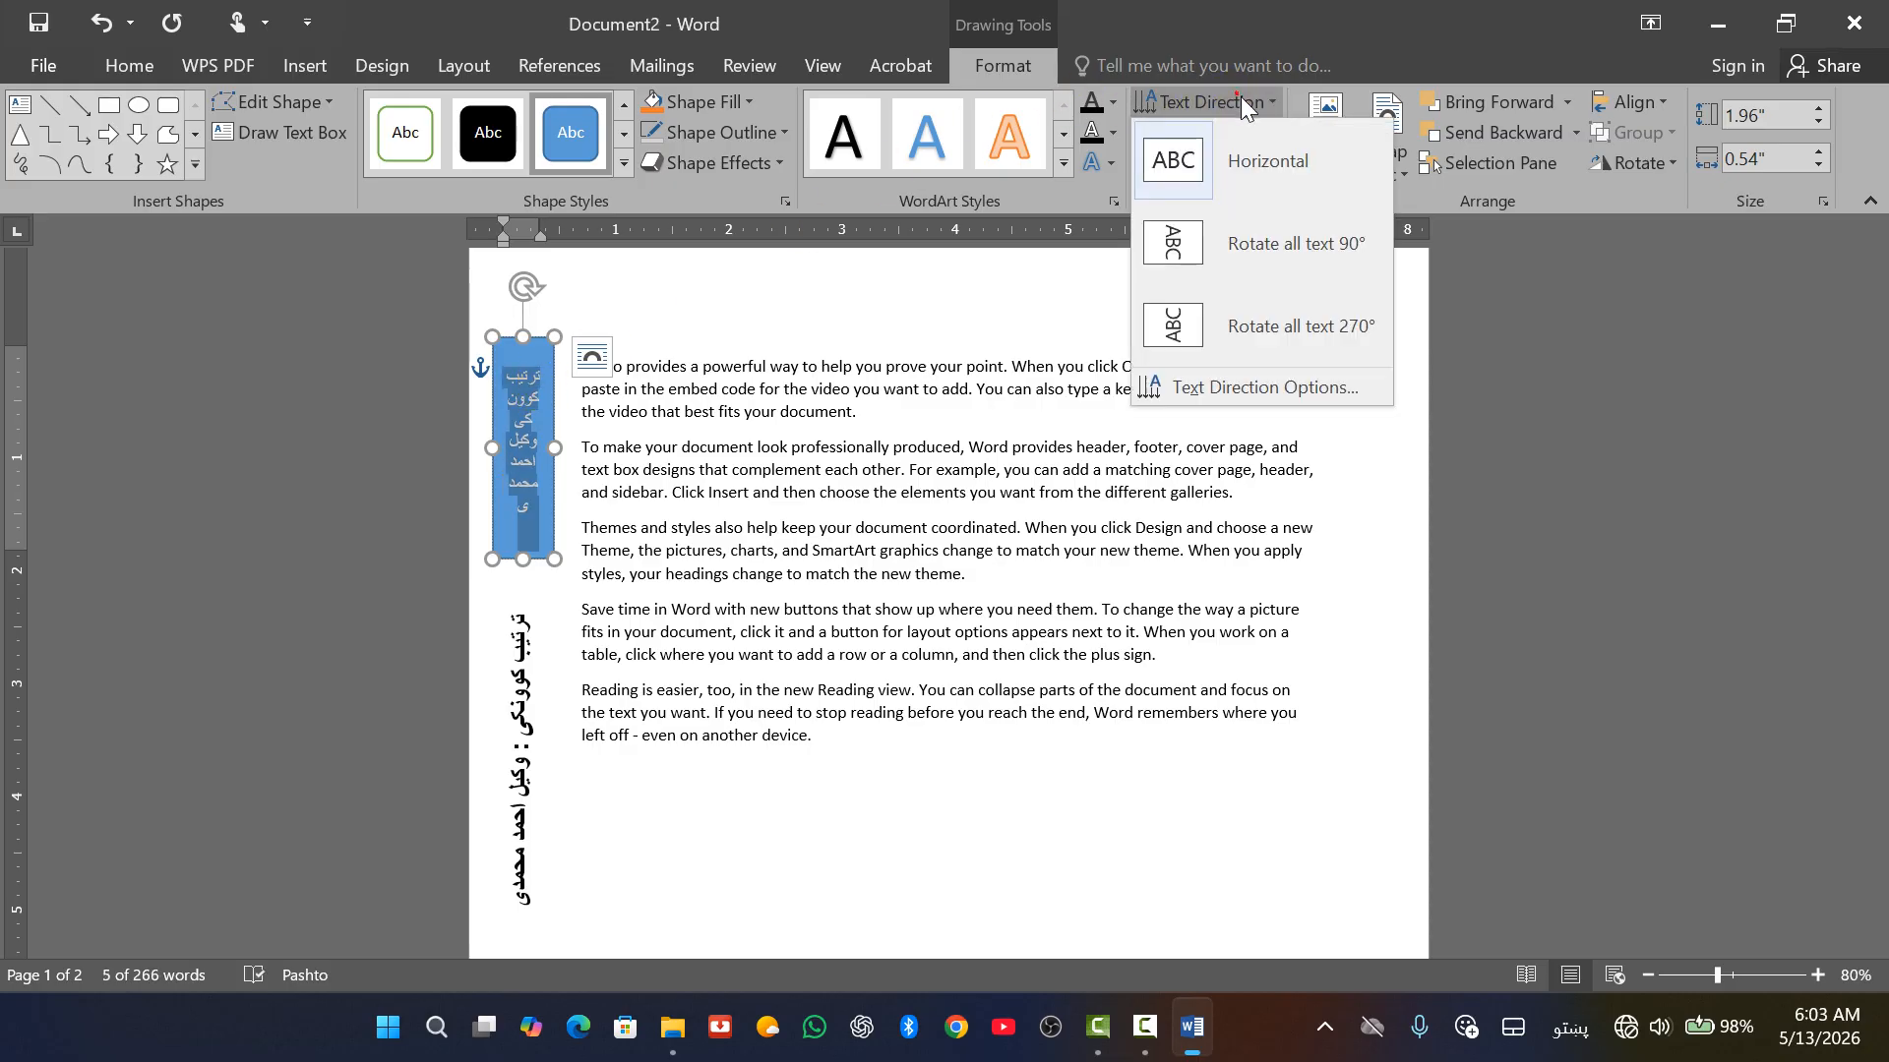
pyautogui.click(1186, 320)
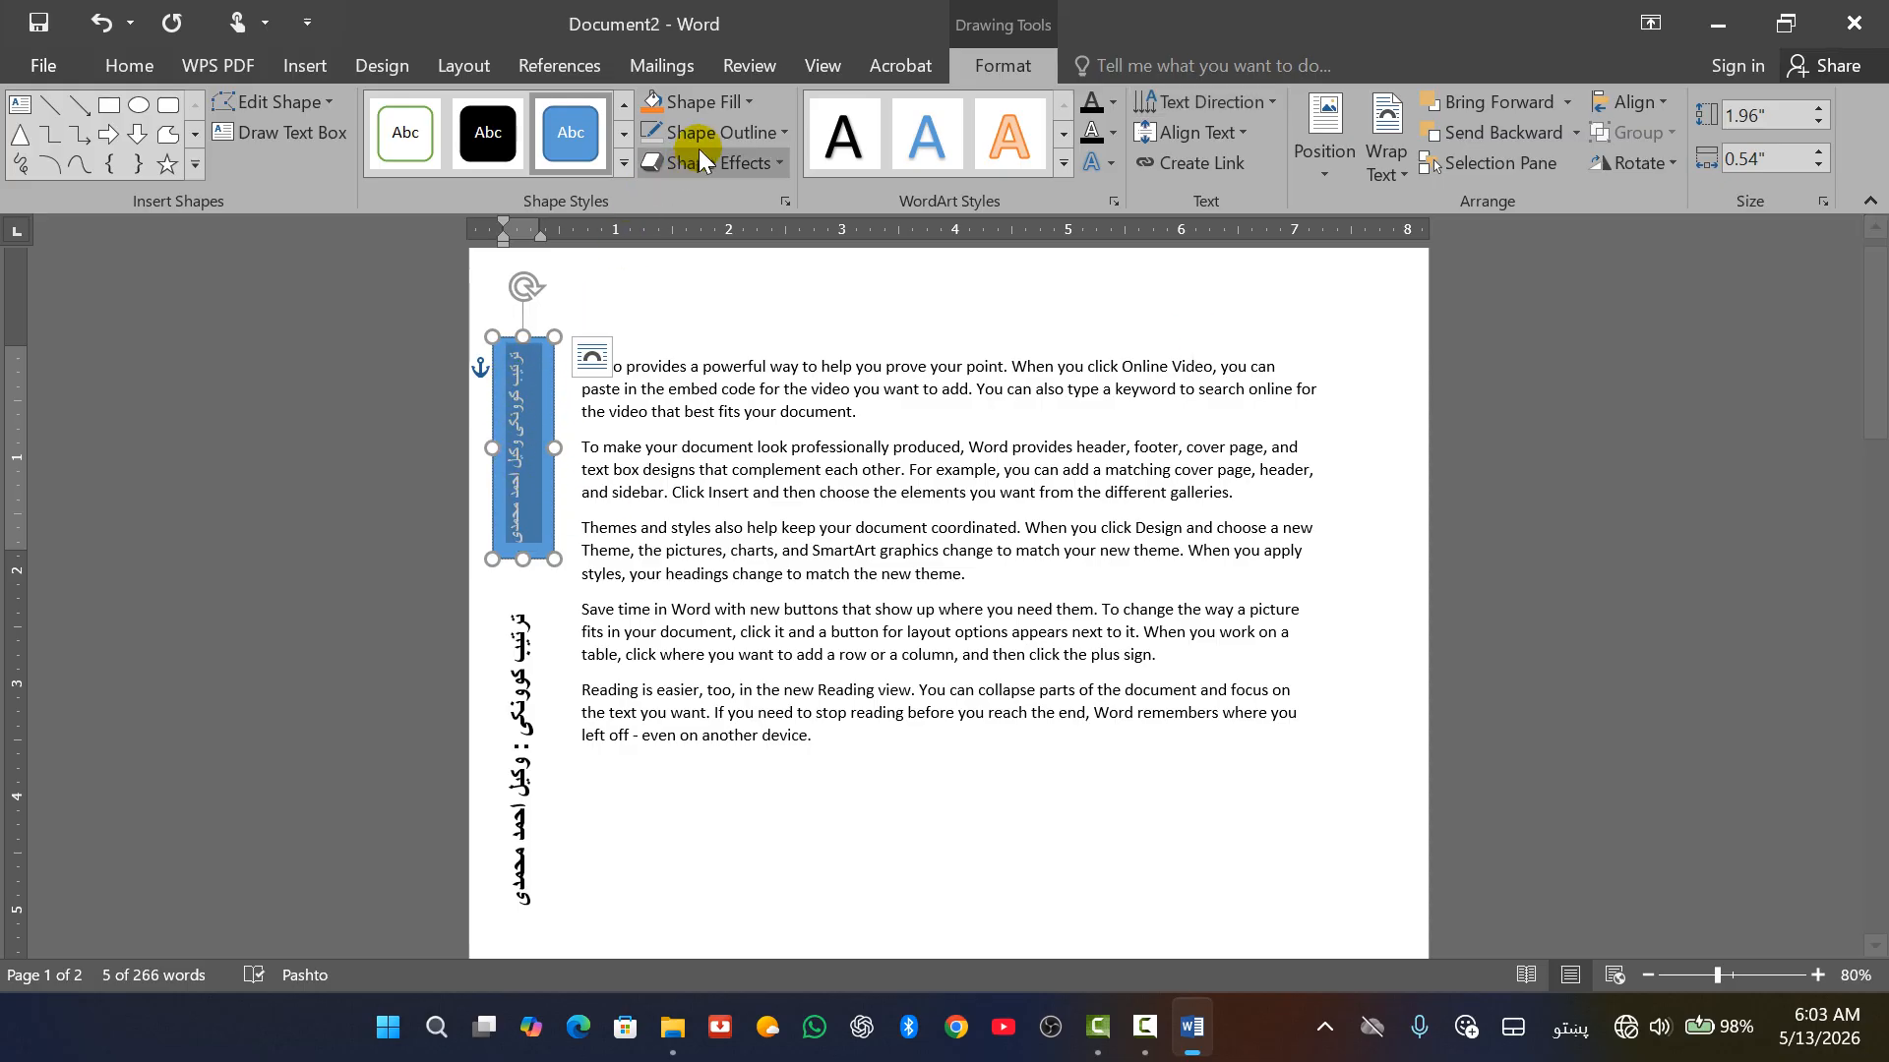
# Change the font color of the rotated text in the rectangle to standard red.
pyautogui.click(749, 104)
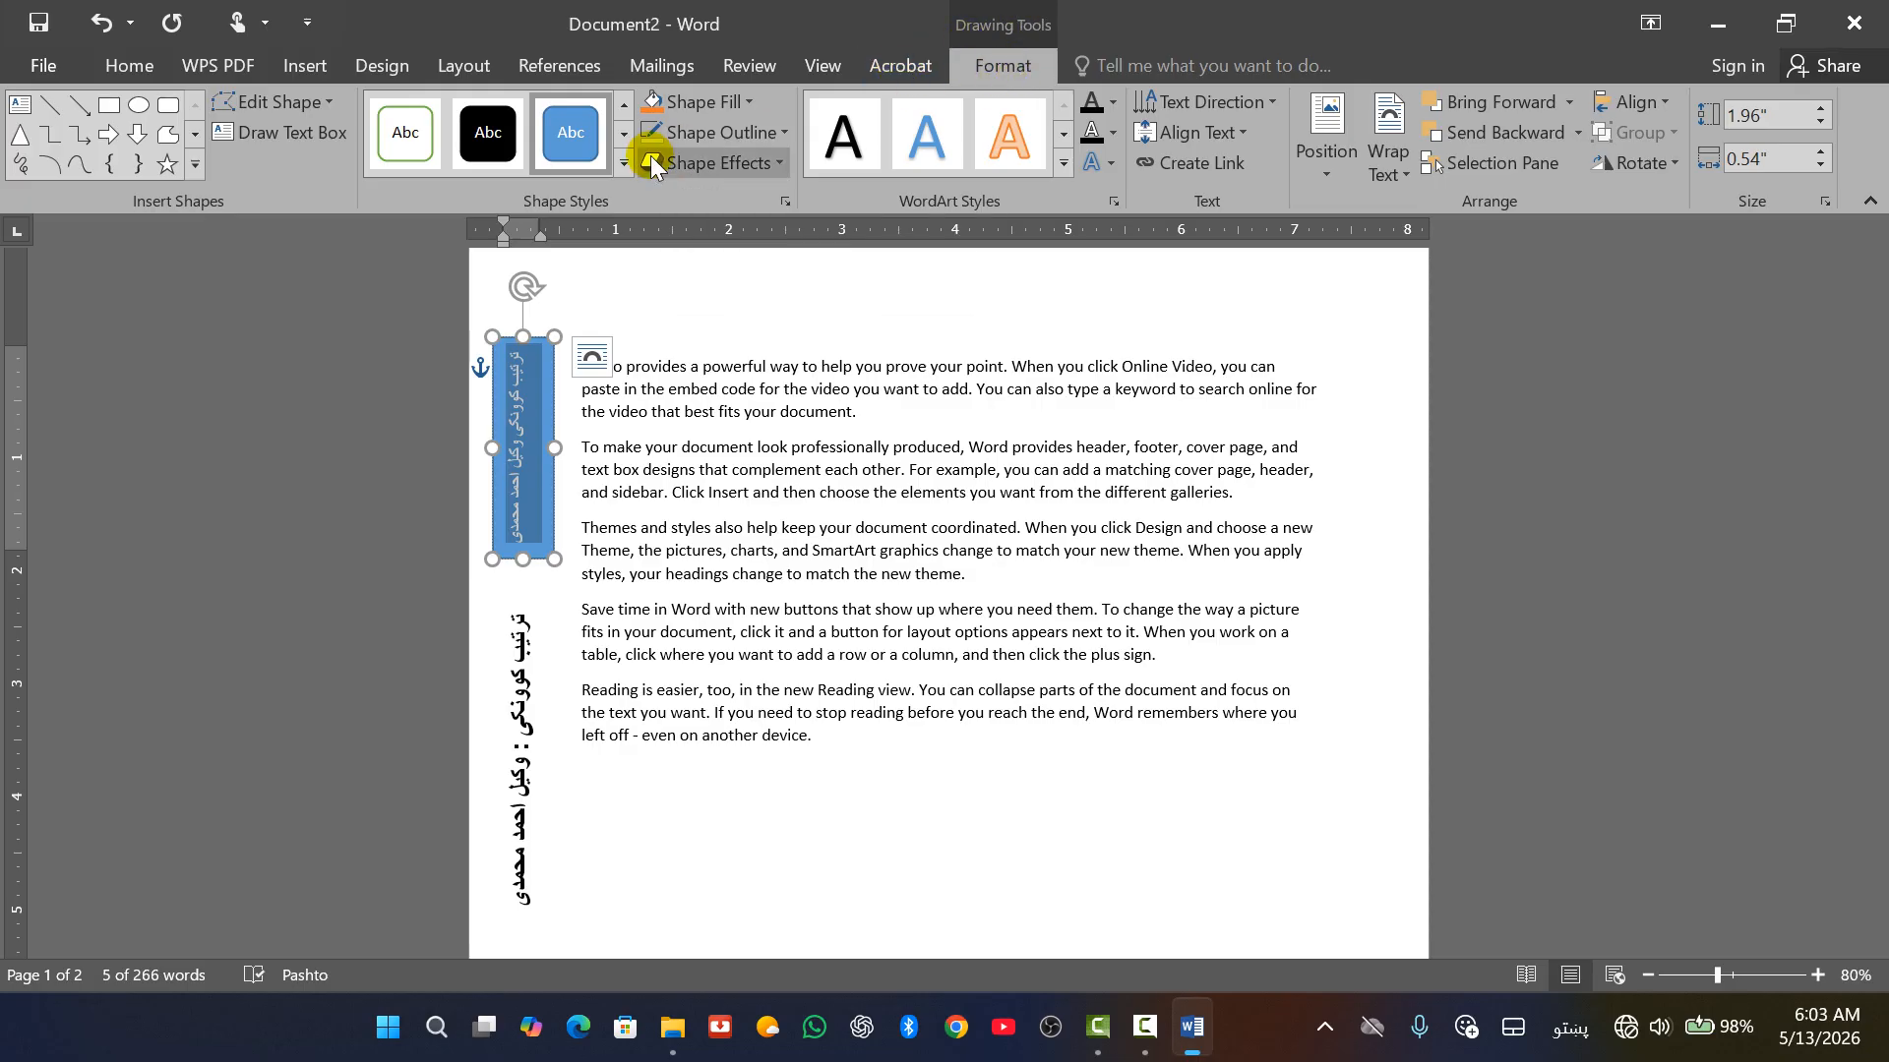
pyautogui.click(742, 99)
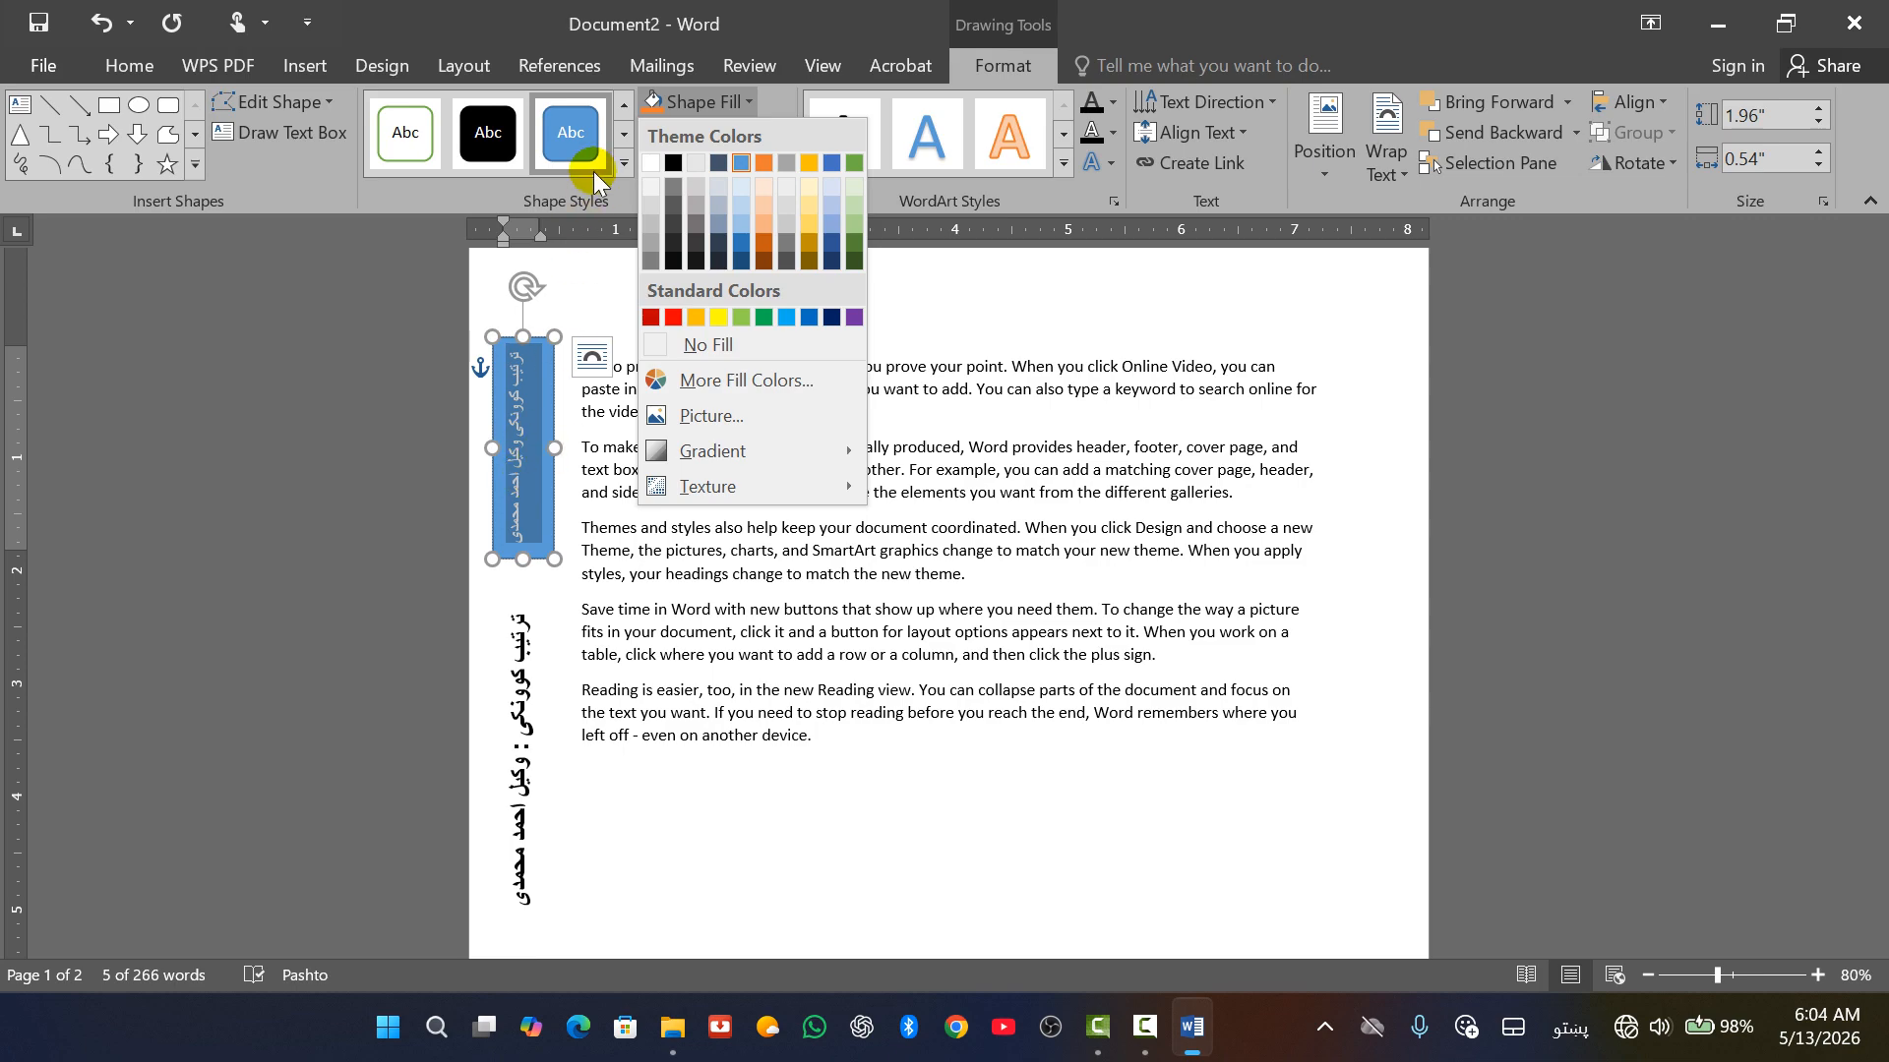
pyautogui.click(130, 64)
pyautogui.click(127, 63)
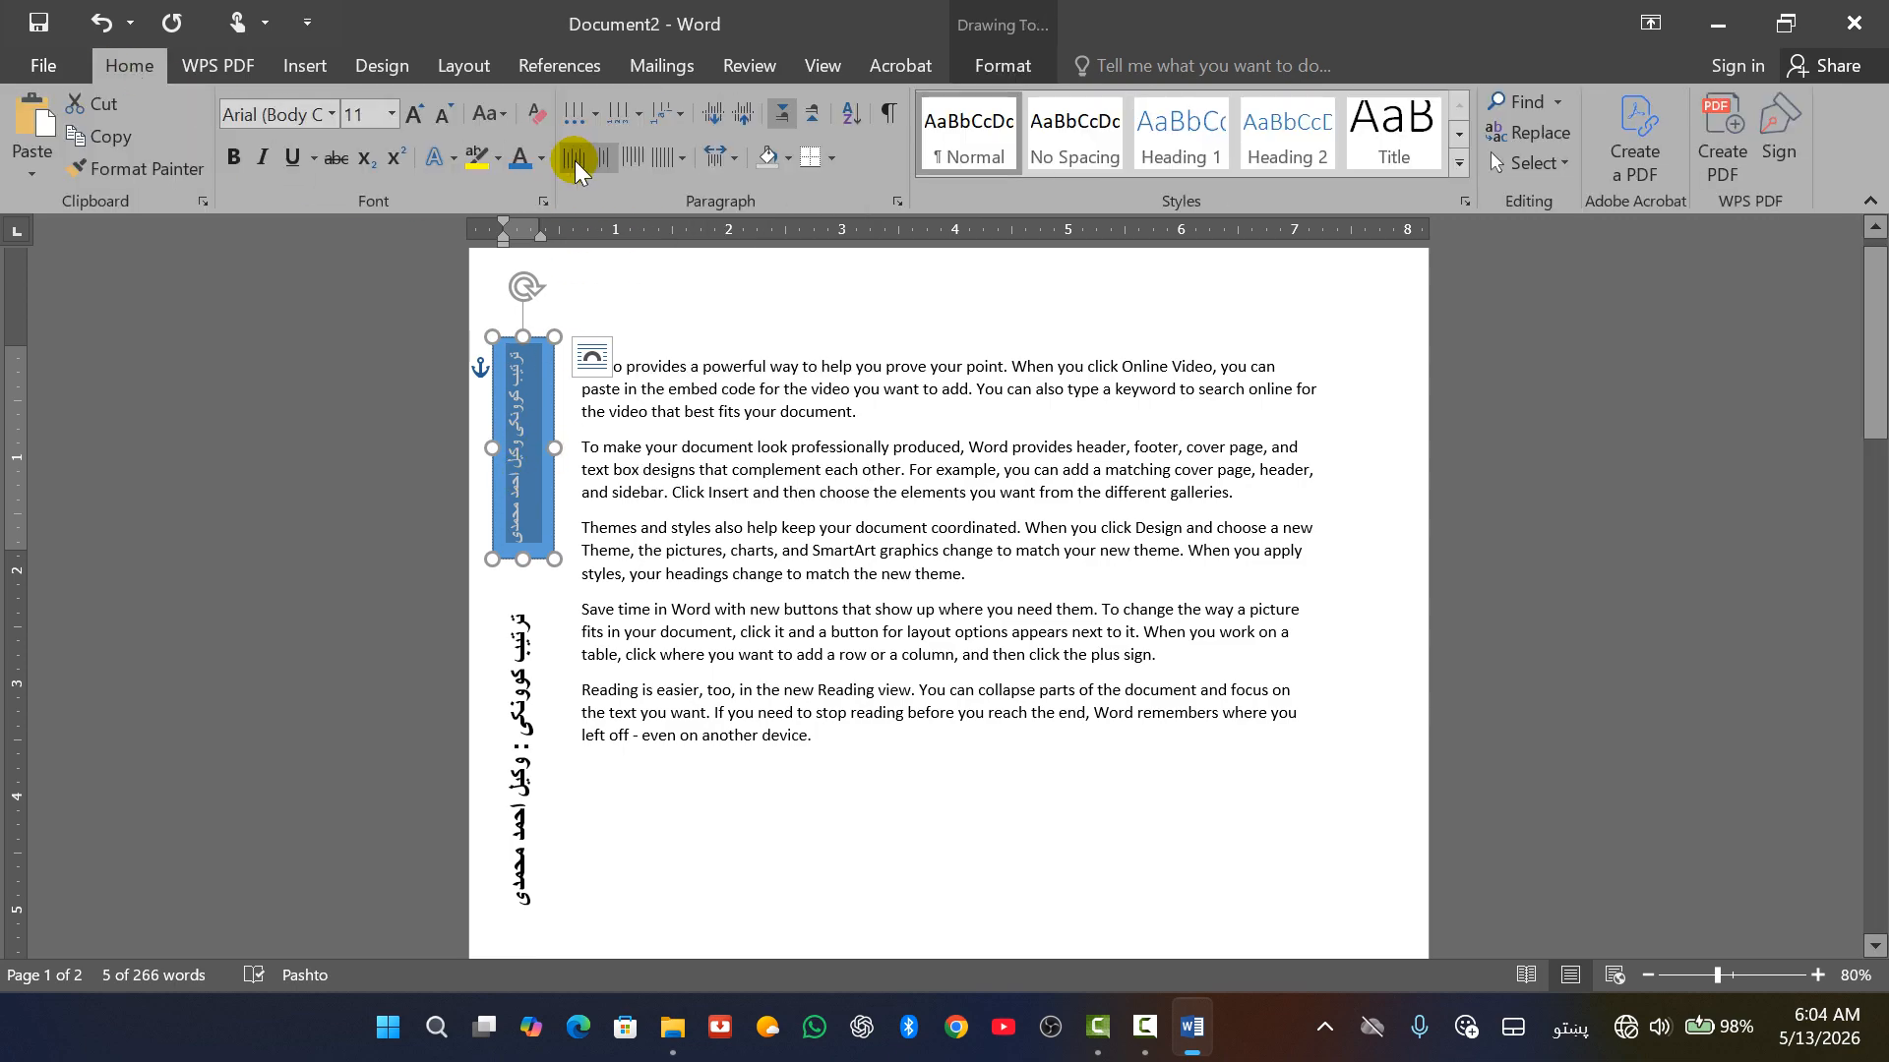
pyautogui.click(540, 159)
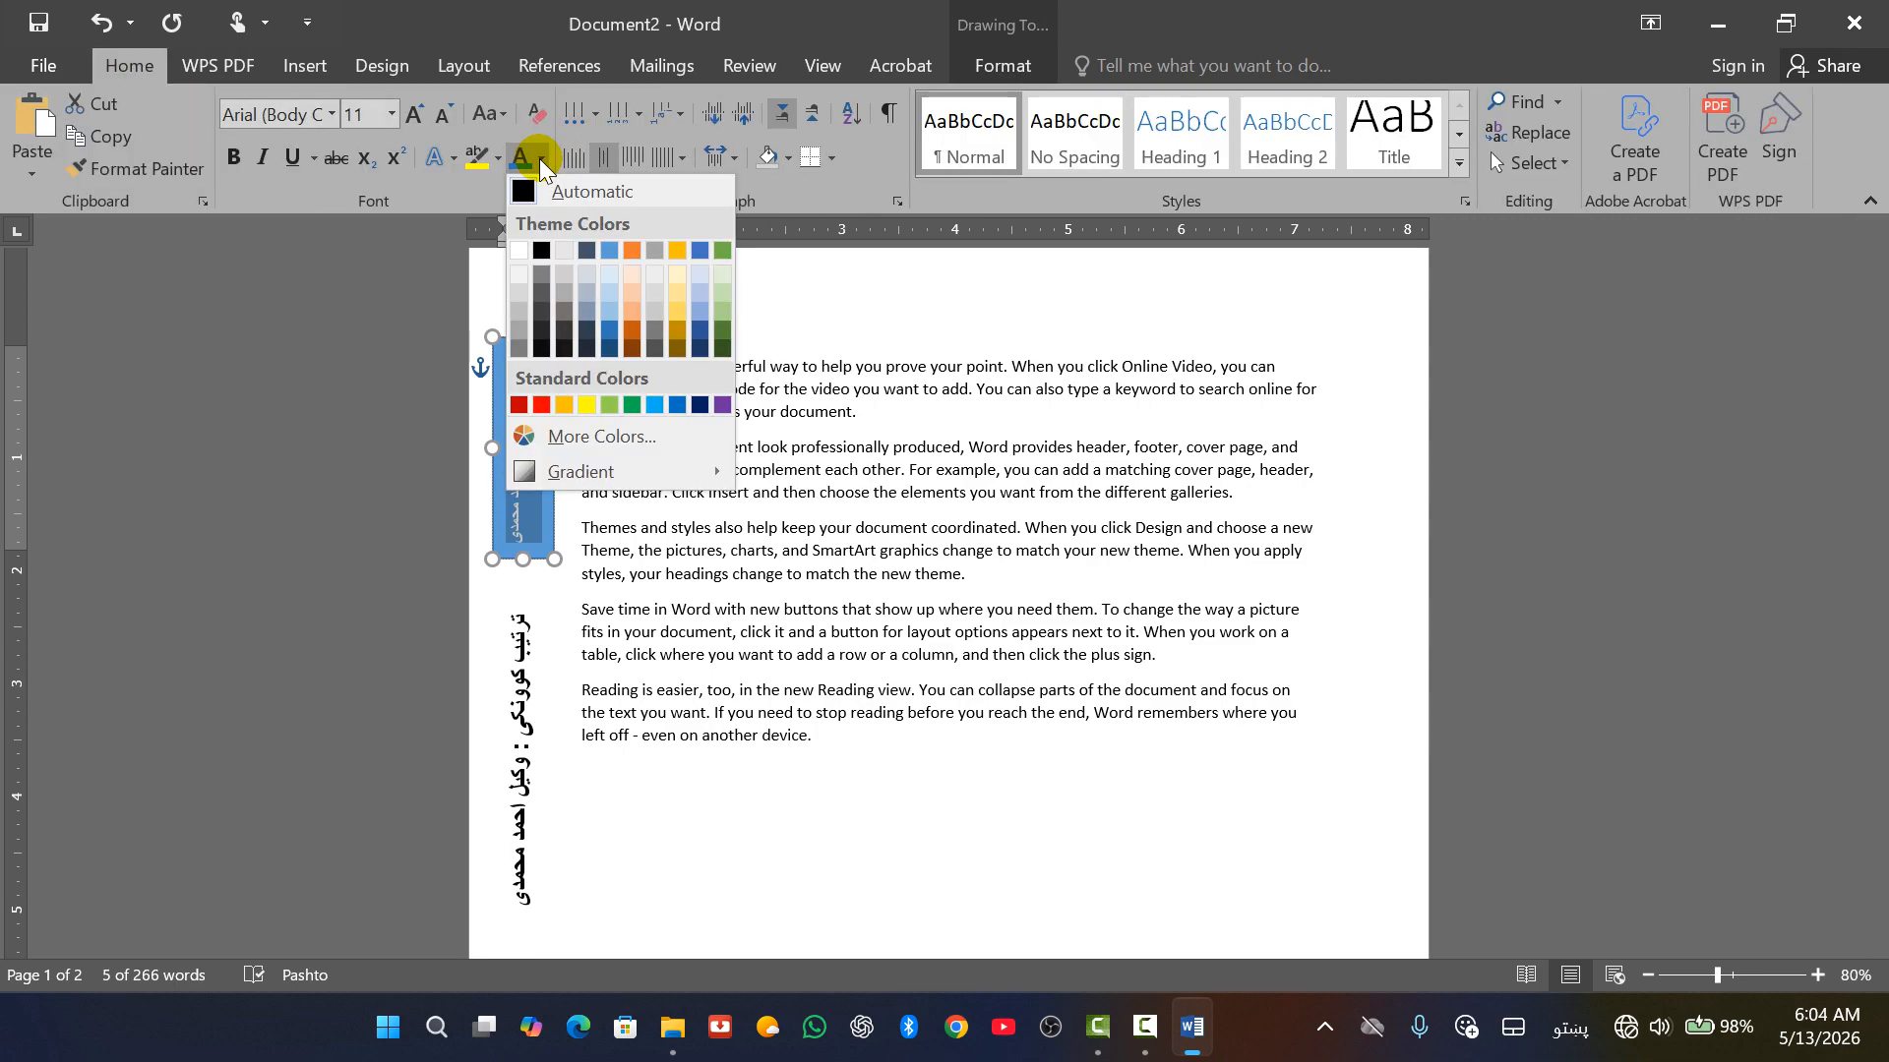
pyautogui.click(546, 404)
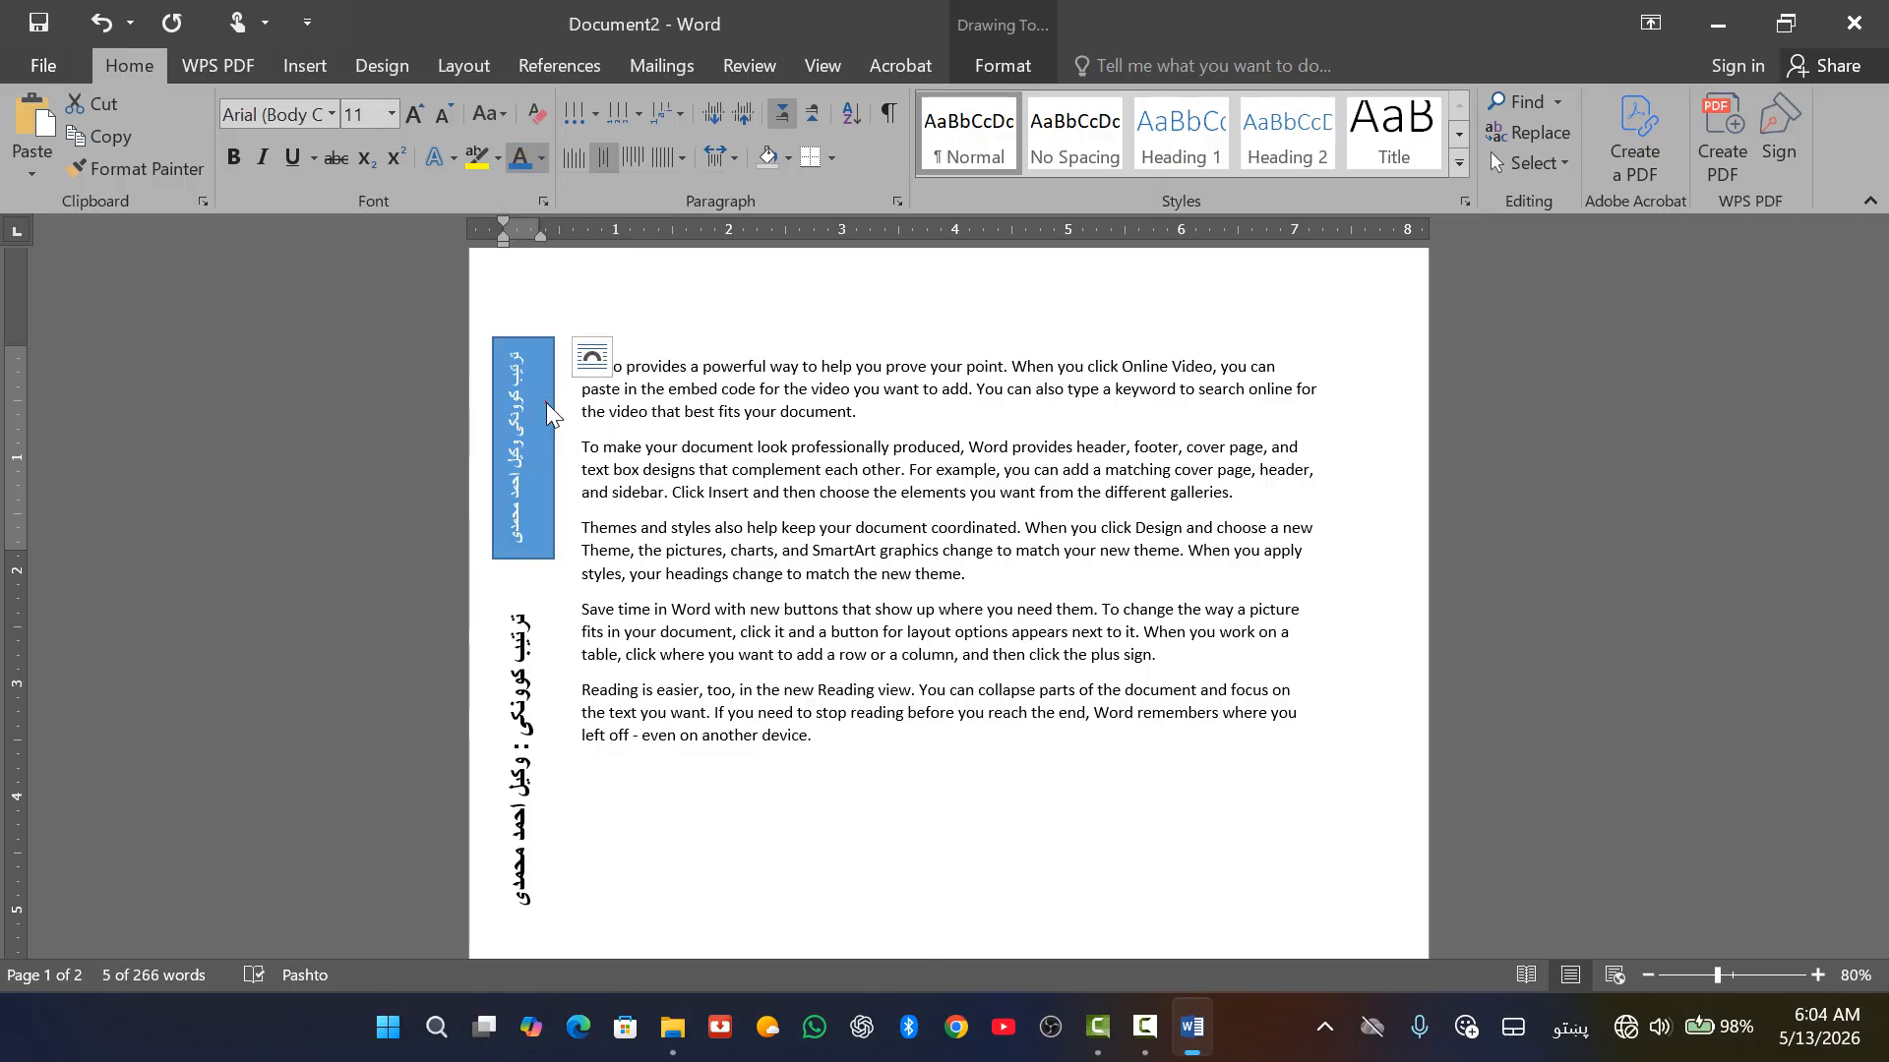
pyautogui.click(540, 157)
pyautogui.click(527, 197)
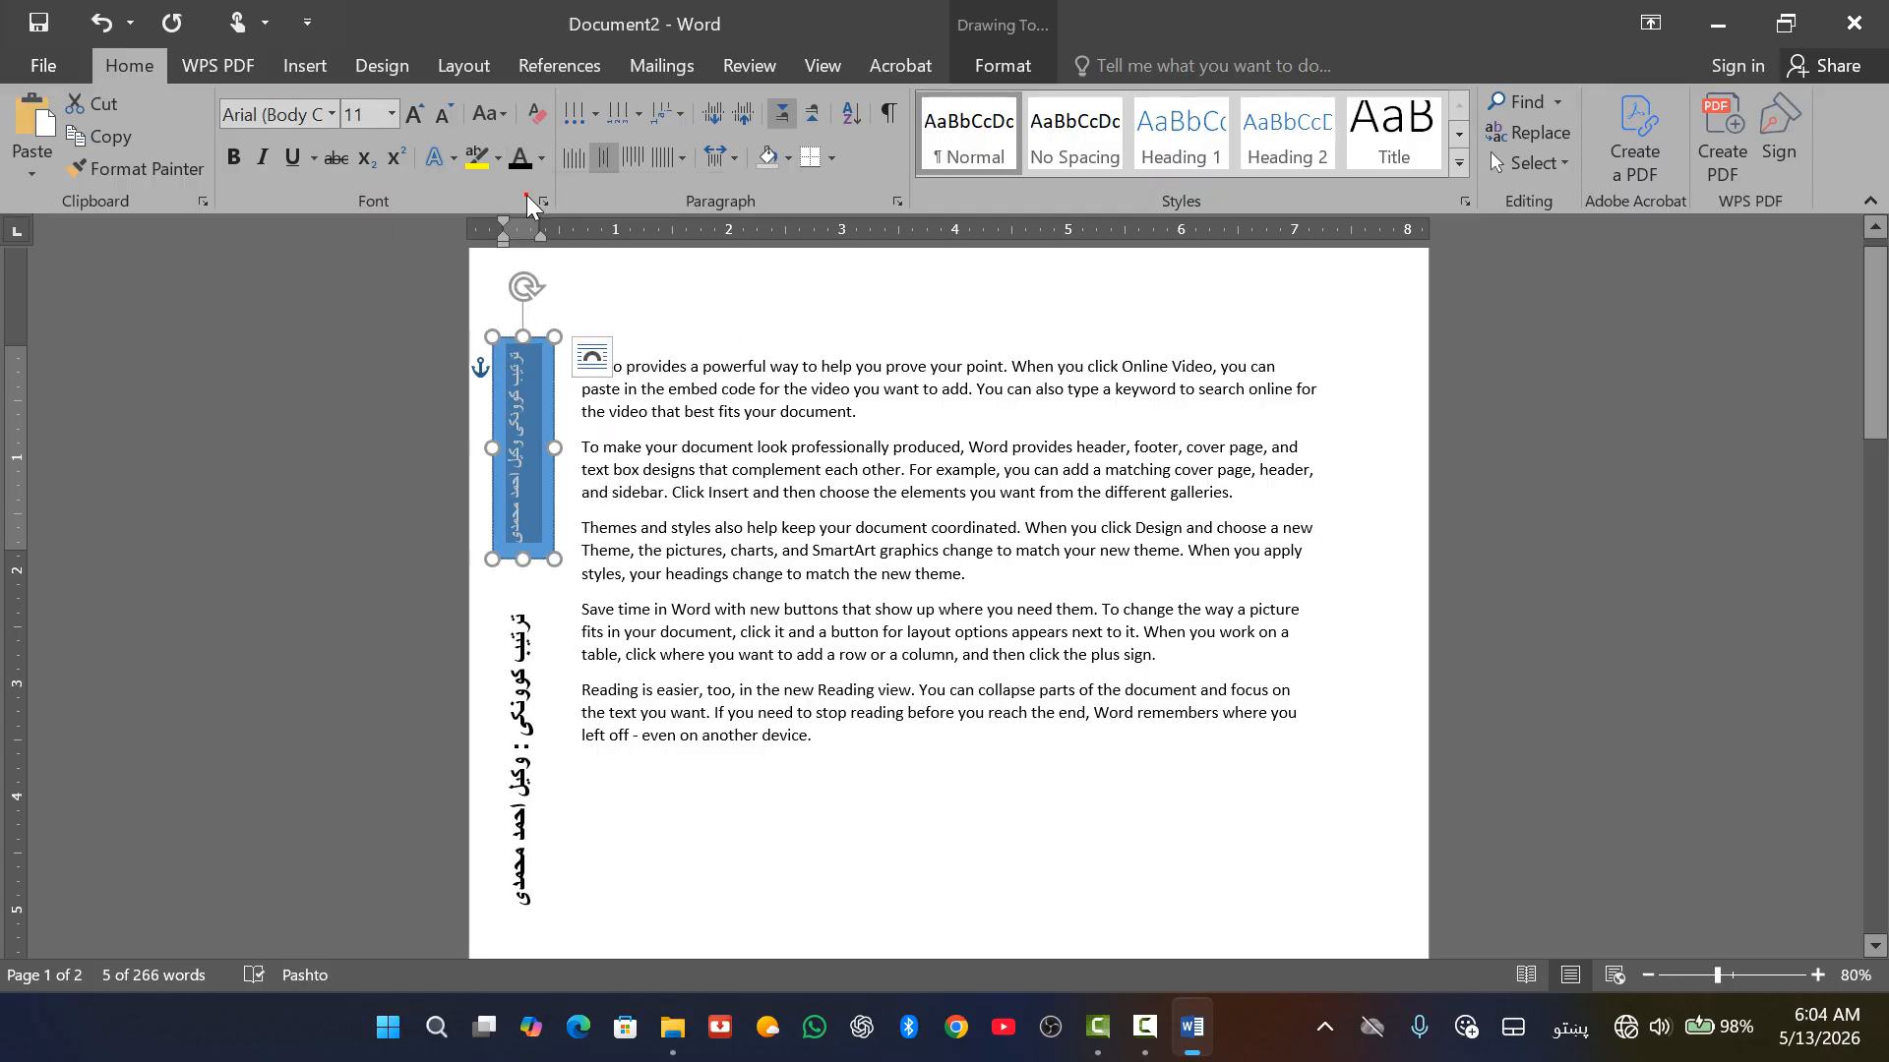
pyautogui.click(540, 158)
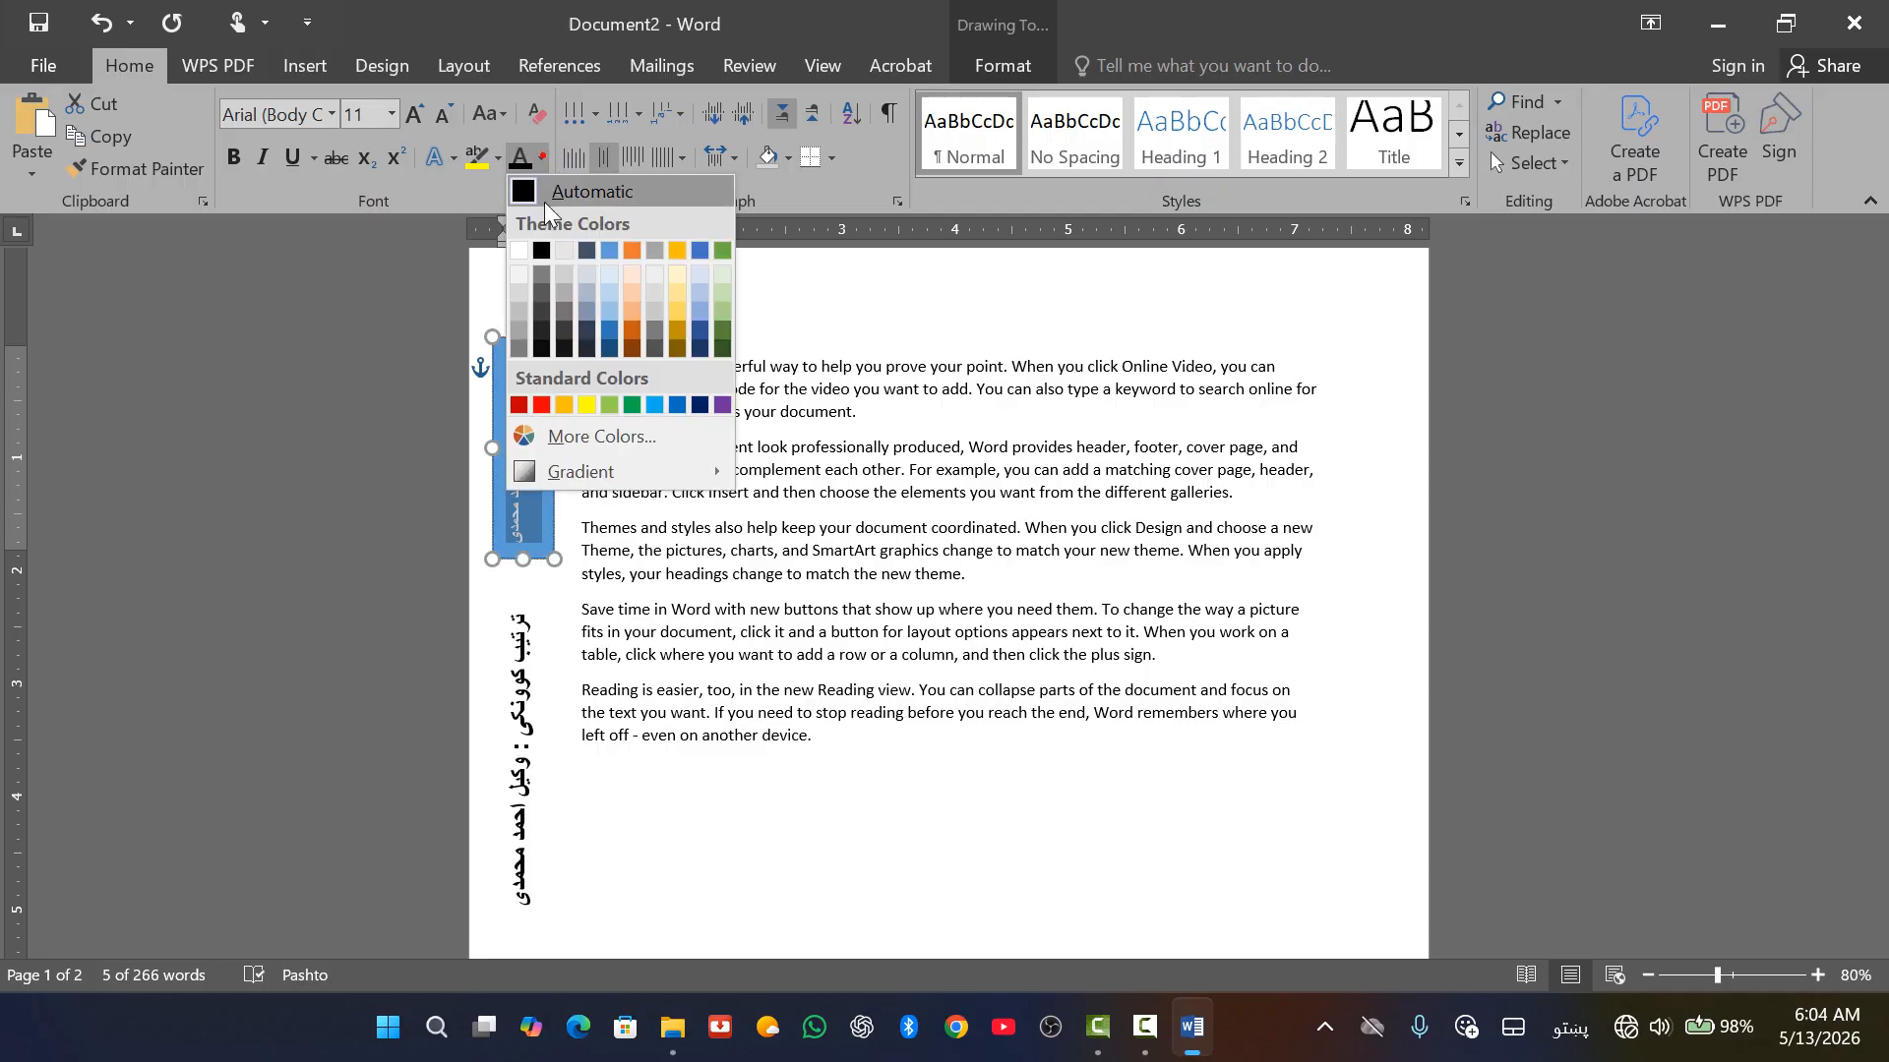
pyautogui.click(541, 405)
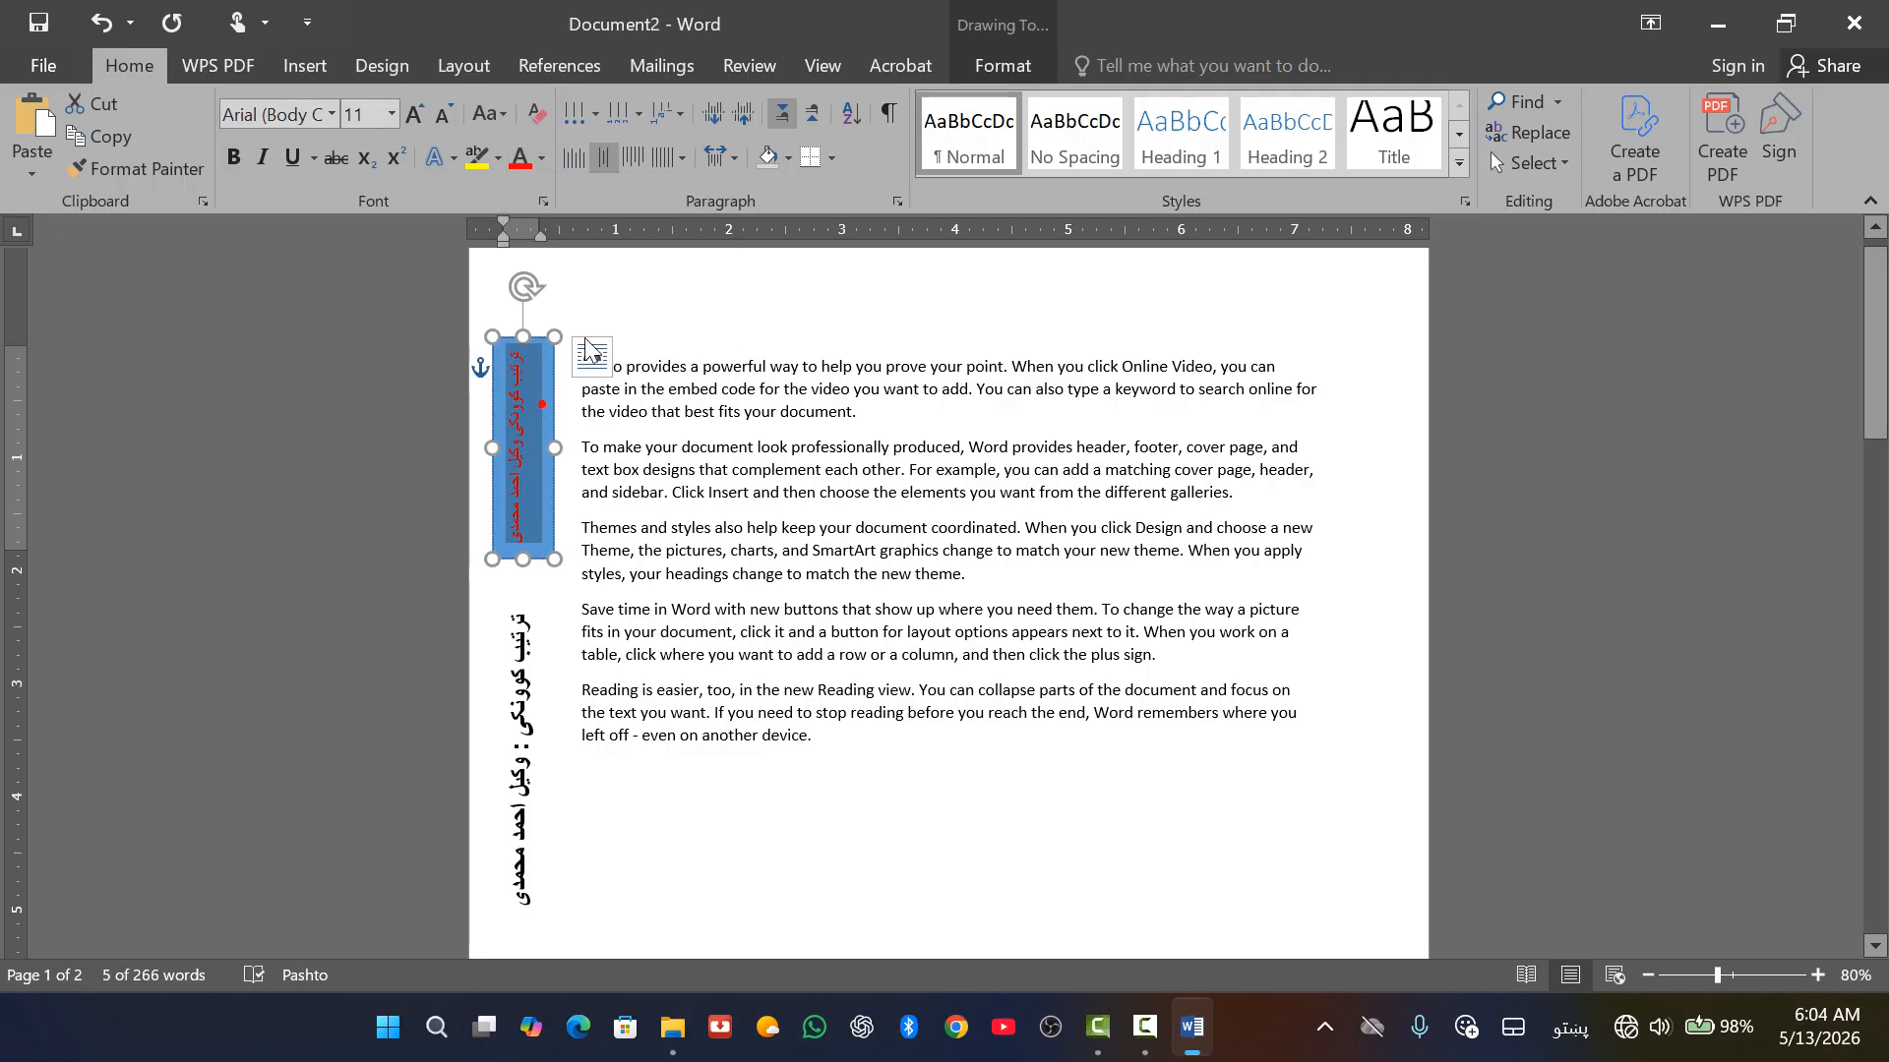
# Remove both the fill and the outline from the rectangle holding the red text, then deselect it.
pyautogui.click(1013, 65)
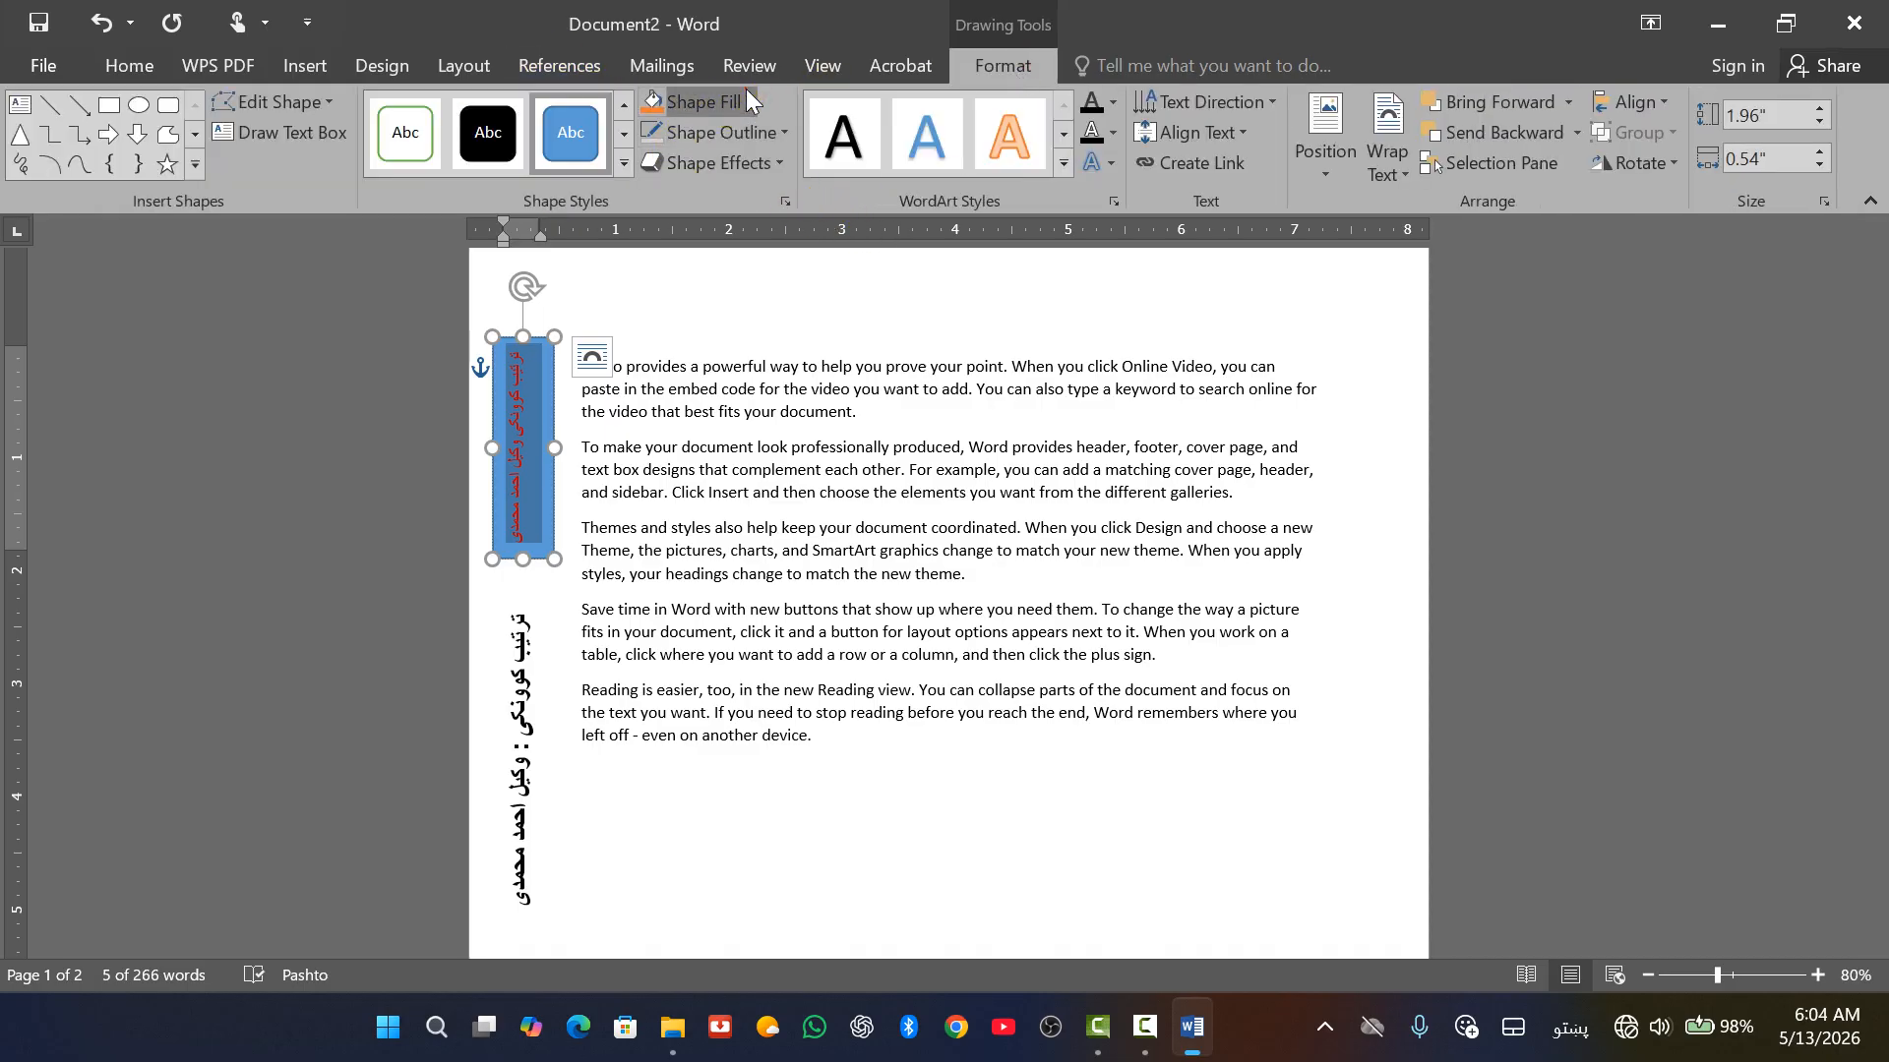
pyautogui.click(701, 103)
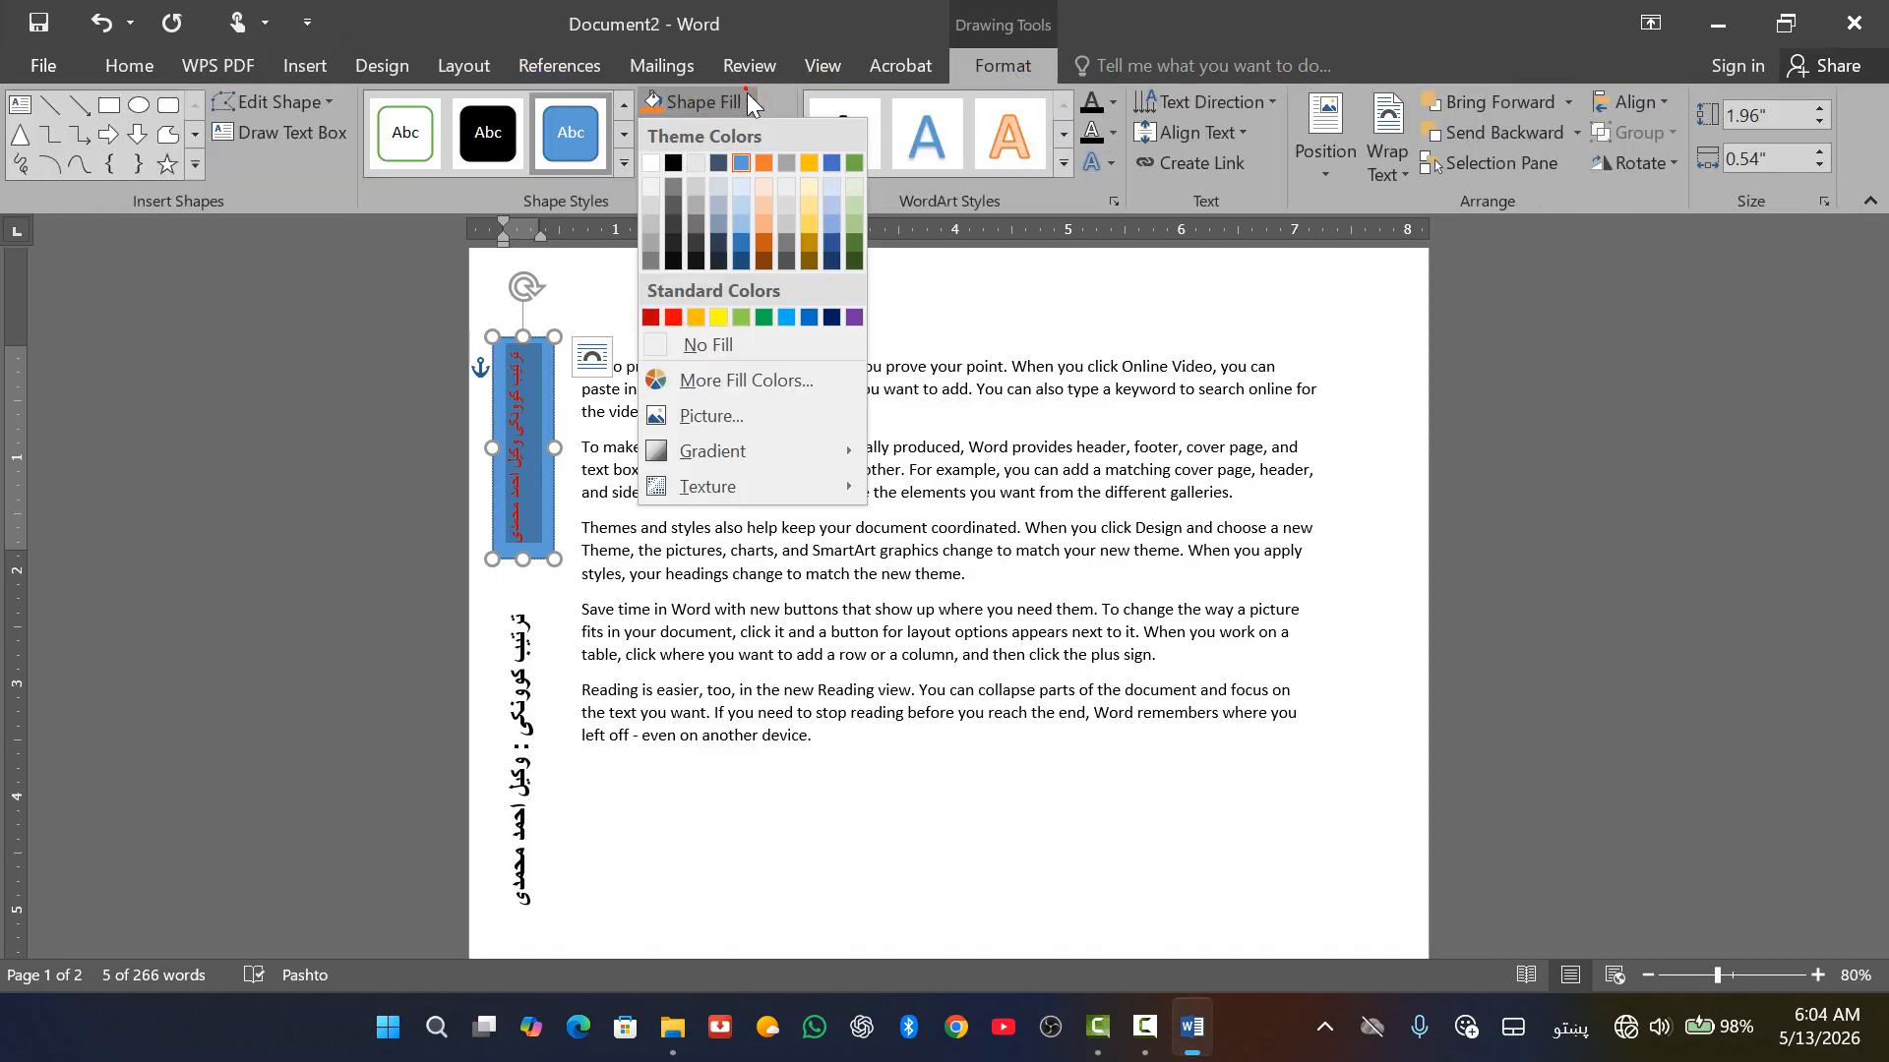
pyautogui.click(714, 344)
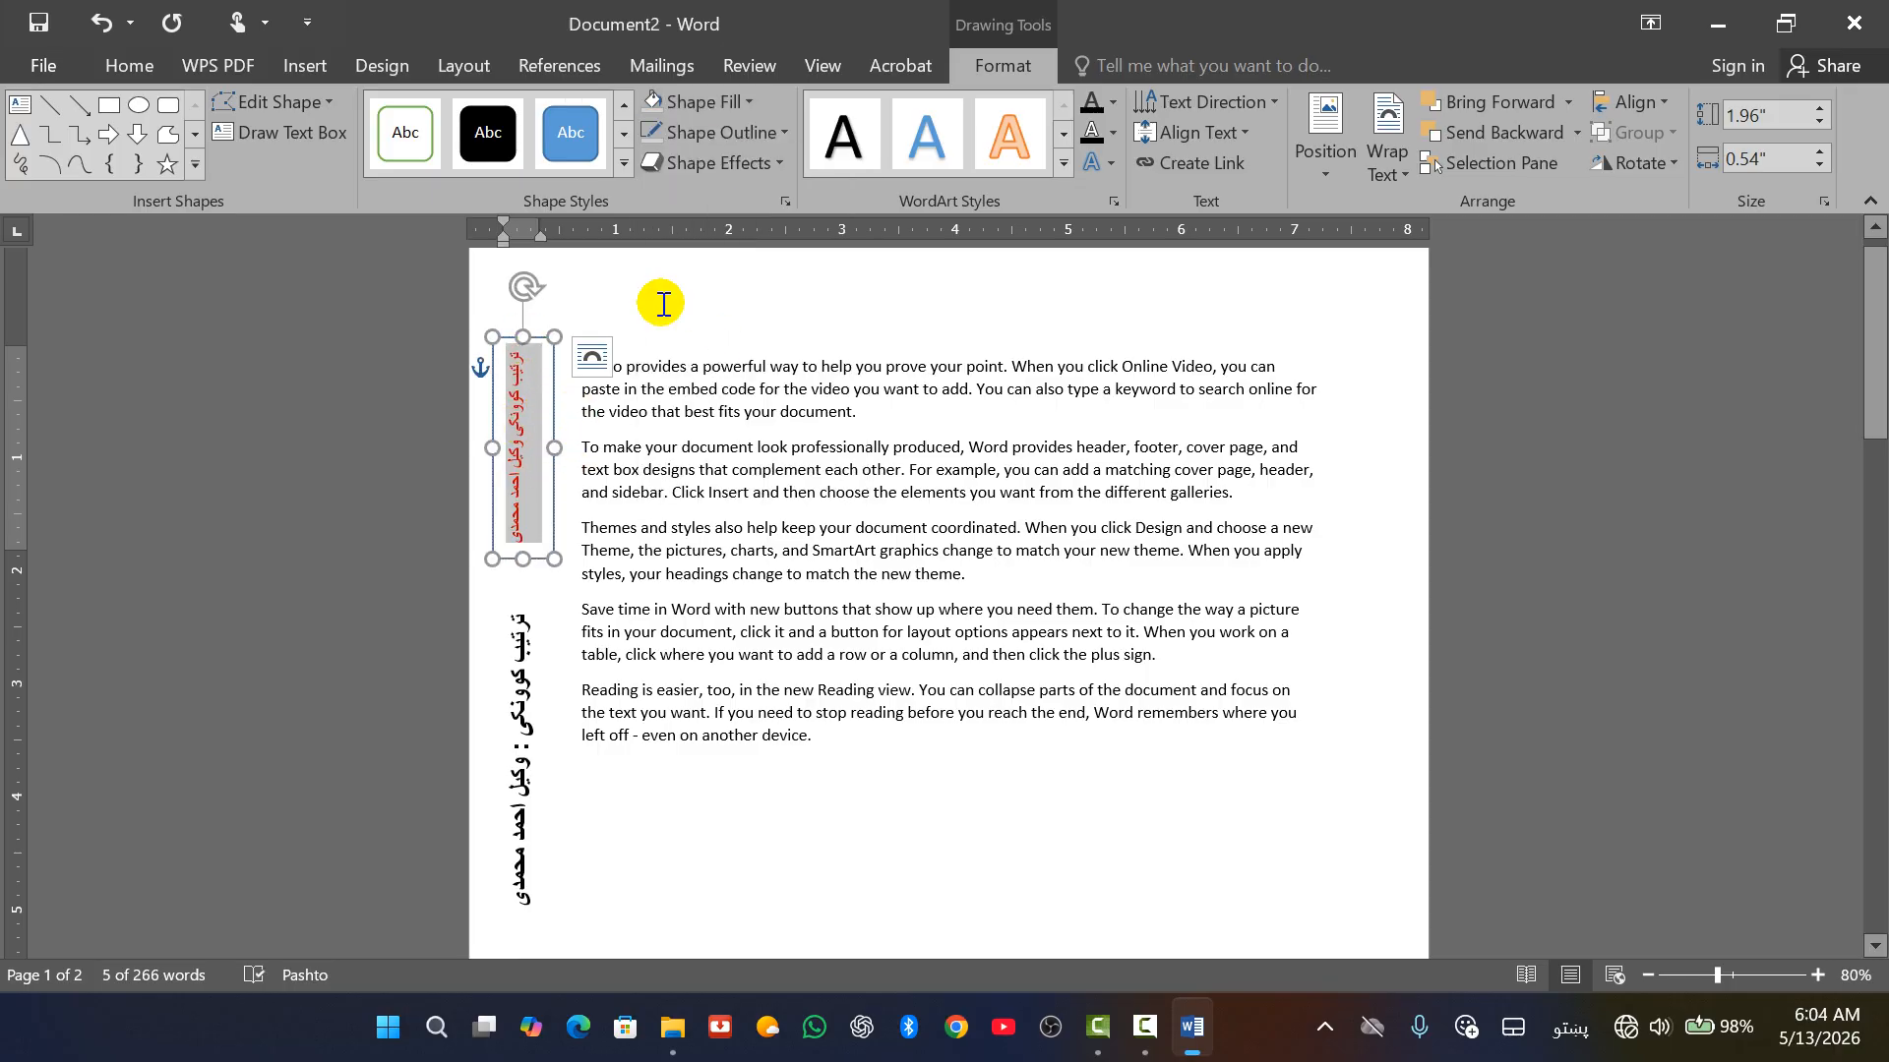
pyautogui.click(783, 131)
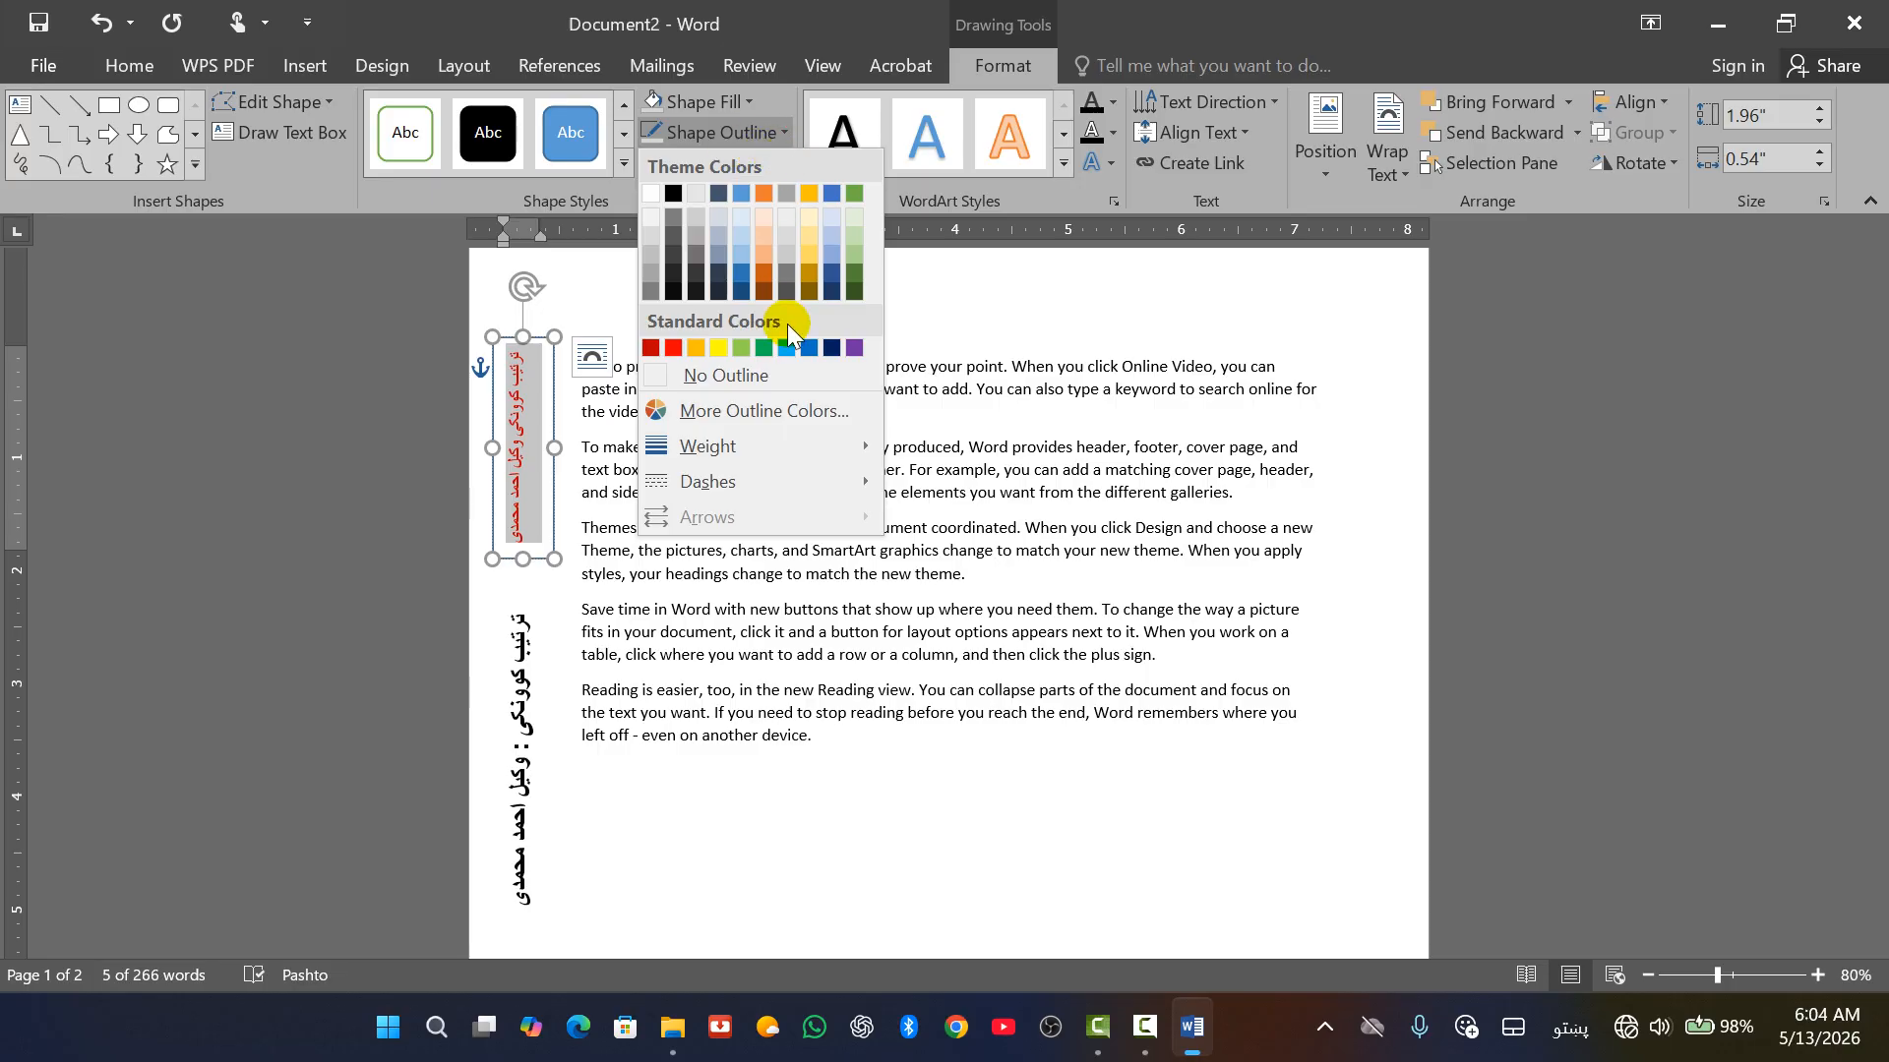
pyautogui.click(724, 370)
pyautogui.click(612, 305)
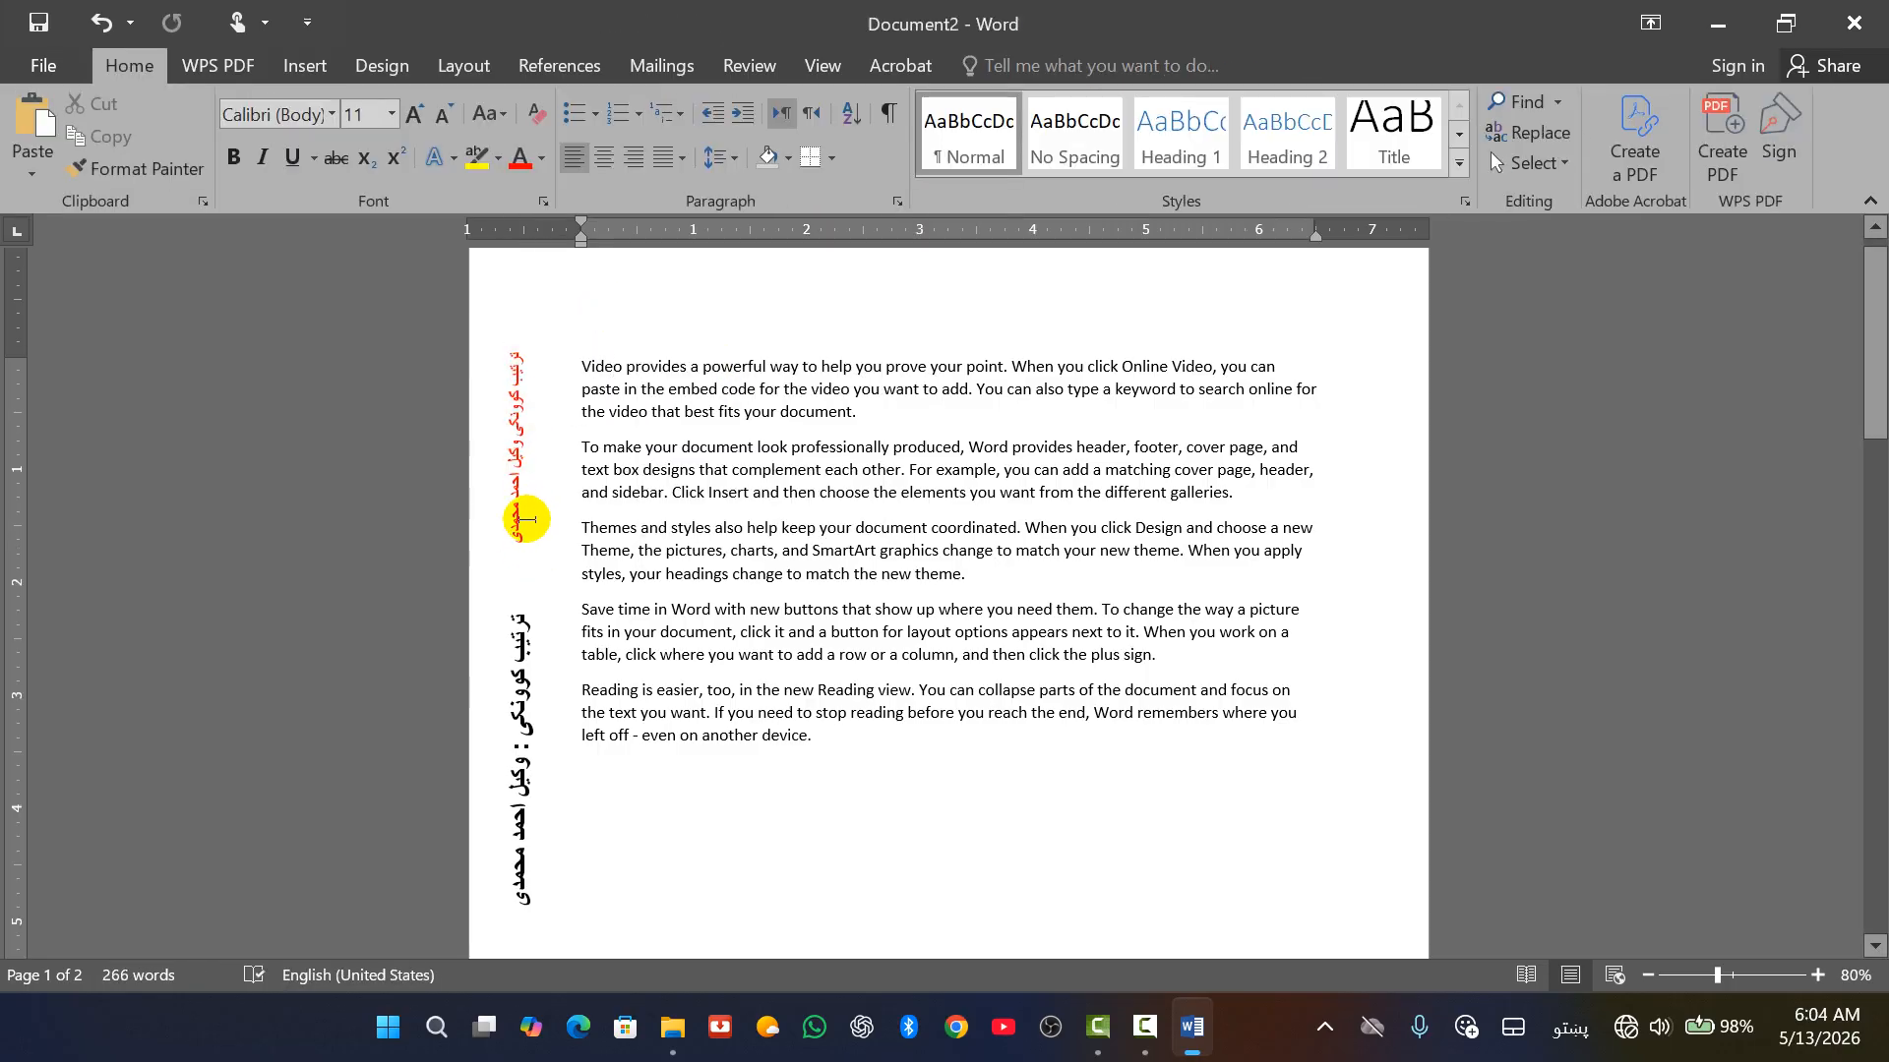
pyautogui.click(542, 157)
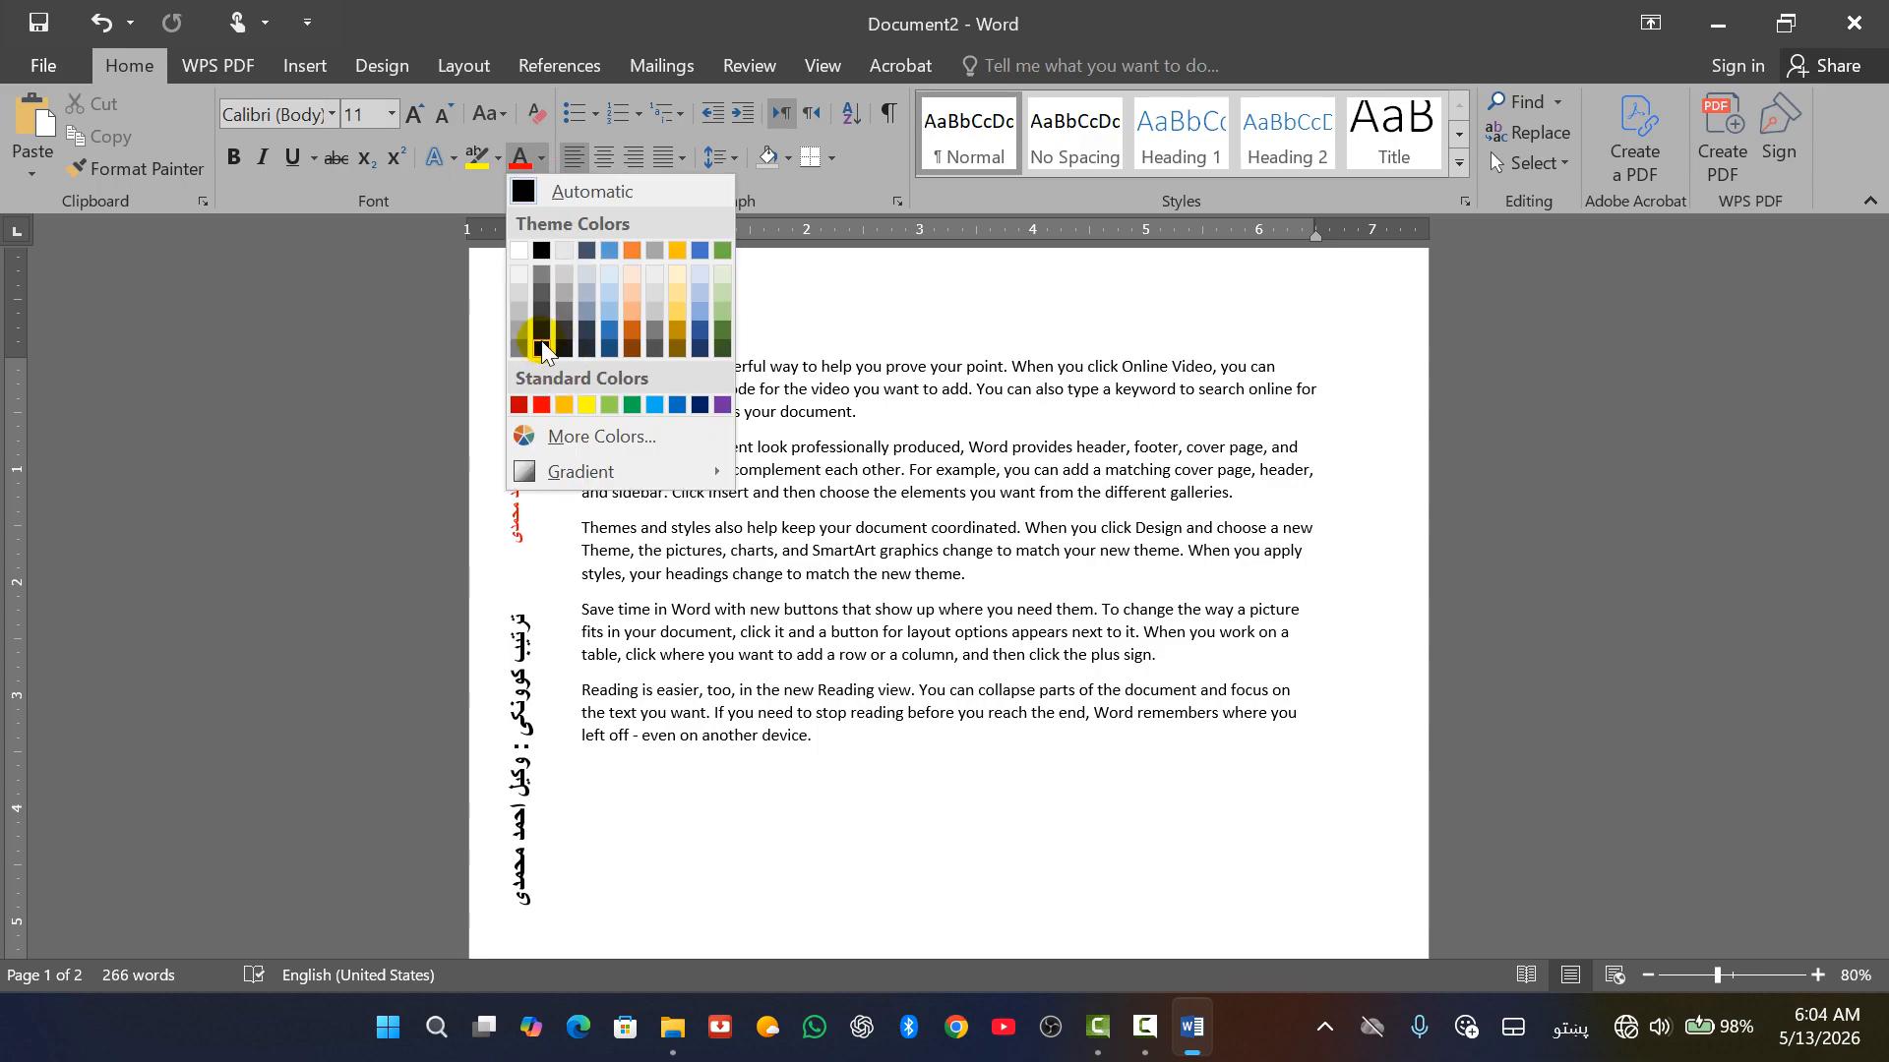
pyautogui.click(744, 346)
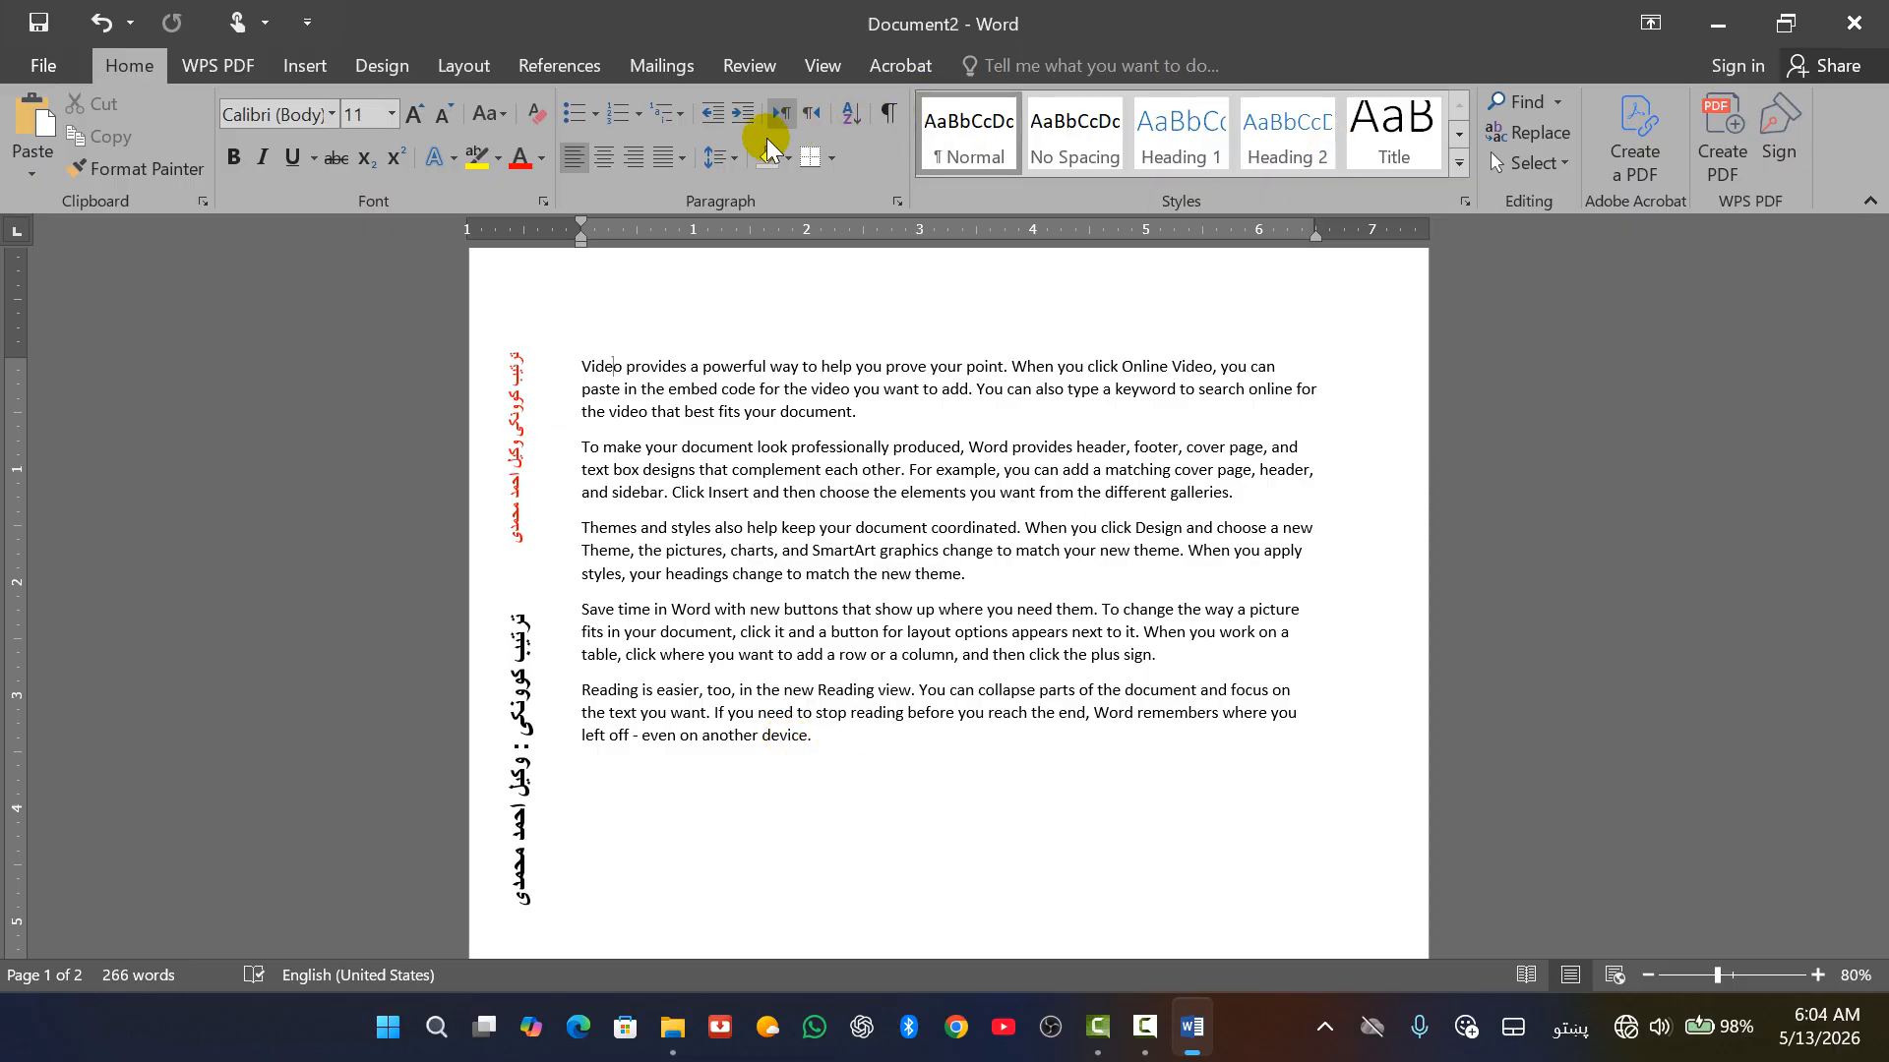
pyautogui.click(306, 66)
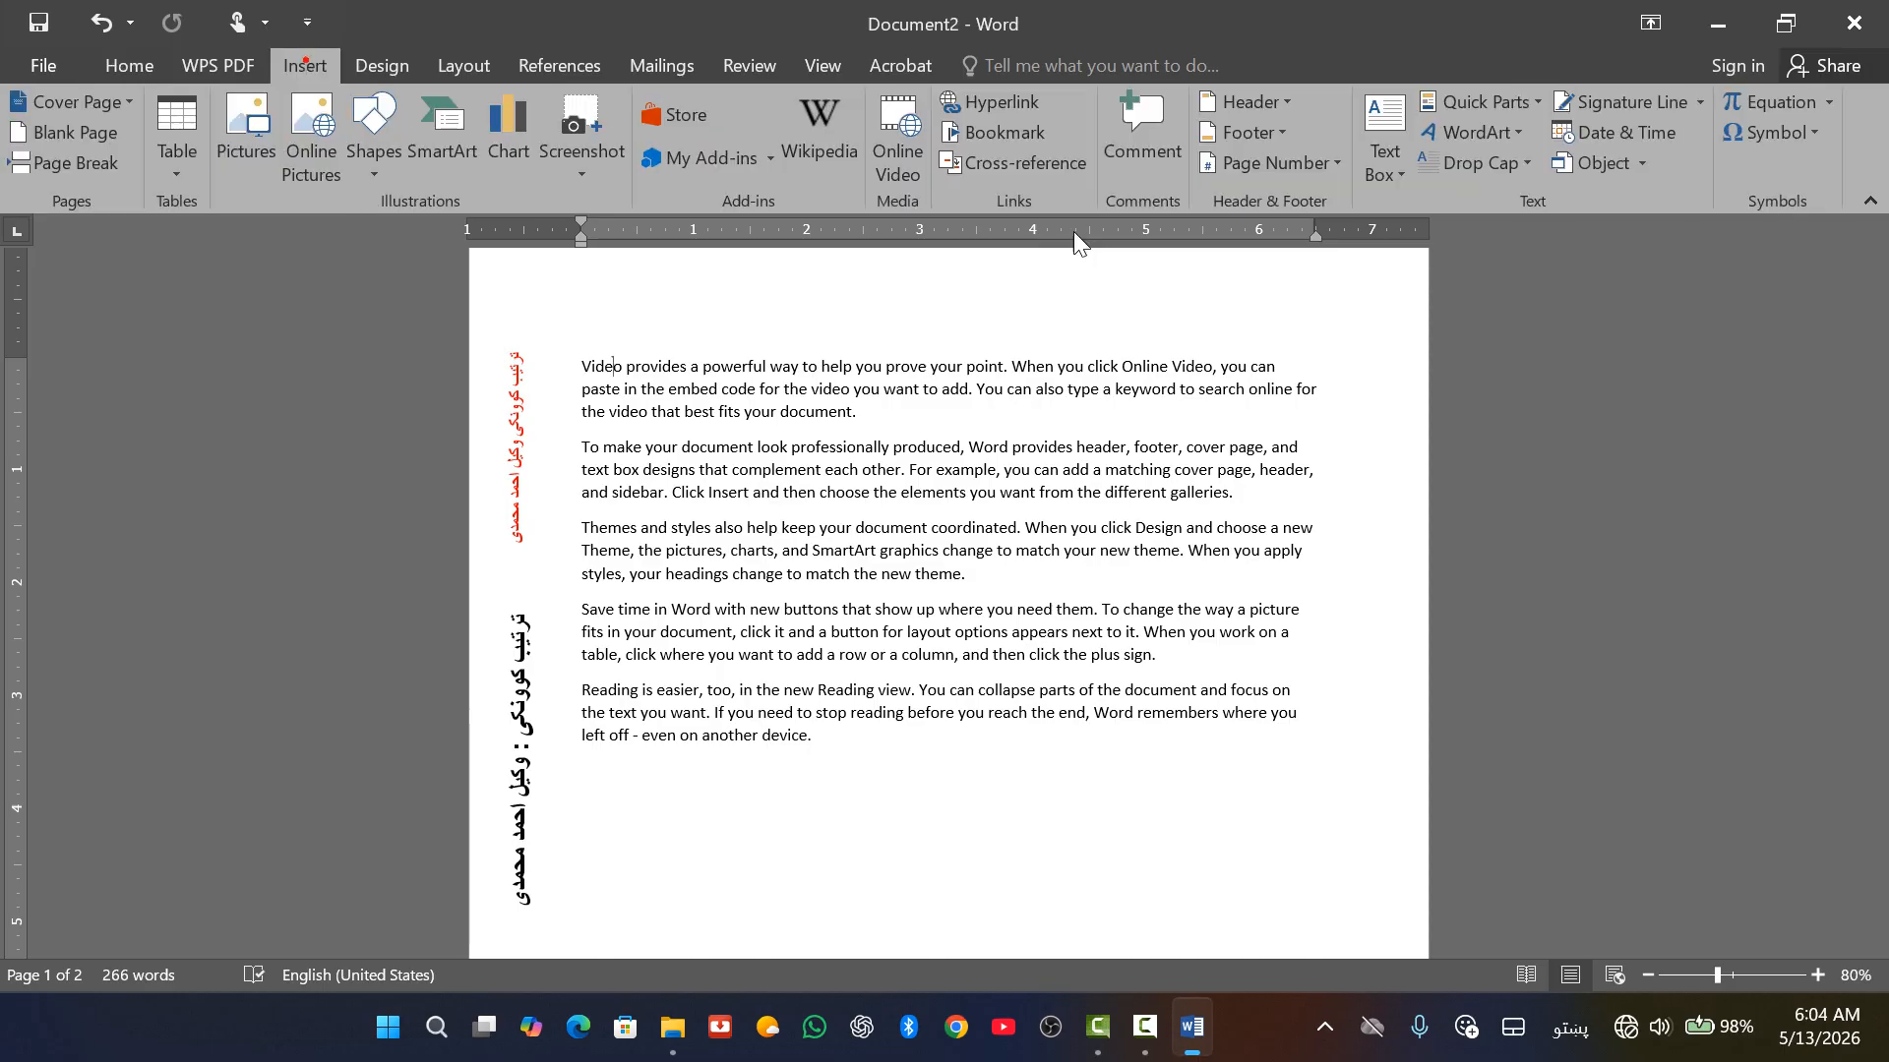
pyautogui.click(1384, 138)
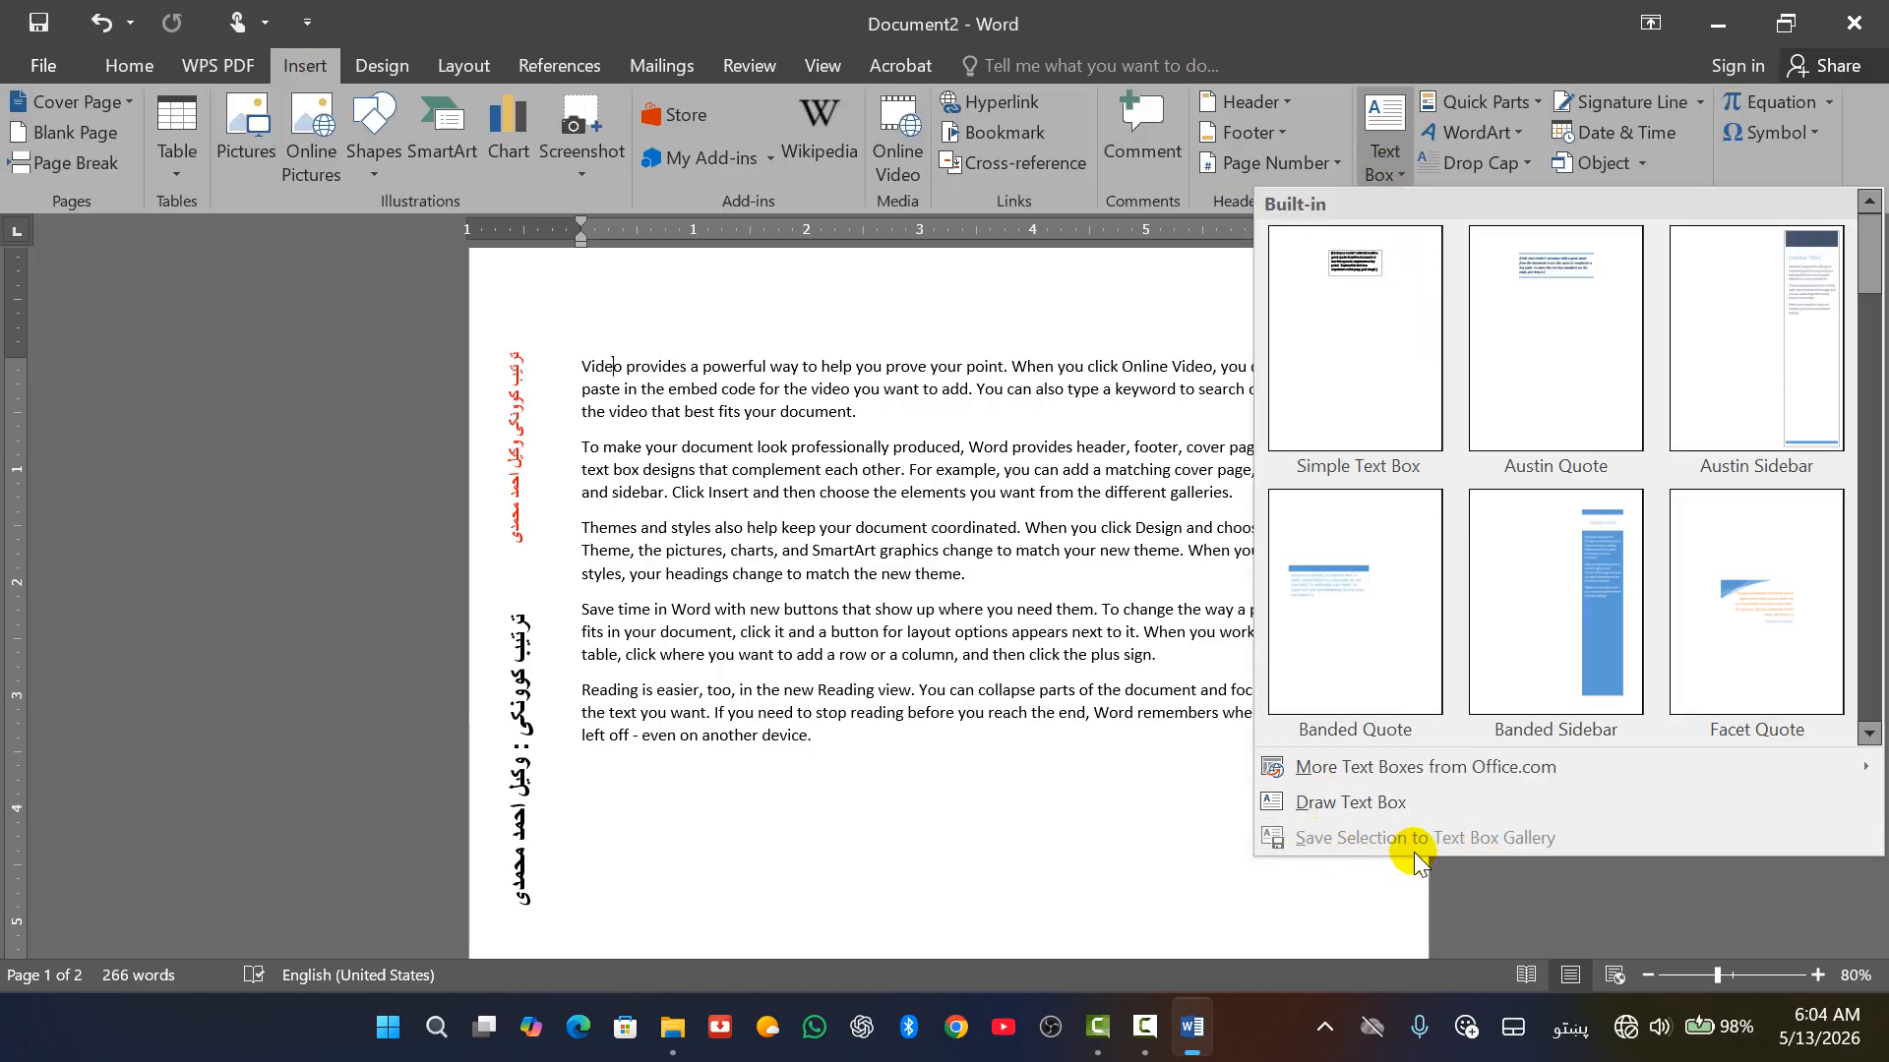
pyautogui.click(1088, 808)
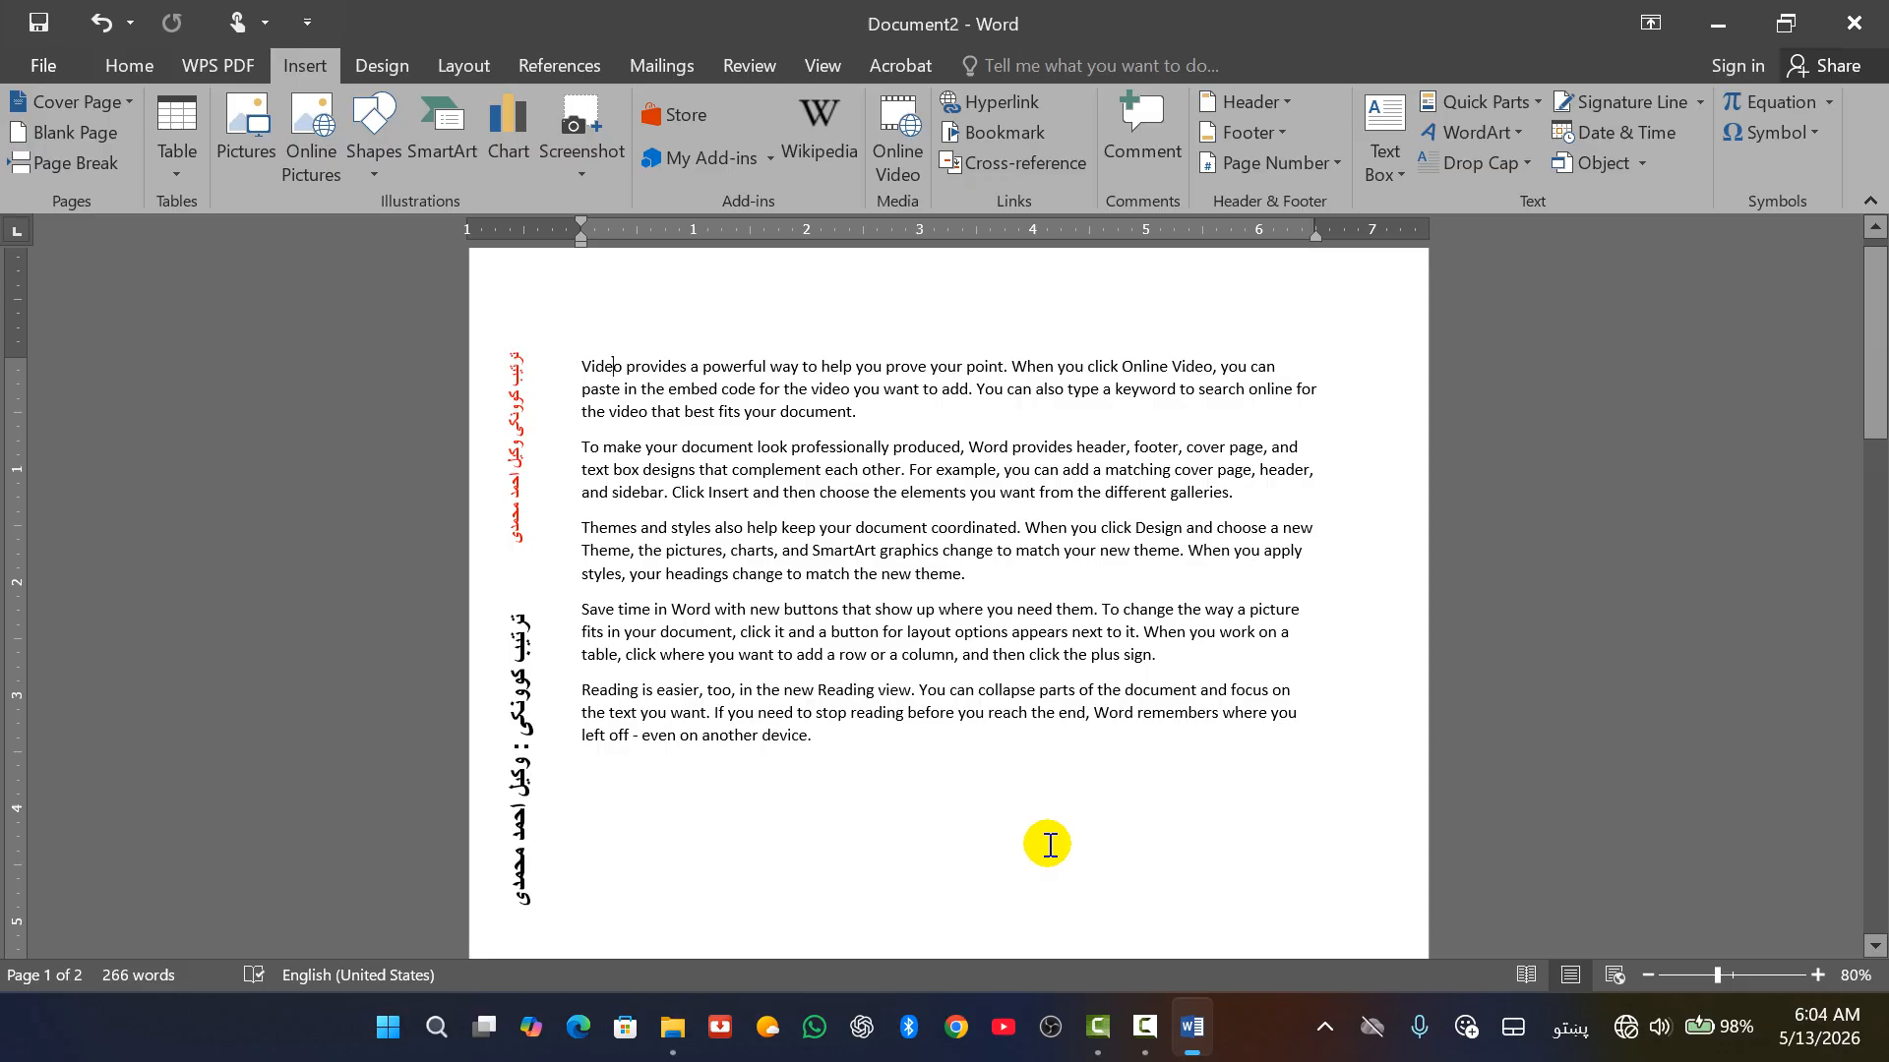
# Select all the English body paragraphs on the page and make them bold.
pyautogui.moveTo(1291, 877); pyautogui.dragTo(580, 359)
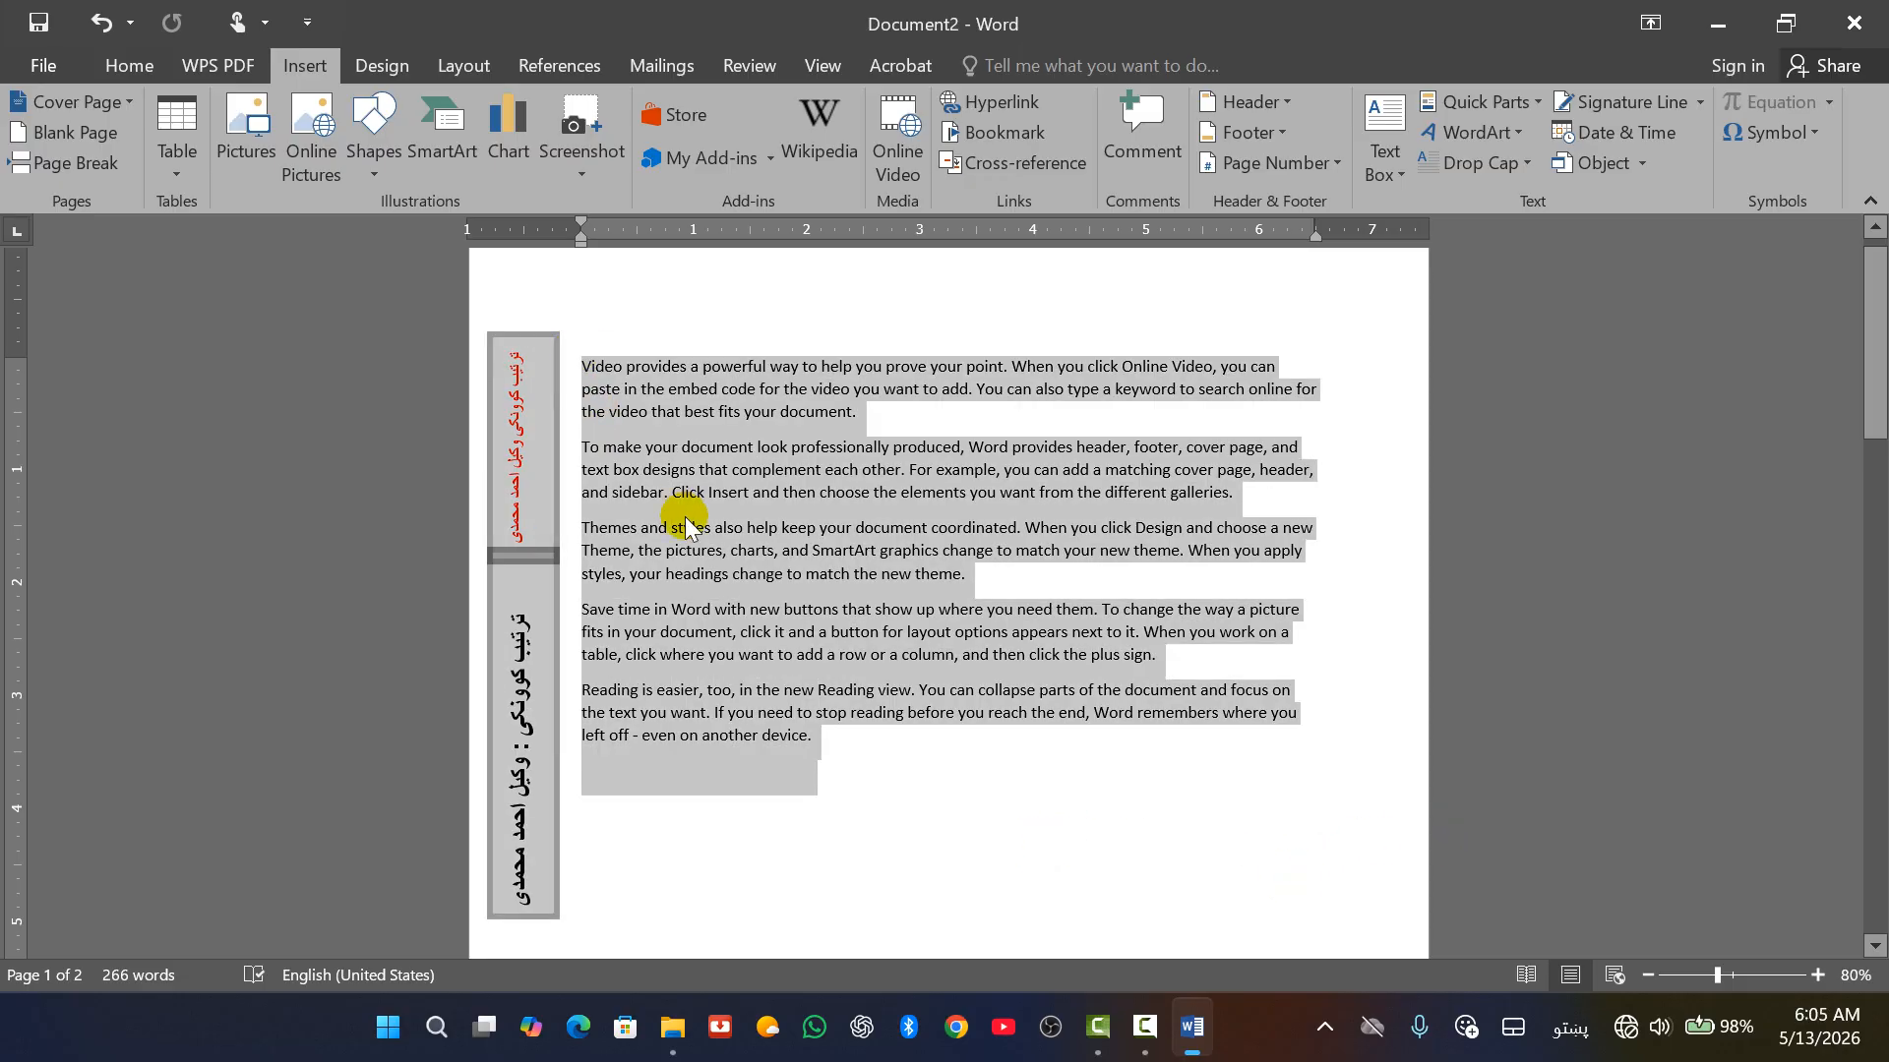
pyautogui.moveTo(1020, 835); pyautogui.dragTo(575, 332)
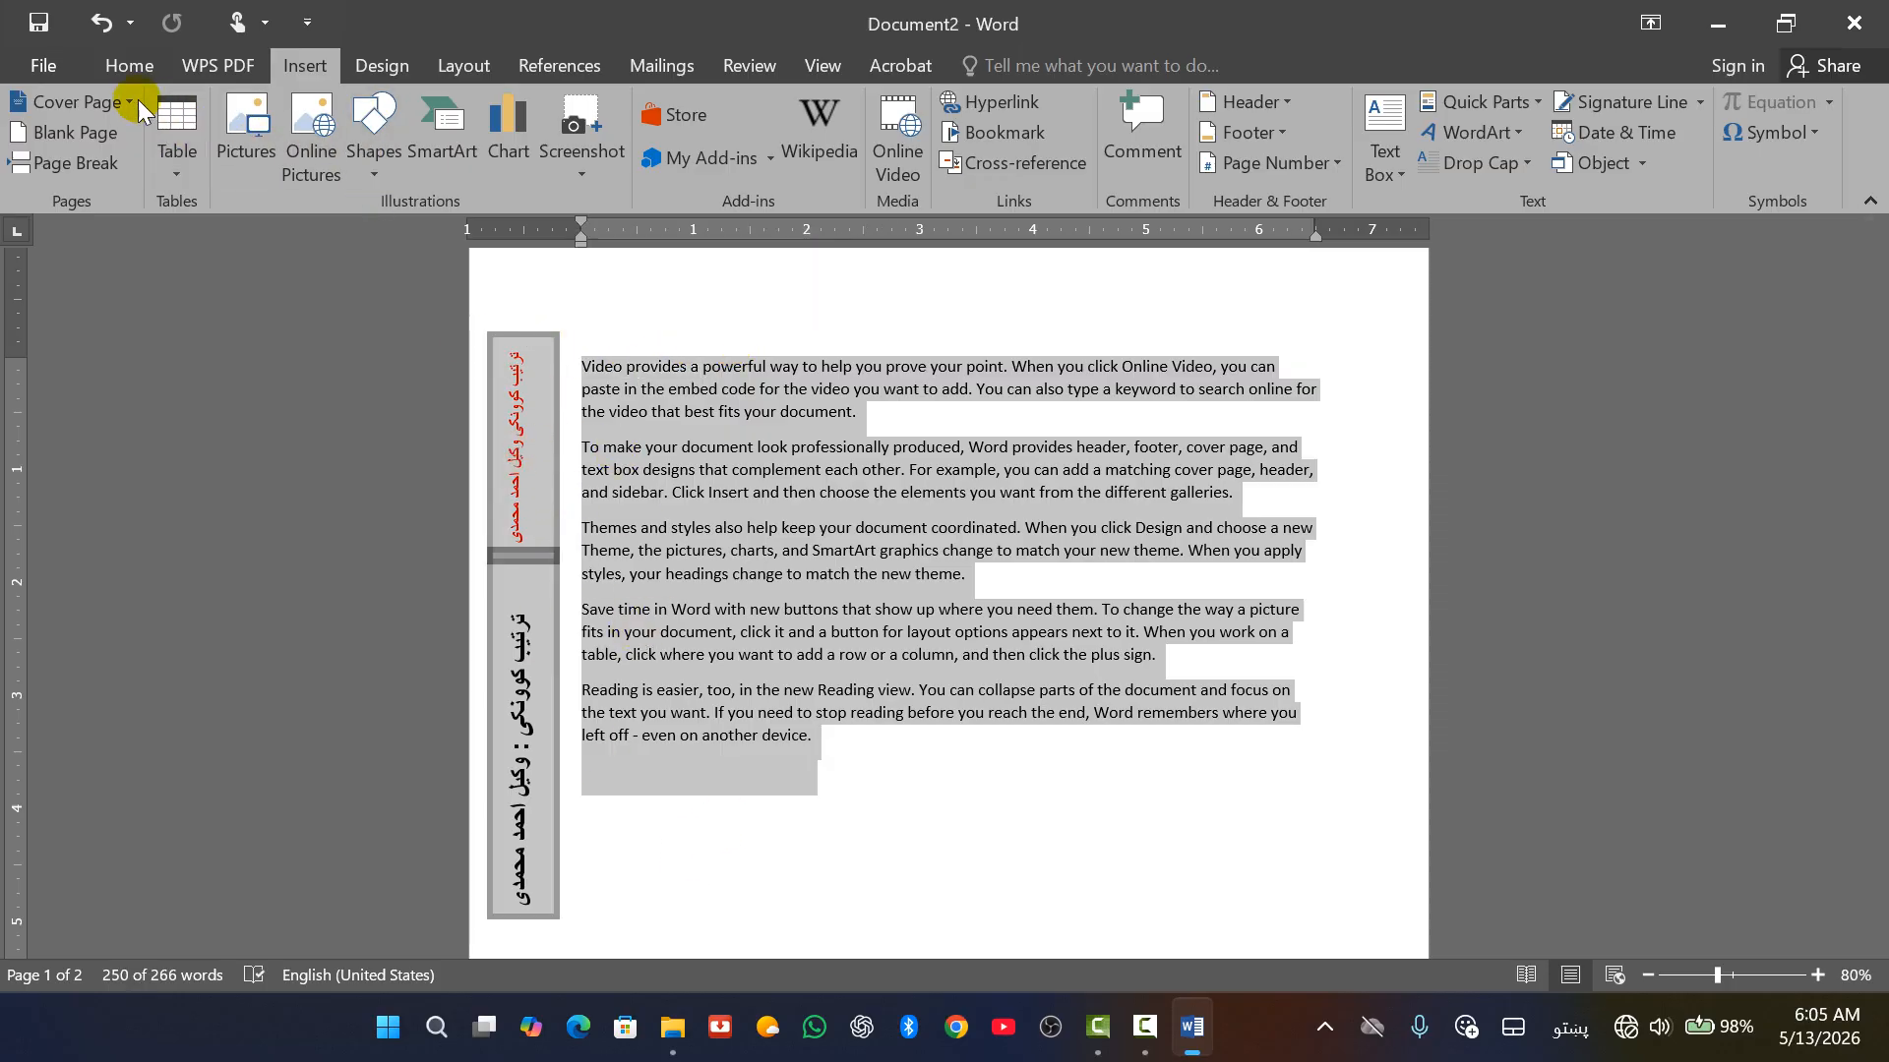
pyautogui.click(155, 63)
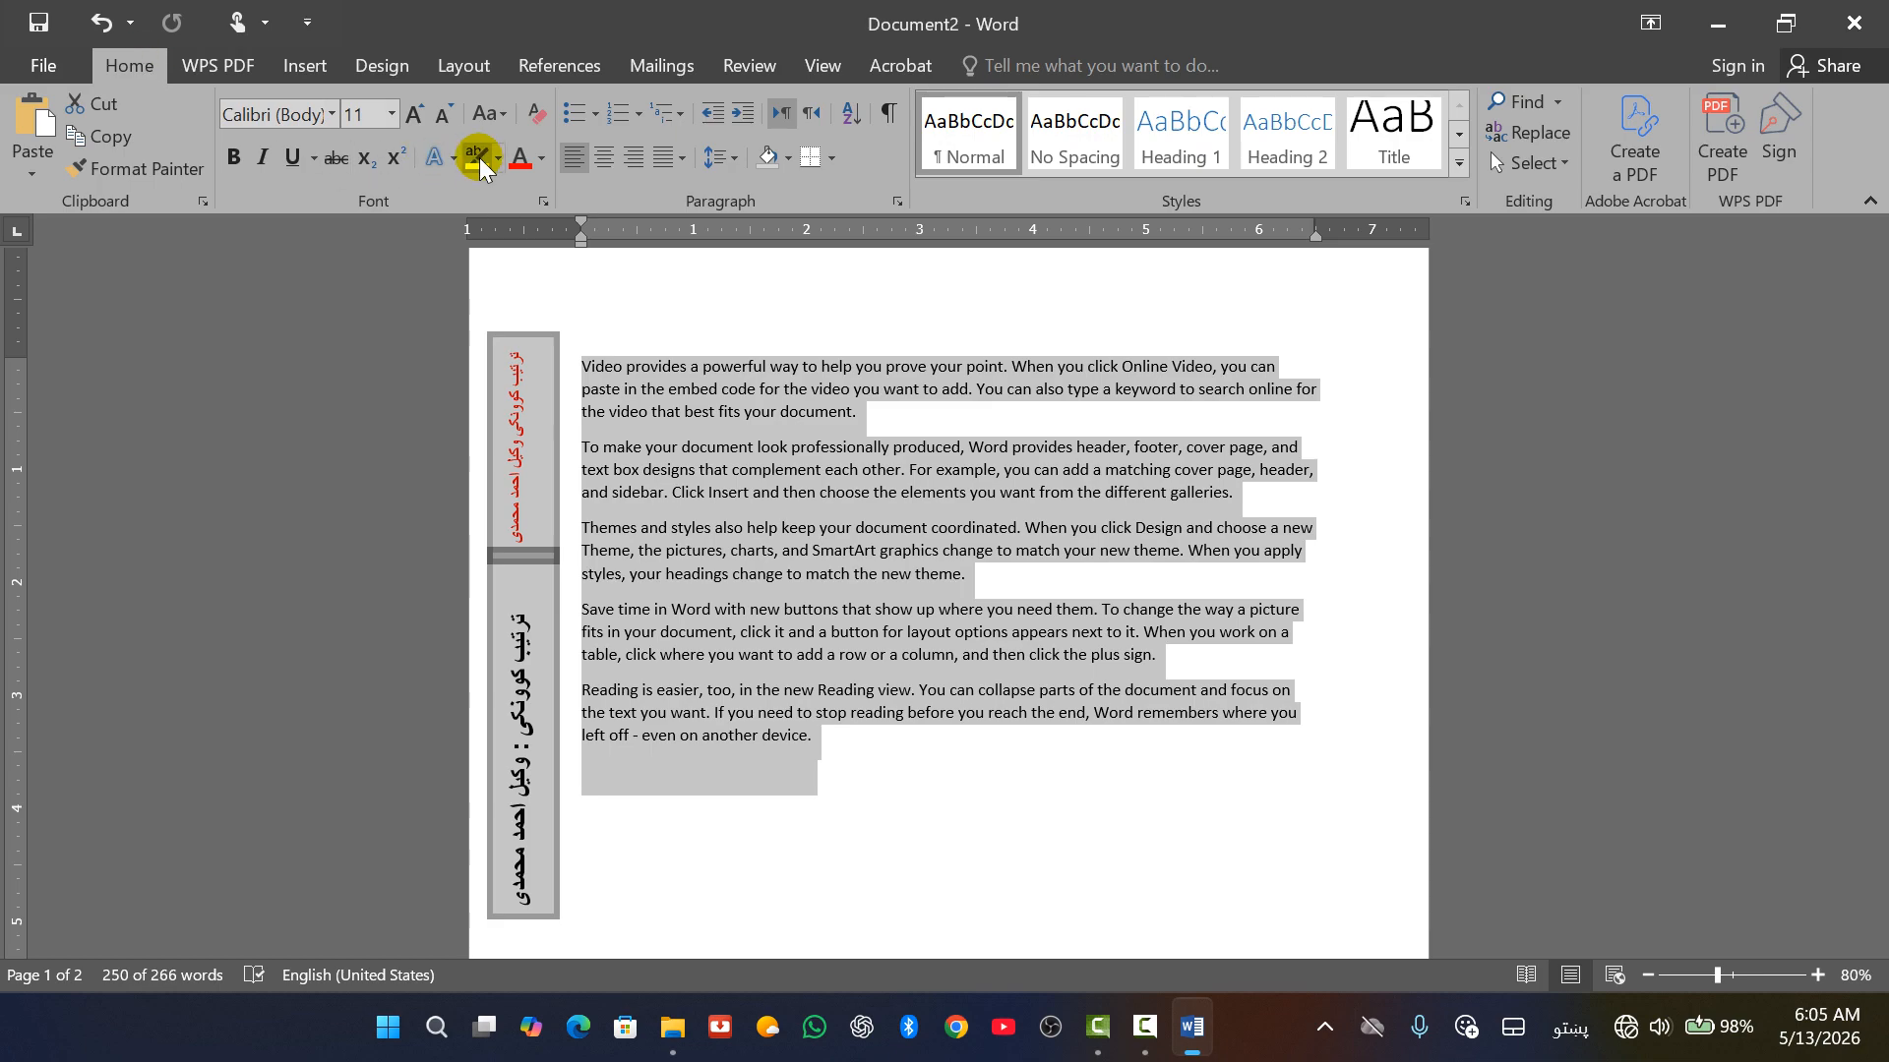
pyautogui.click(236, 150)
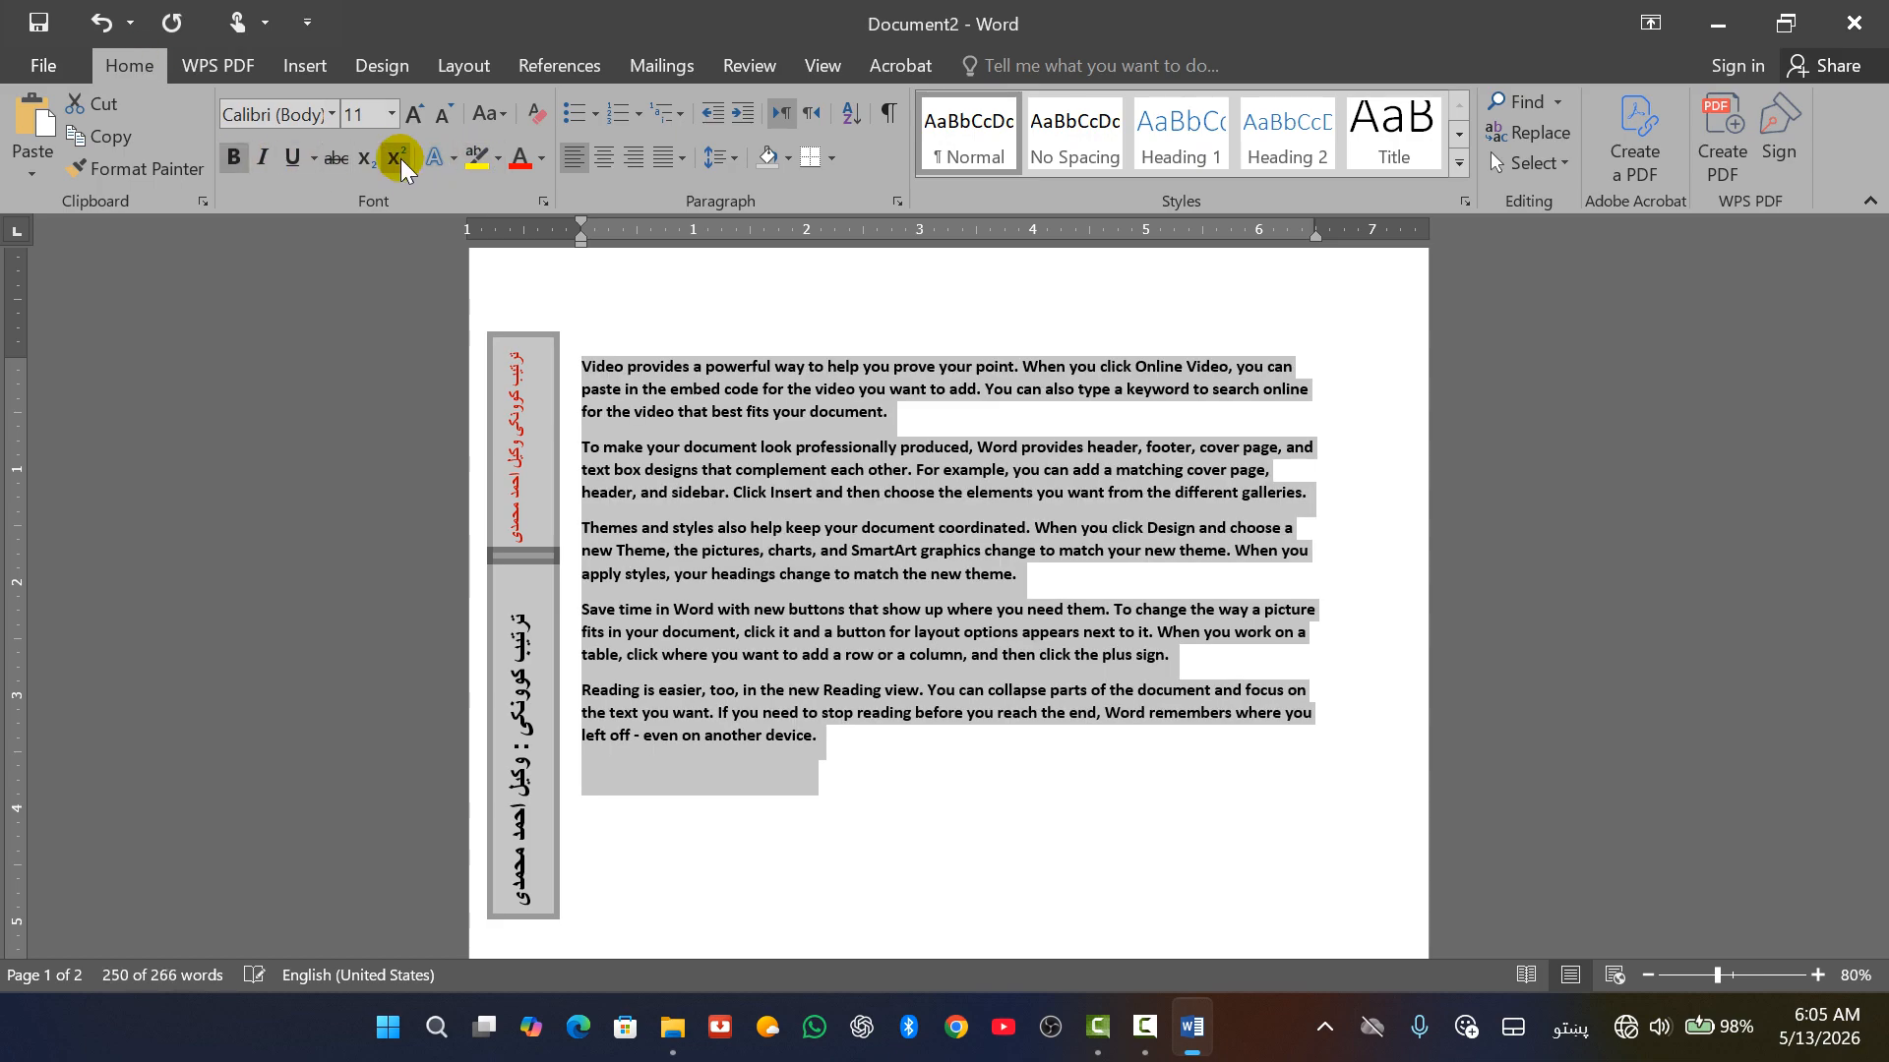
# Make the selected body paragraphs italic and change their font color to red.
pyautogui.click(268, 157)
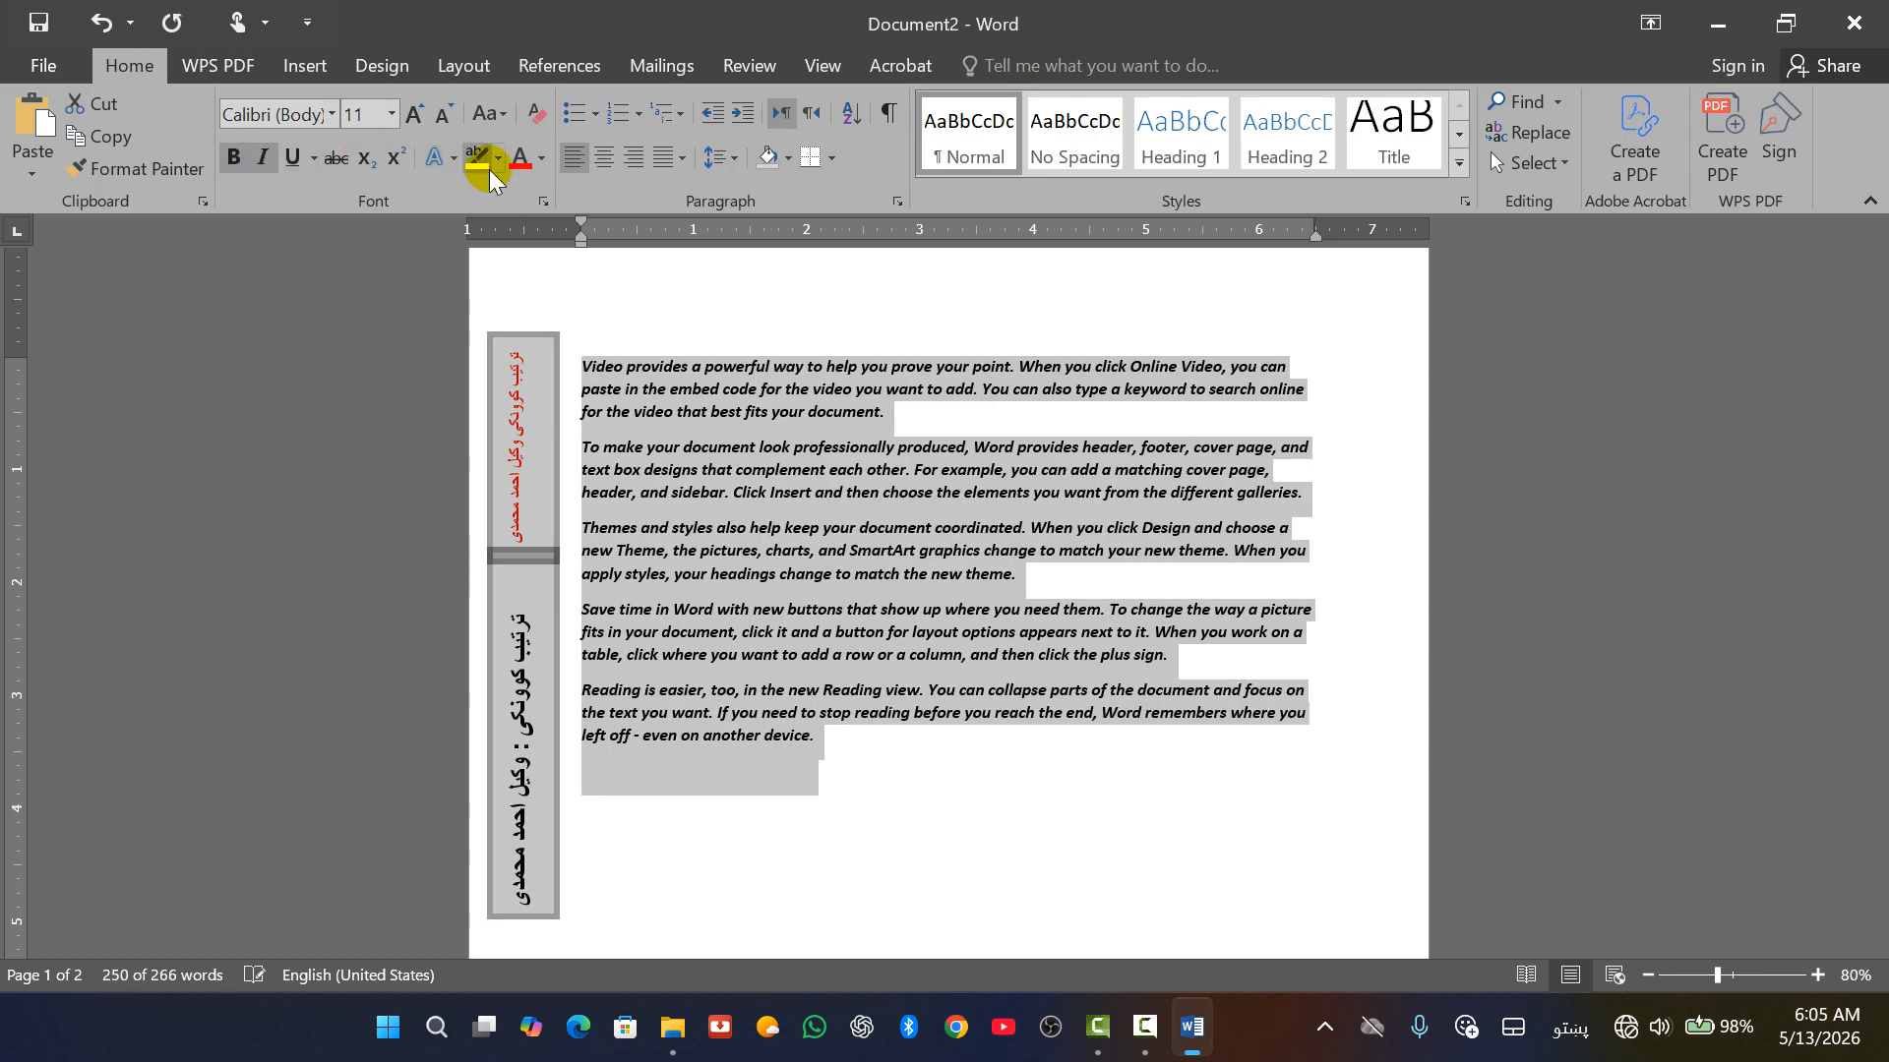
pyautogui.click(534, 156)
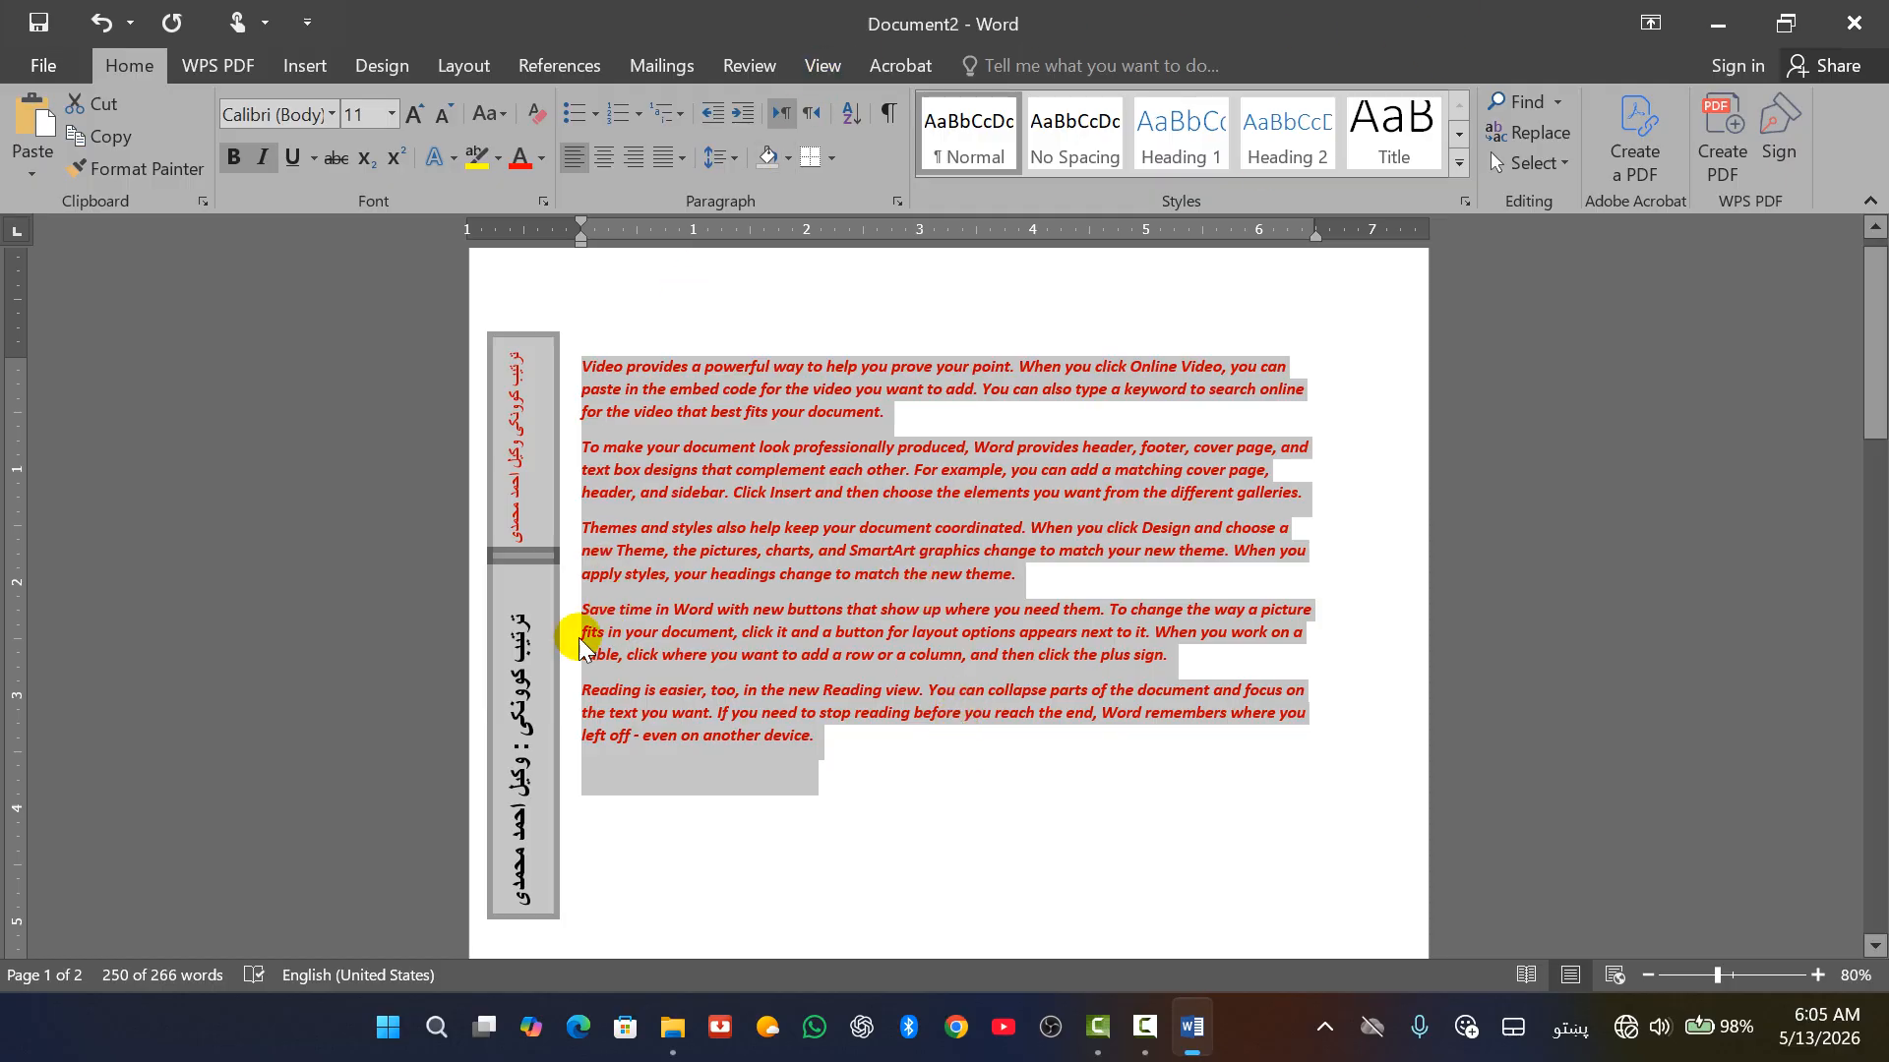
# Delete the text box holding the black vertical credit text in the page margin.
pyautogui.click(515, 692)
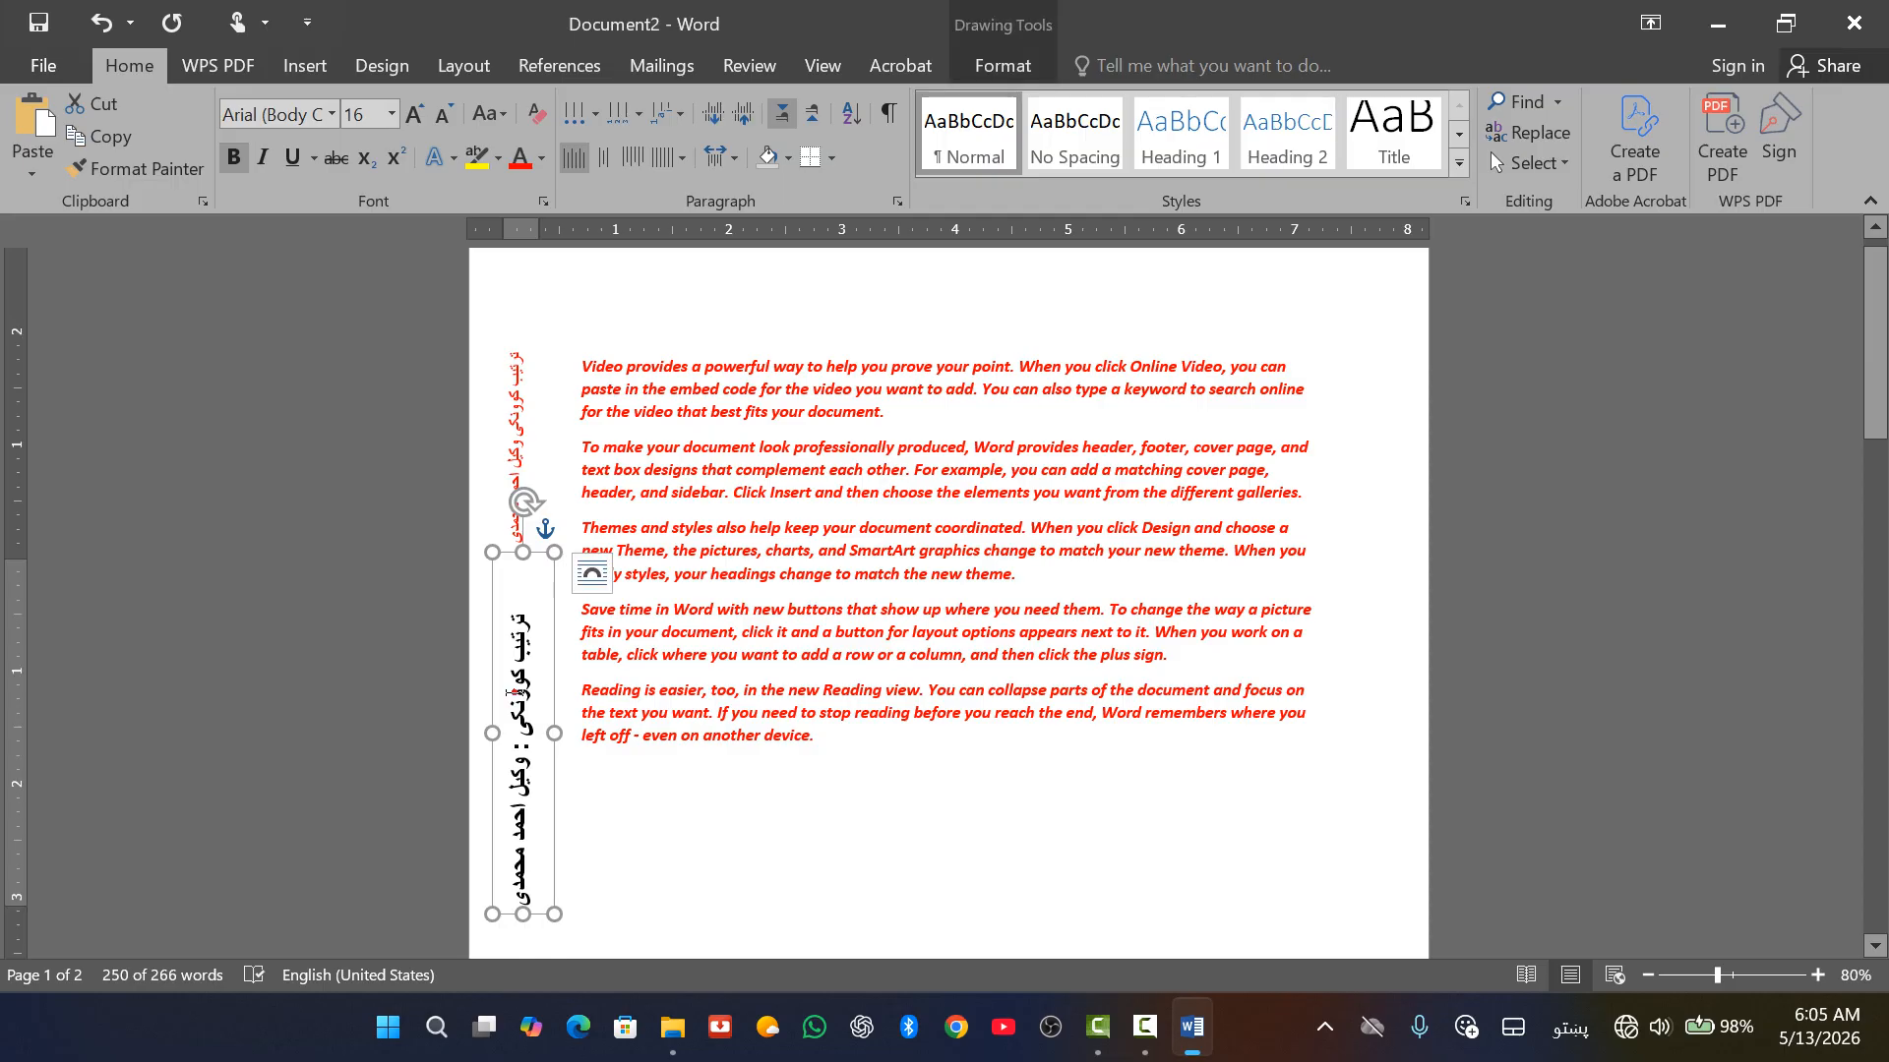
pyautogui.click(1102, 843)
pyautogui.hotkey('ctrl', 'a')
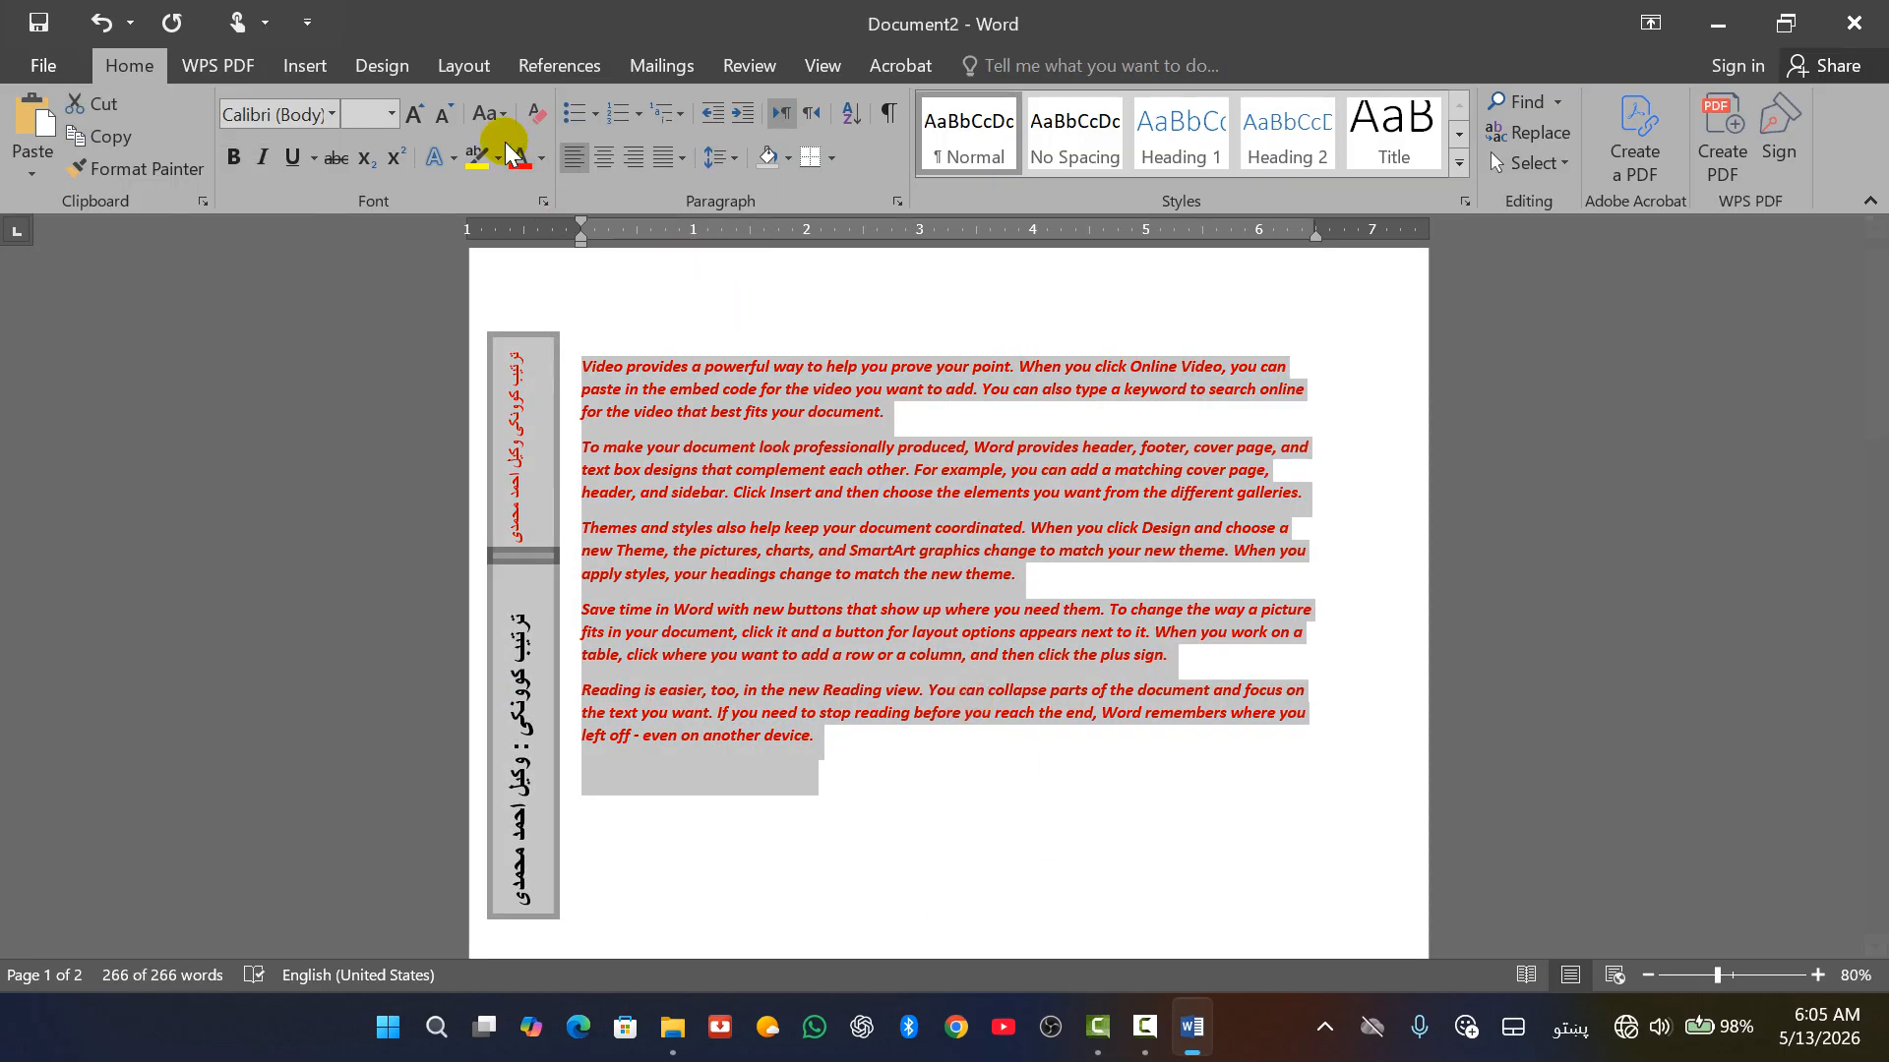
pyautogui.click(528, 588)
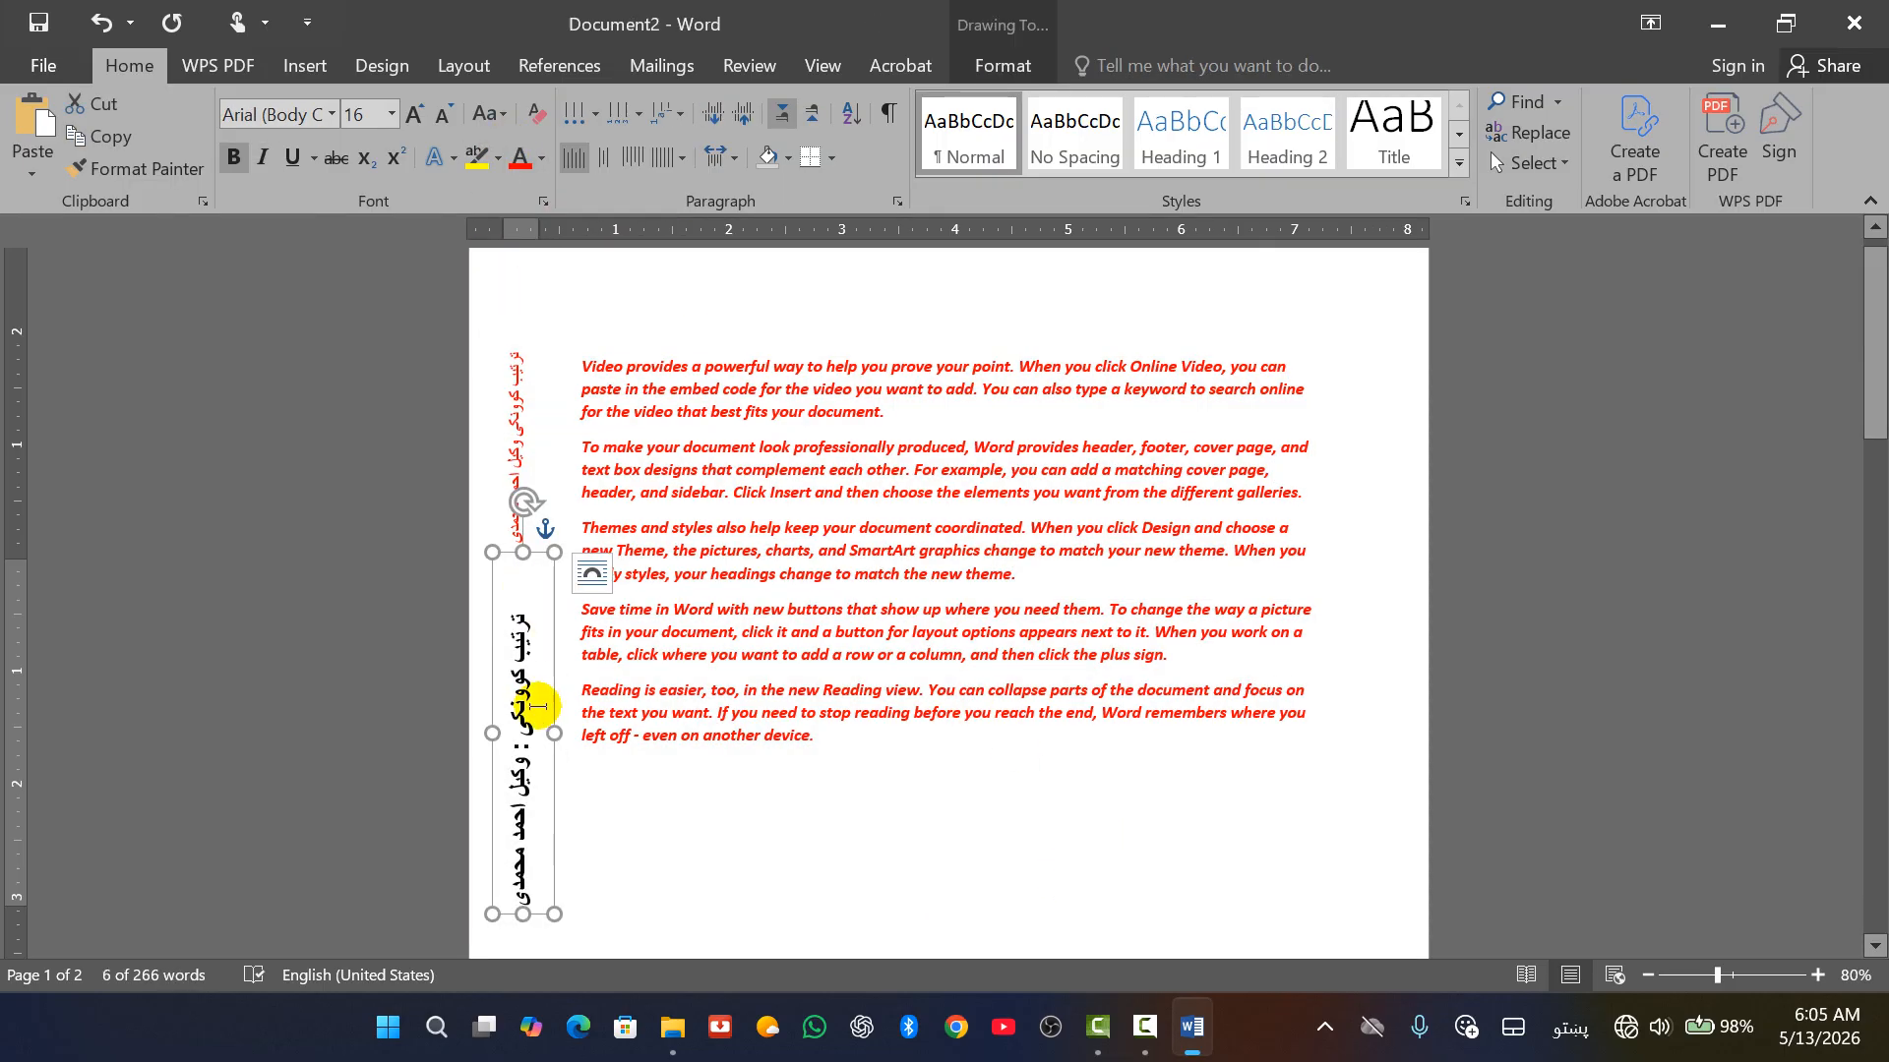
pyautogui.press('Delete')
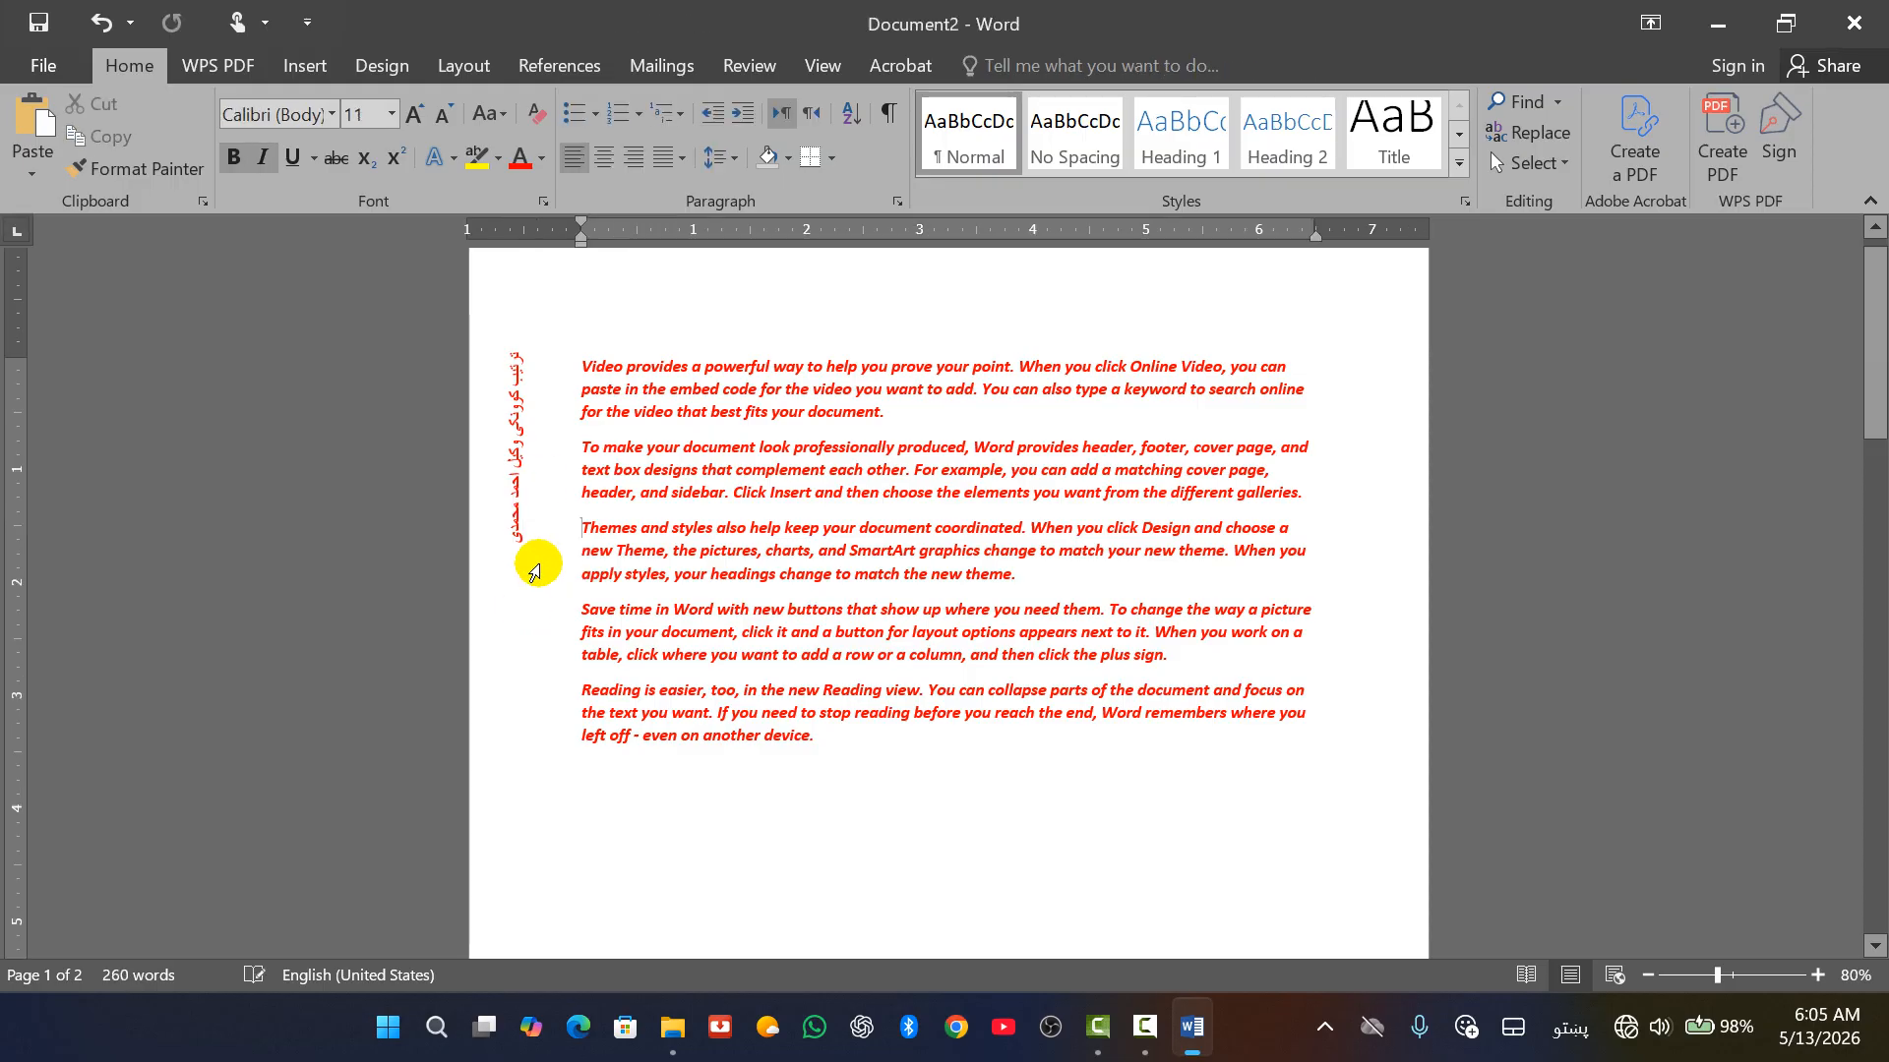
# Remove the spaces between the first words of the red vertical credit text and delete the first line of the body text.
pyautogui.click(521, 448)
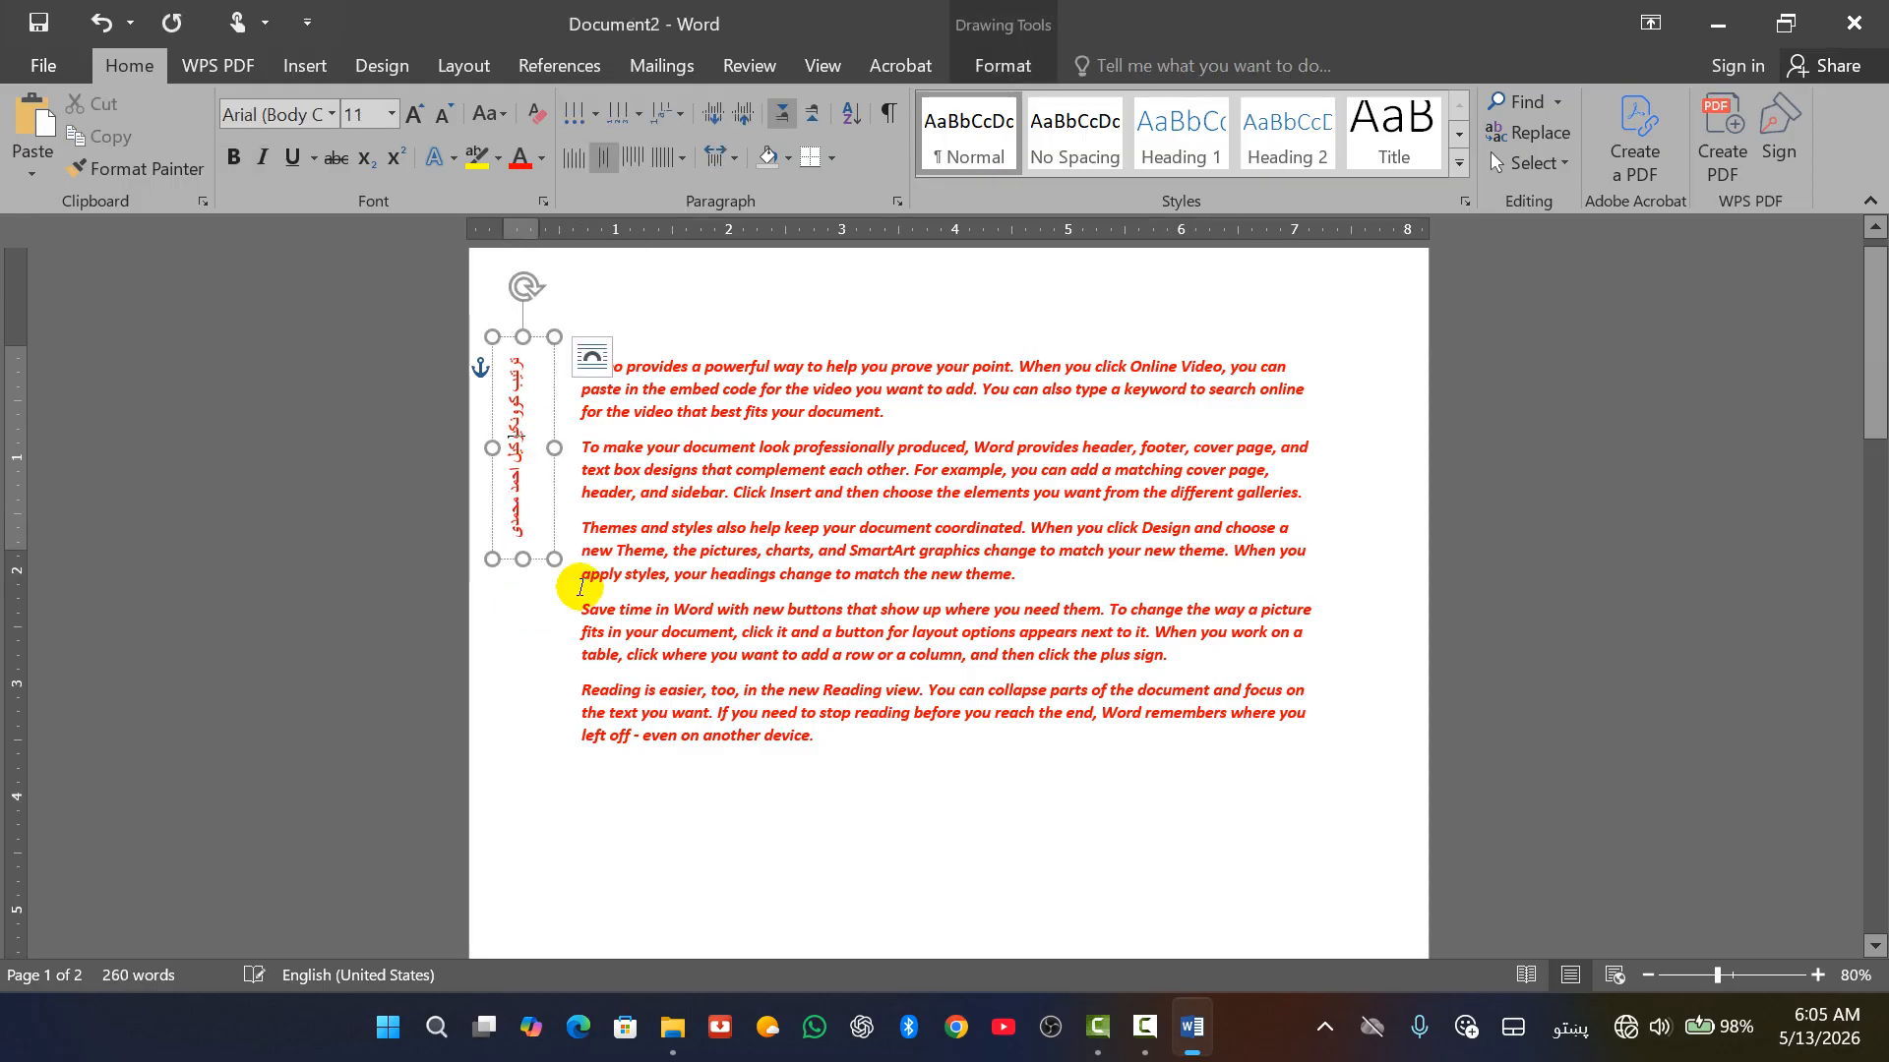
pyautogui.click(534, 333)
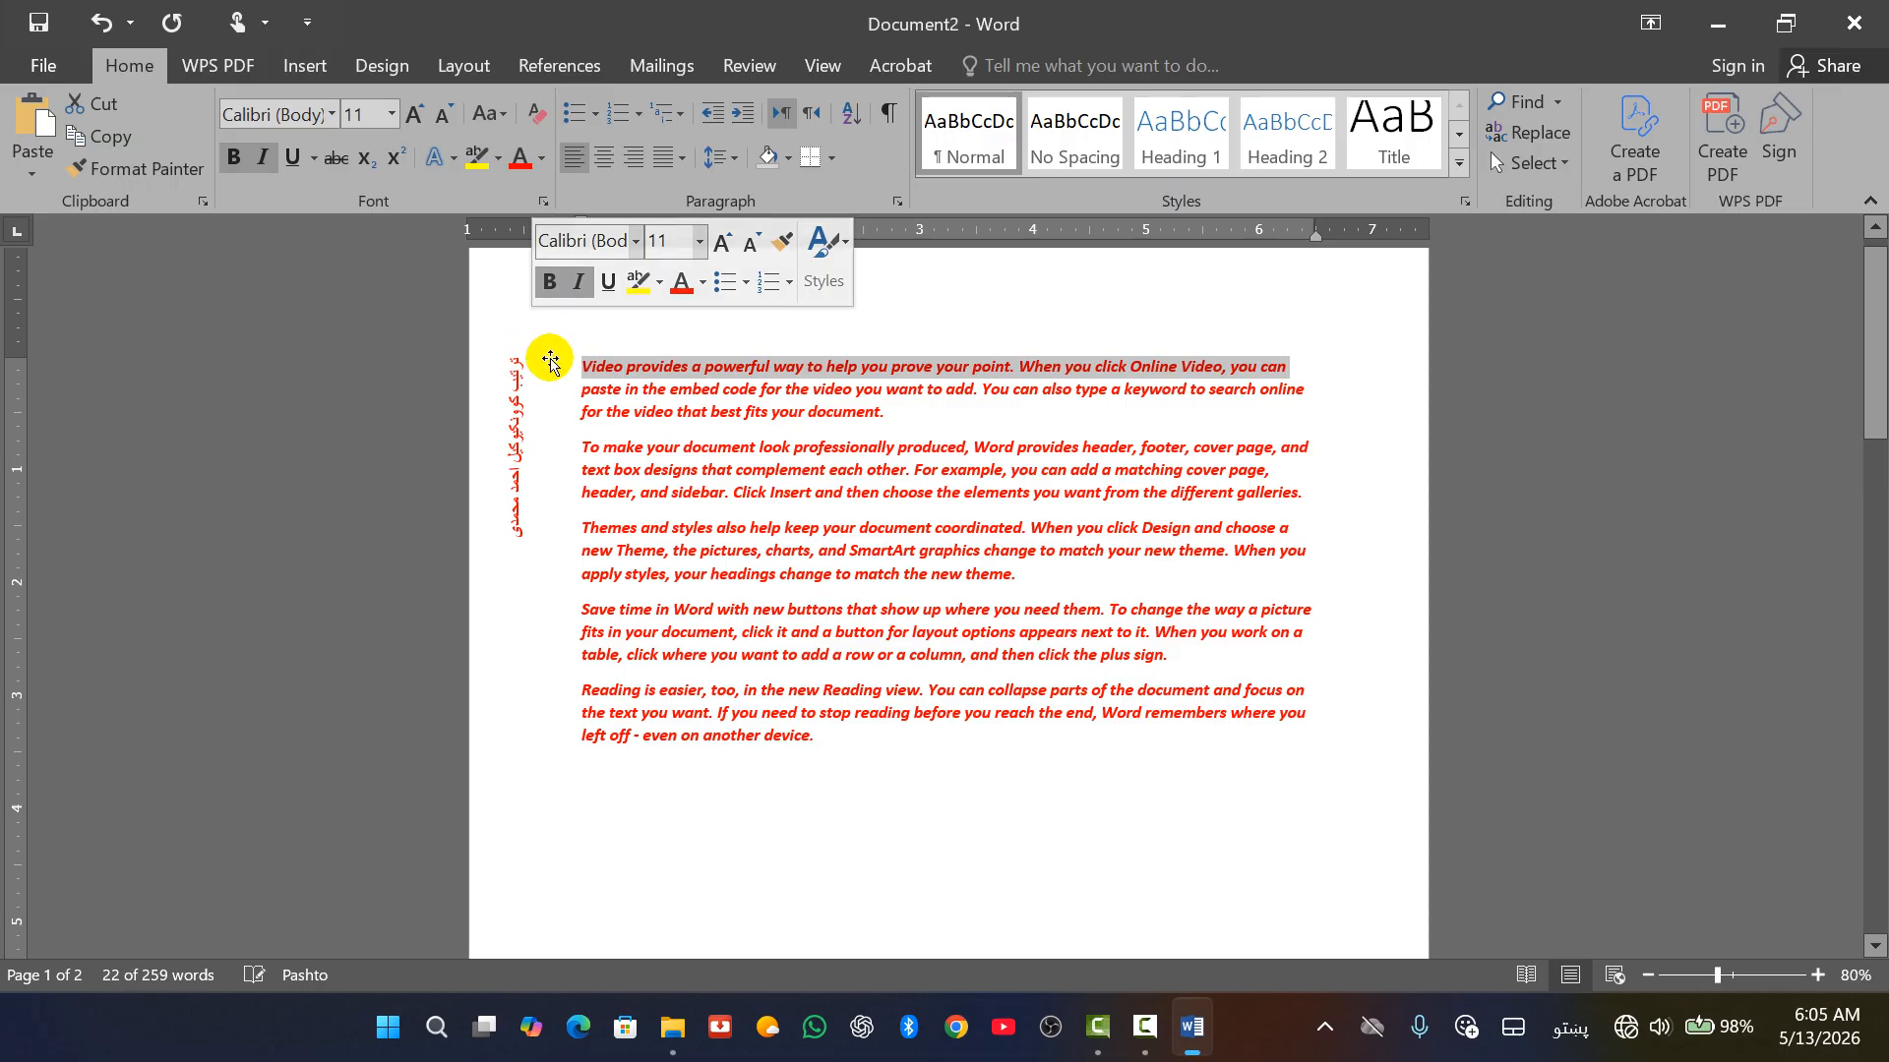
pyautogui.click(530, 385)
pyautogui.press('BackSpace')
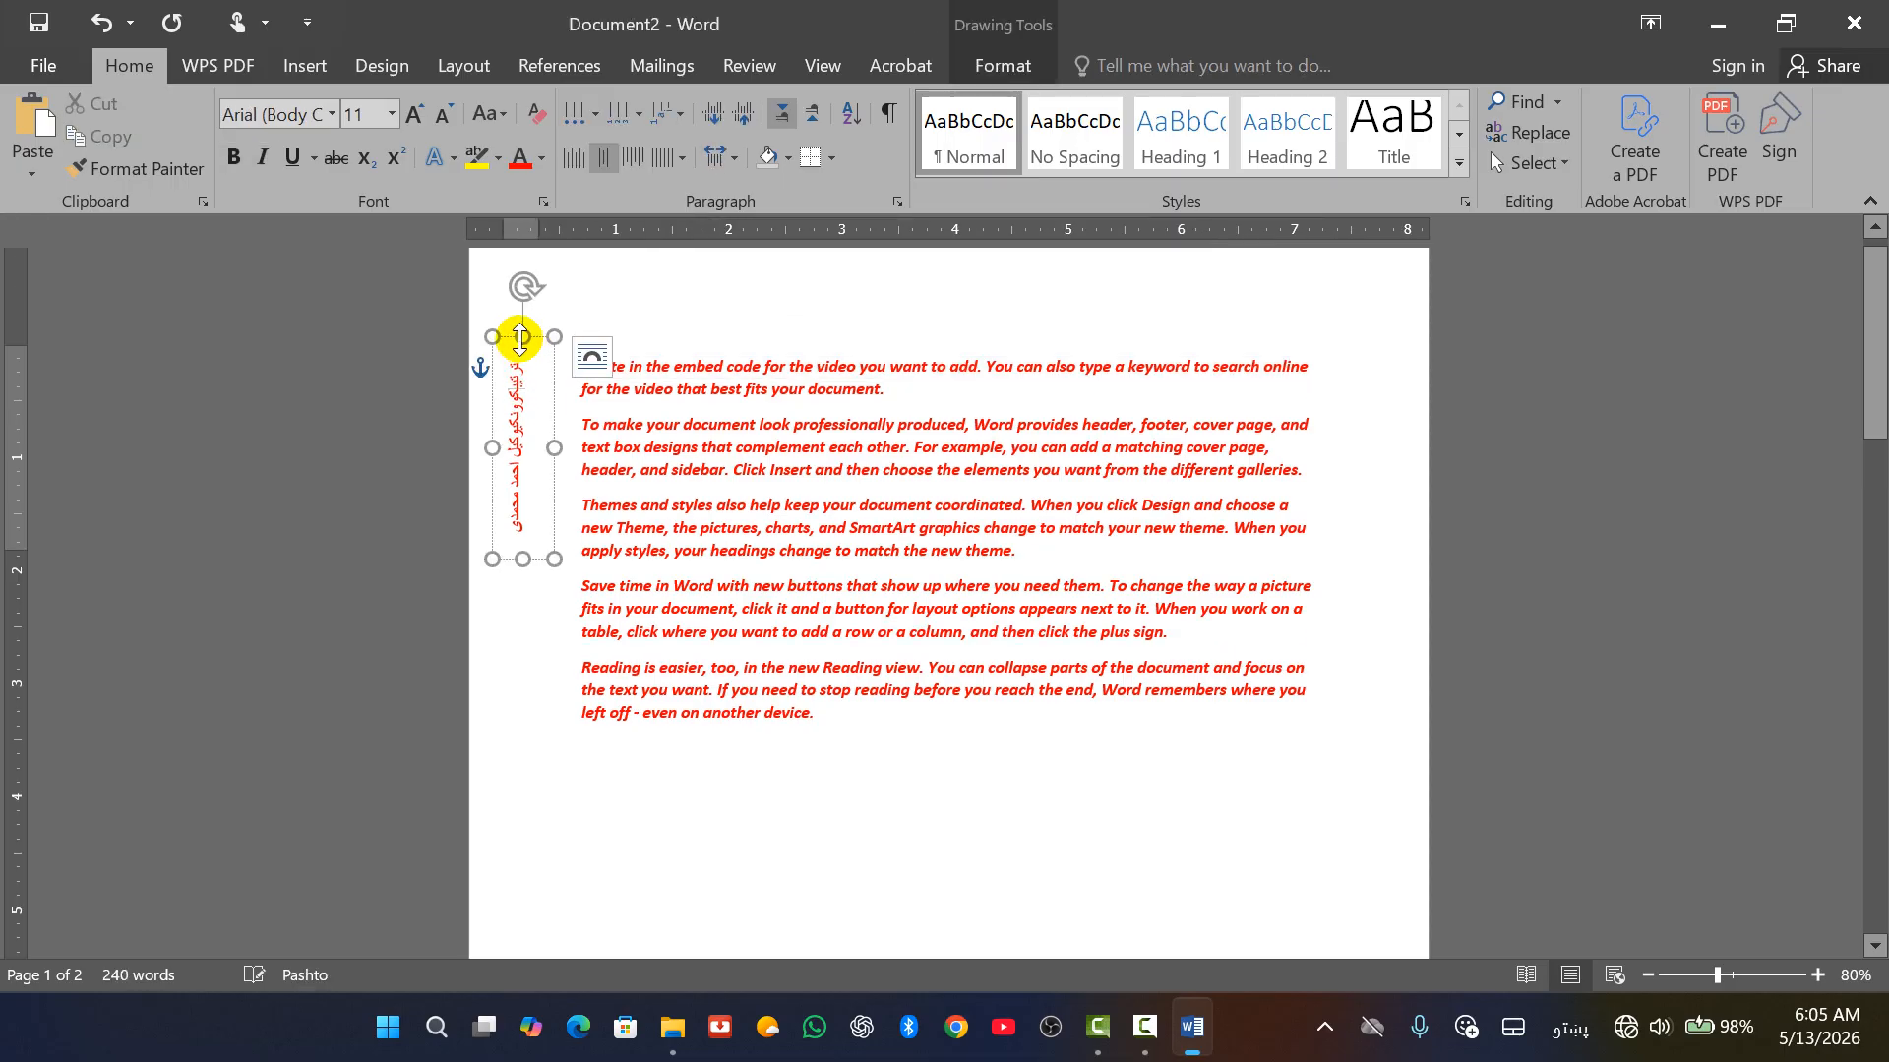
pyautogui.click(494, 337)
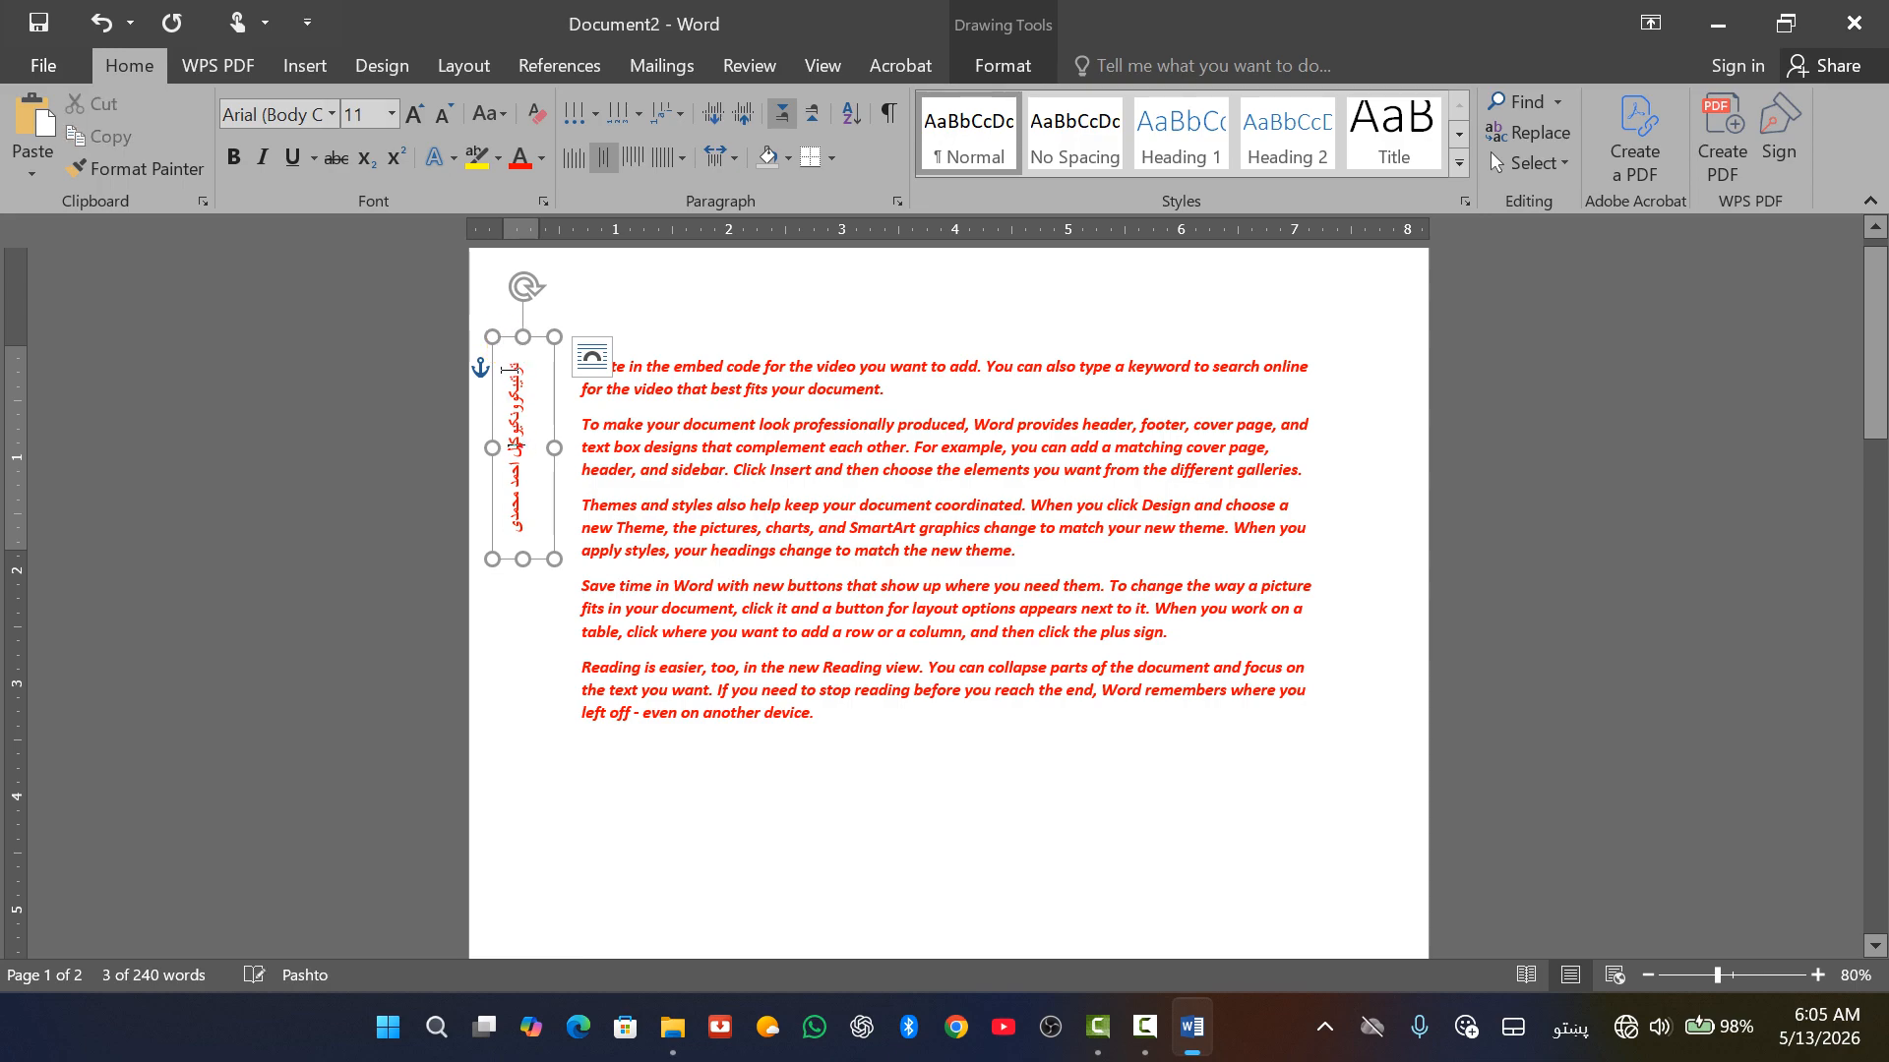
pyautogui.click(548, 793)
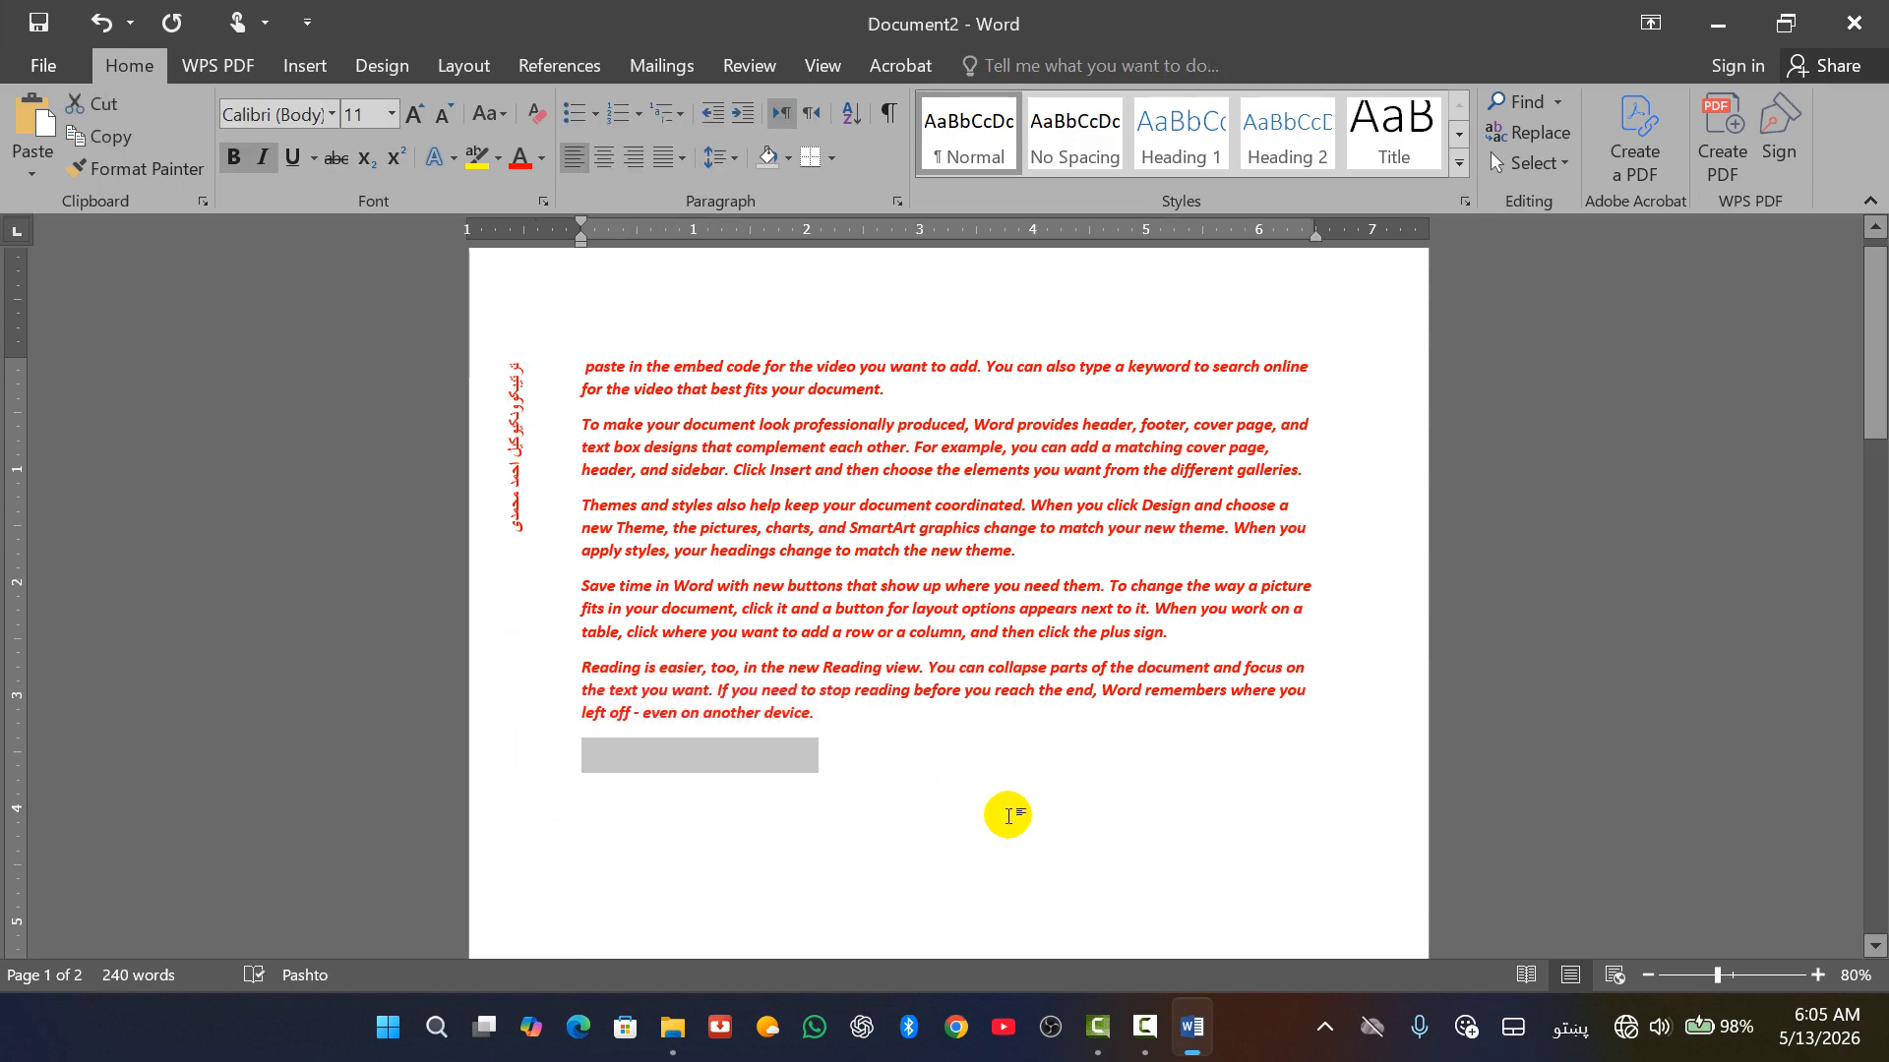
# Select the whole document and save it to the text box gallery as a building block under a personal name, in the General category.
pyautogui.hotkey('ctrl', 'a')
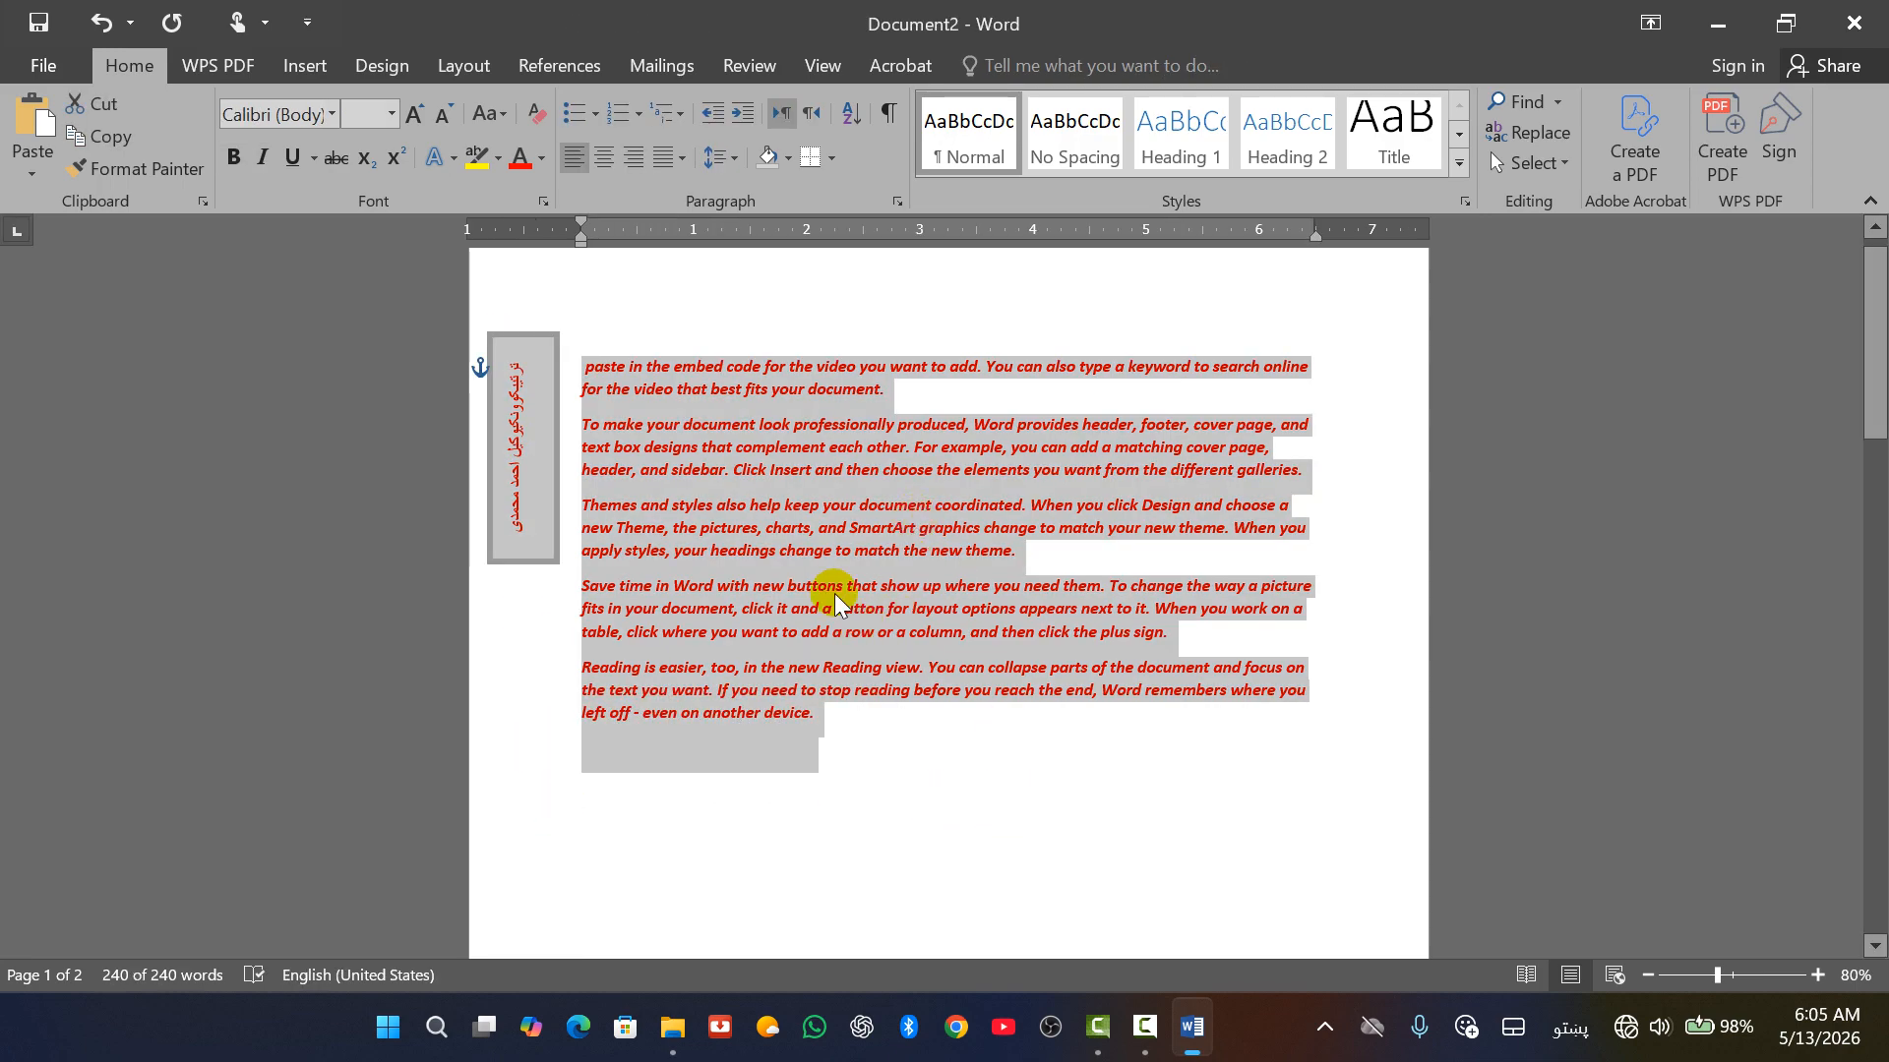
pyautogui.click(295, 63)
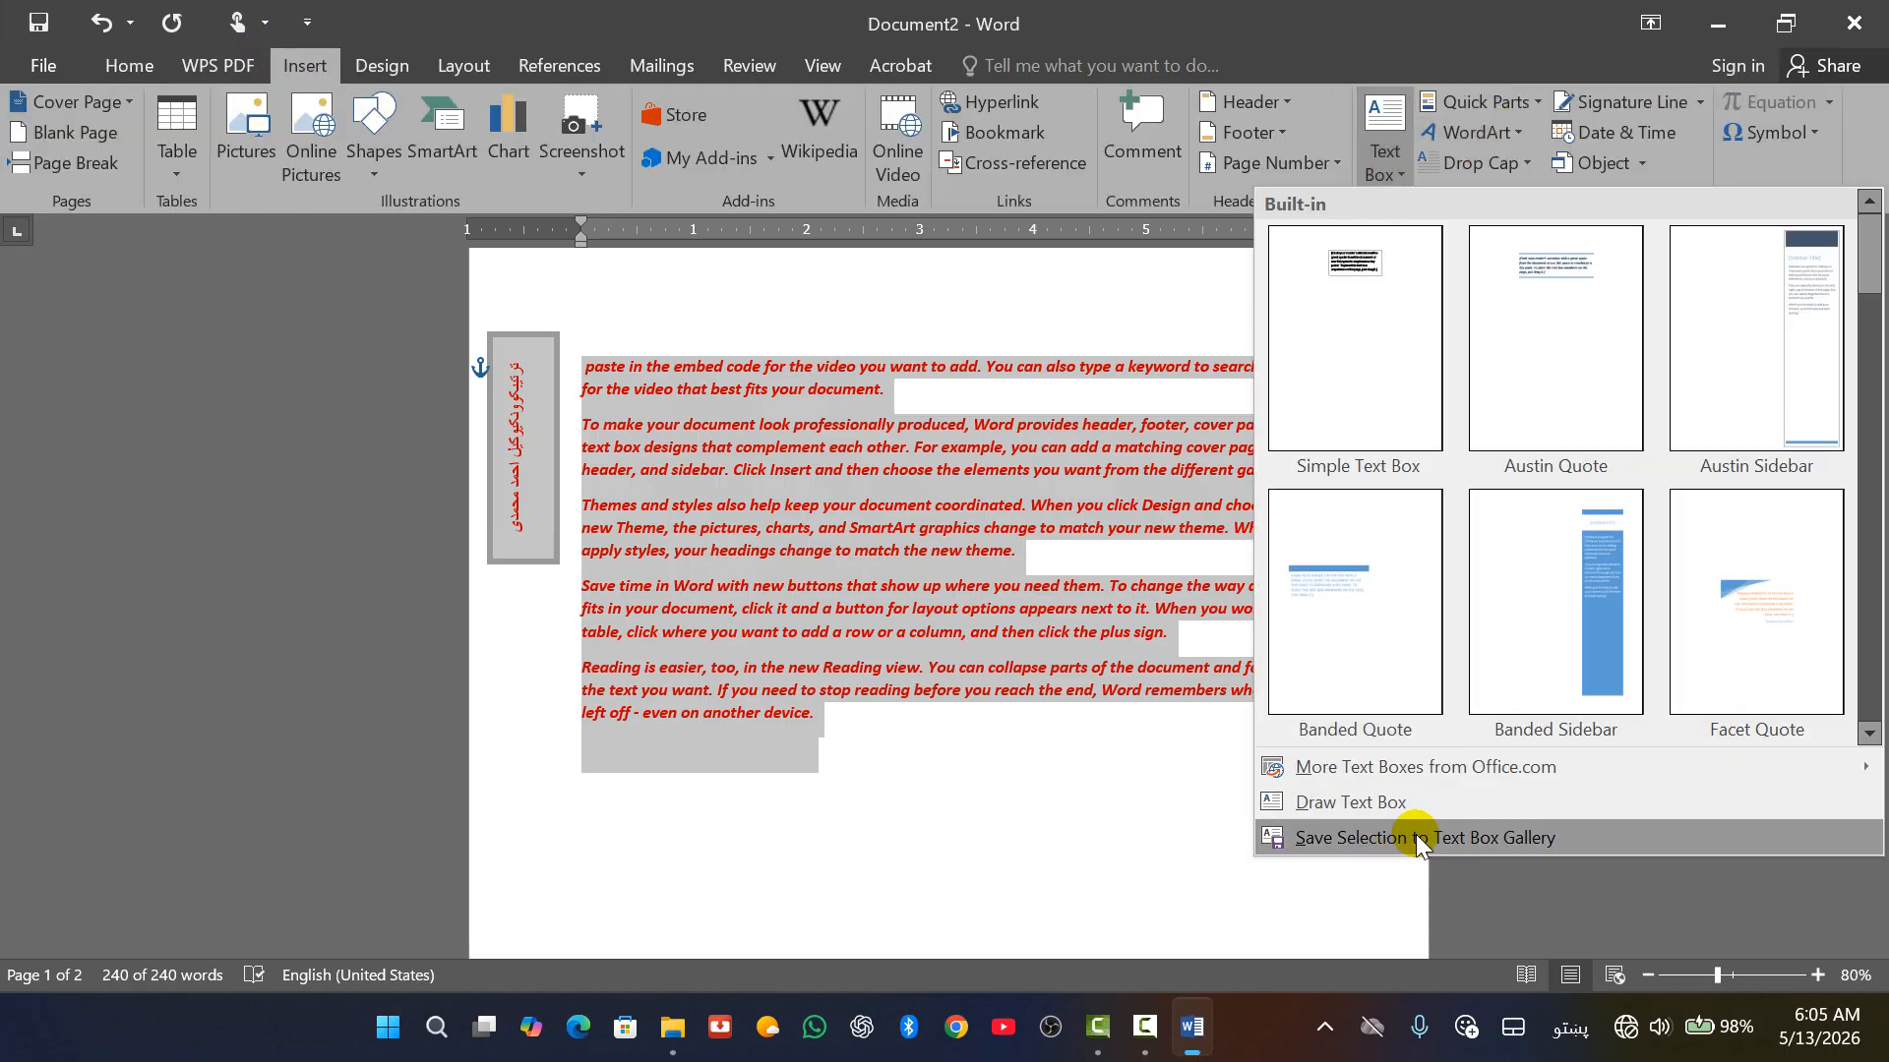
pyautogui.click(1416, 838)
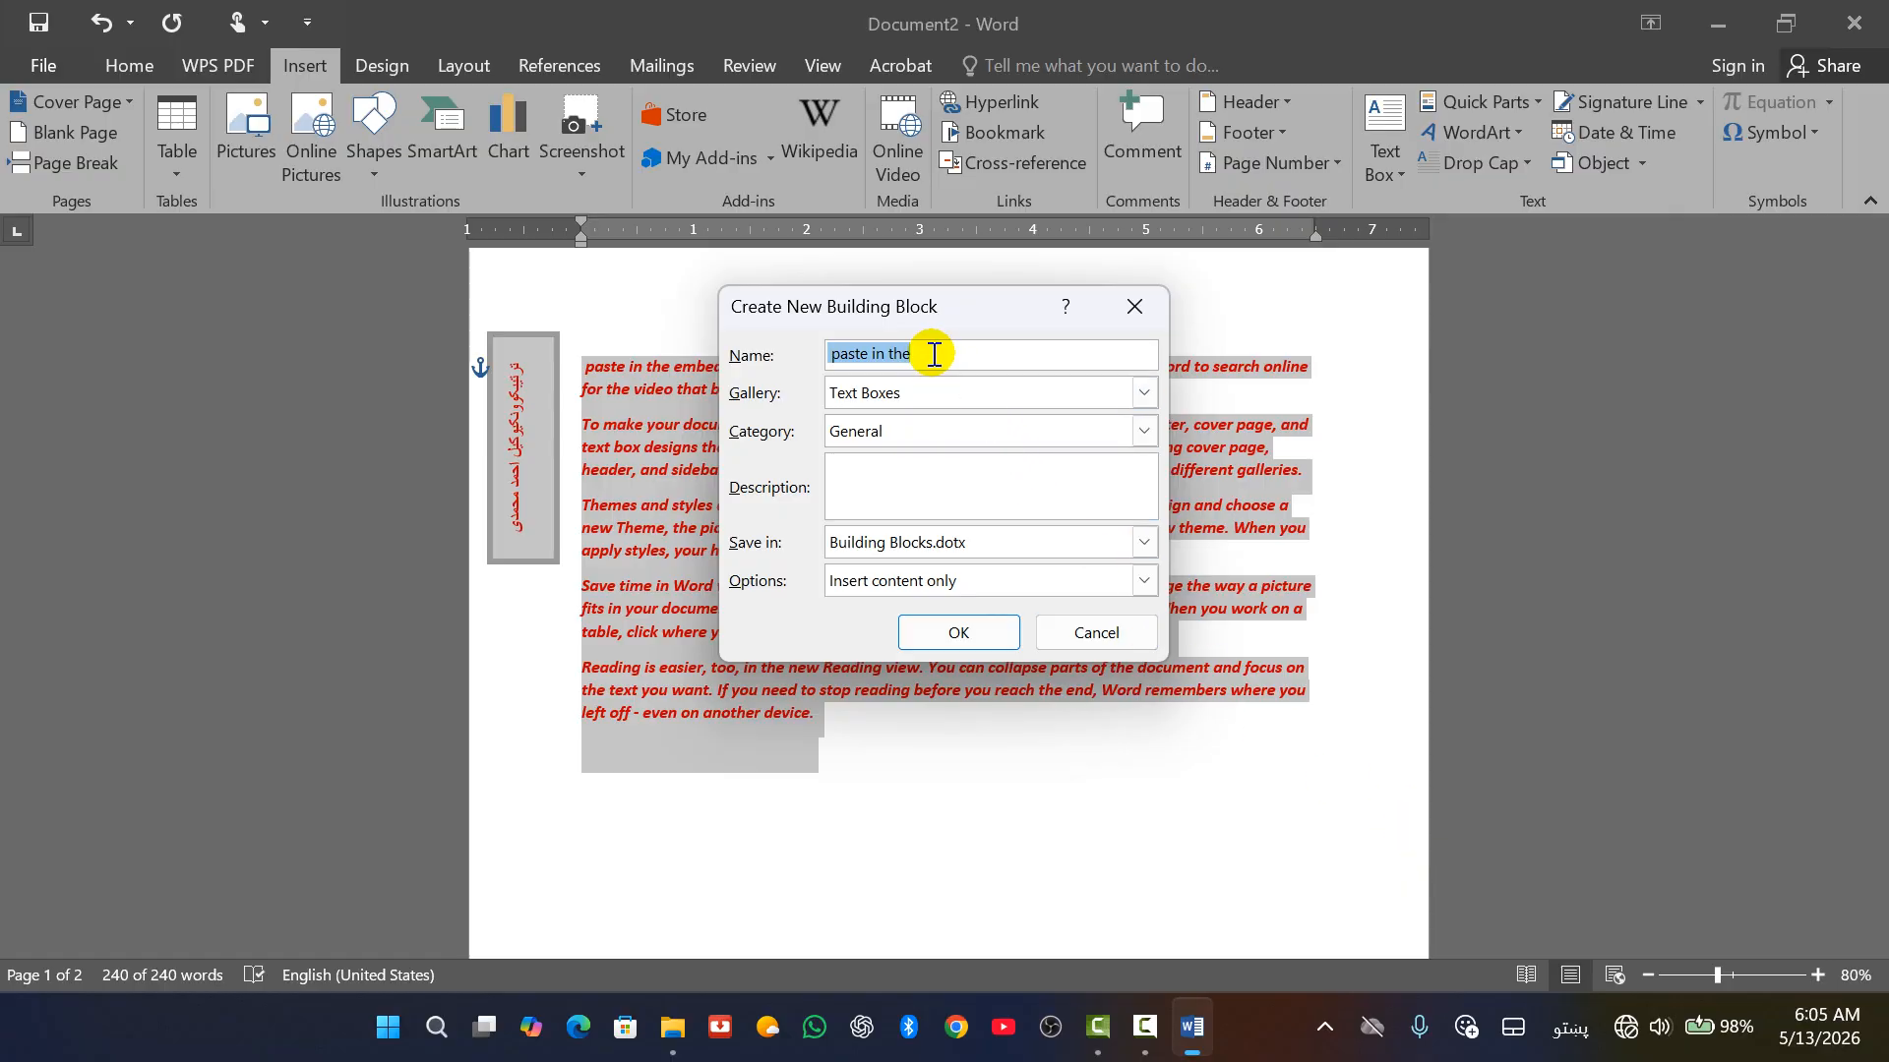
pyautogui.write('ق')
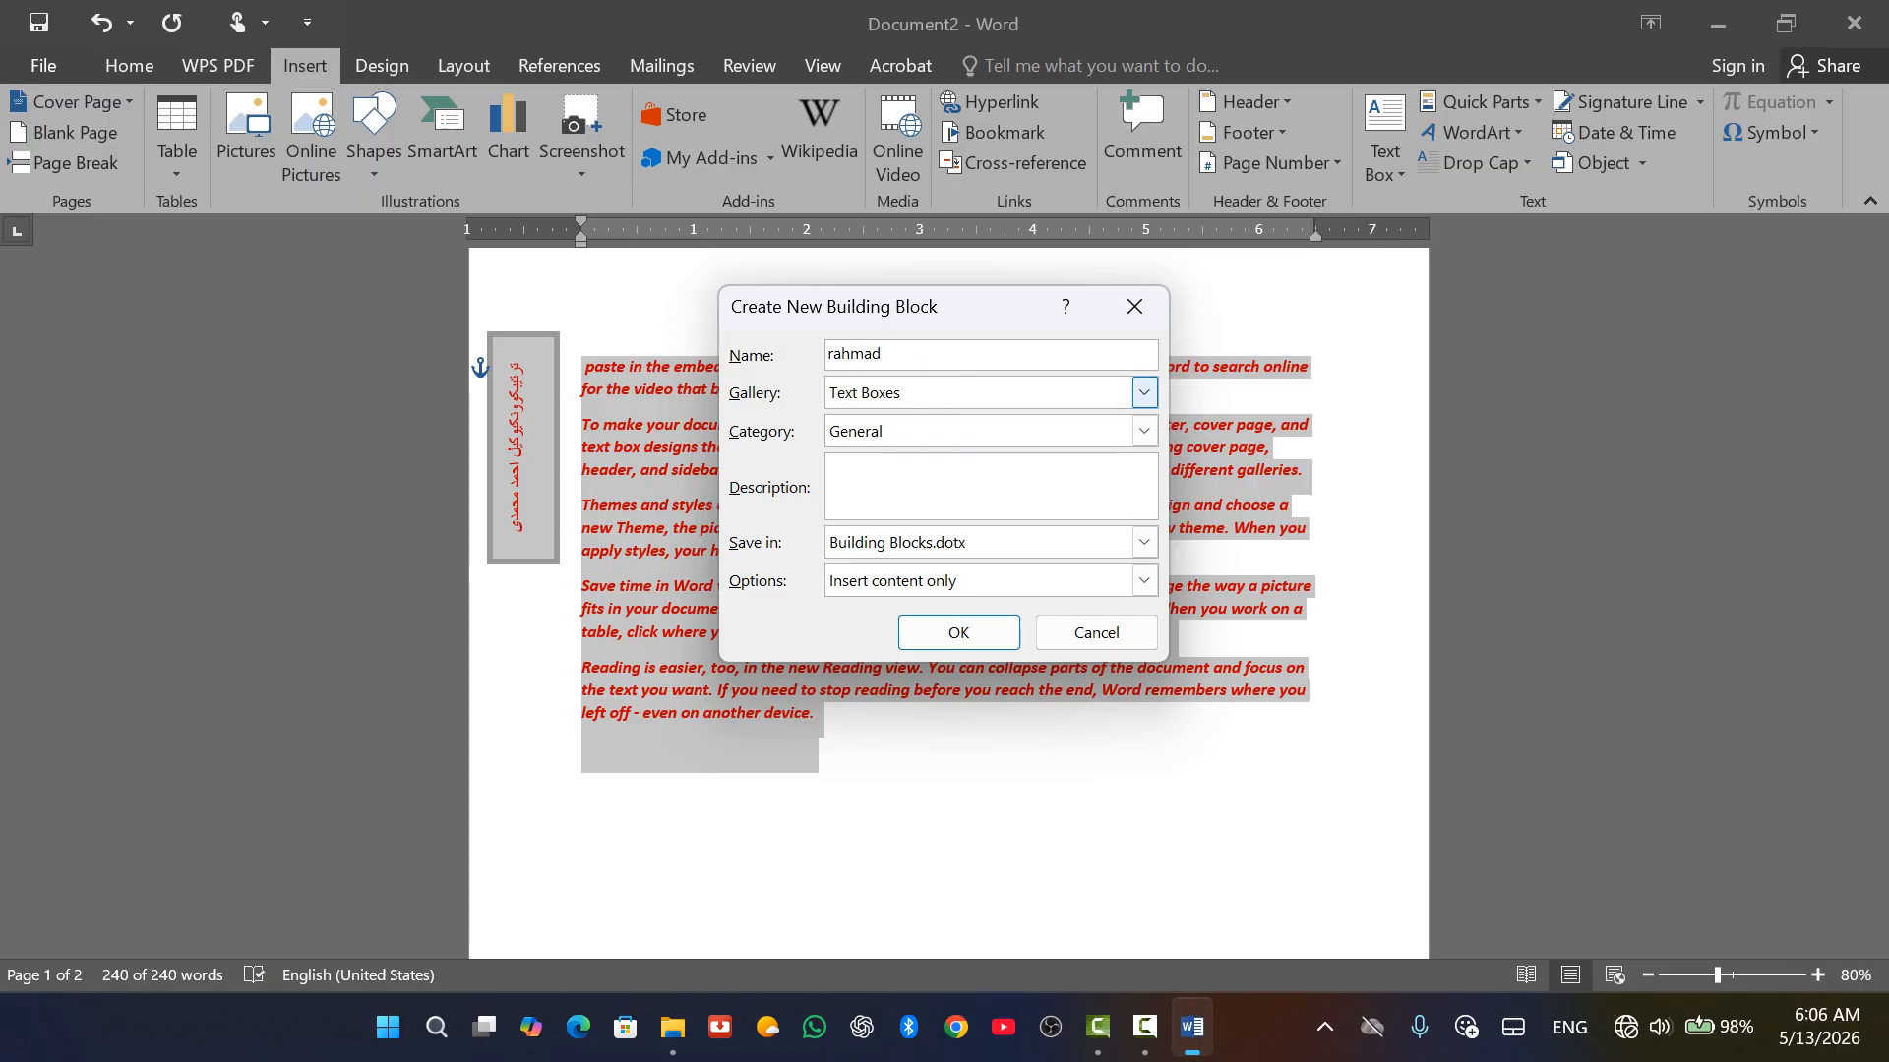
pyautogui.press('BackSpace')
pyautogui.click(954, 633)
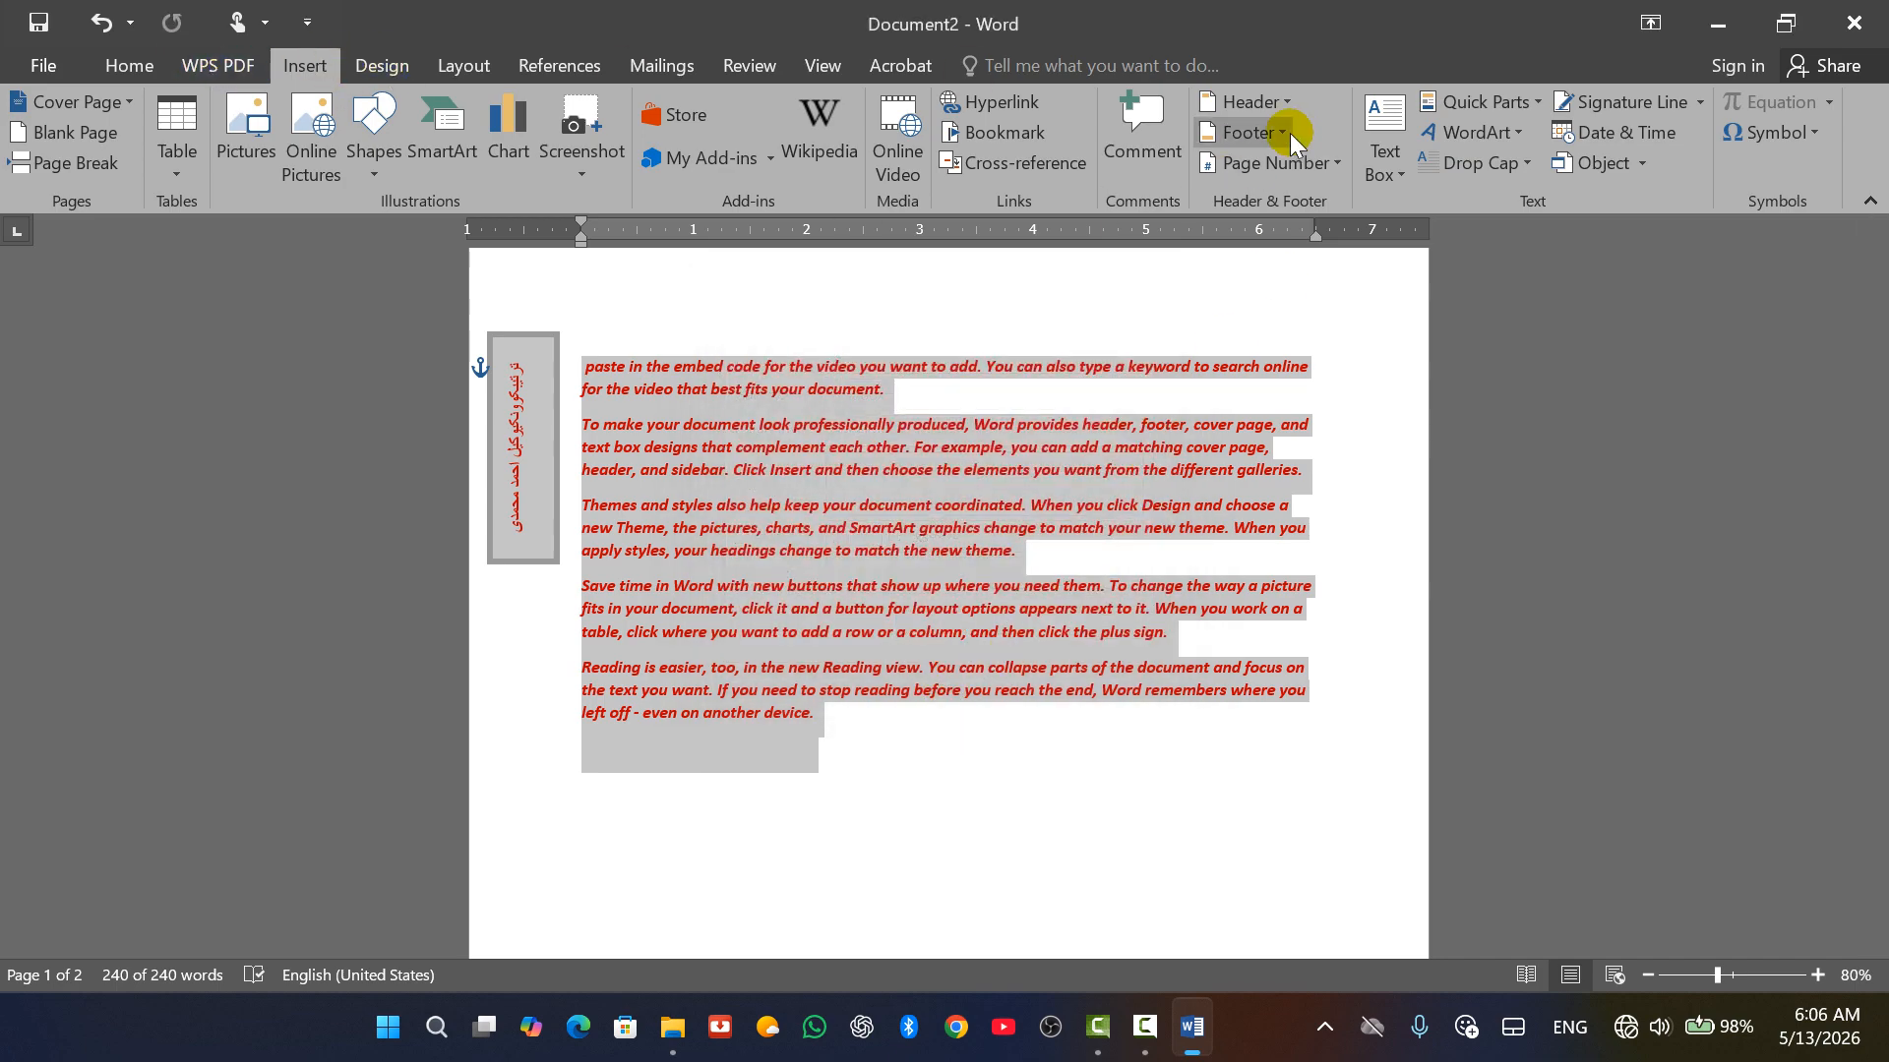
# Insert the newly saved building block from the General section of the text box gallery.
pyautogui.click(1420, 171)
pyautogui.click(1395, 164)
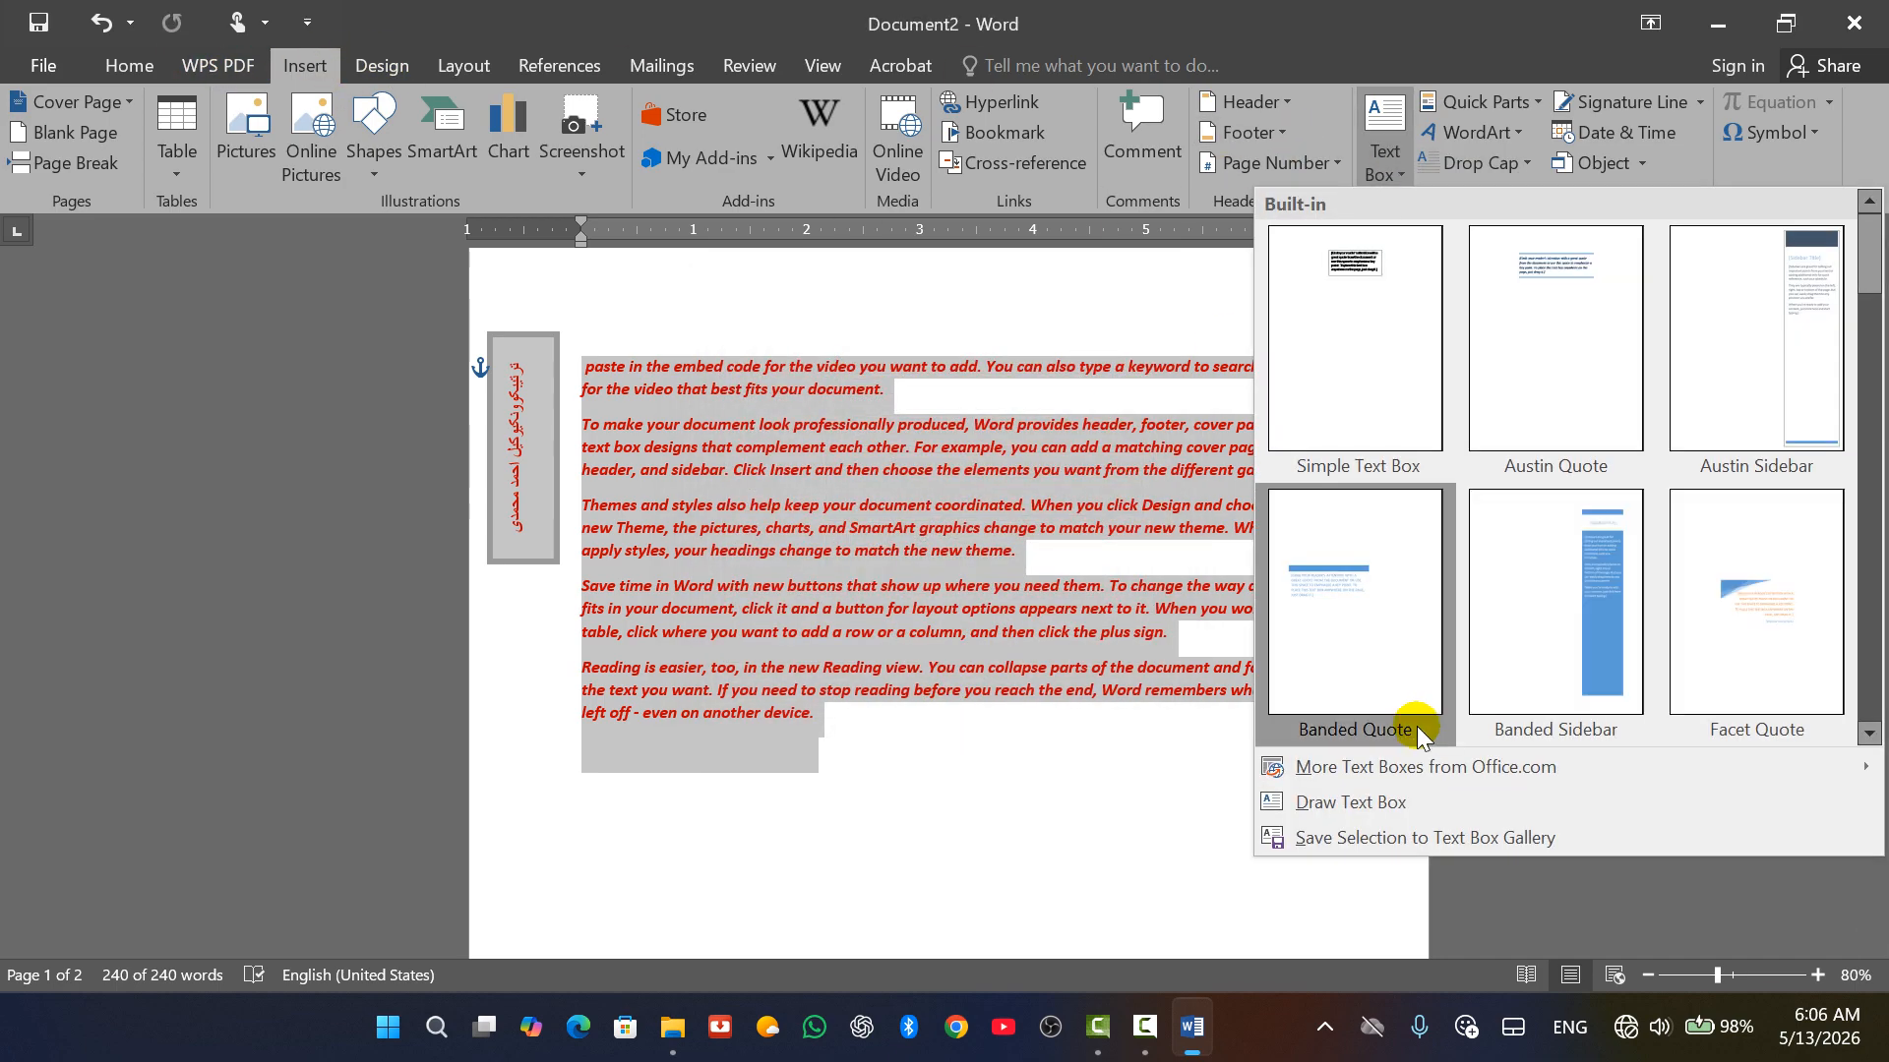
pyautogui.moveTo(1368, 782)
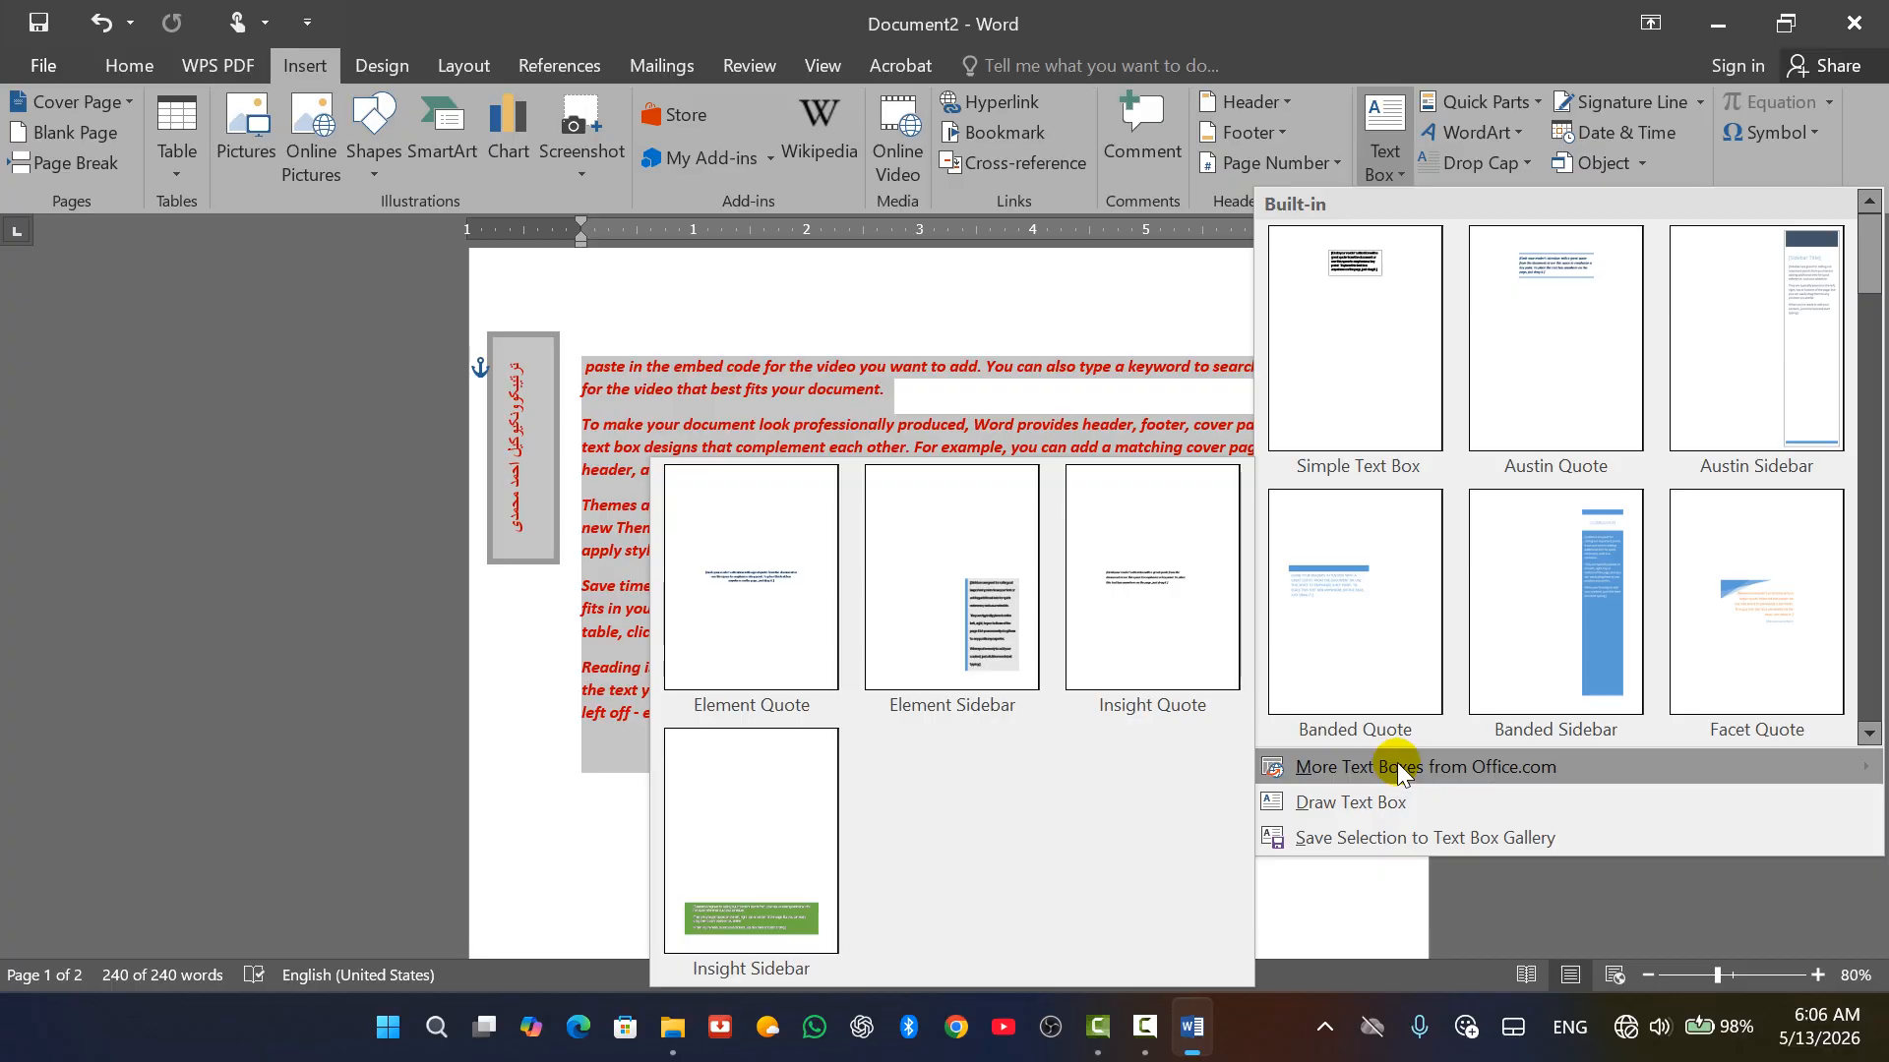
pyautogui.scroll(-5, 1529, 629)
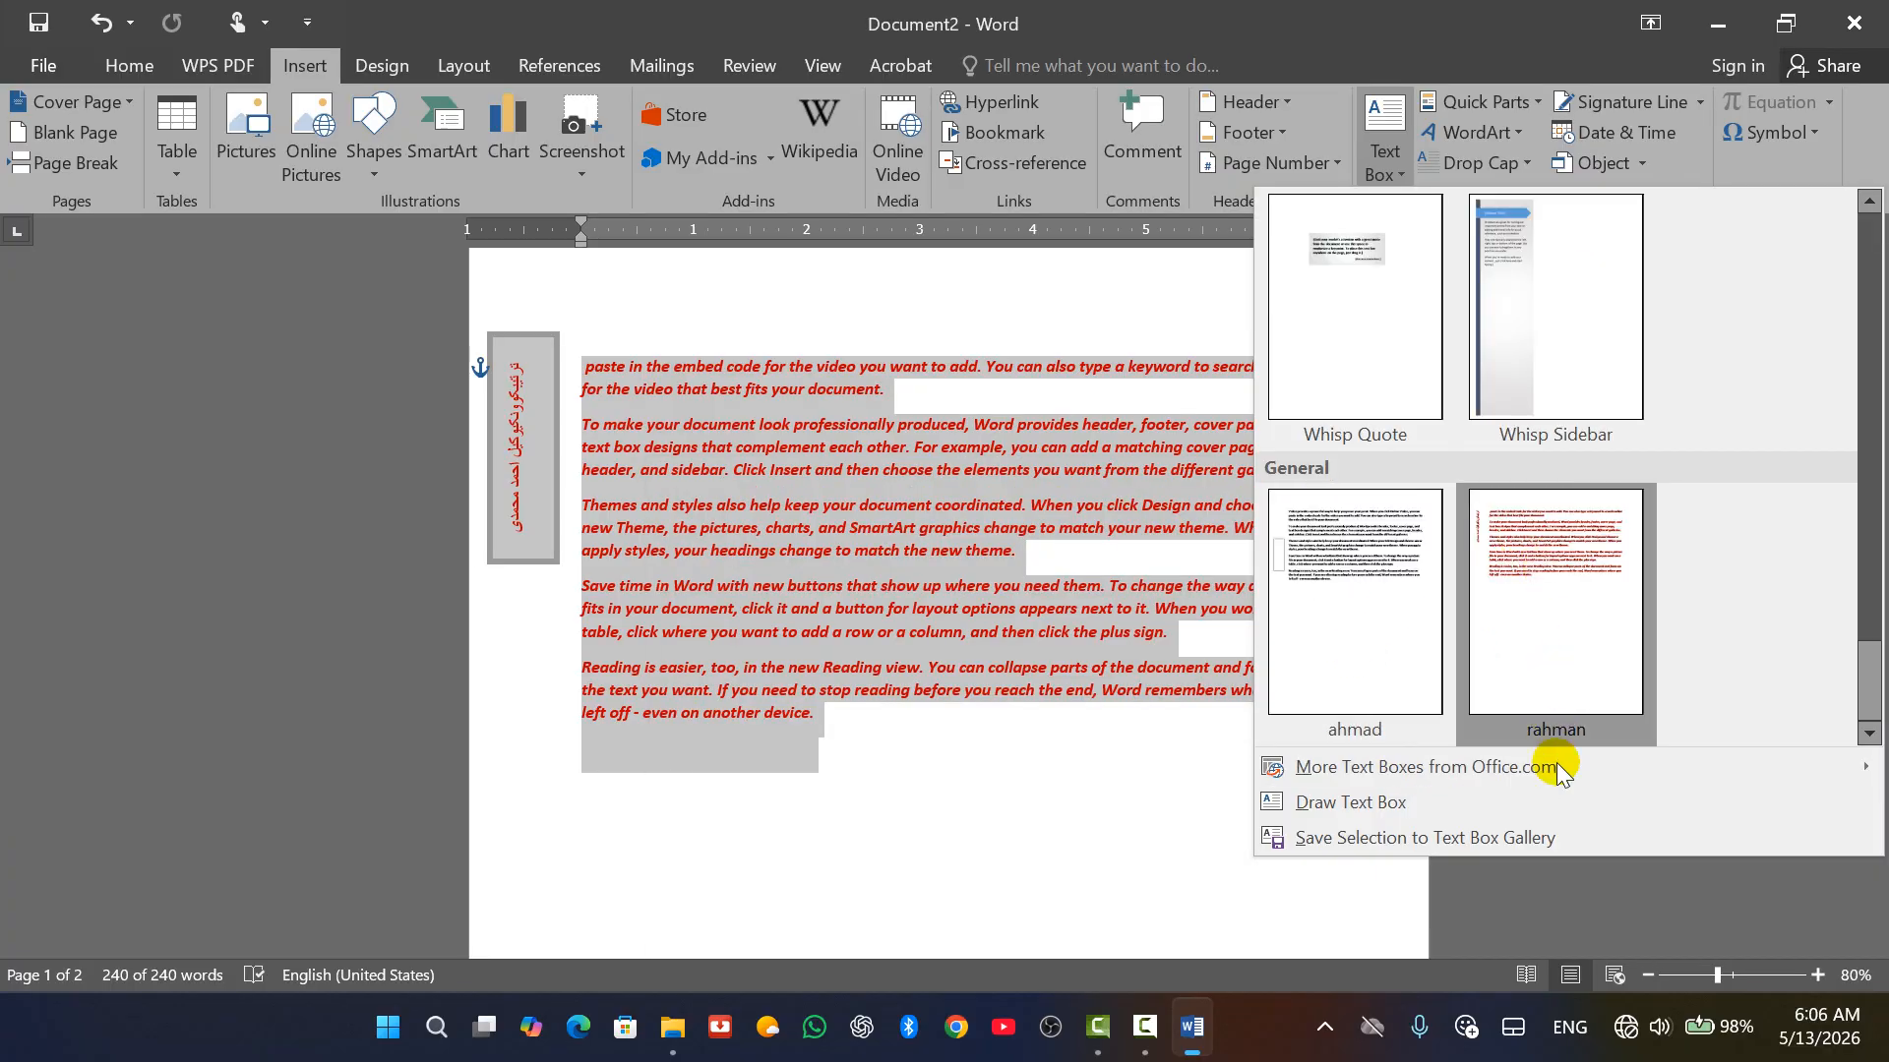
pyautogui.click(1540, 541)
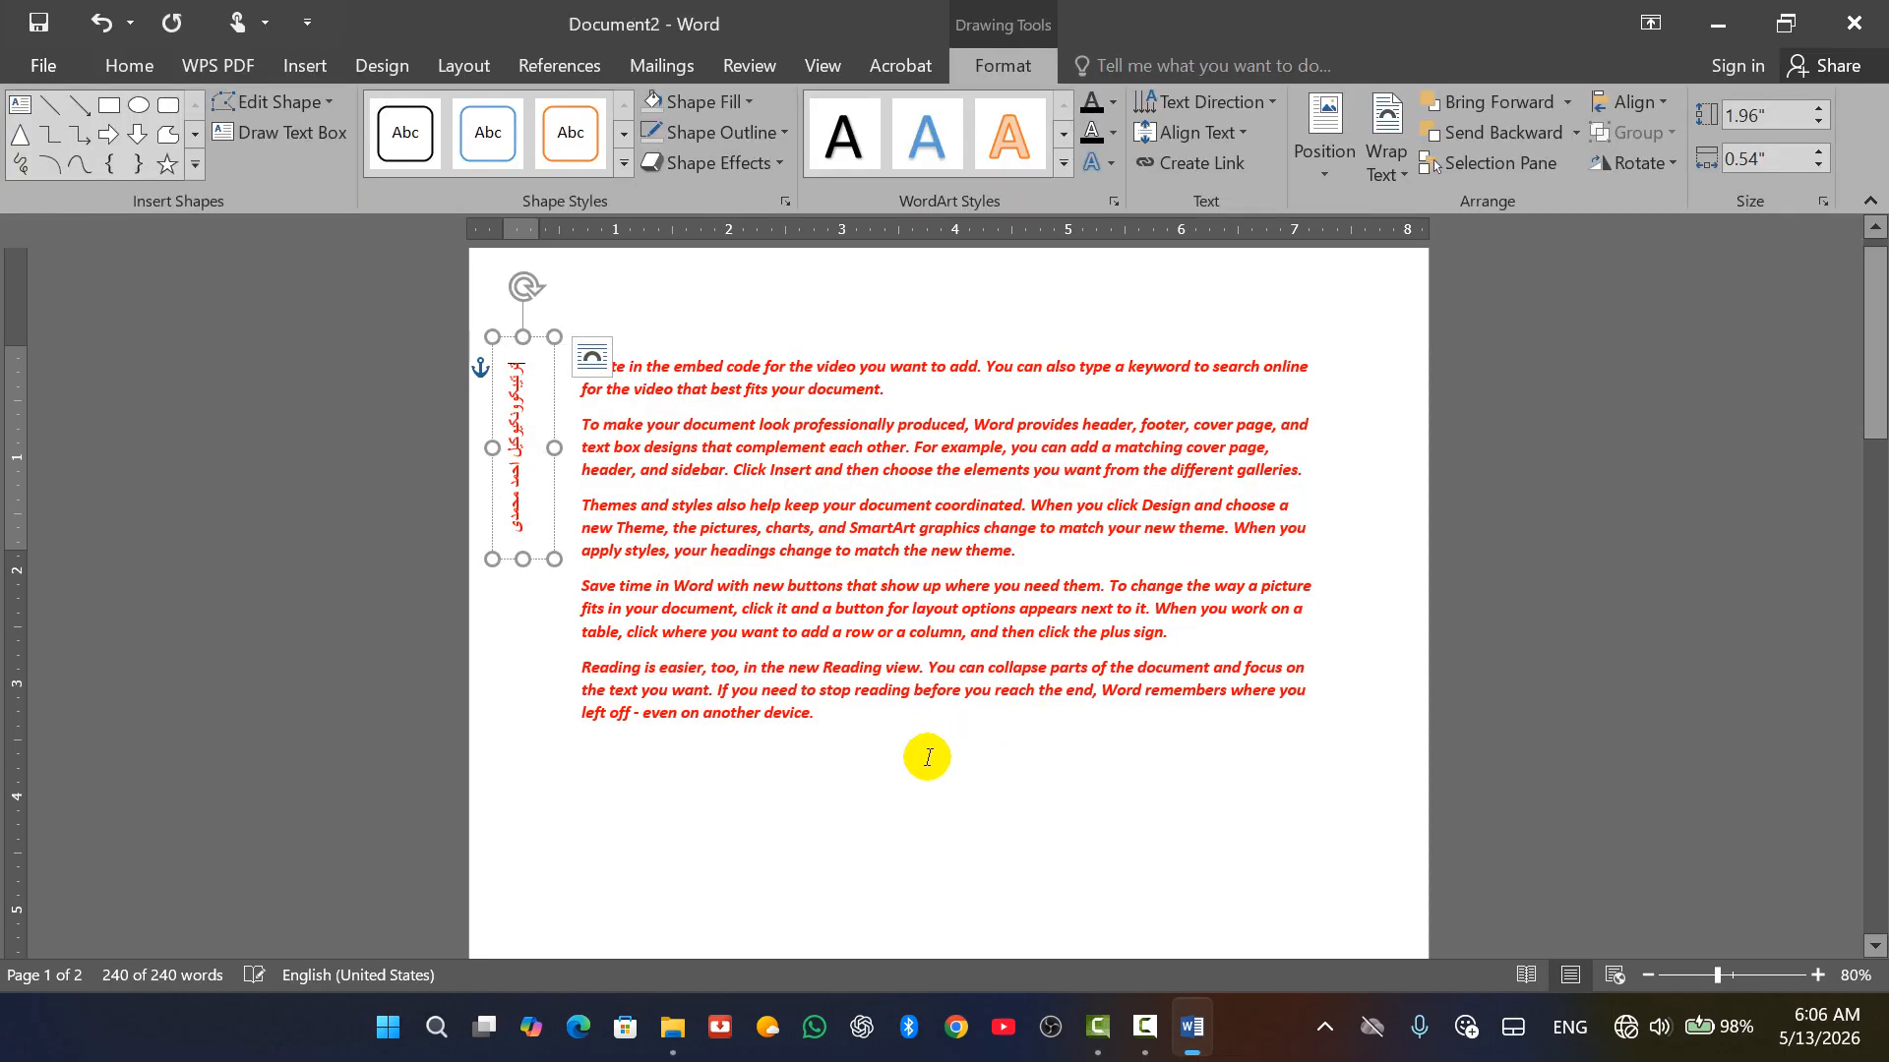
pyautogui.scroll(-16, 928, 757)
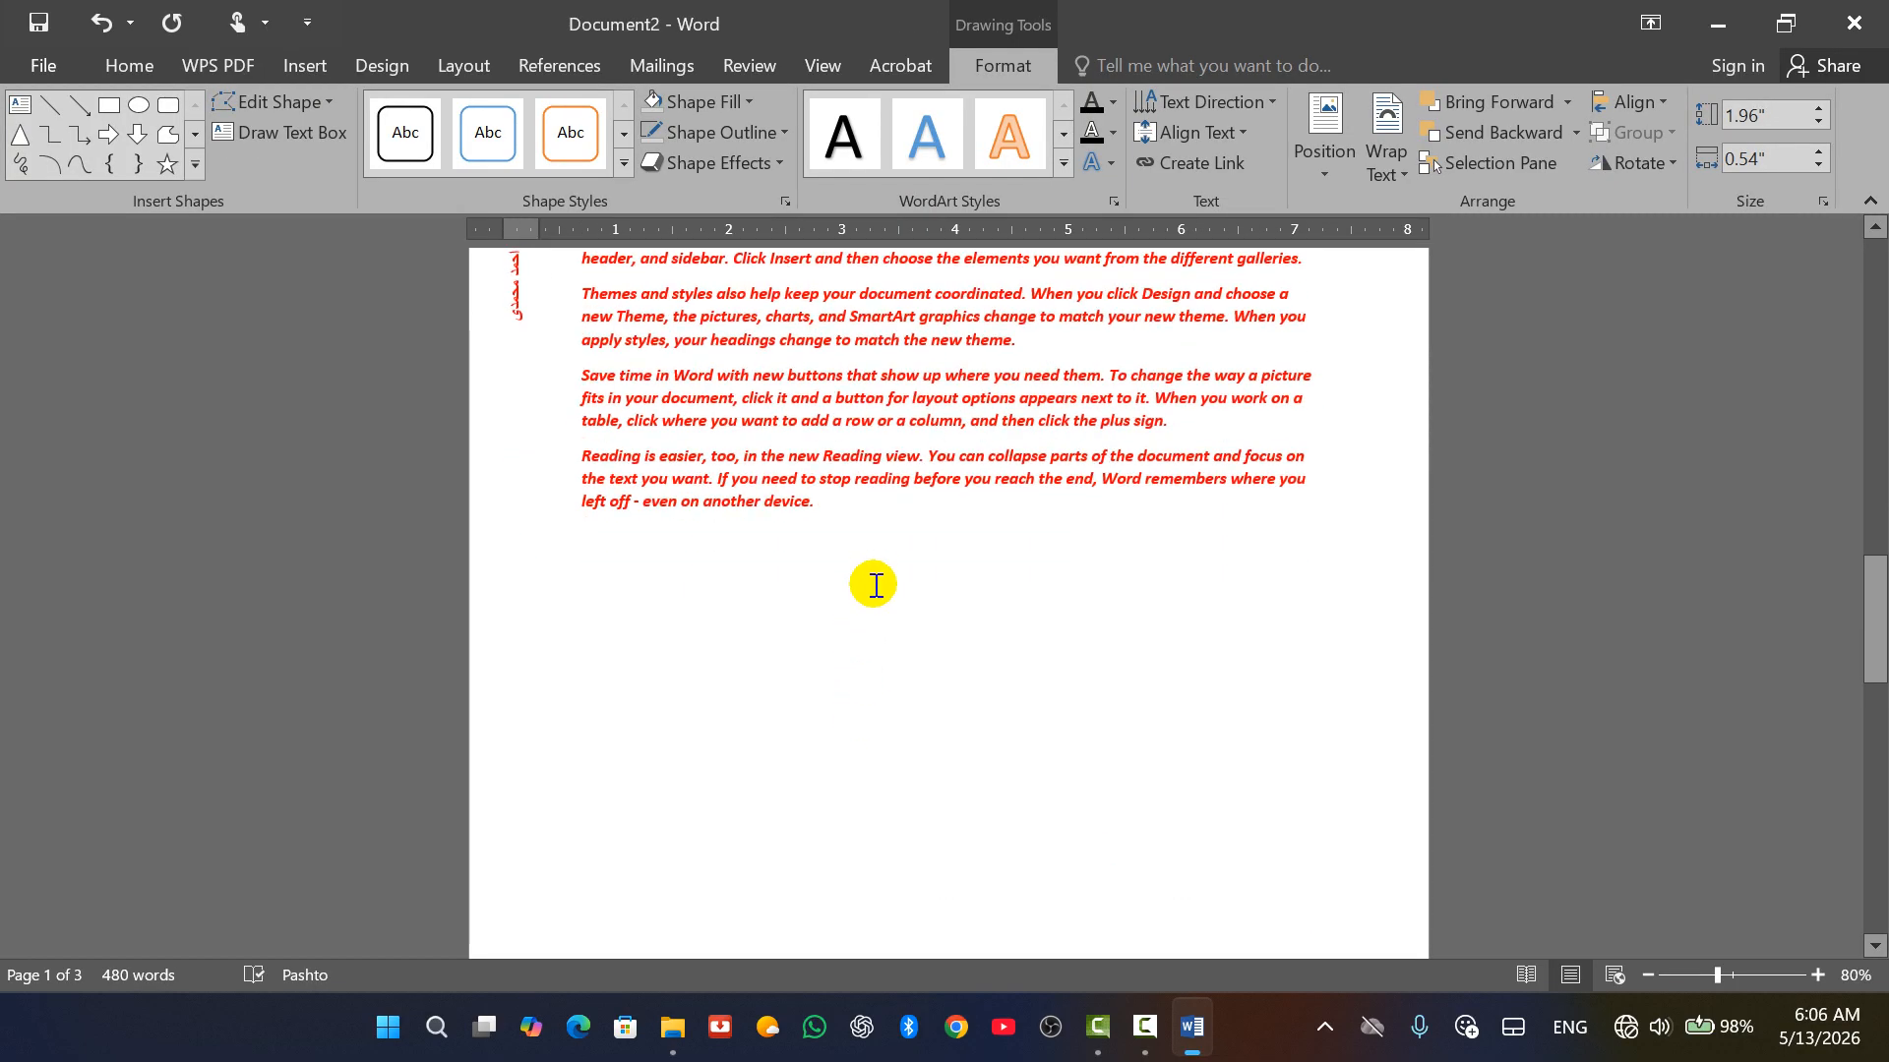
# Insert the saved red-text building block once more, in the empty paragraph at the end of the second page's text.
pyautogui.click(836, 614)
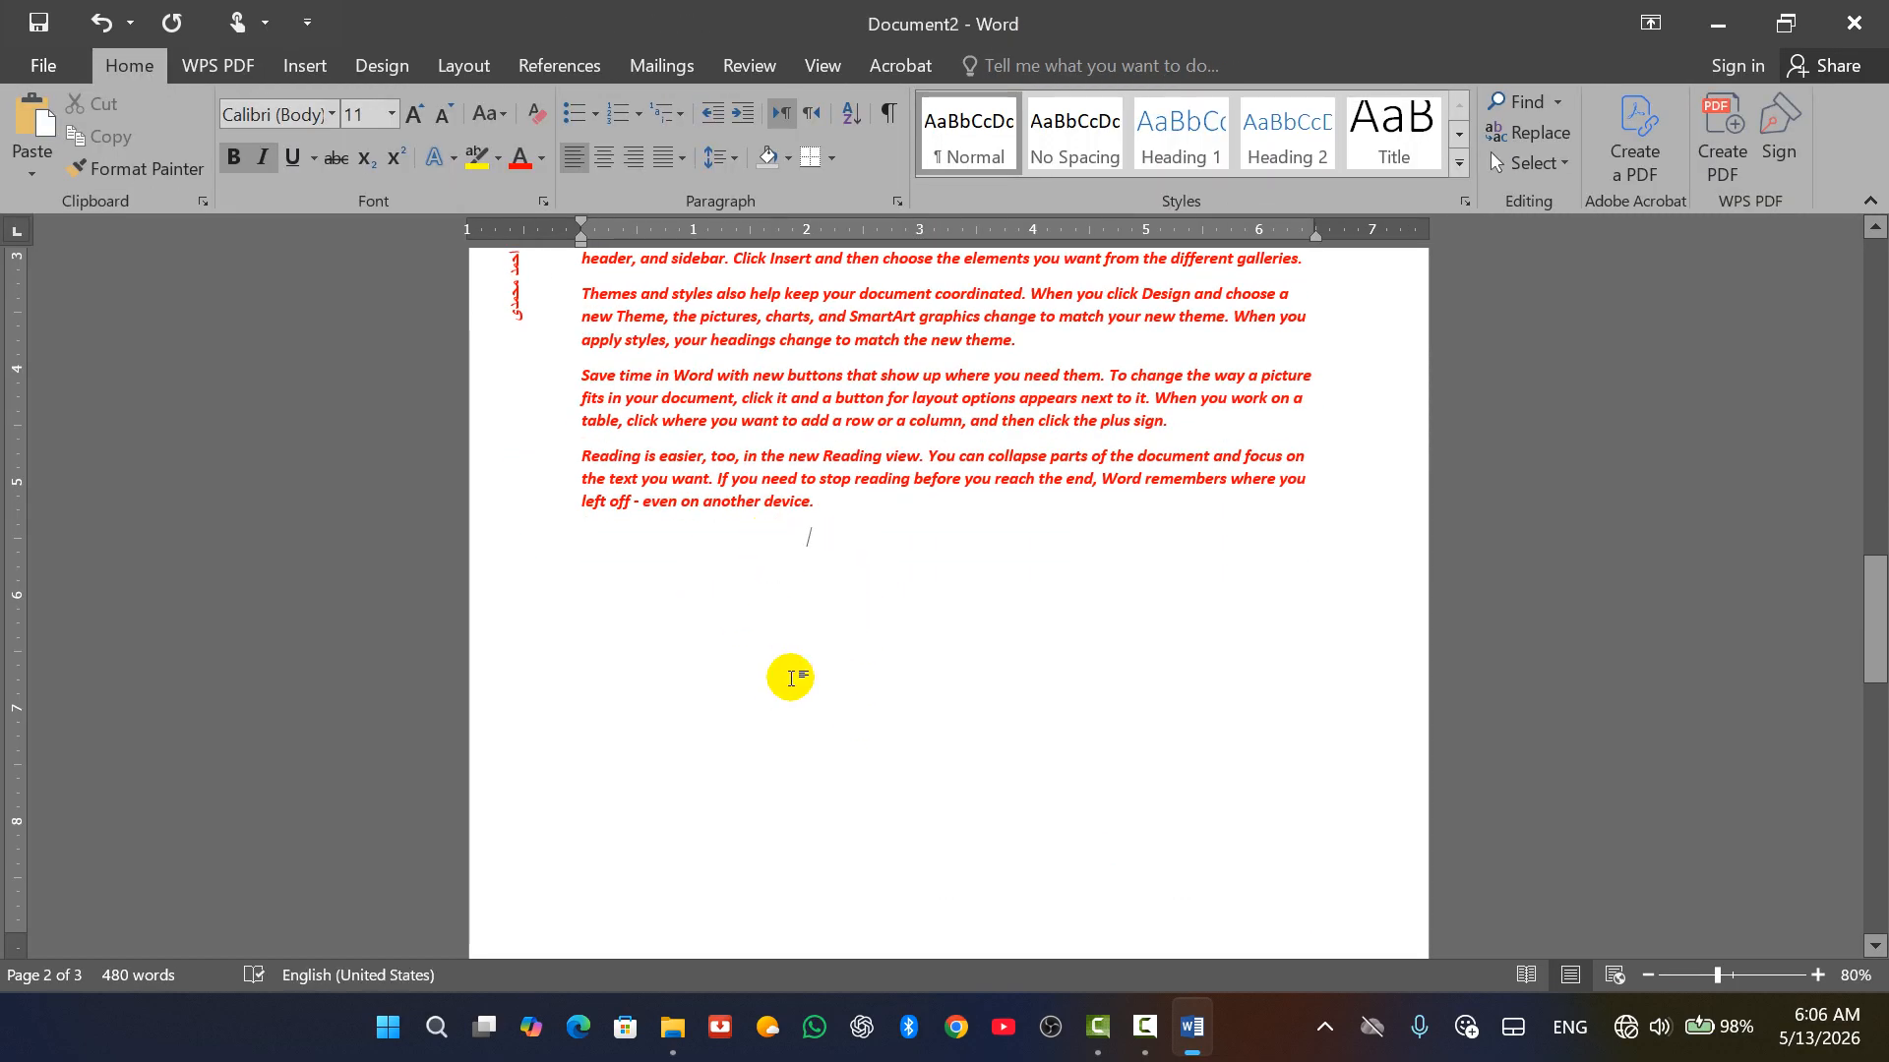
pyautogui.click(304, 67)
pyautogui.click(1384, 138)
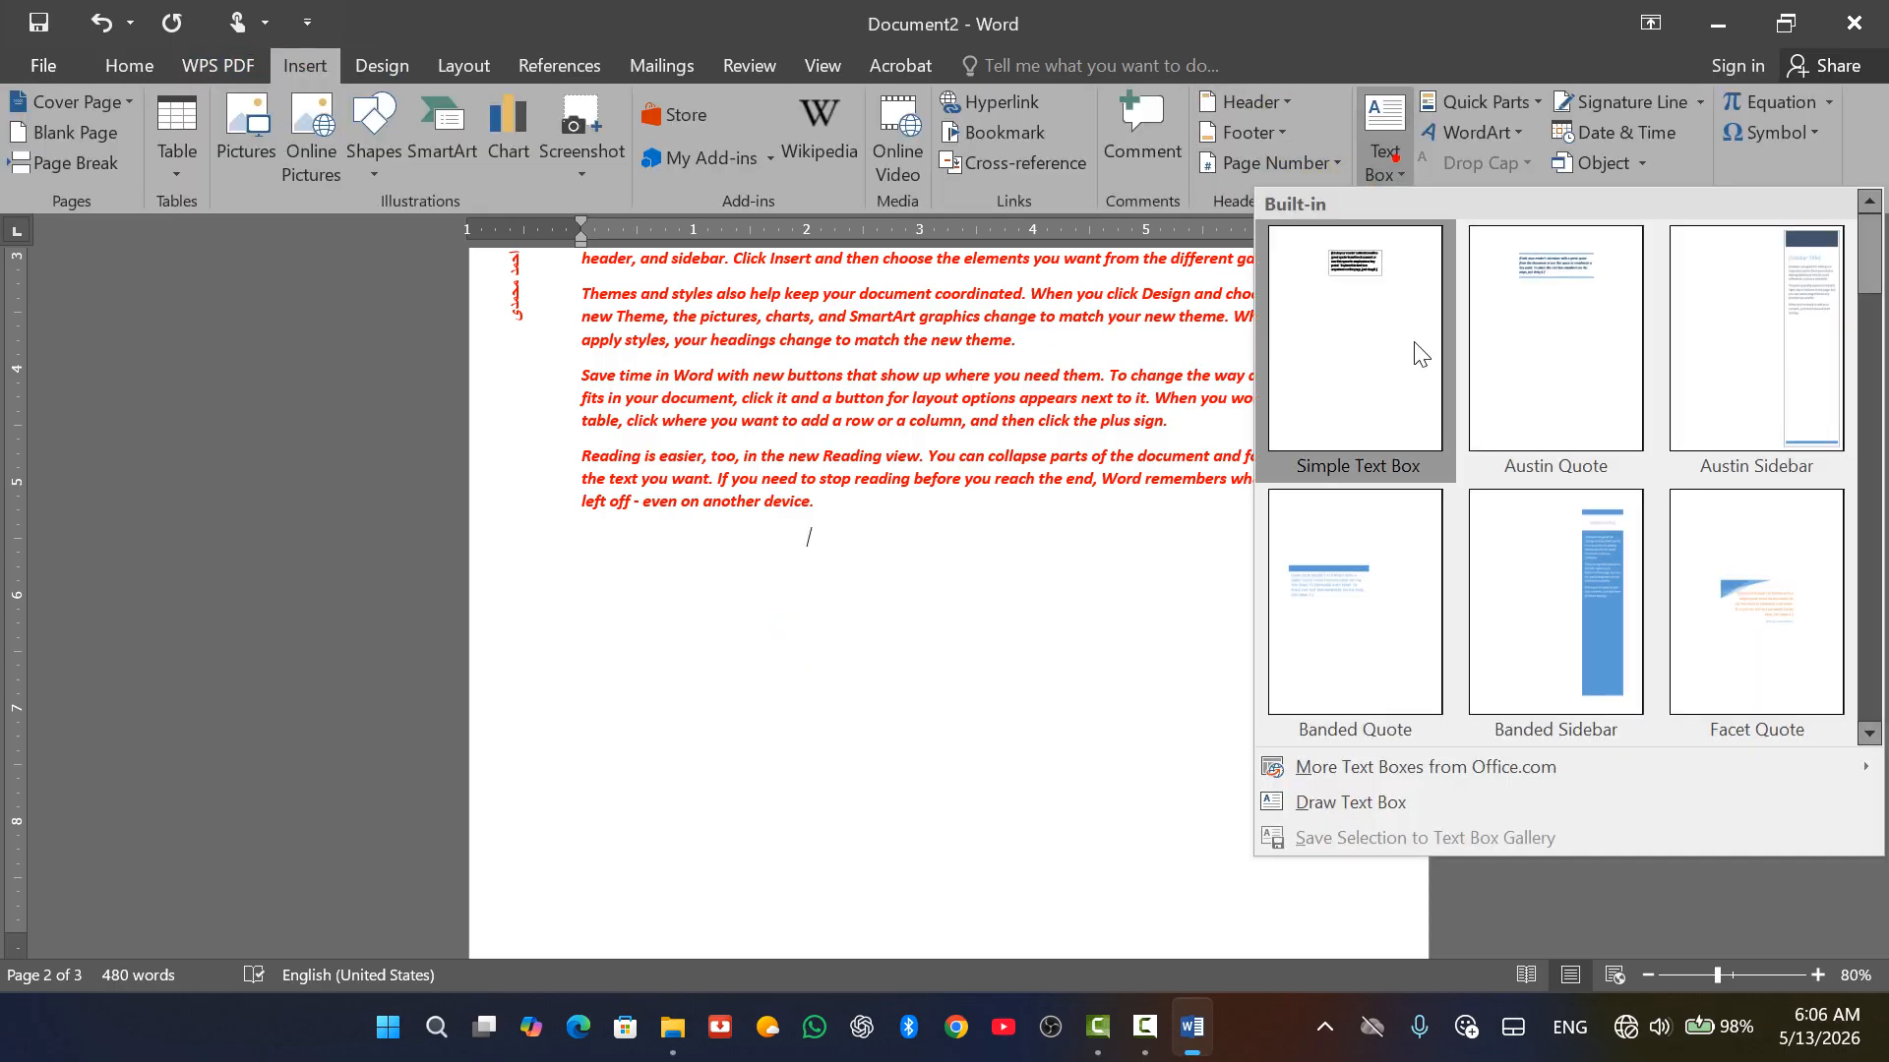
pyautogui.scroll(-5, 1574, 639)
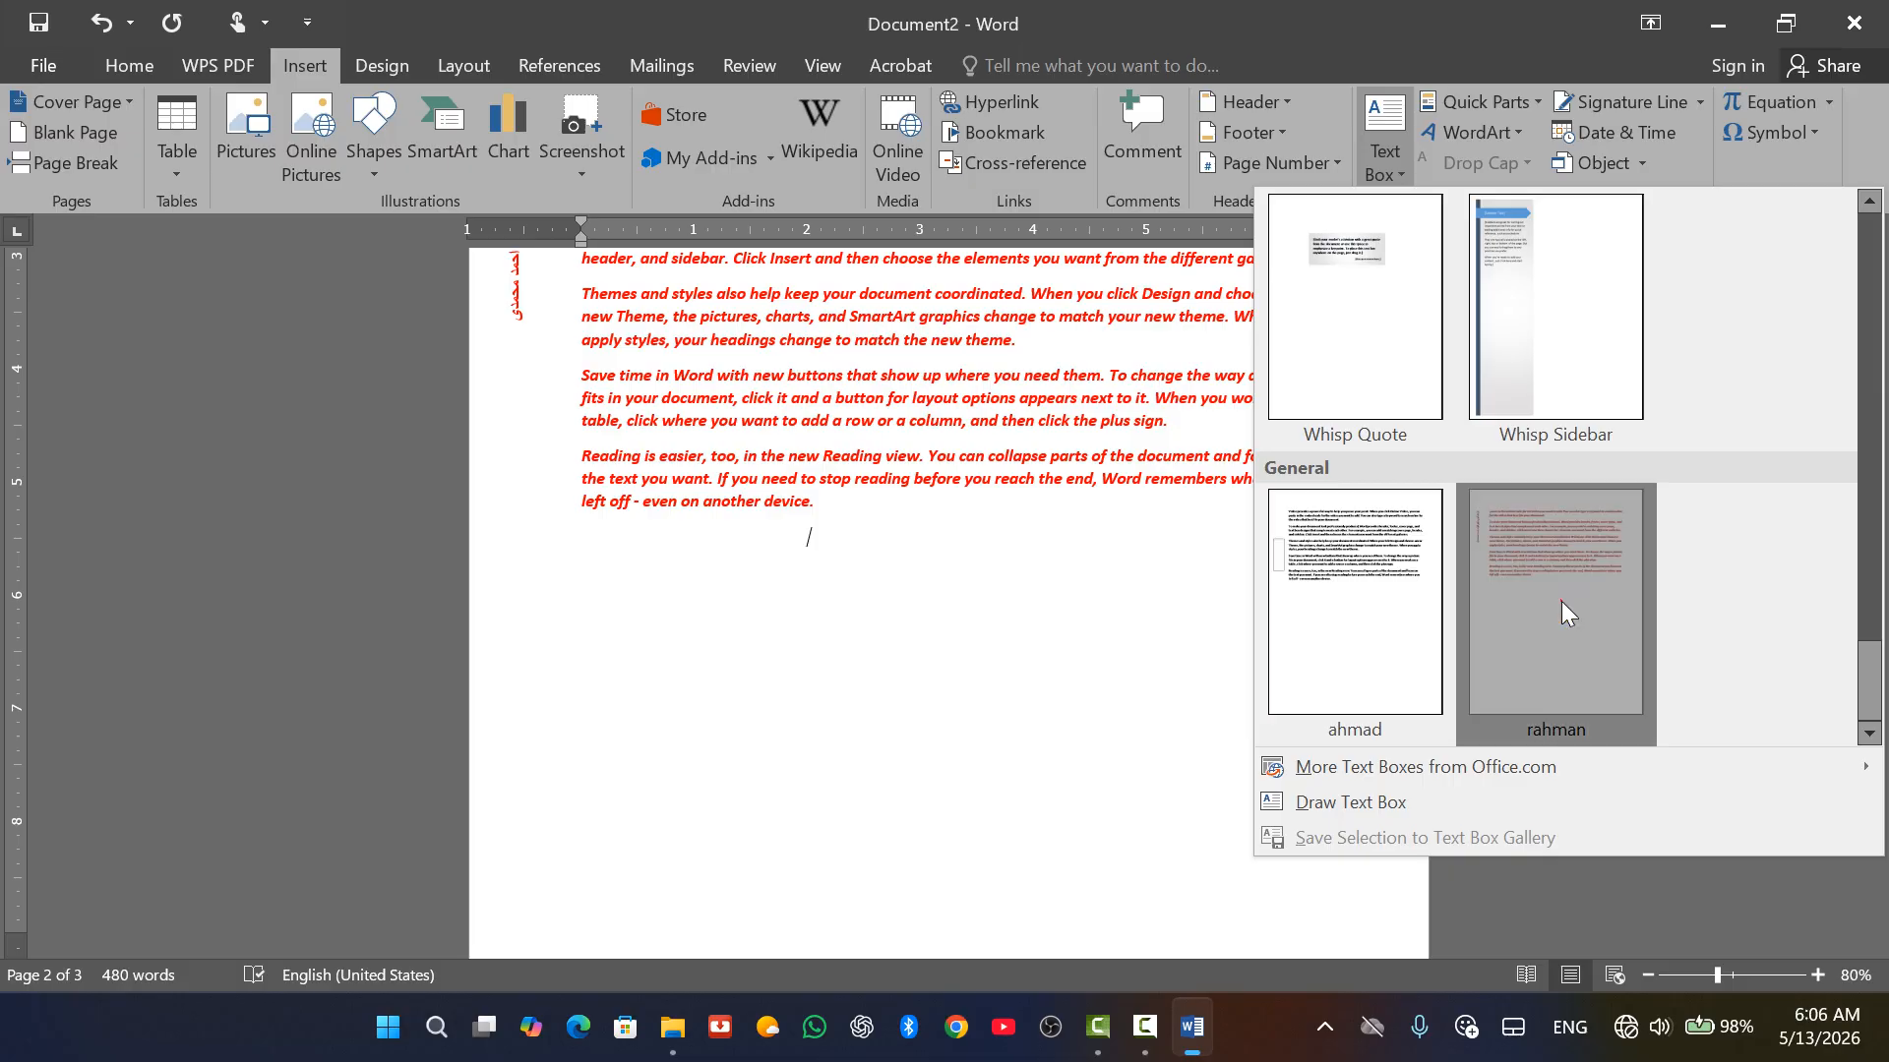
pyautogui.click(1561, 601)
pyautogui.scroll(-5, 705, 629)
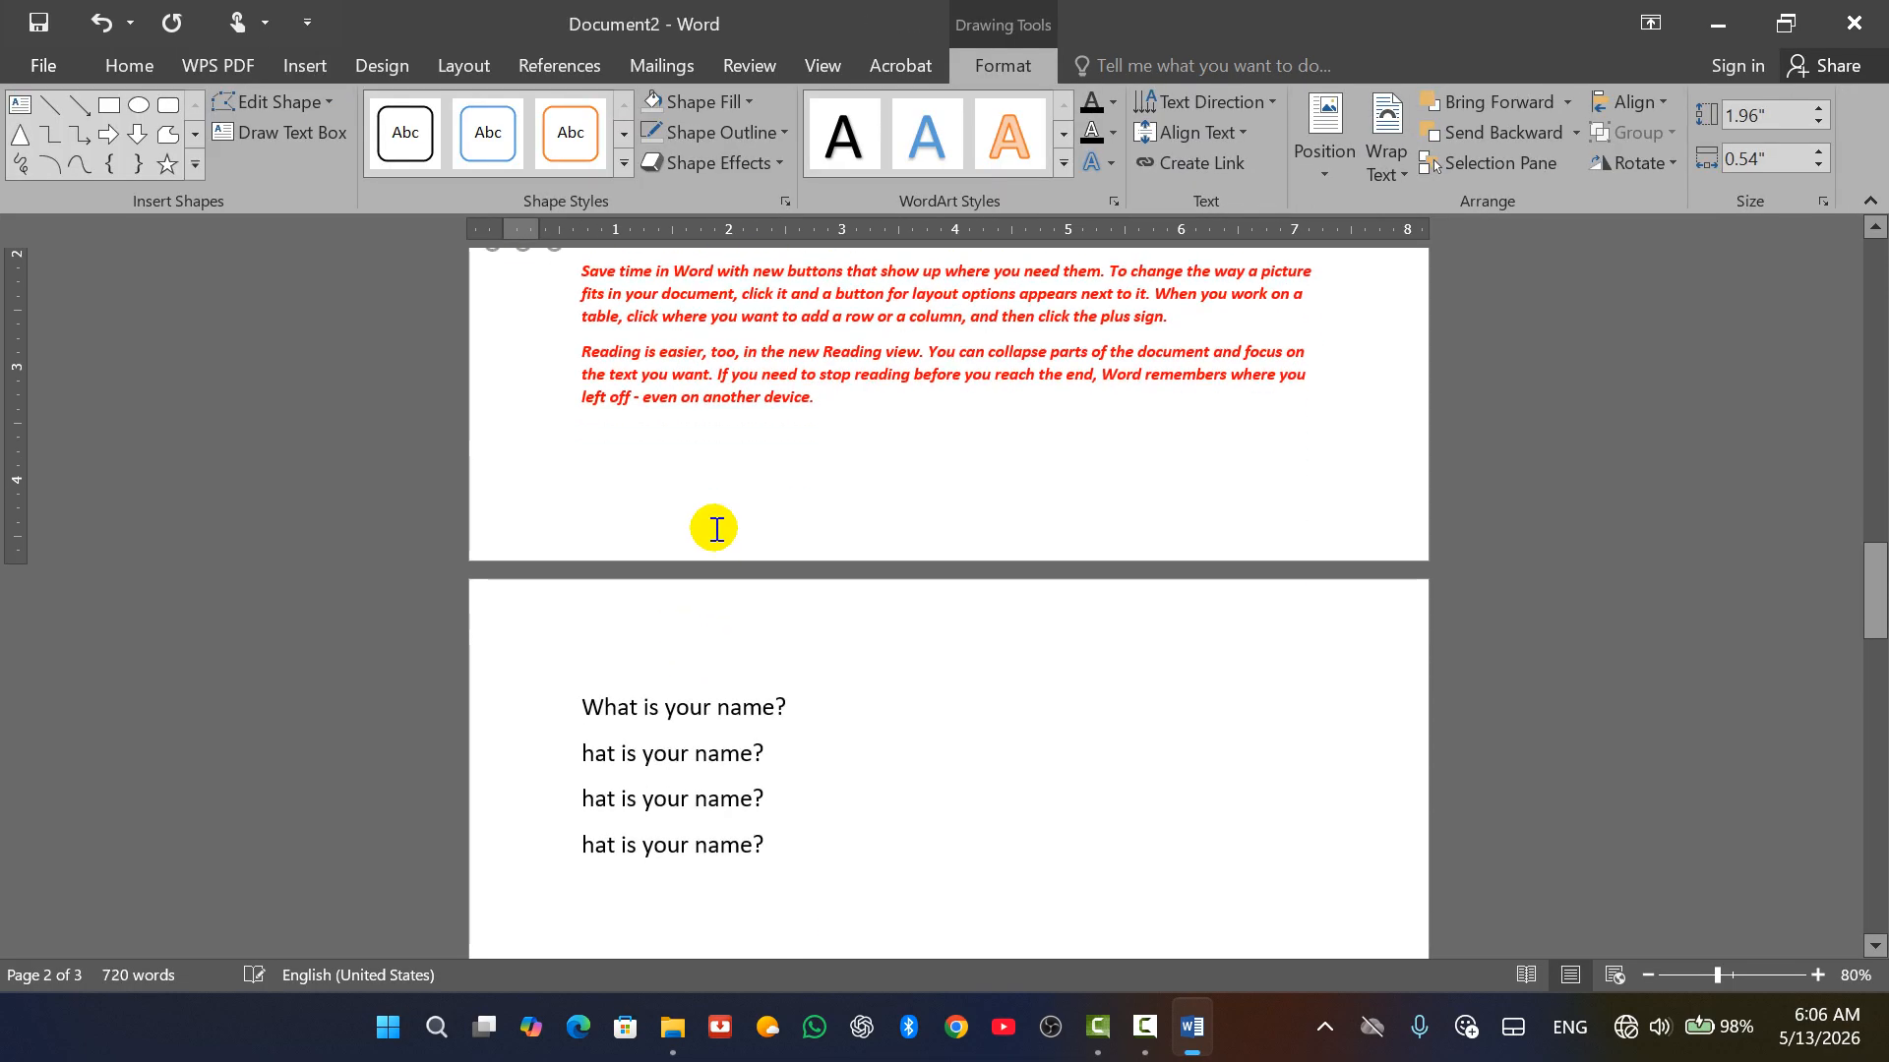
# Undo both insertions of the saved building block.
pyautogui.hotkey('ctrl', 'z')
pyautogui.hotkey('ctrl', 'z')
pyautogui.scroll(15, 767, 474)
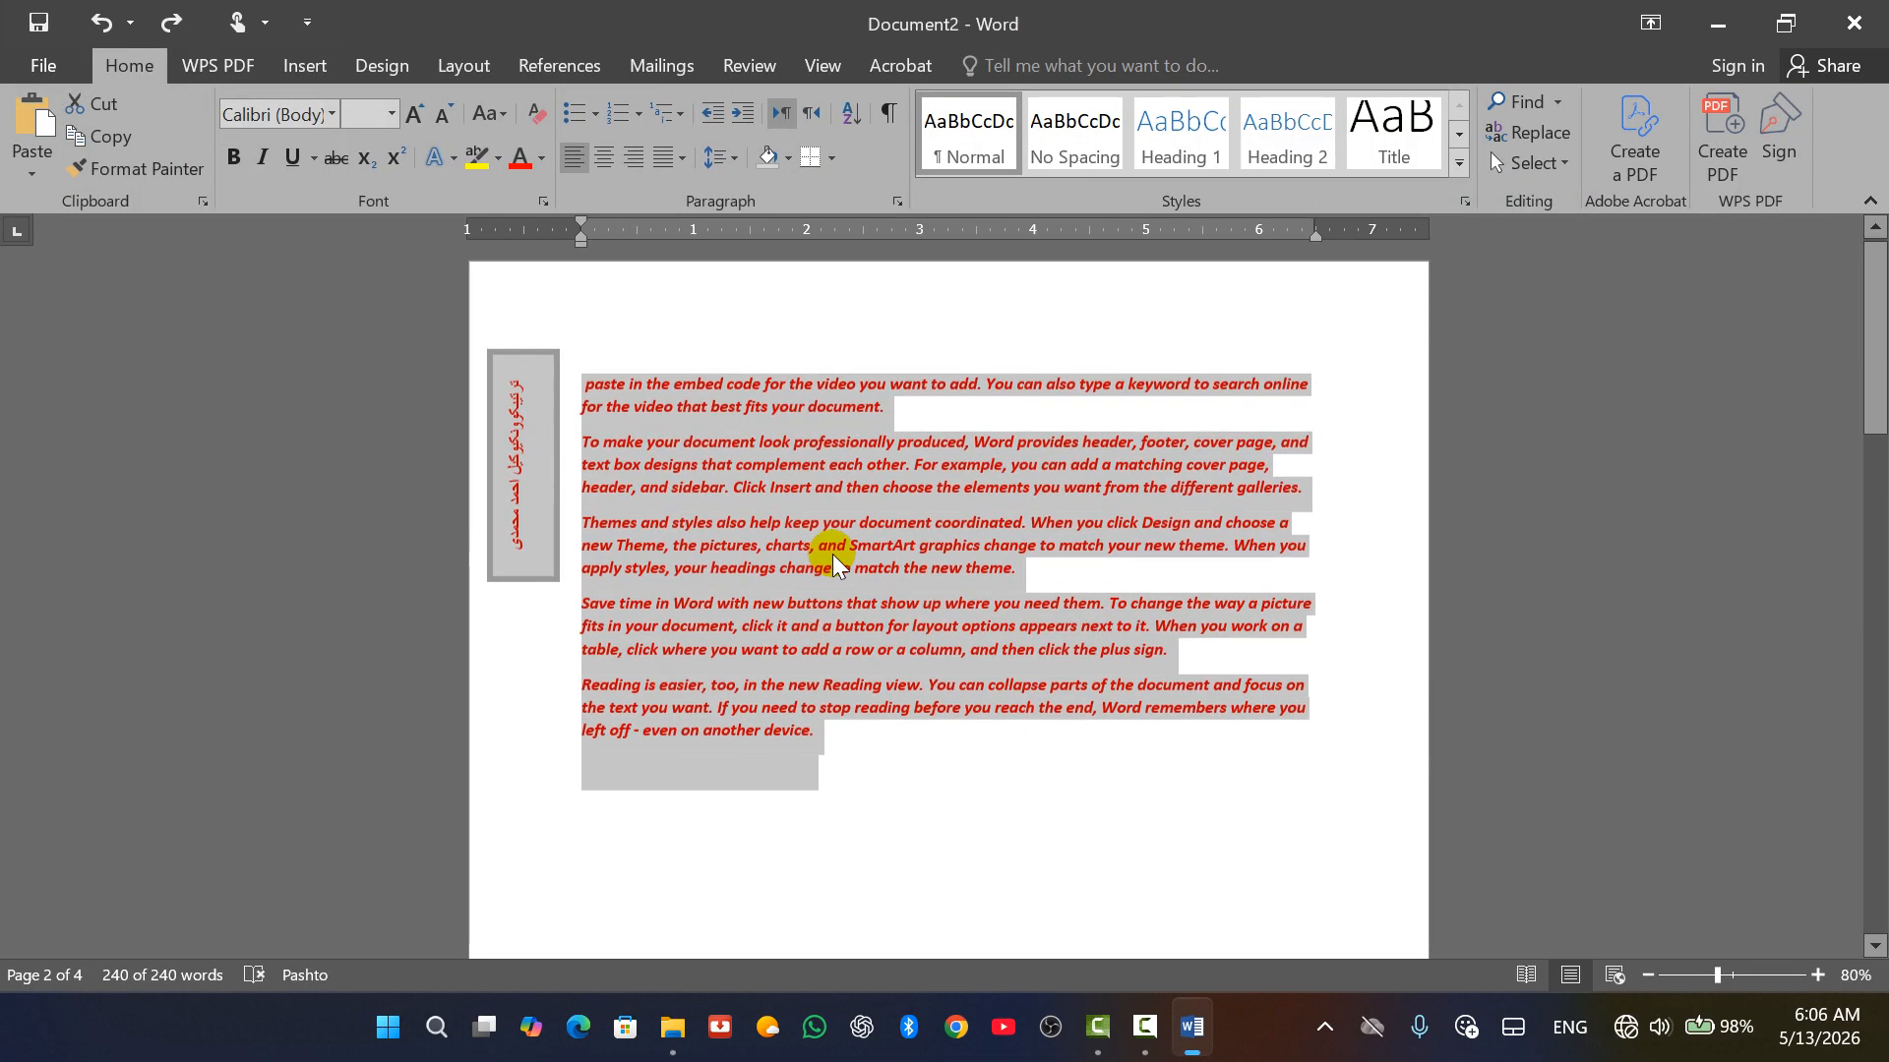
pyautogui.scroll(1, 832, 554)
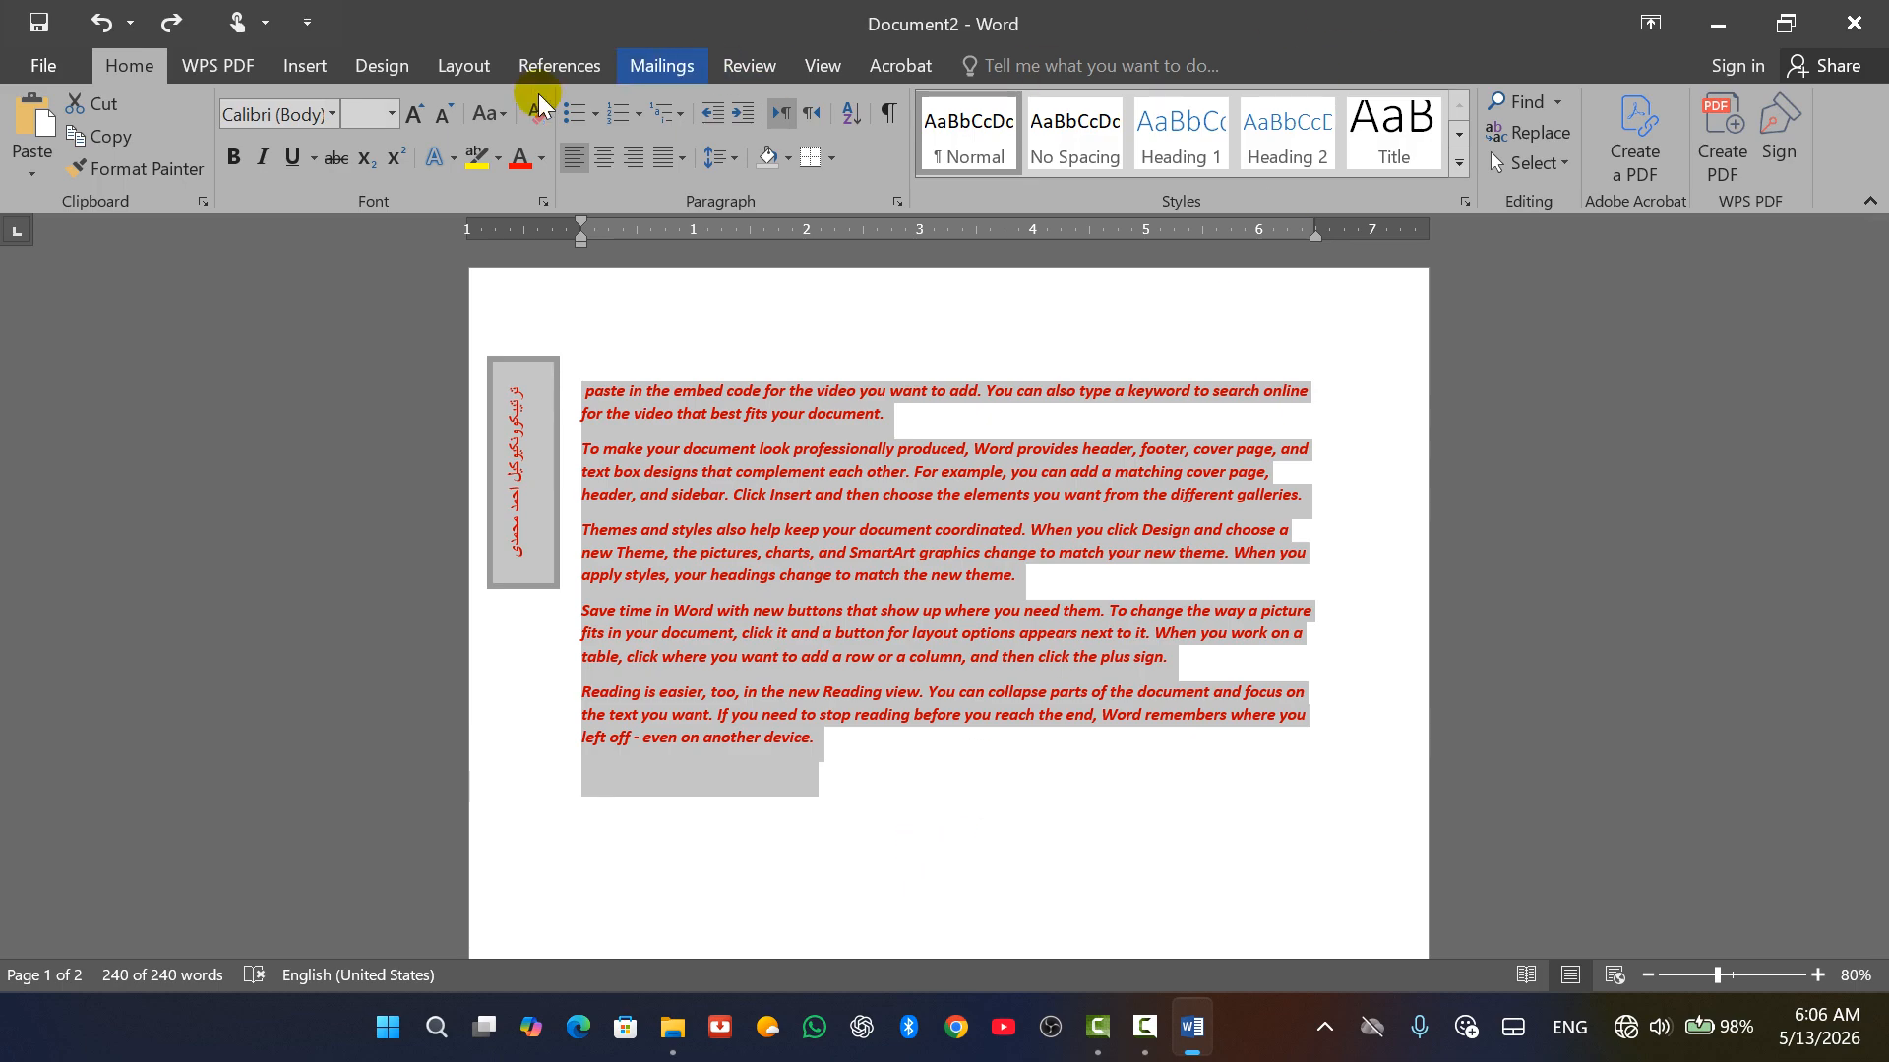
pyautogui.click(289, 75)
pyautogui.click(1384, 147)
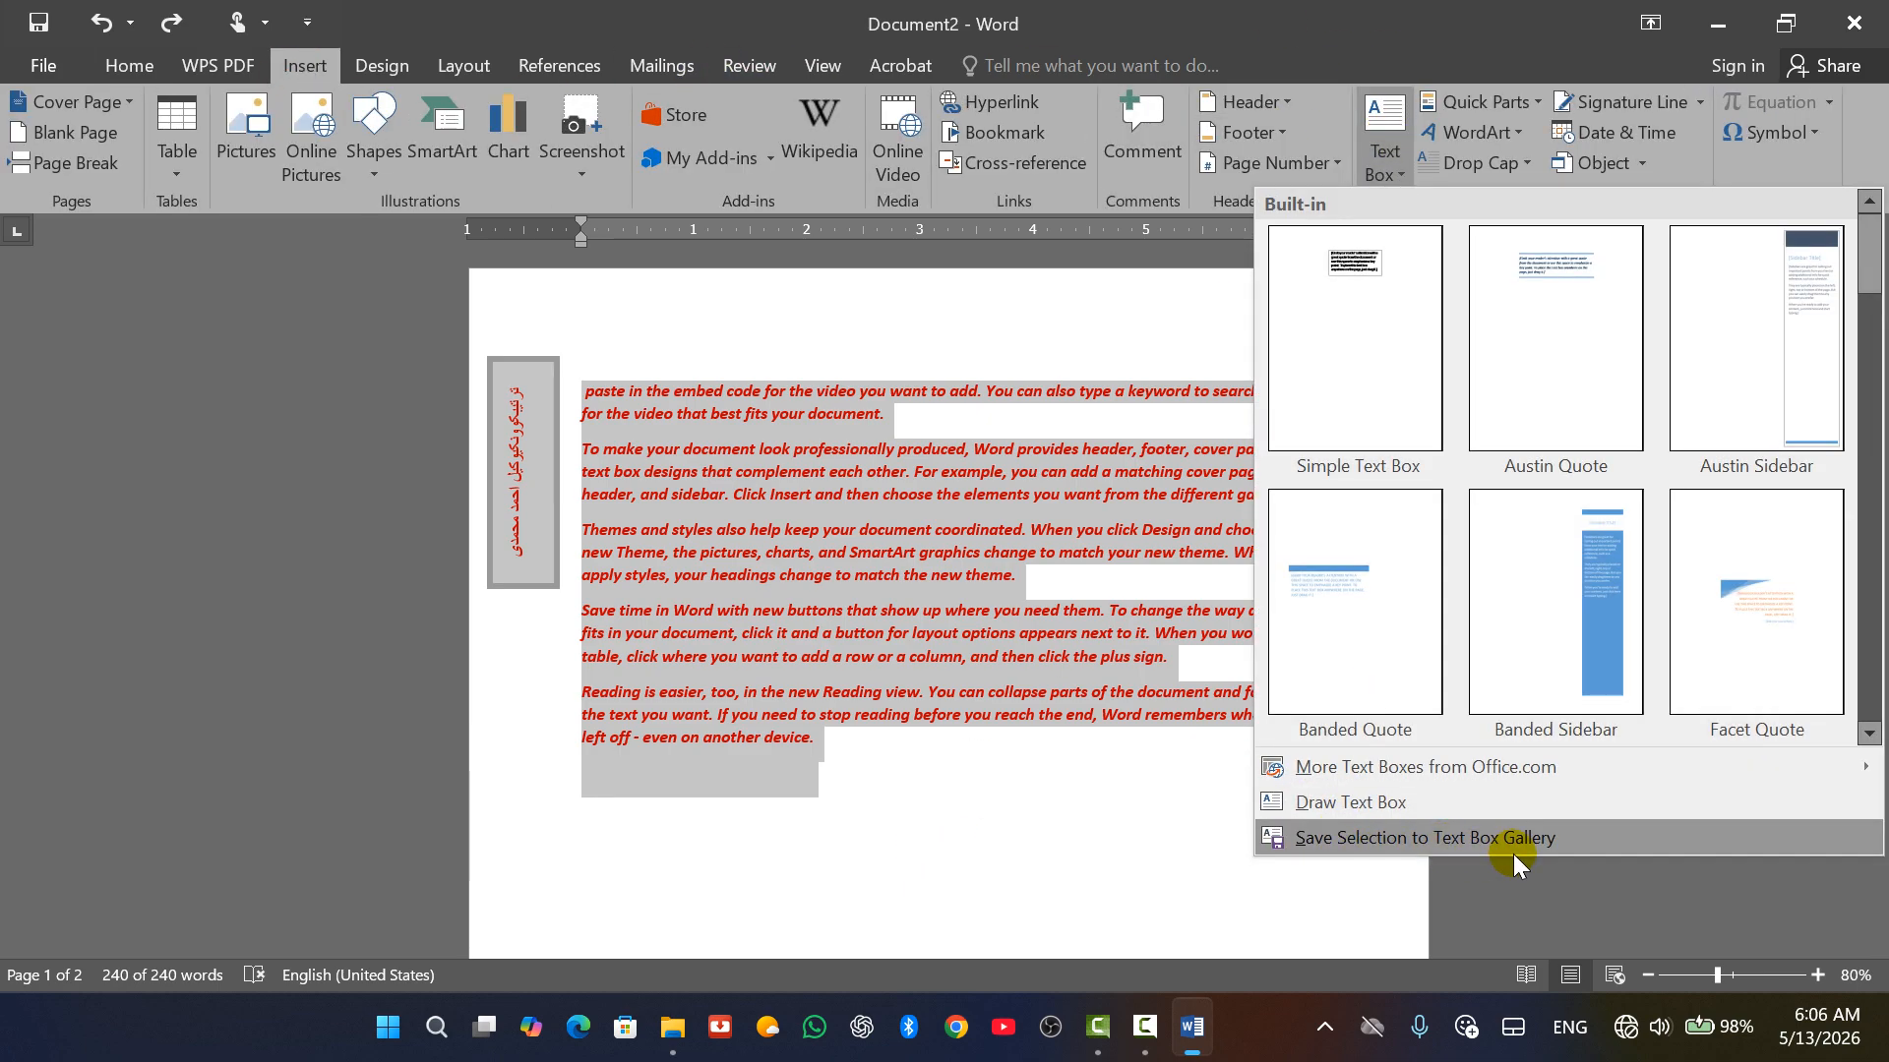
pyautogui.click(1382, 110)
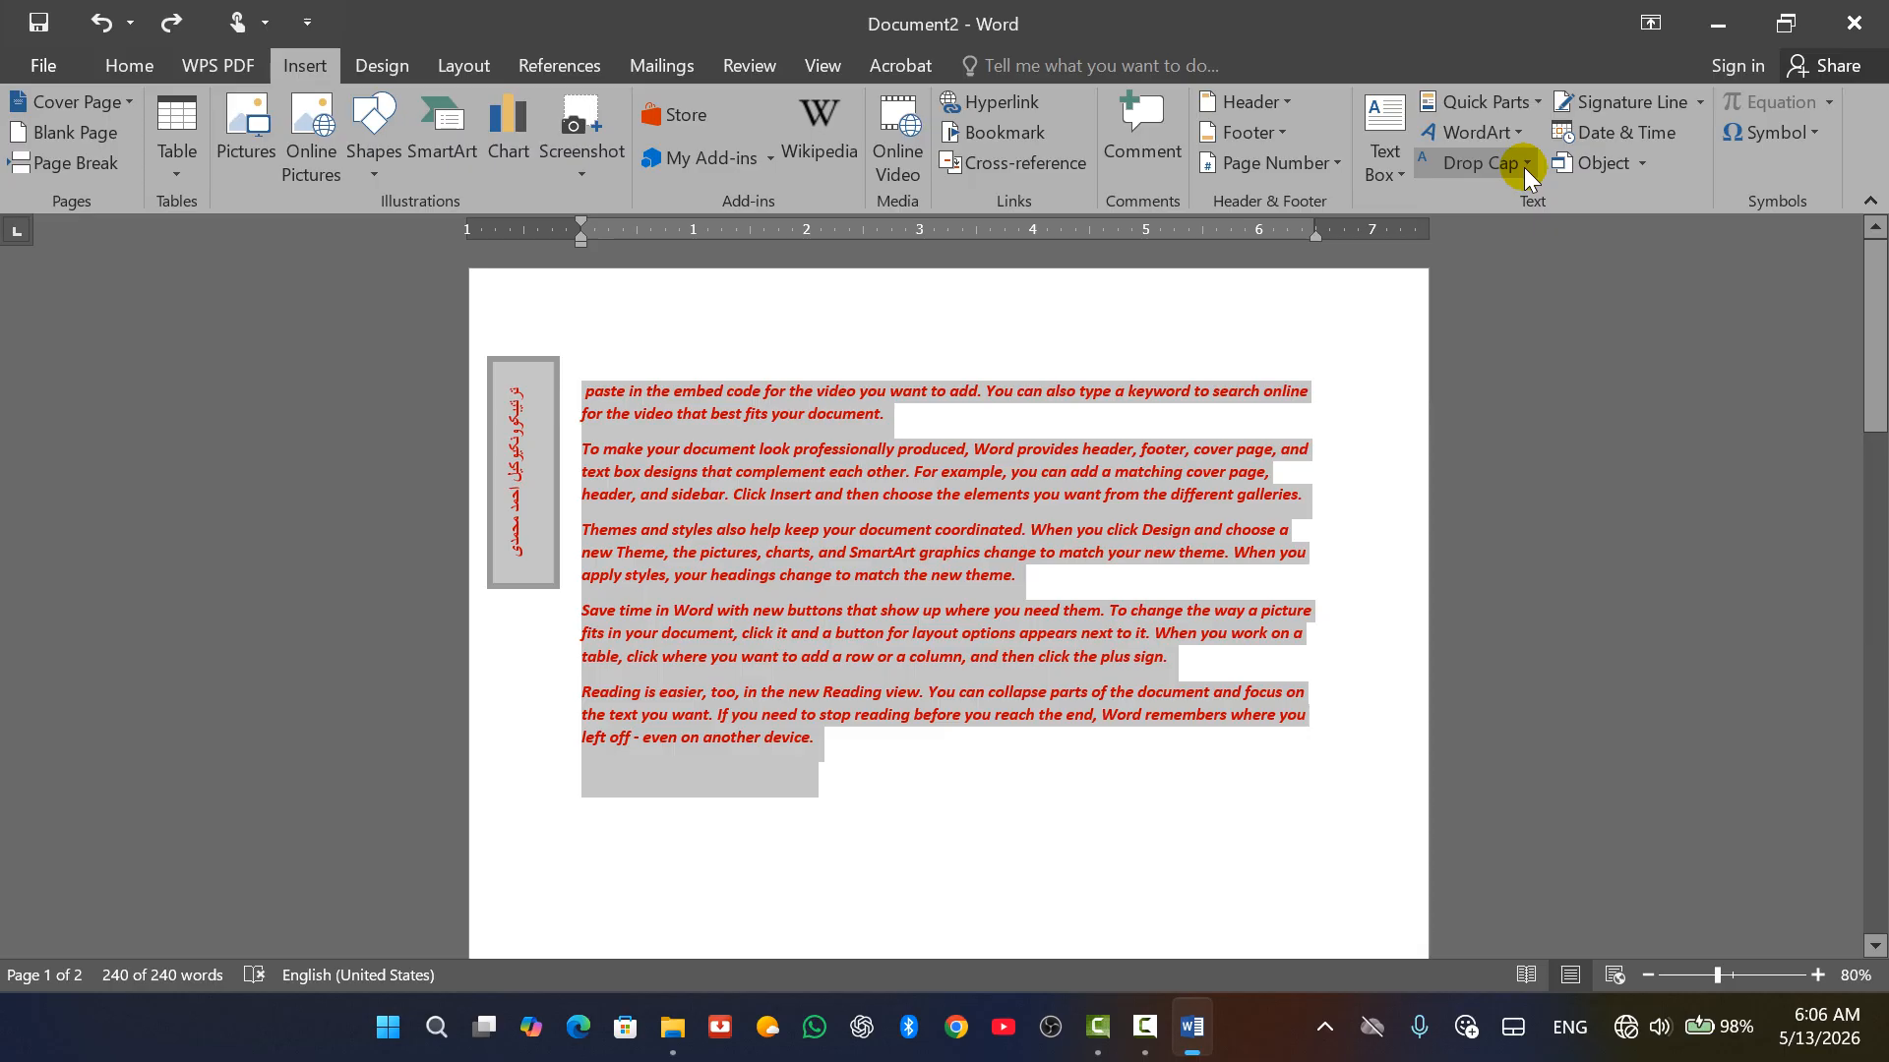
# In the empty paragraph below the red text, turn off bold and italic and set the font color to black.
pyautogui.scroll(-5, 781, 552)
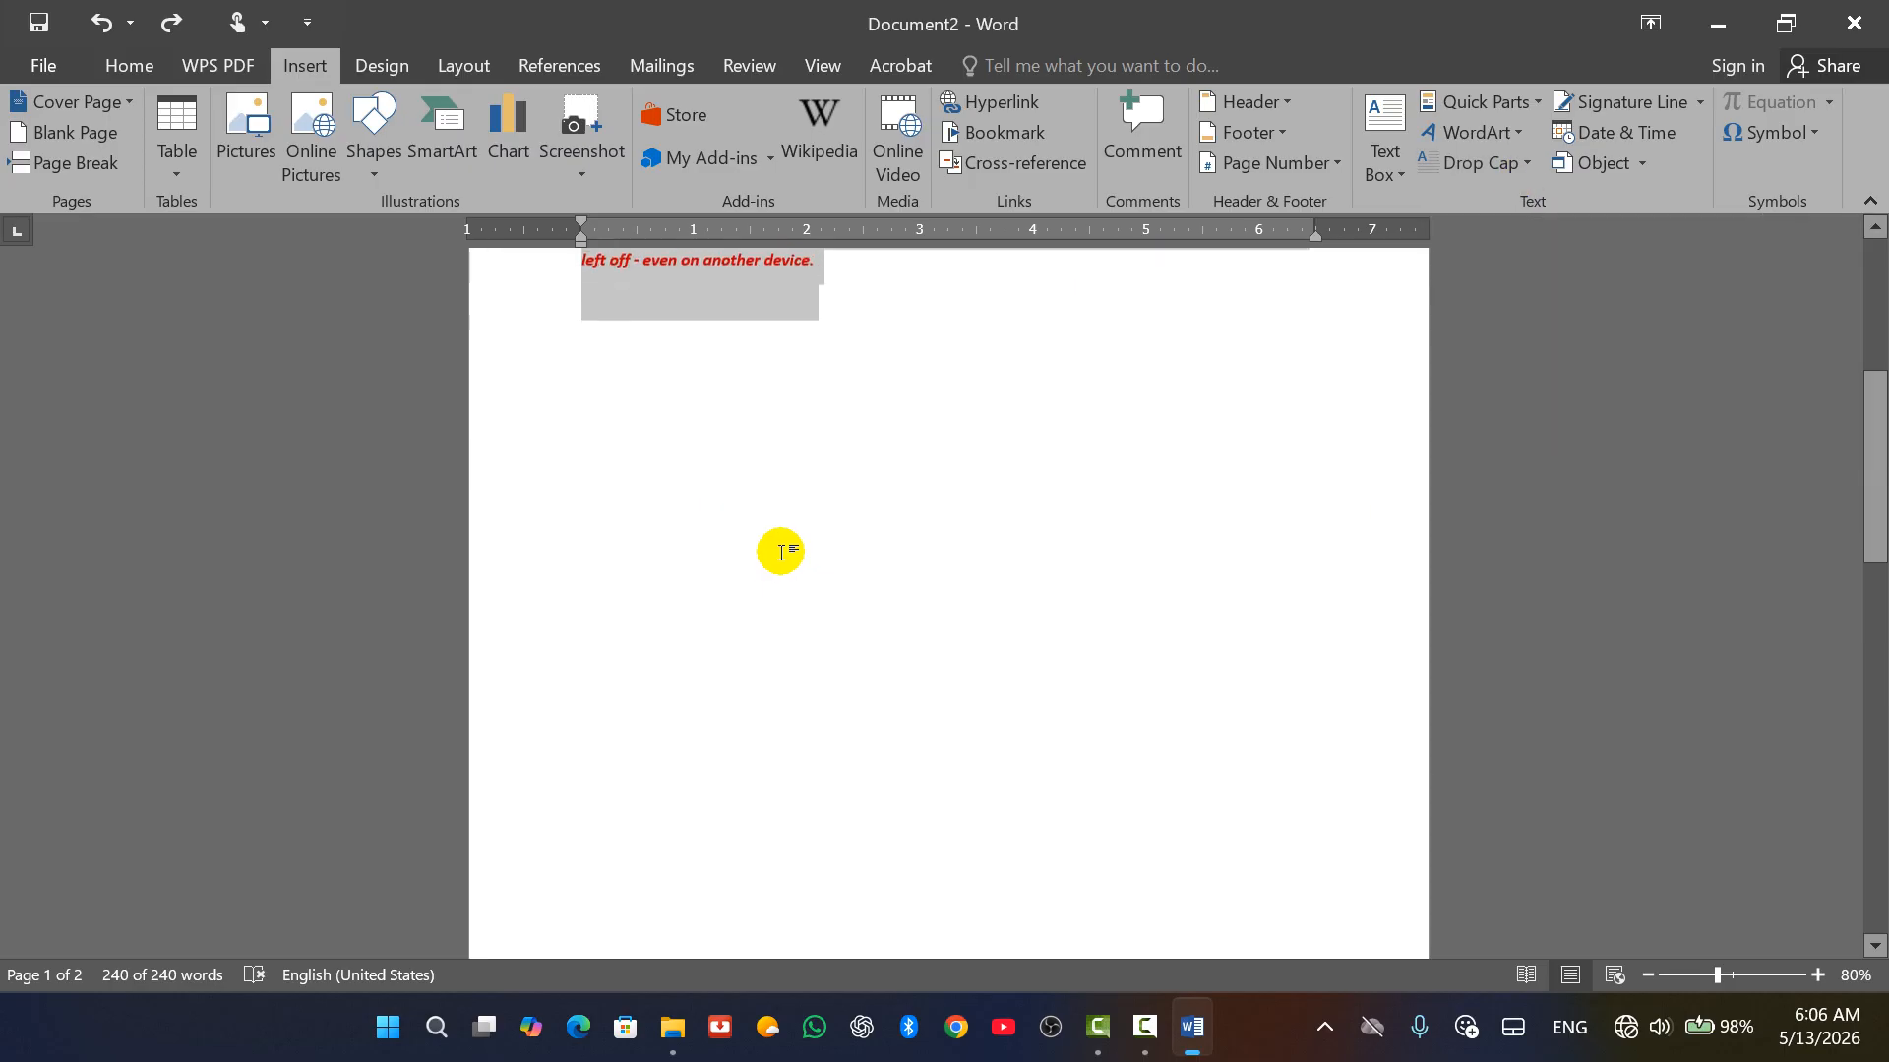
pyautogui.click(669, 413)
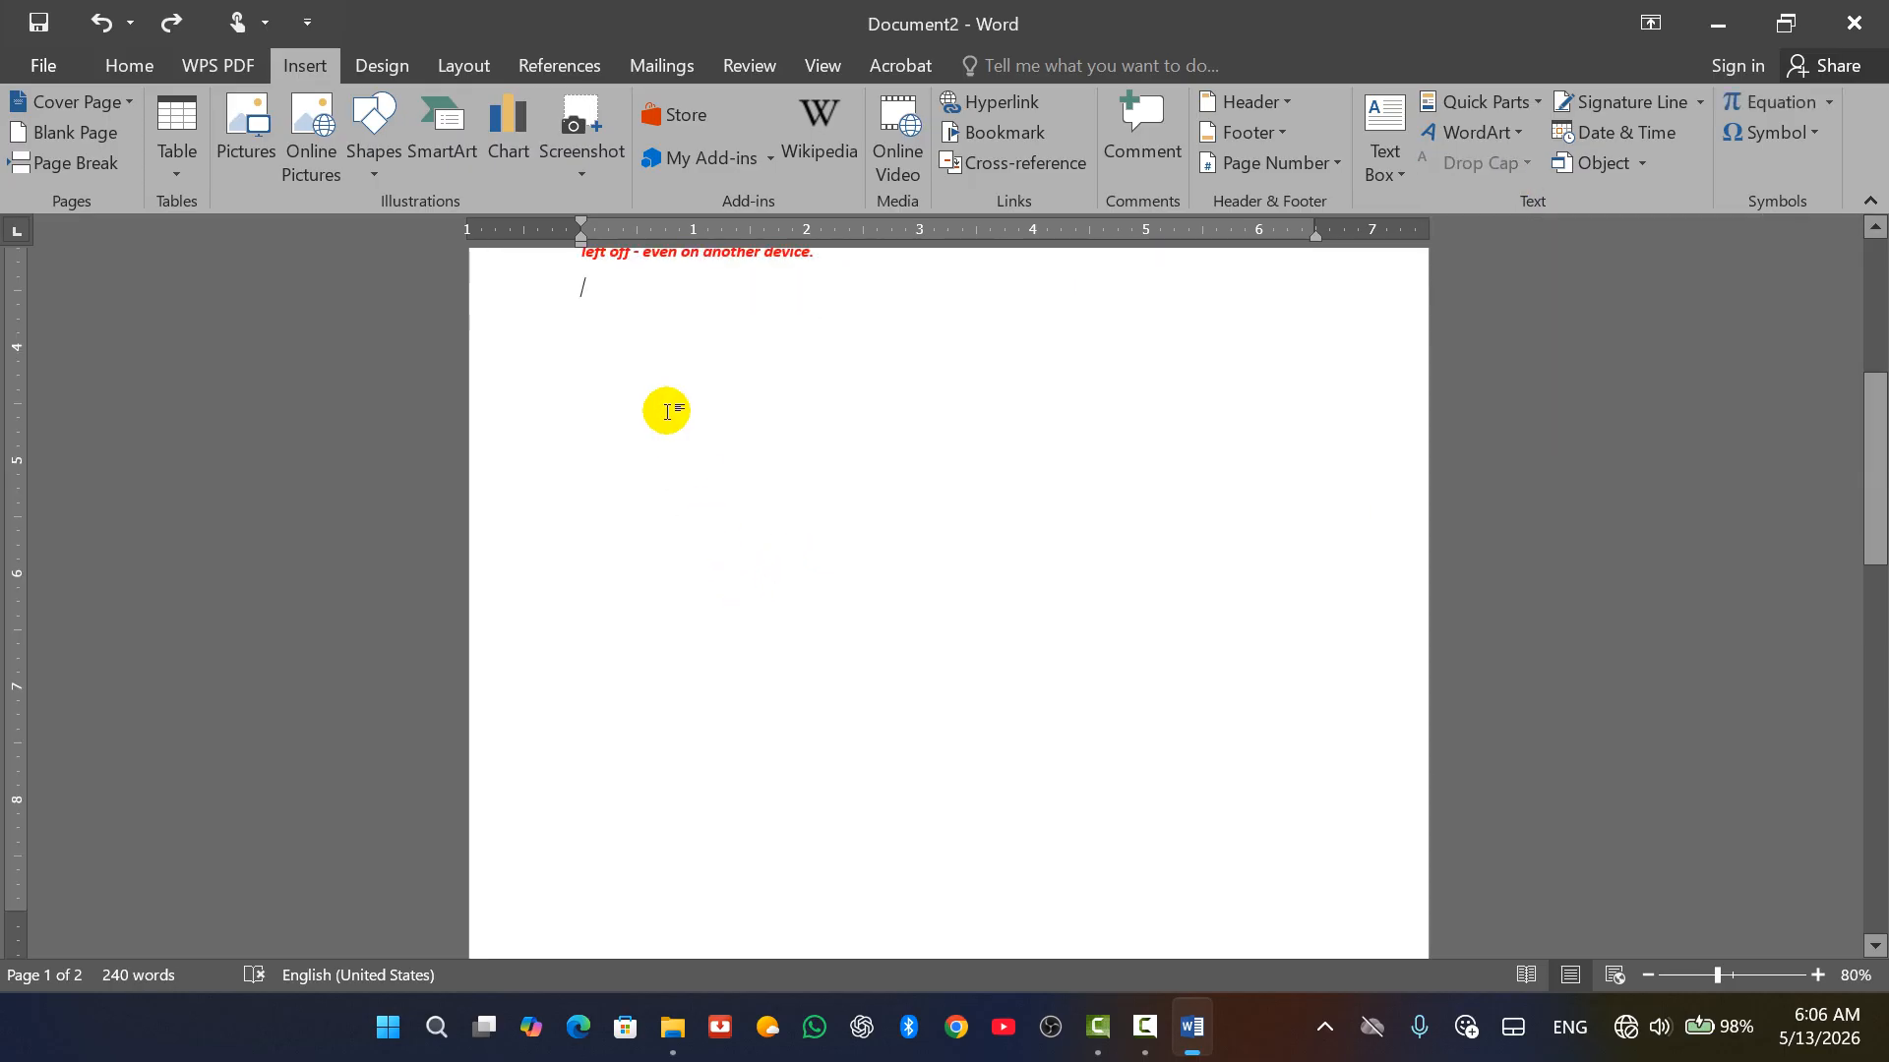
pyautogui.click(130, 66)
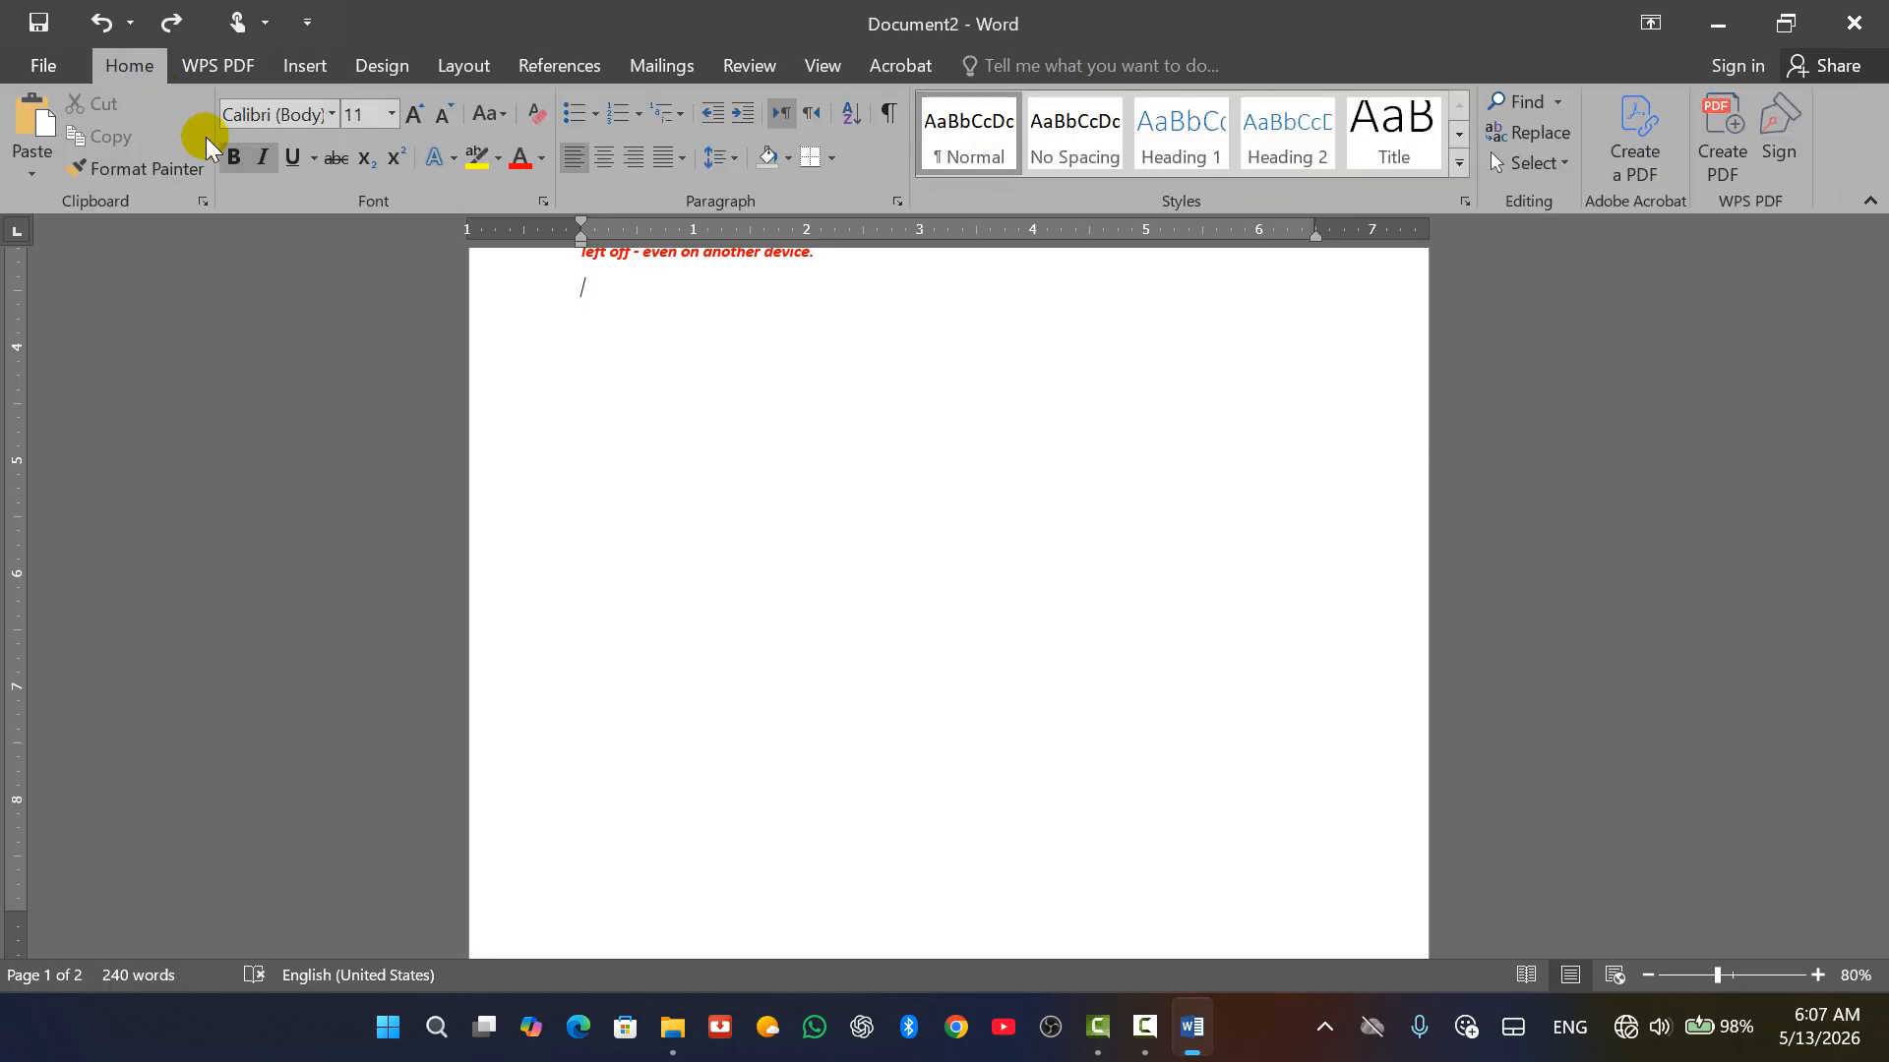
pyautogui.click(263, 158)
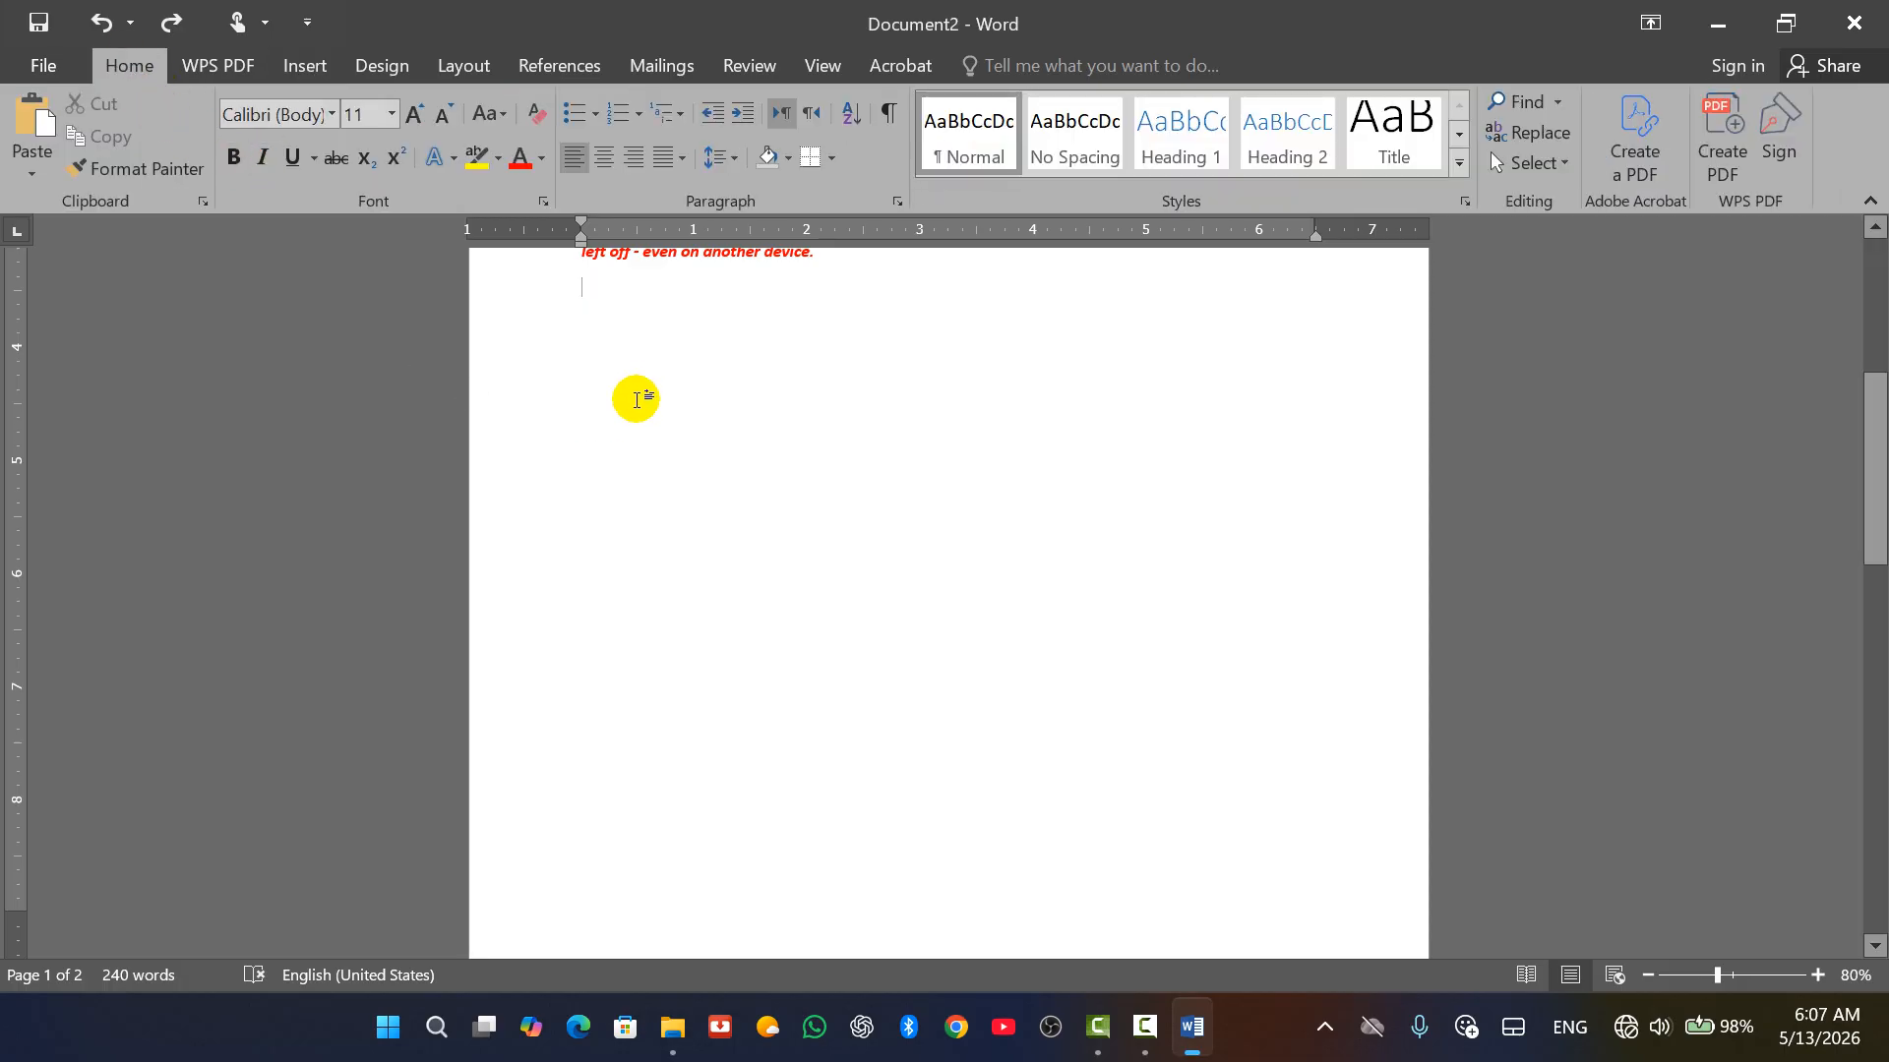
pyautogui.scroll(3, 609, 315)
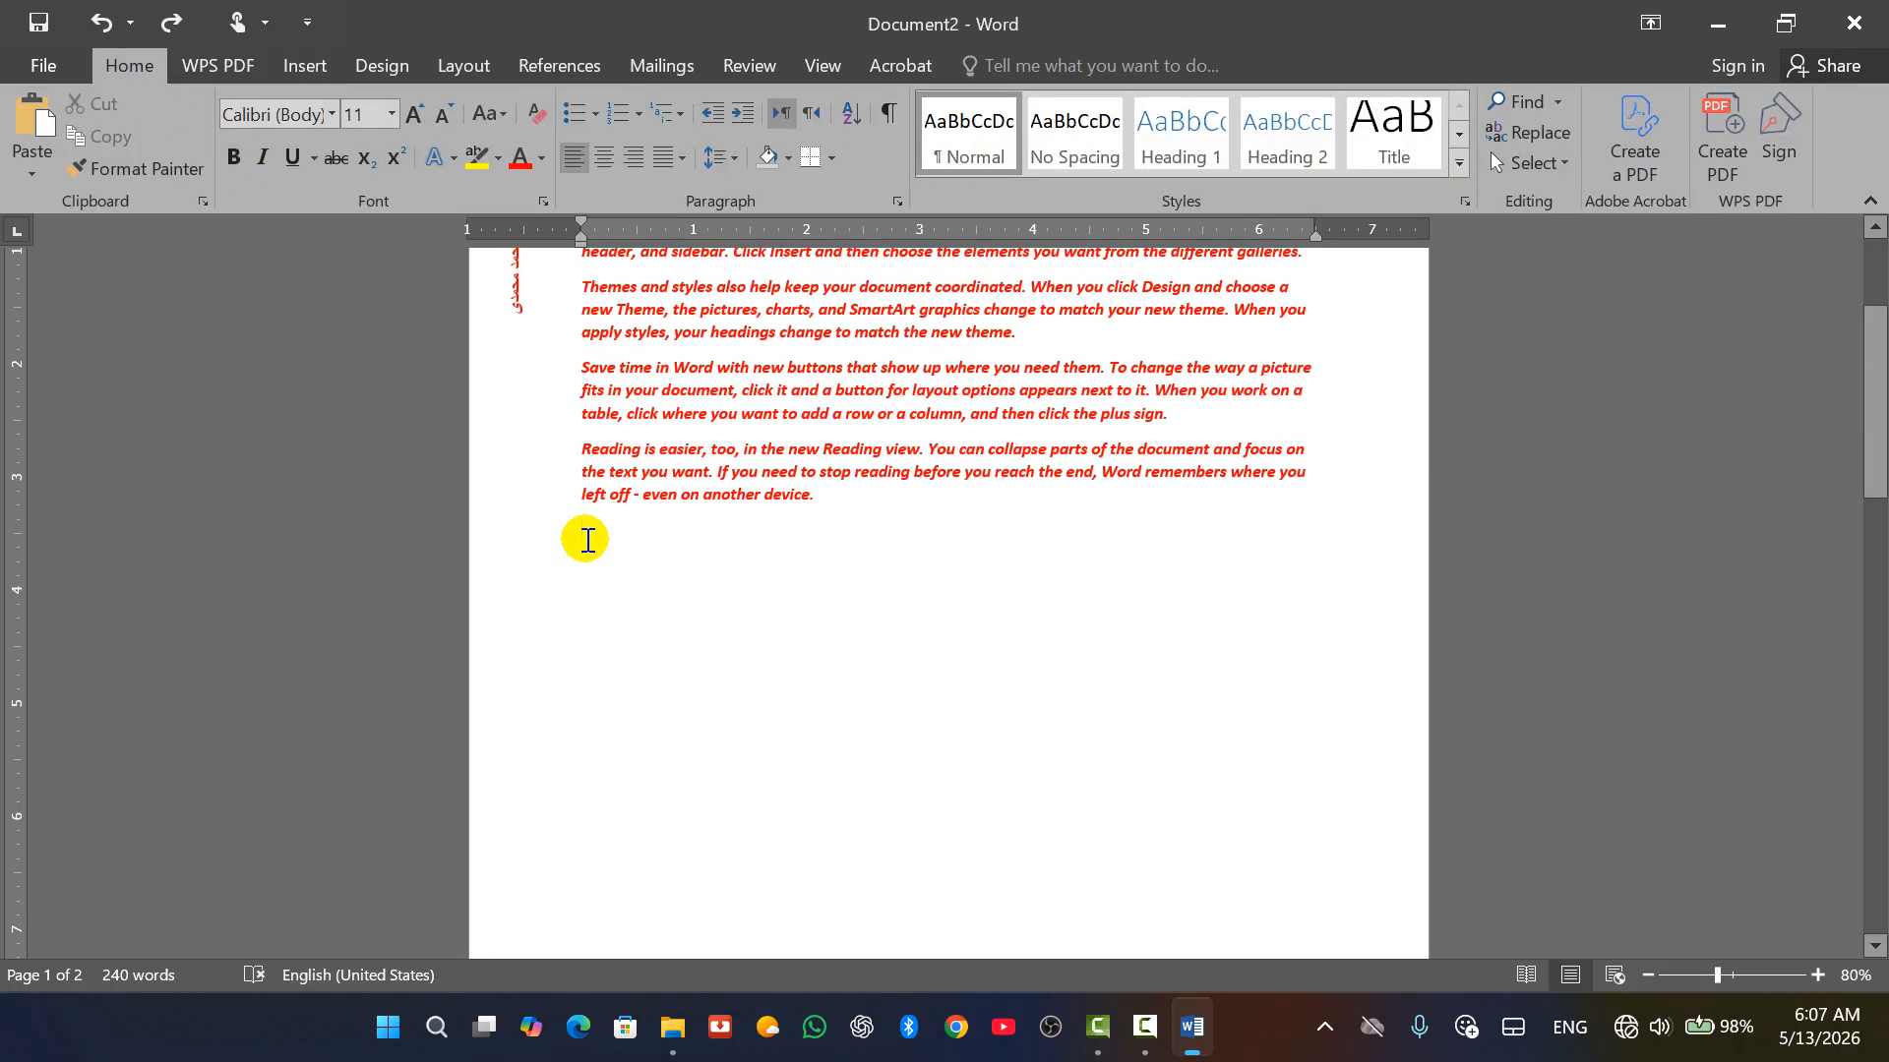
pyautogui.write('=')
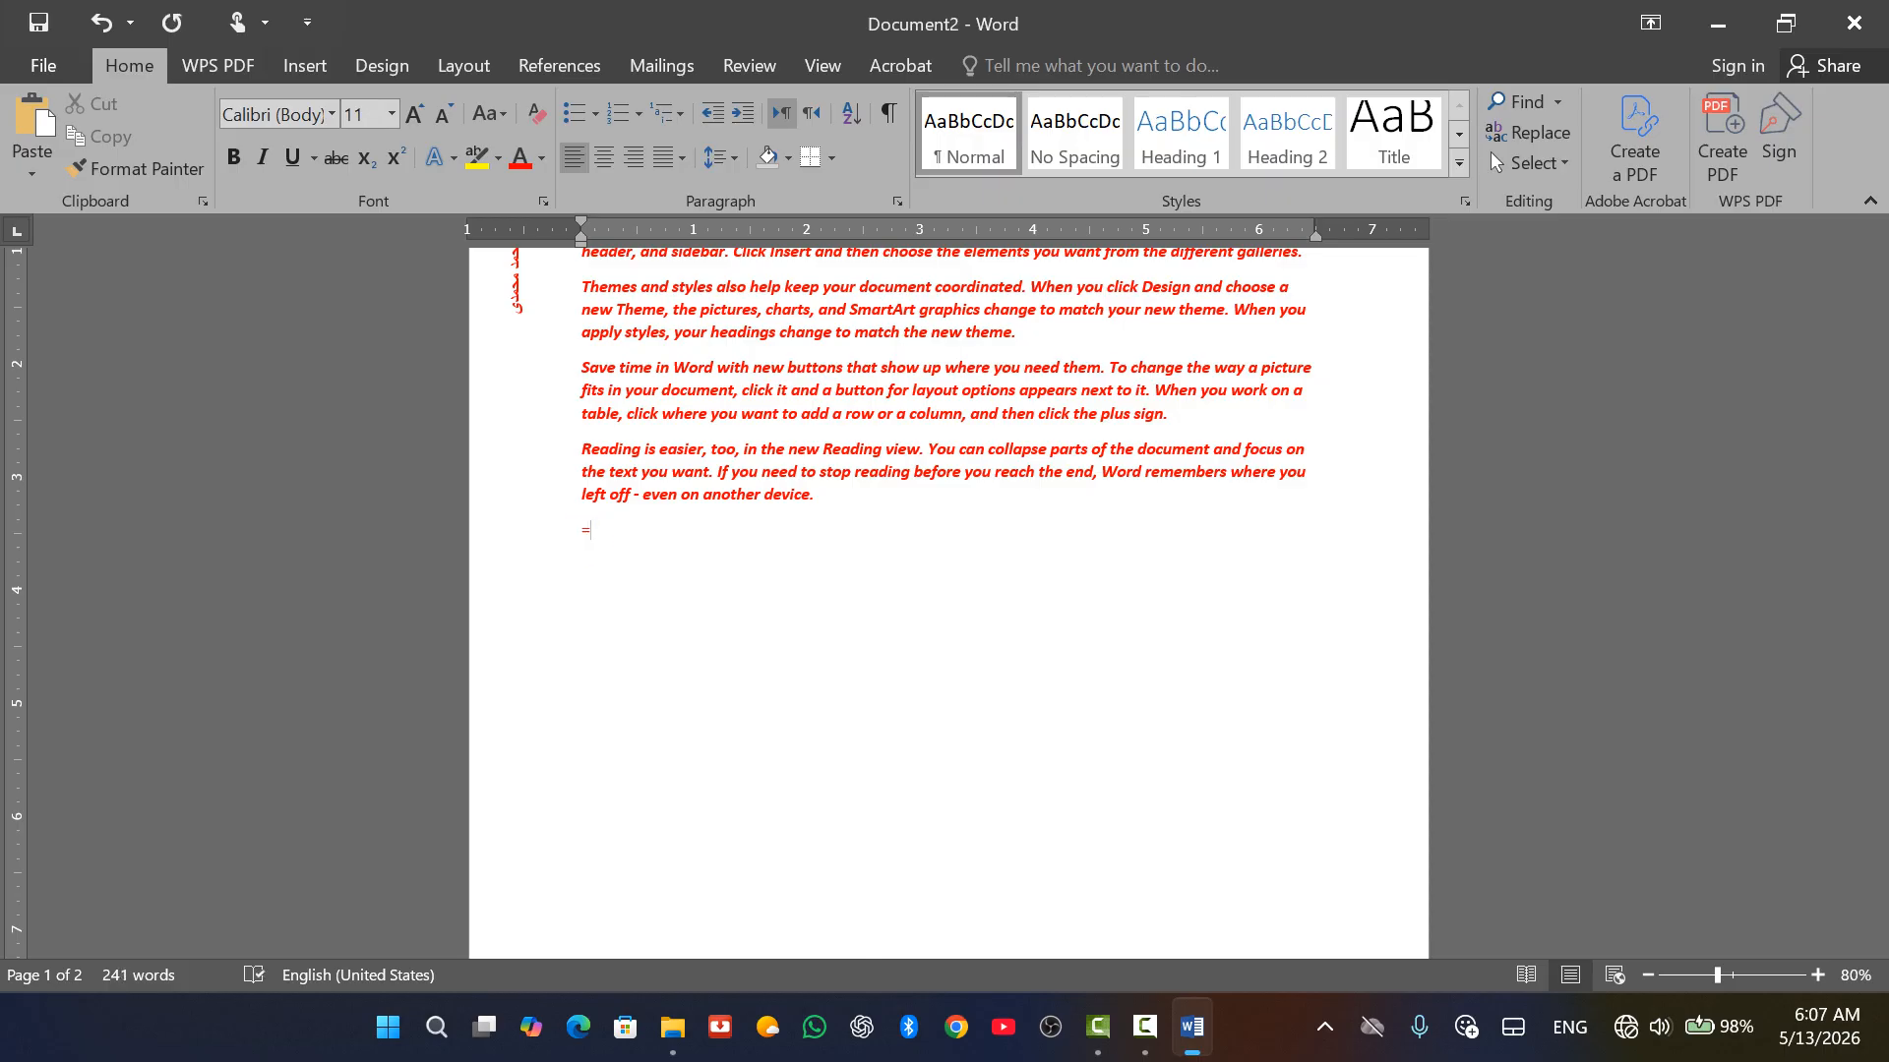
pyautogui.hotkey('ctrl', 'z')
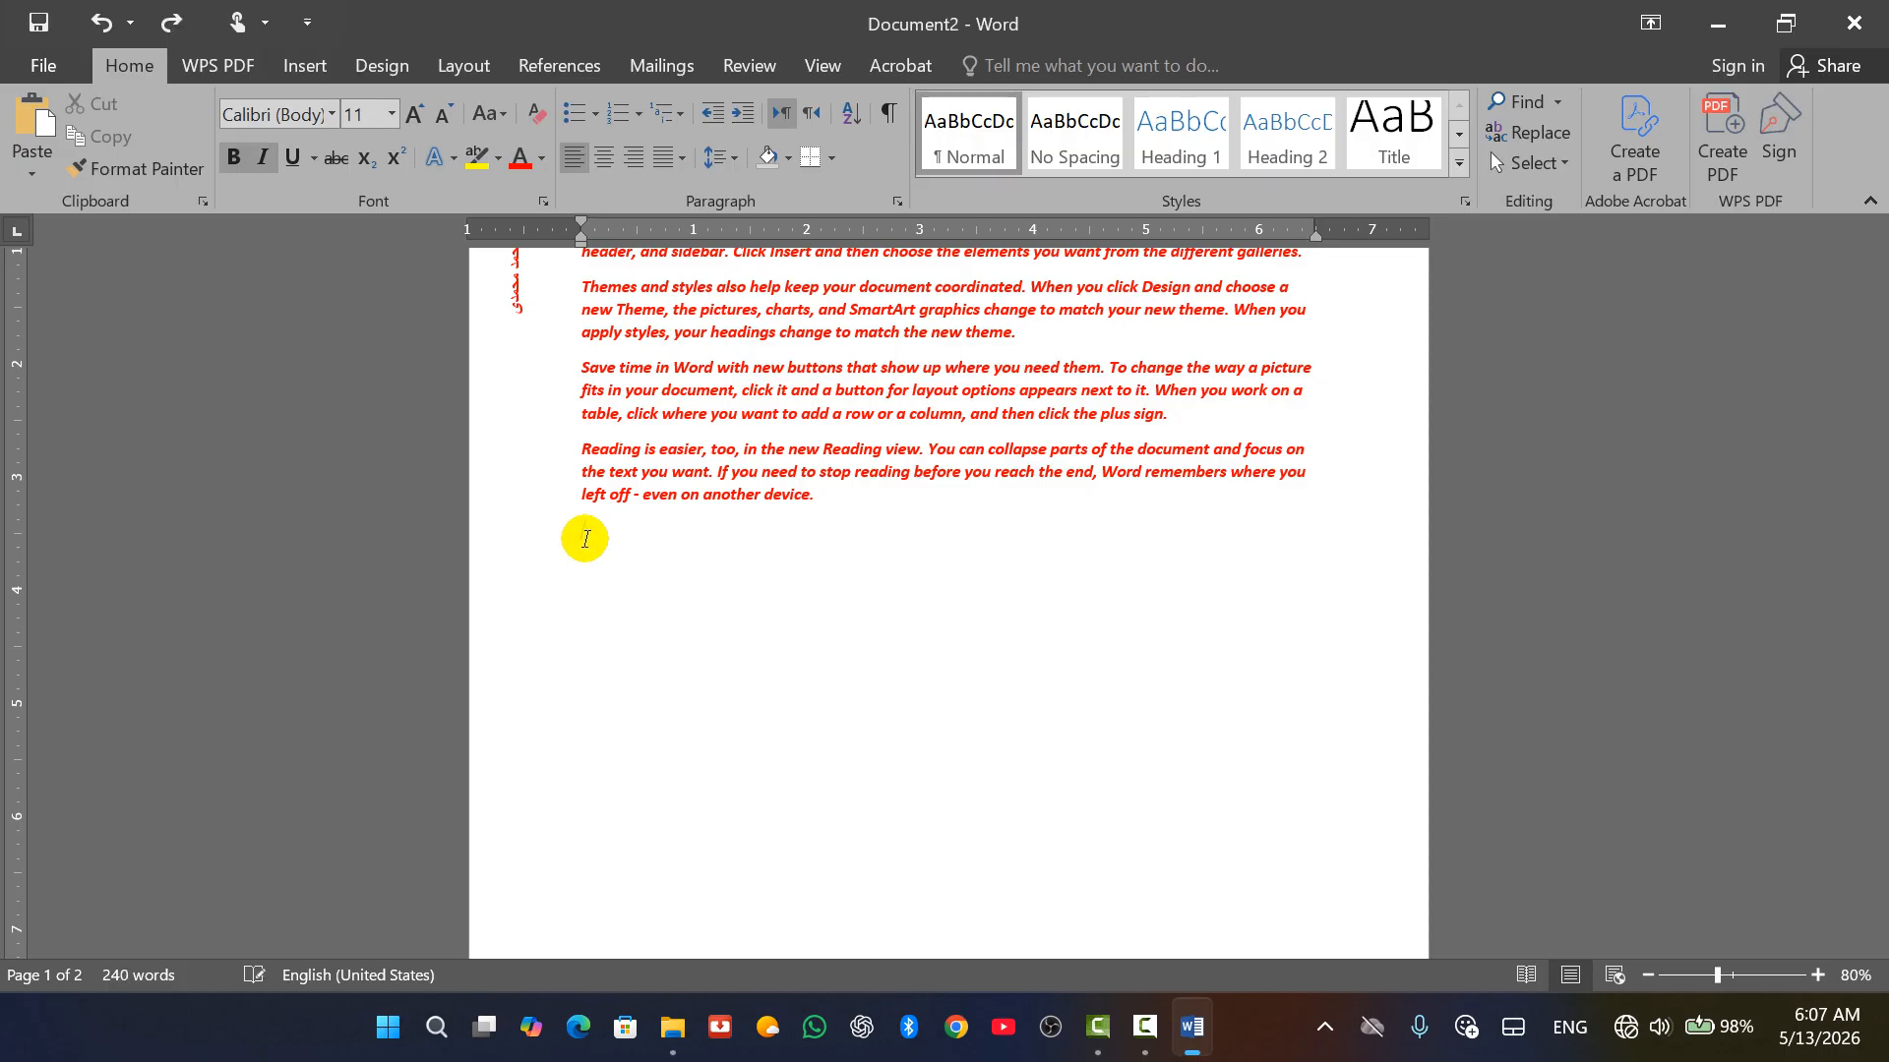
pyautogui.click(540, 159)
pyautogui.click(524, 189)
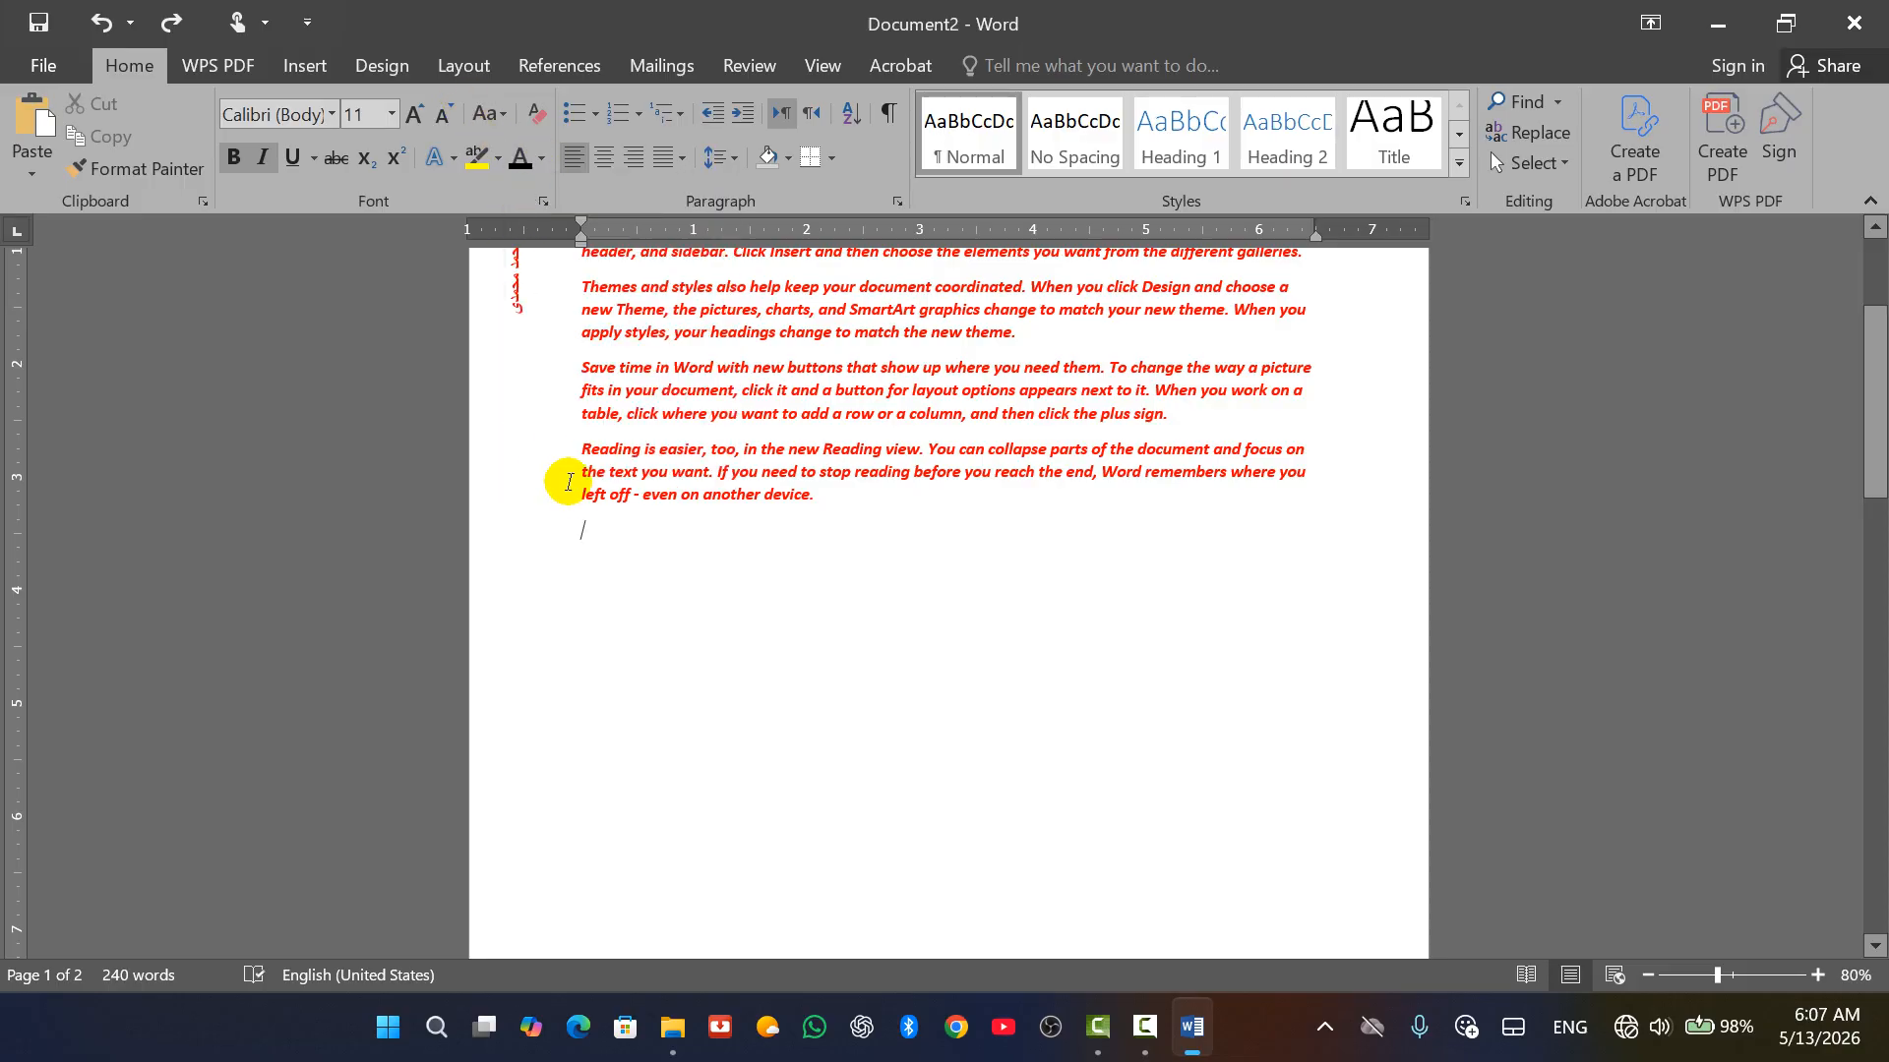
pyautogui.click(239, 160)
pyautogui.click(260, 156)
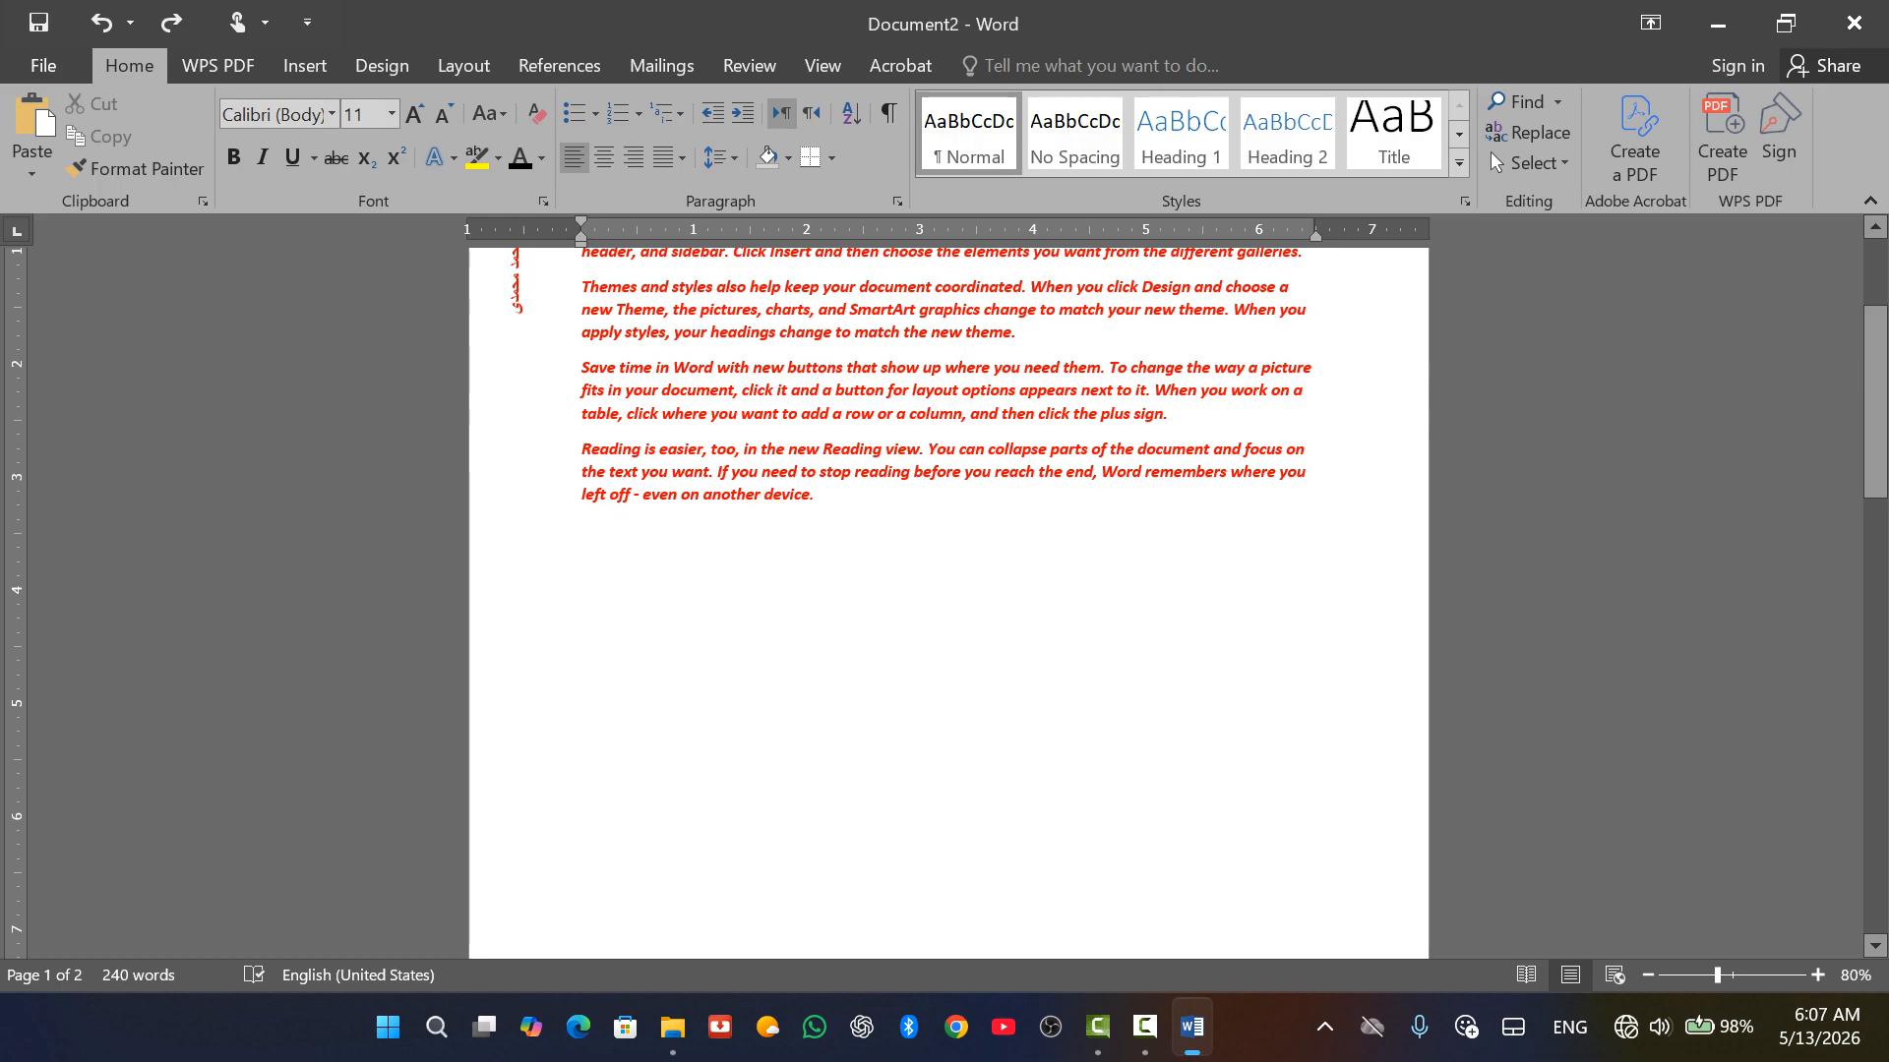
# Generate sample paragraphs below the red text with =rand().
pyautogui.write('=rand')
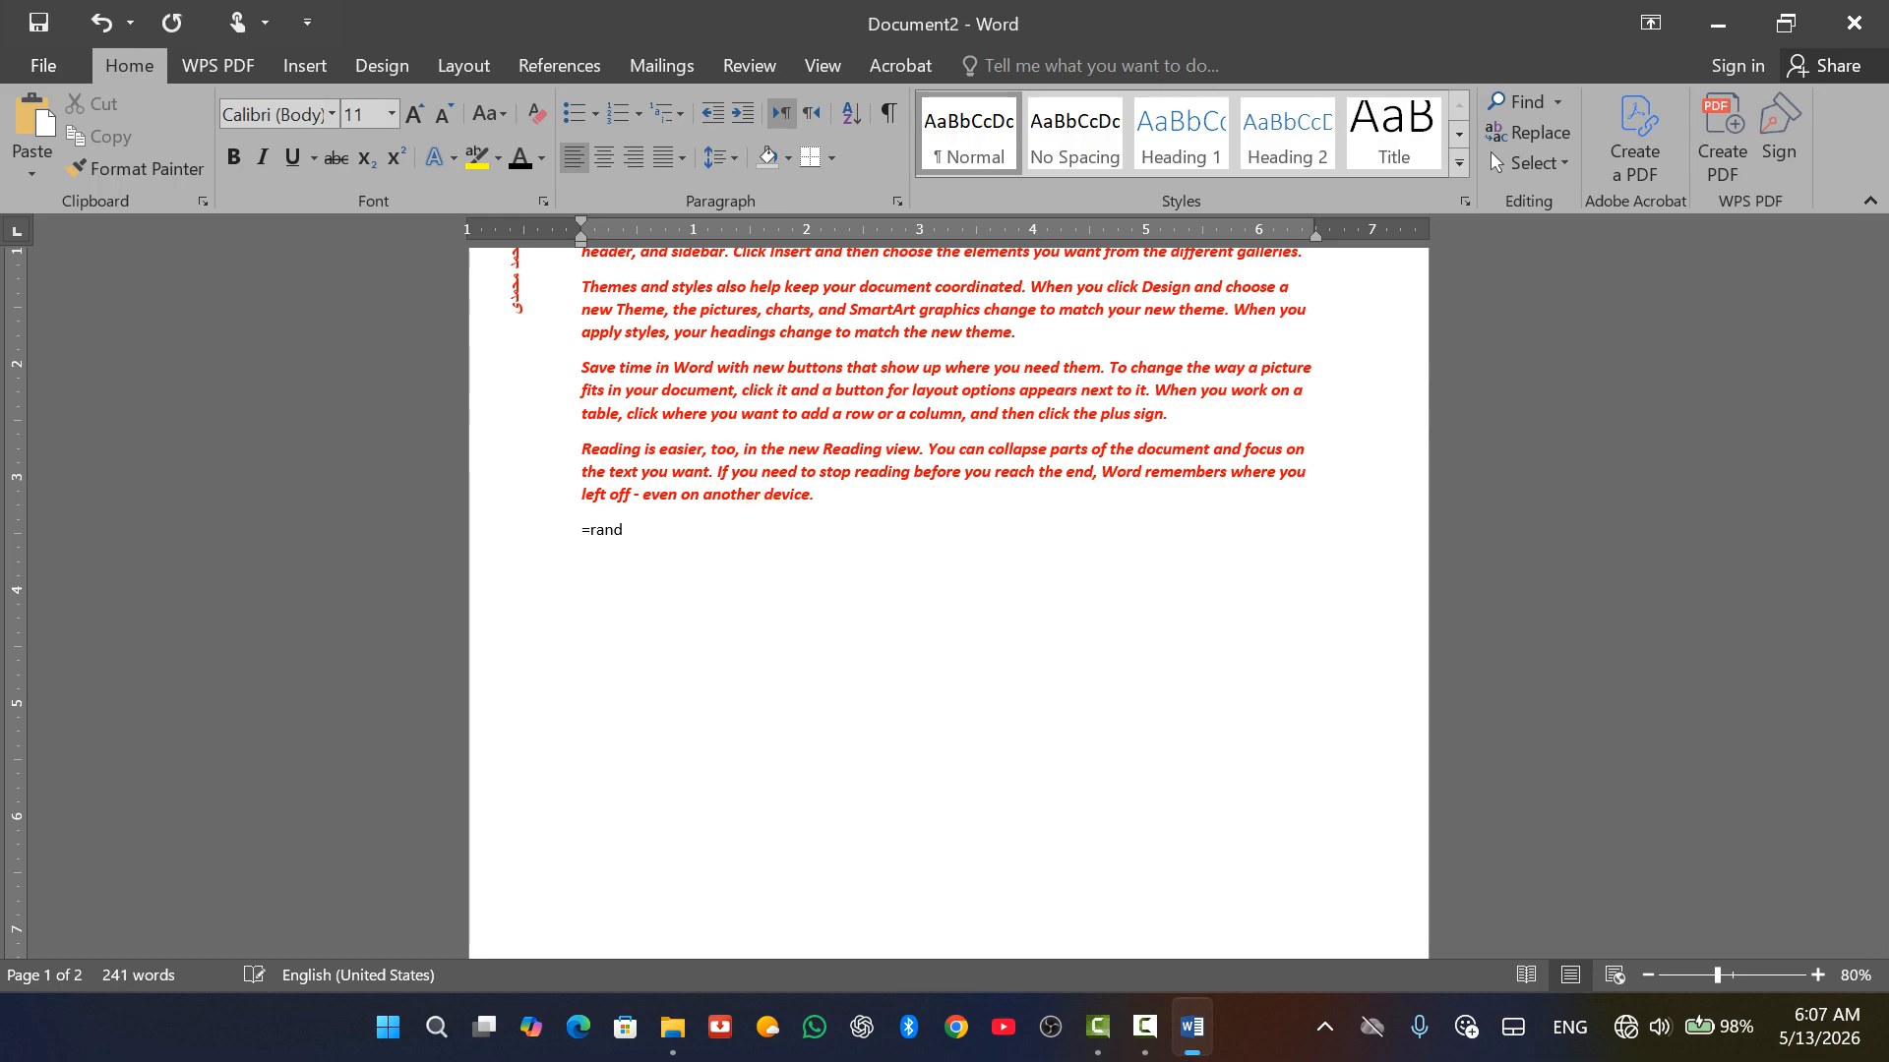
pyautogui.write('()')
pyautogui.press('Return')
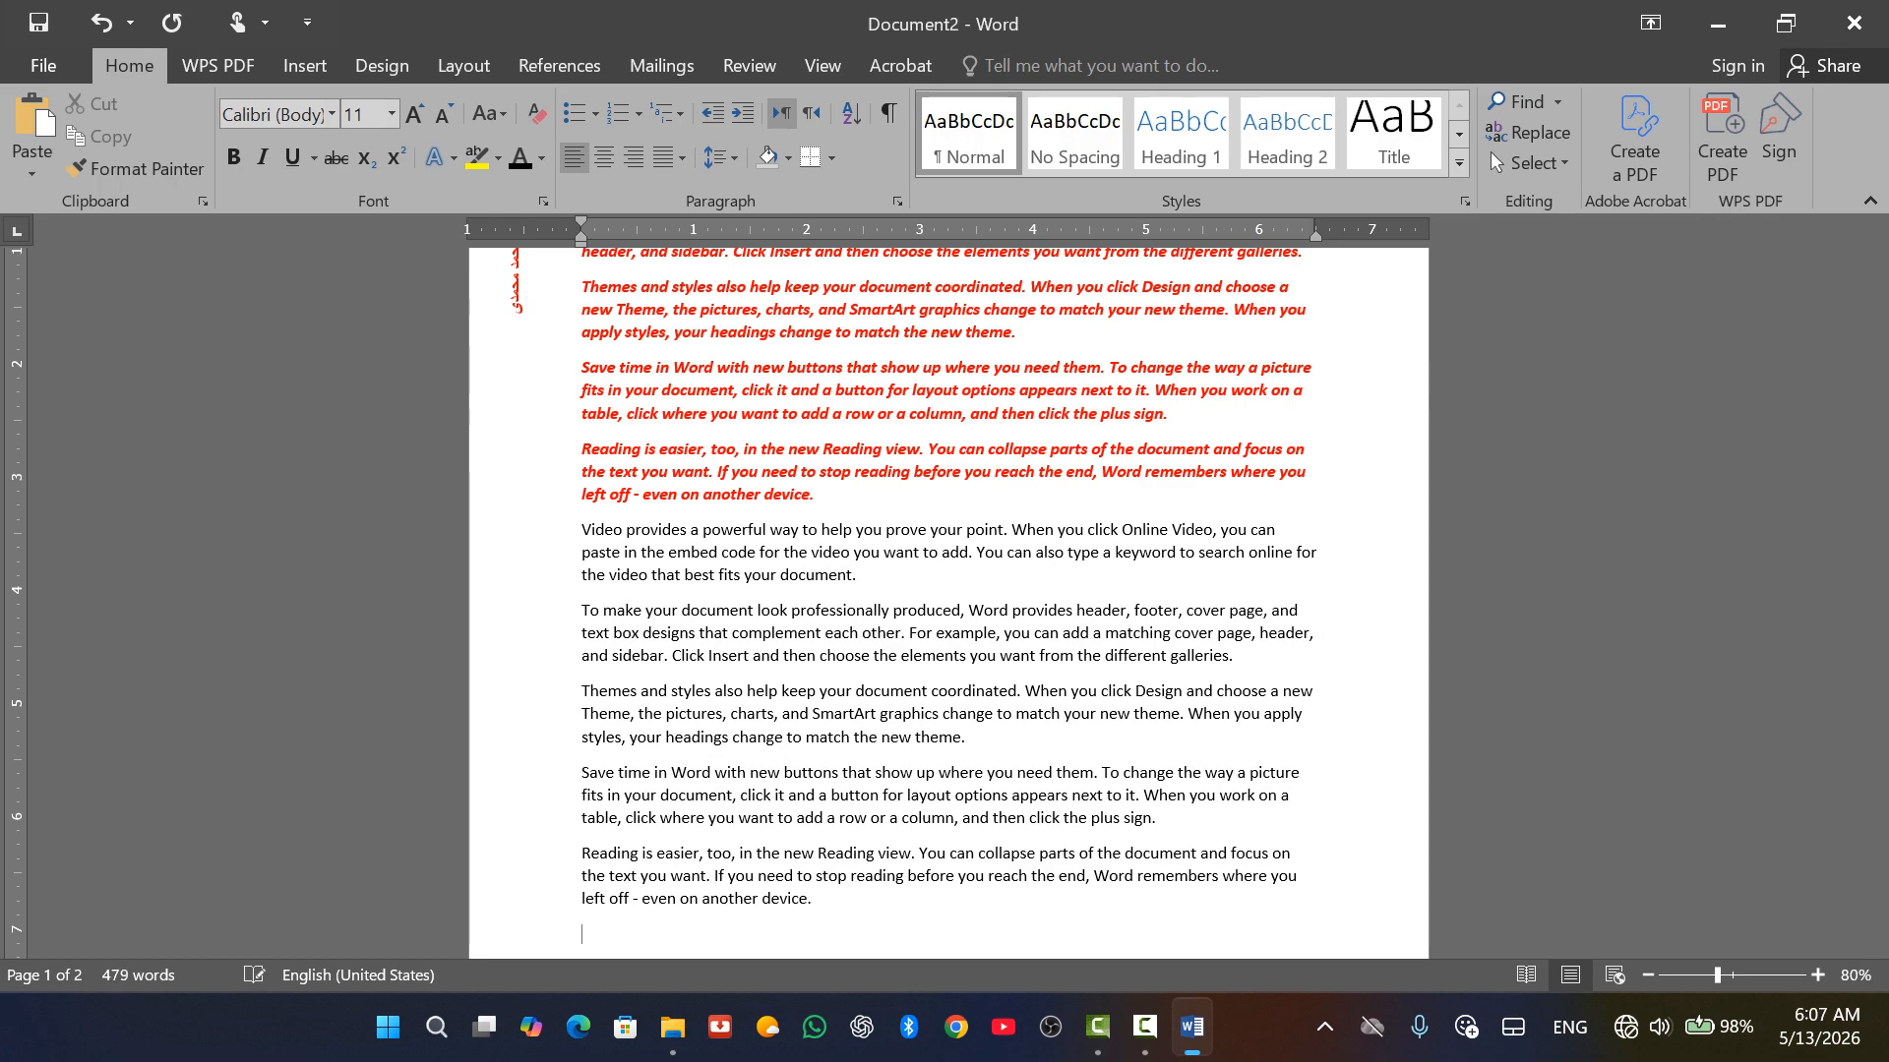
# Apply an In margin drop cap to the letter V of "Video" in the first black paragraph.
pyautogui.click(590, 536)
pyautogui.moveTo(589, 525); pyautogui.dragTo(613, 534)
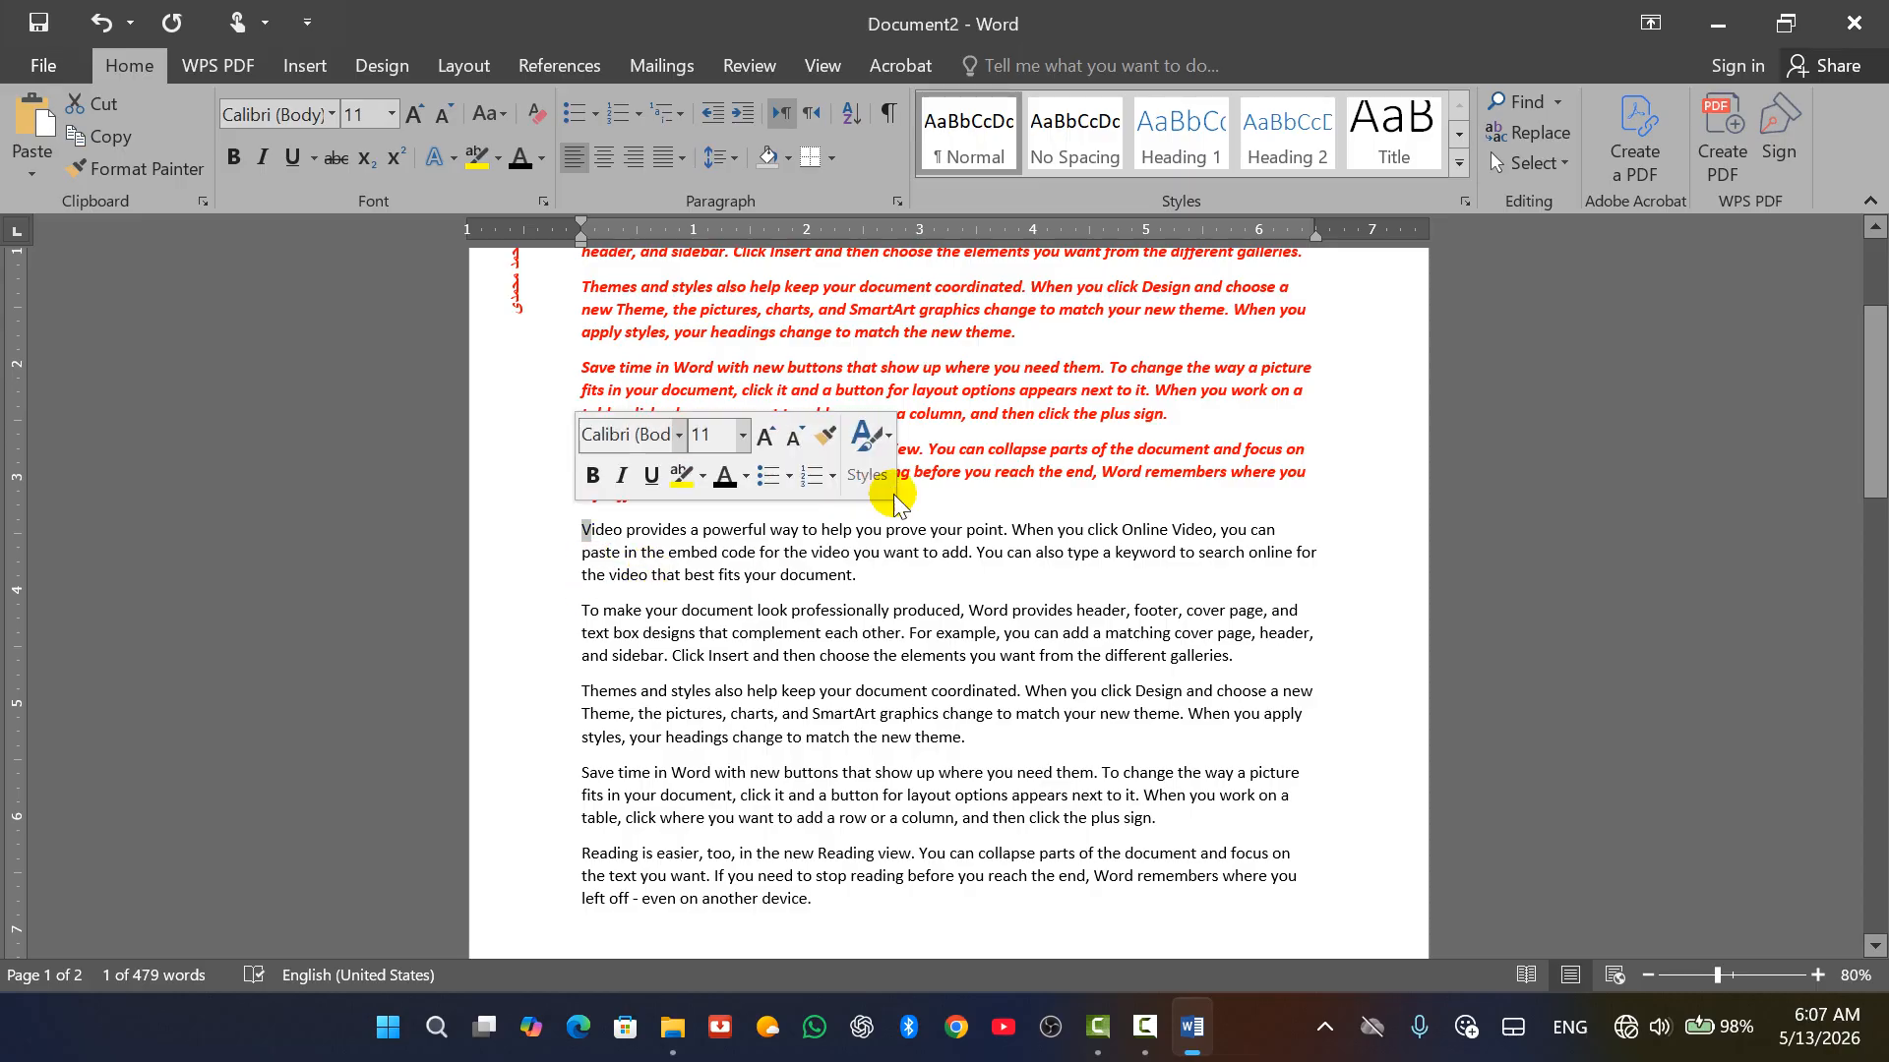
pyautogui.click(310, 66)
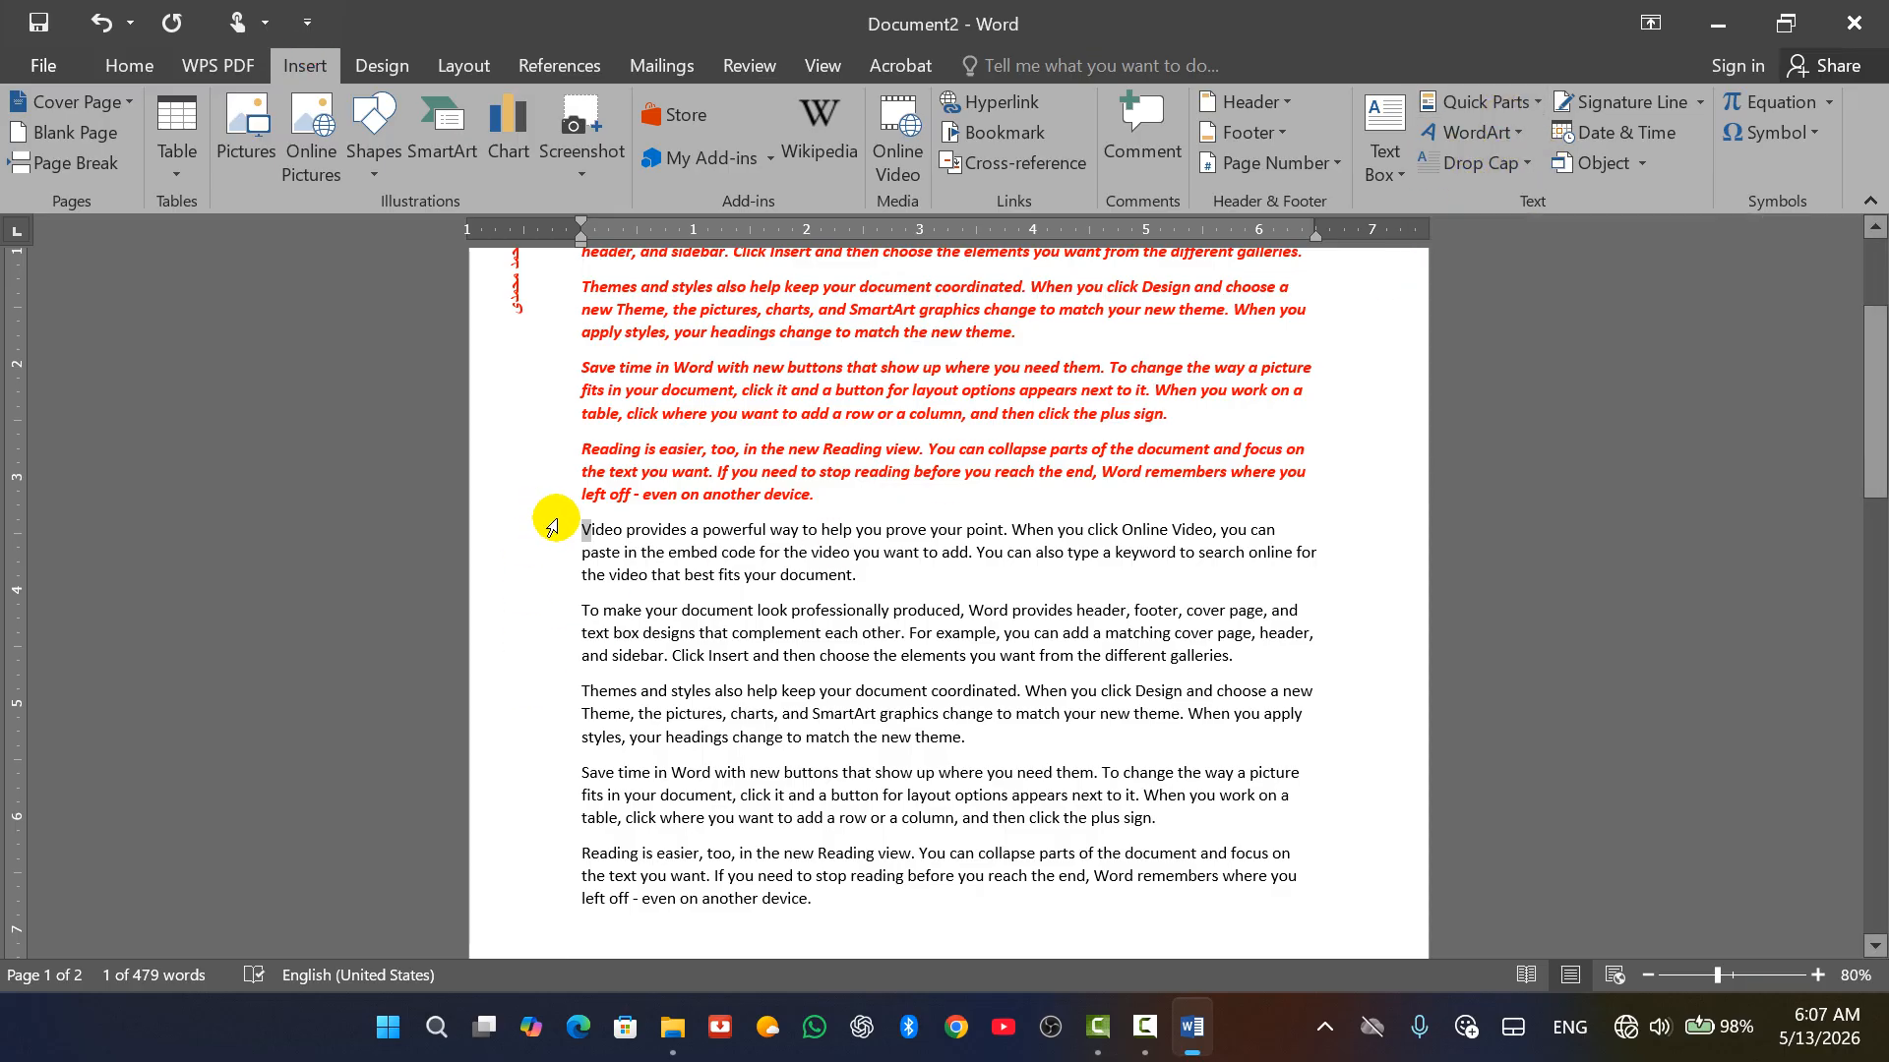
pyautogui.click(1521, 167)
pyautogui.click(1523, 295)
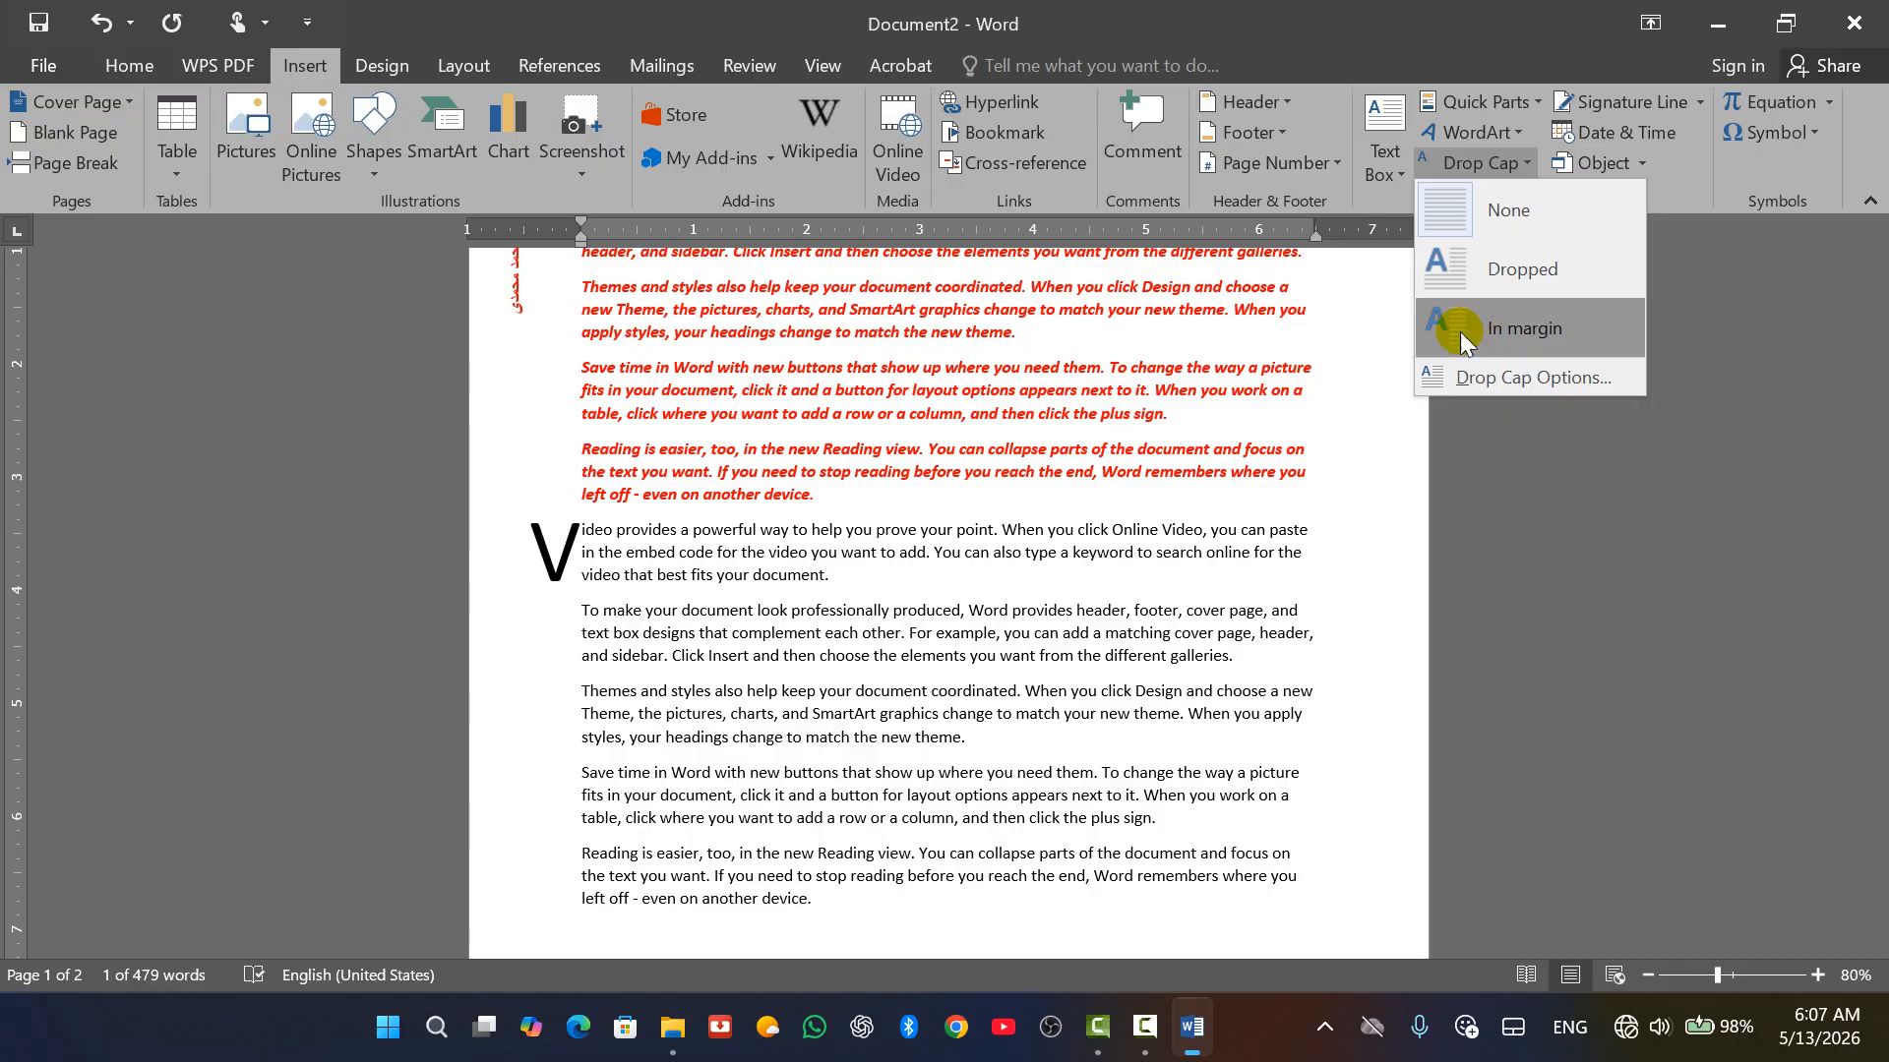
pyautogui.click(1487, 330)
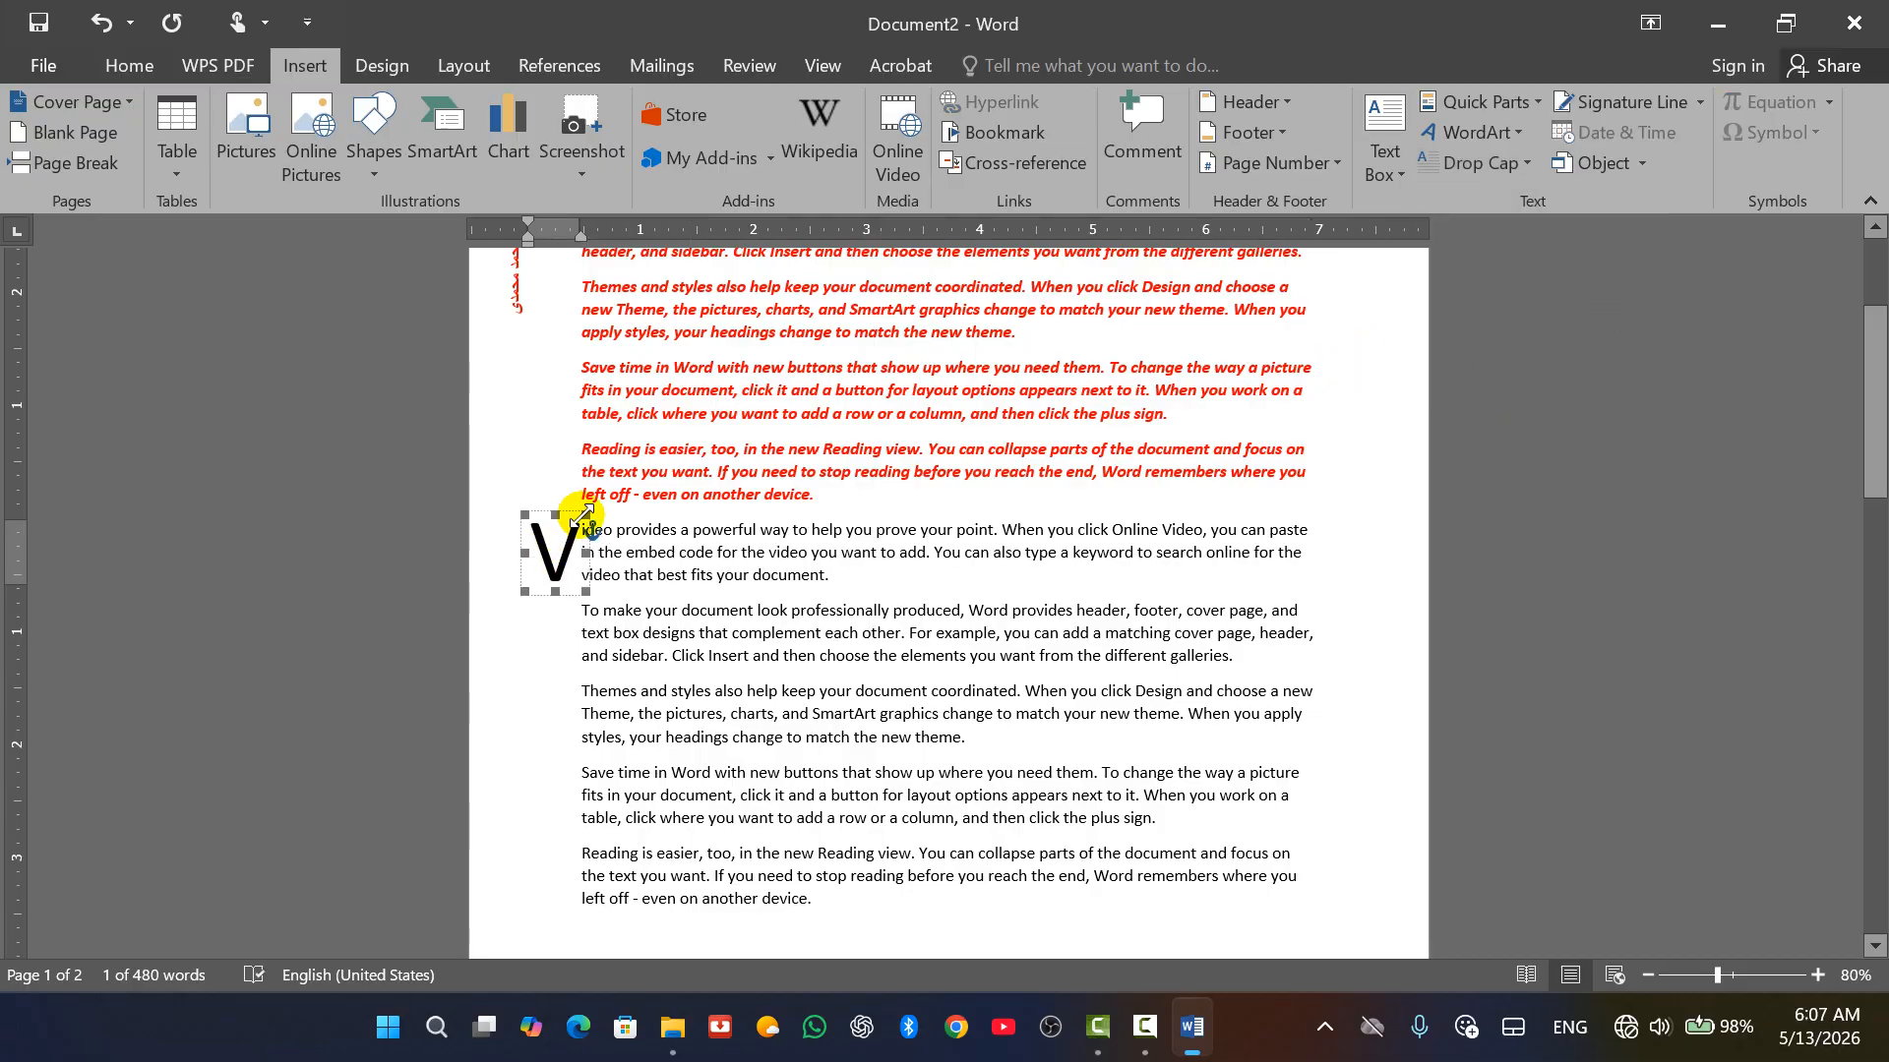
# Try the V drop cap at 6 lines to drop, and undo that change.
pyautogui.click(543, 532)
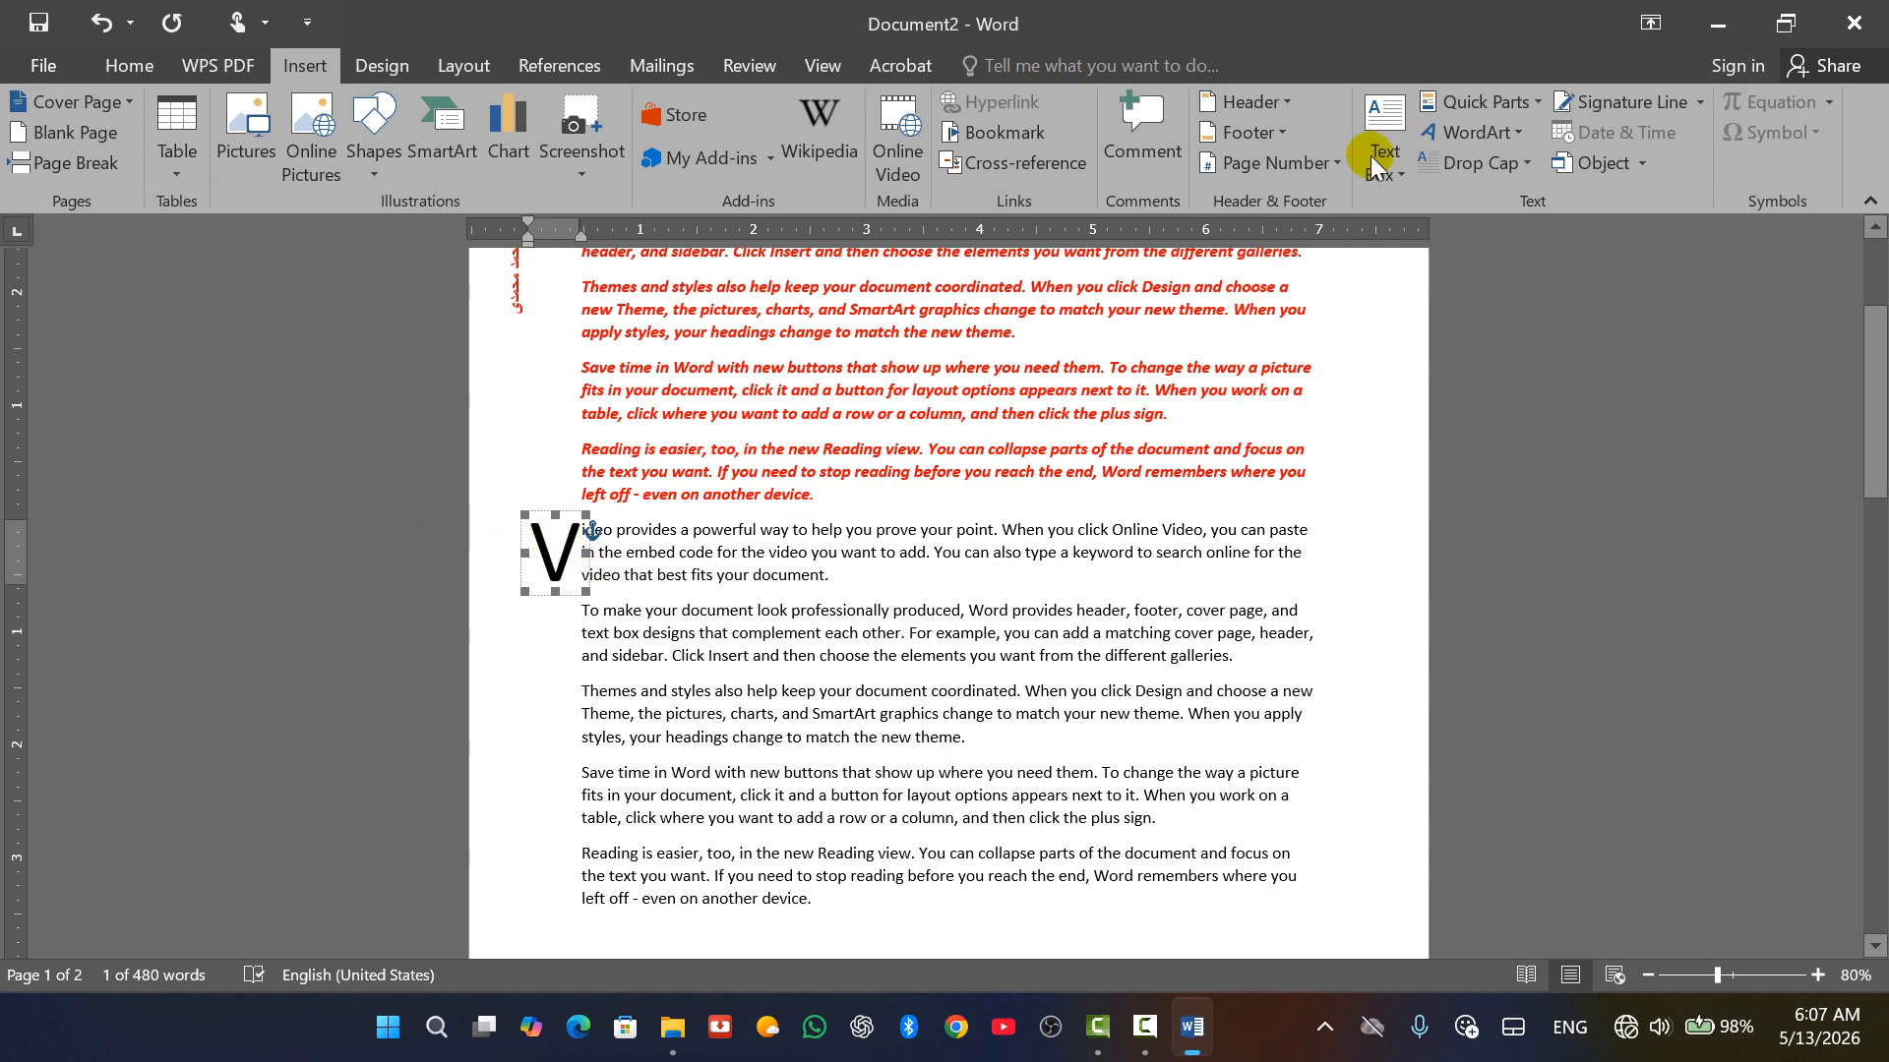
pyautogui.click(1505, 162)
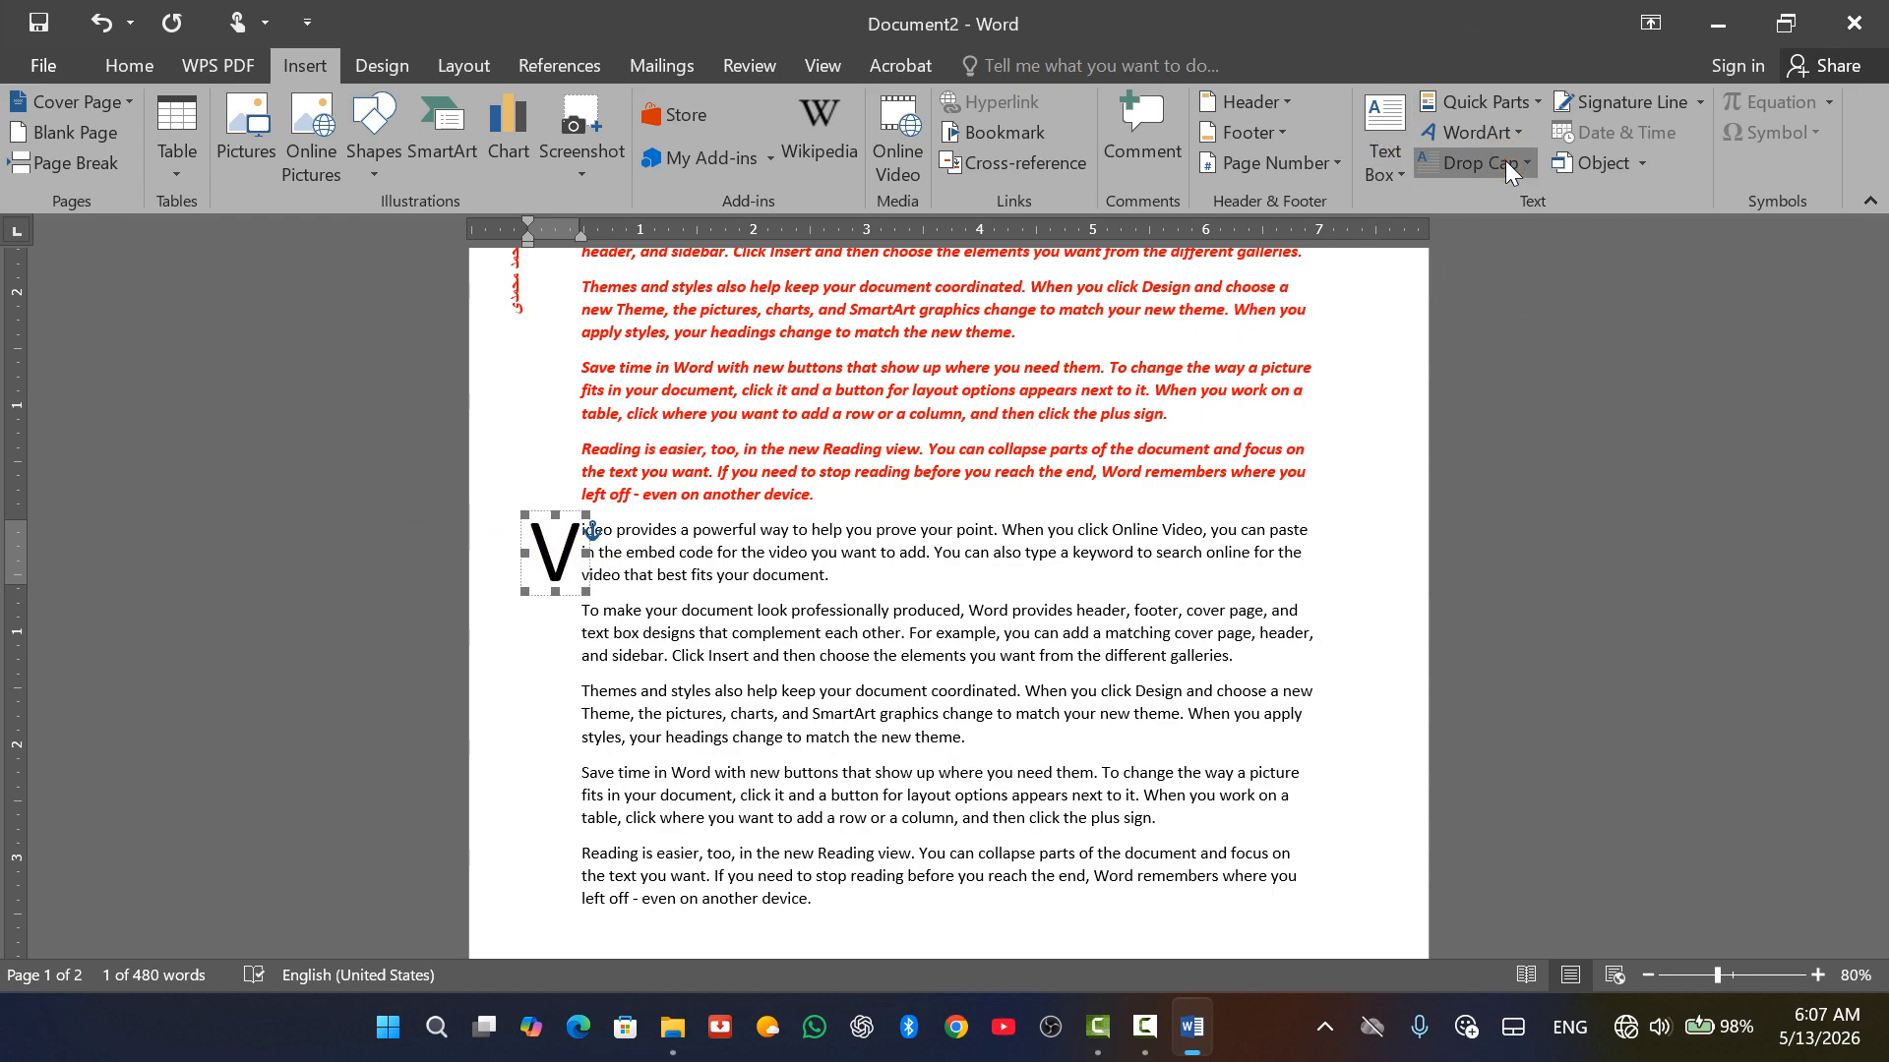
pyautogui.click(1511, 369)
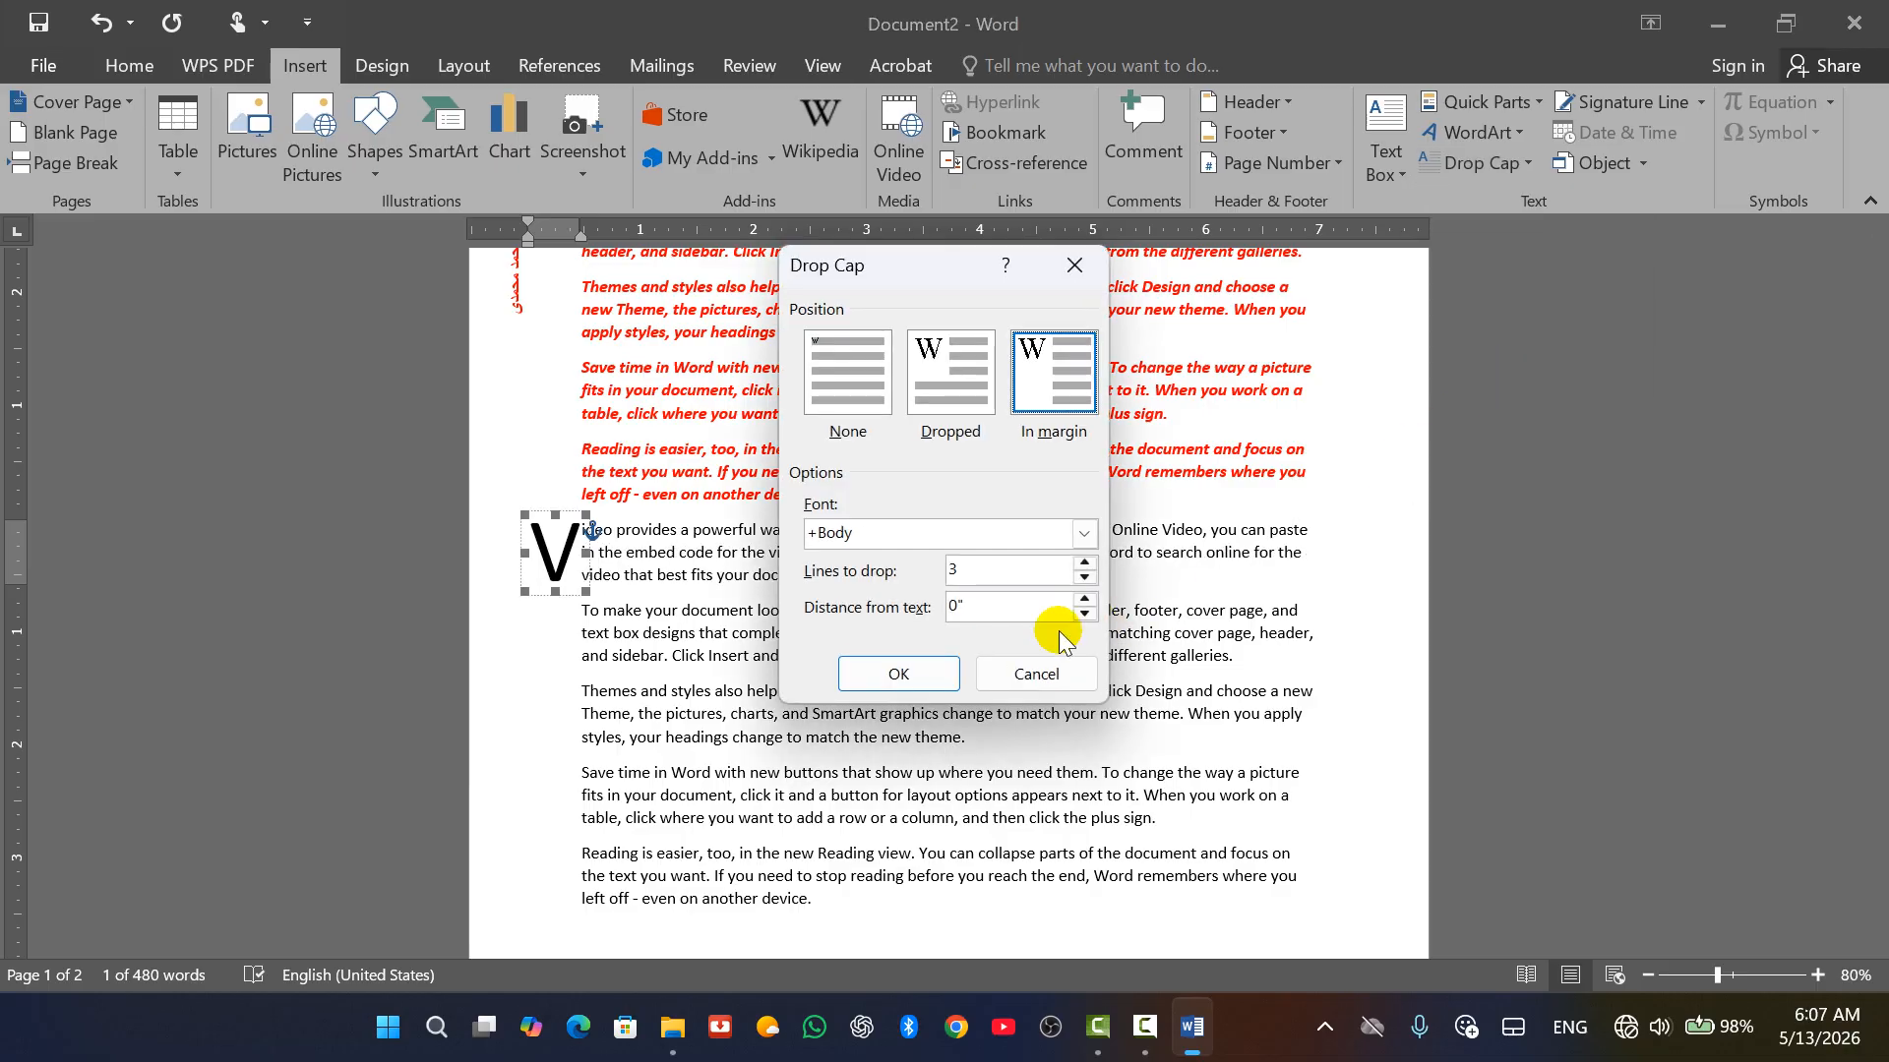
pyautogui.click(1084, 565)
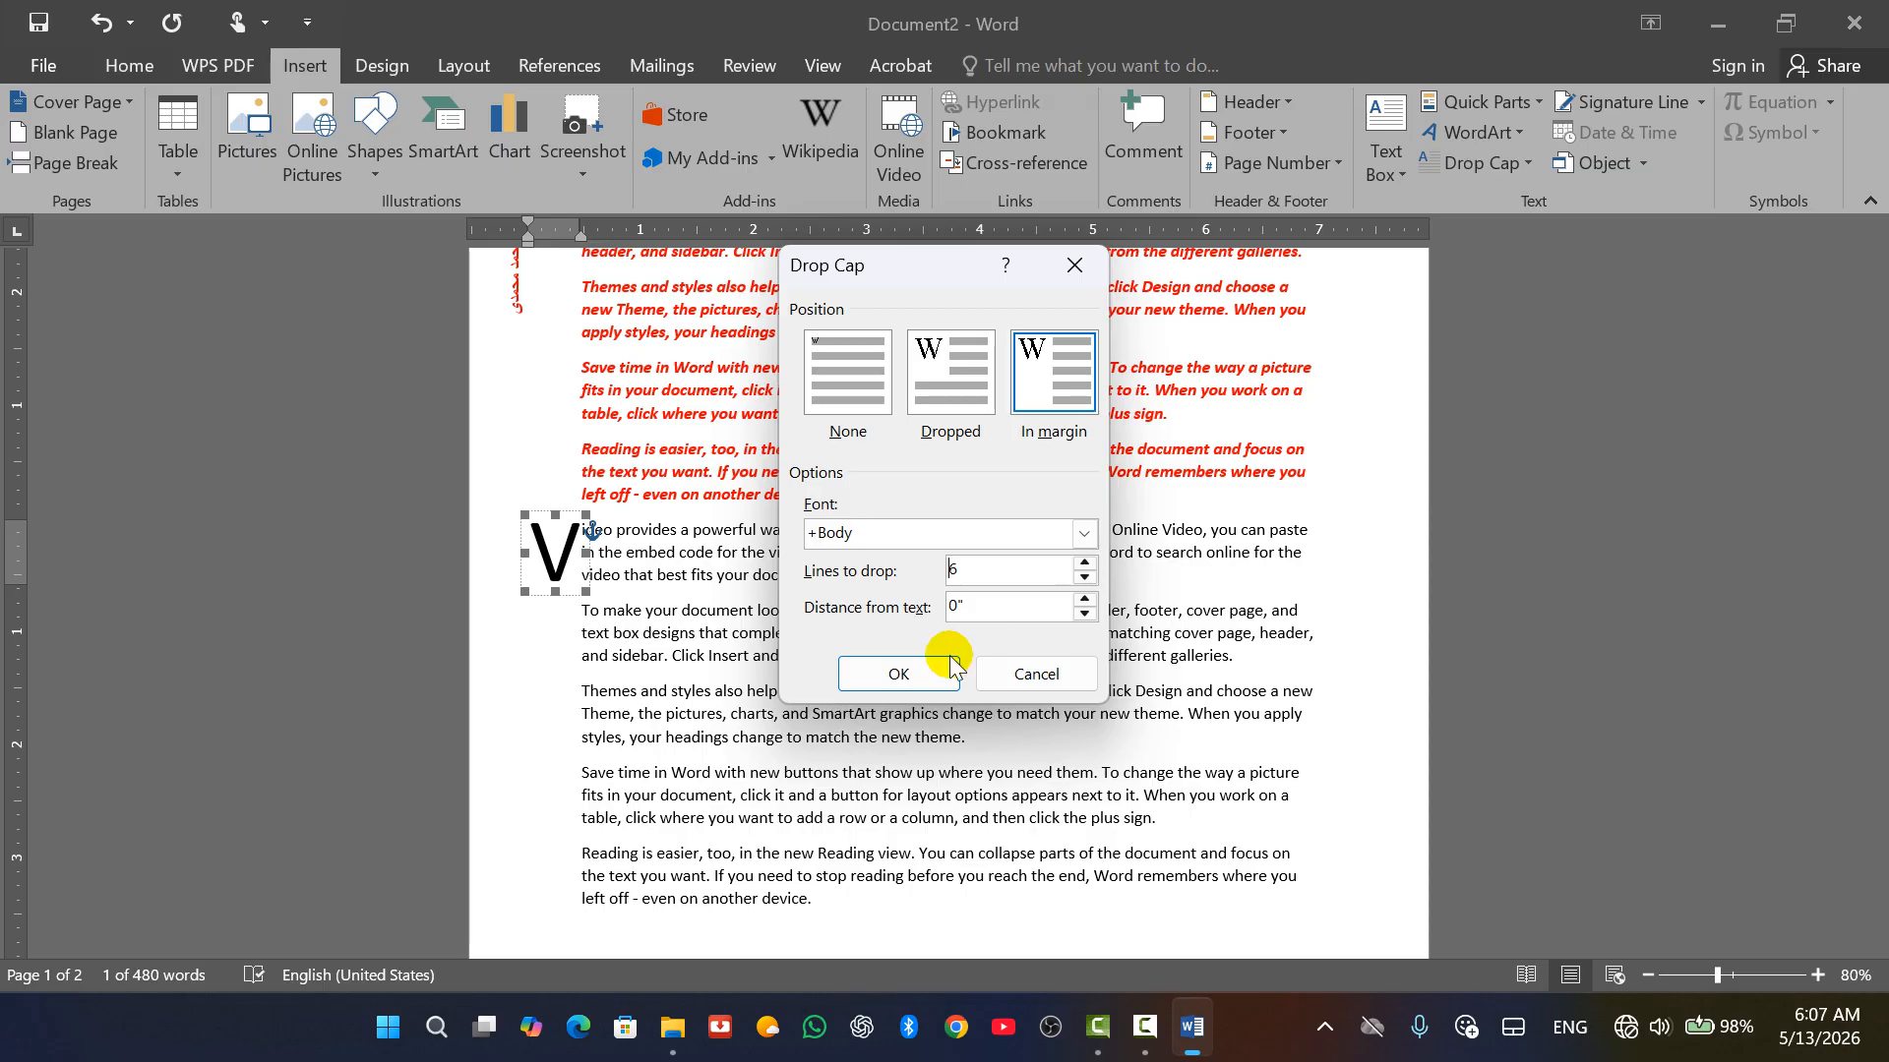
pyautogui.click(915, 675)
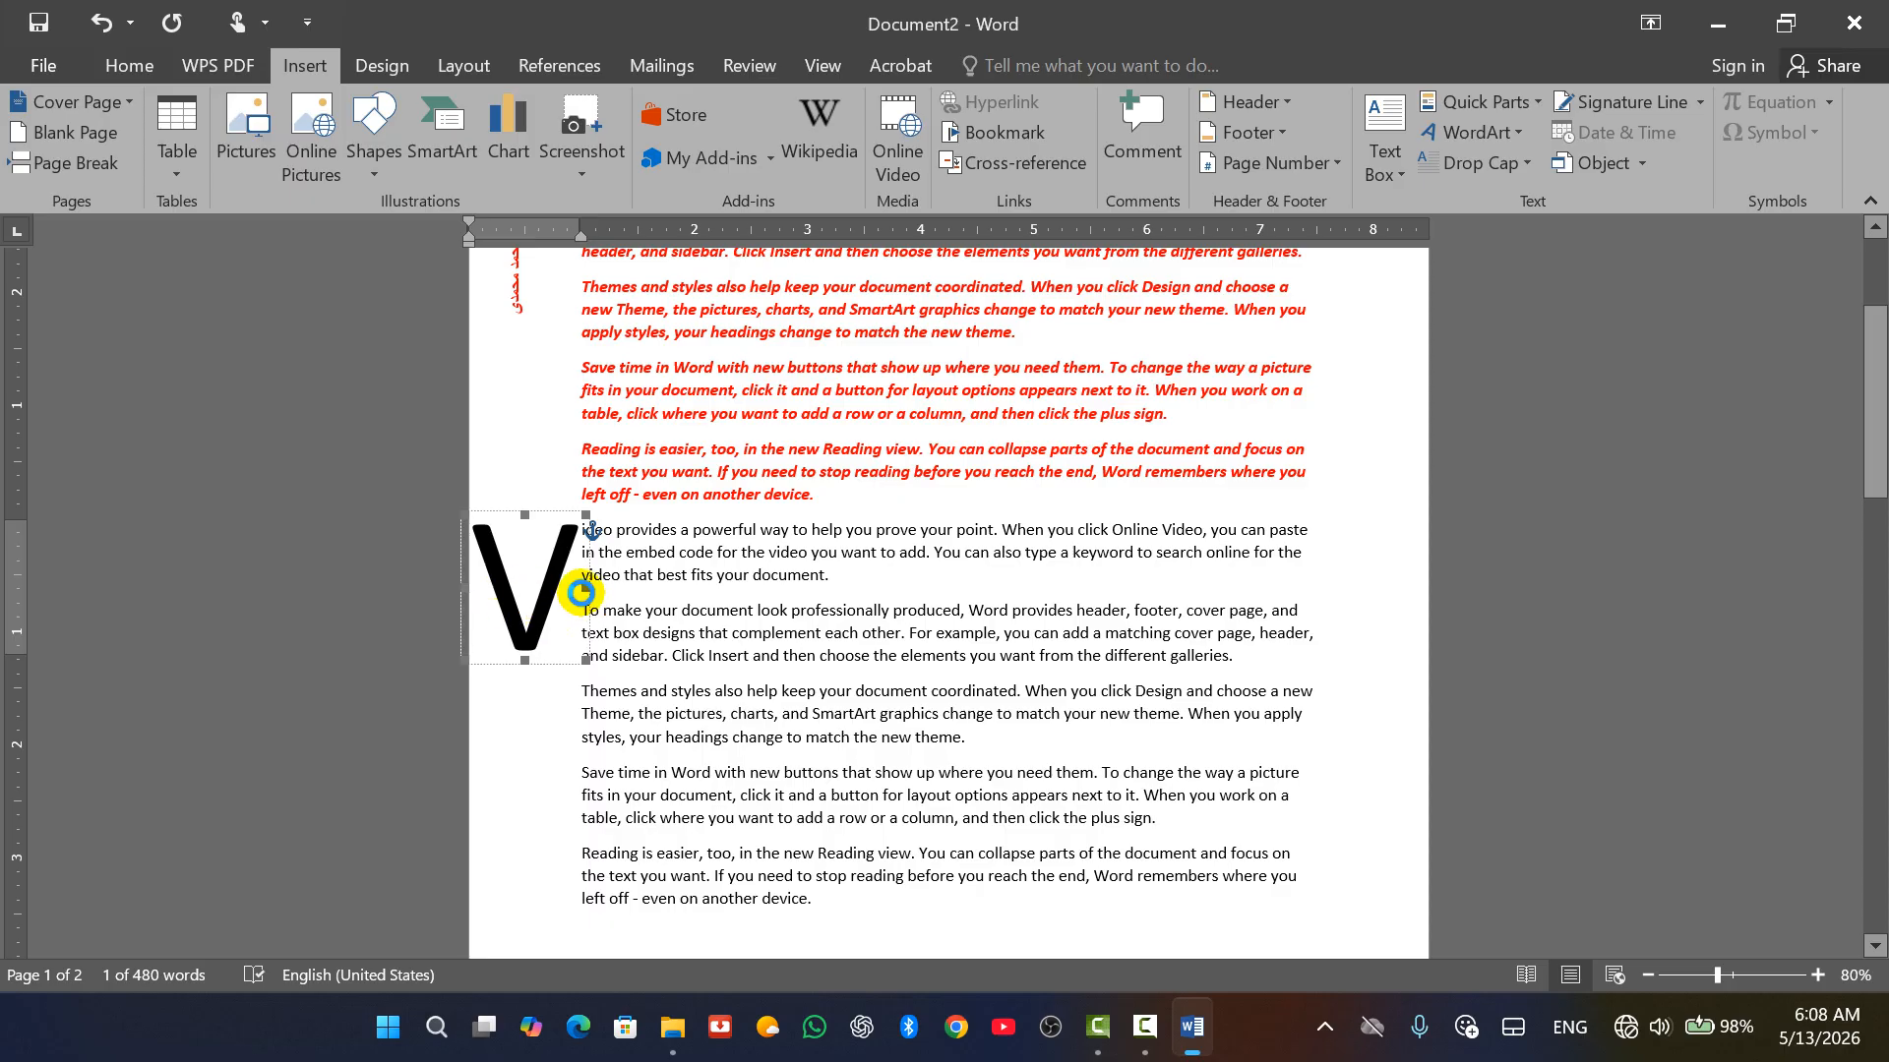
pyautogui.hotkey('ctrl', 'z')
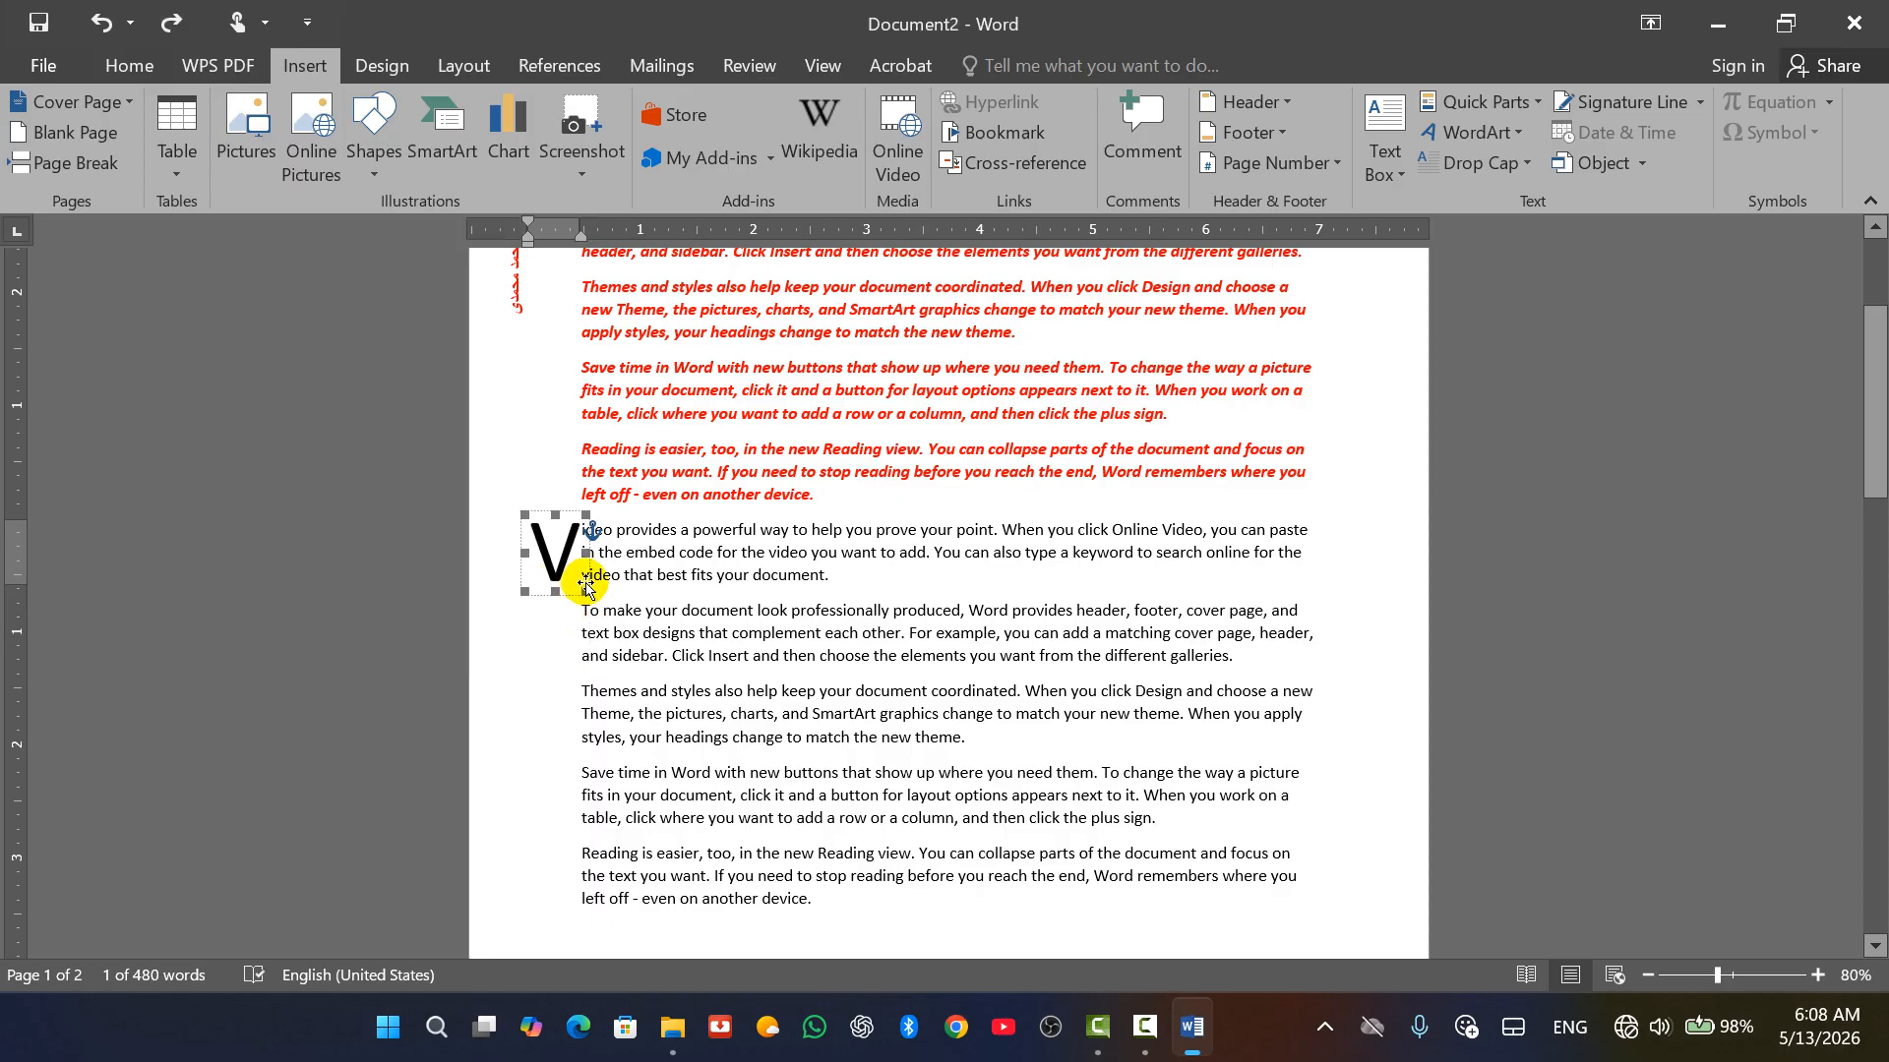
# Give the W of "What is your name?" on the second page an In margin drop cap spanning 4 lines.
pyautogui.scroll(-10, 585, 515)
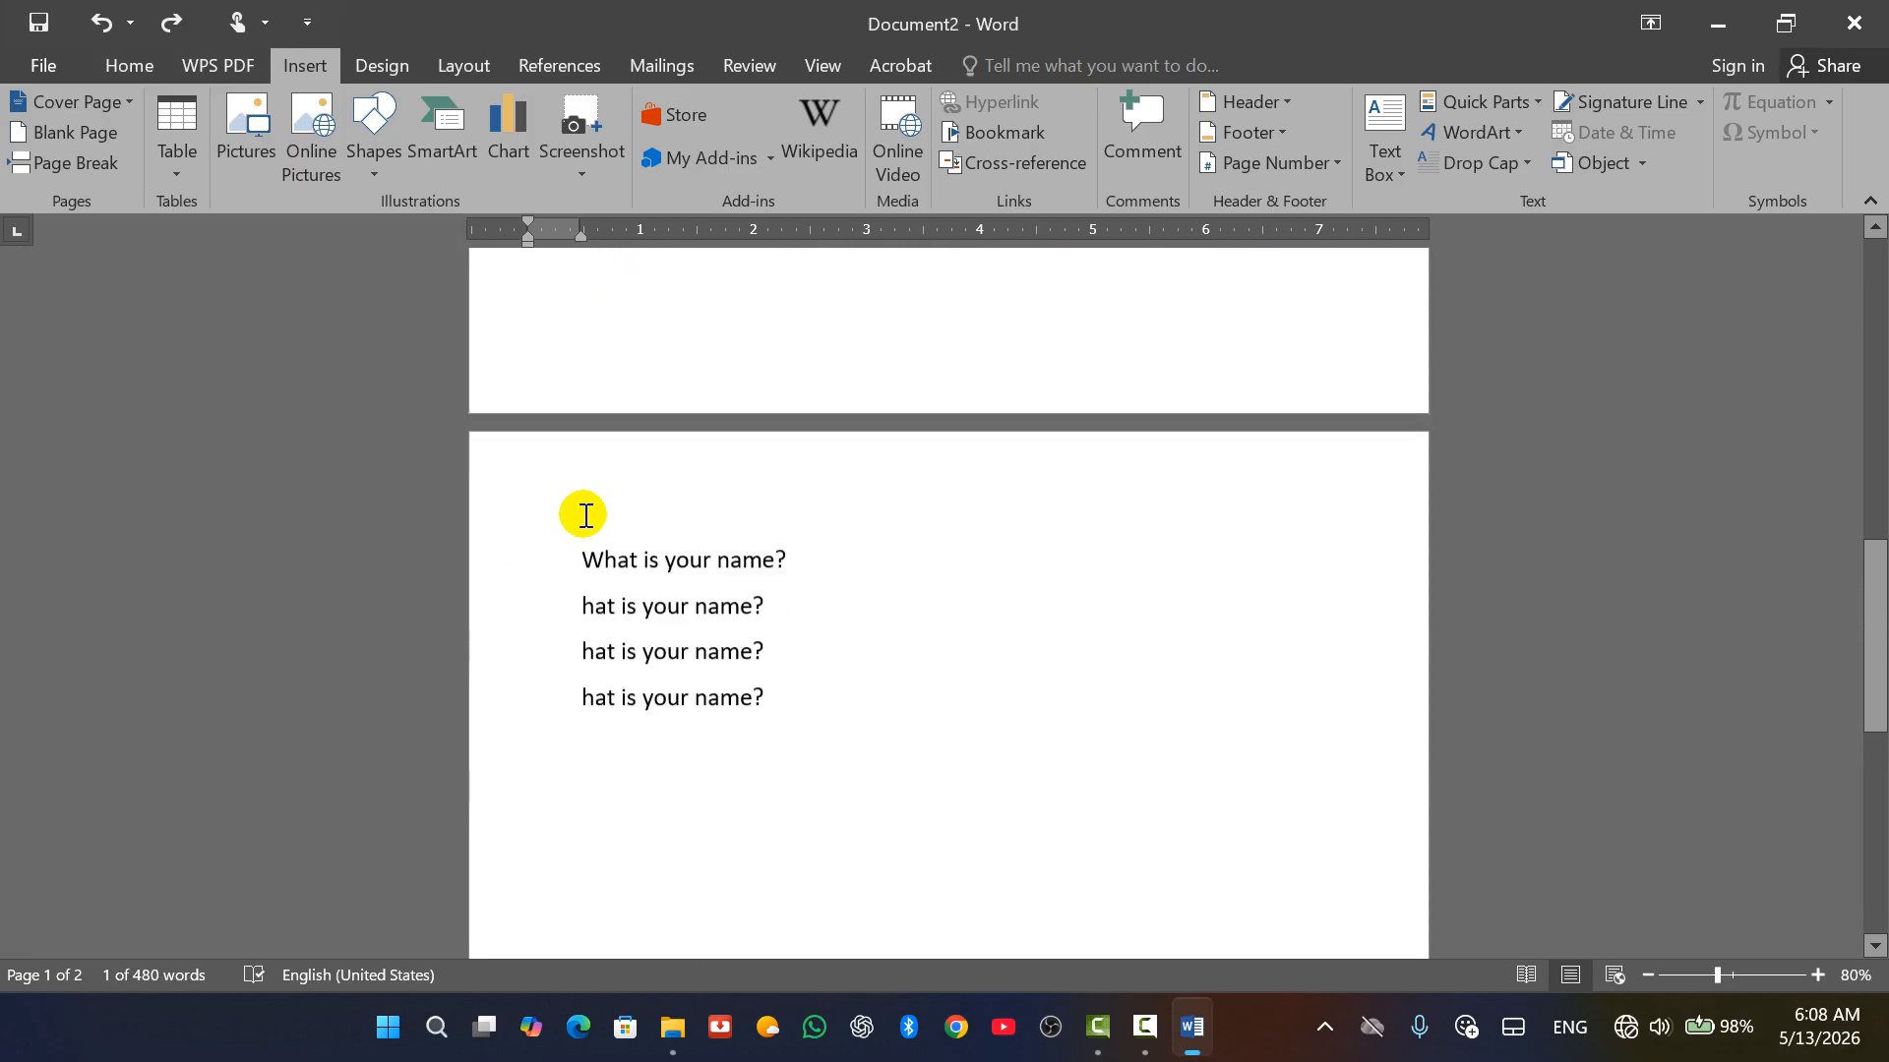
pyautogui.scroll(-3, 576, 482)
pyautogui.scroll(4, 600, 511)
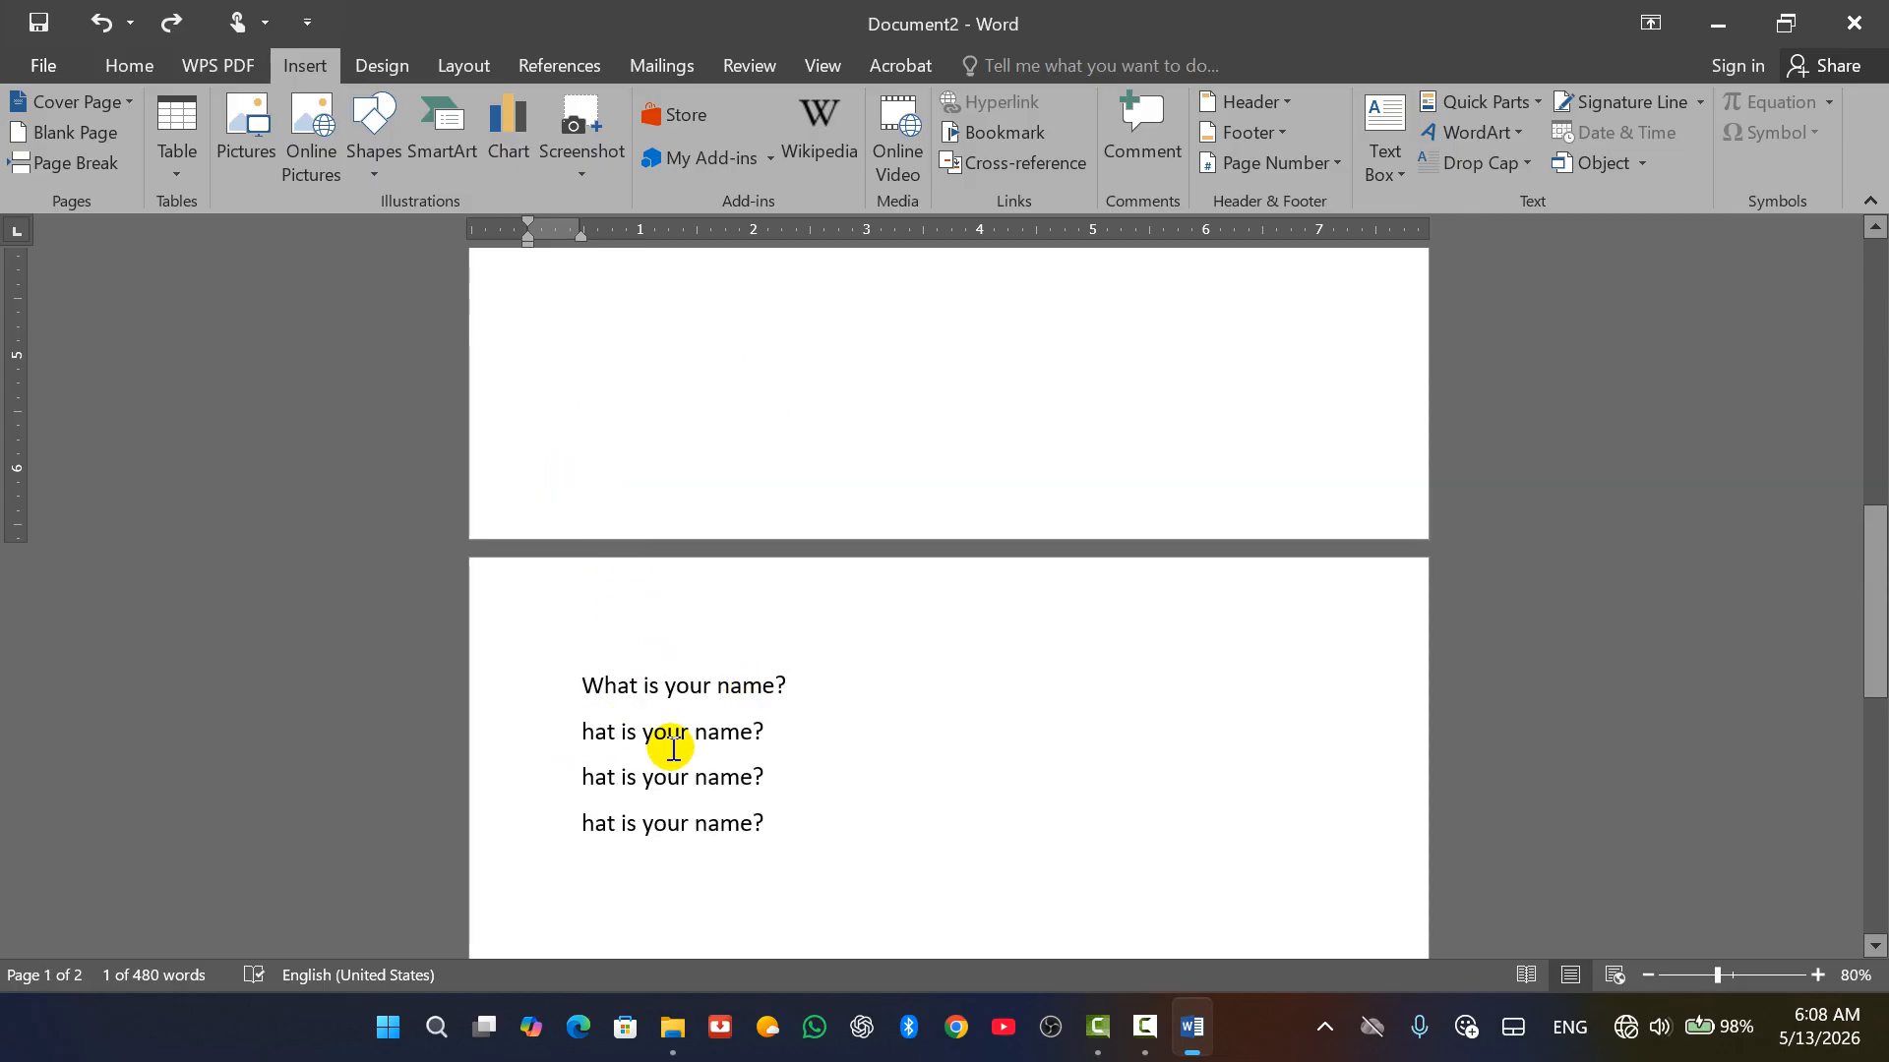
pyautogui.click(583, 730)
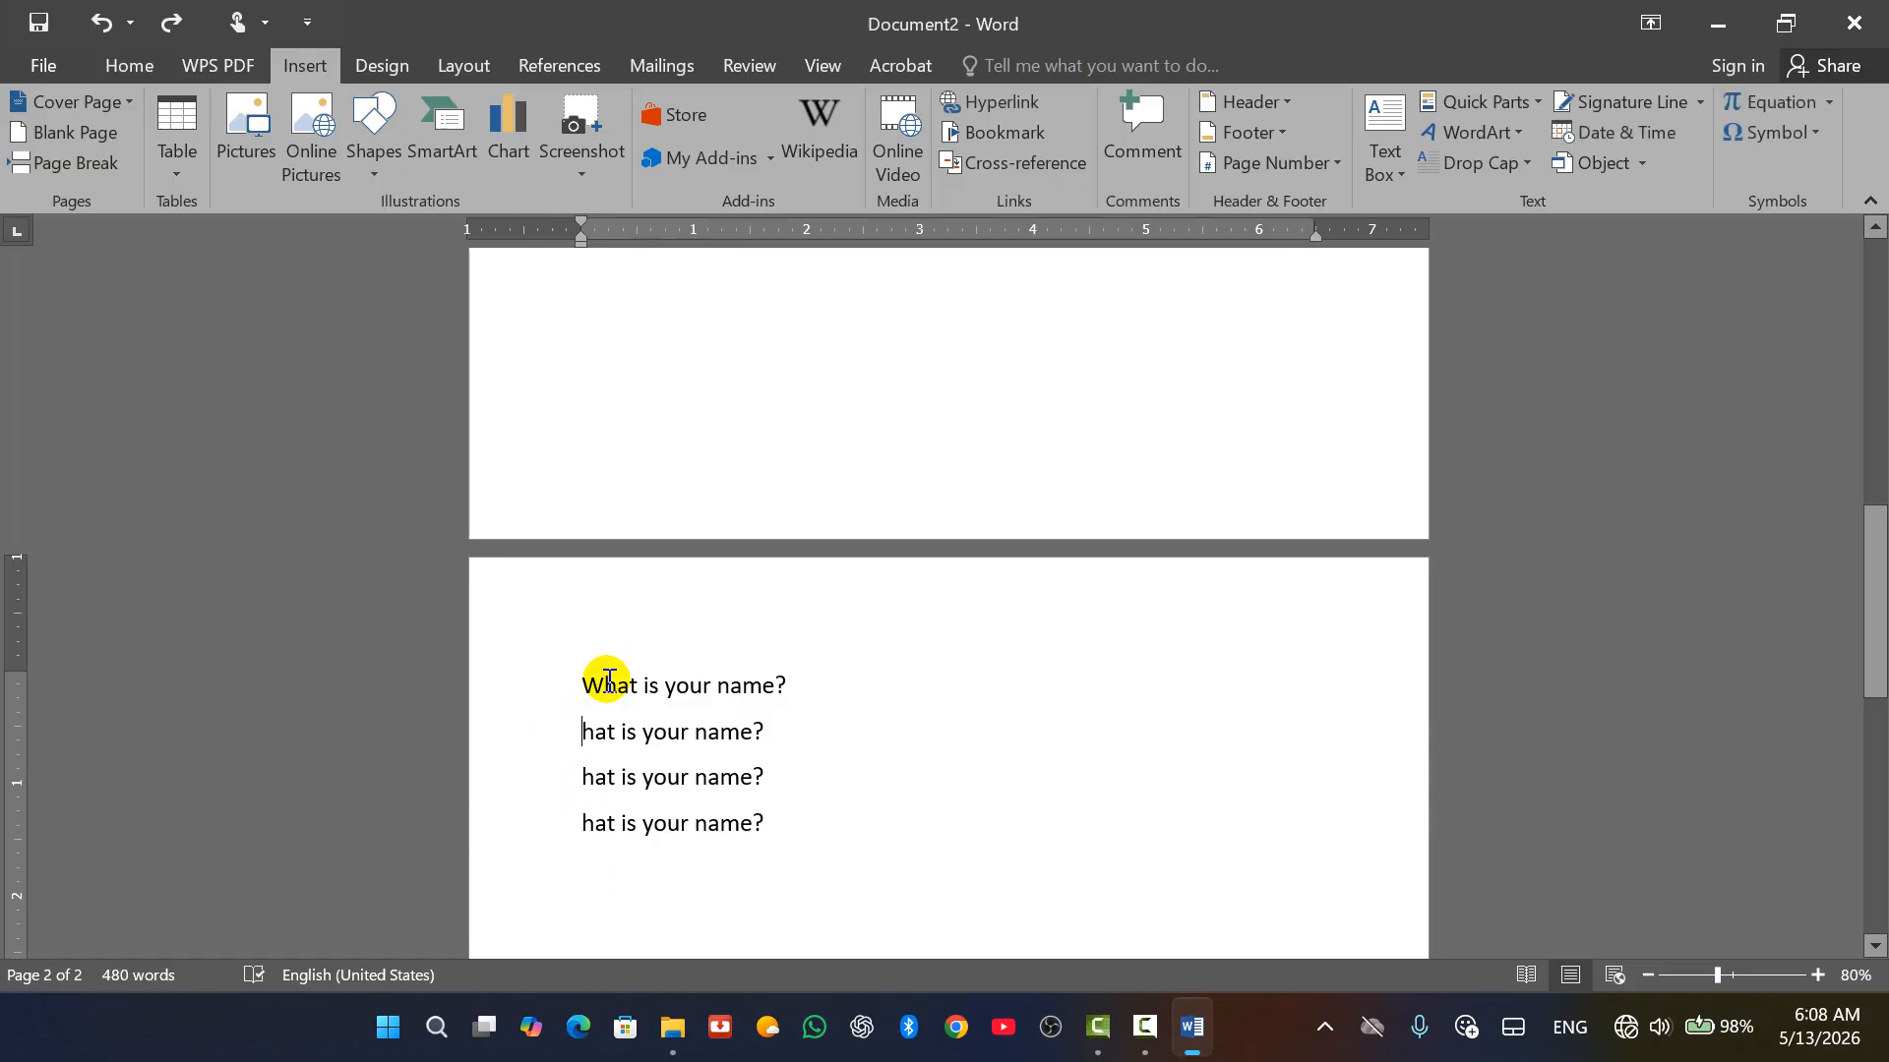
pyautogui.moveTo(602, 679); pyautogui.dragTo(581, 683)
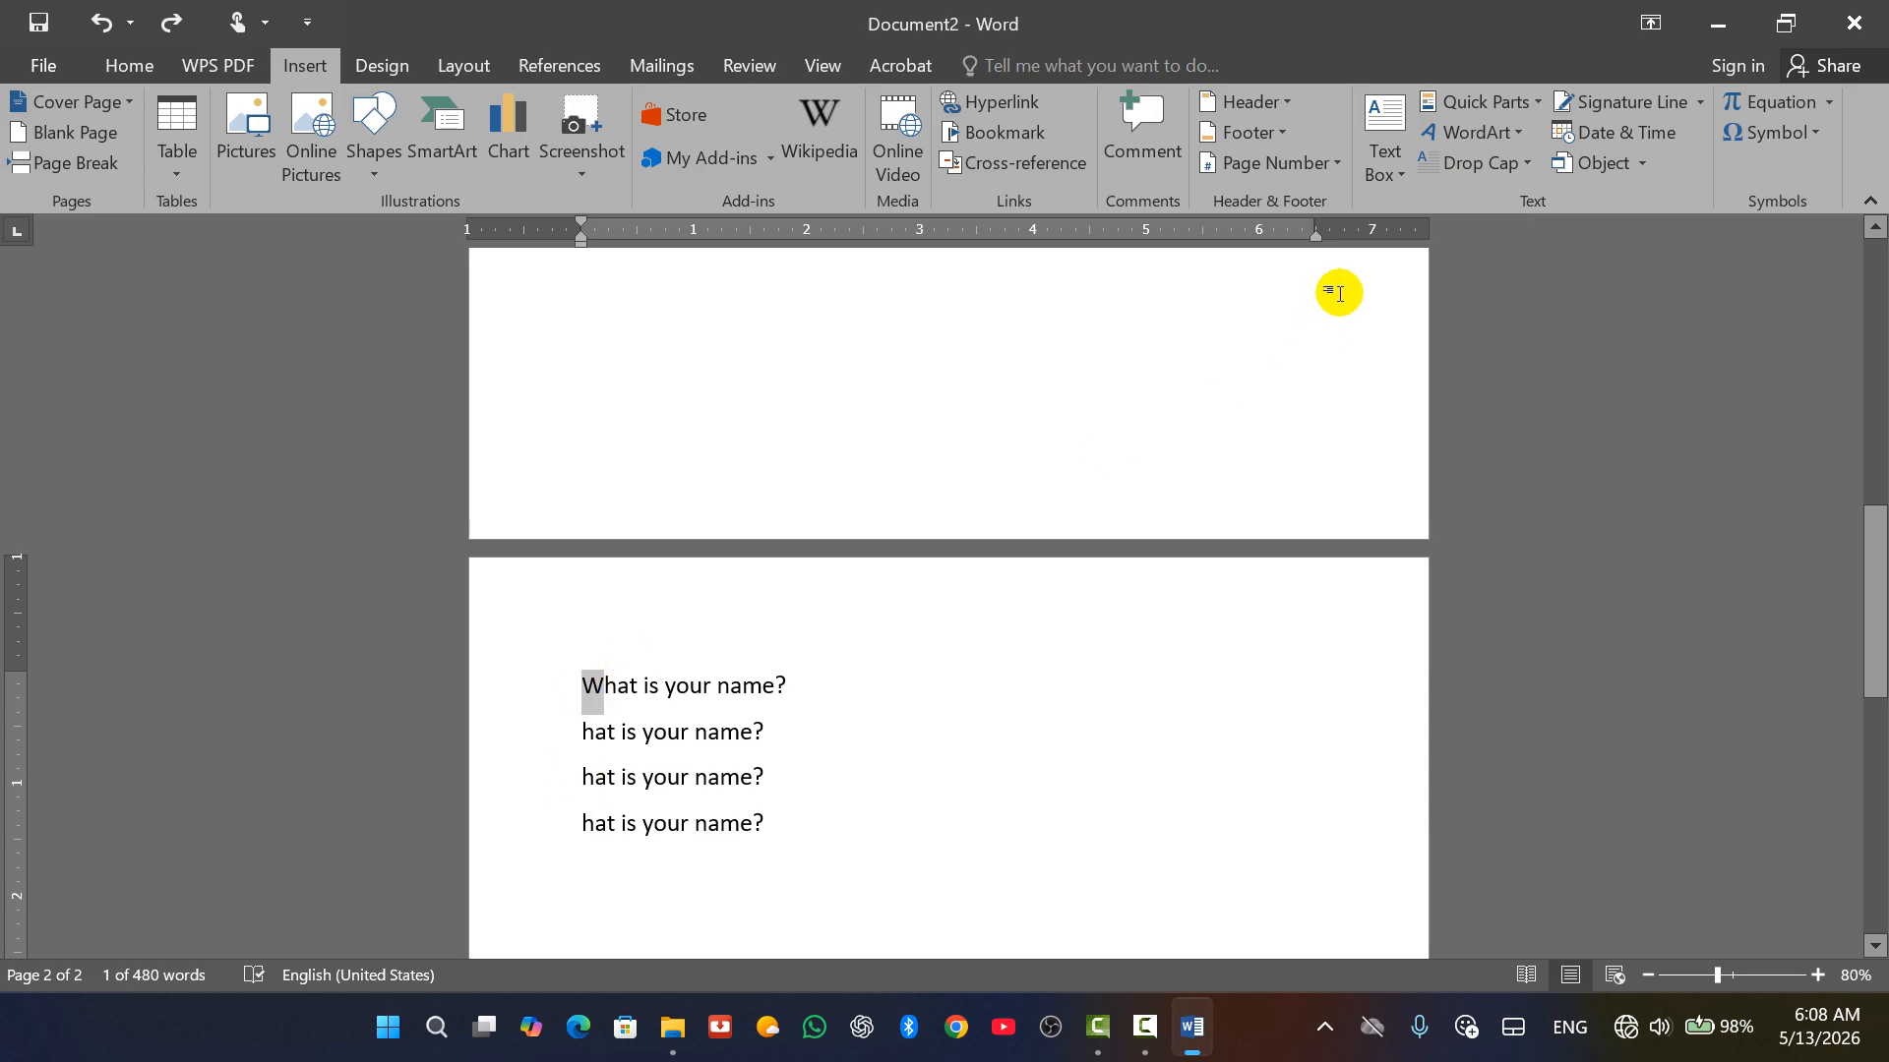
pyautogui.click(1514, 172)
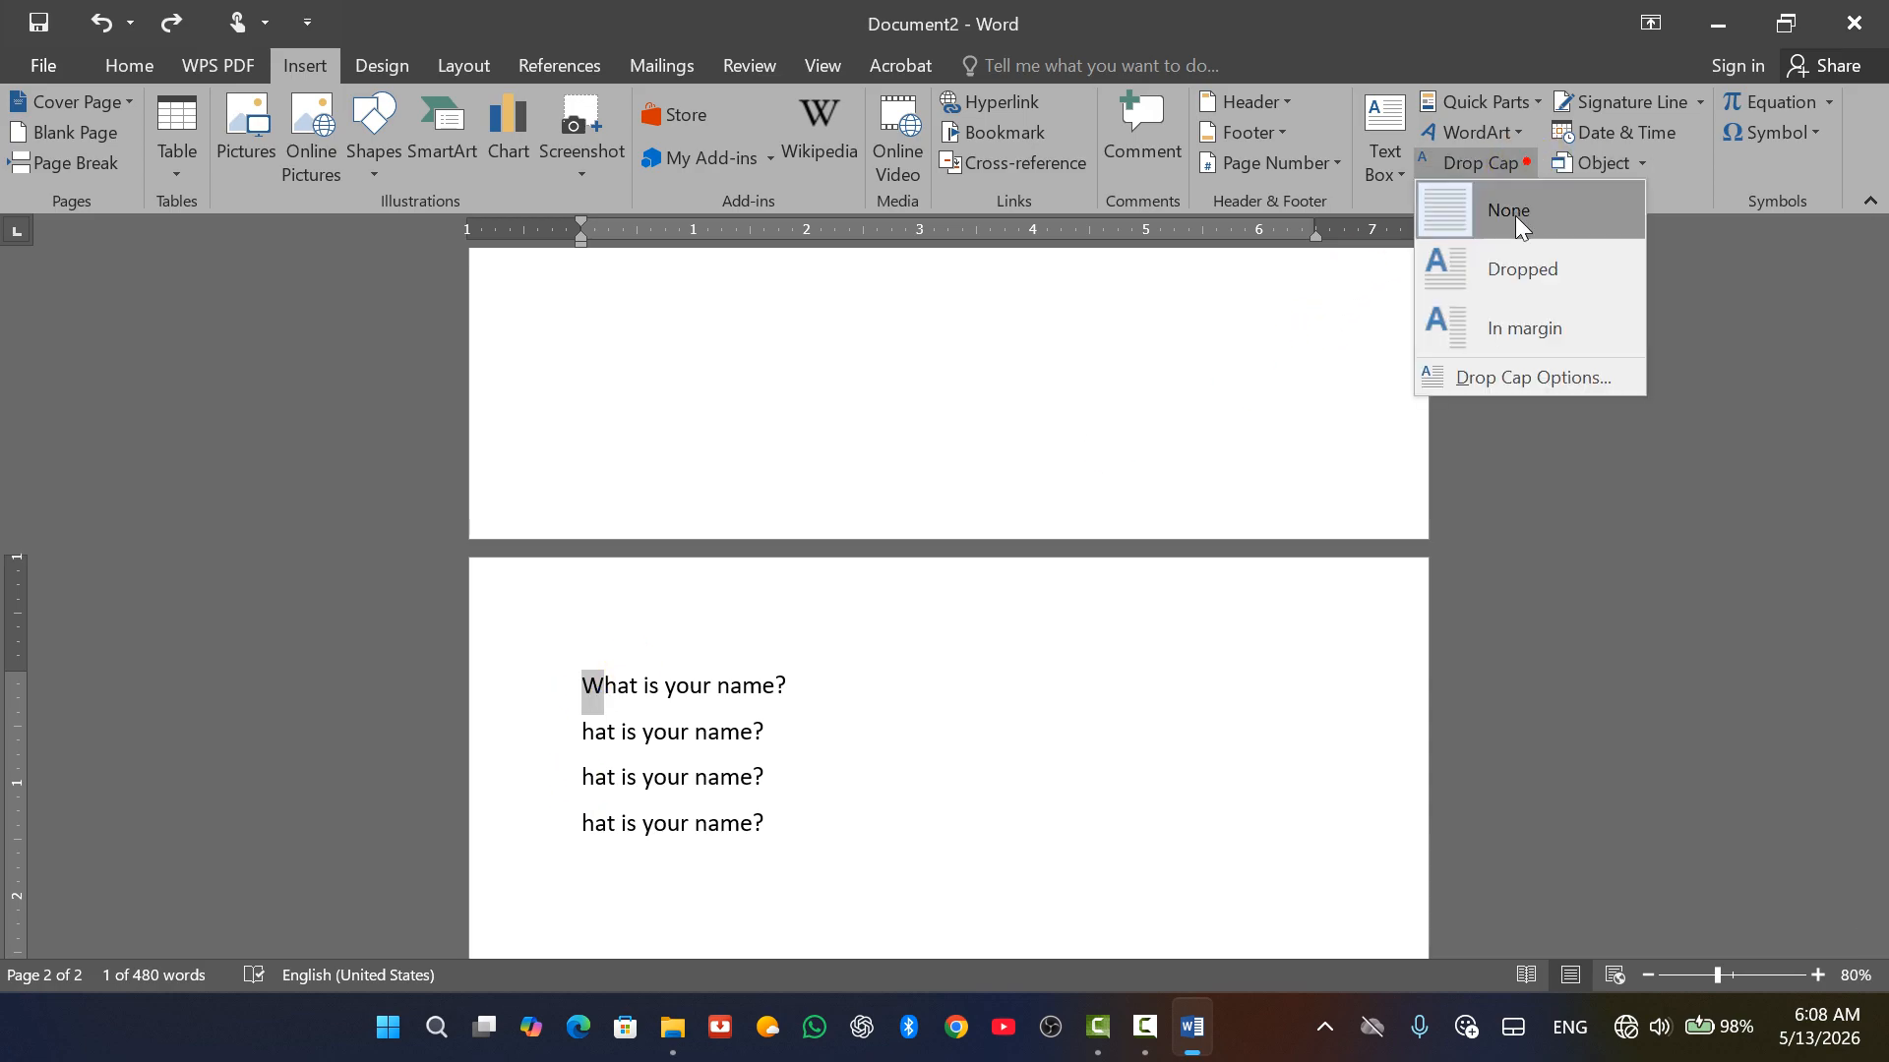
pyautogui.click(1507, 386)
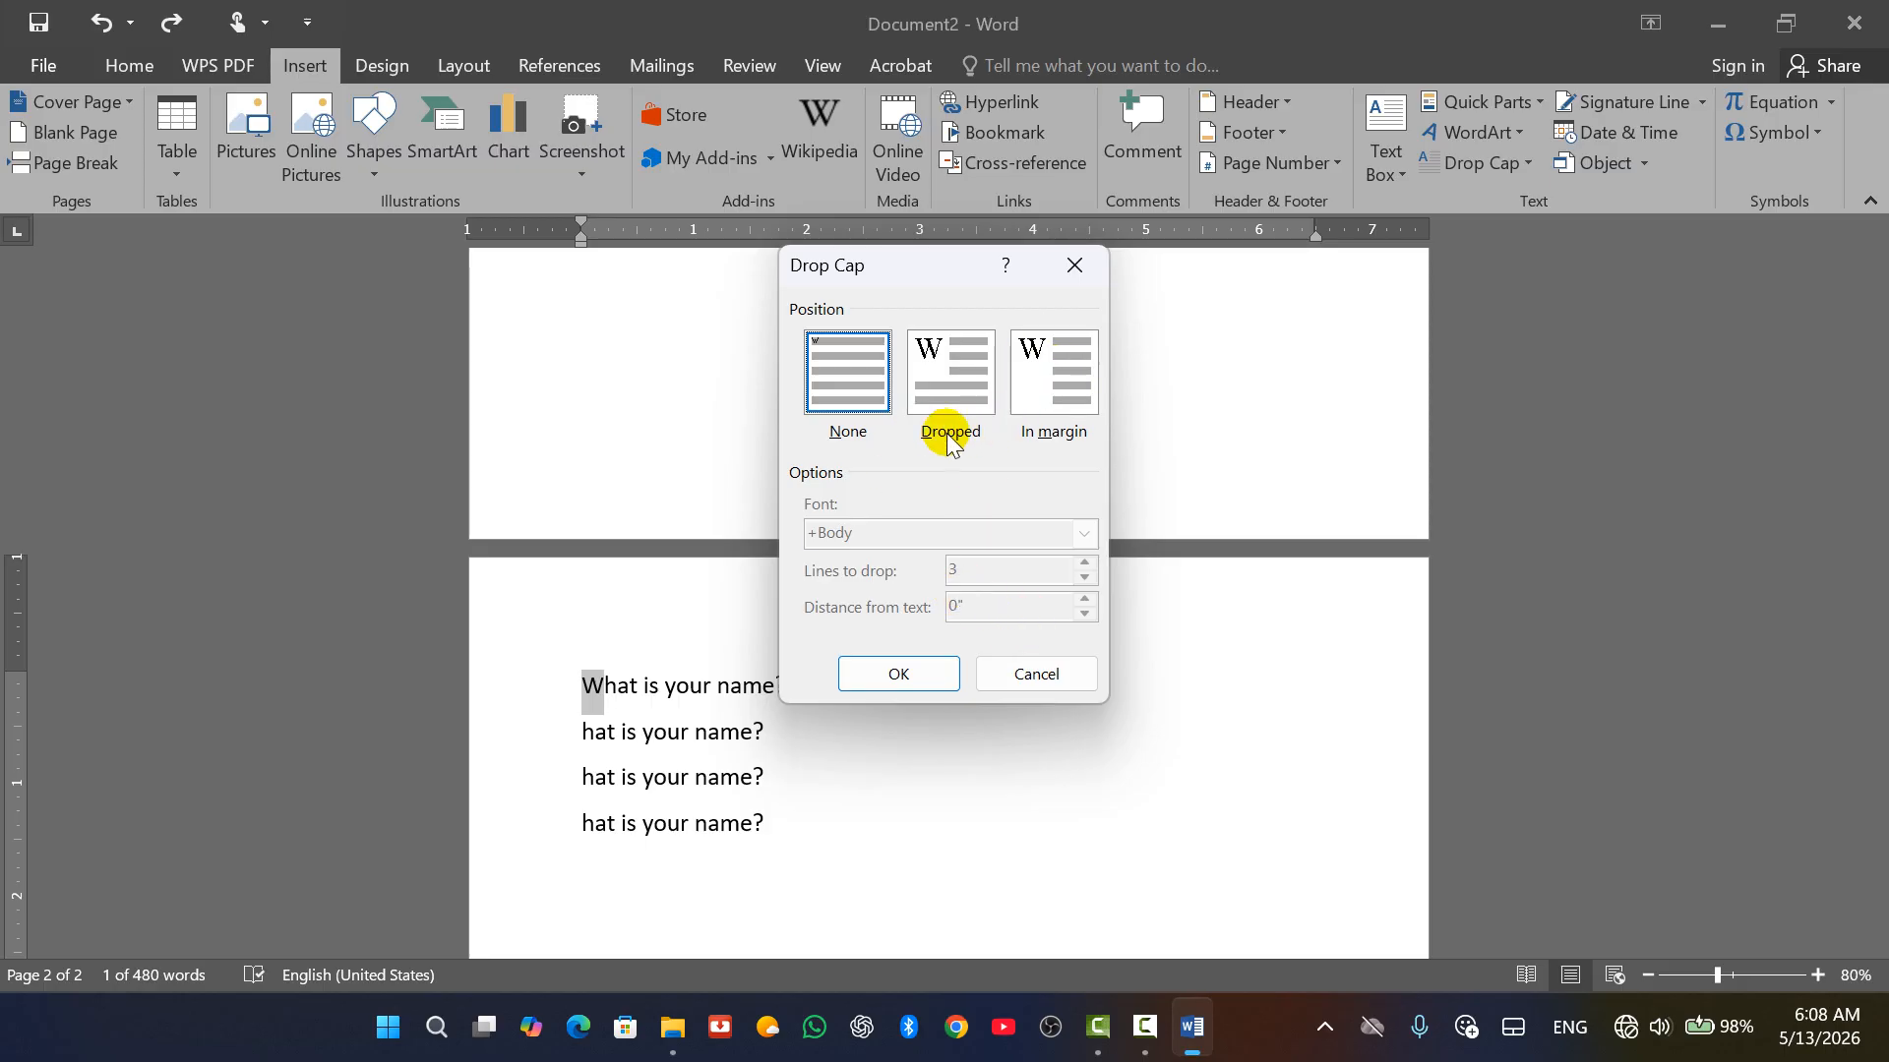
pyautogui.click(1025, 371)
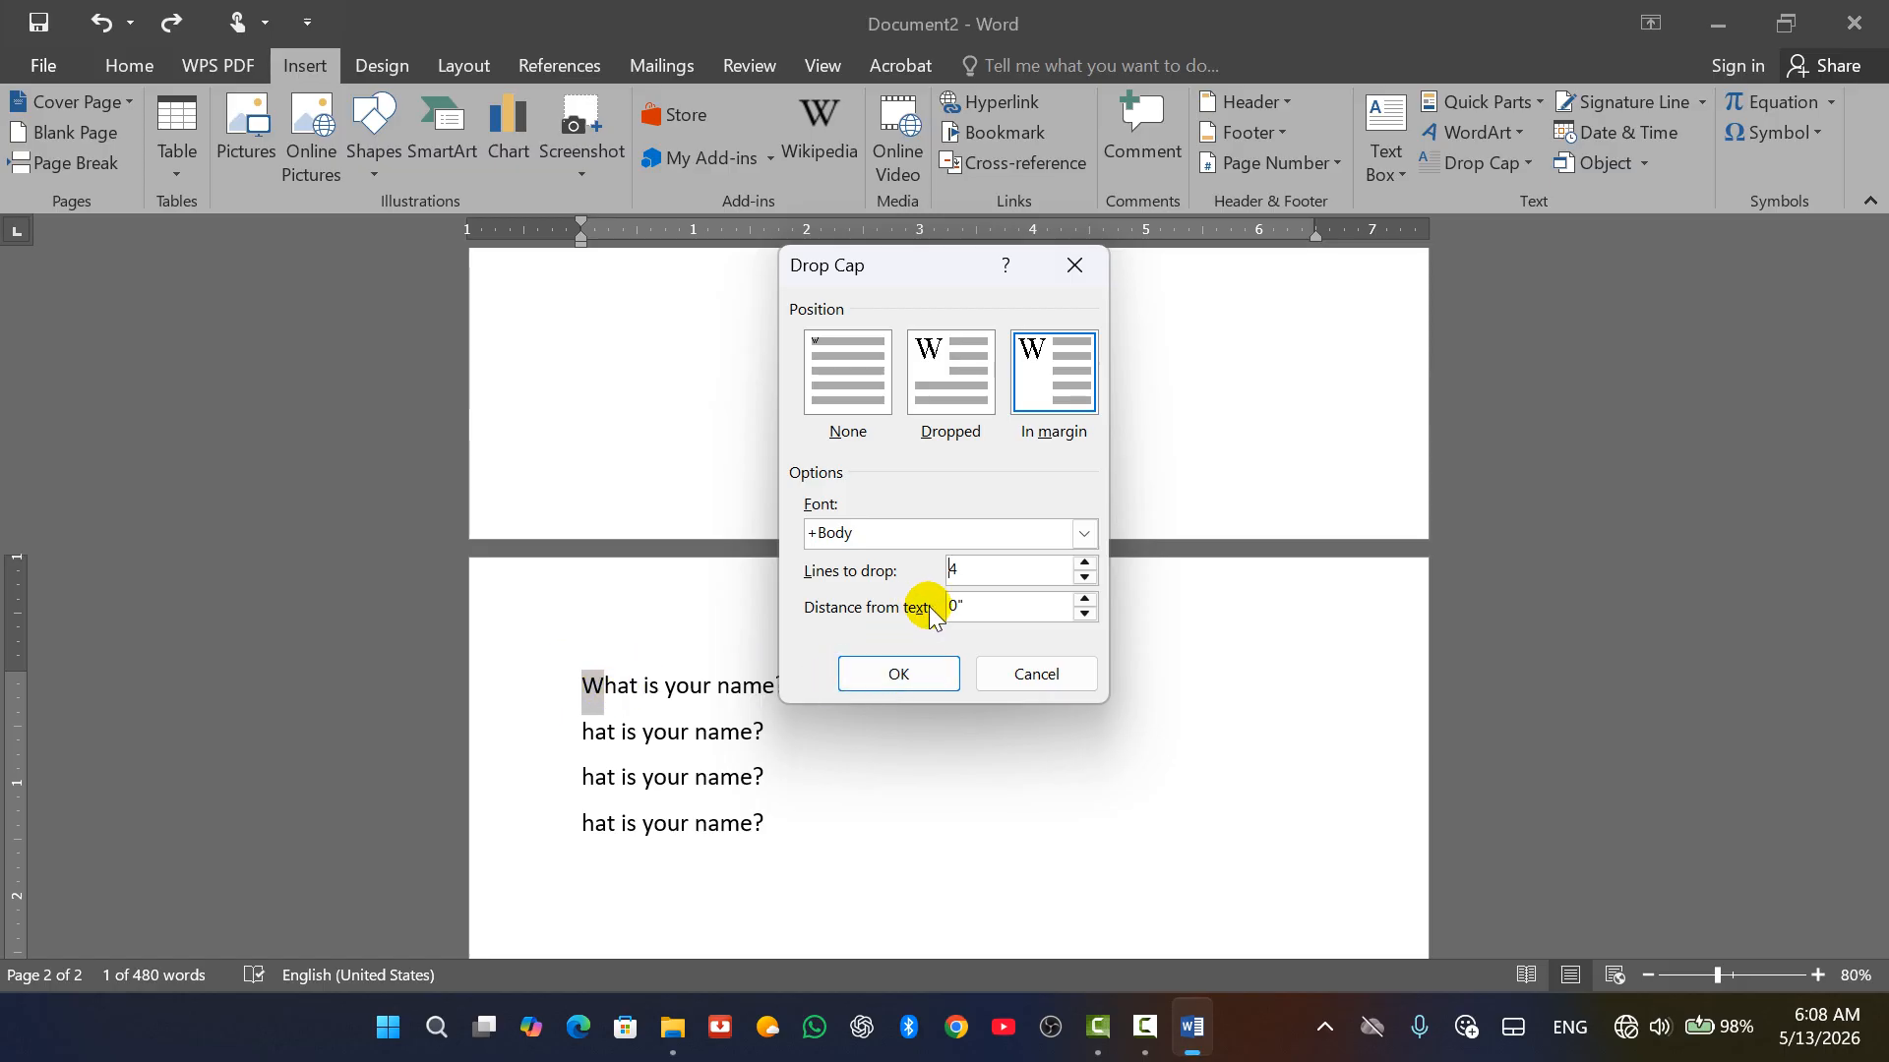
pyautogui.click(898, 674)
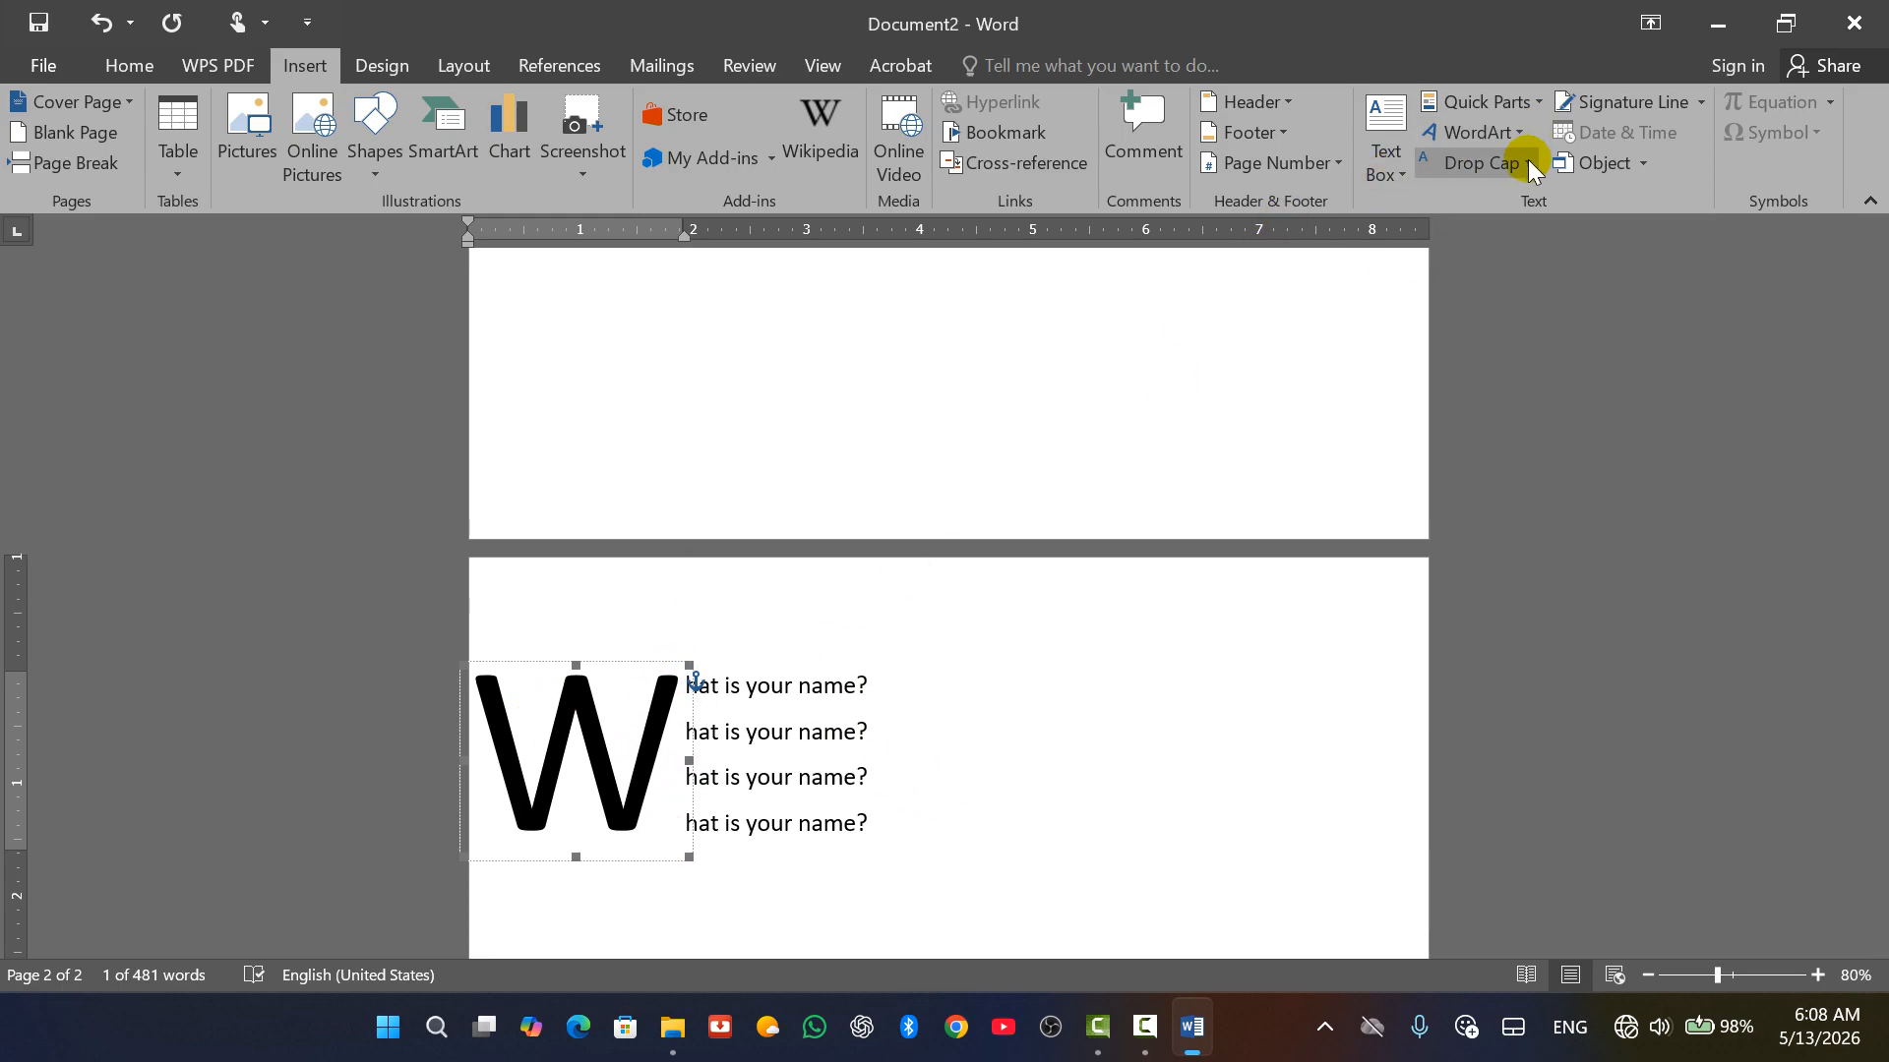
# Increase the W drop cap's distance from the text.
pyautogui.click(1475, 162)
pyautogui.click(1515, 377)
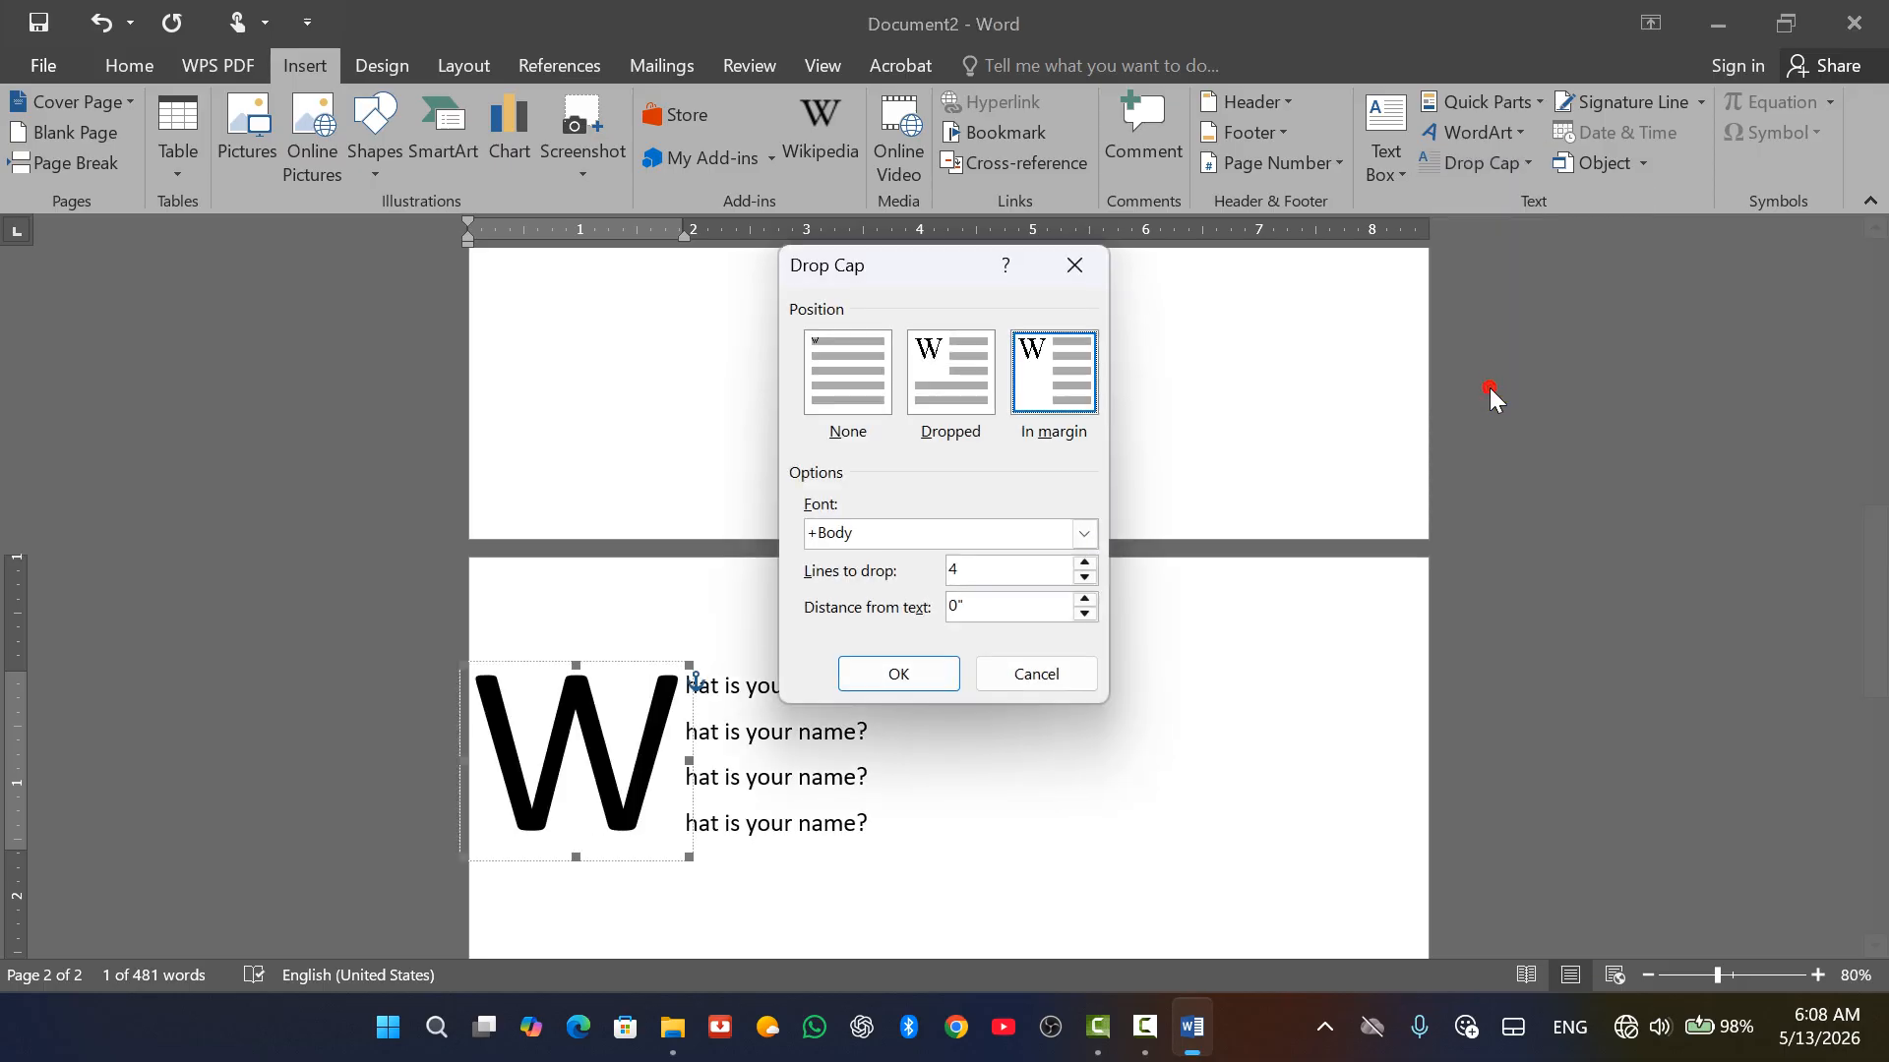
pyautogui.click(1084, 600)
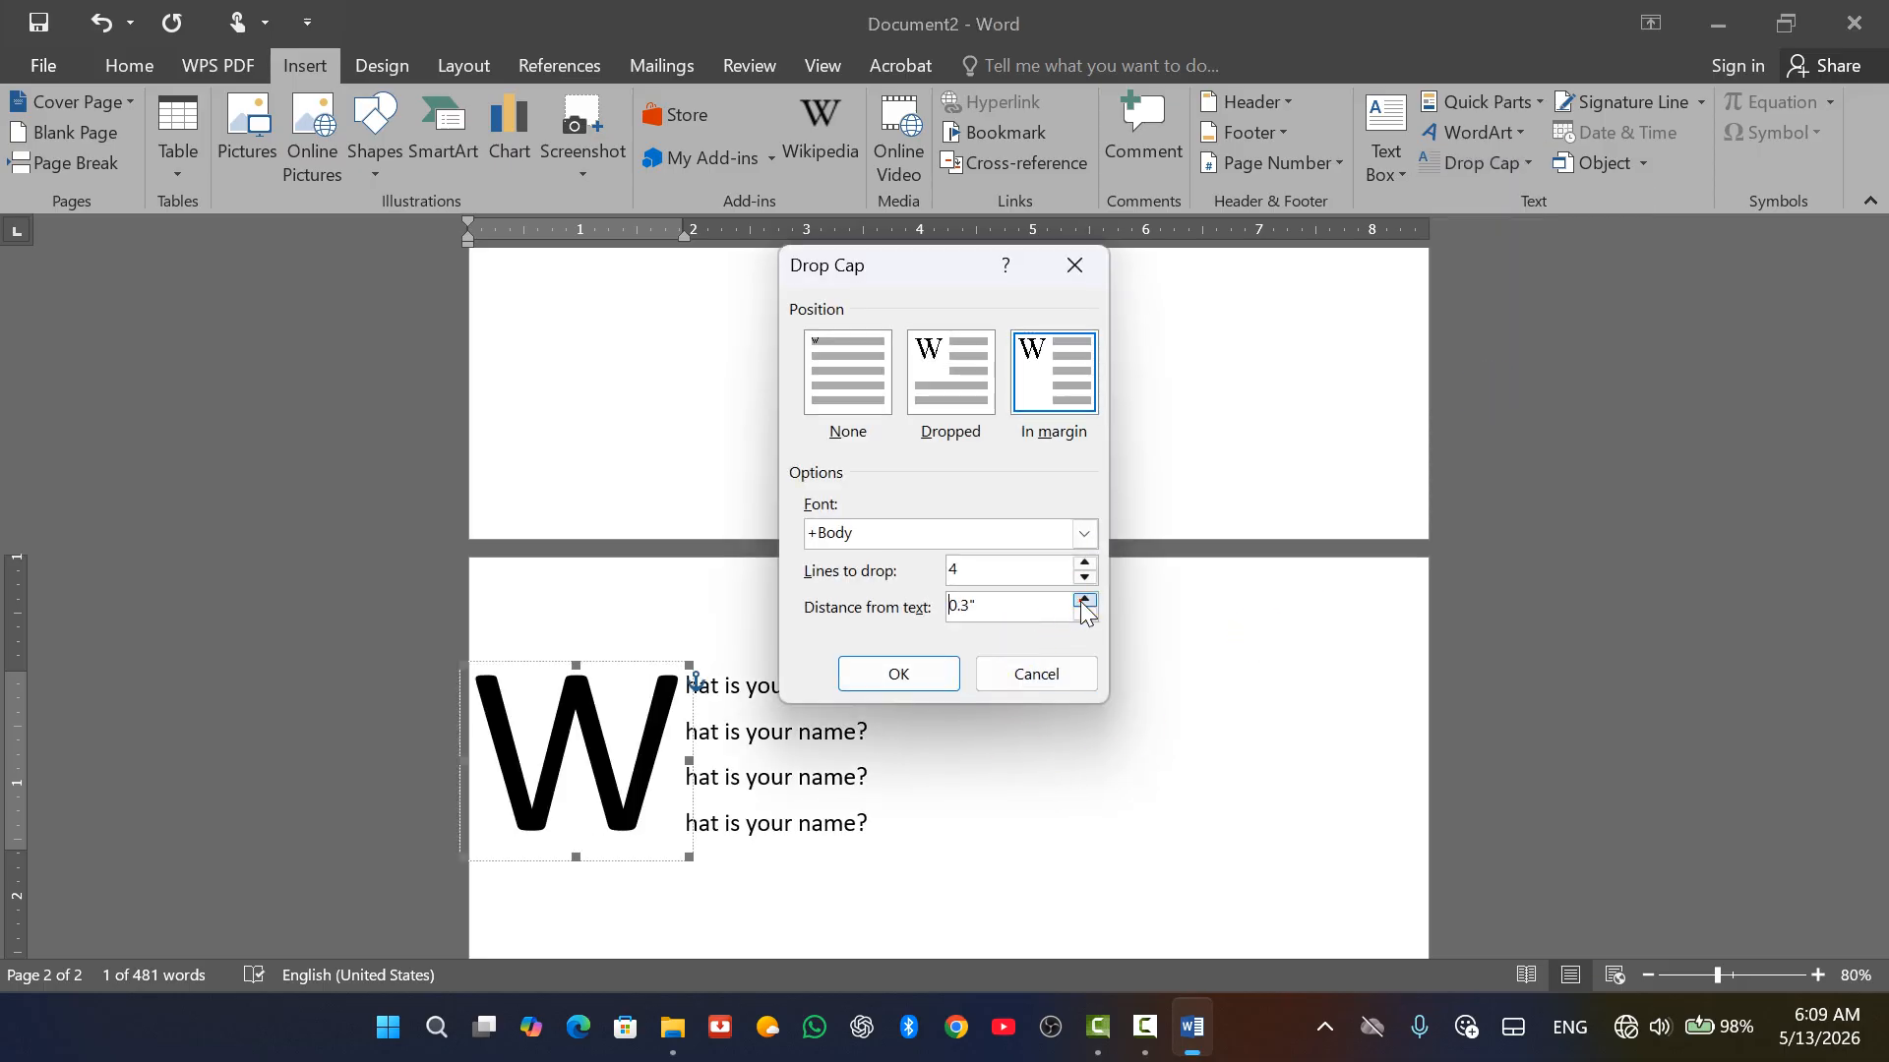
pyautogui.moveTo(999, 603); pyautogui.dragTo(931, 605)
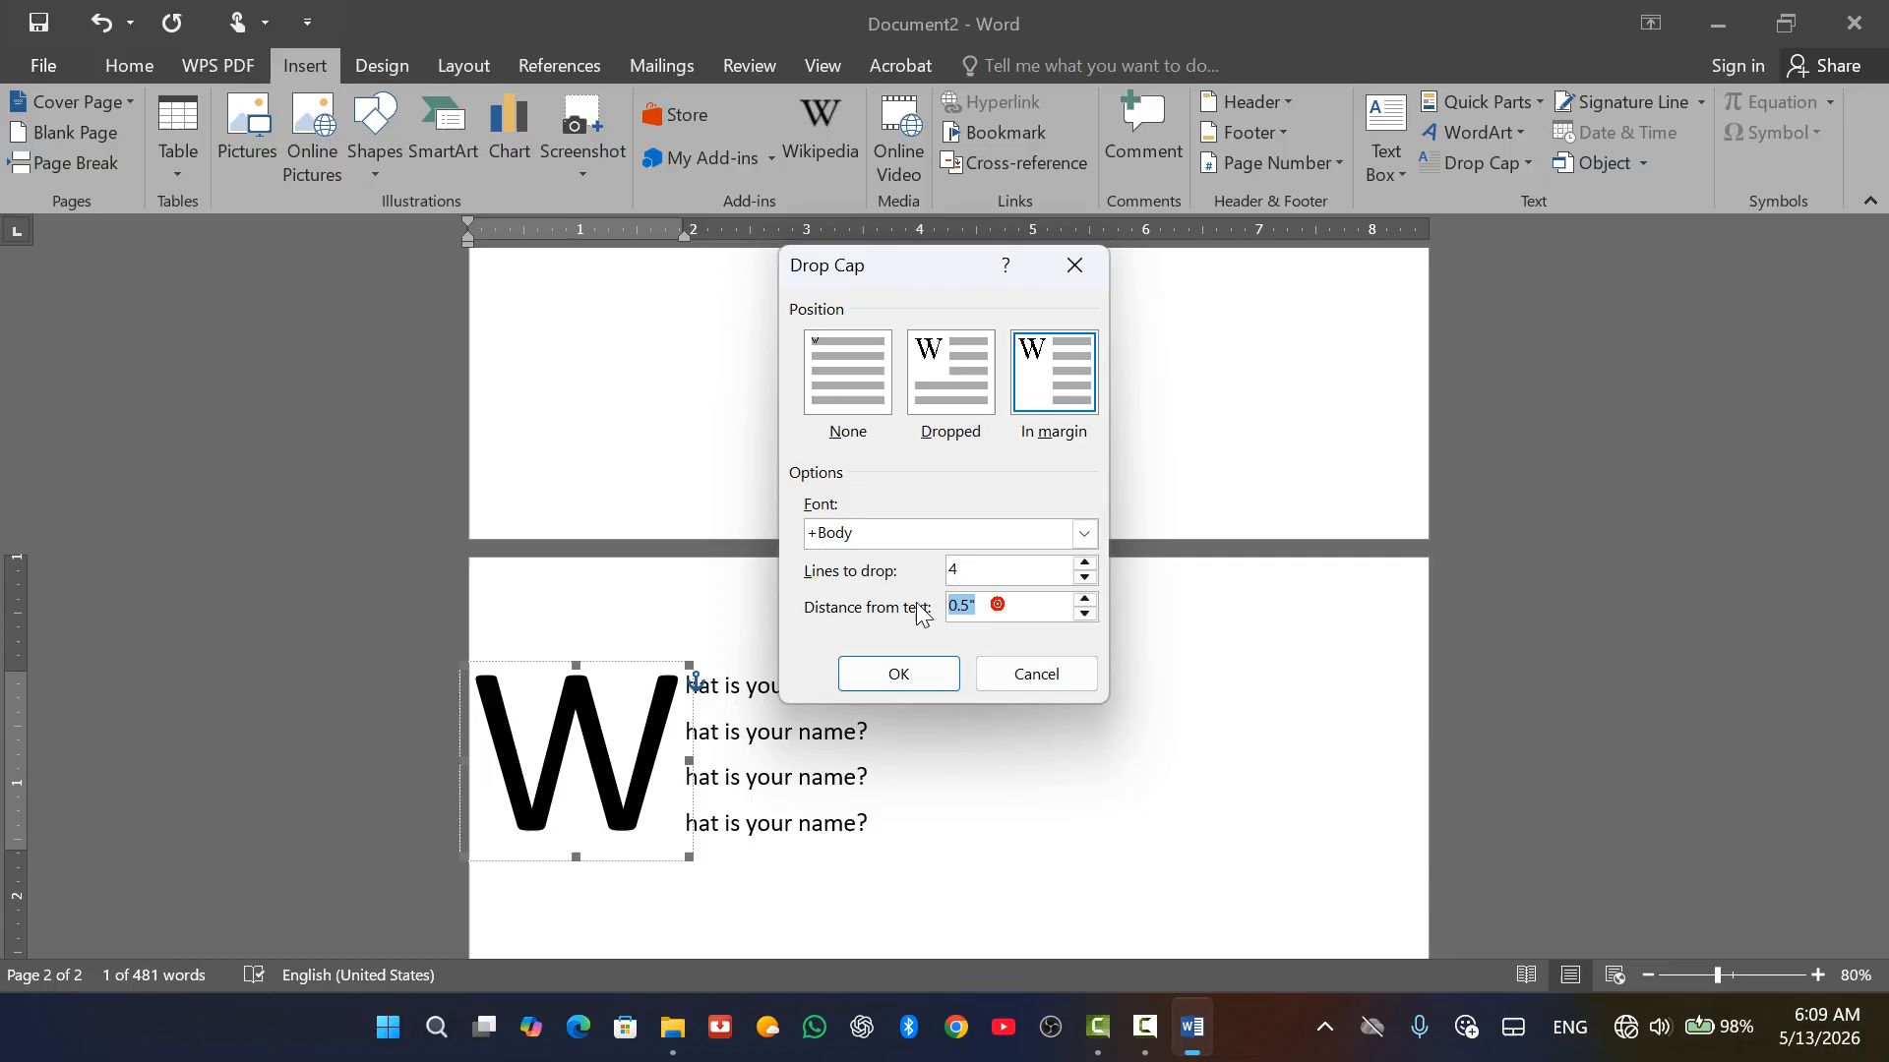
pyautogui.click(1084, 600)
pyautogui.click(930, 673)
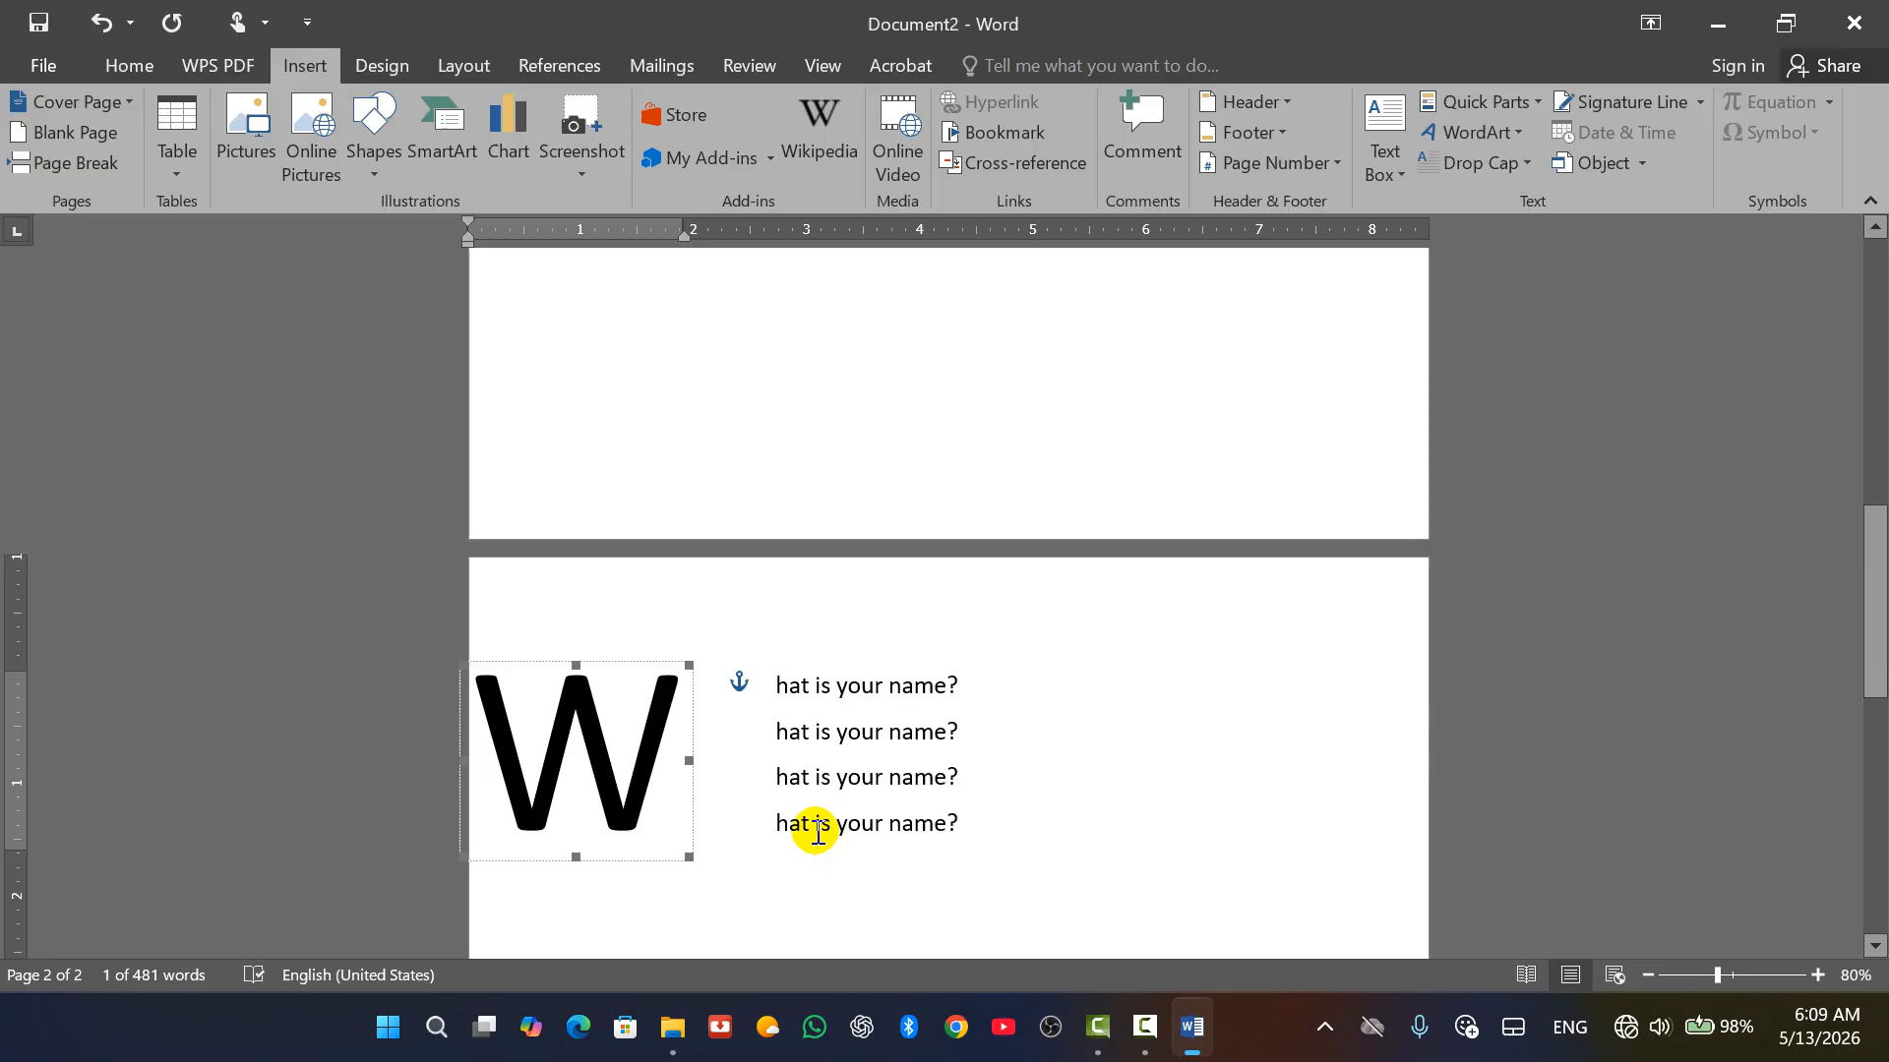
# Undo the drop caps on the W of "What is your name?" and the V of "Video".
pyautogui.hotkey('ctrl', 'z')
pyautogui.hotkey('ctrl', 'z')
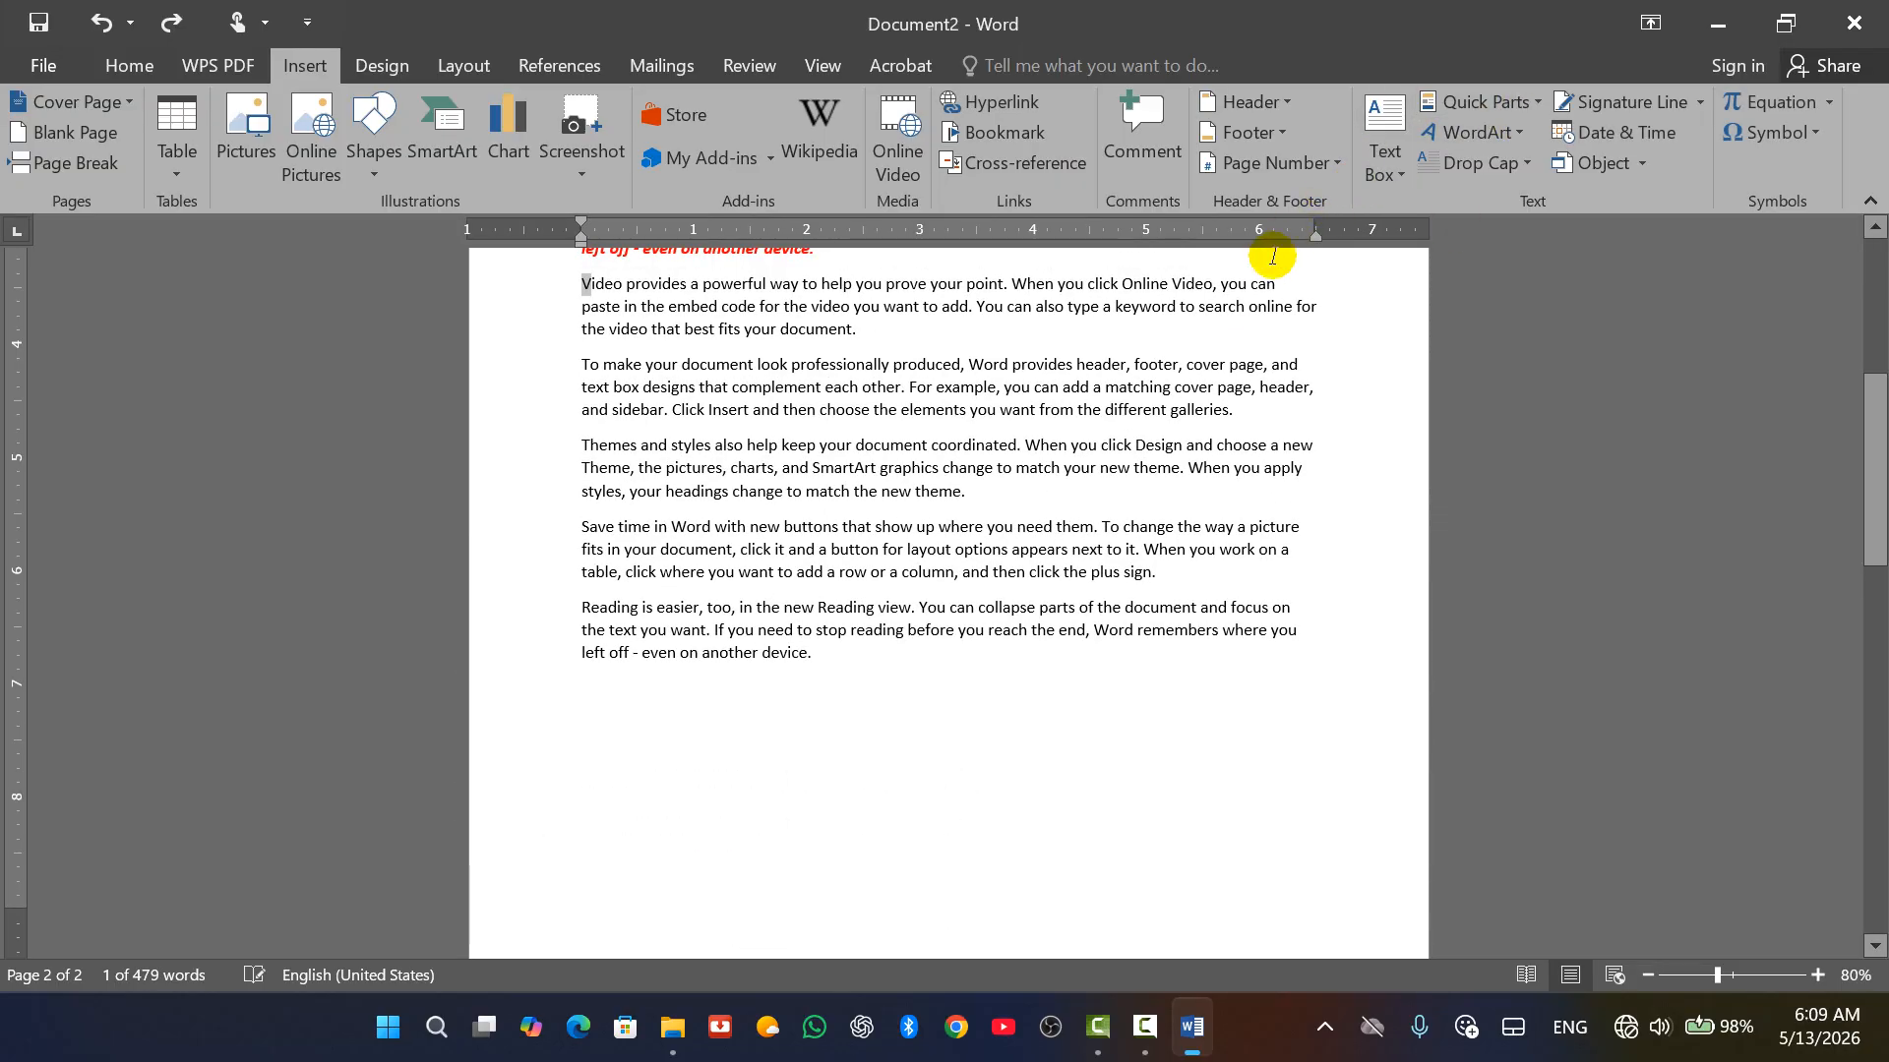
pyautogui.click(1480, 163)
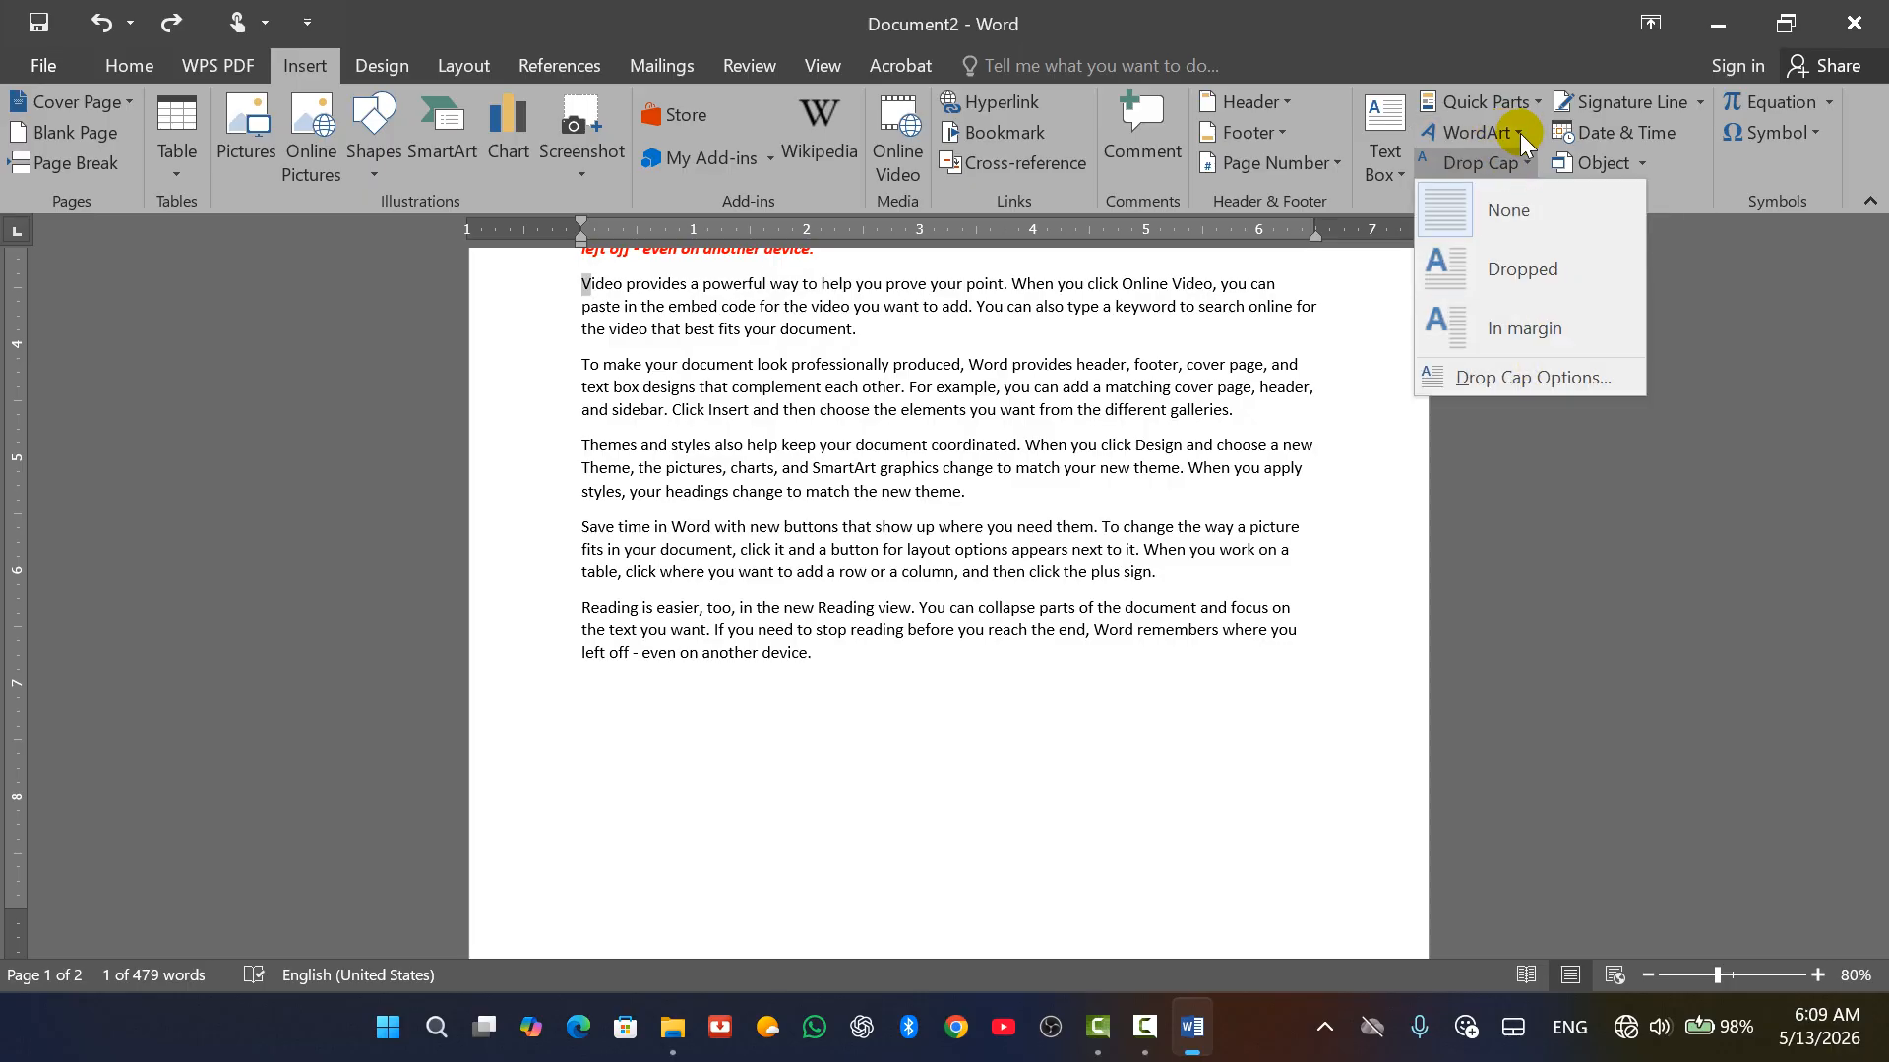
# Open the first page's header for editing and centre its text line.
pyautogui.click(1512, 138)
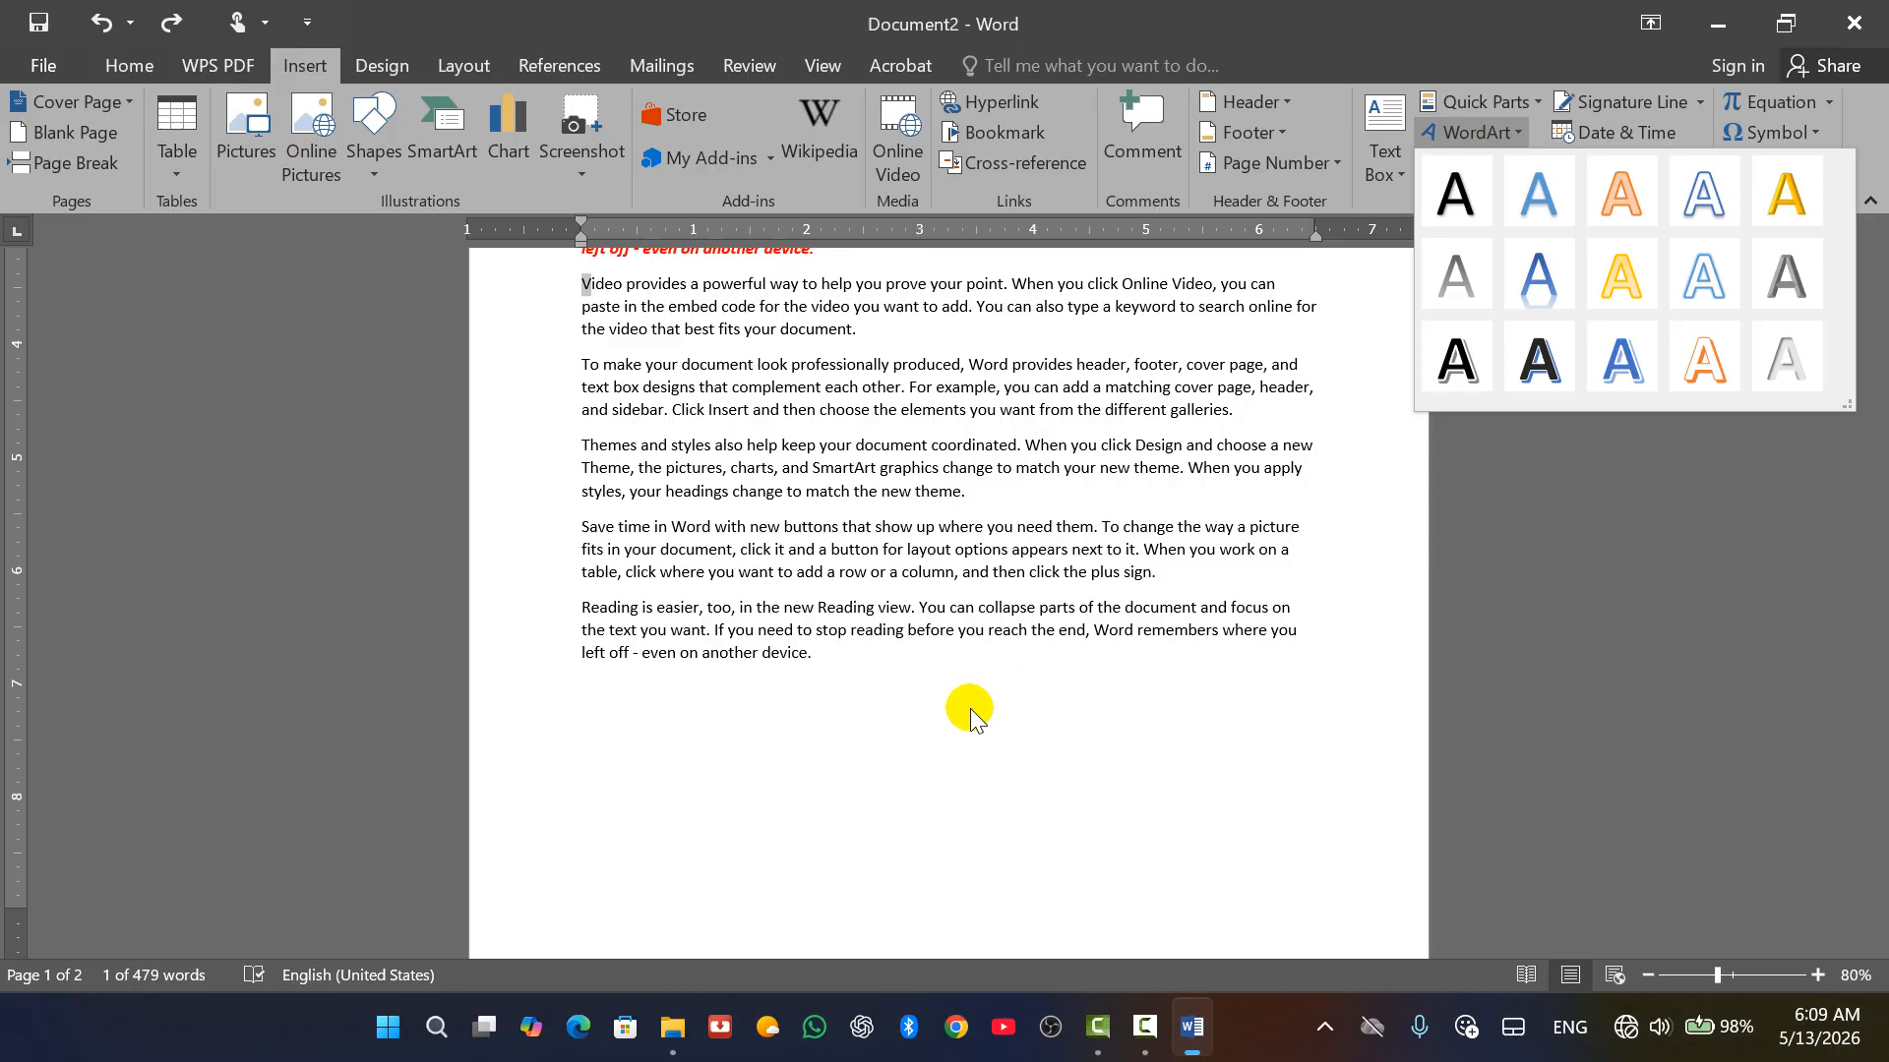
pyautogui.scroll(5, 930, 704)
pyautogui.scroll(1, 929, 703)
pyautogui.click(916, 325)
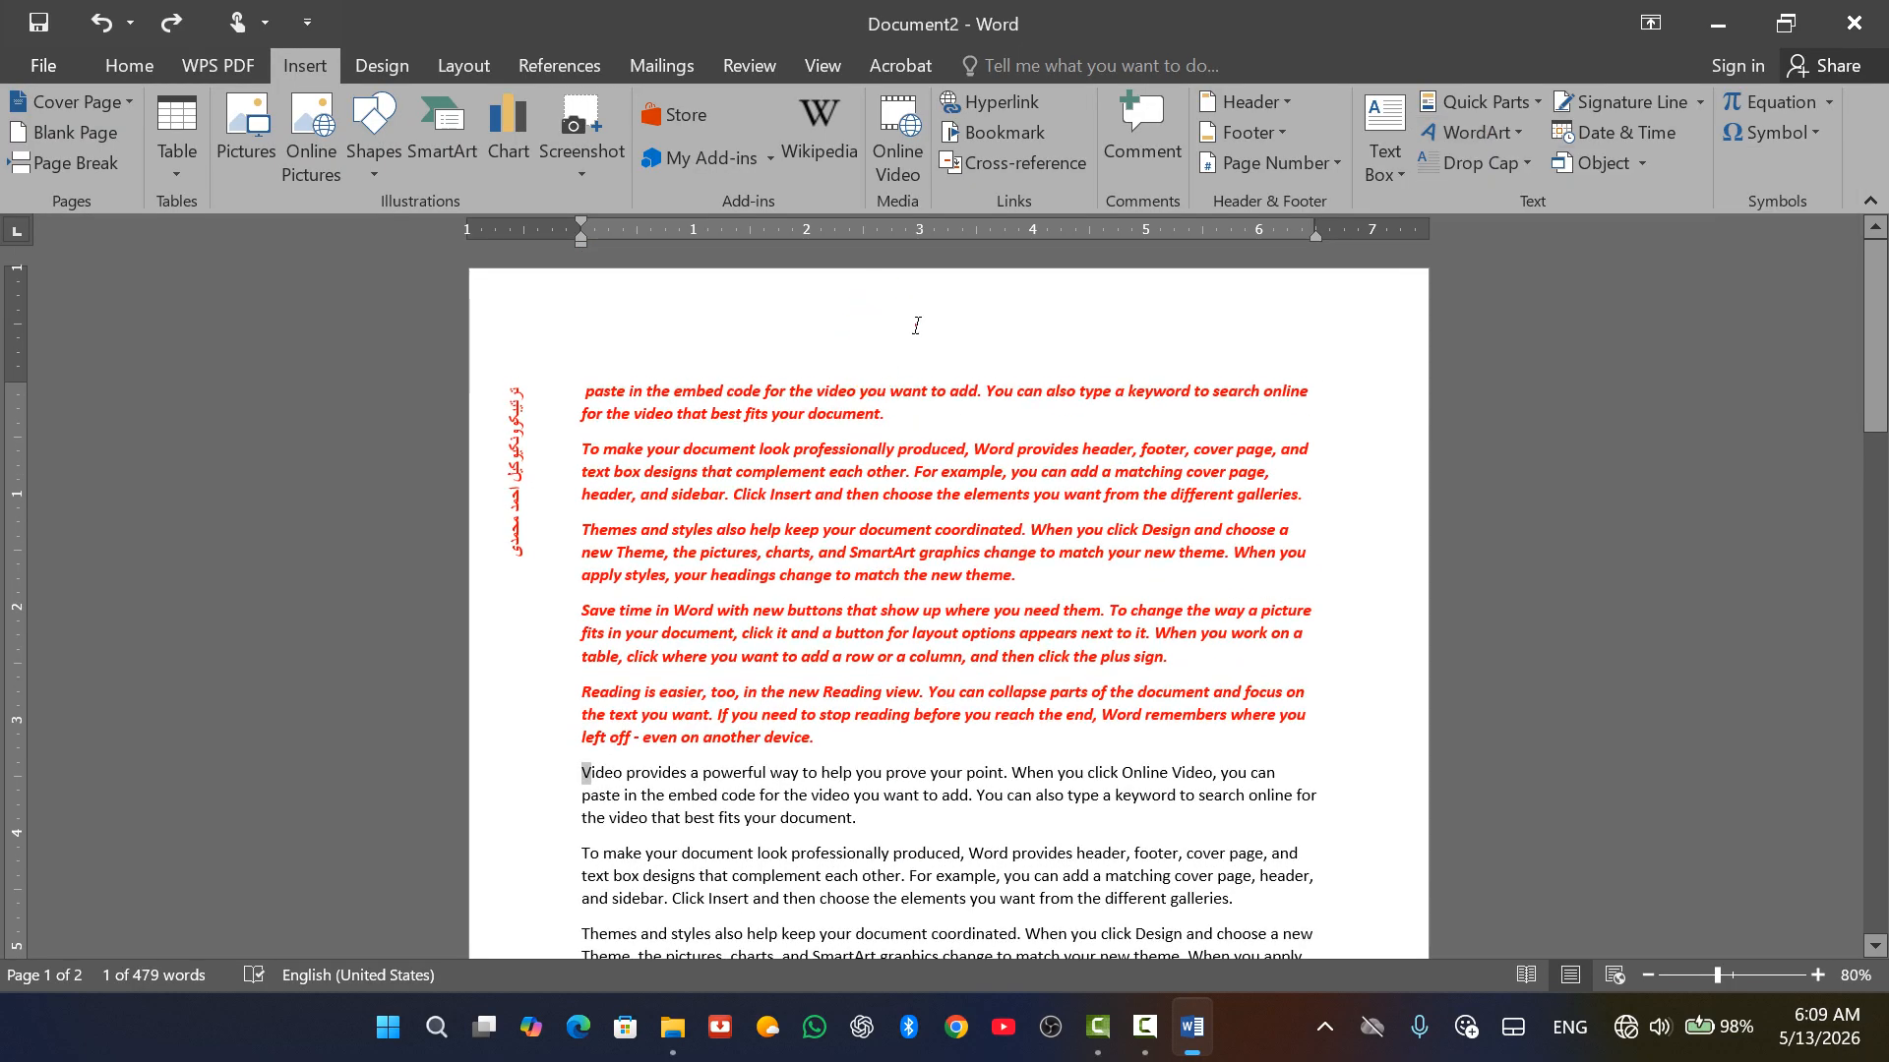
pyautogui.doubleClick(913, 324)
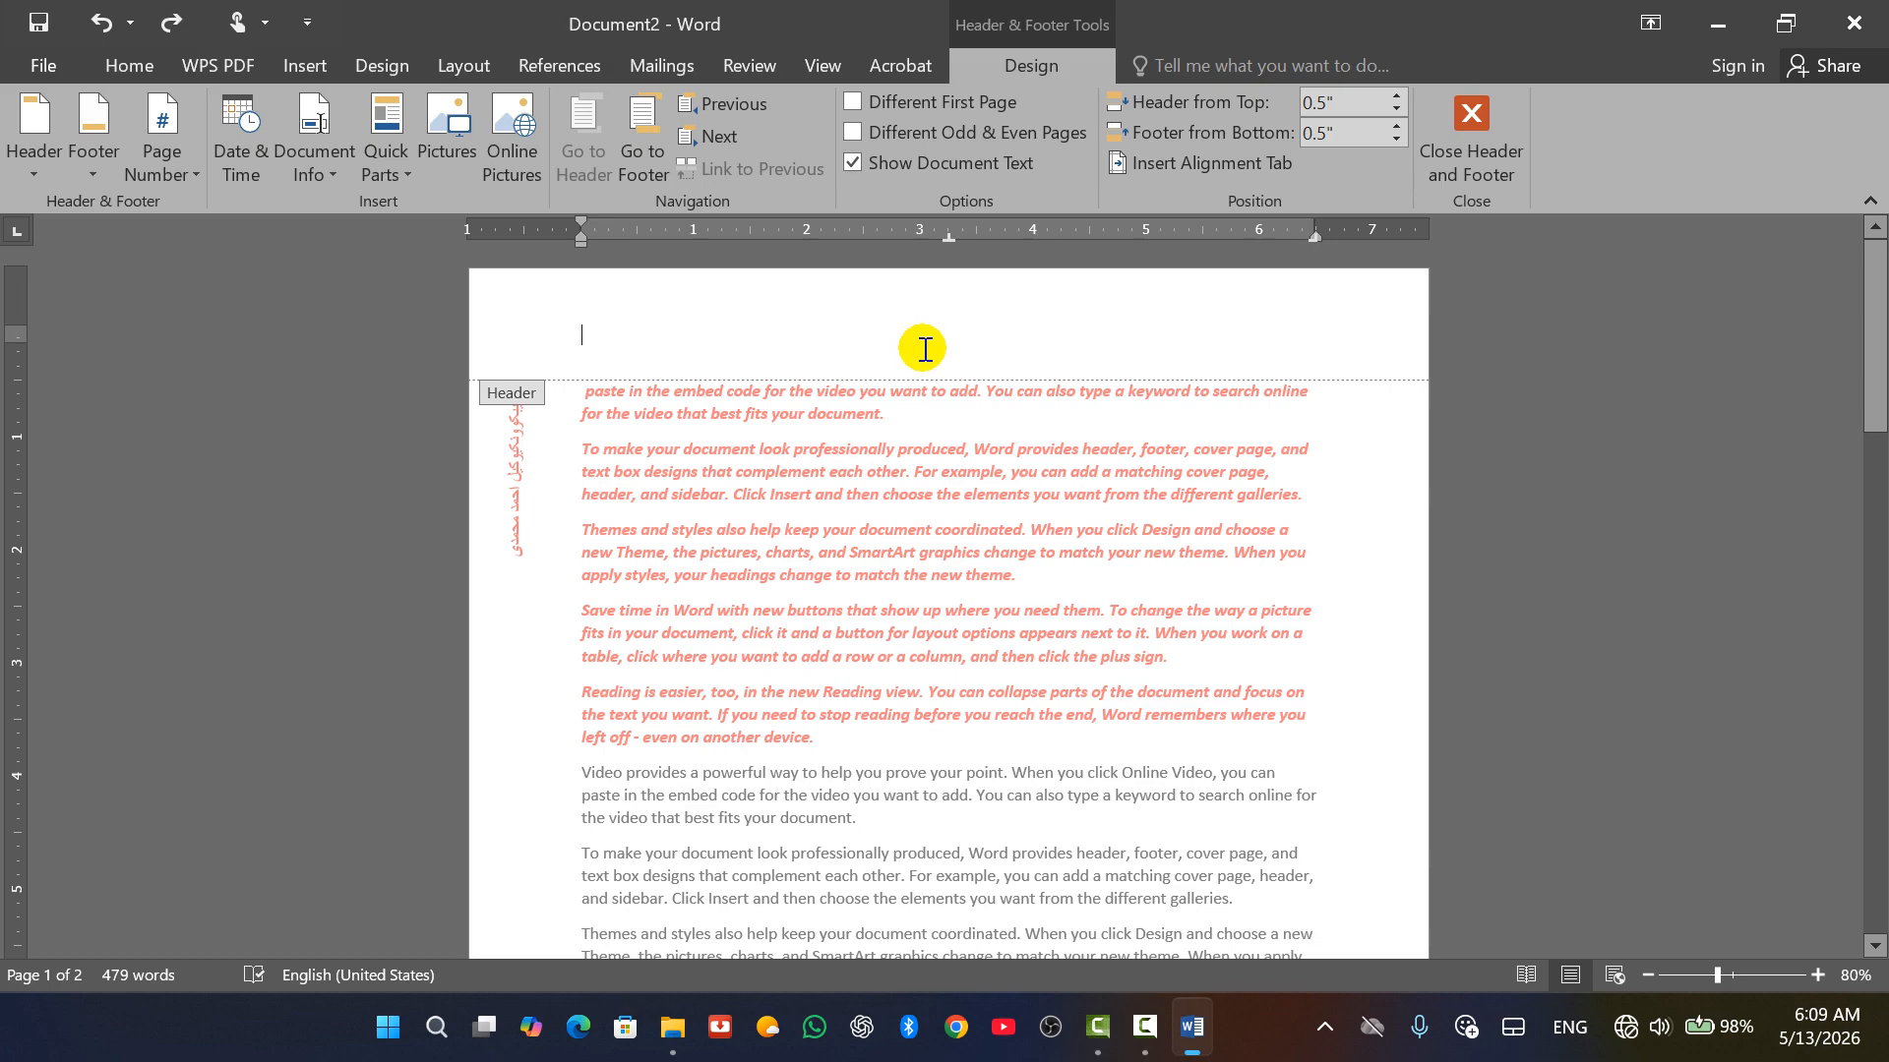
pyautogui.write('E')
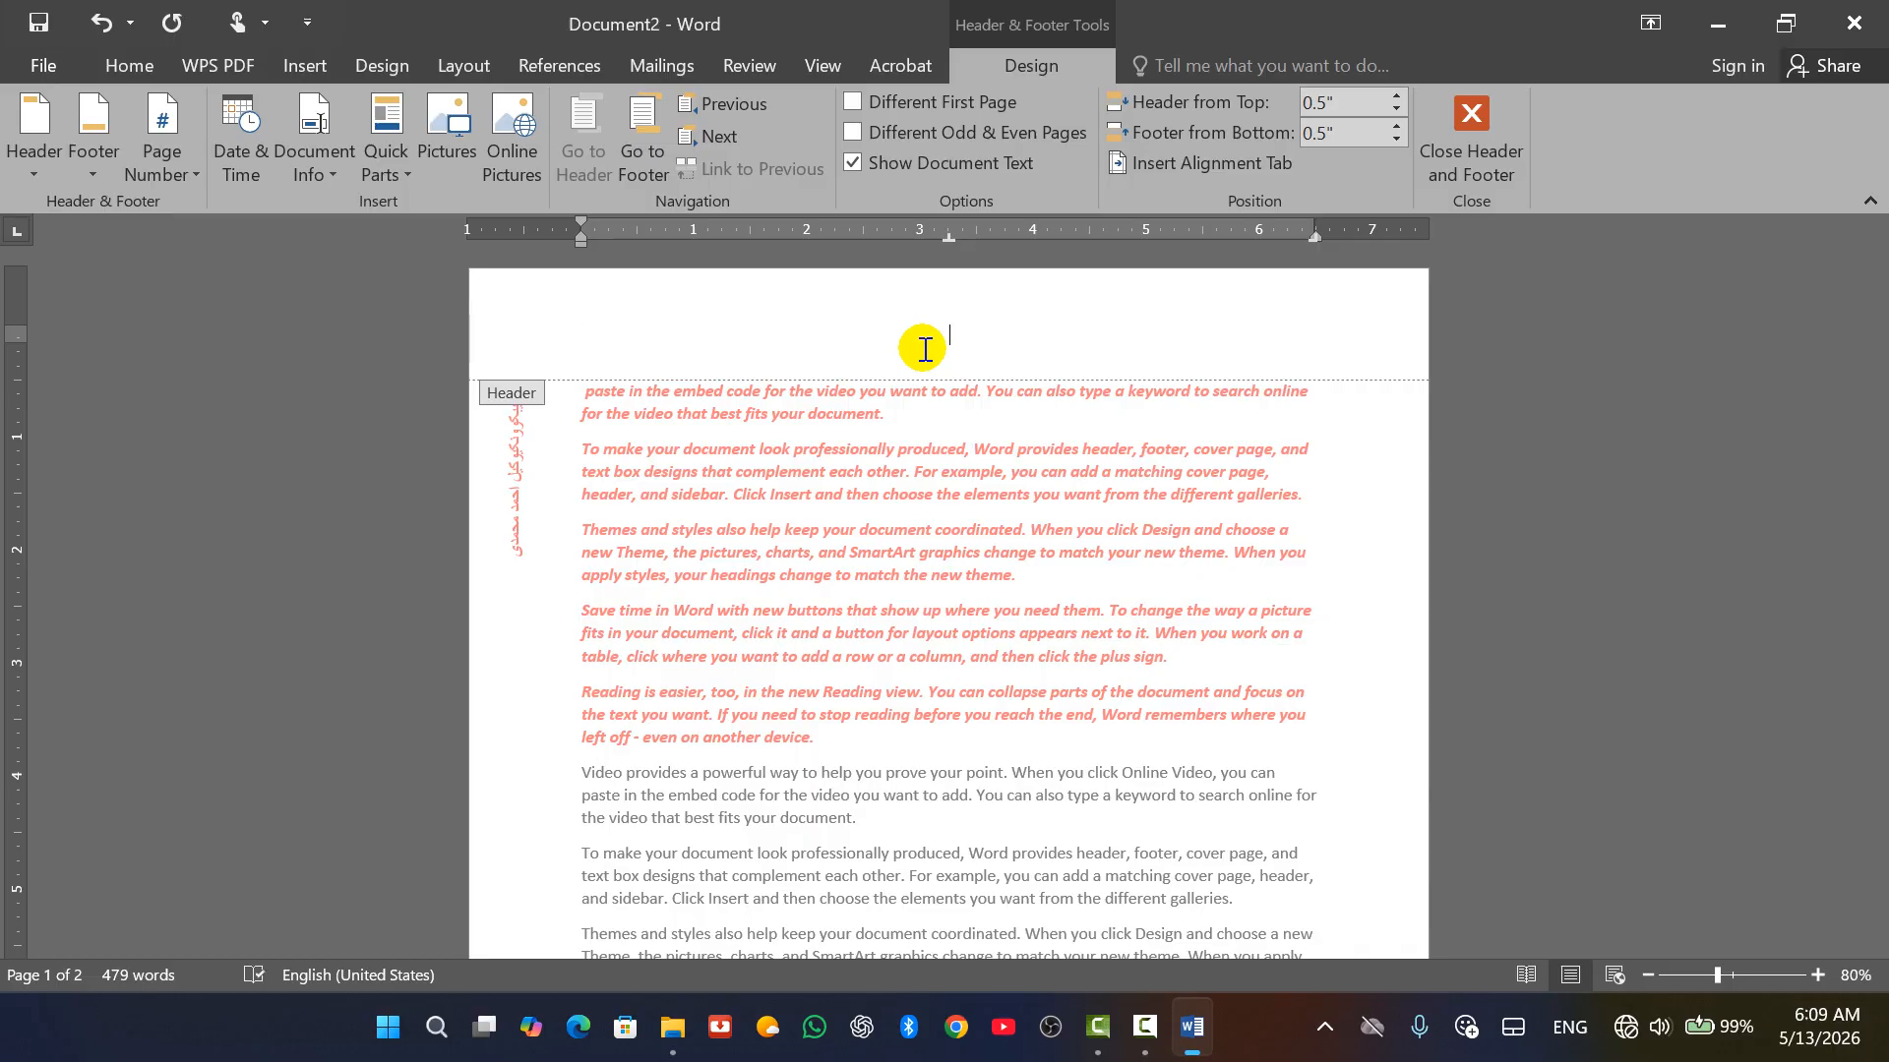
# Switch the input language to Pashto and enter "د افغانستان اسلامی امارت" in the header.
pyautogui.hotkey('alt', 'shift')
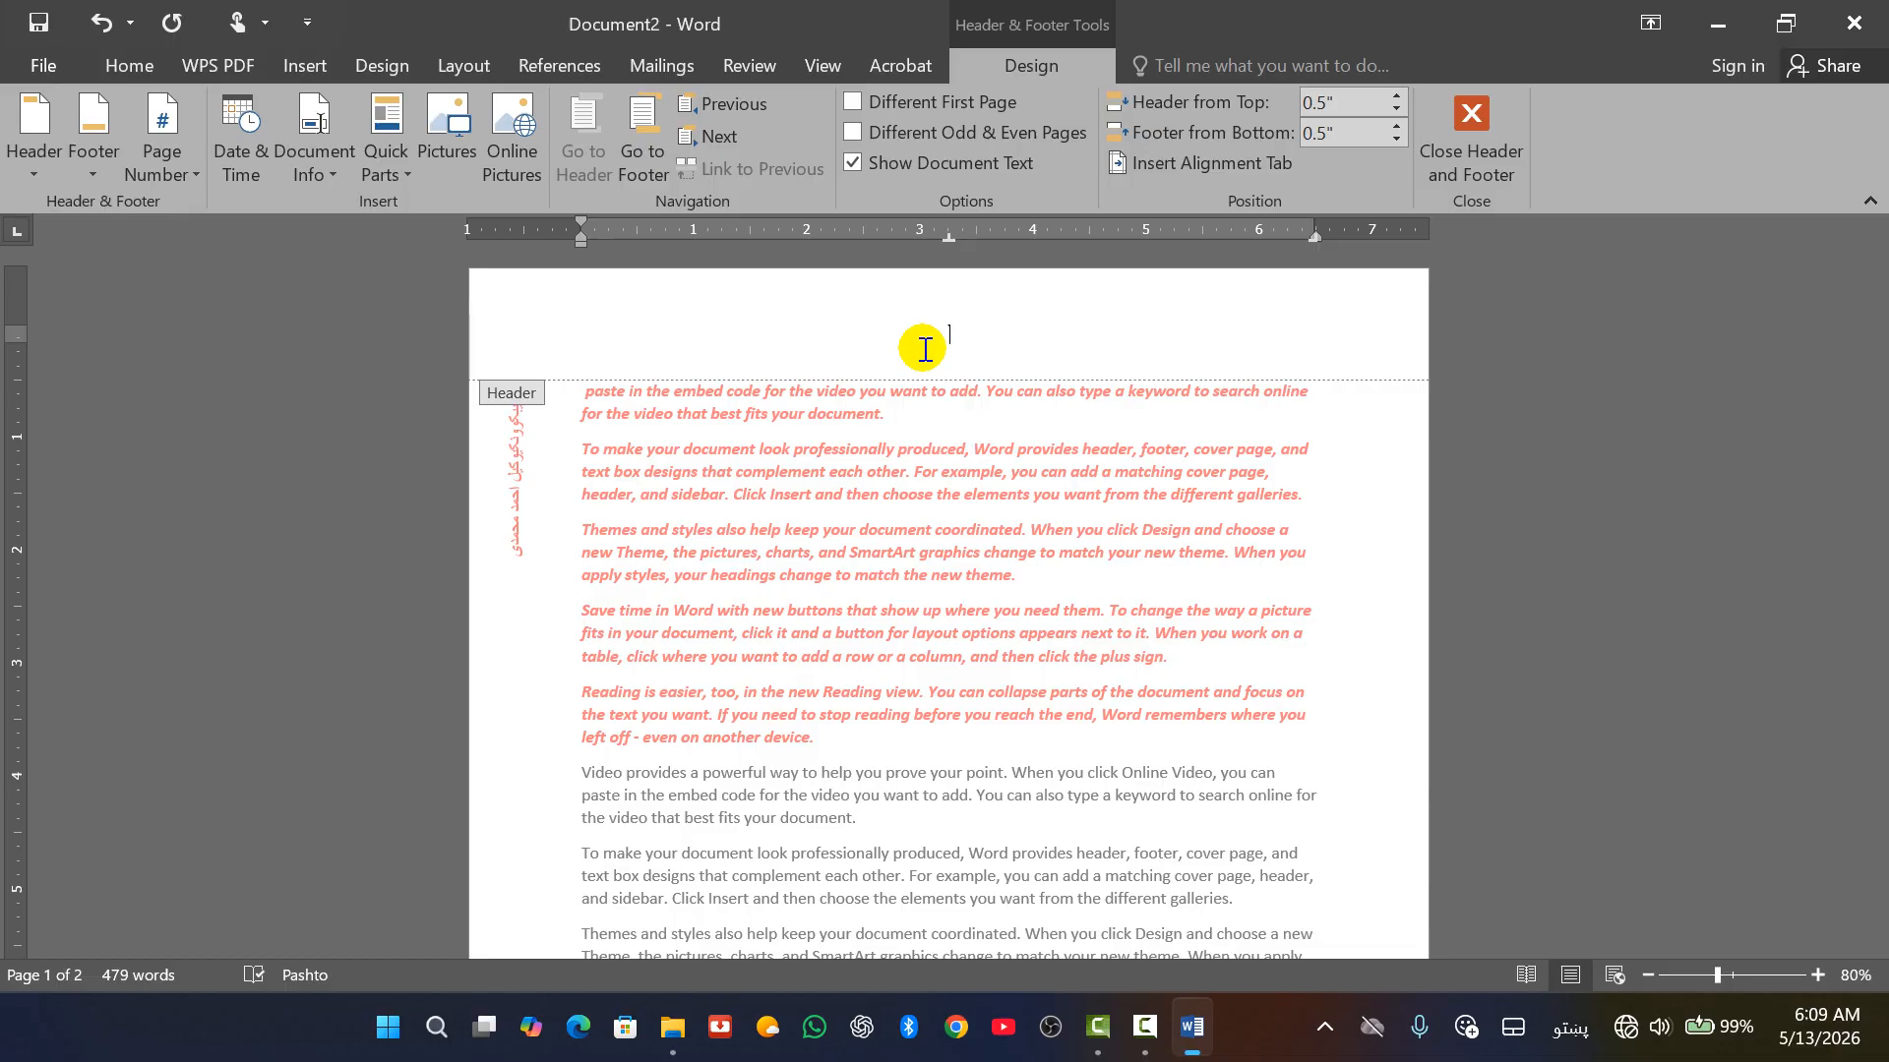
pyautogui.write('د افغانس')
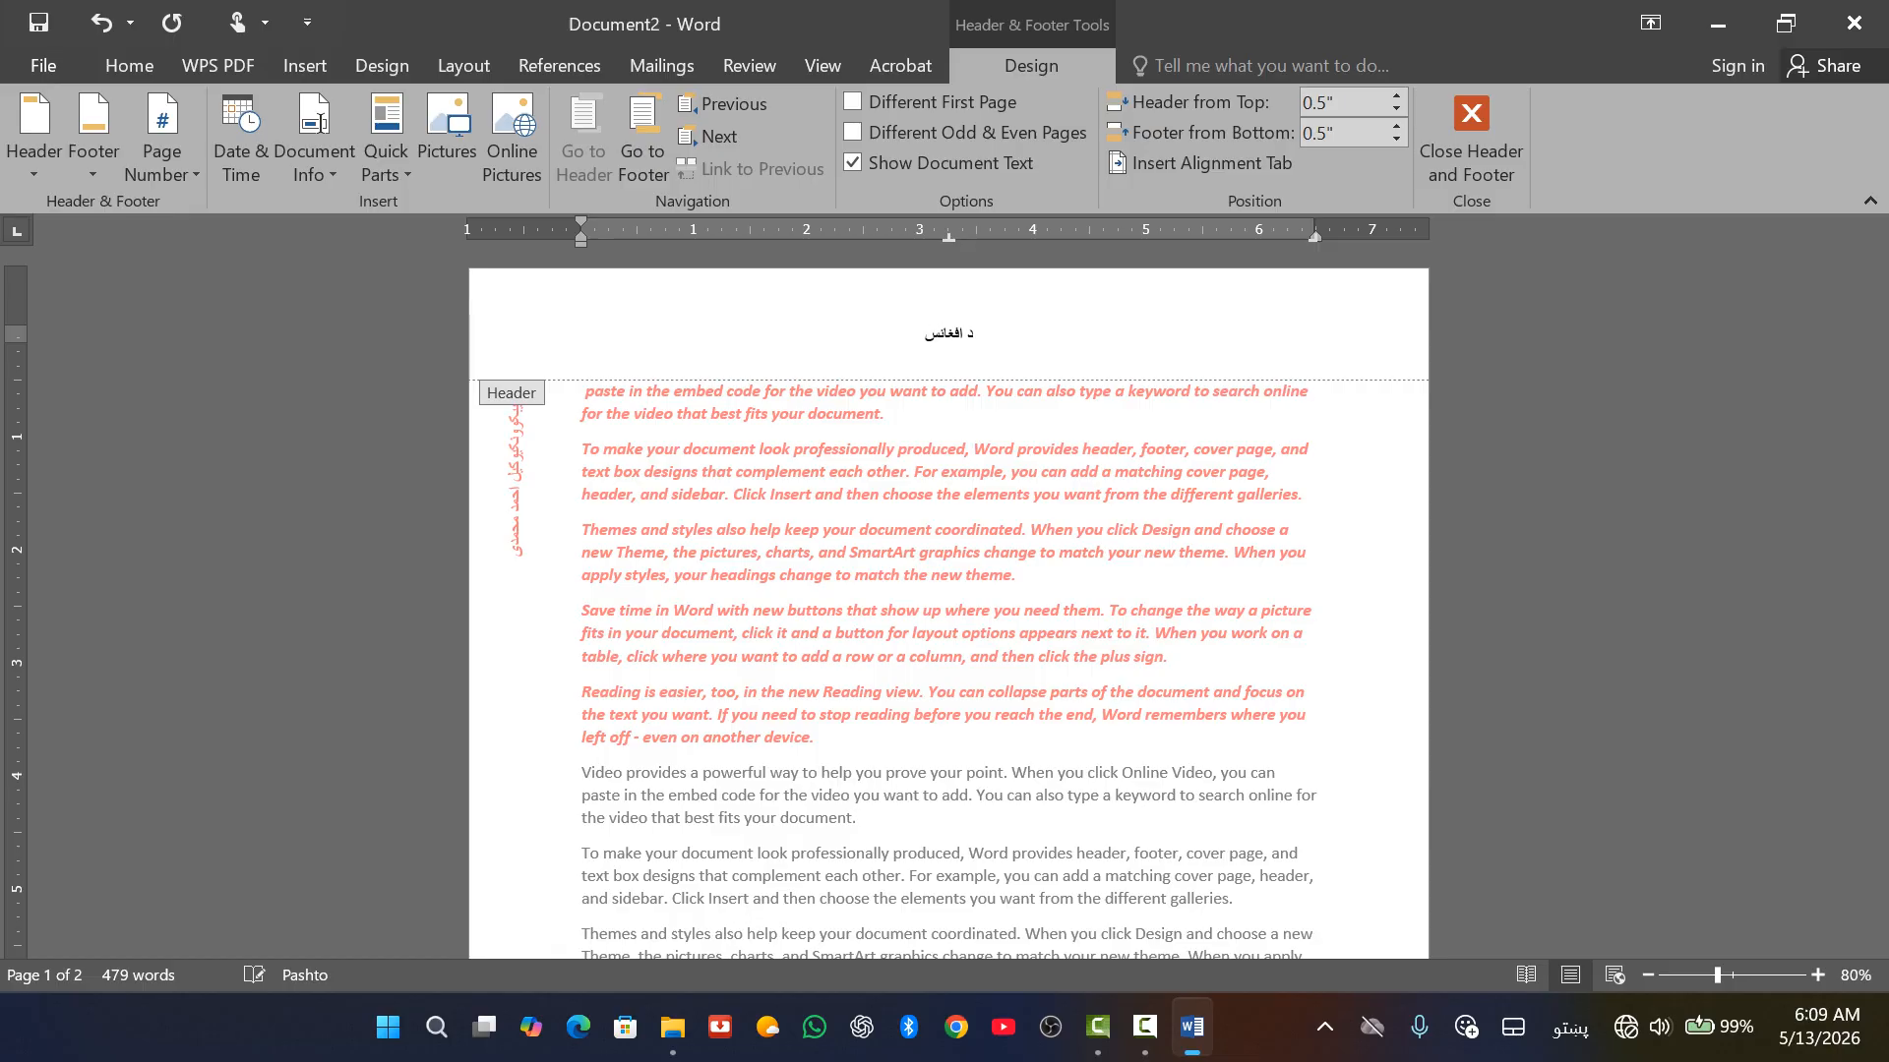
pyautogui.write('لامي امارت')
# Enlarge the whole header text to 18 pt.
pyautogui.tripleClick(918, 334)
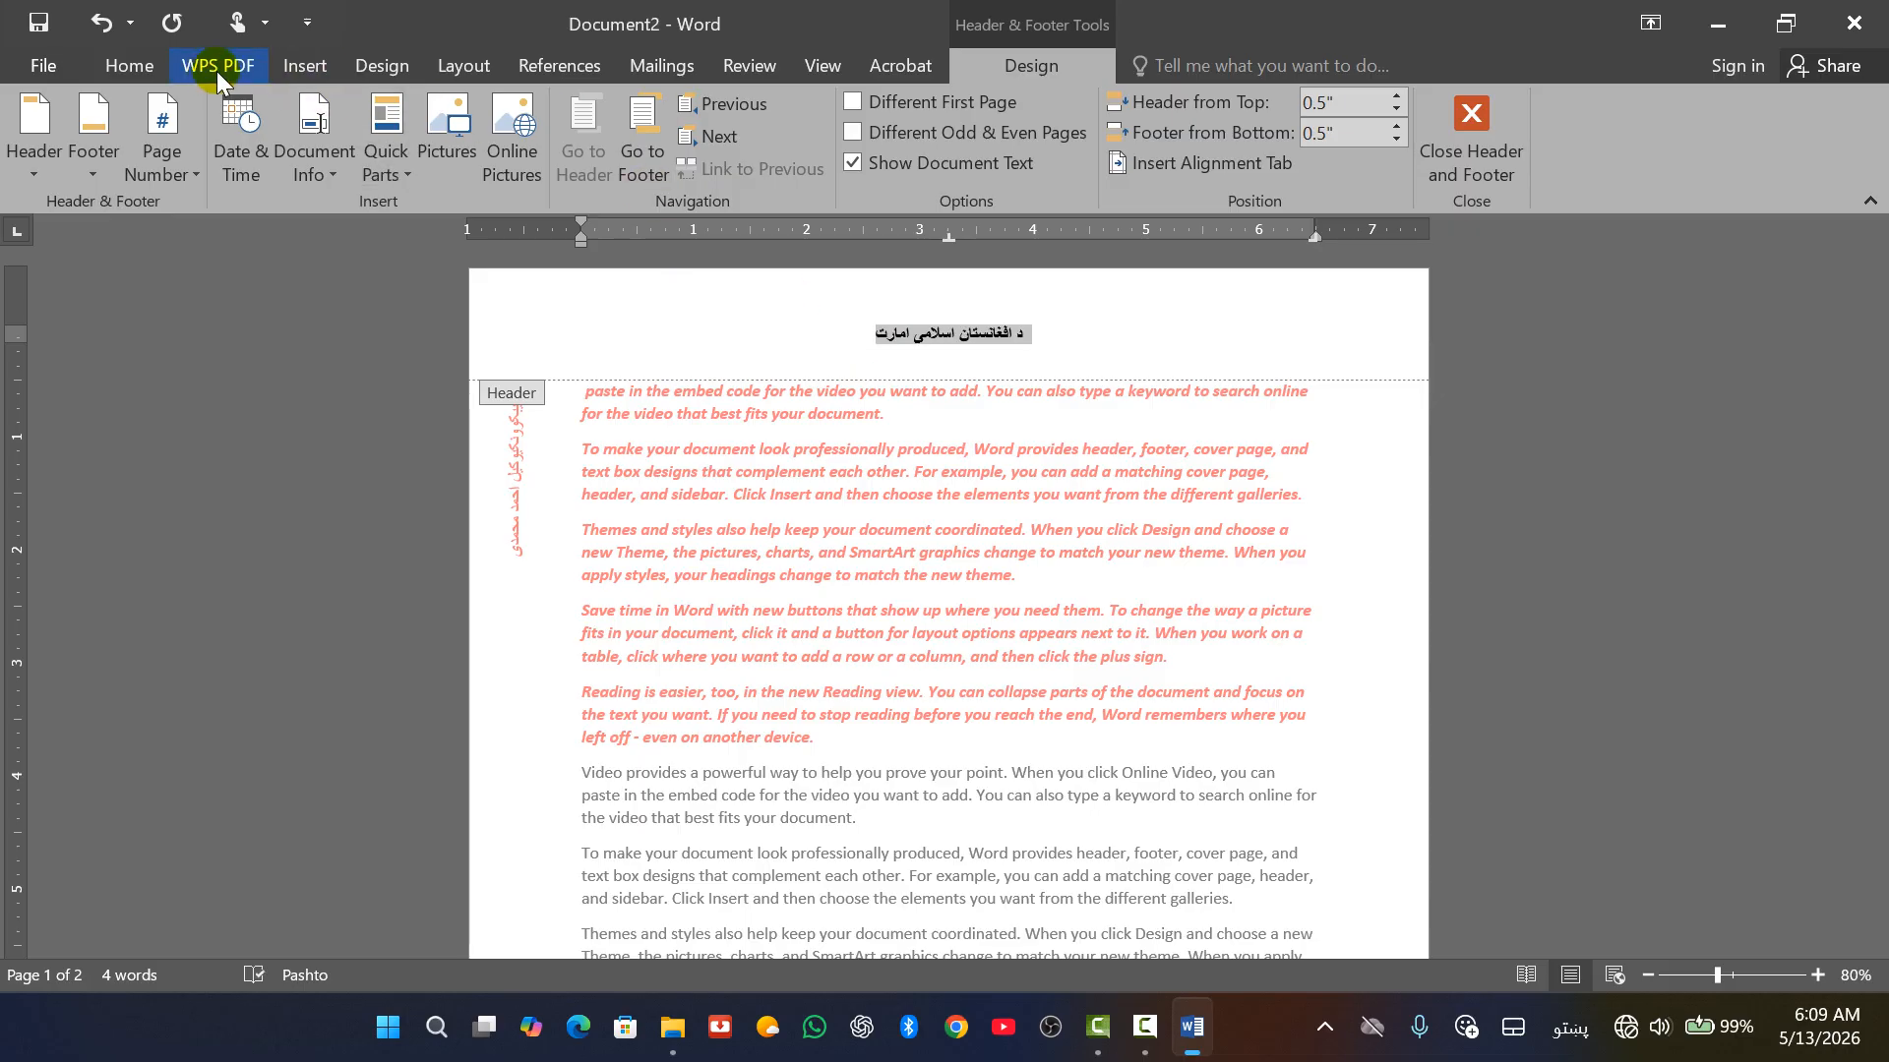
pyautogui.hotkey('ctrl', 'shift', '.')
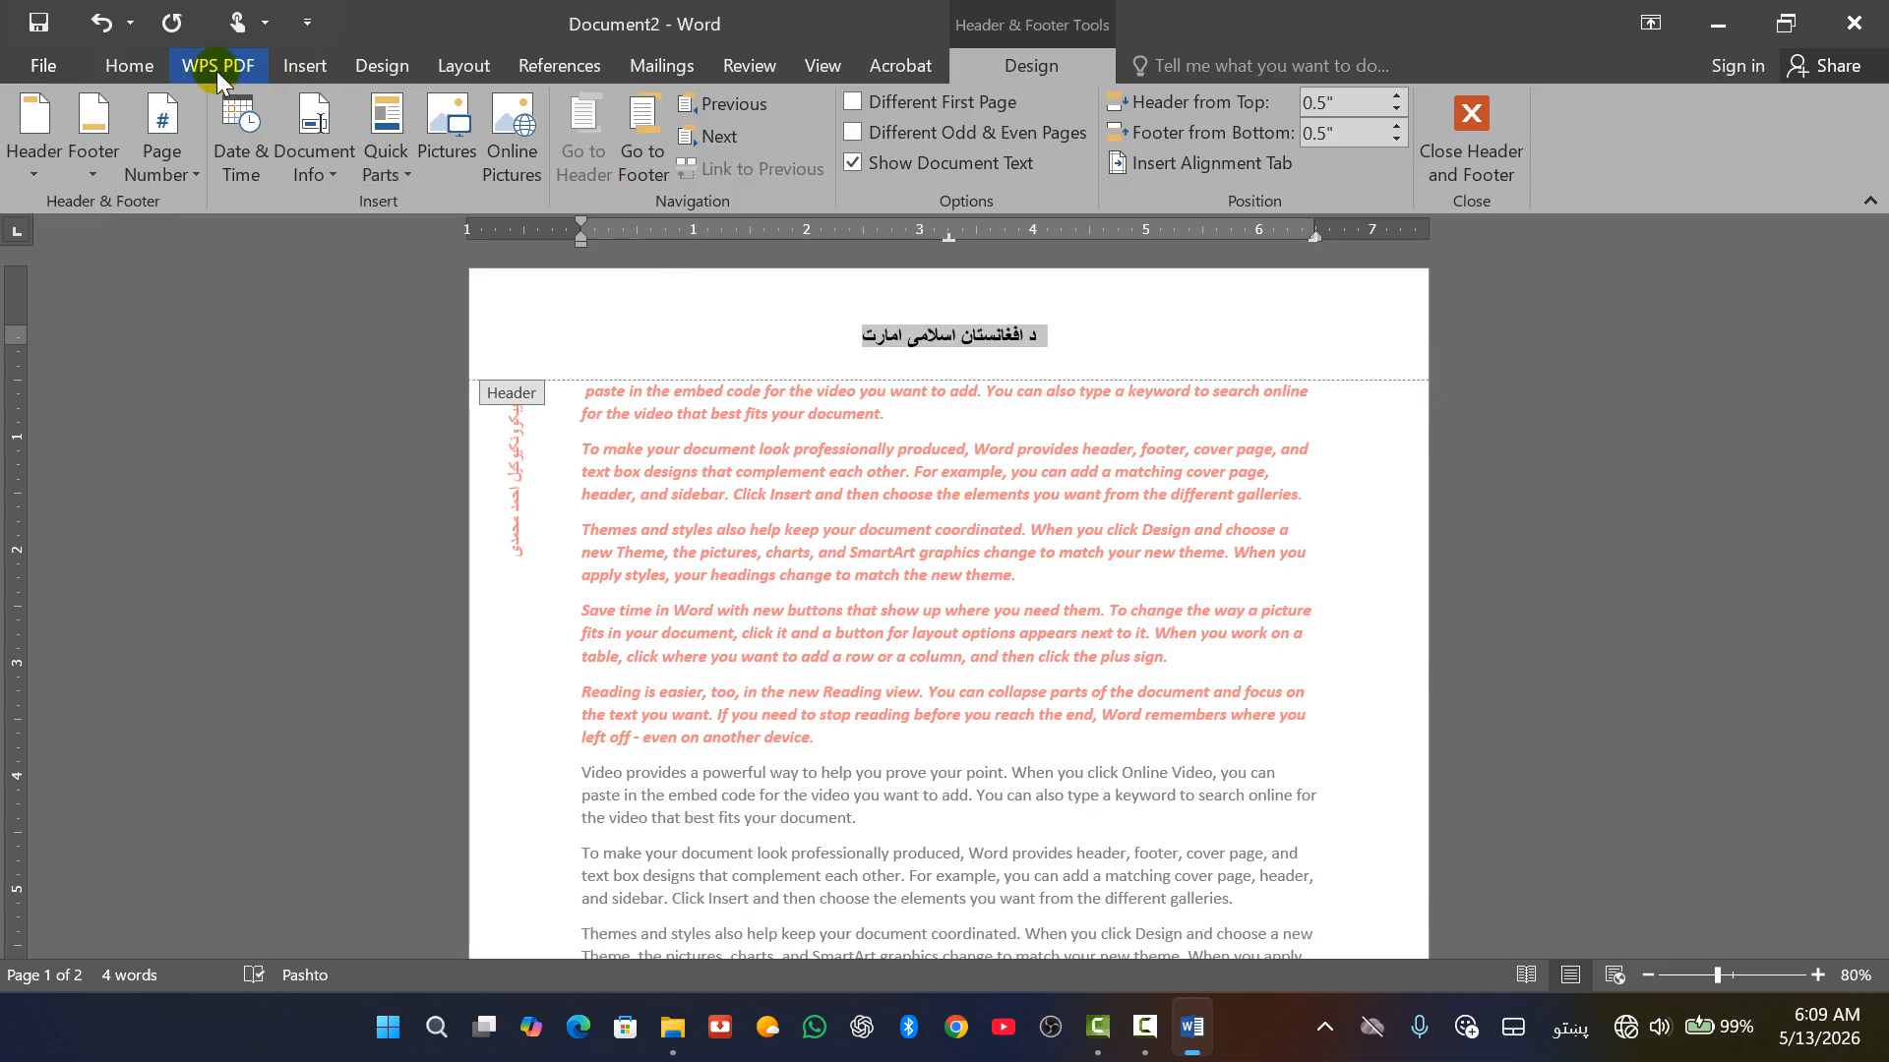
pyautogui.hotkey('ctrl', 'shift', '.')
pyautogui.hotkey('ctrl', 'shift', '.')
pyautogui.hotkey('ctrl', 'shift', '.')
pyautogui.hotkey('ctrl', 'shift', '.')
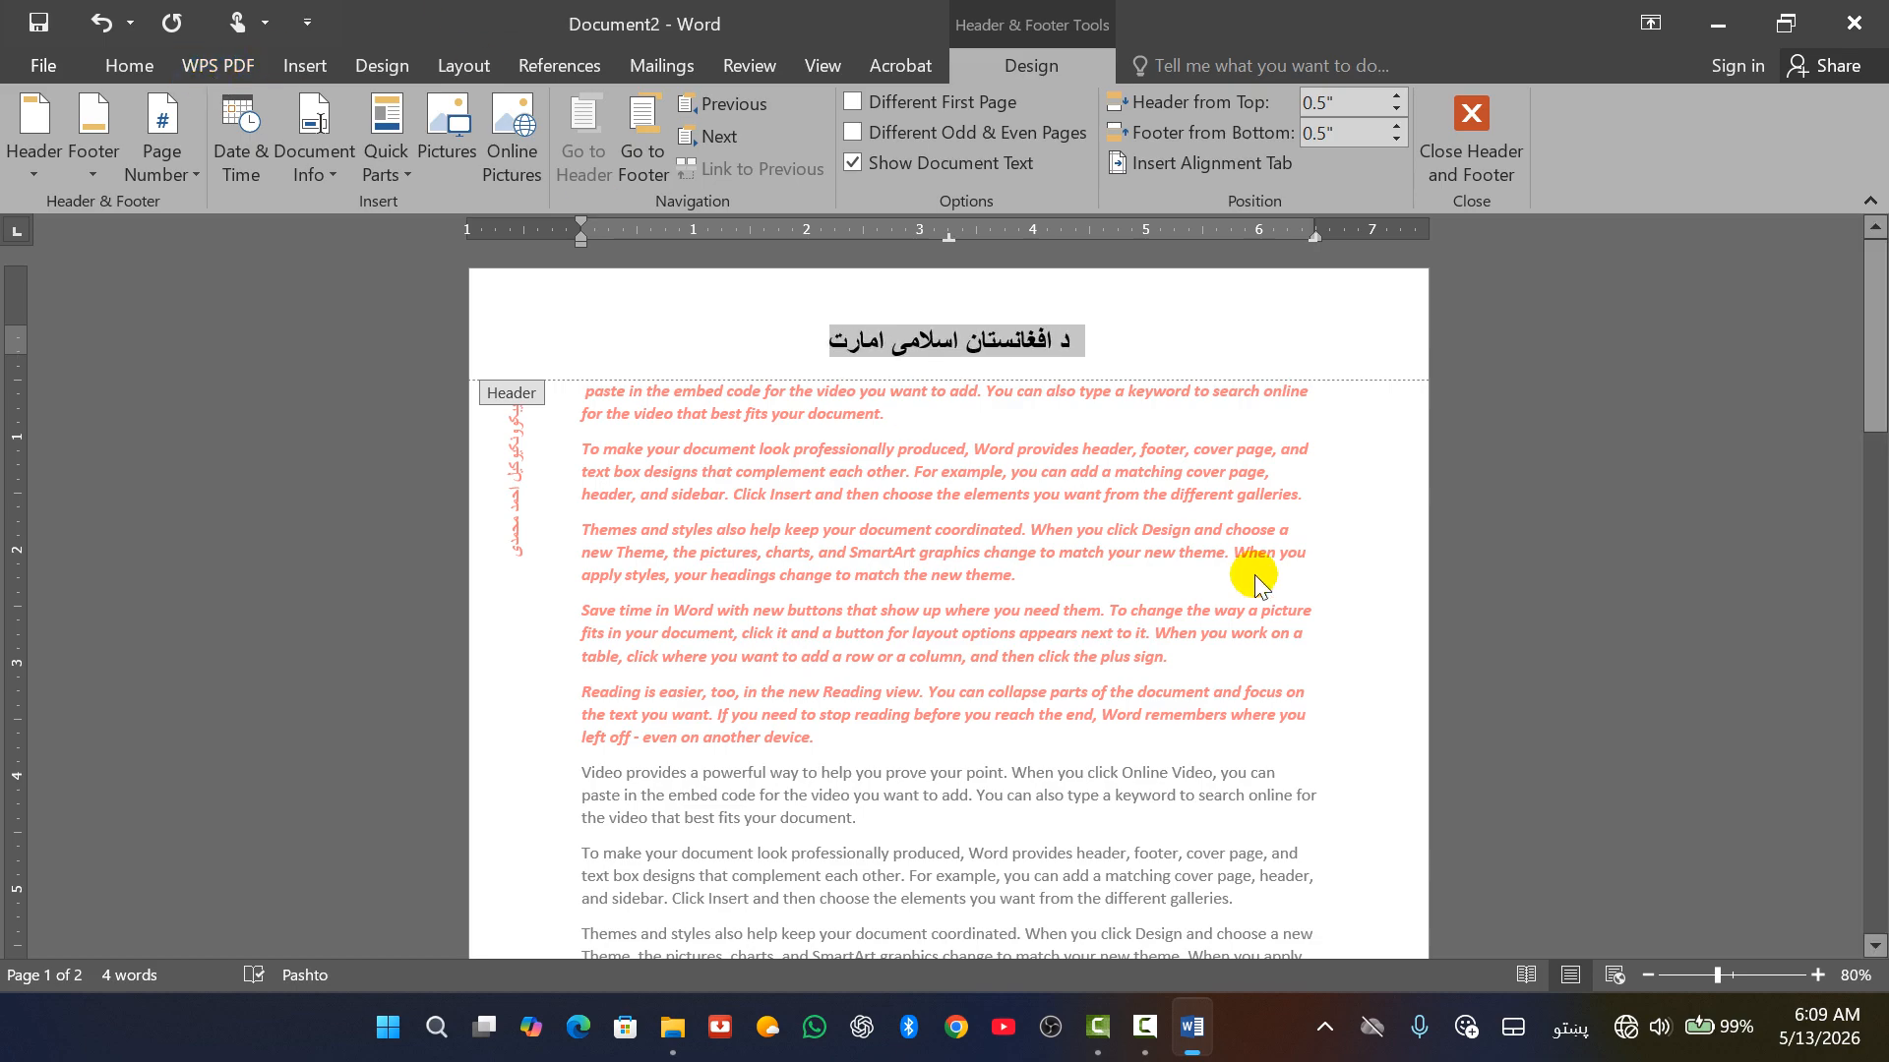
# Convert the selected header text to WordArt in the light orange style with an orange outline.
pyautogui.click(129, 65)
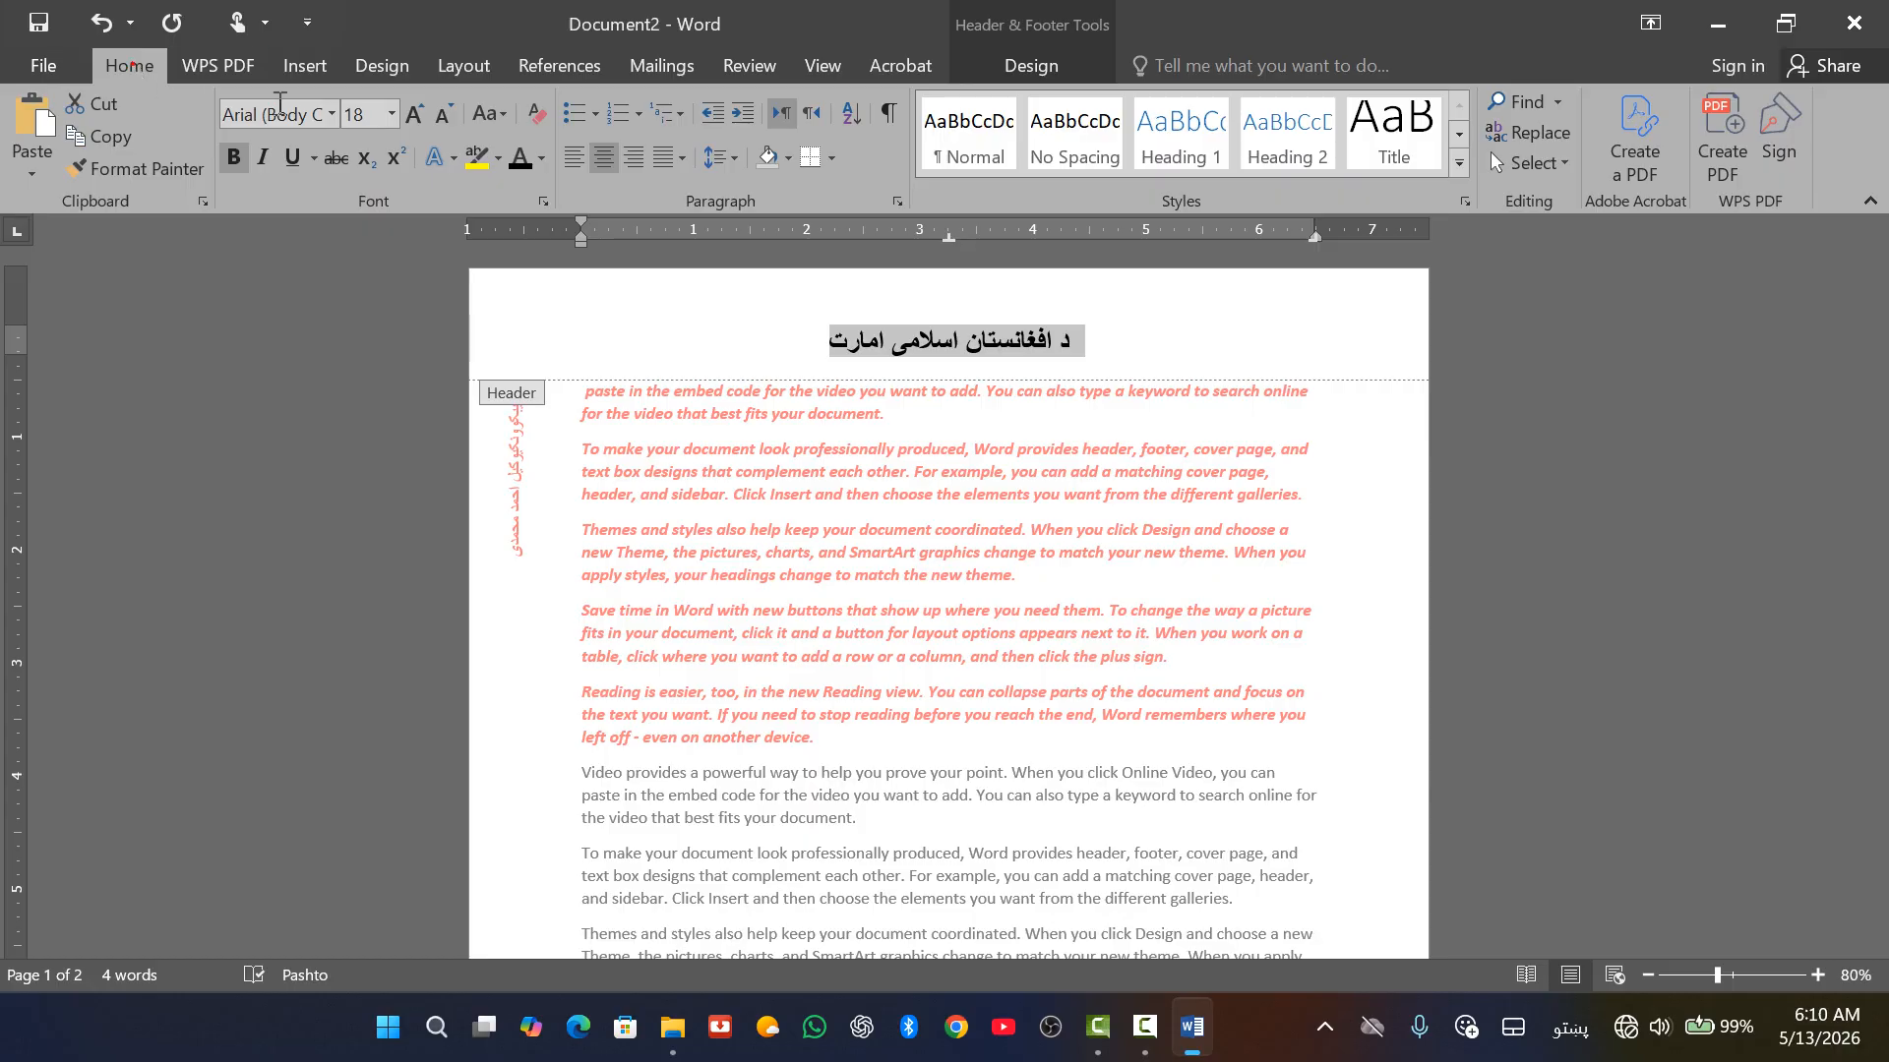
pyautogui.click(442, 157)
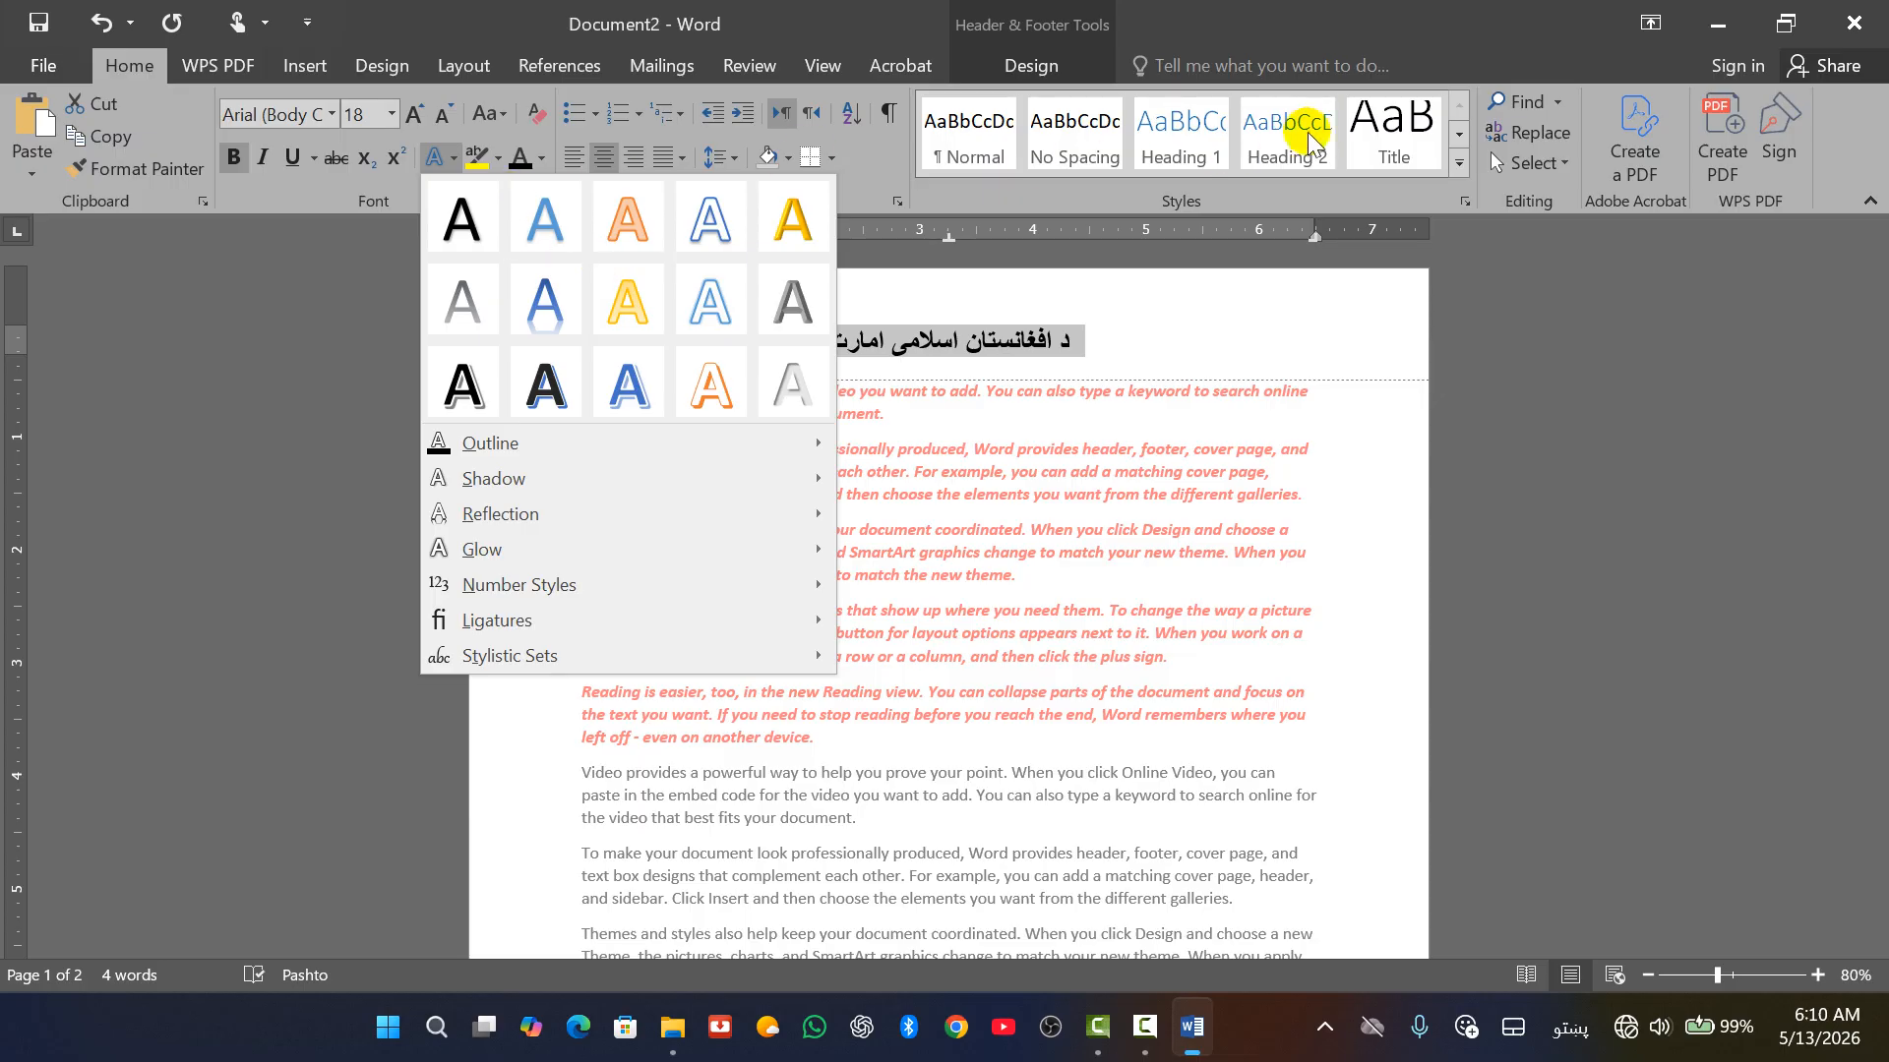
pyautogui.click(305, 65)
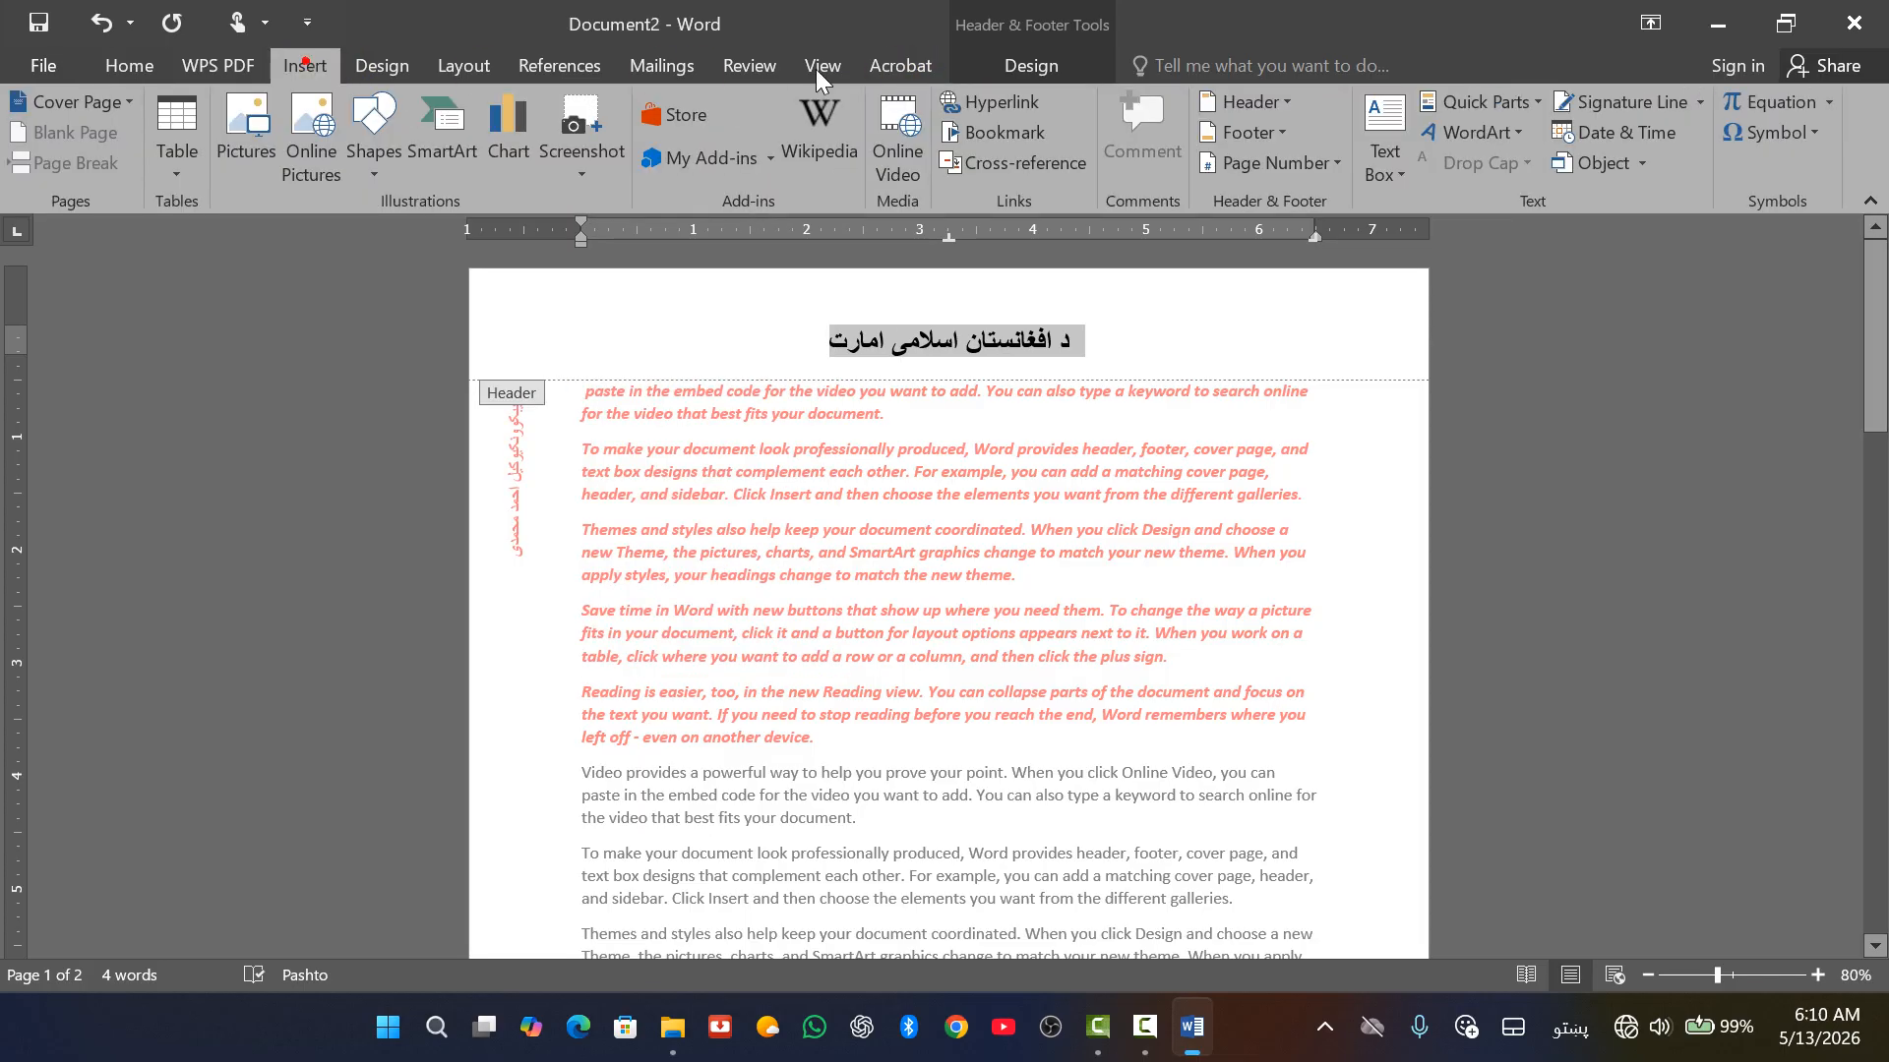
pyautogui.click(1523, 135)
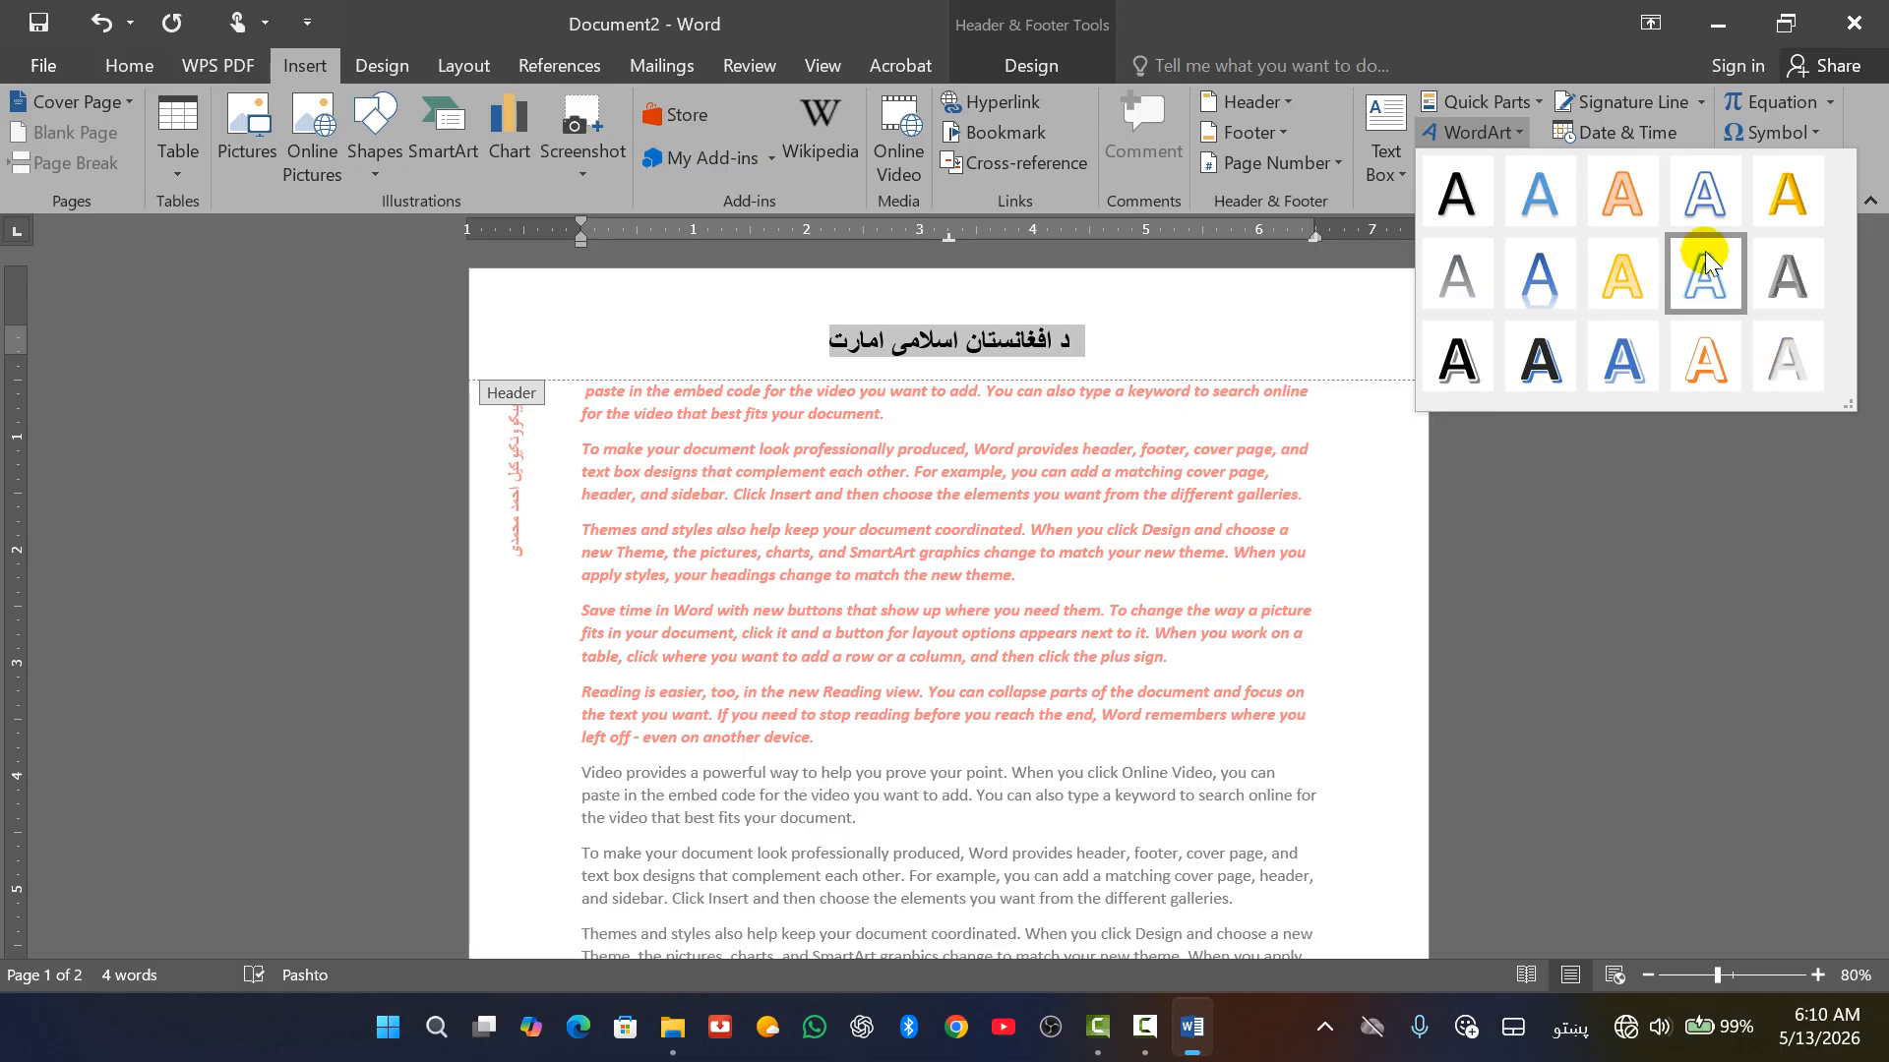
pyautogui.click(1631, 192)
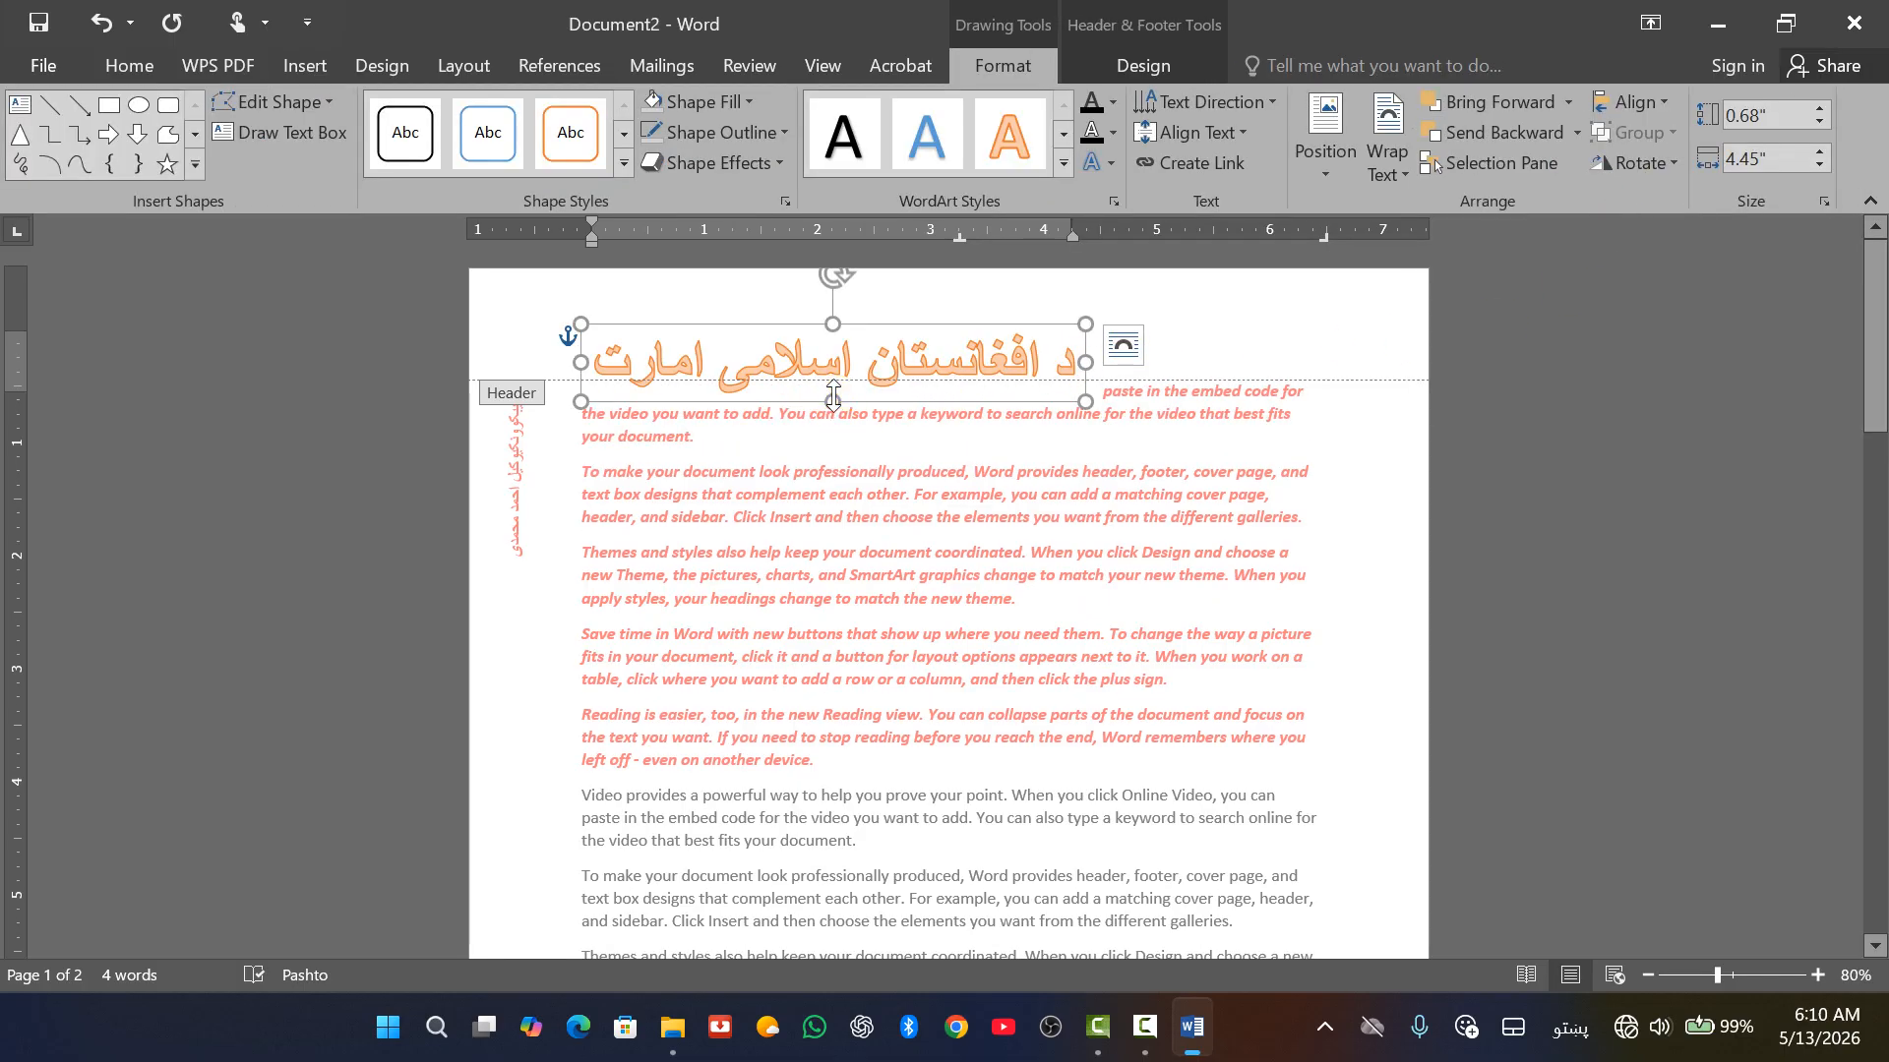
# Move the header WordArt up near the page's upper edge and widen its box to about 6.26 inches.
pyautogui.moveTo(833, 401); pyautogui.dragTo(843, 279)
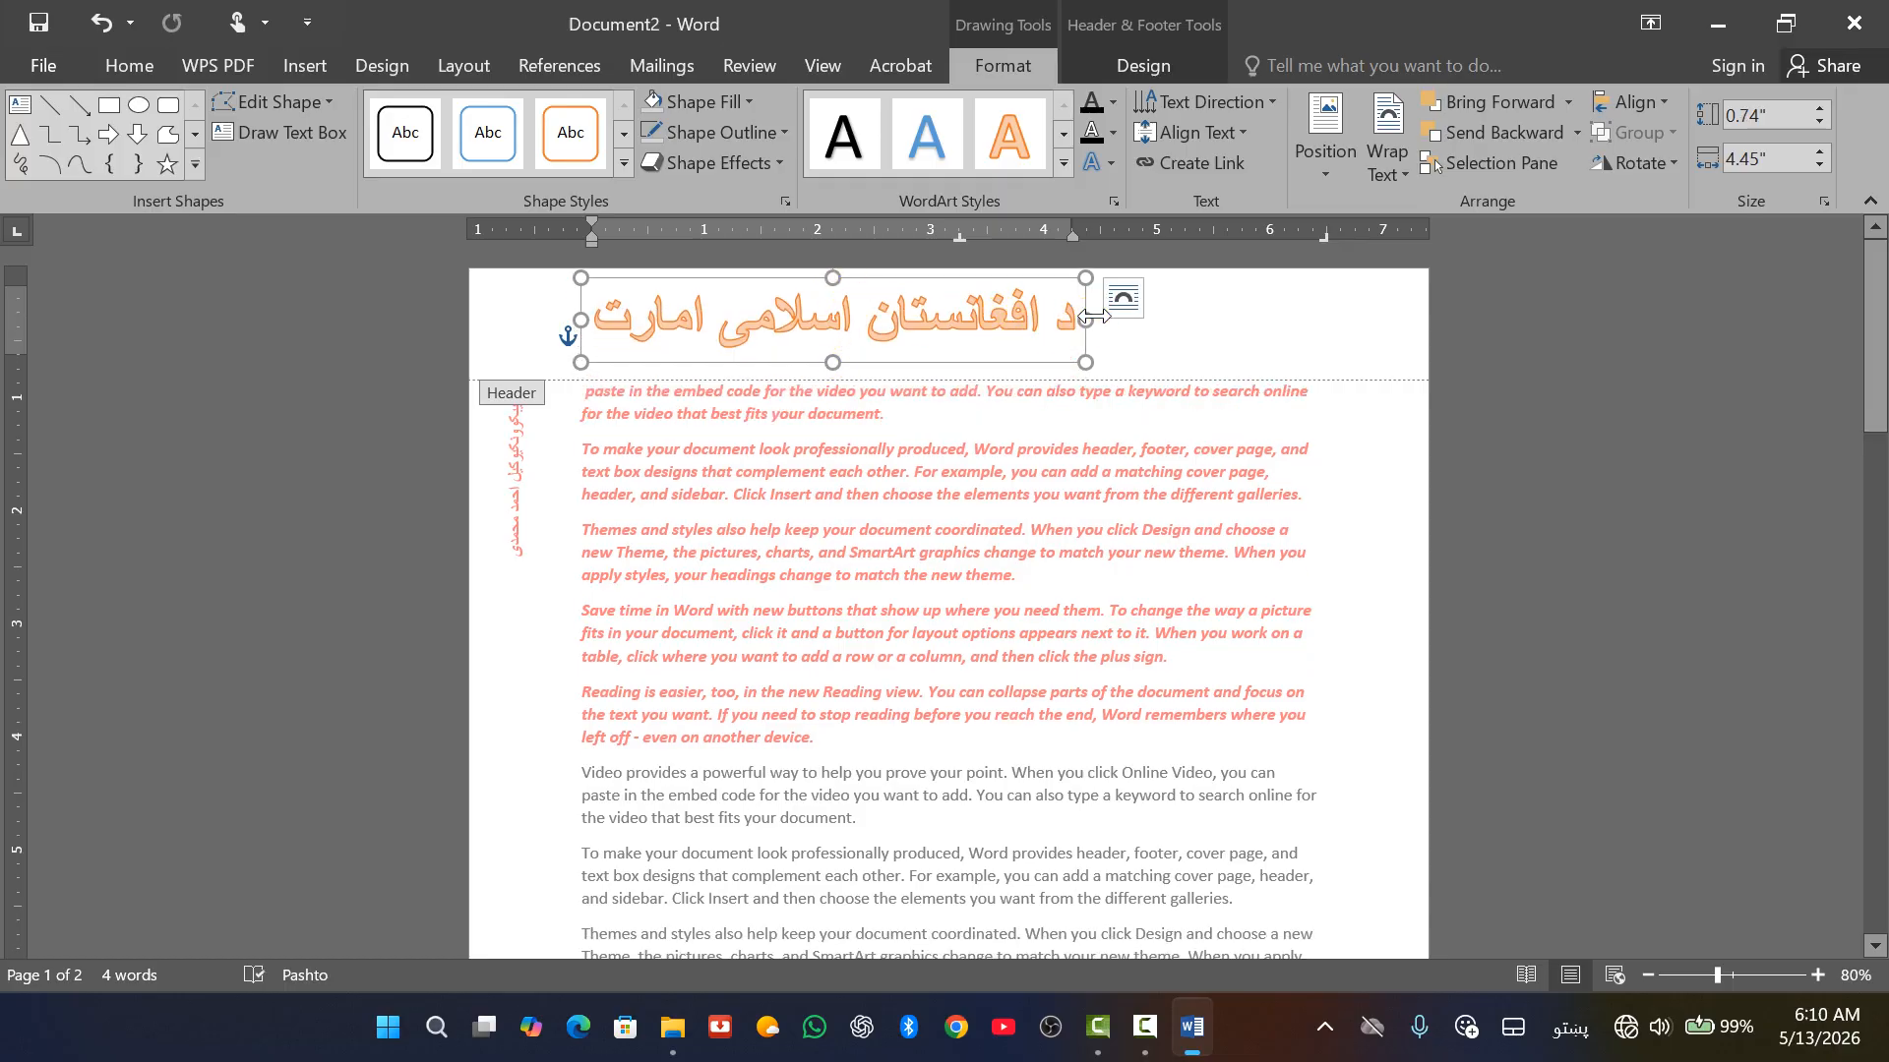
pyautogui.moveTo(1079, 320); pyautogui.dragTo(1289, 323)
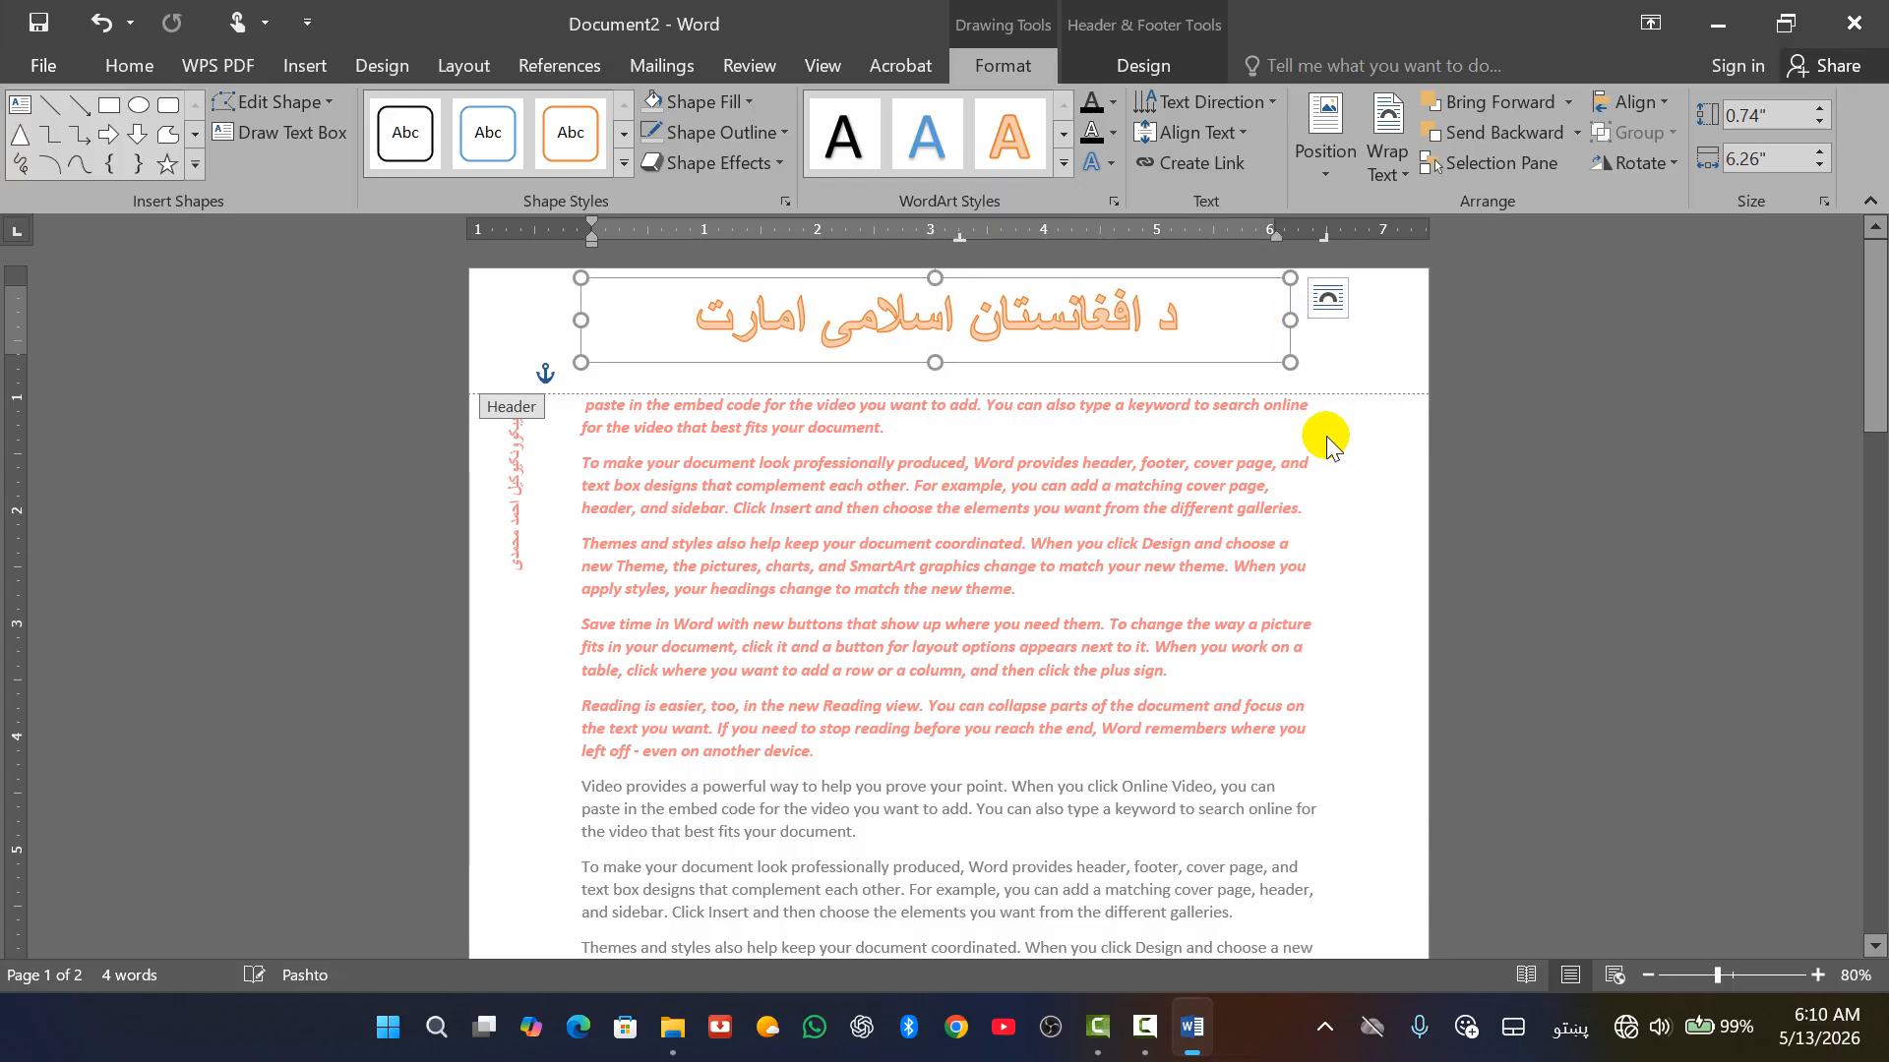
# Leave header editing and check the WordArt header across the document's pages.
pyautogui.scroll(-8, 1371, 564)
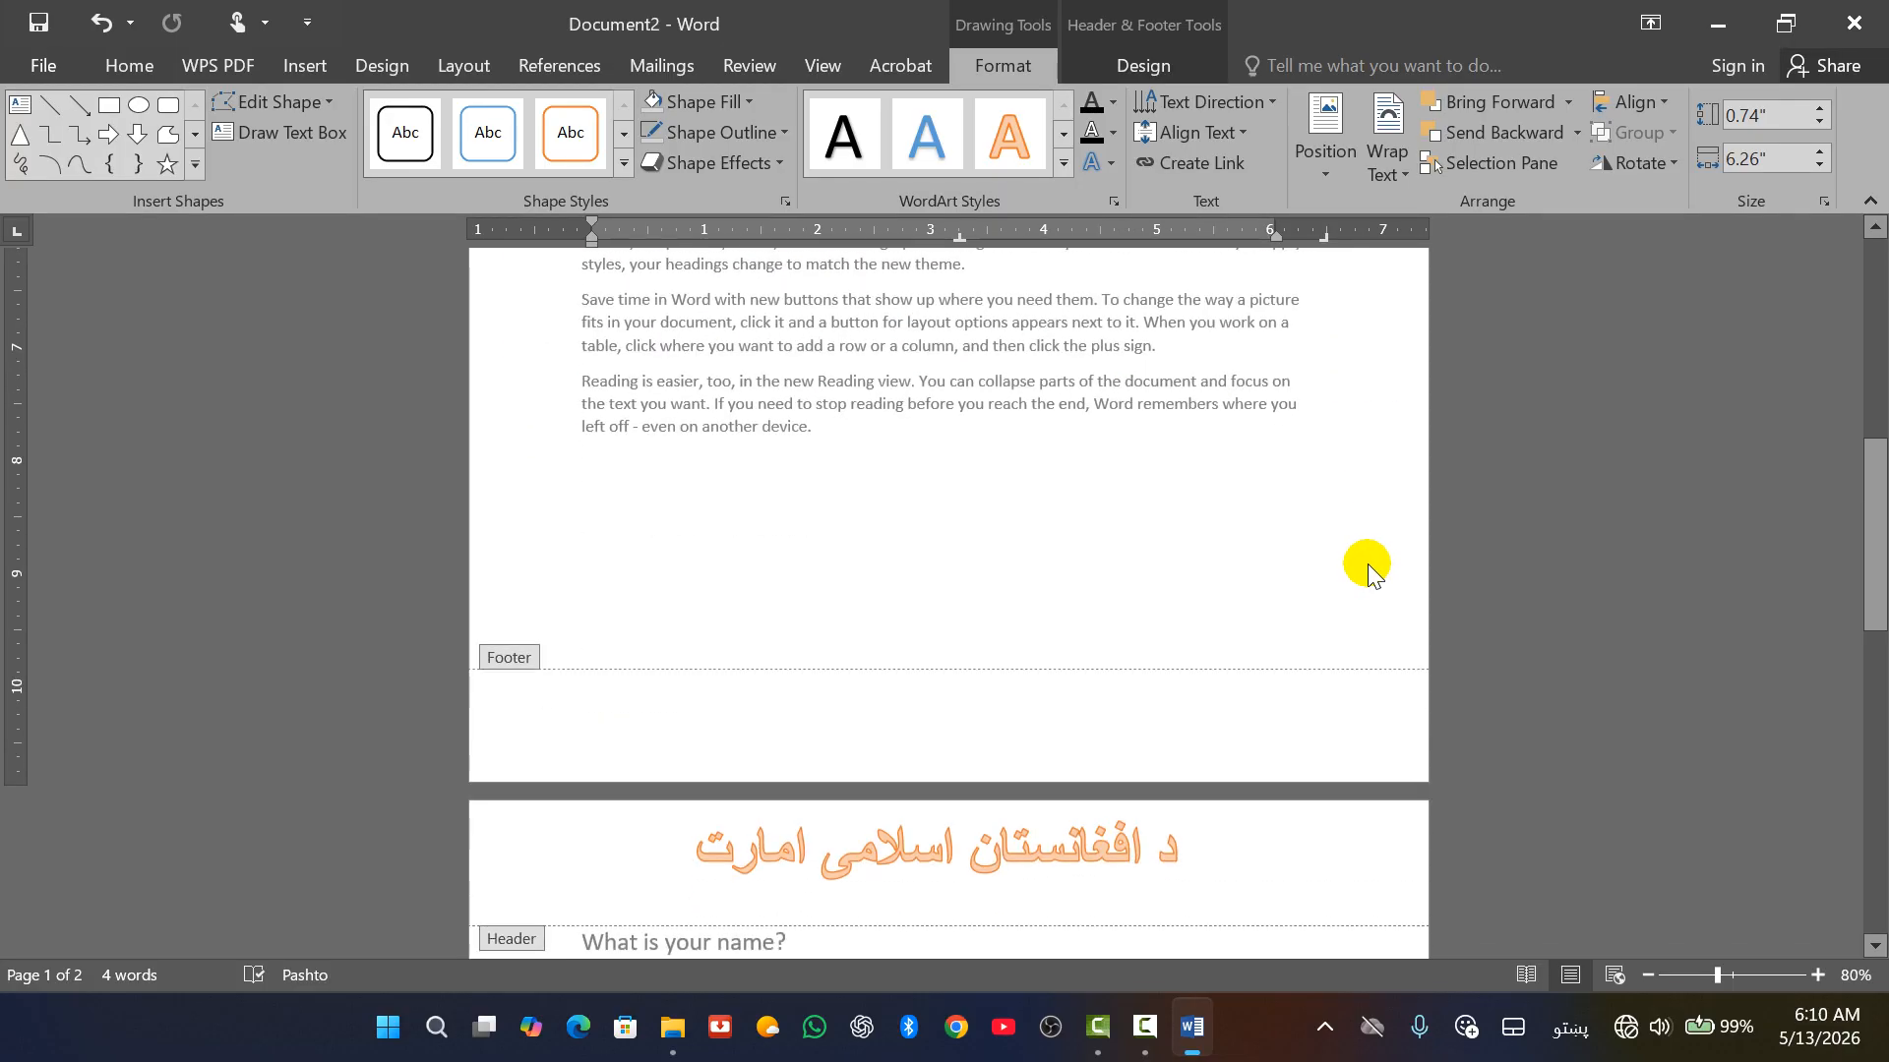
pyautogui.scroll(3, 1363, 570)
pyautogui.scroll(1, 1366, 541)
pyautogui.doubleClick(1367, 517)
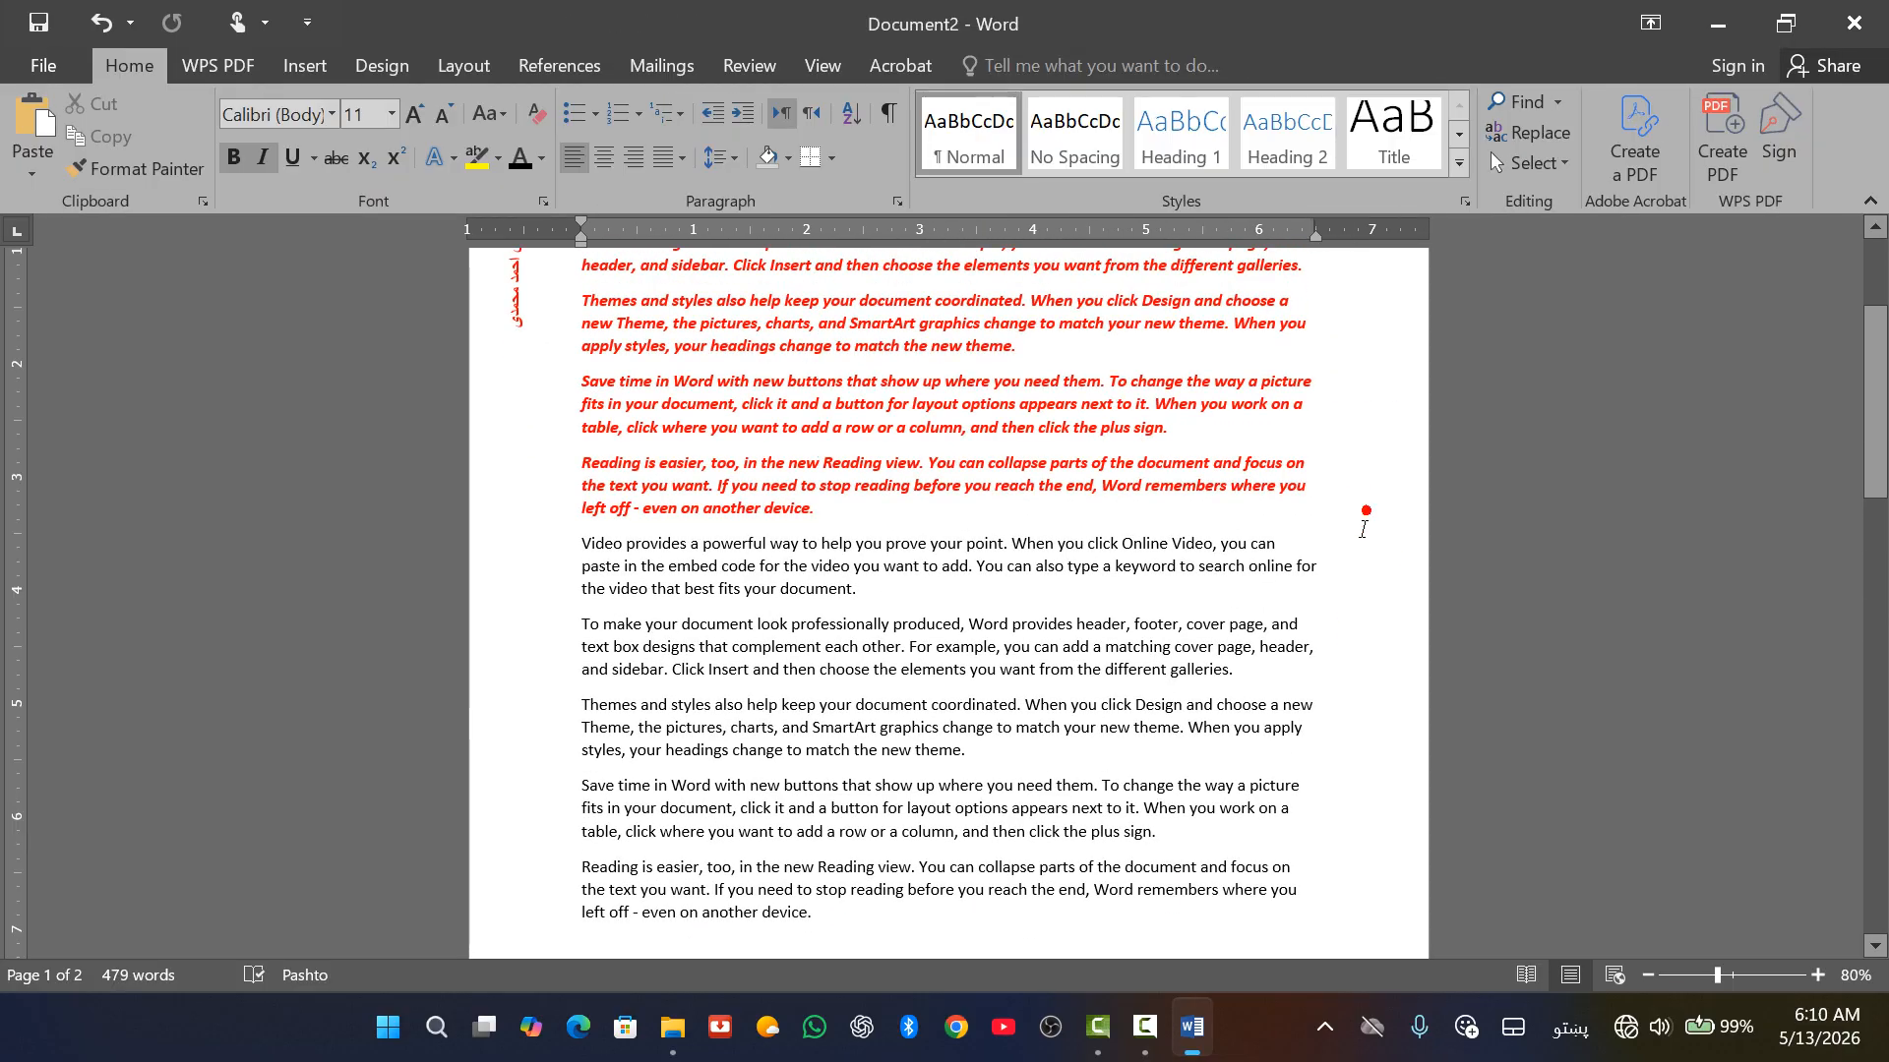
pyautogui.scroll(2, 1161, 598)
pyautogui.scroll(-8, 1092, 601)
pyautogui.scroll(9, 1082, 599)
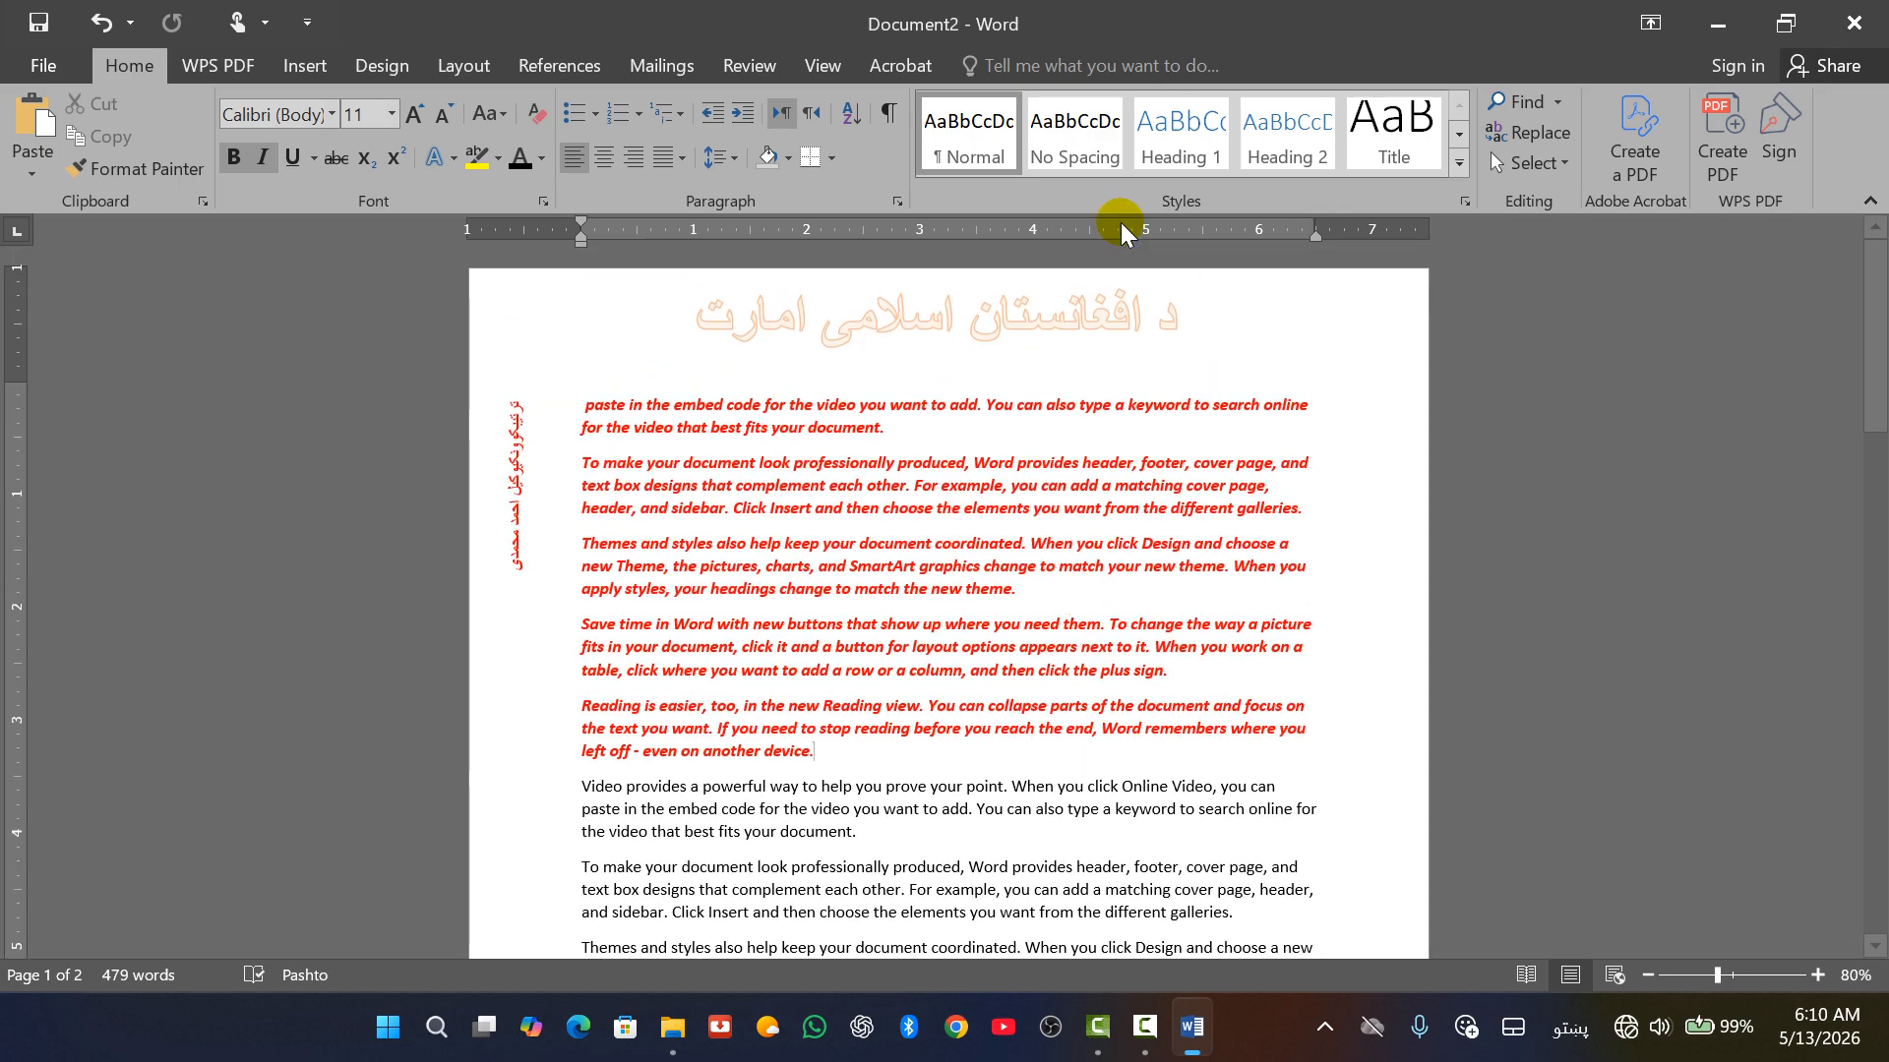
# Look over the Quick Parts options.
pyautogui.click(308, 61)
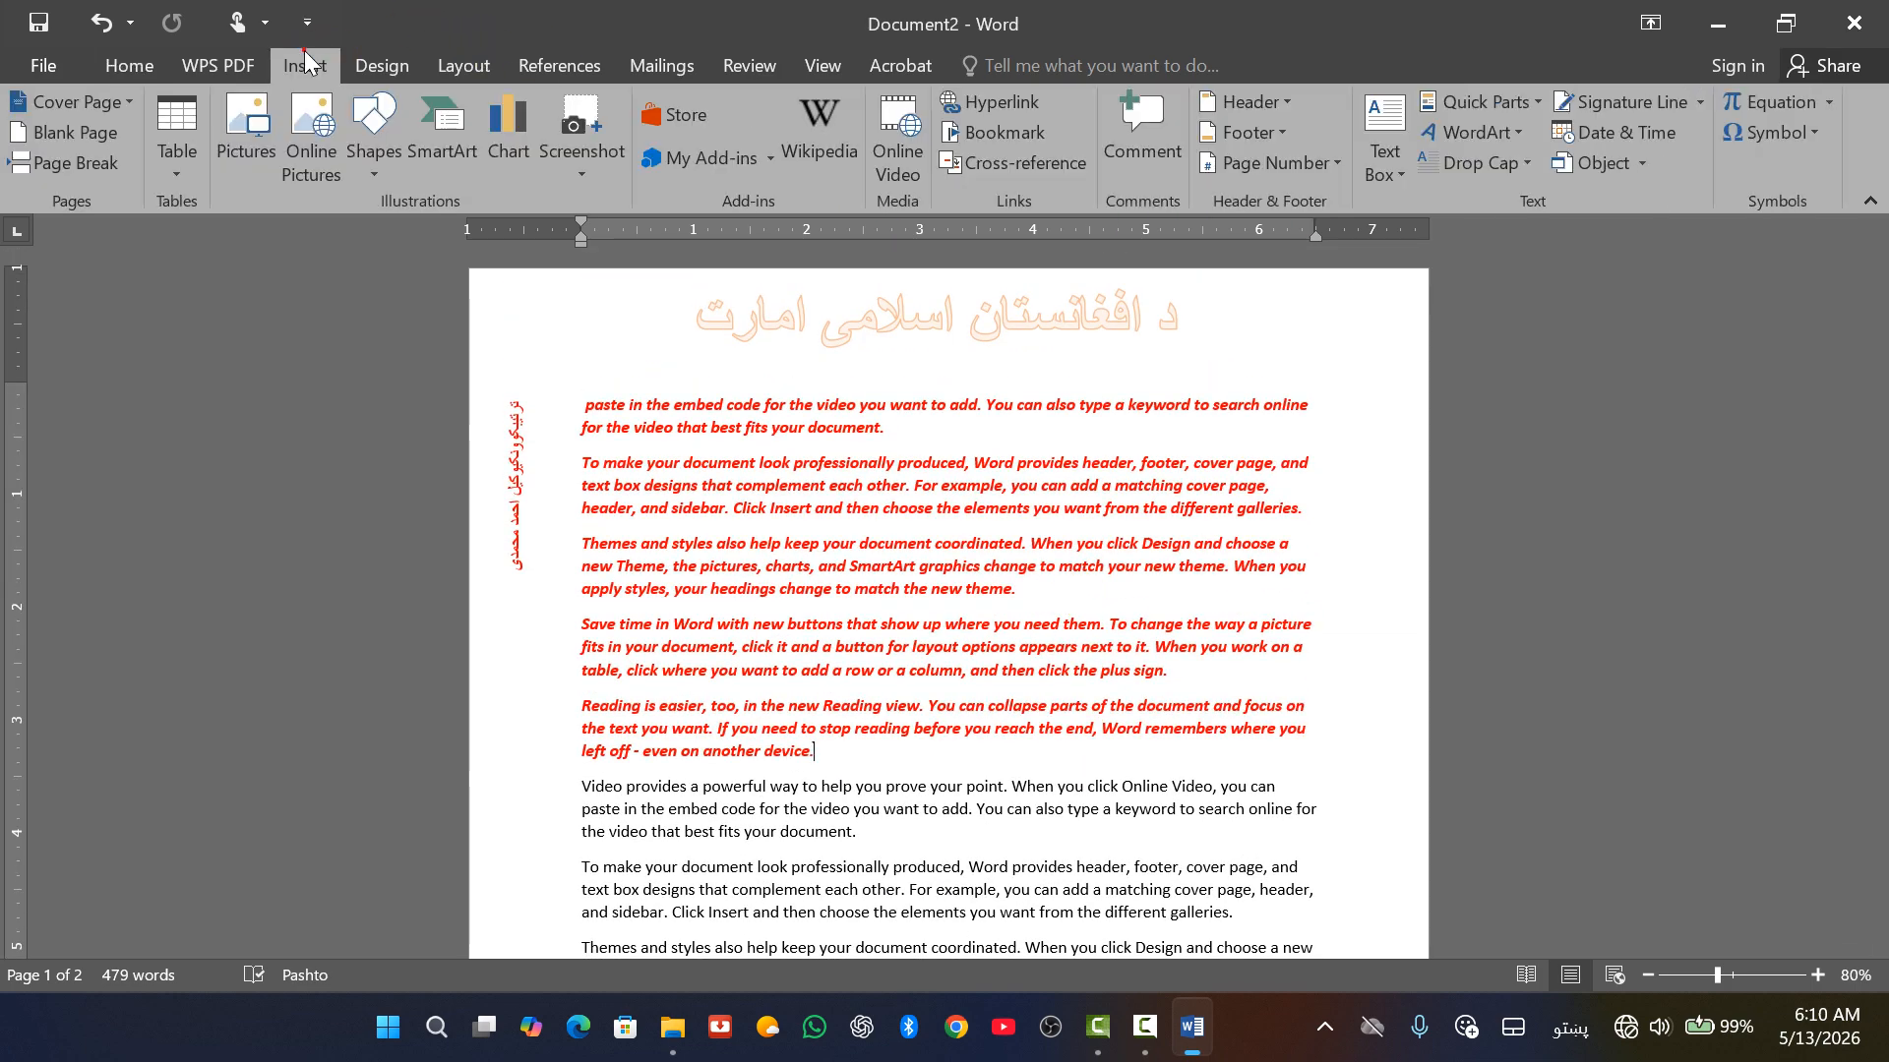
pyautogui.click(1491, 141)
pyautogui.click(1495, 102)
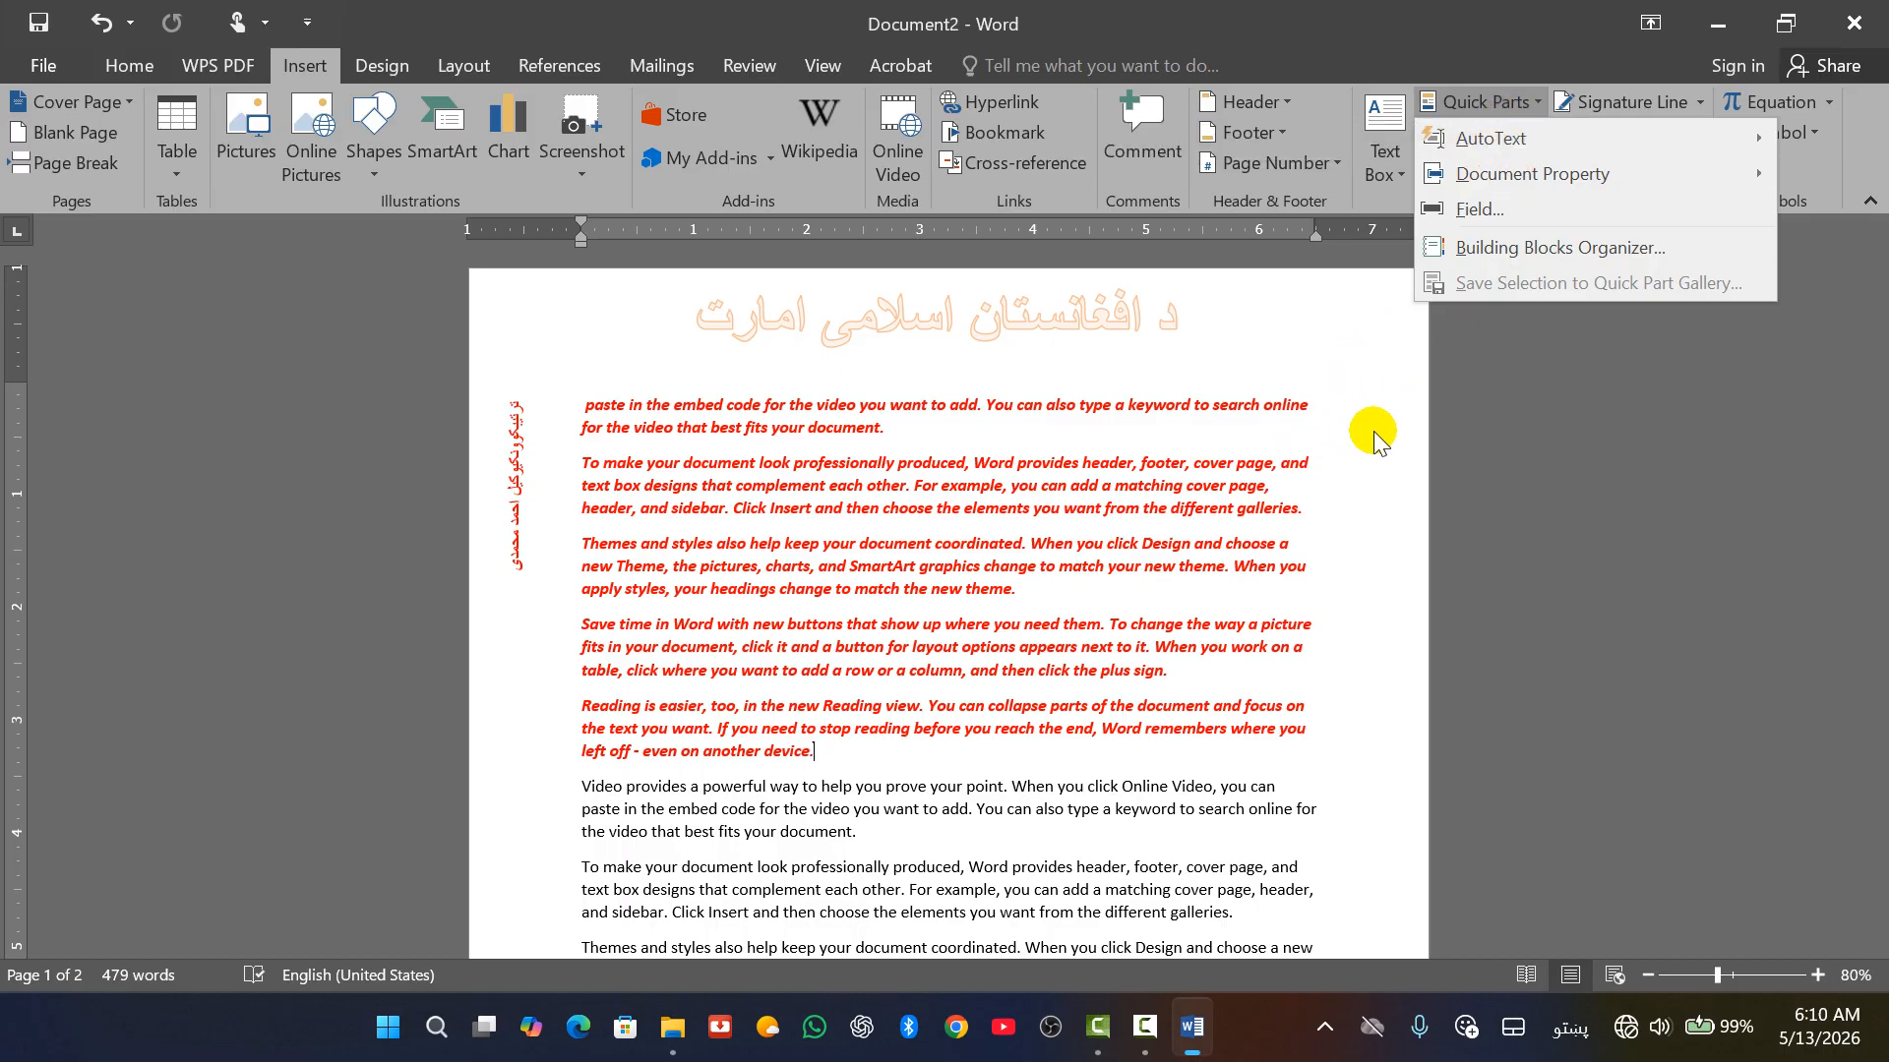
pyautogui.scroll(-5, 1367, 438)
pyautogui.scroll(5, 1285, 577)
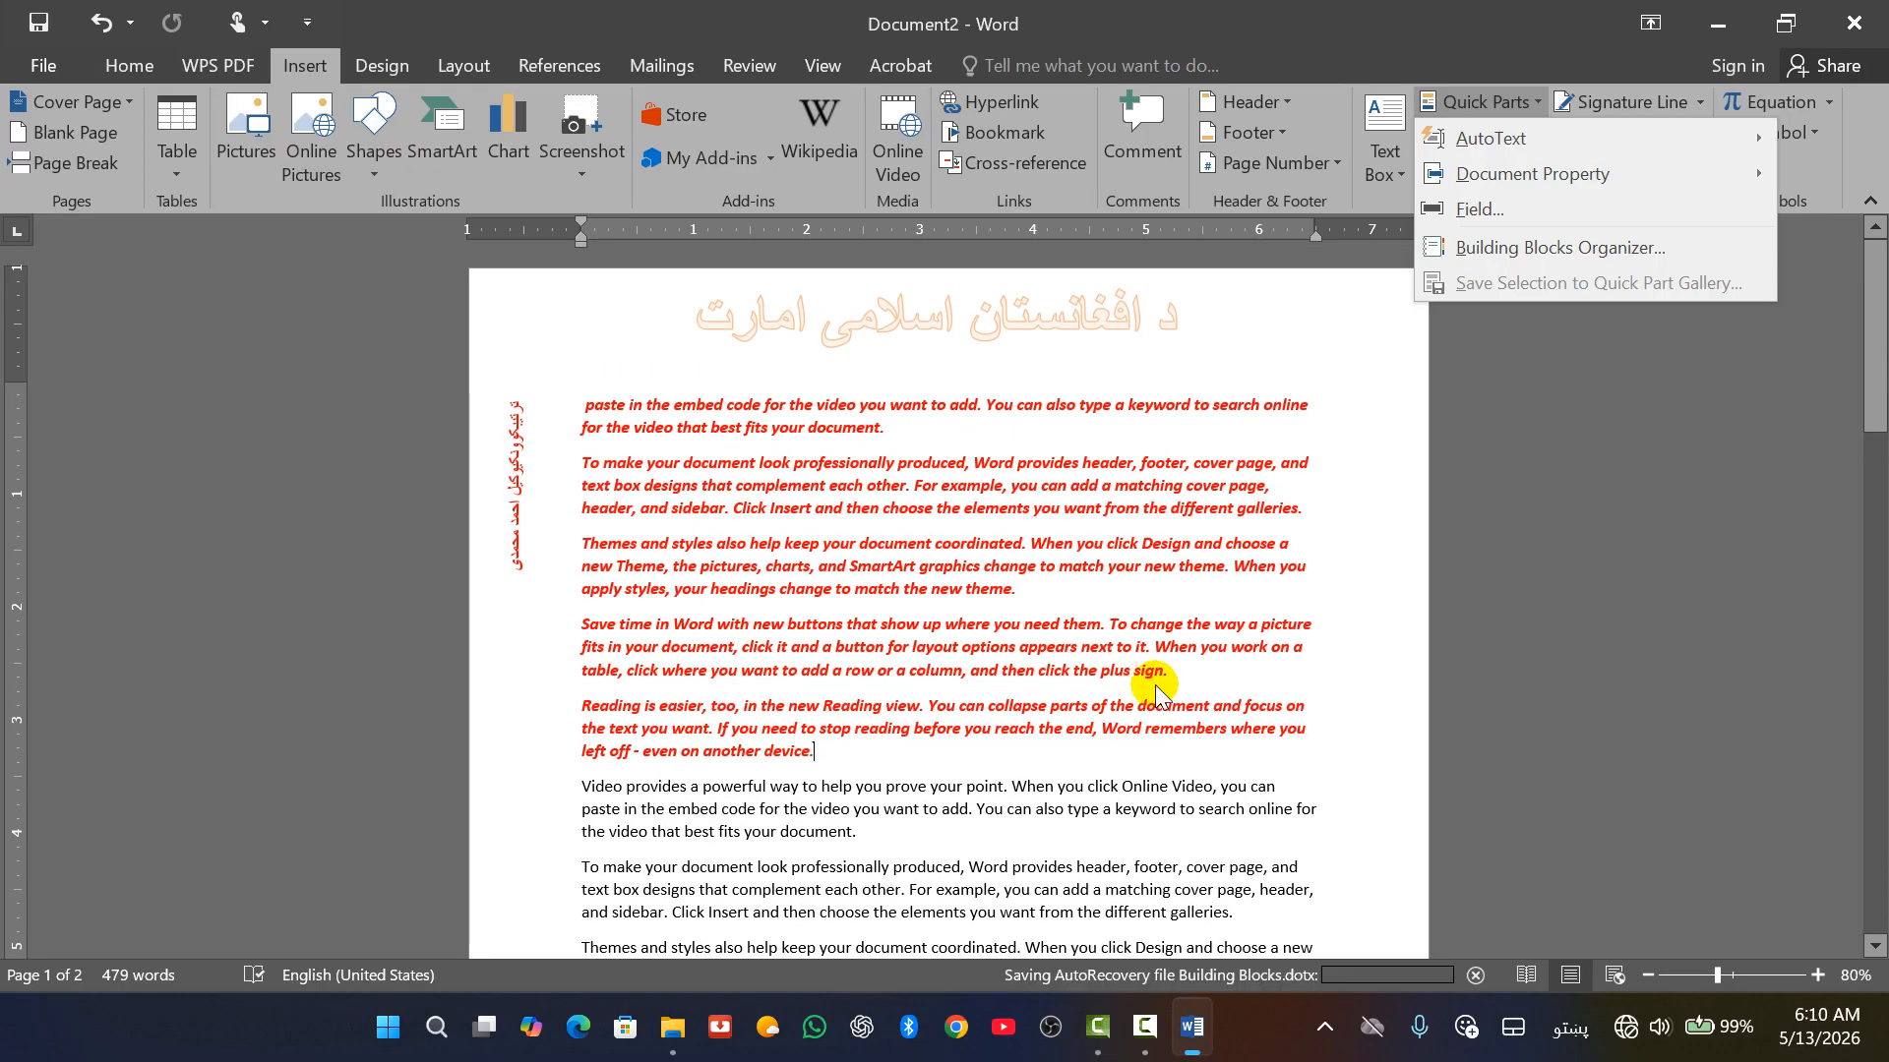
# Insert a page break at the end of the document to start a third page.
pyautogui.scroll(-10, 935, 683)
pyautogui.scroll(-5, 936, 683)
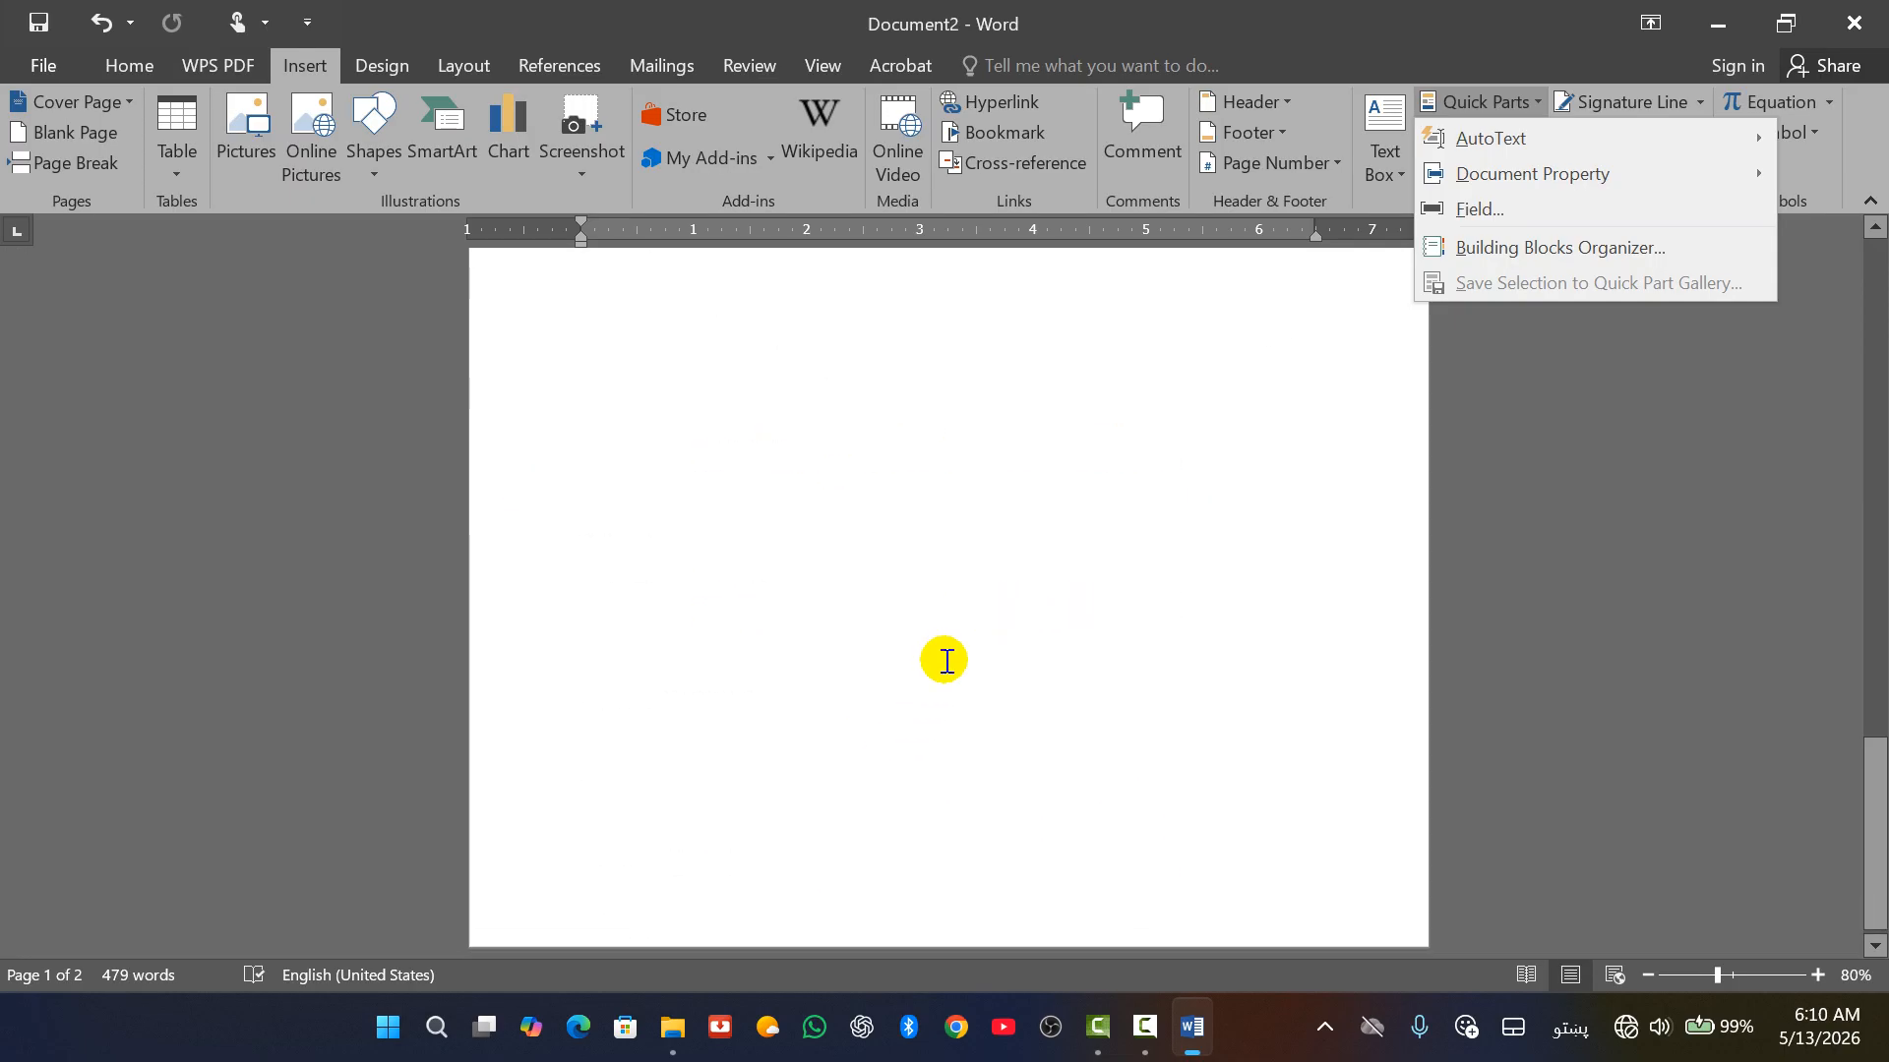
pyautogui.click(950, 676)
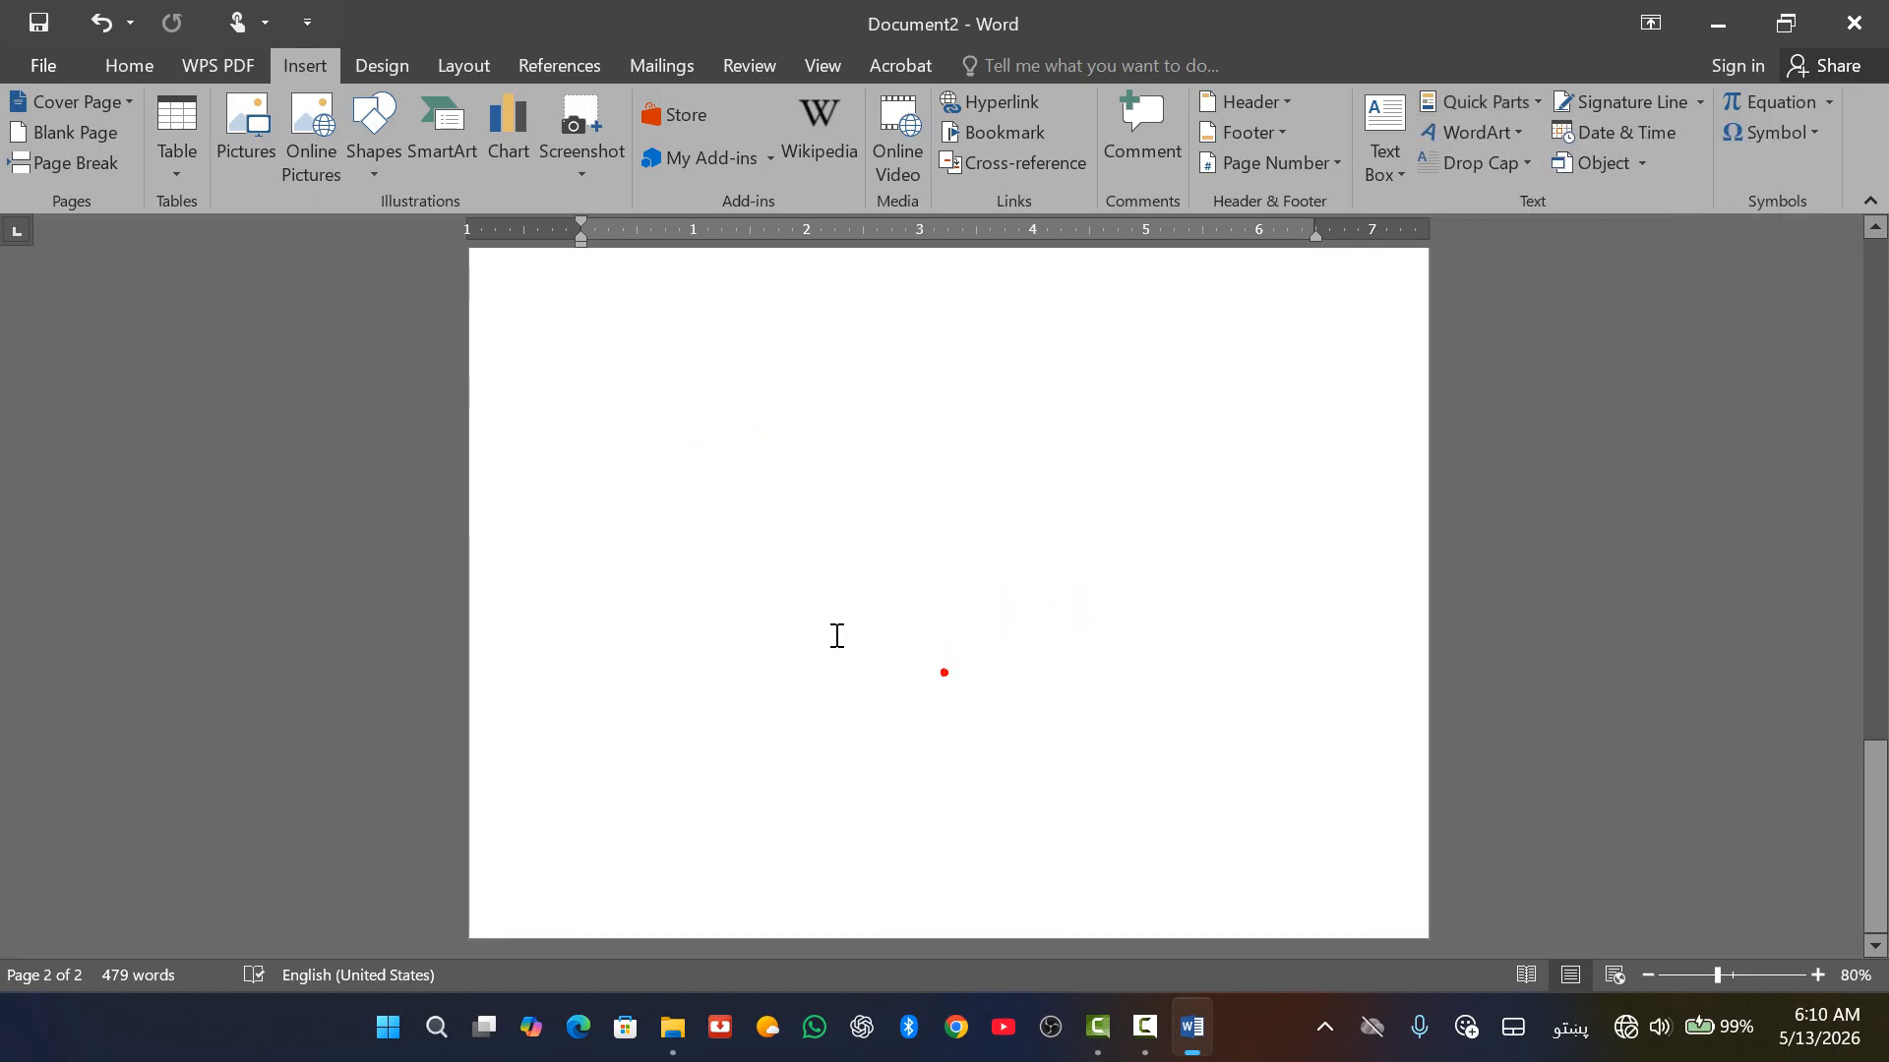
pyautogui.click(795, 595)
pyautogui.hotkey('ctrl', 'Return')
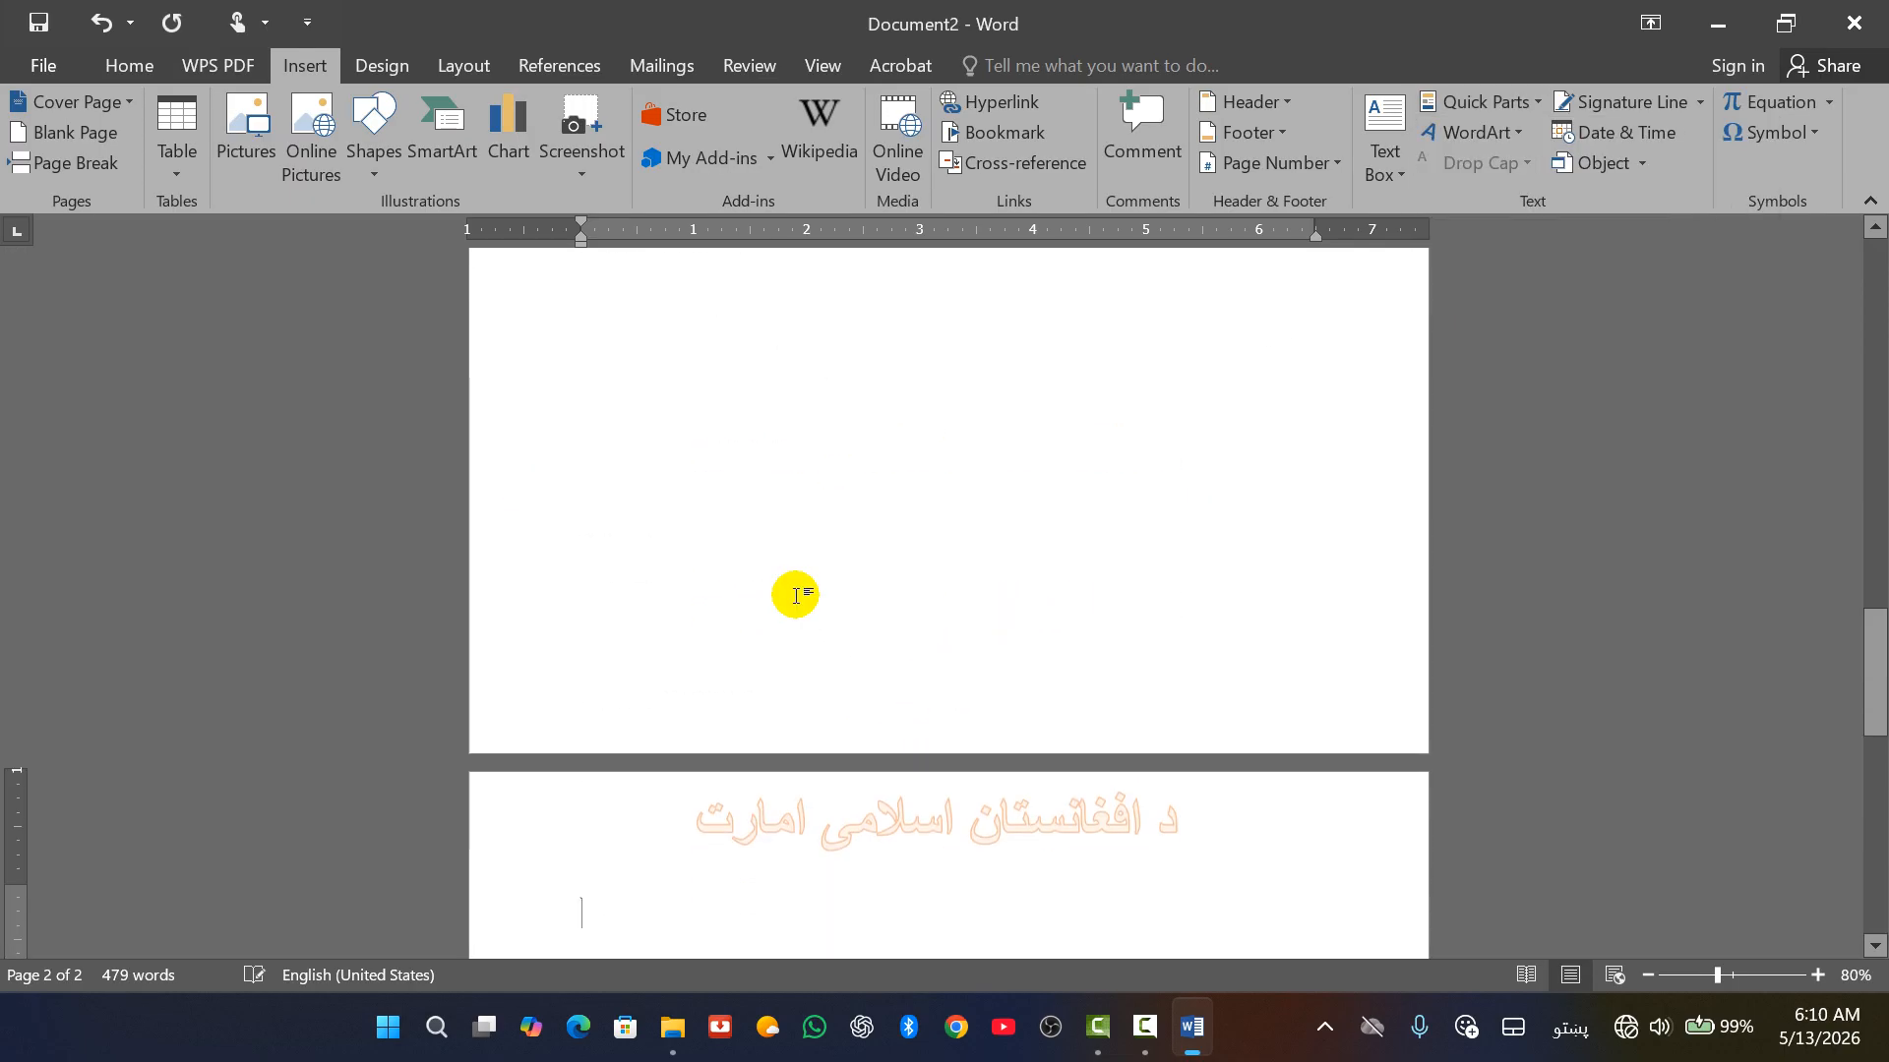
# Switch the input language to English and fill the third page with sample paragraphs using =rand().
pyautogui.scroll(-5, 981, 665)
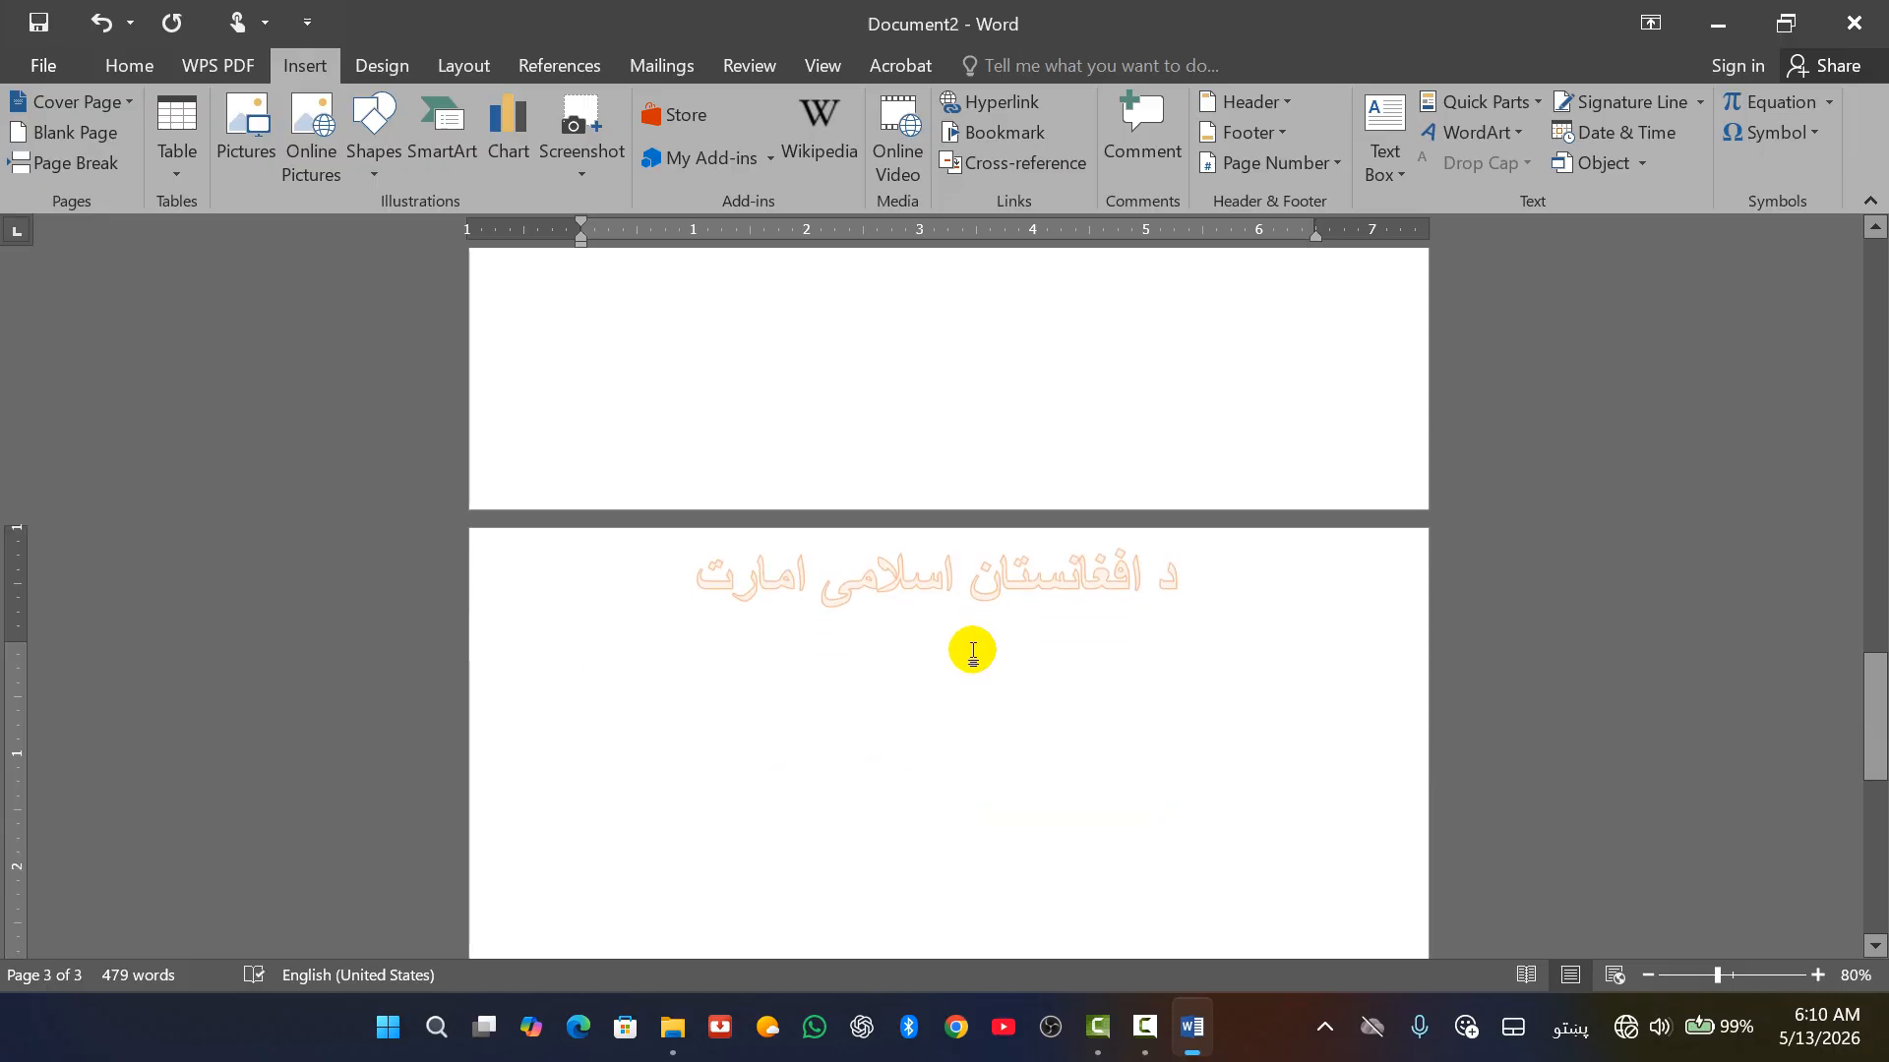
pyautogui.write('=')
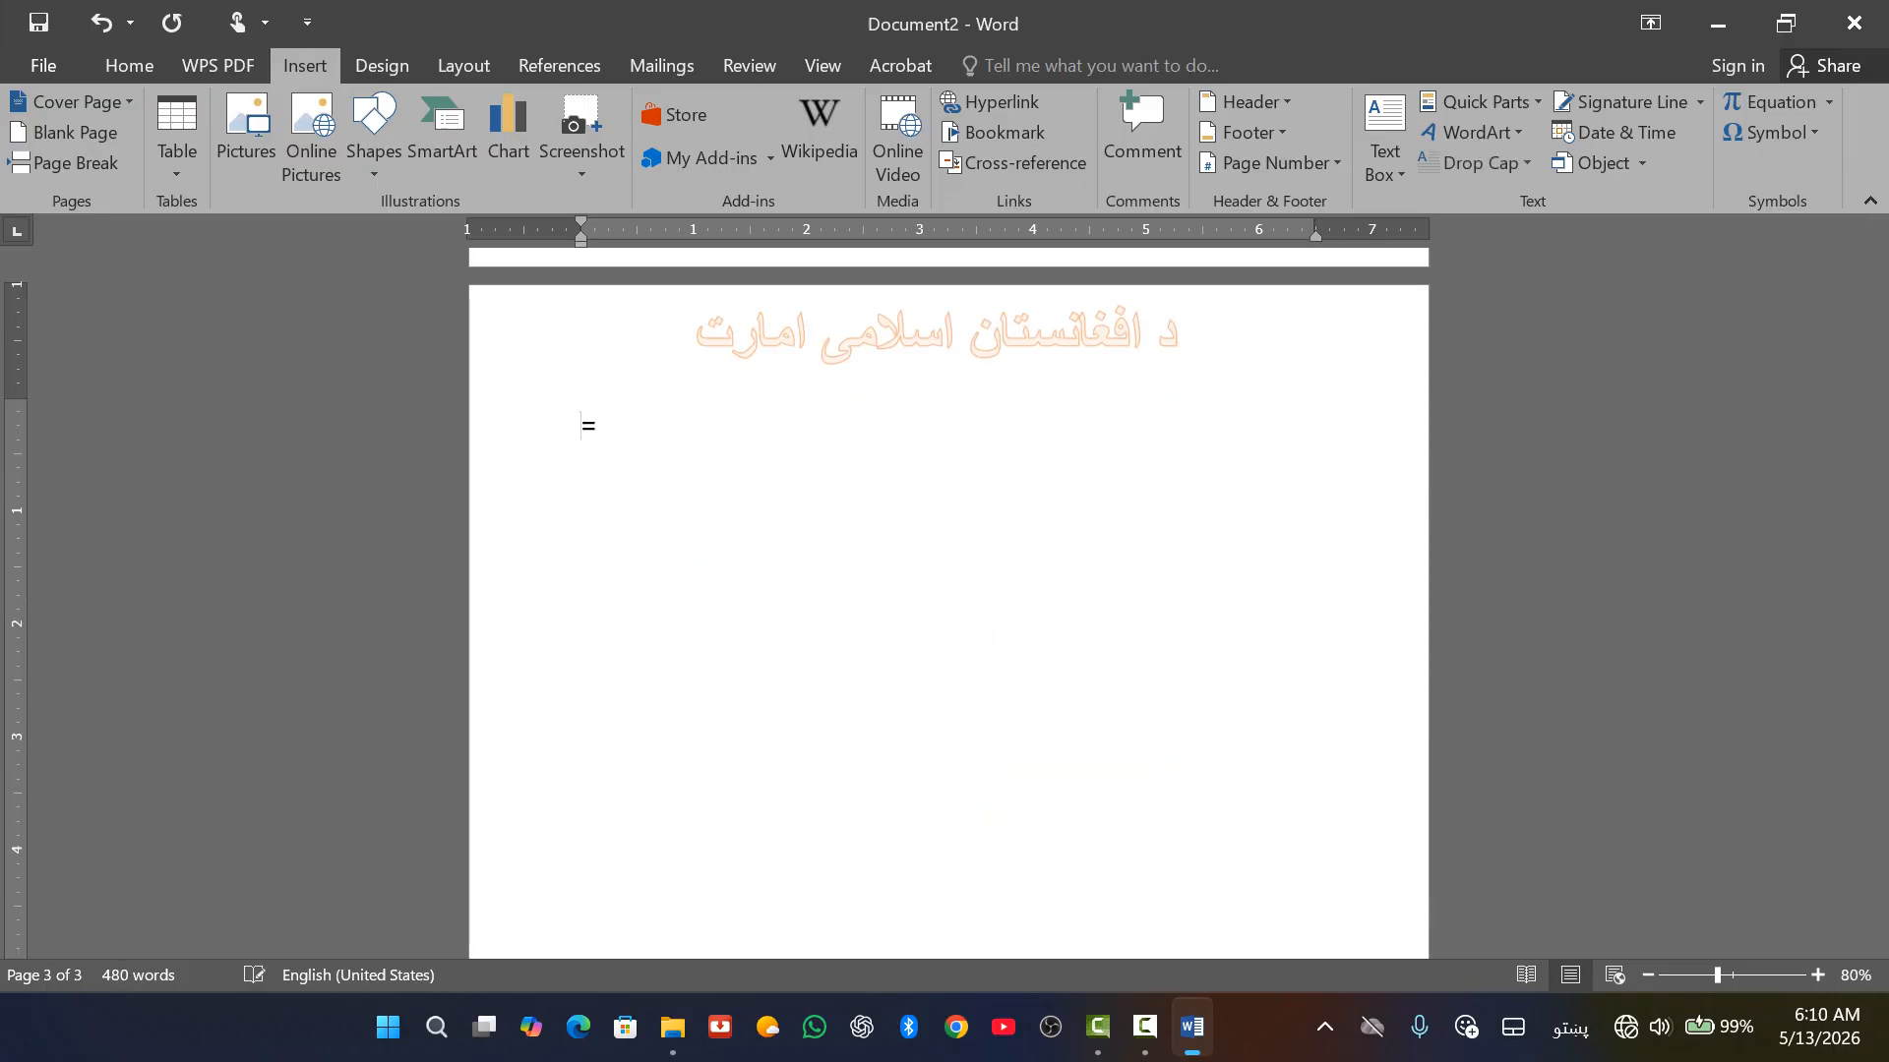
pyautogui.hotkey('alt', 'shift')
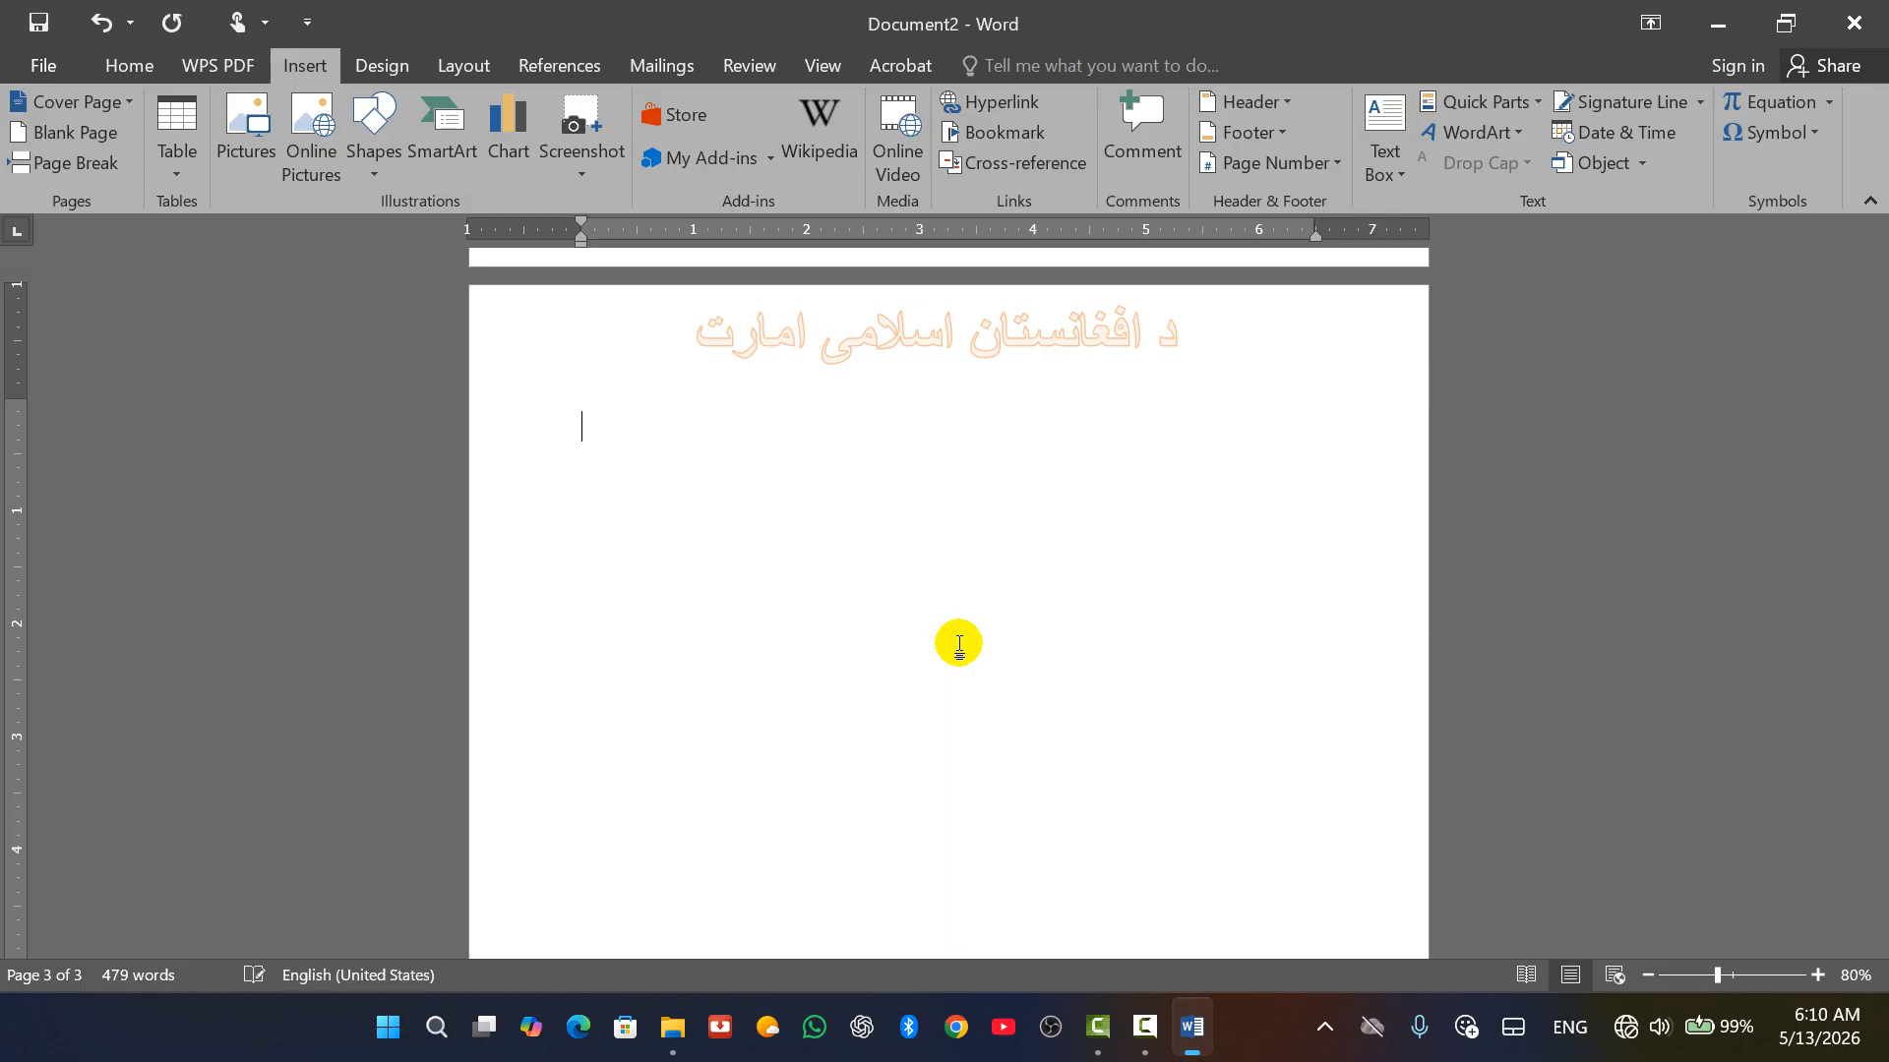
pyautogui.write('=')
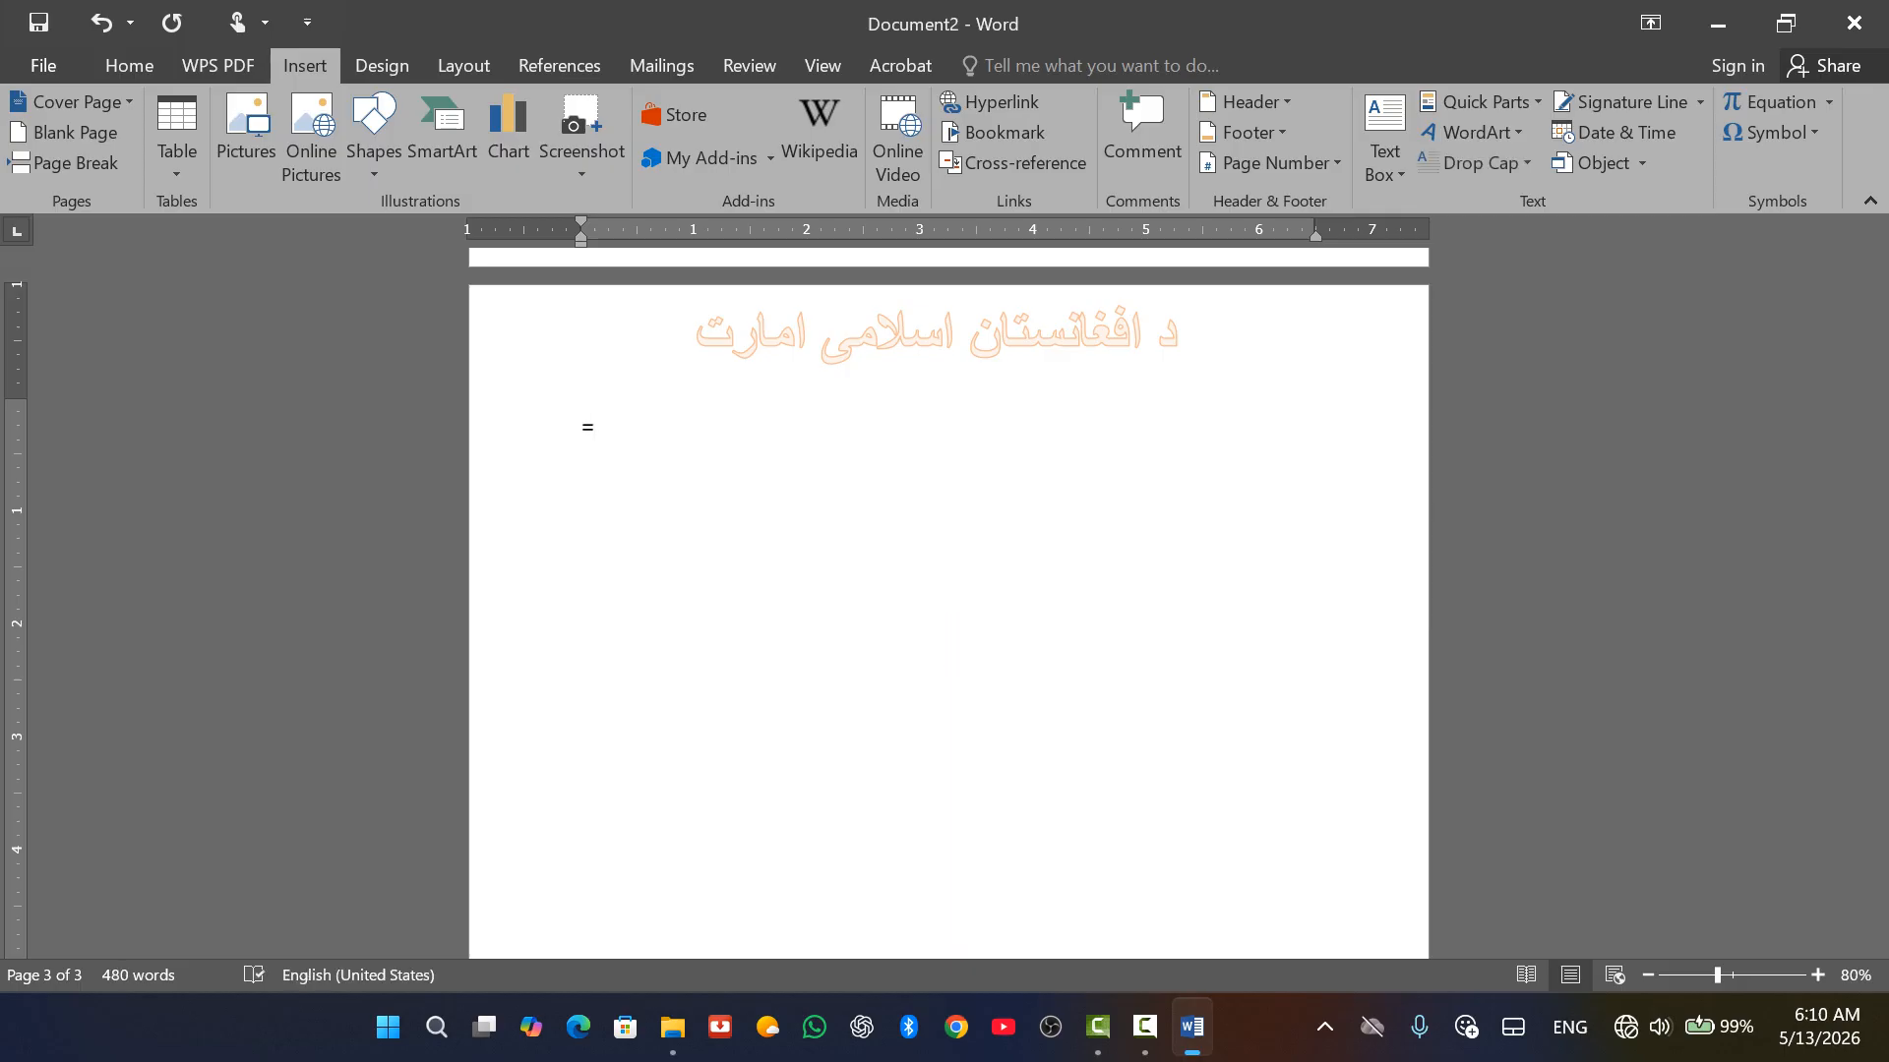
pyautogui.write('rand')
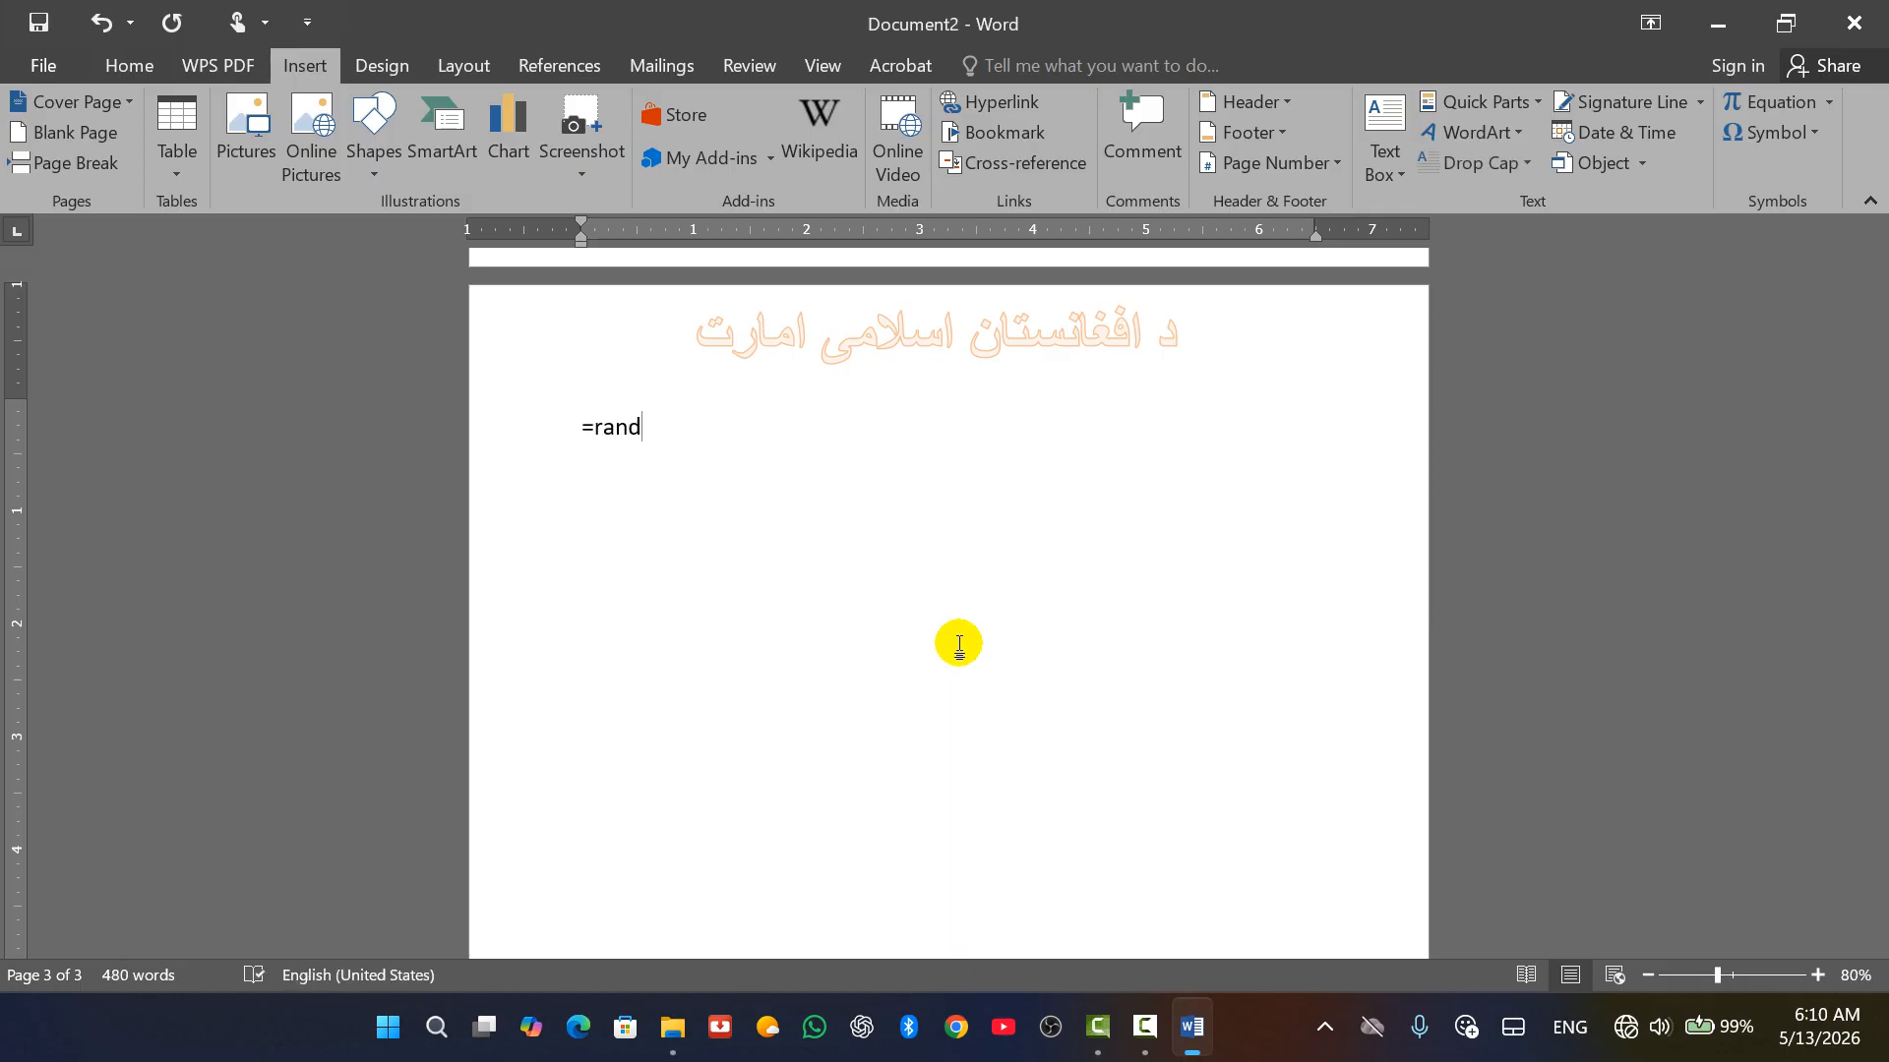
pyautogui.write('()')
pyautogui.press('Return')
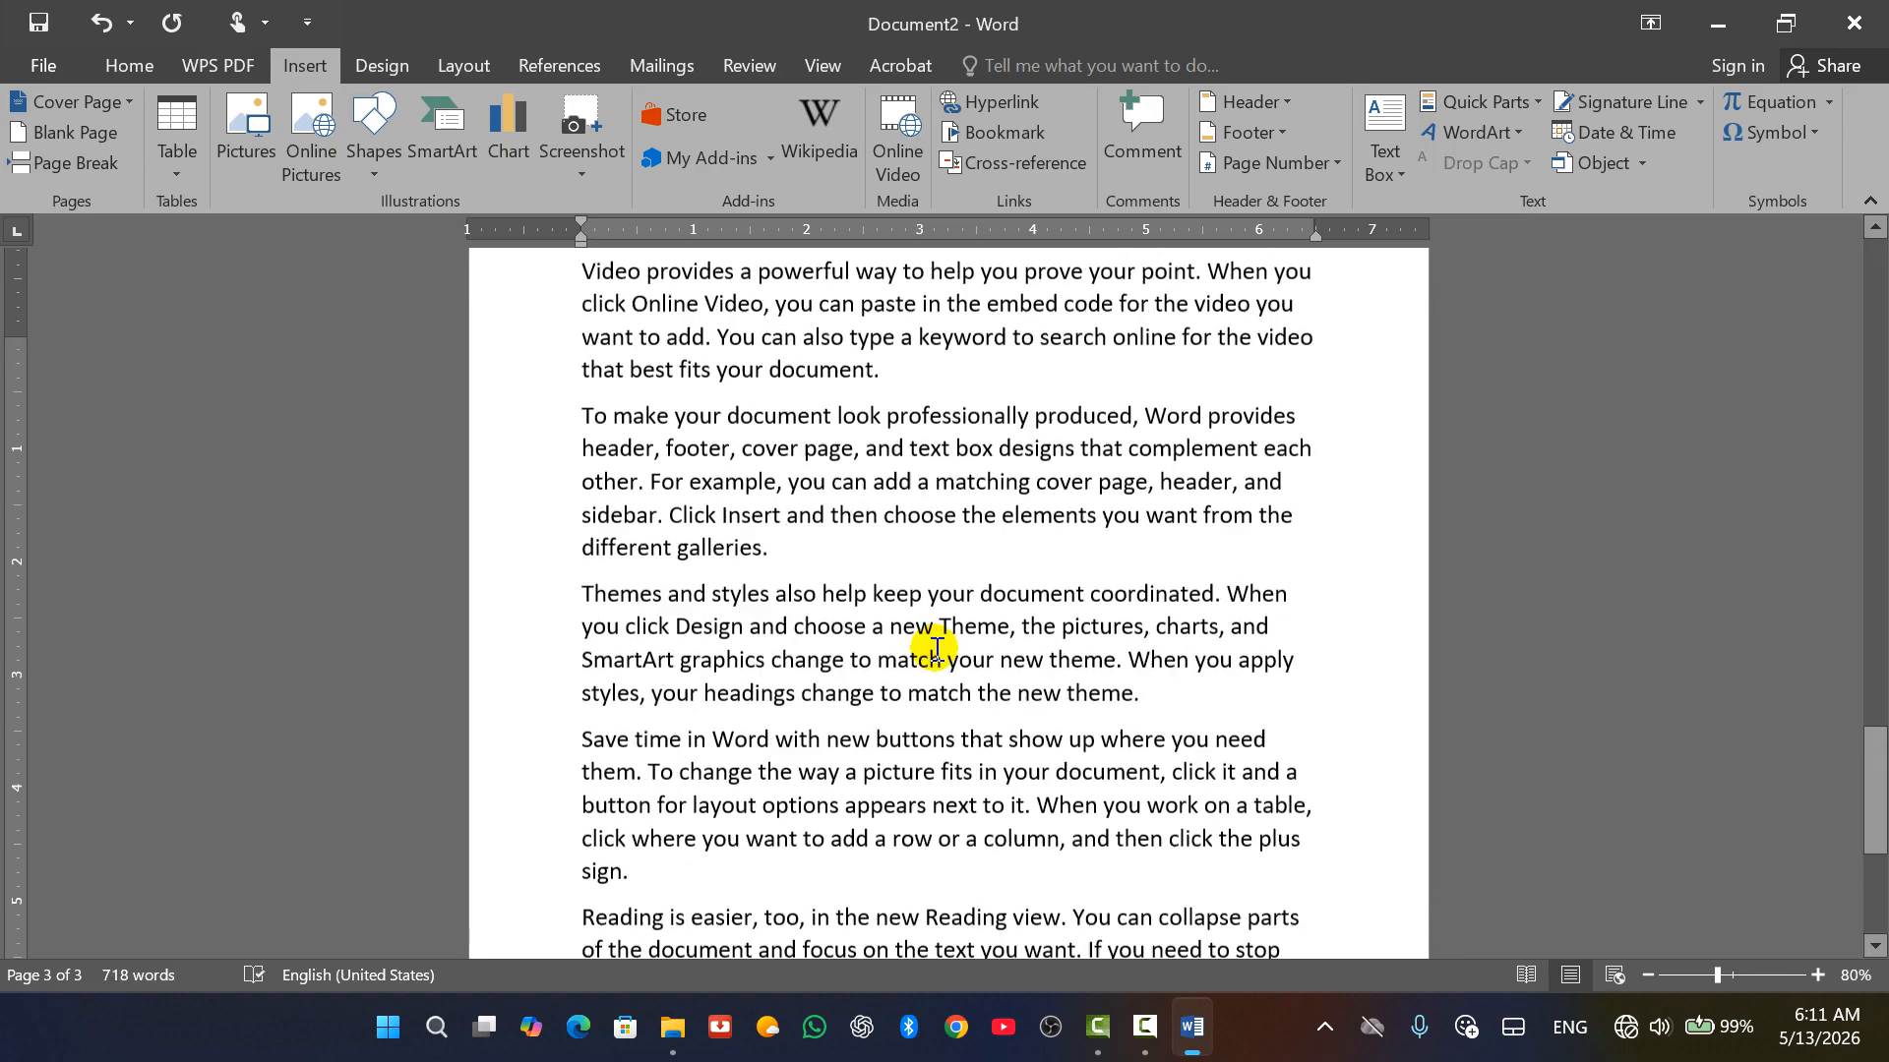
pyautogui.scroll(6, 936, 648)
pyautogui.scroll(-5, 915, 658)
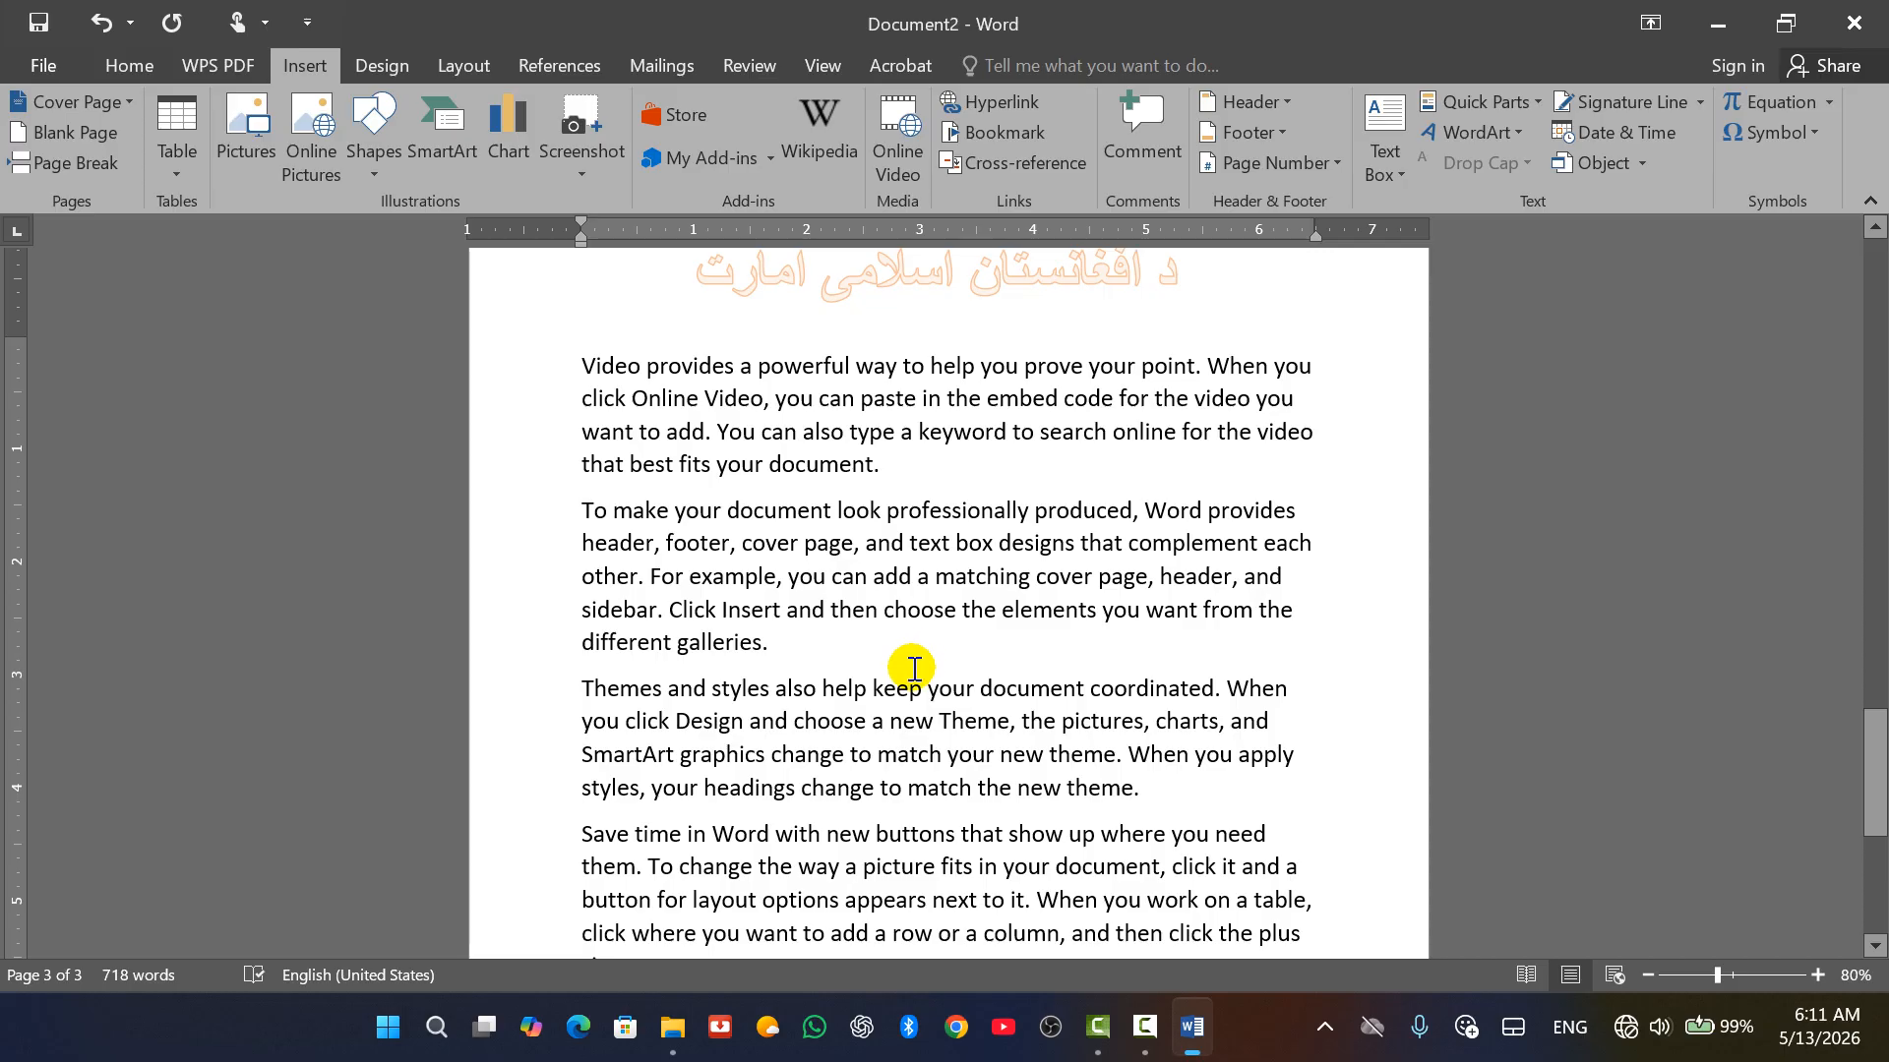
pyautogui.scroll(-5, 903, 674)
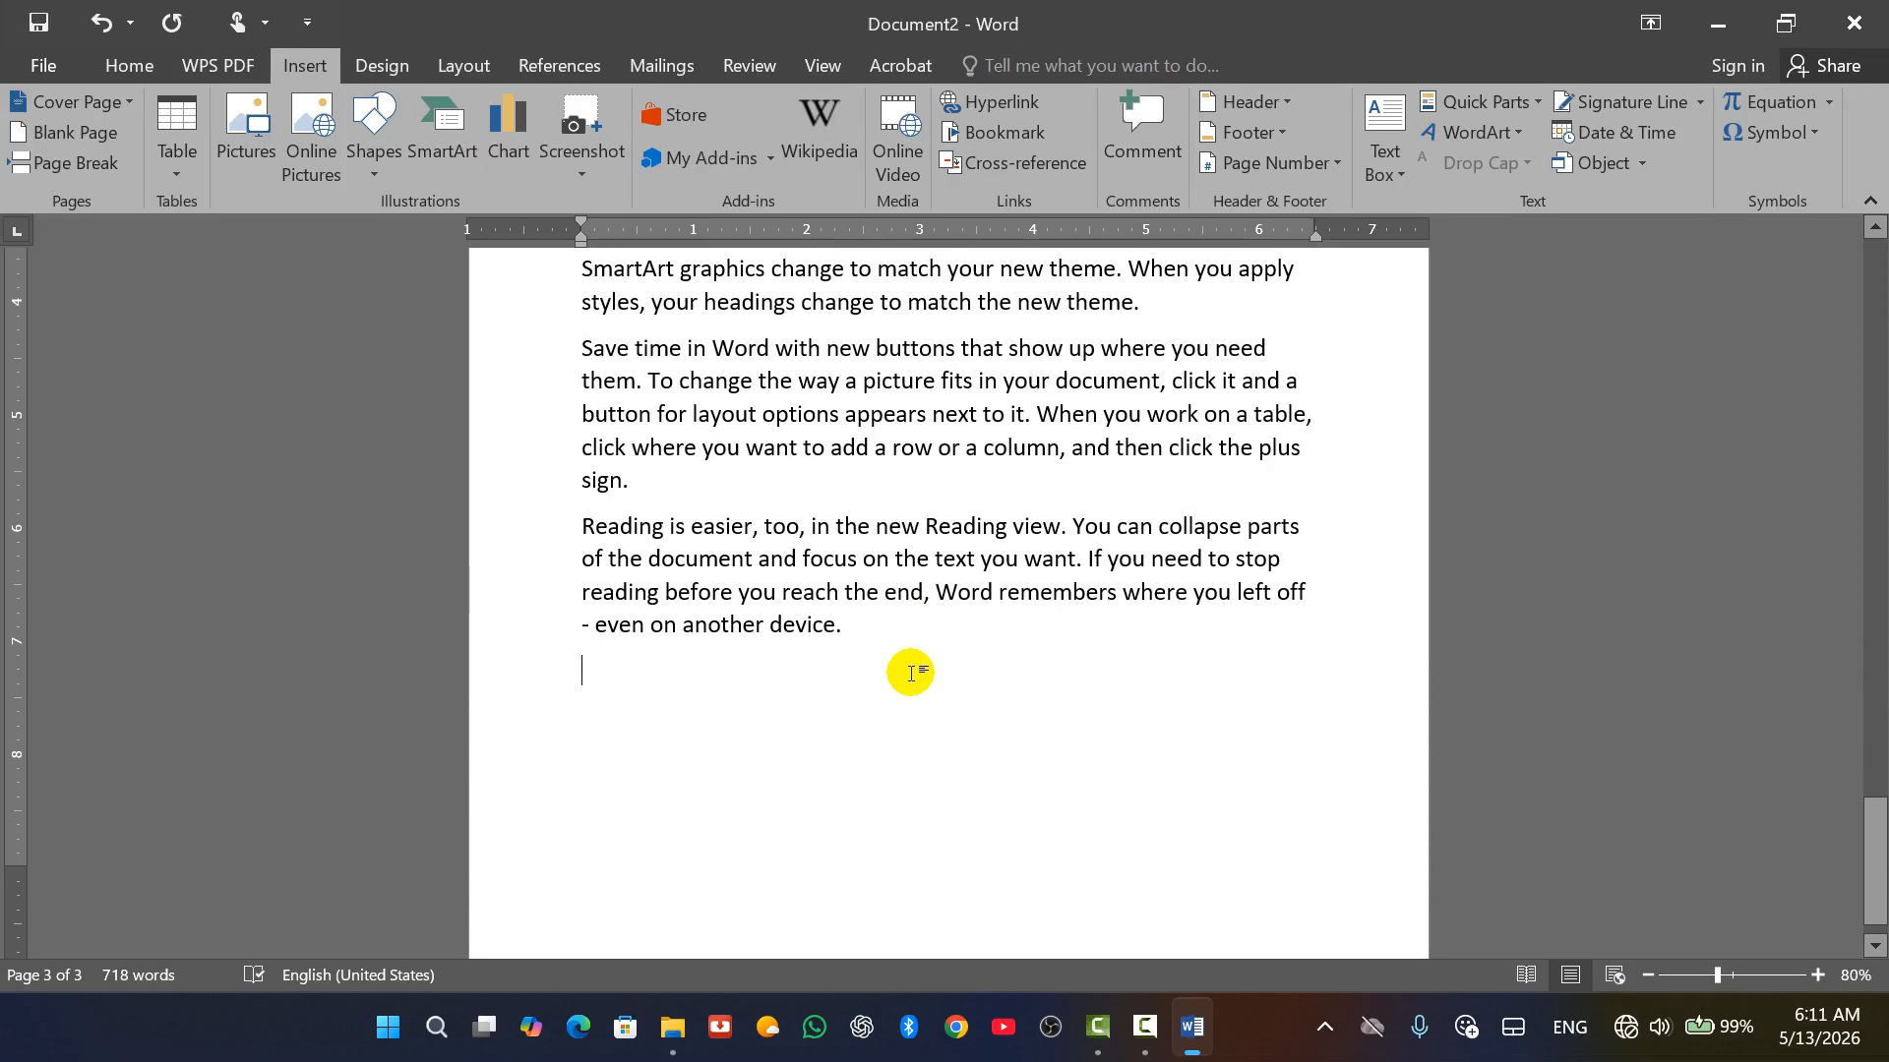
# Select all the sample paragraphs on the third page and check the AutoText options offered in Quick Parts.
pyautogui.scroll(3, 861, 691)
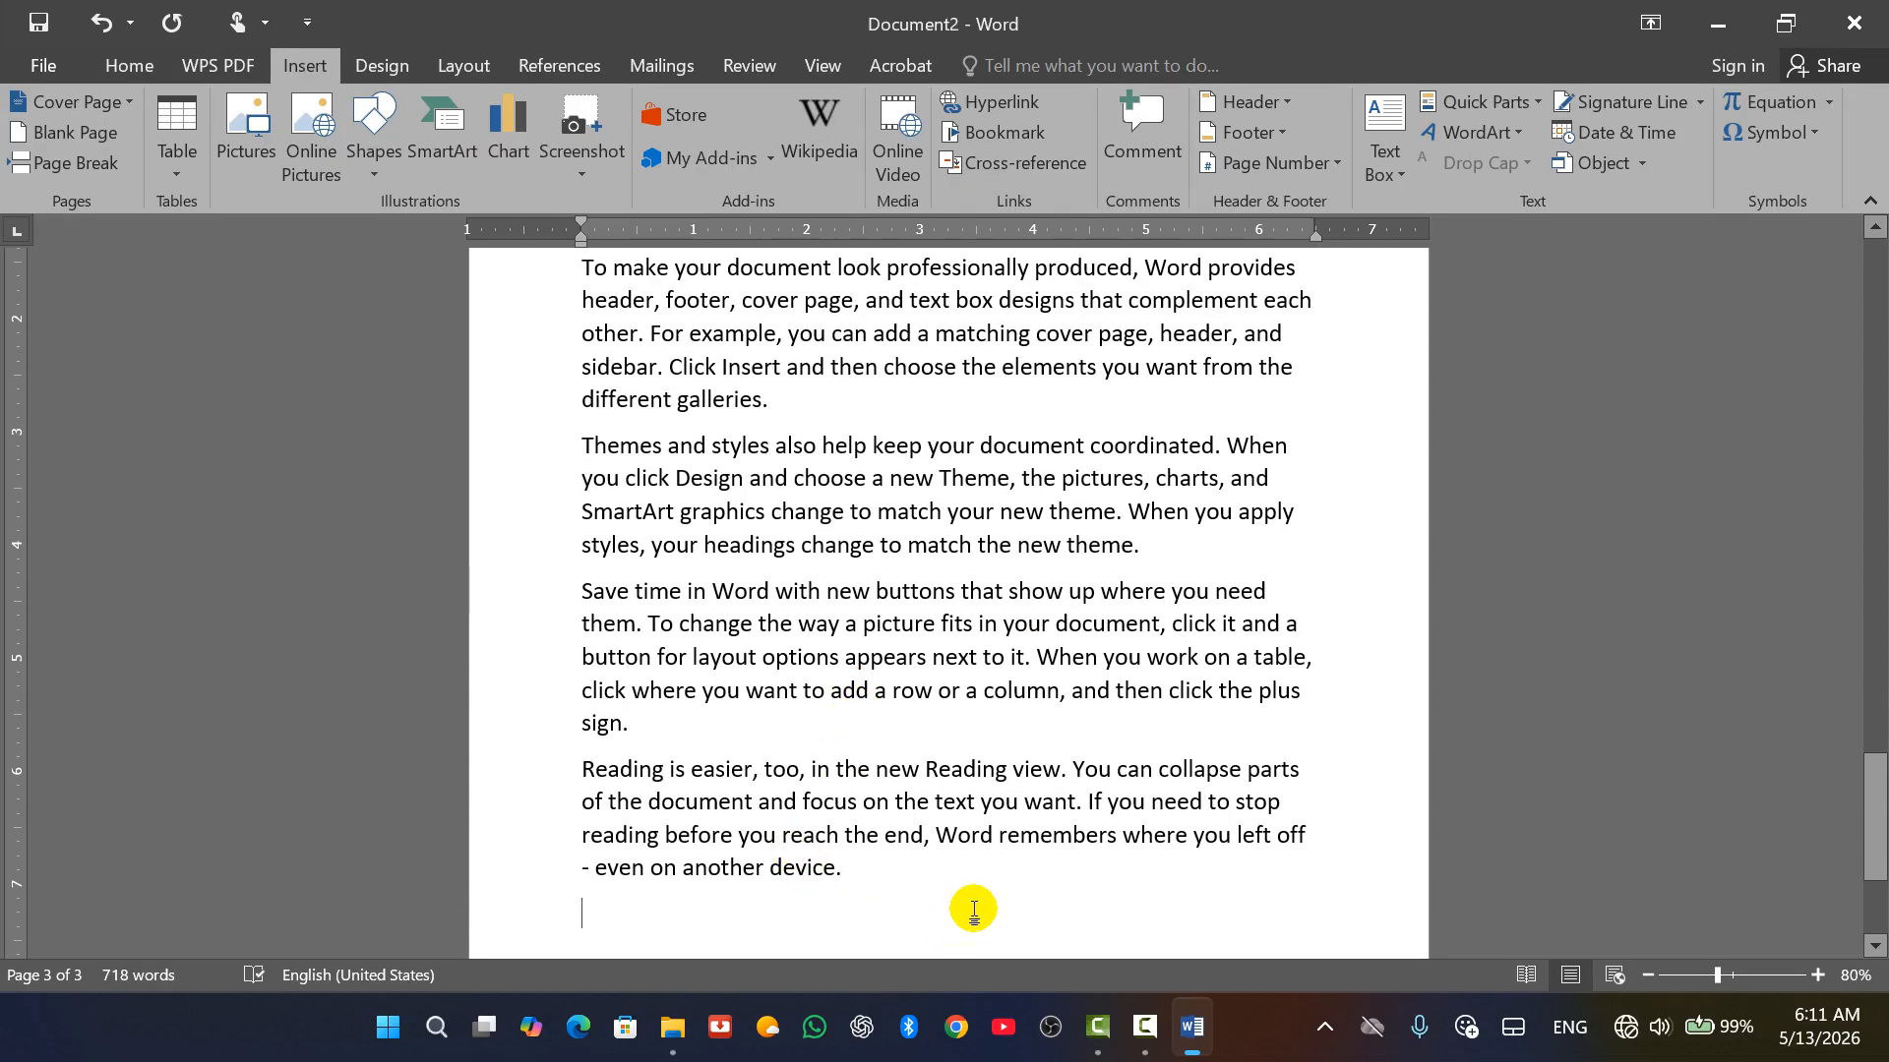
pyautogui.moveTo(974, 910); pyautogui.dragTo(672, 742)
pyautogui.scroll(-6, 670, 718)
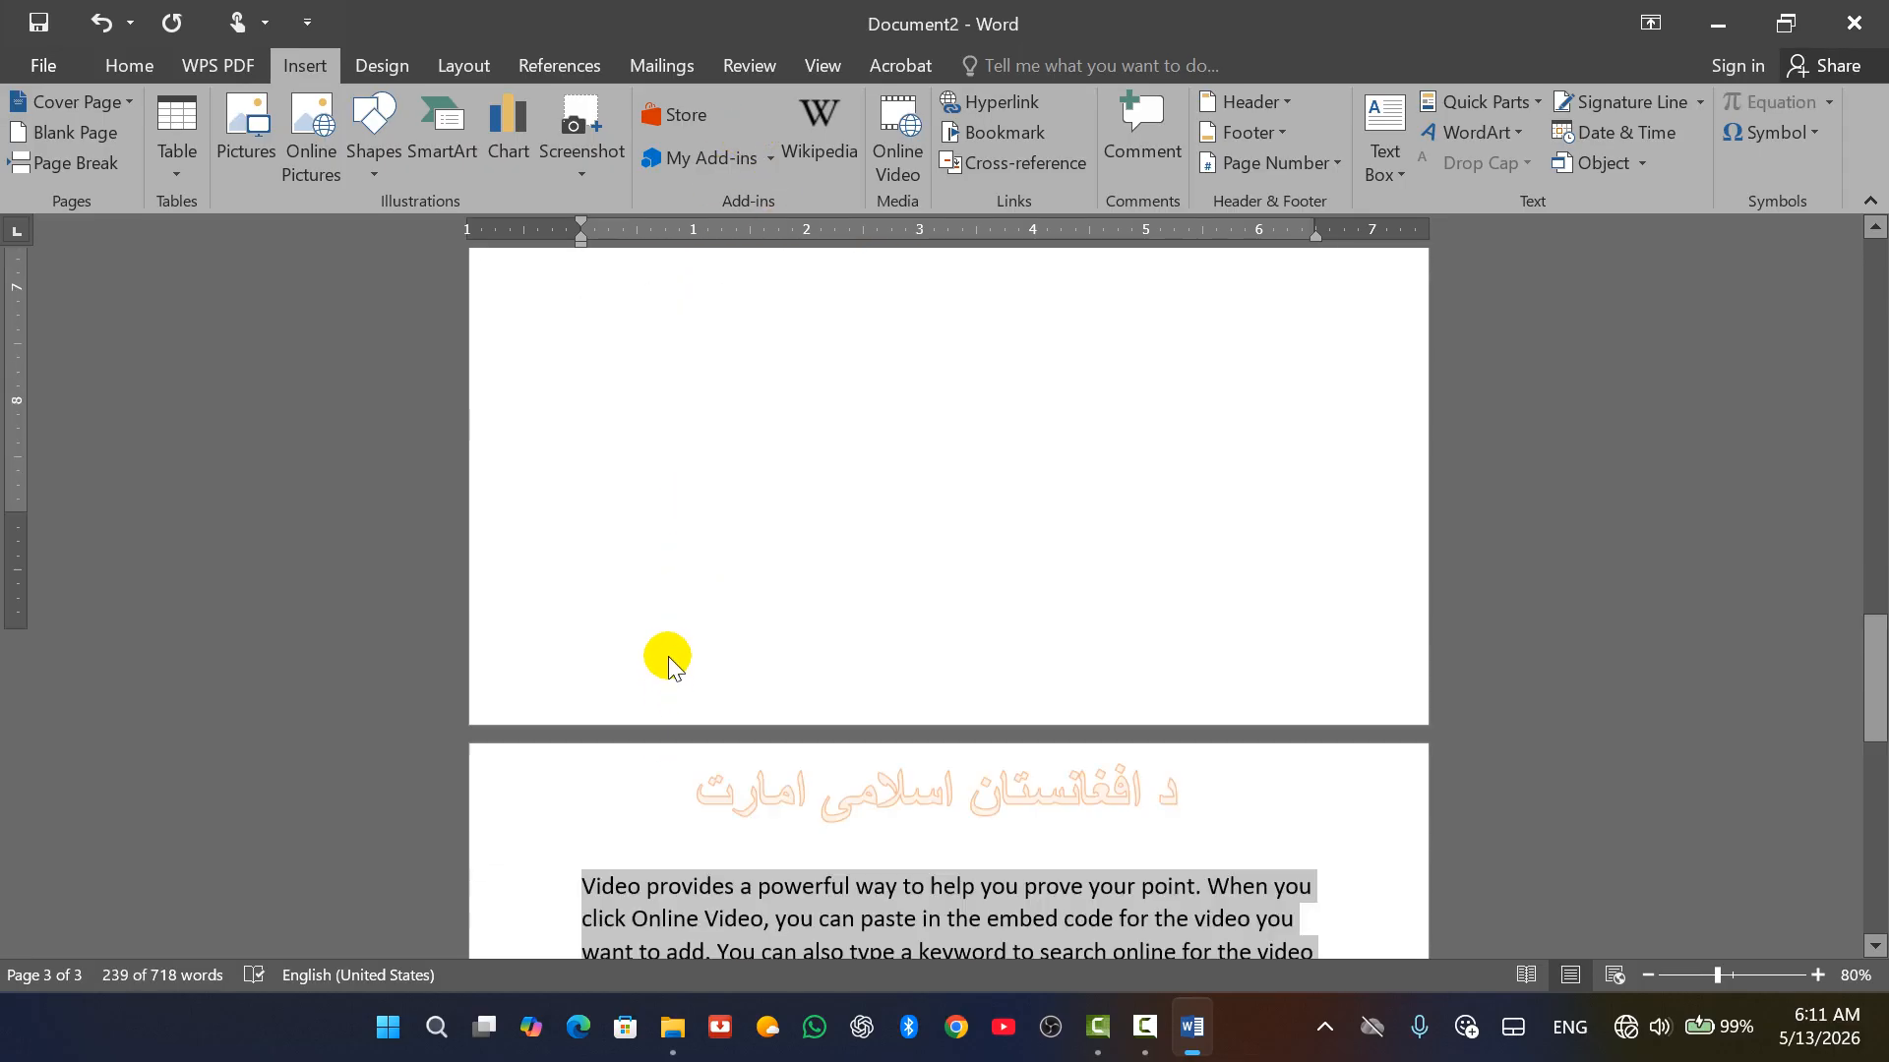
pyautogui.scroll(-3, 669, 657)
pyautogui.click(556, 536)
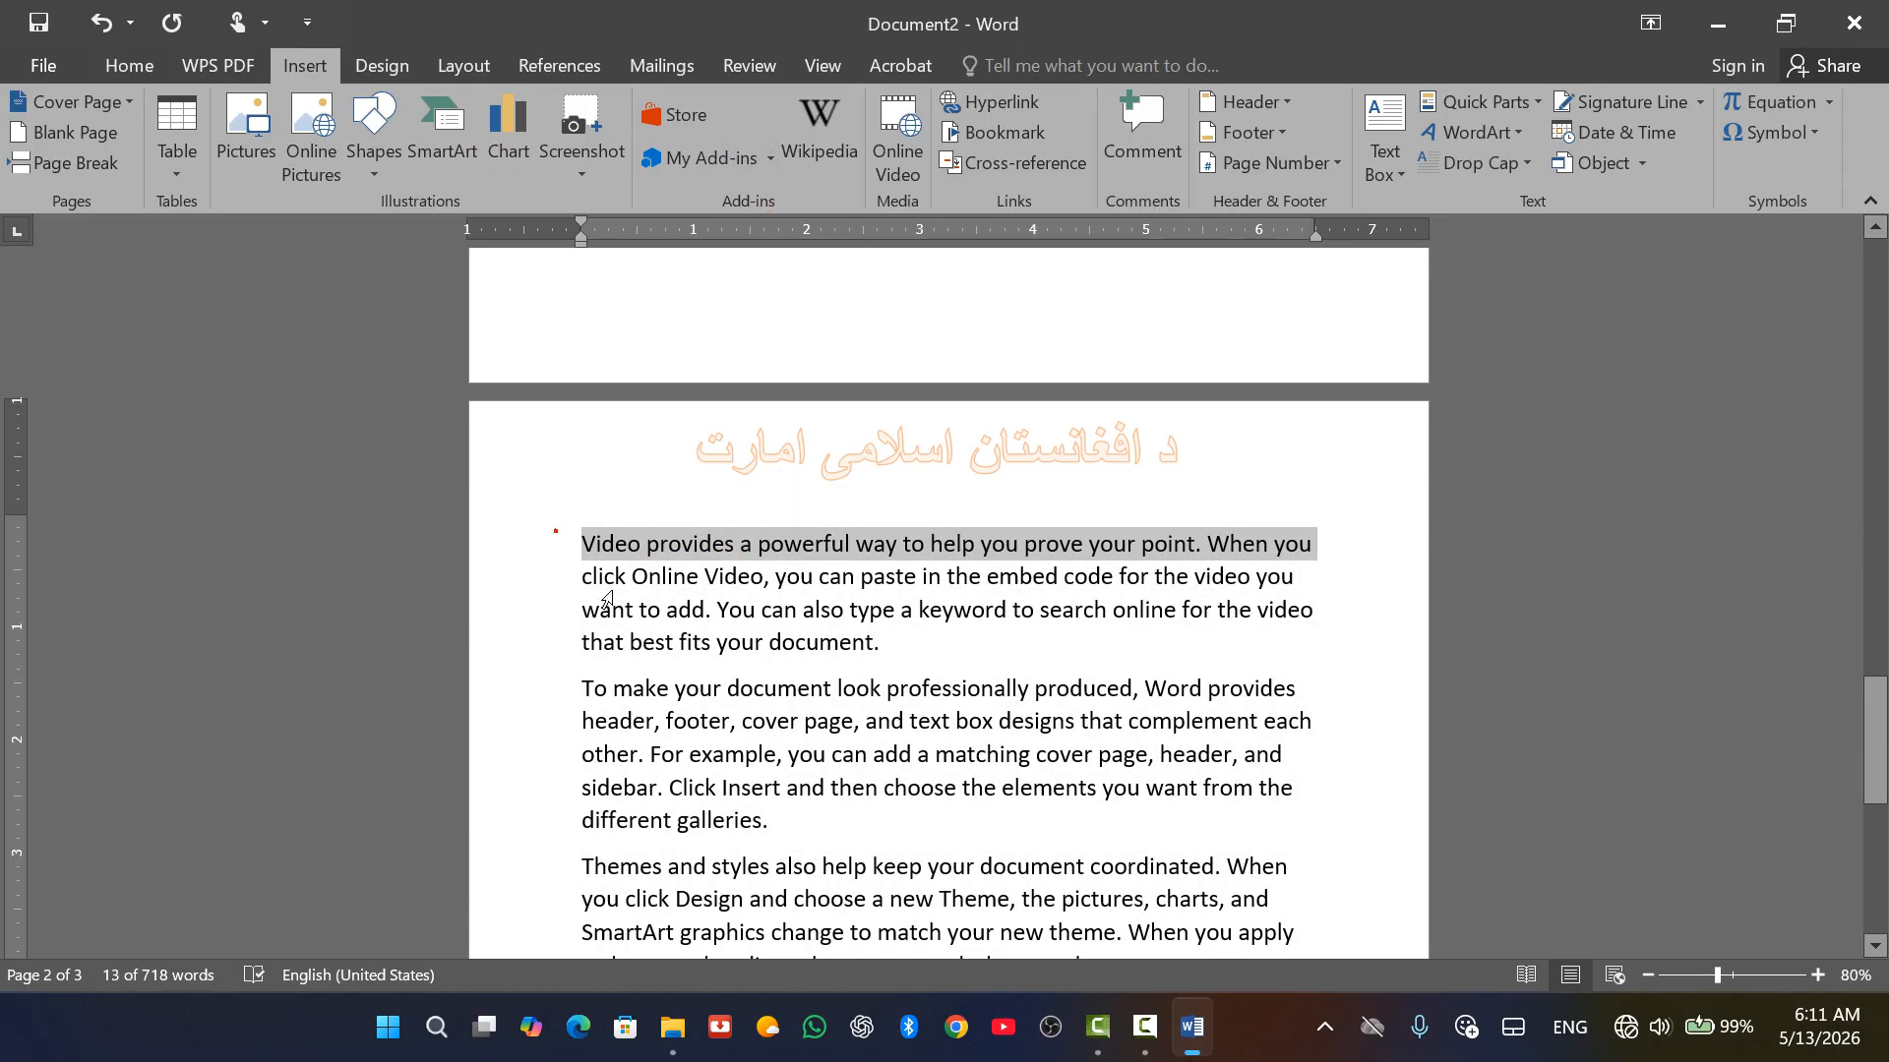
pyautogui.moveTo(544, 539); pyautogui.dragTo(906, 662)
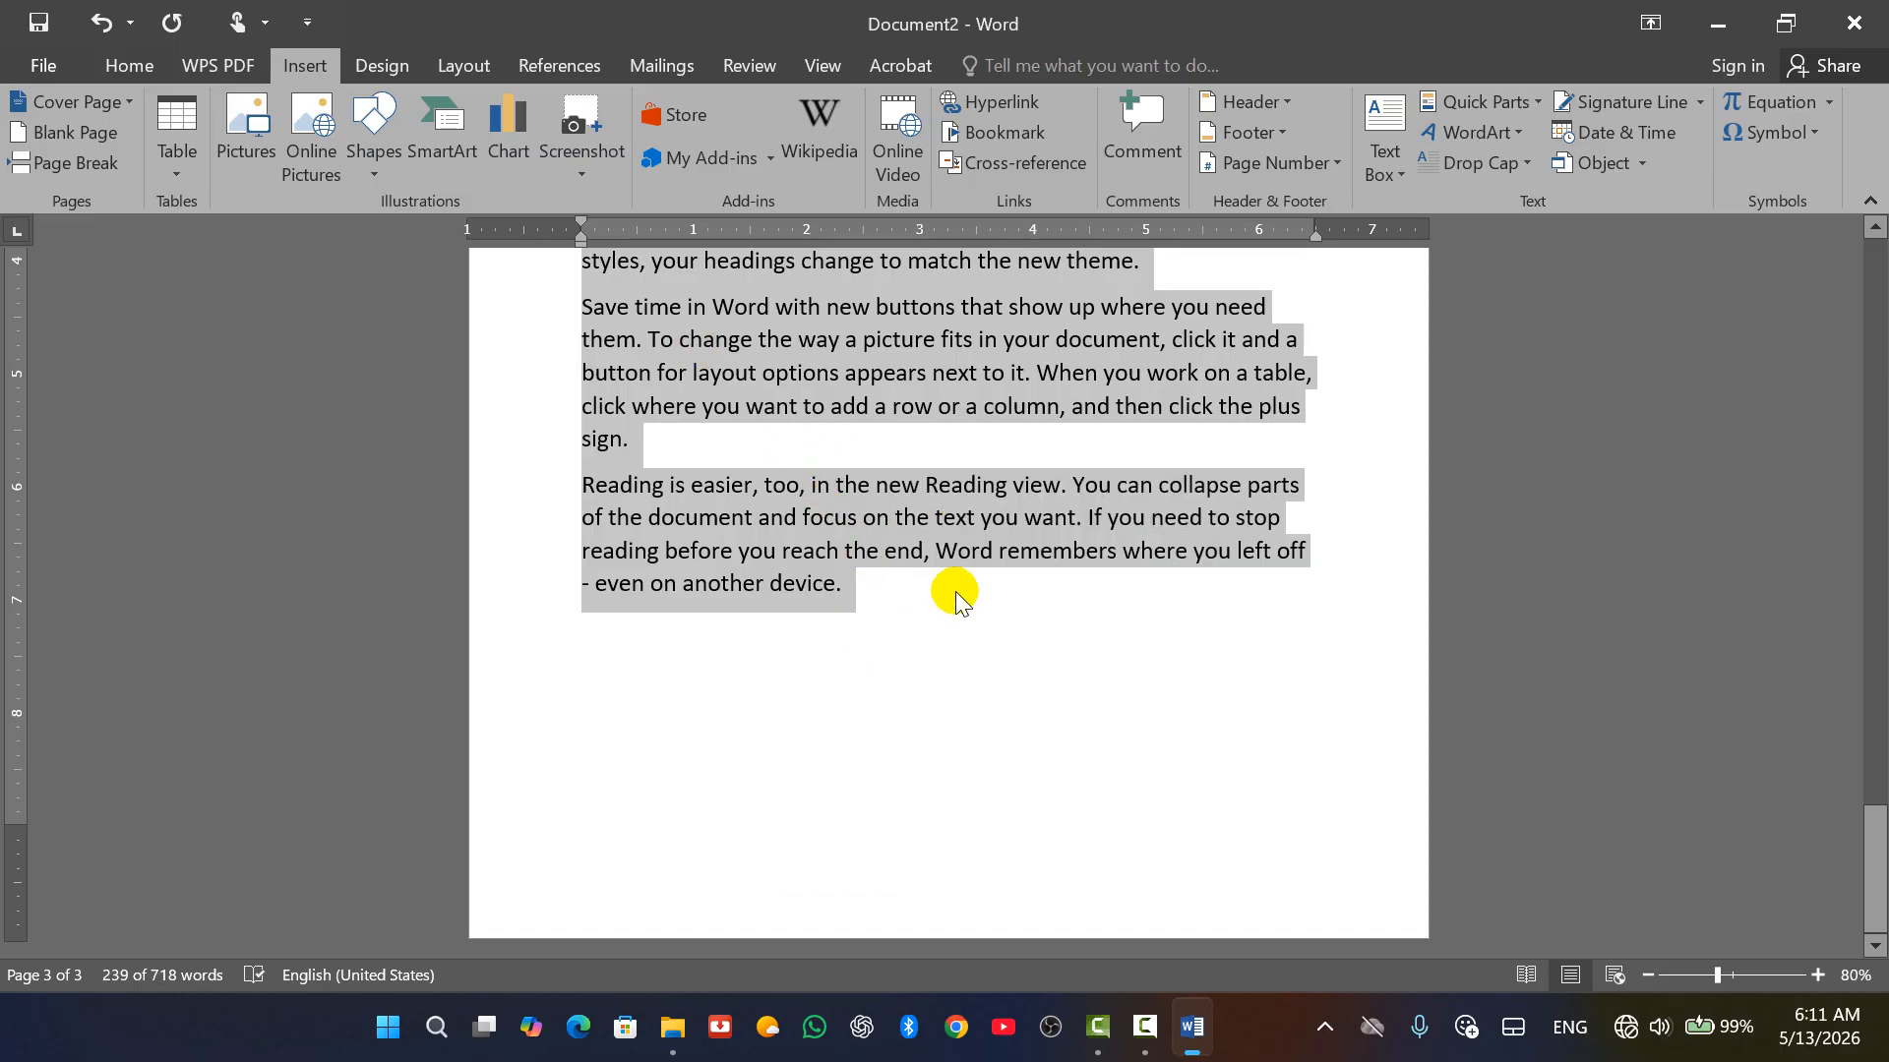
pyautogui.click(1527, 102)
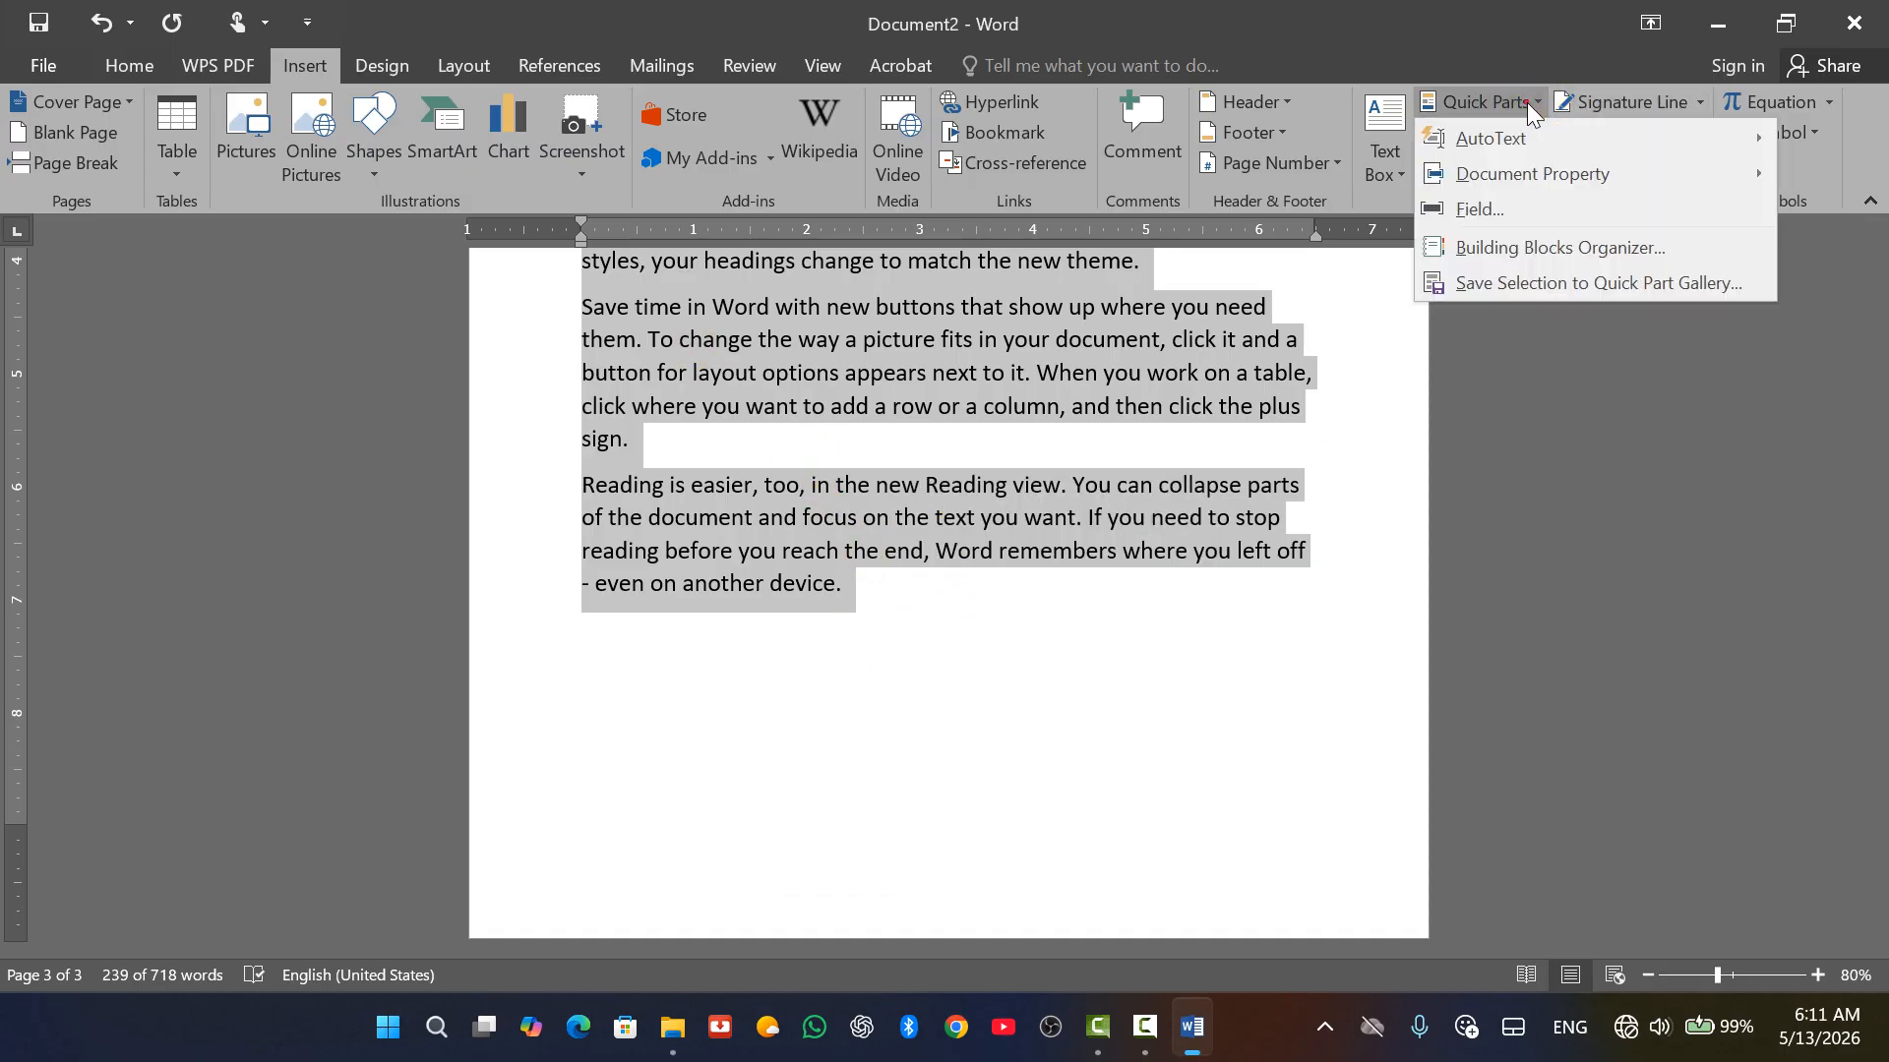
pyautogui.click(1561, 134)
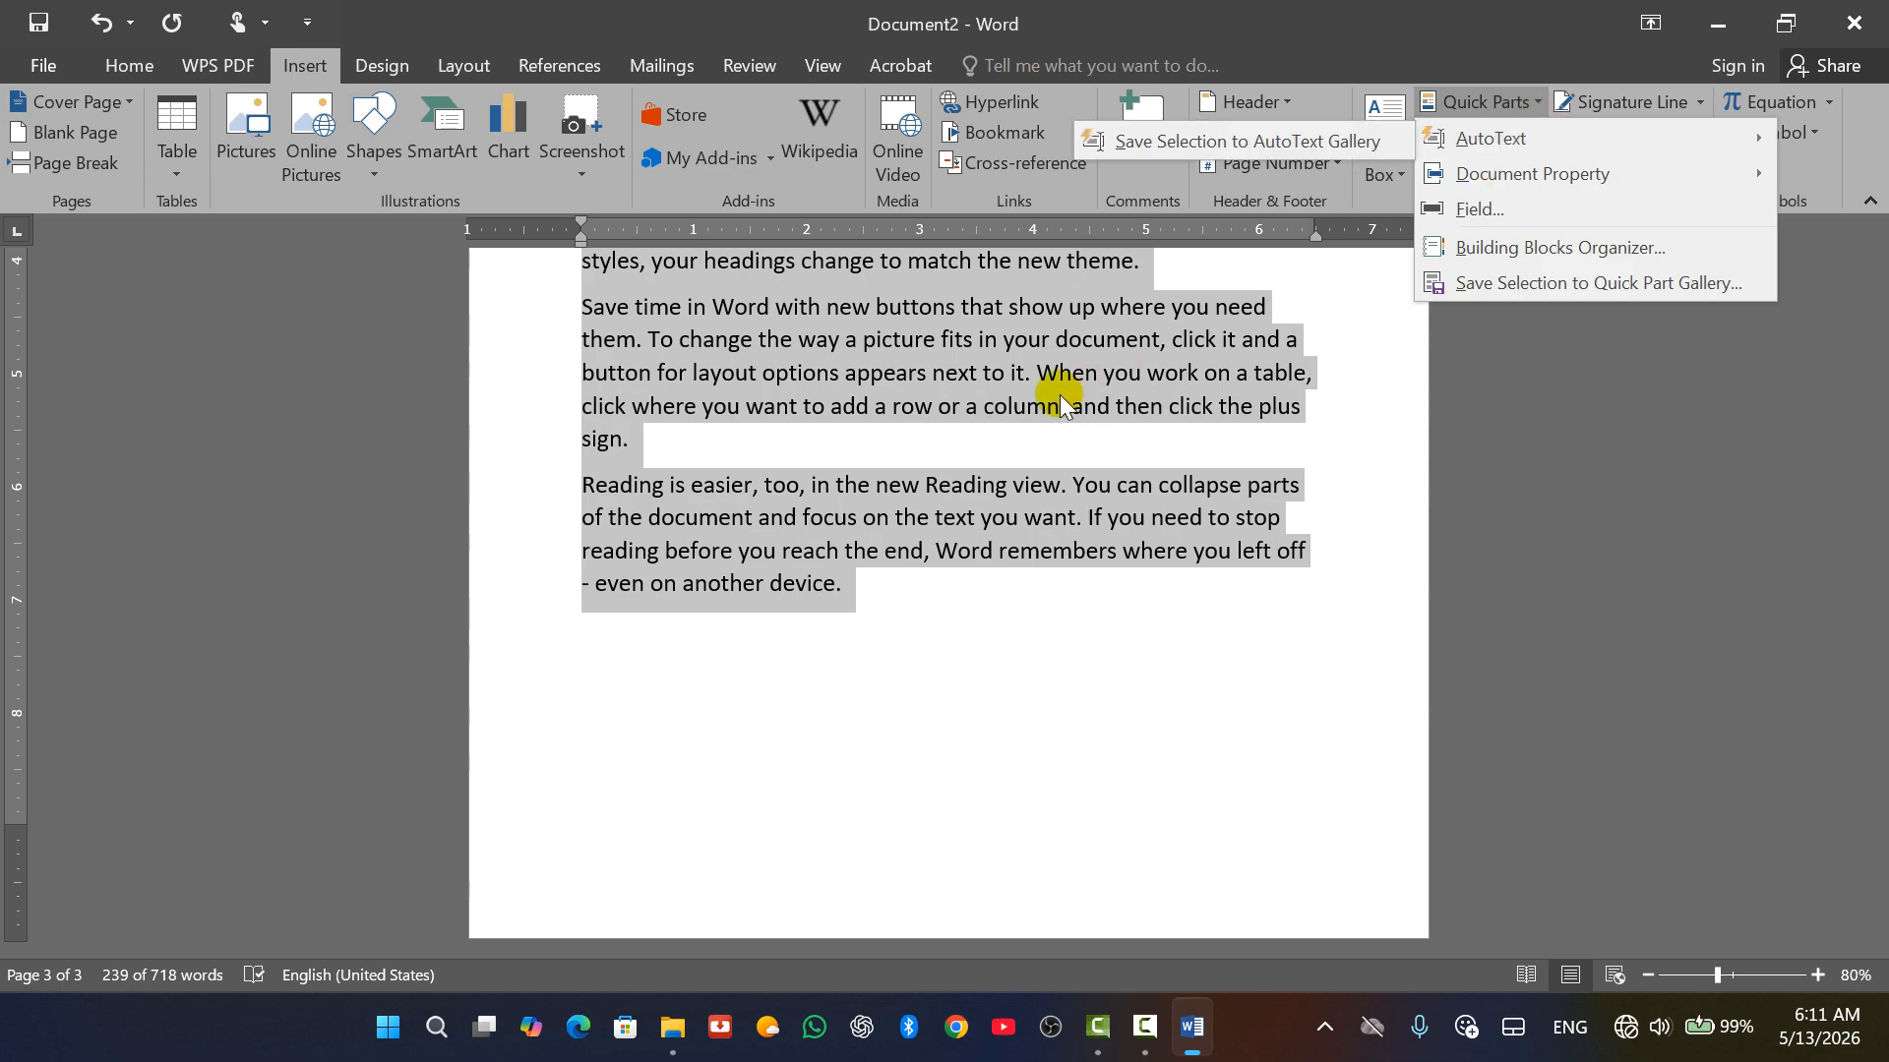
# Deselect the paragraphs and check the AutoText options with no text selected.
pyautogui.click(1180, 708)
pyautogui.click(1220, 760)
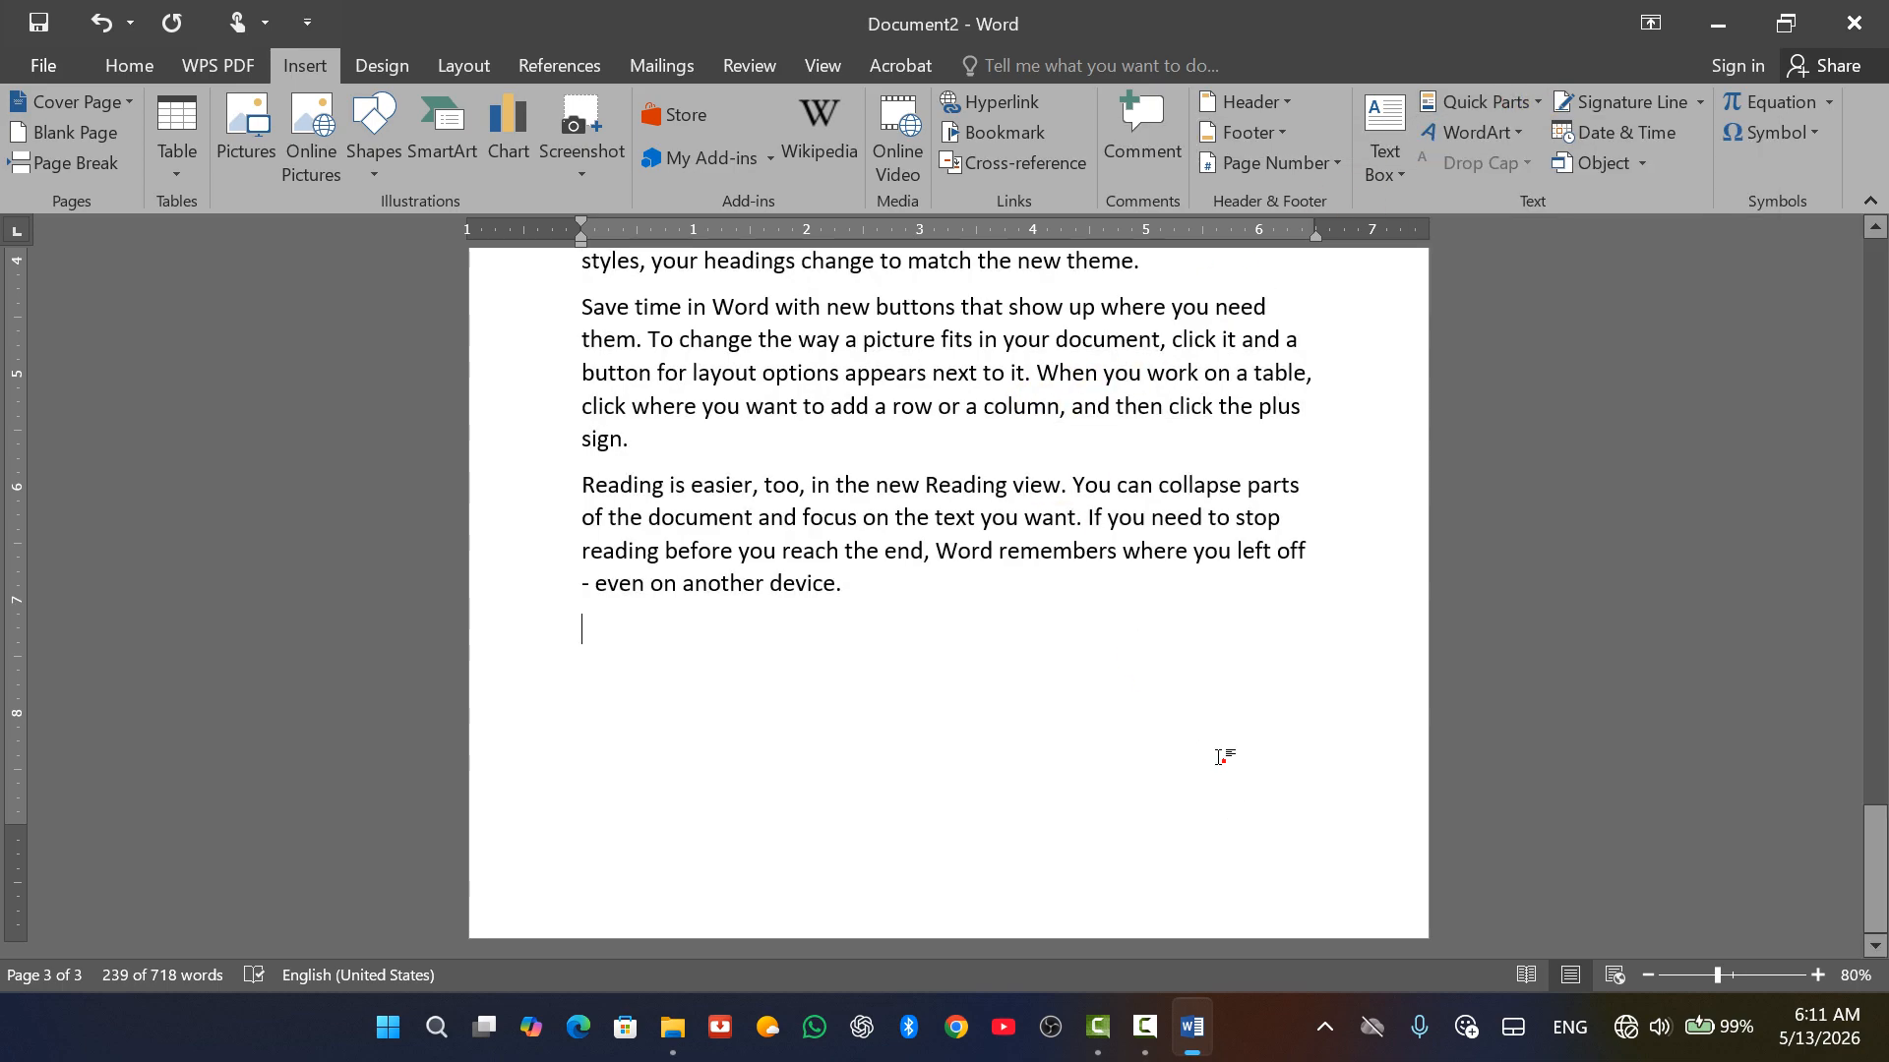
pyautogui.click(1514, 104)
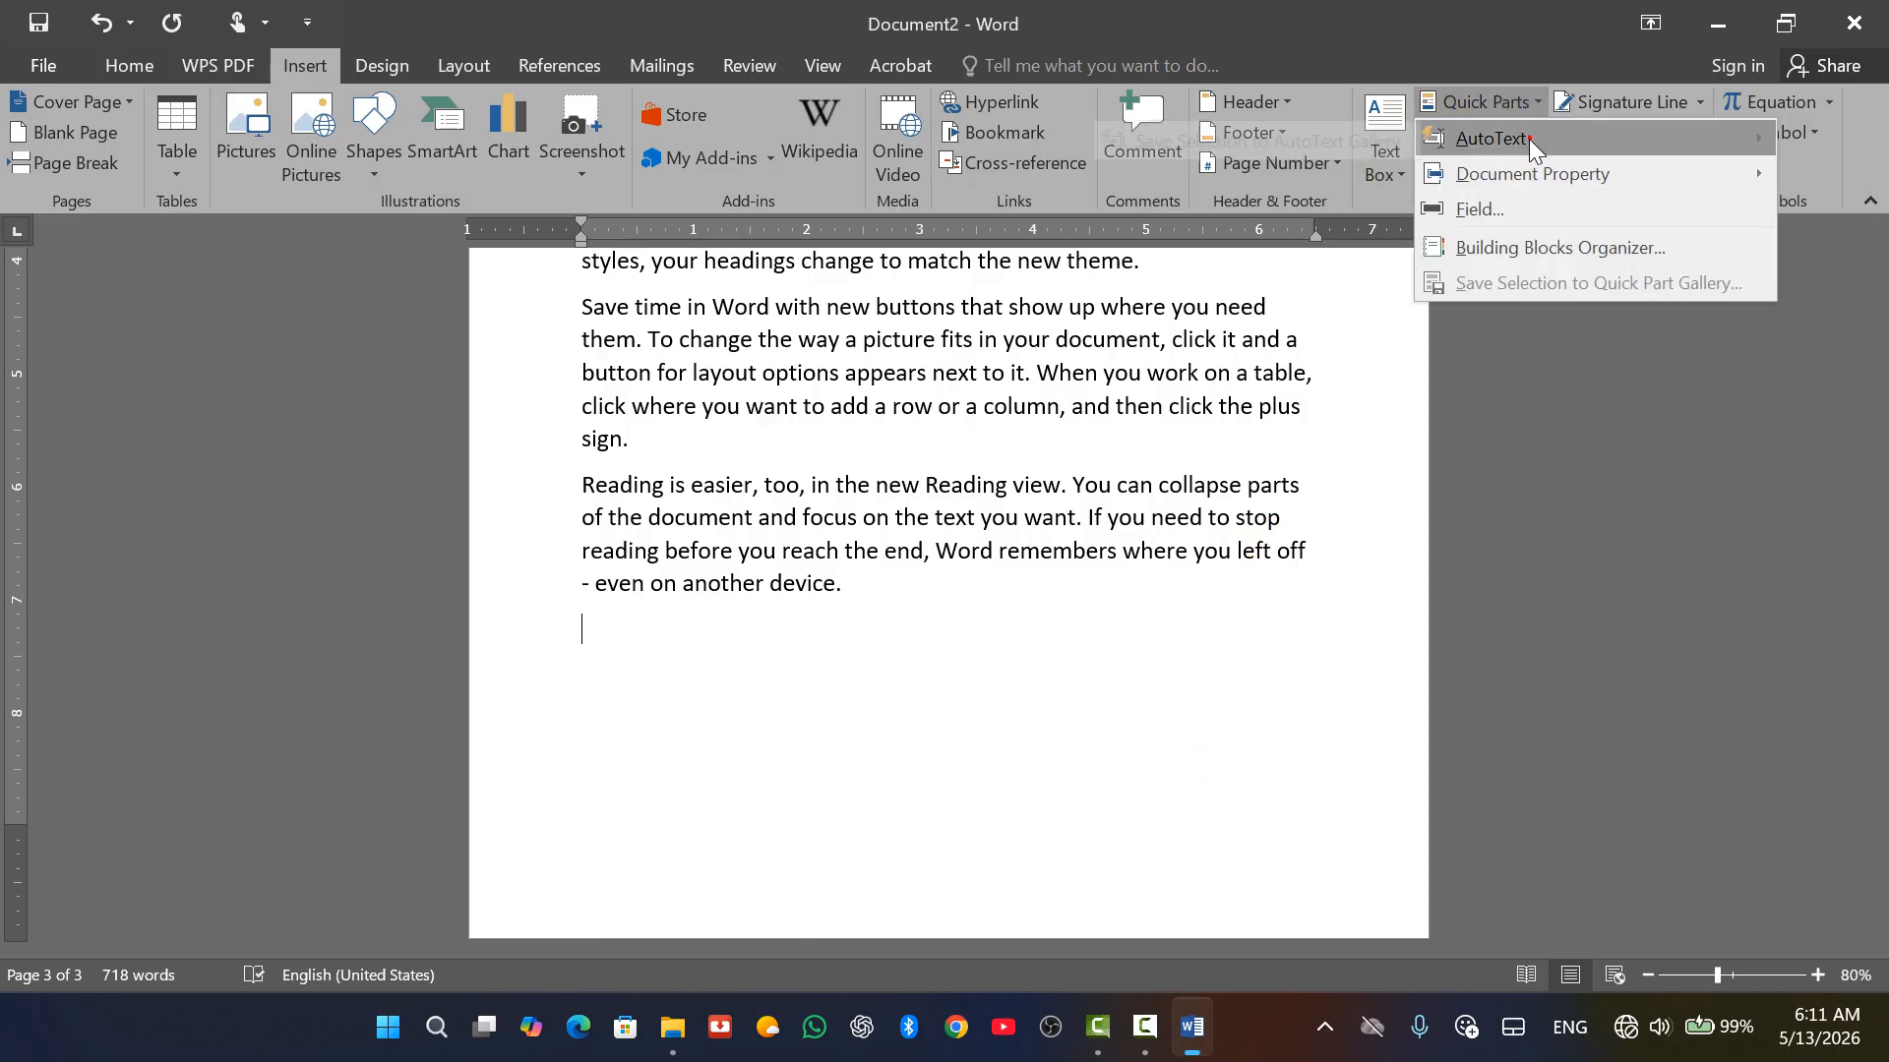
pyautogui.click(1261, 664)
# Save the third page's sample paragraphs to the AutoText gallery, entering a short first name as the building block's name.
pyautogui.moveTo(1319, 745); pyautogui.dragTo(605, 452)
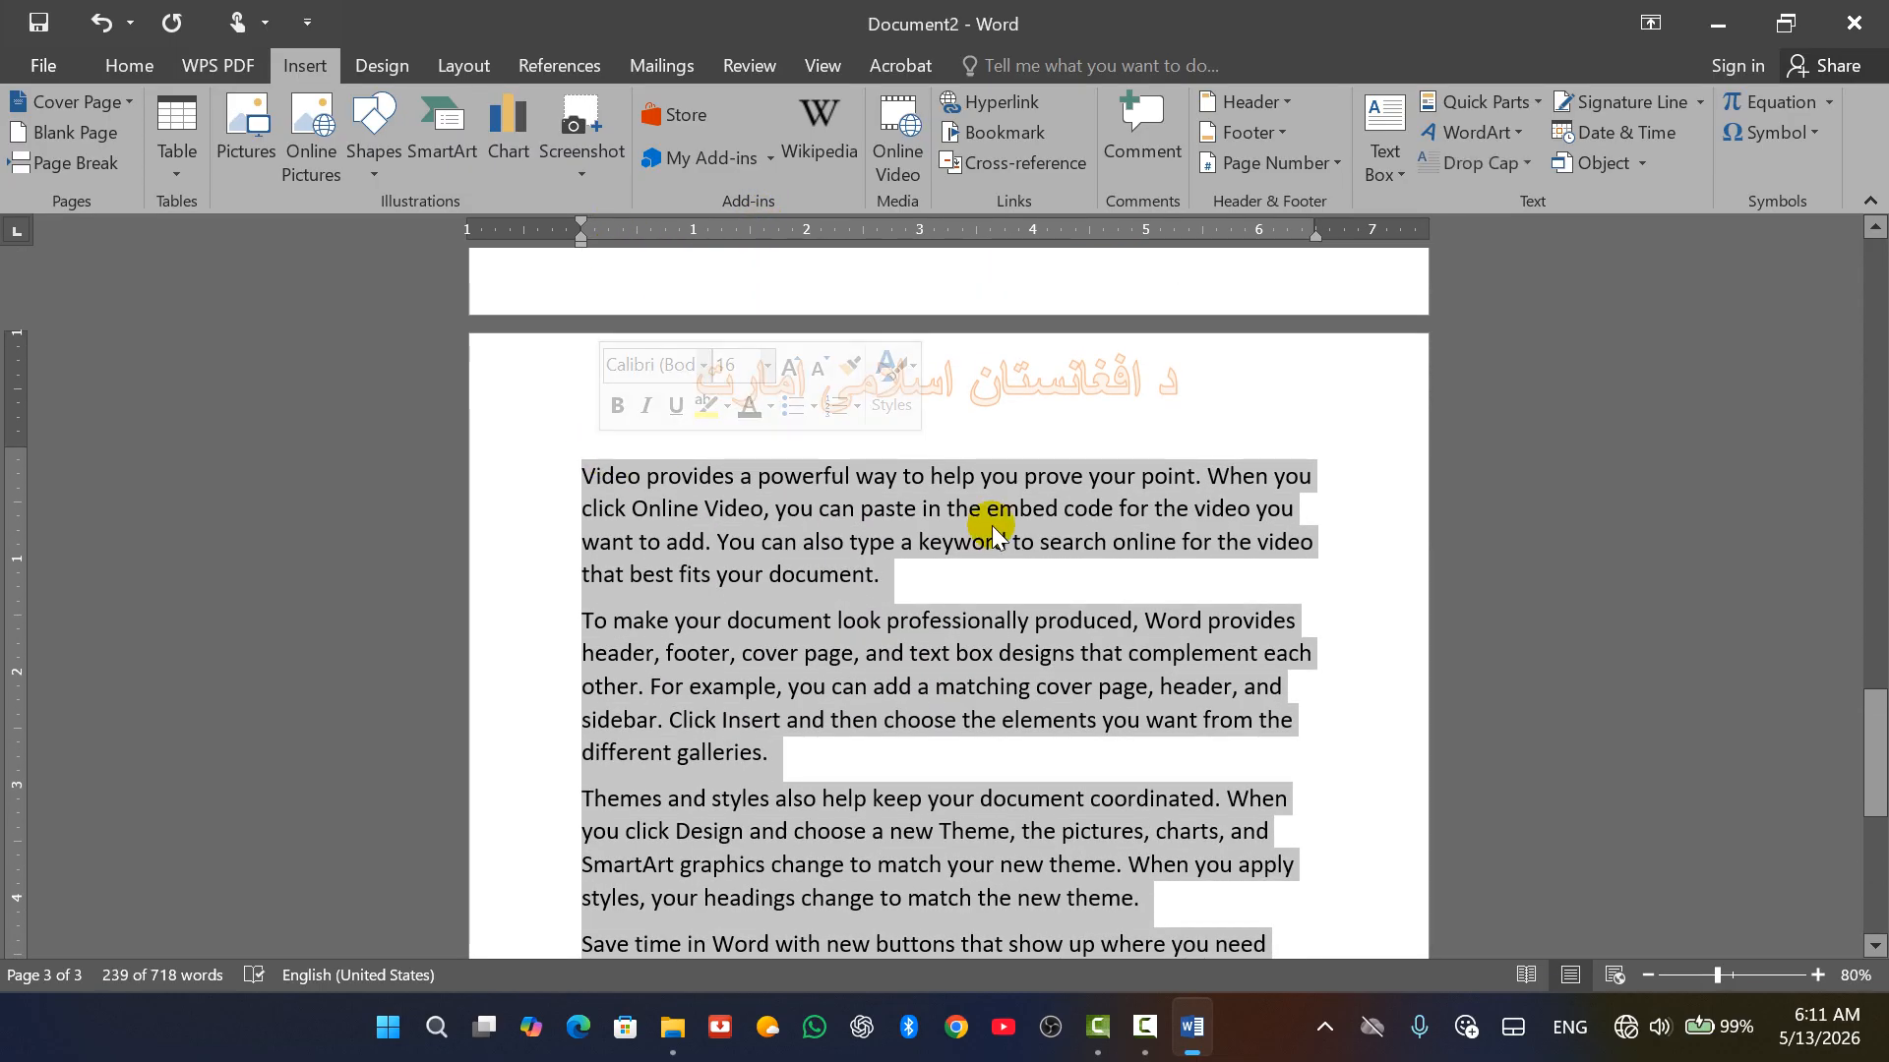
pyautogui.click(1527, 104)
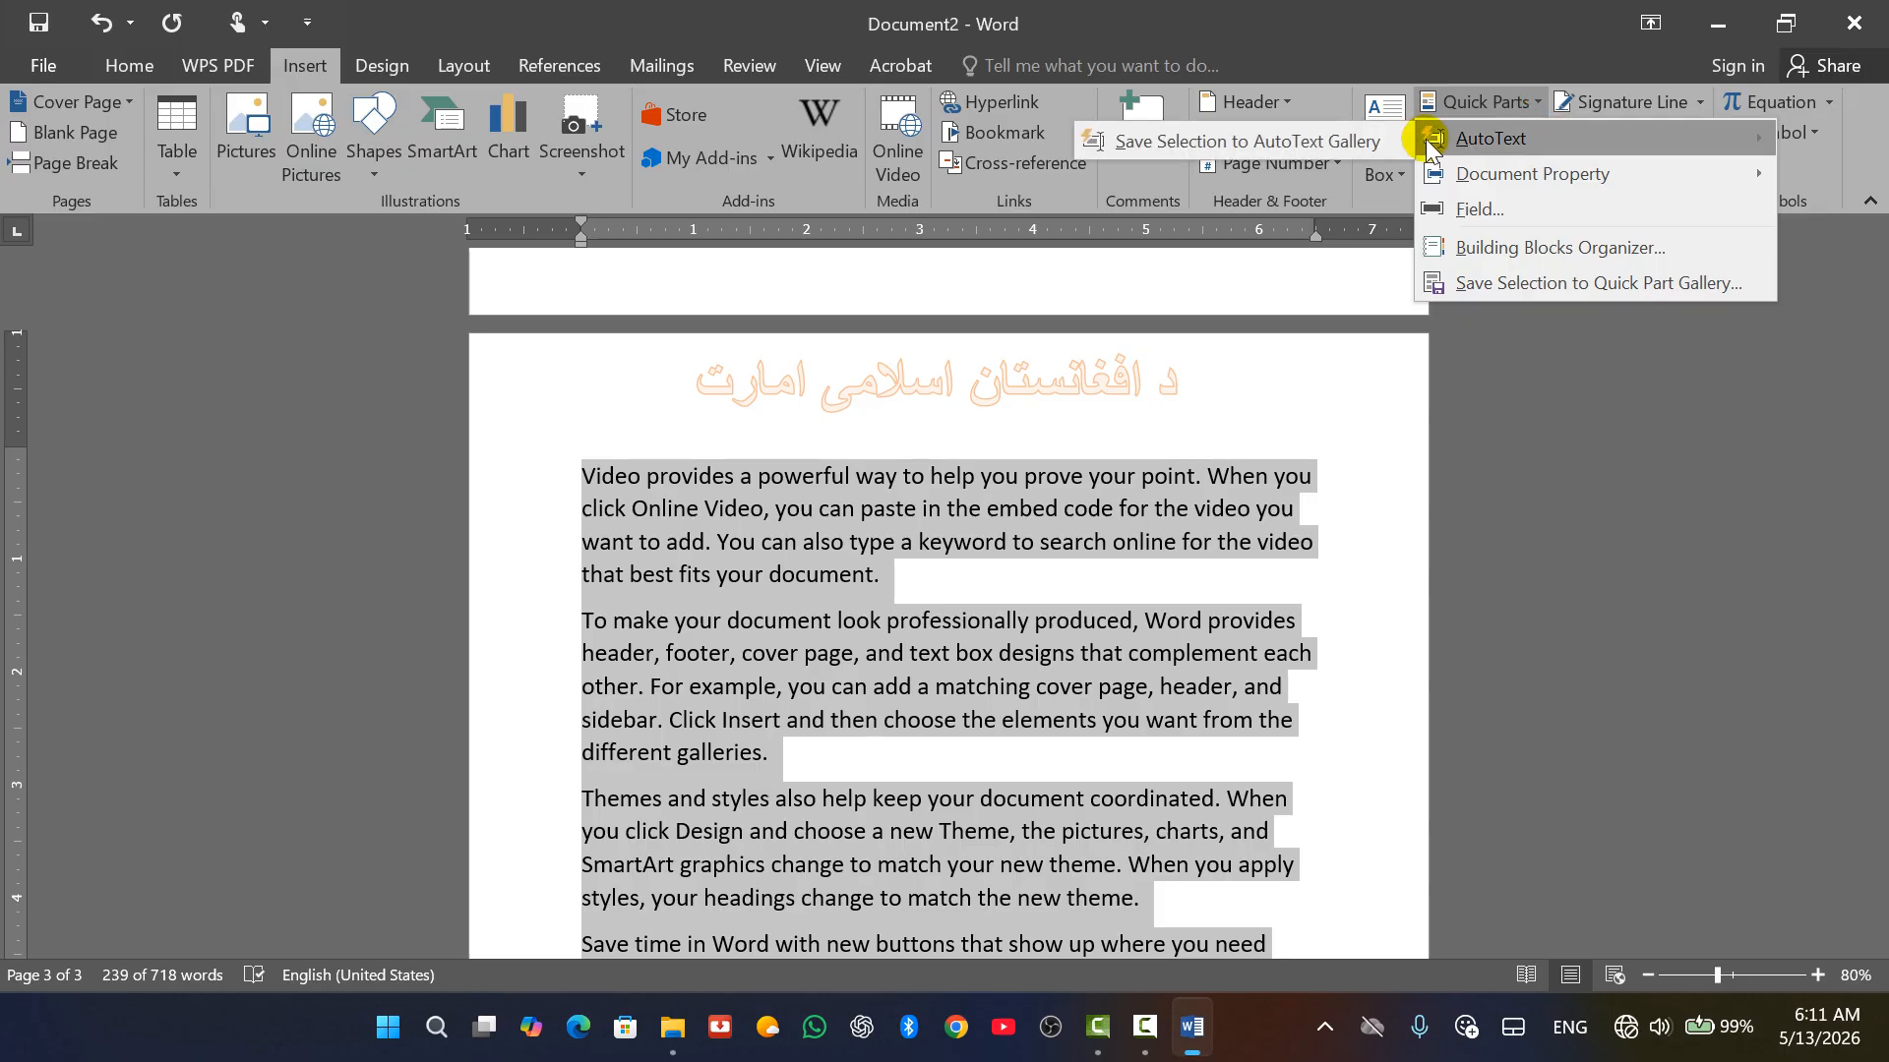
pyautogui.click(1475, 142)
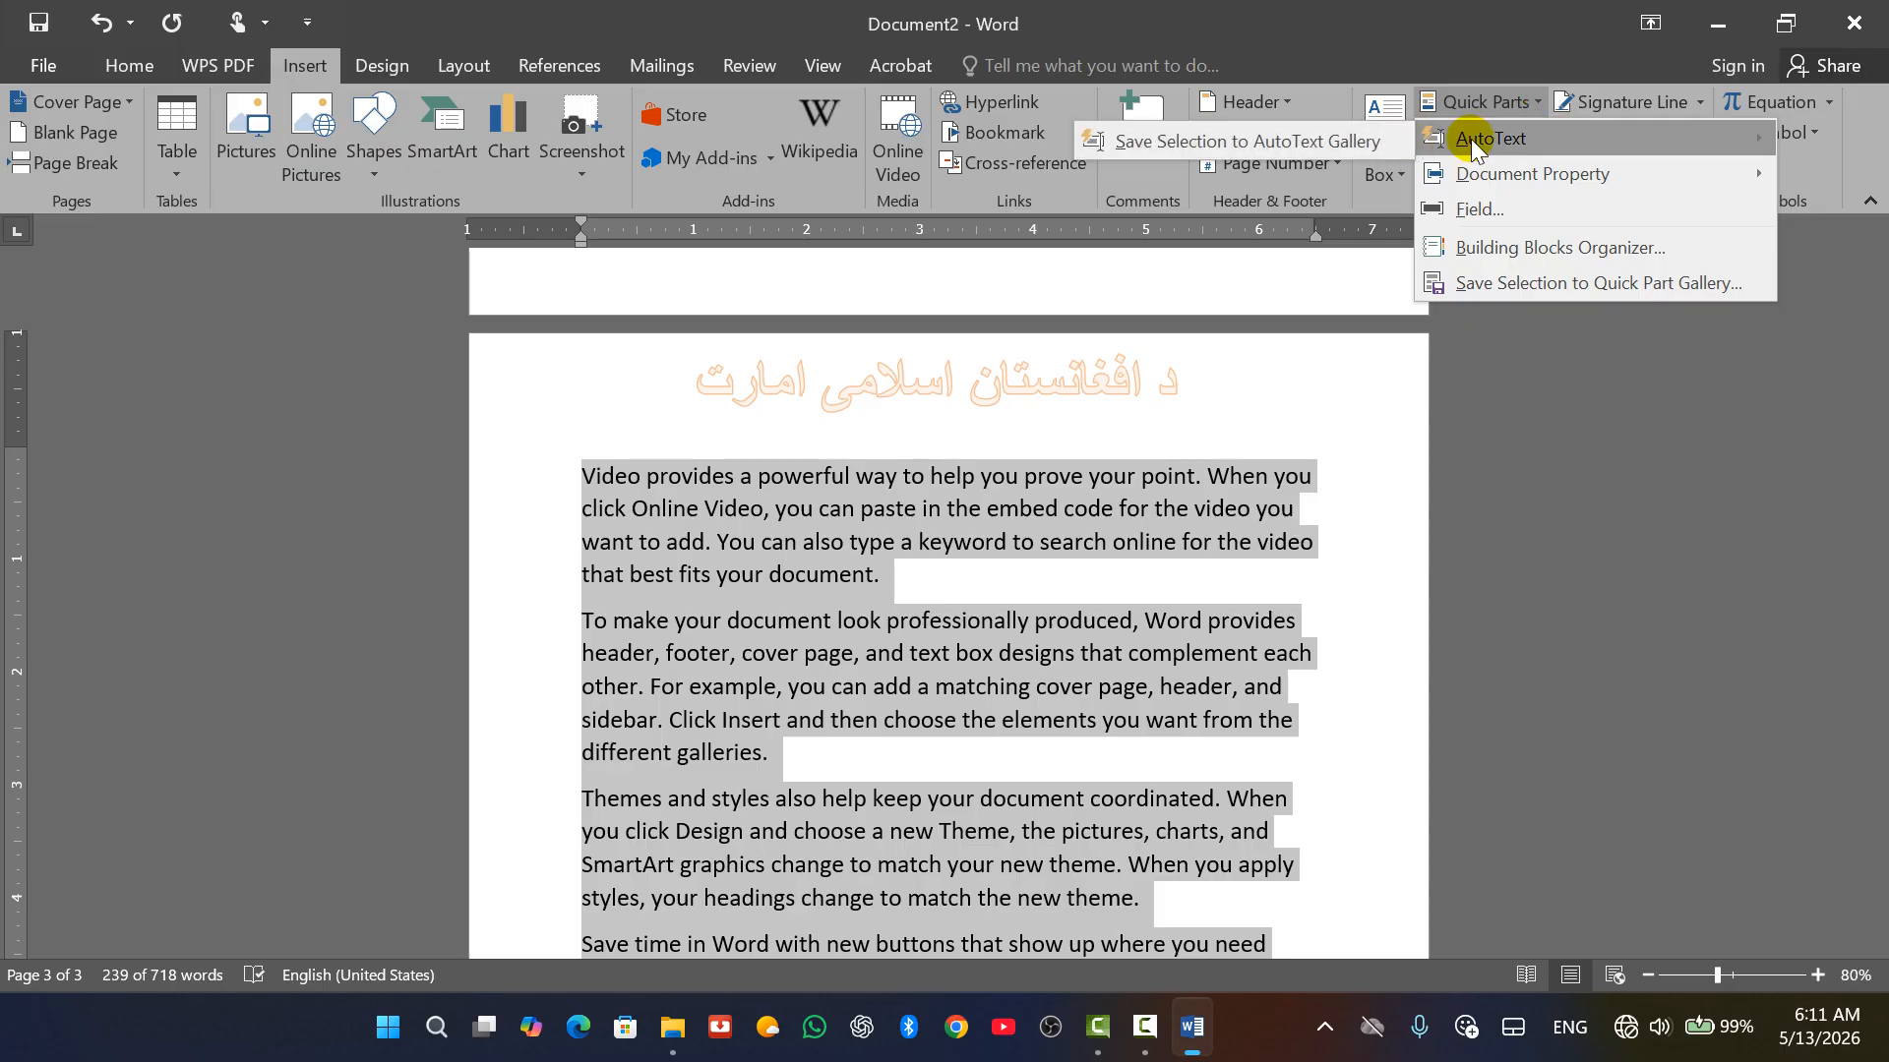
pyautogui.click(1251, 148)
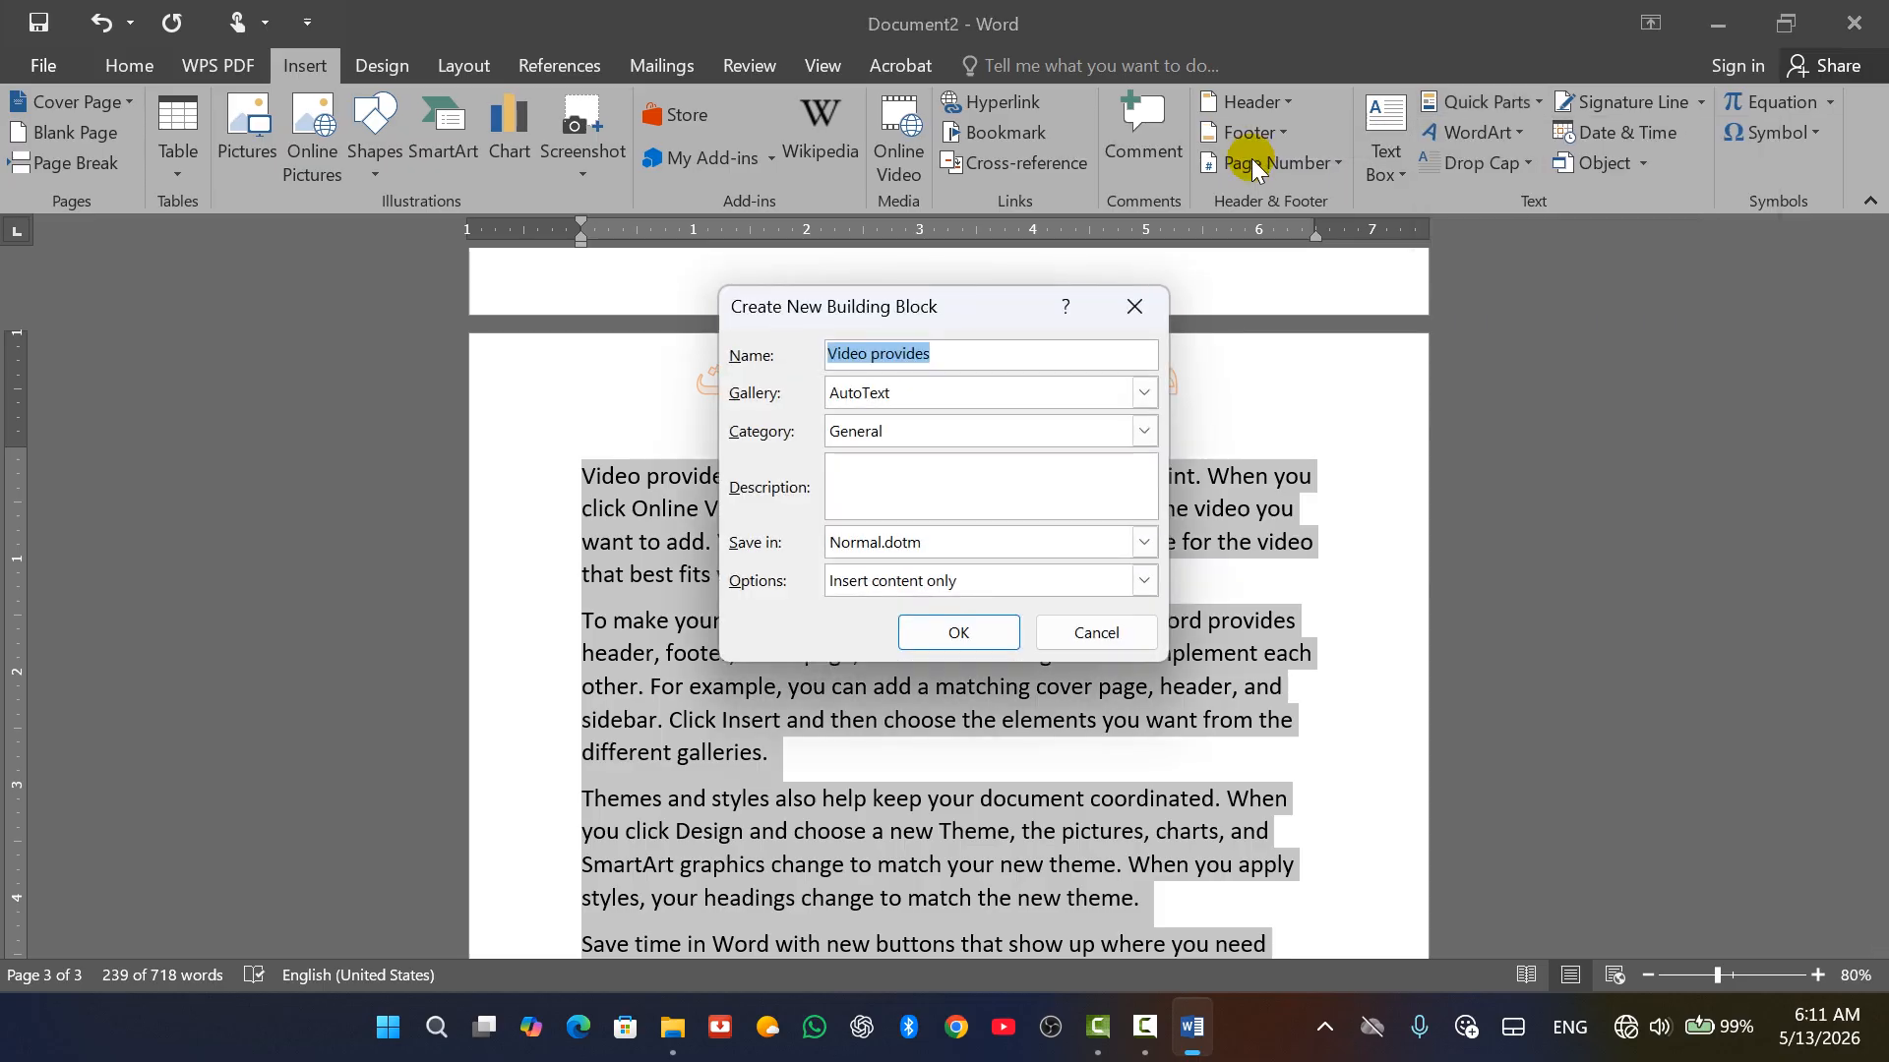
pyautogui.write('ahmad')
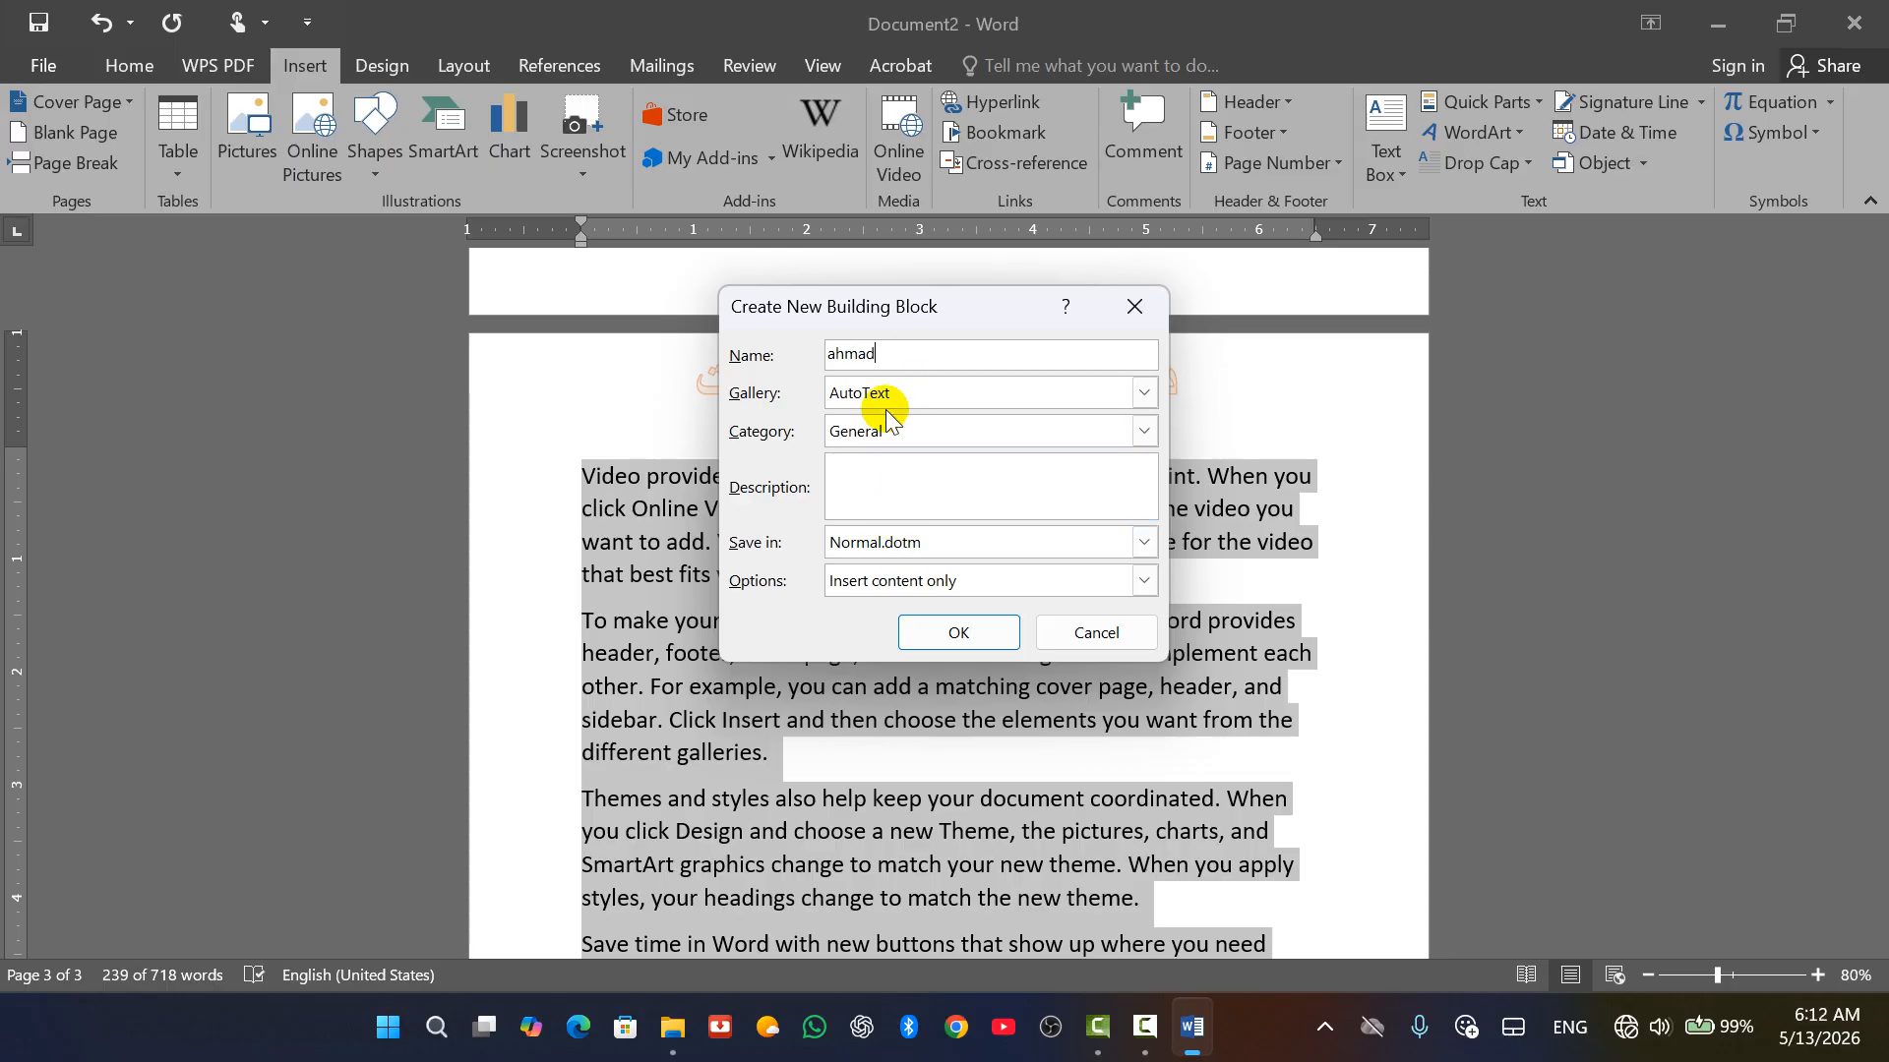
# Create the building block with gallery AutoText, category General, saved in Normal.dotm, and the option Insert content only.
pyautogui.click(1141, 392)
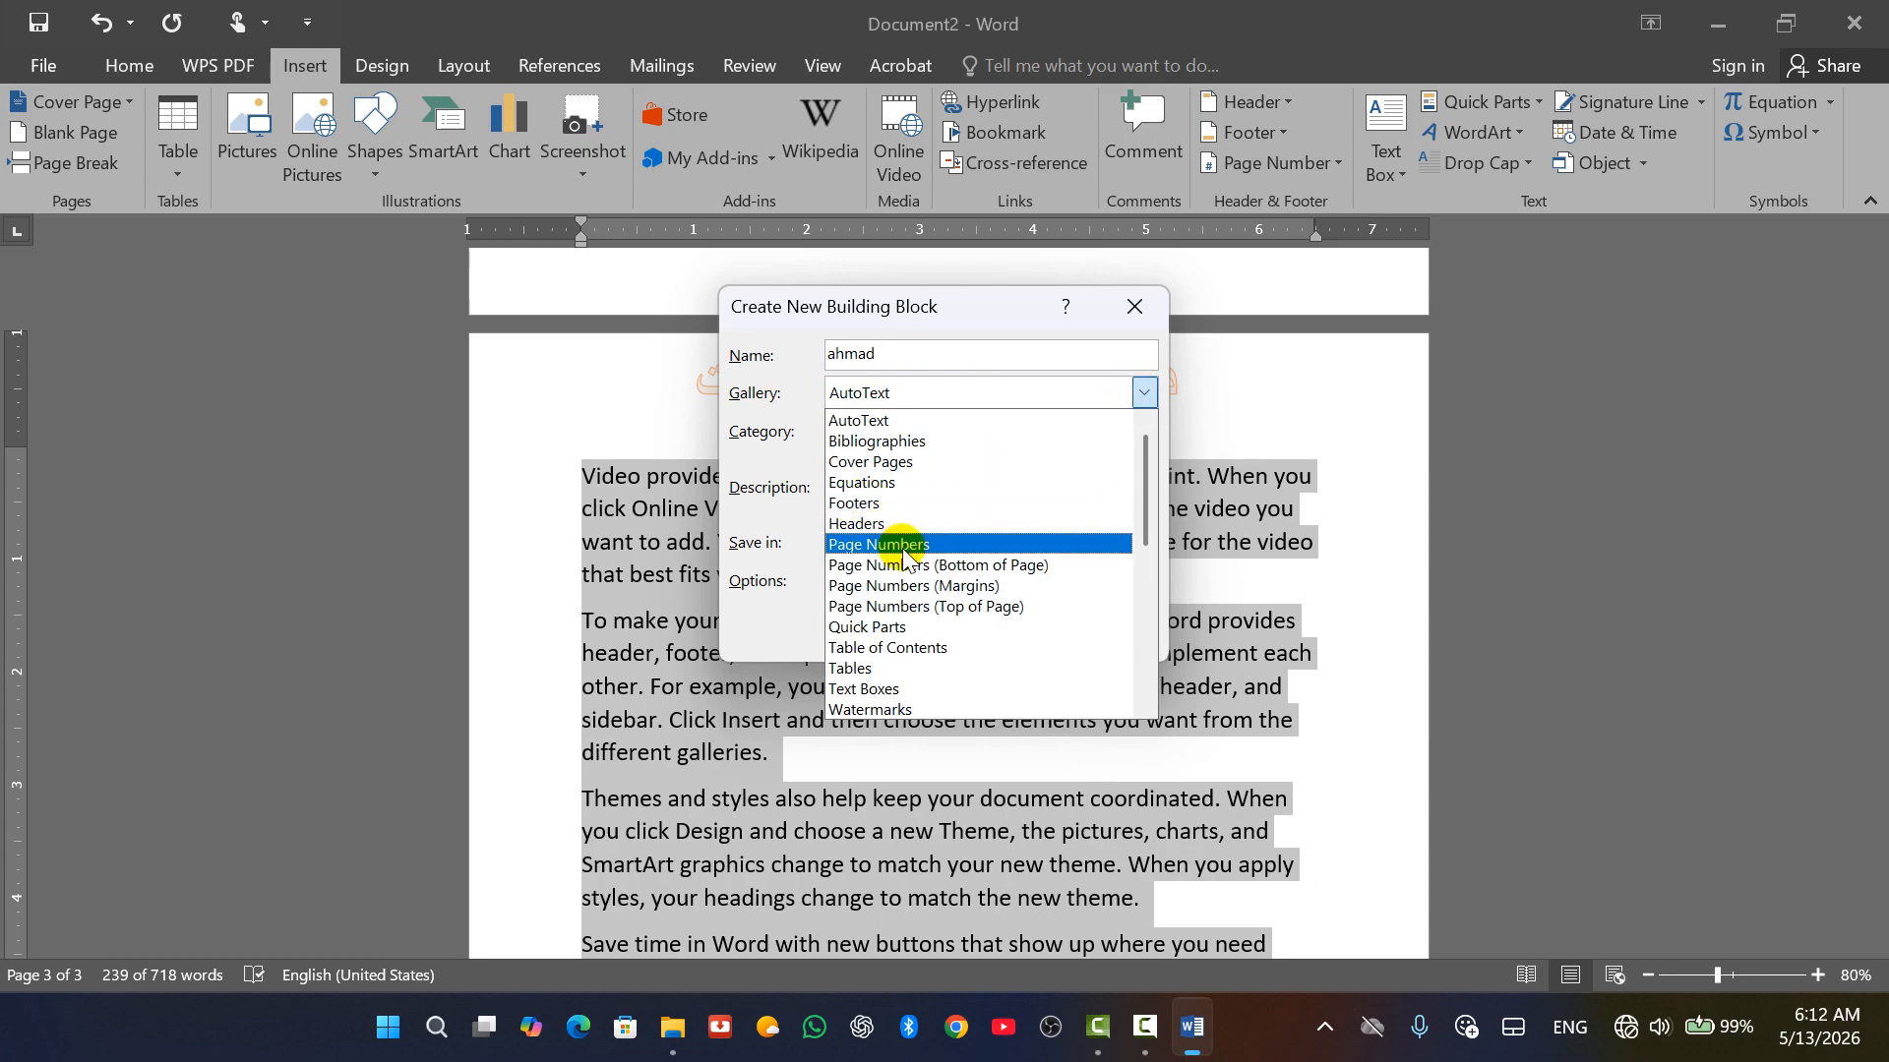
pyautogui.click(921, 420)
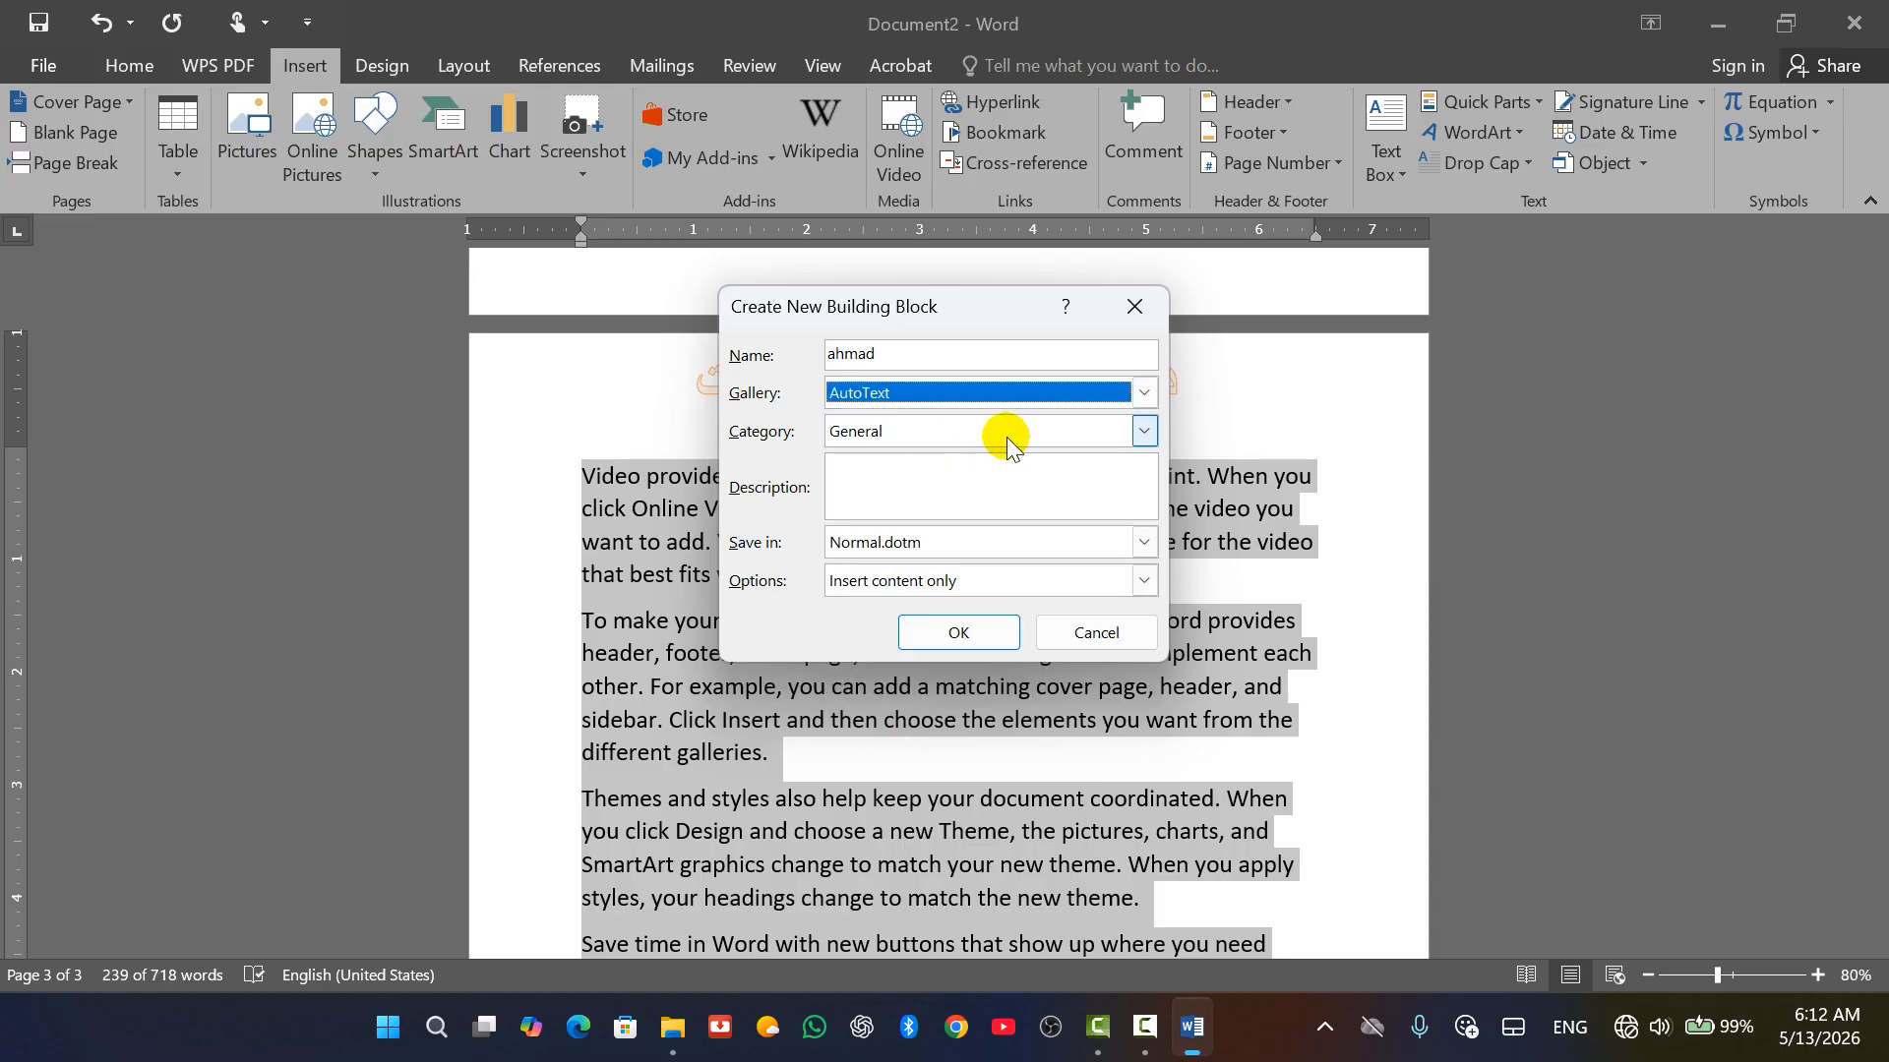
pyautogui.click(1145, 431)
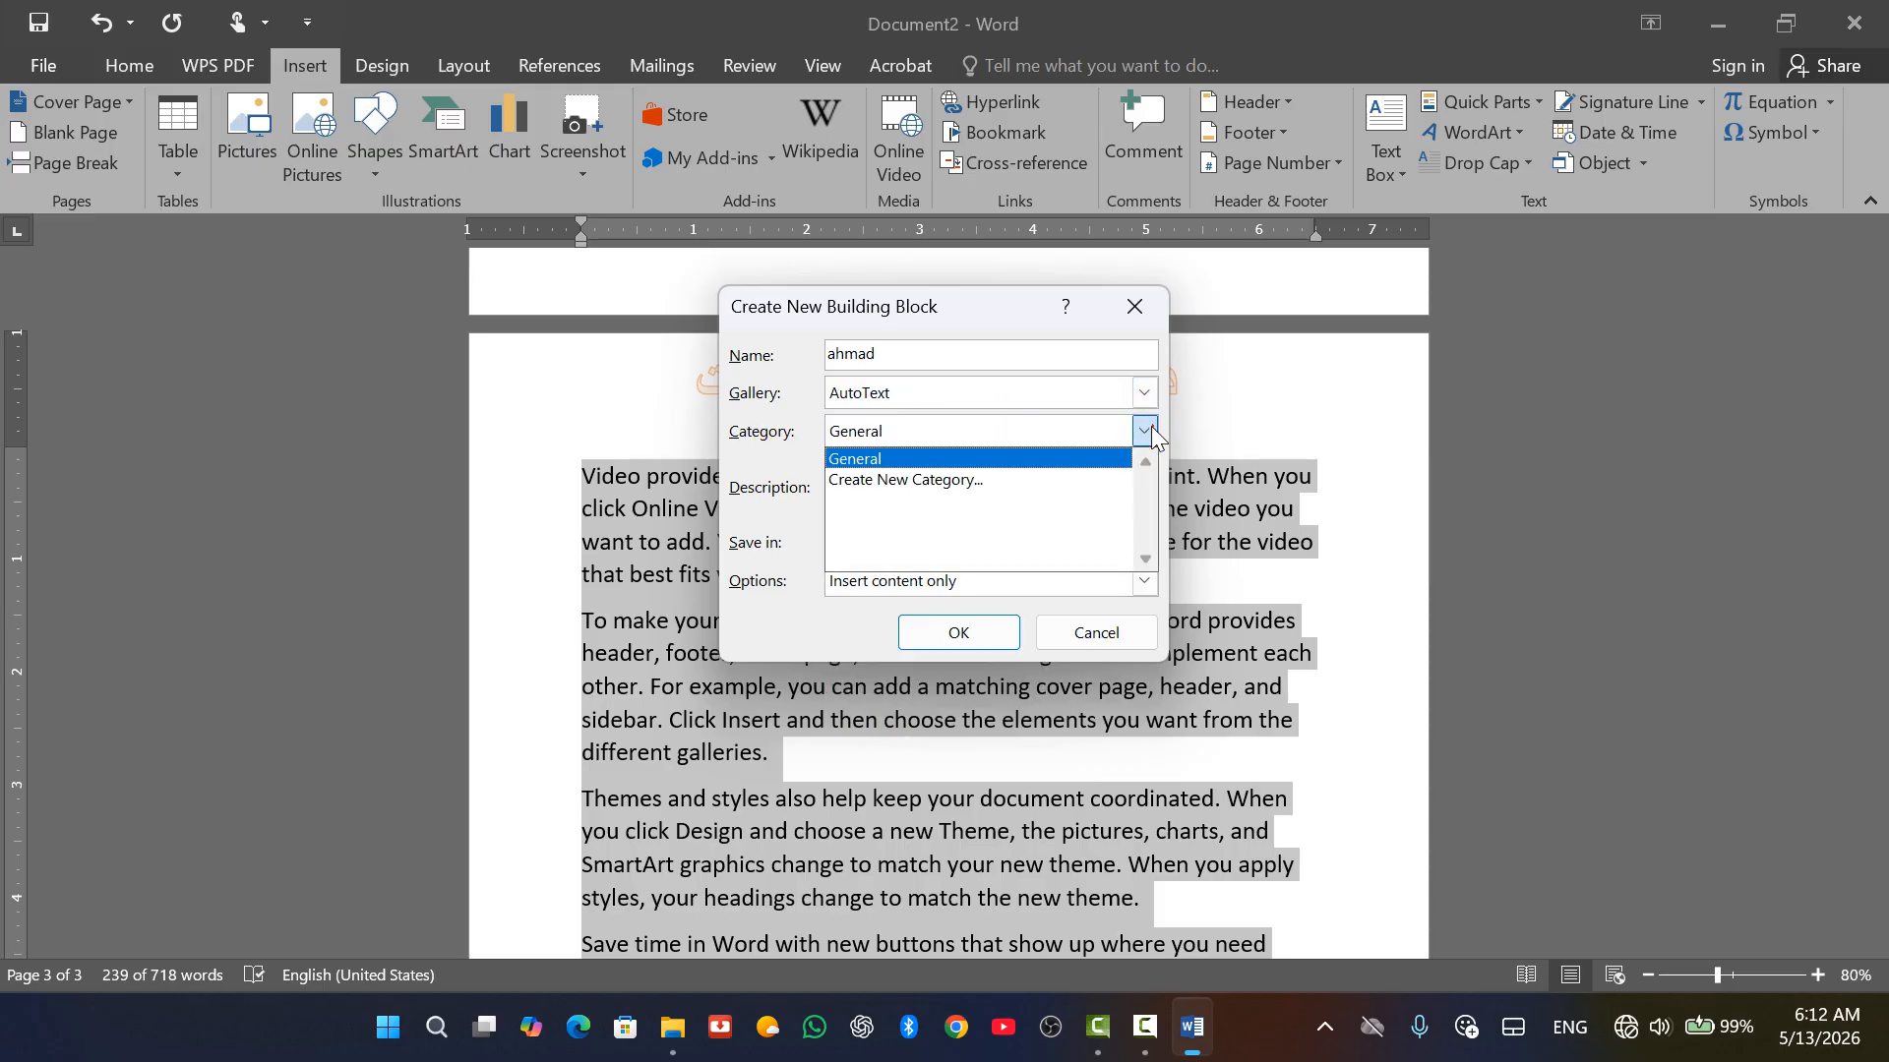
pyautogui.click(1012, 465)
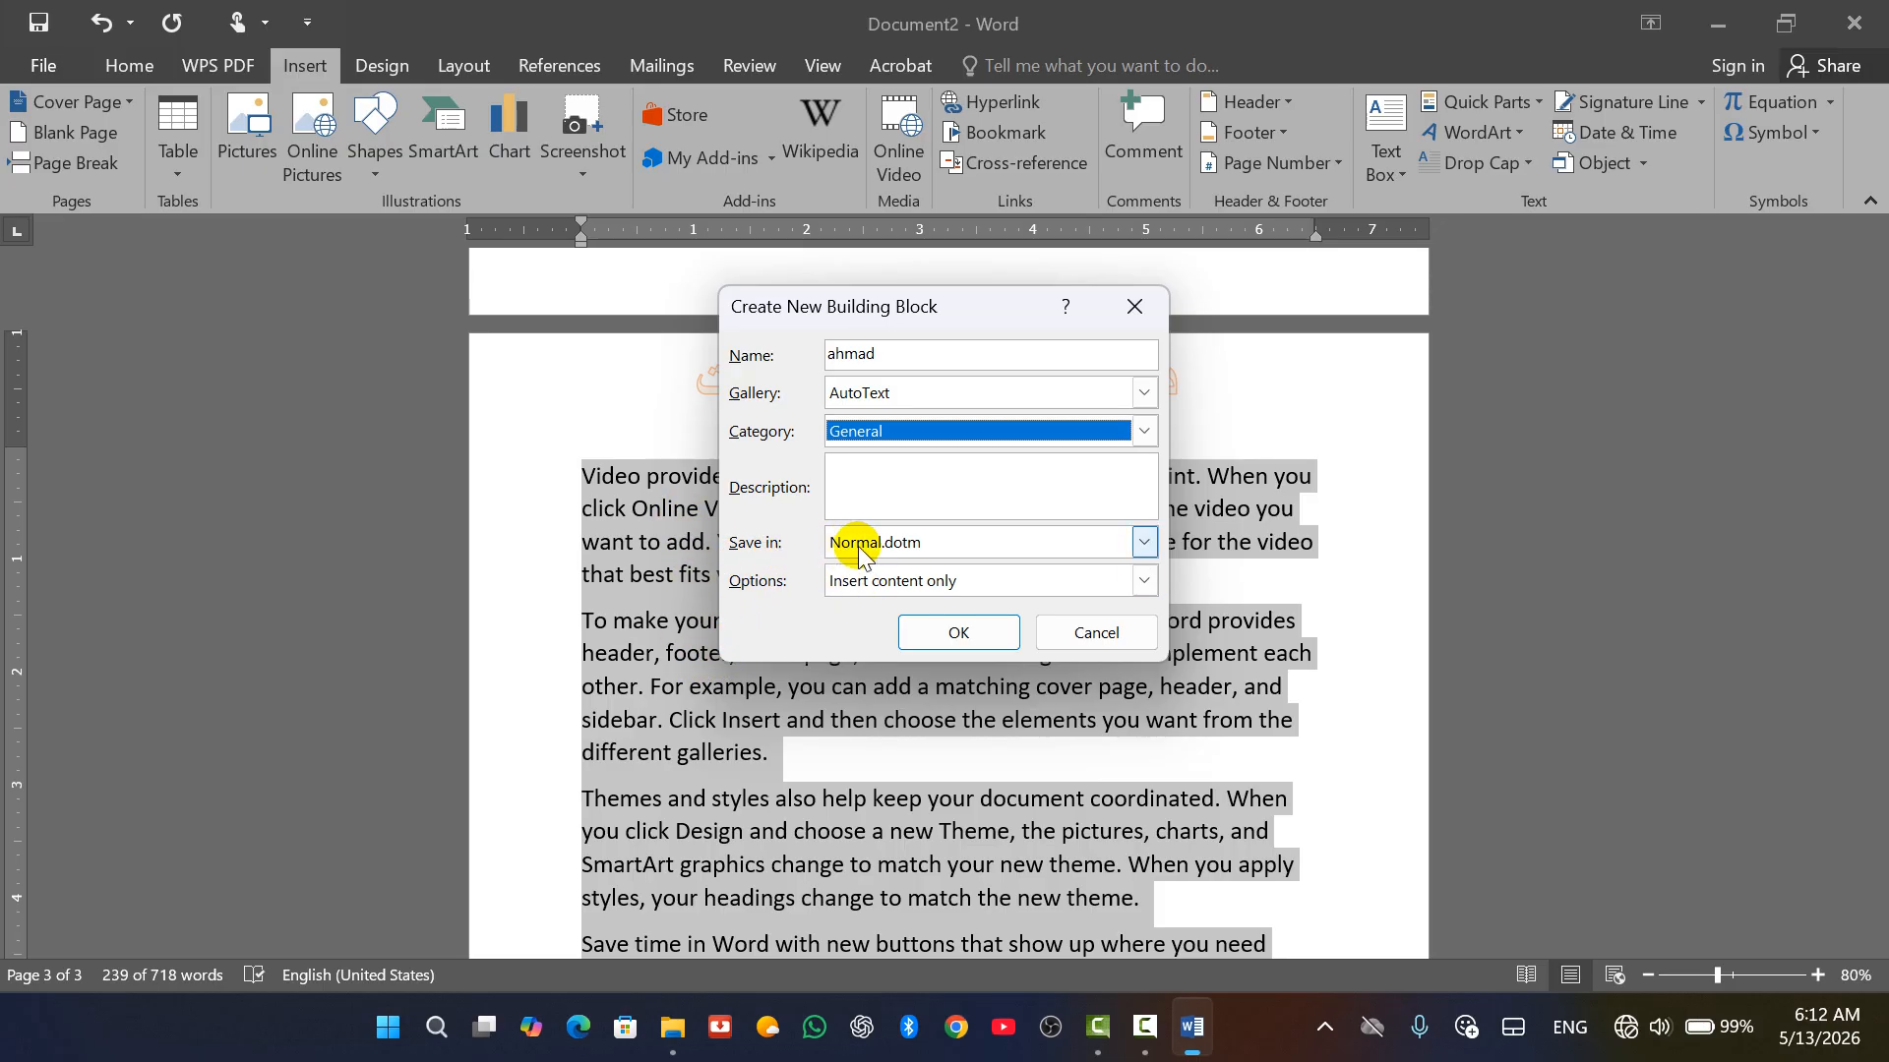
pyautogui.click(1144, 542)
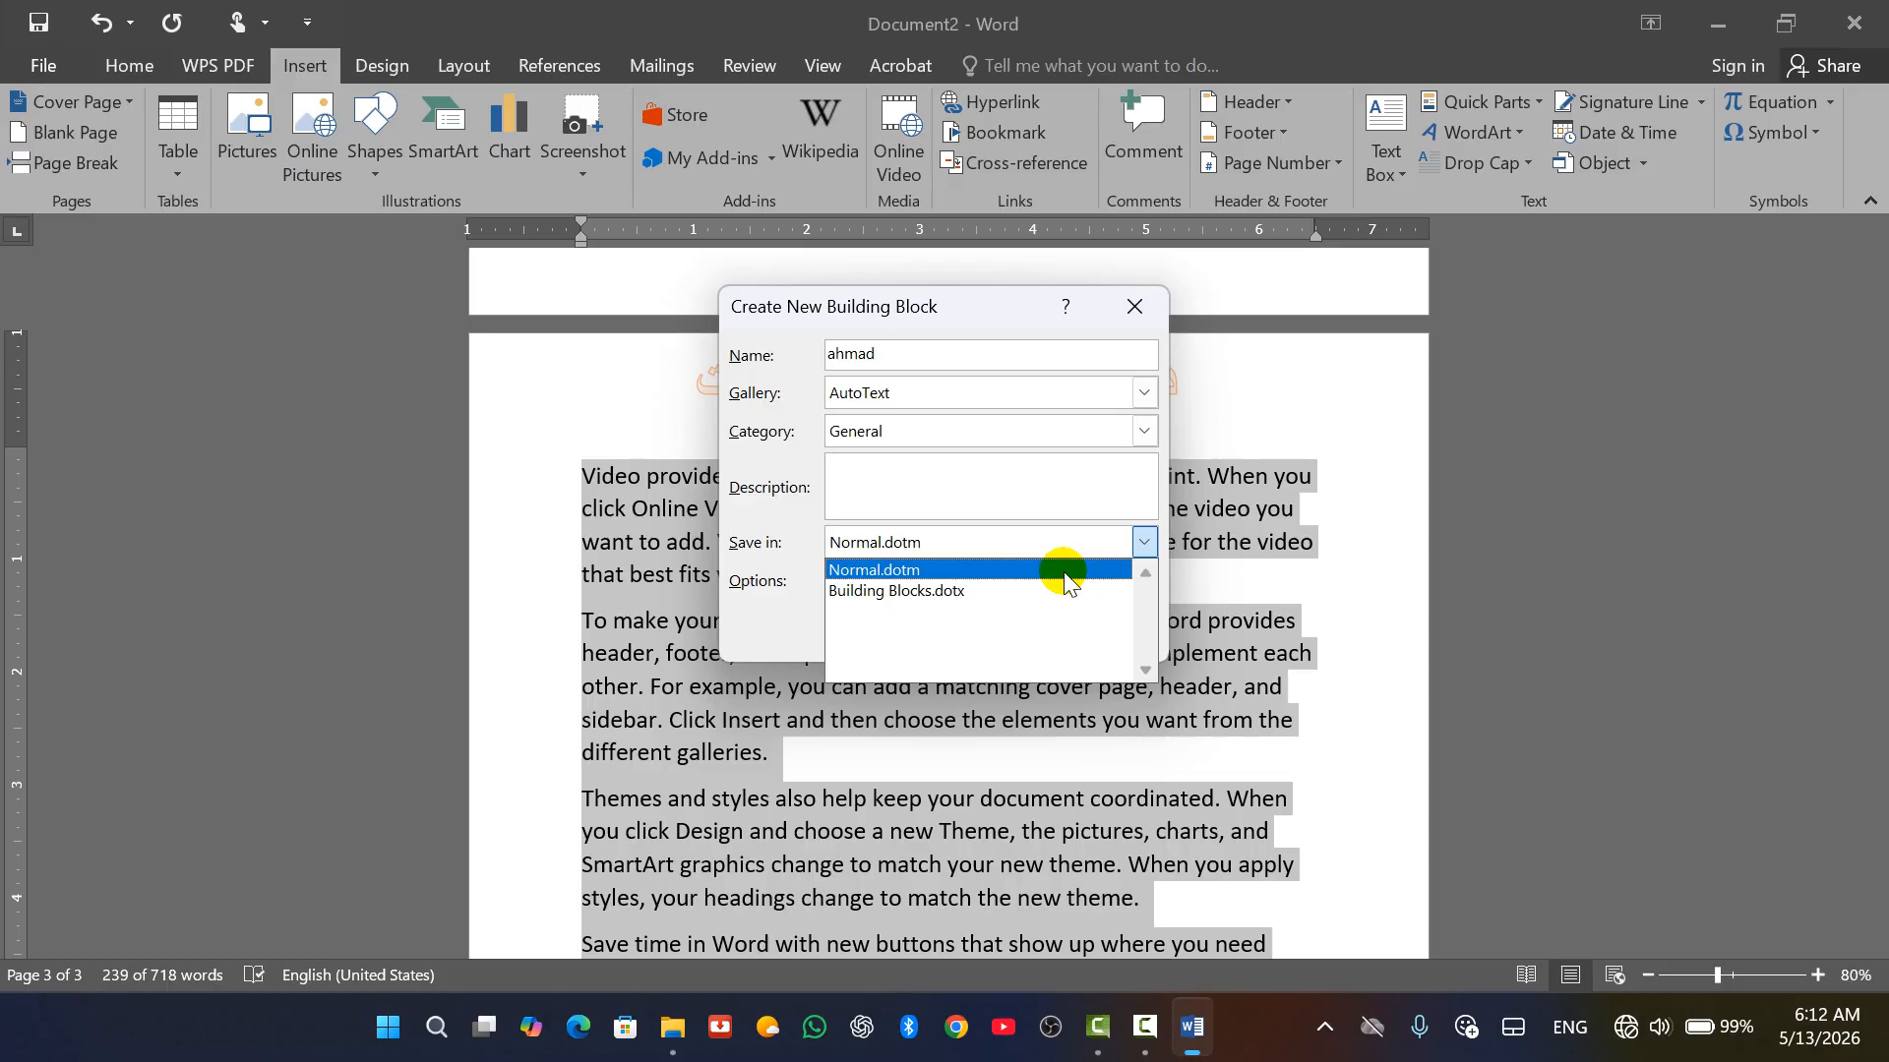
pyautogui.click(804, 517)
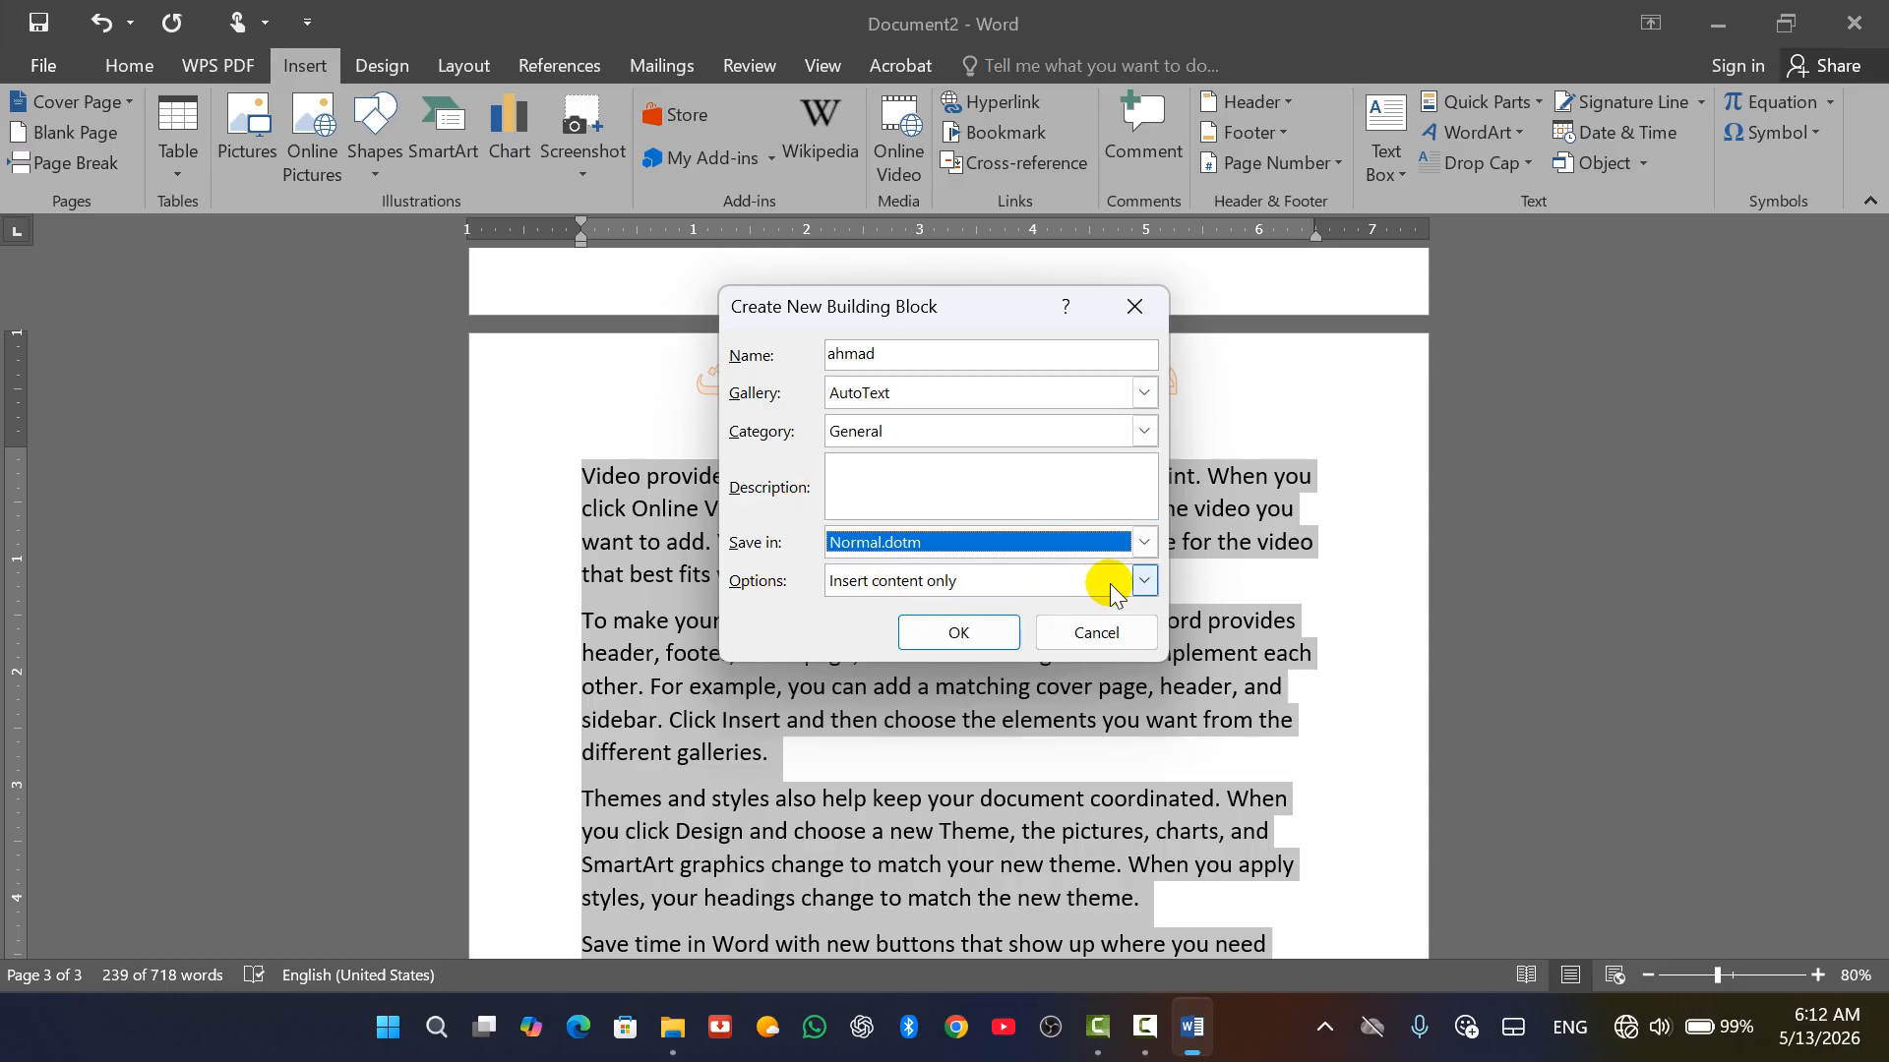
pyautogui.click(1142, 582)
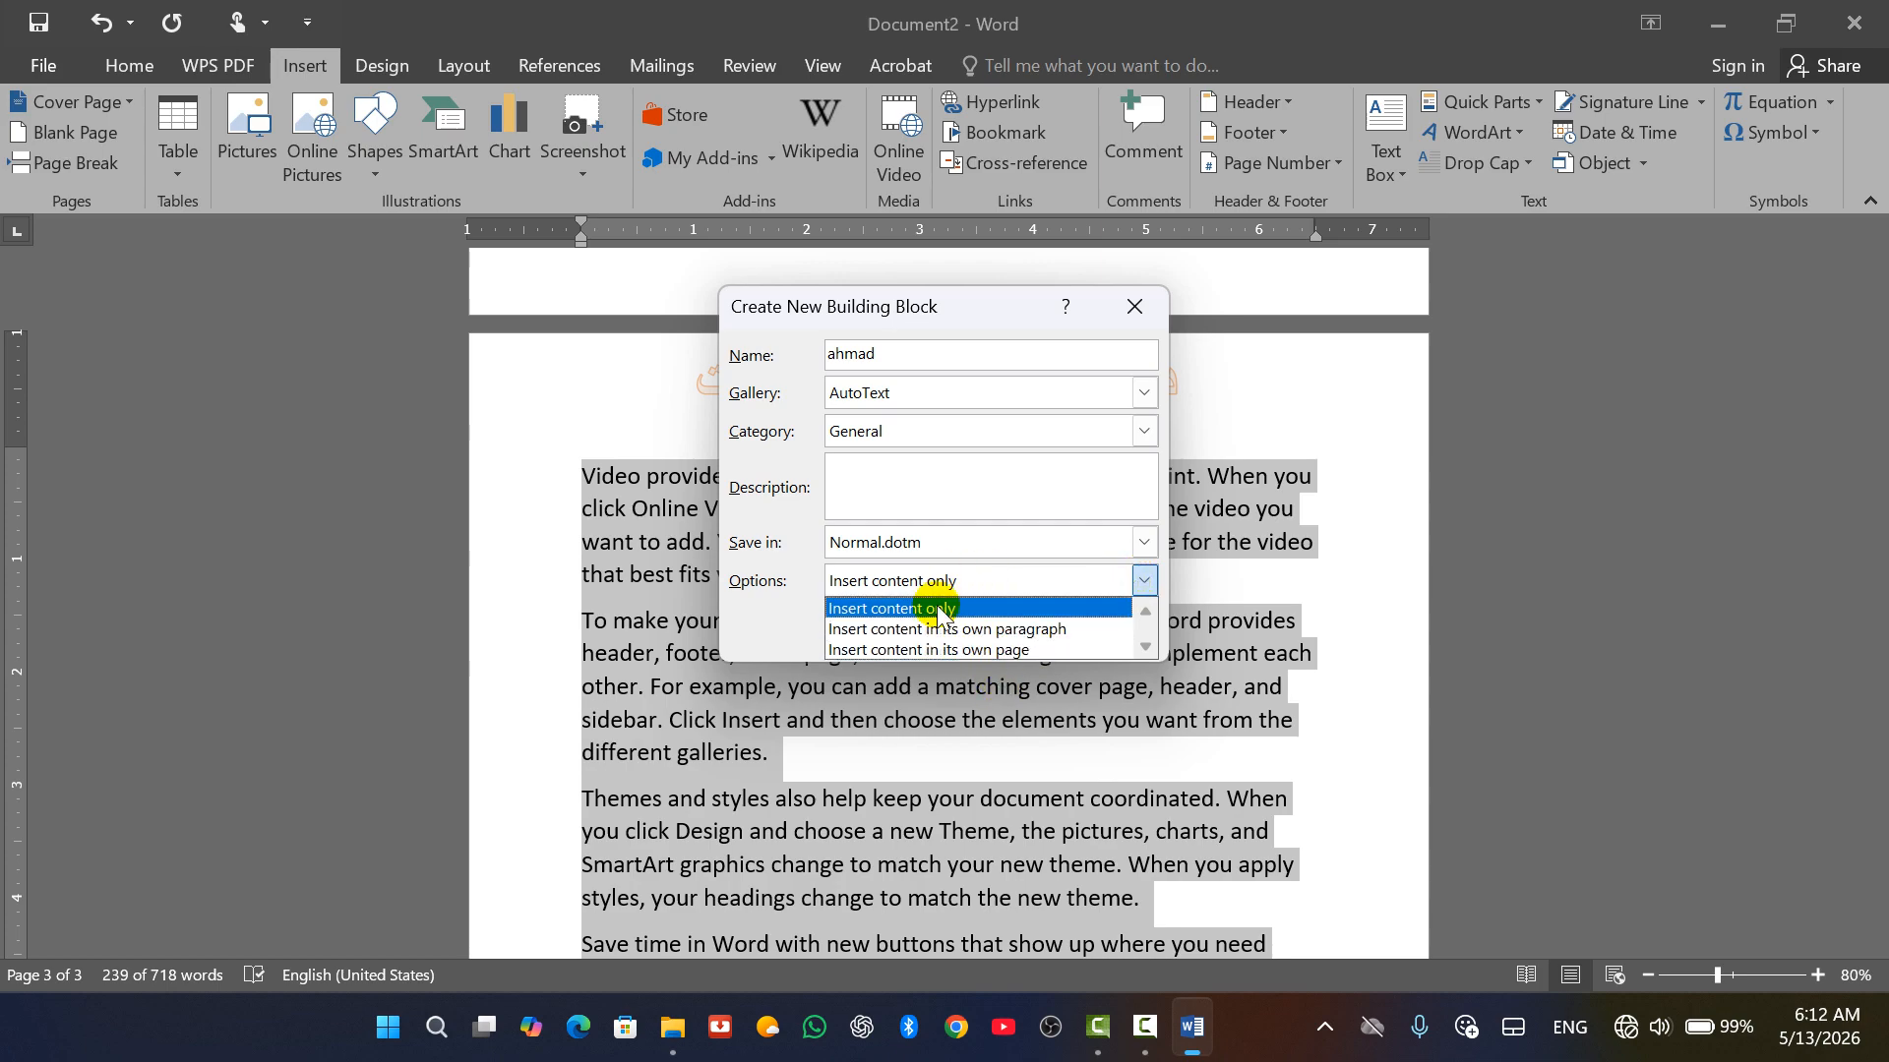
pyautogui.click(806, 570)
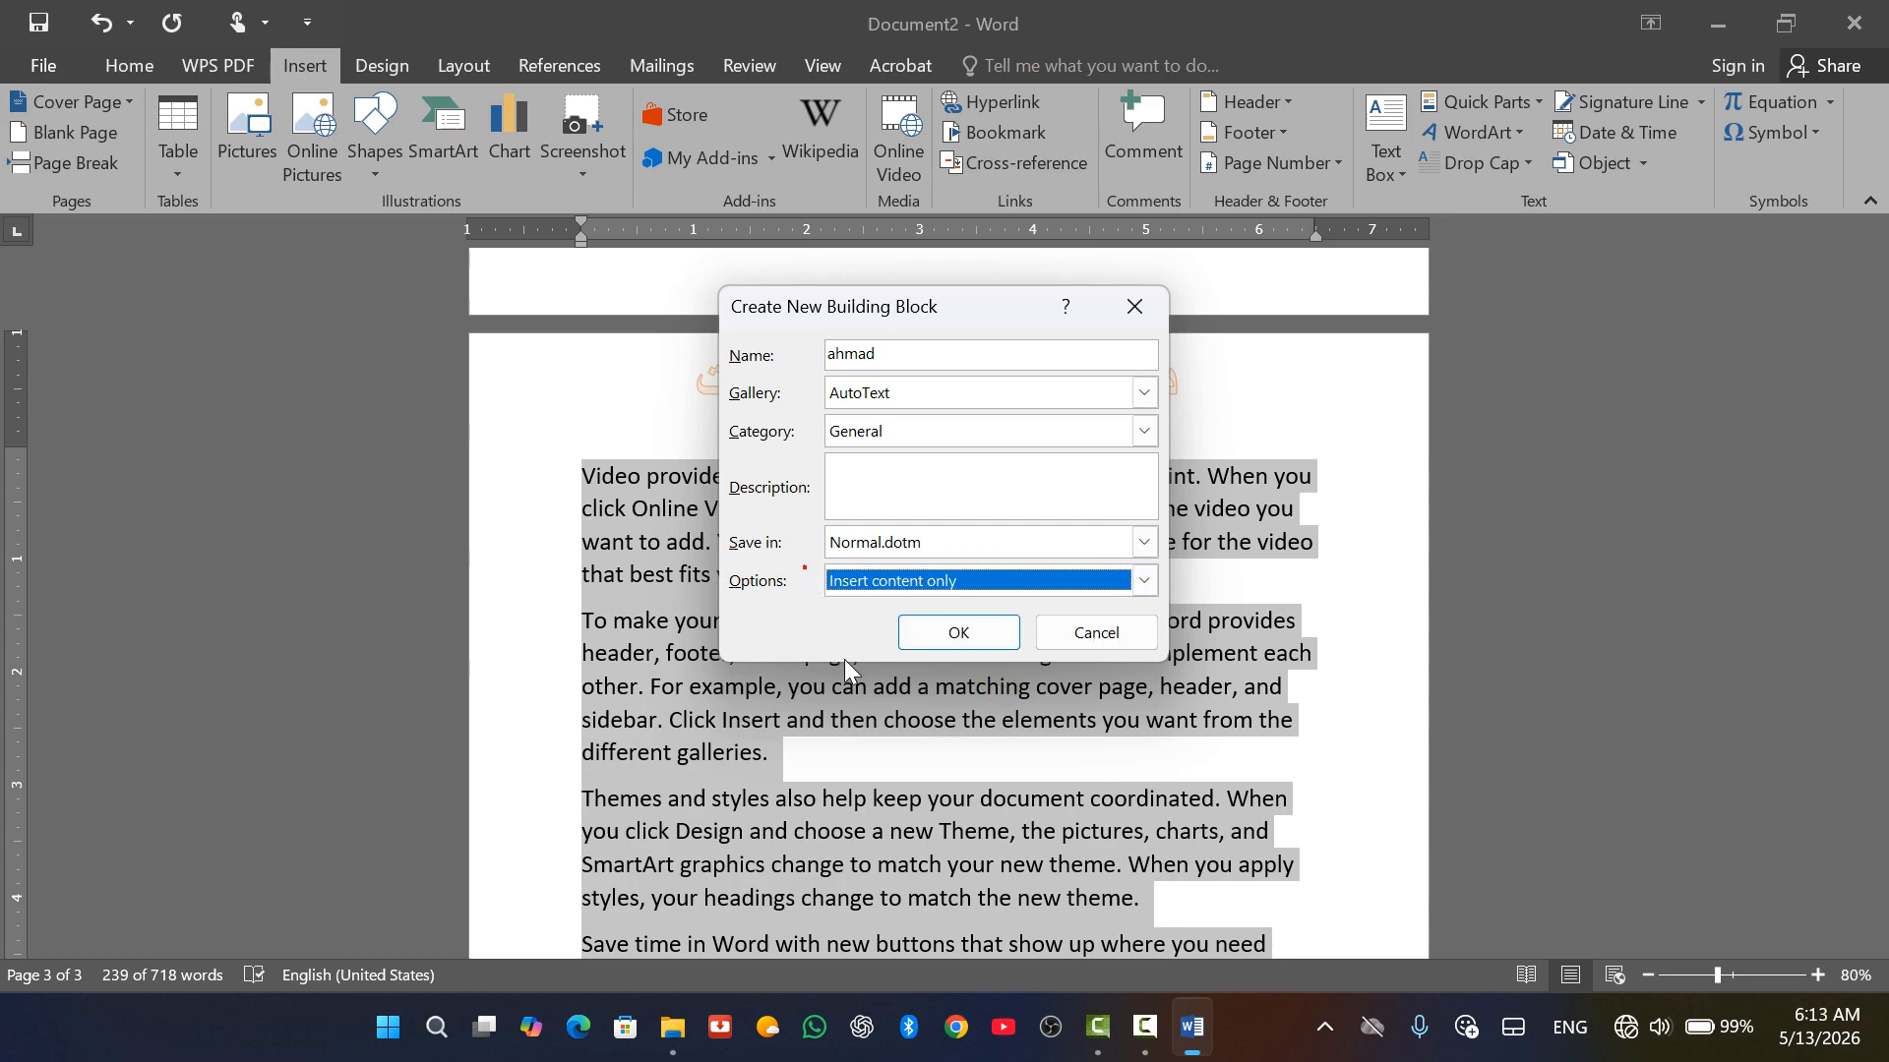
pyautogui.click(960, 630)
# Insert the saved AutoText entry on the empty line after the last paragraph using its name, and review the inserted text.
pyautogui.scroll(-6, 915, 600)
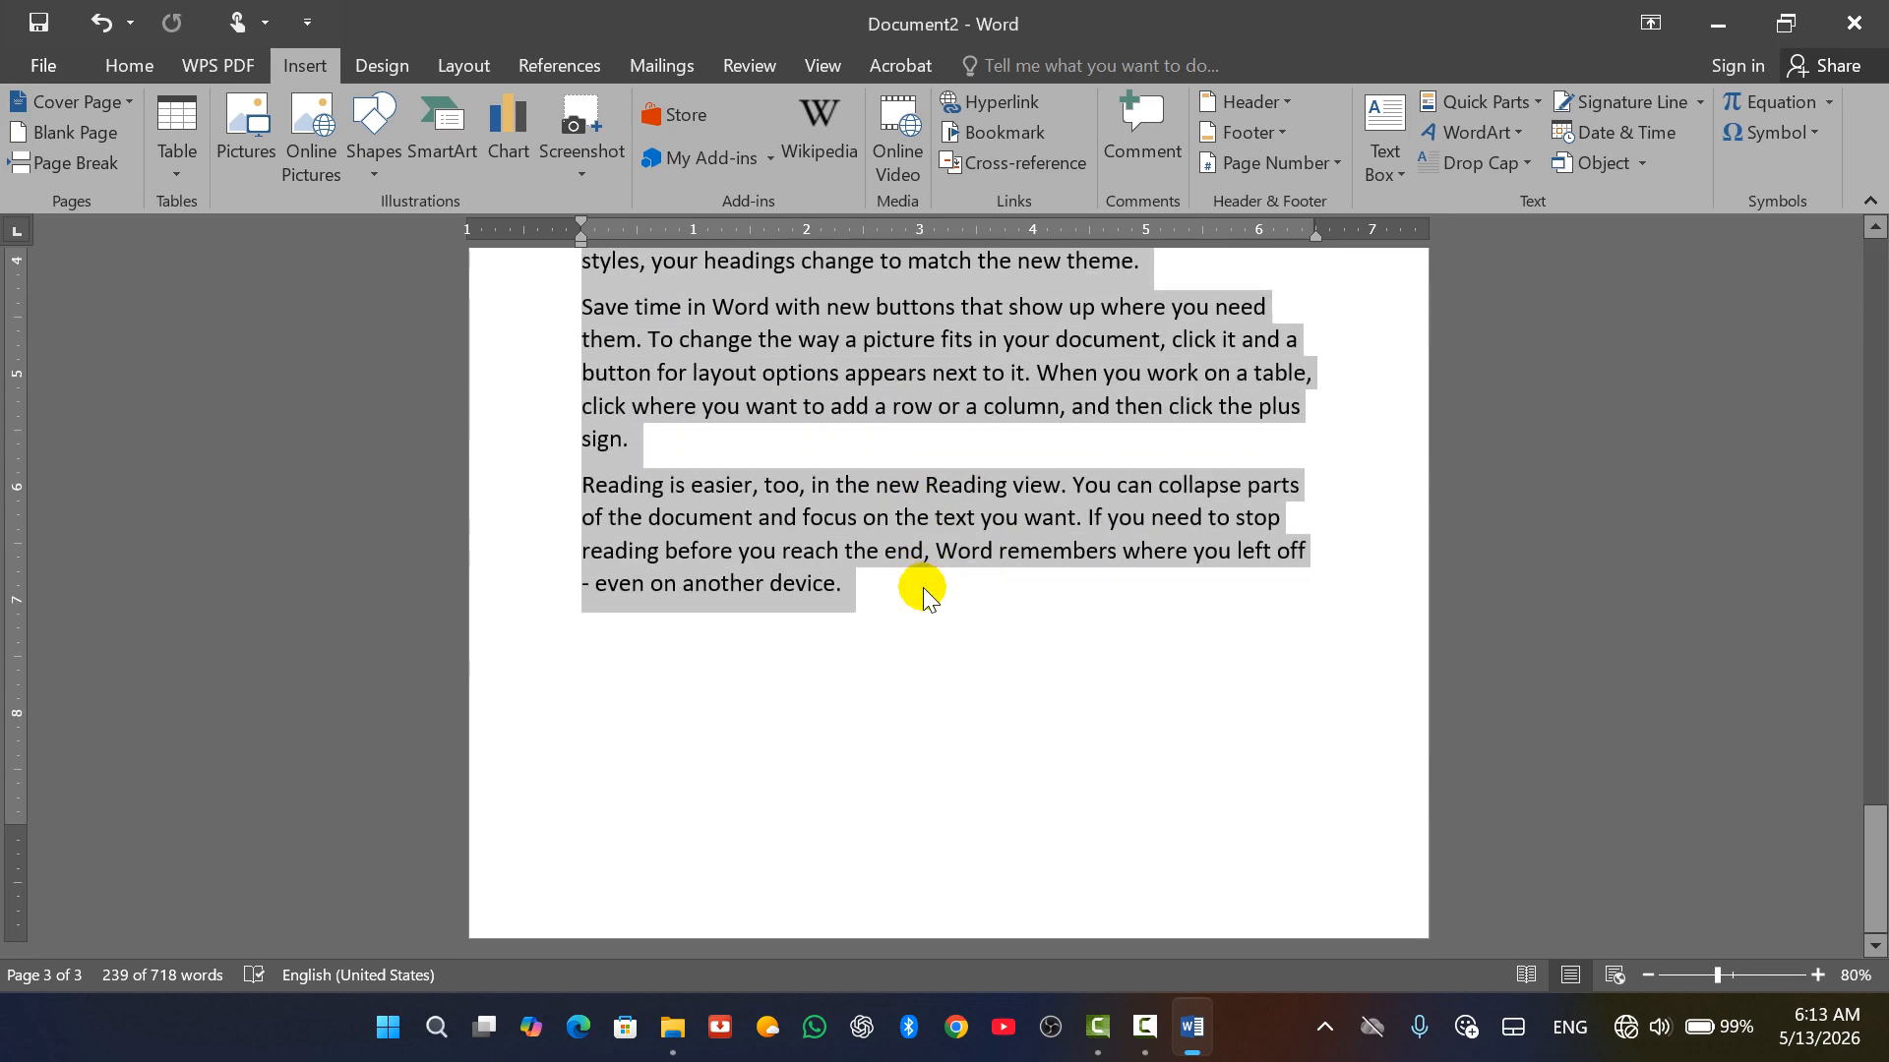
pyautogui.click(842, 745)
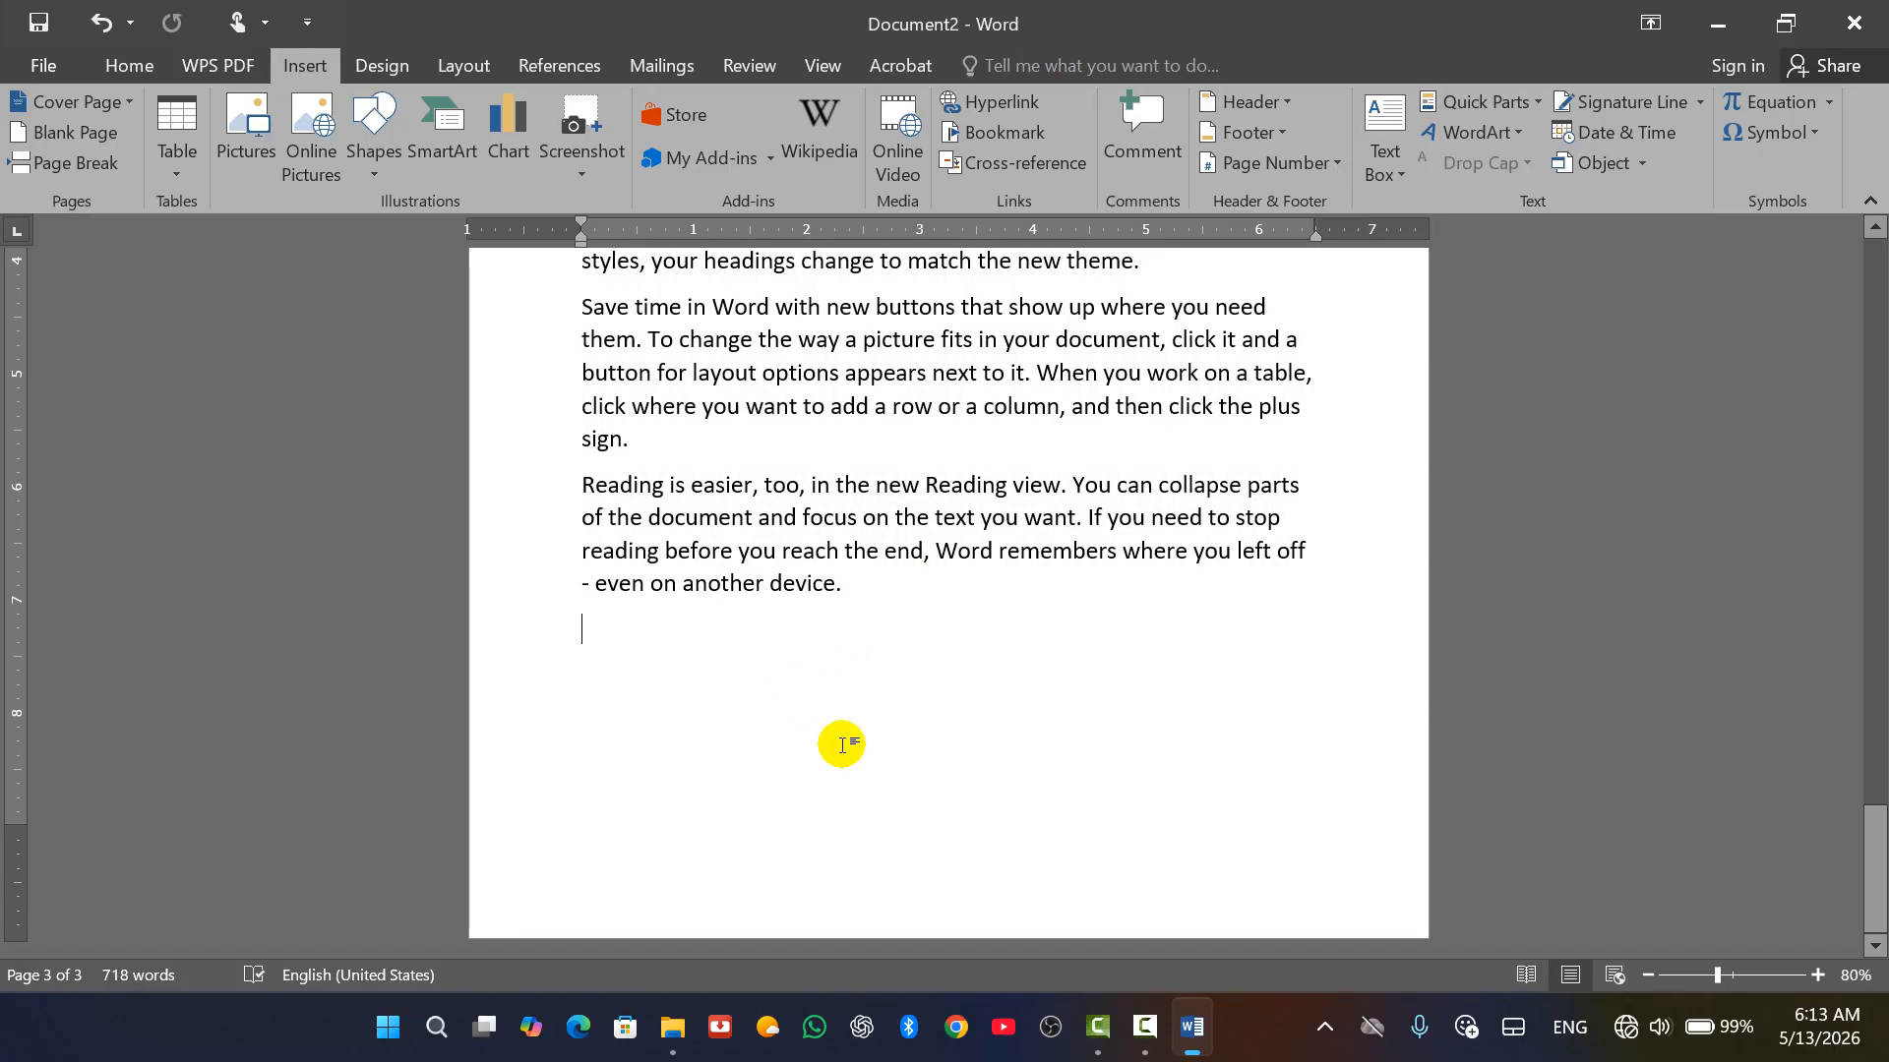
pyautogui.write('ahmad')
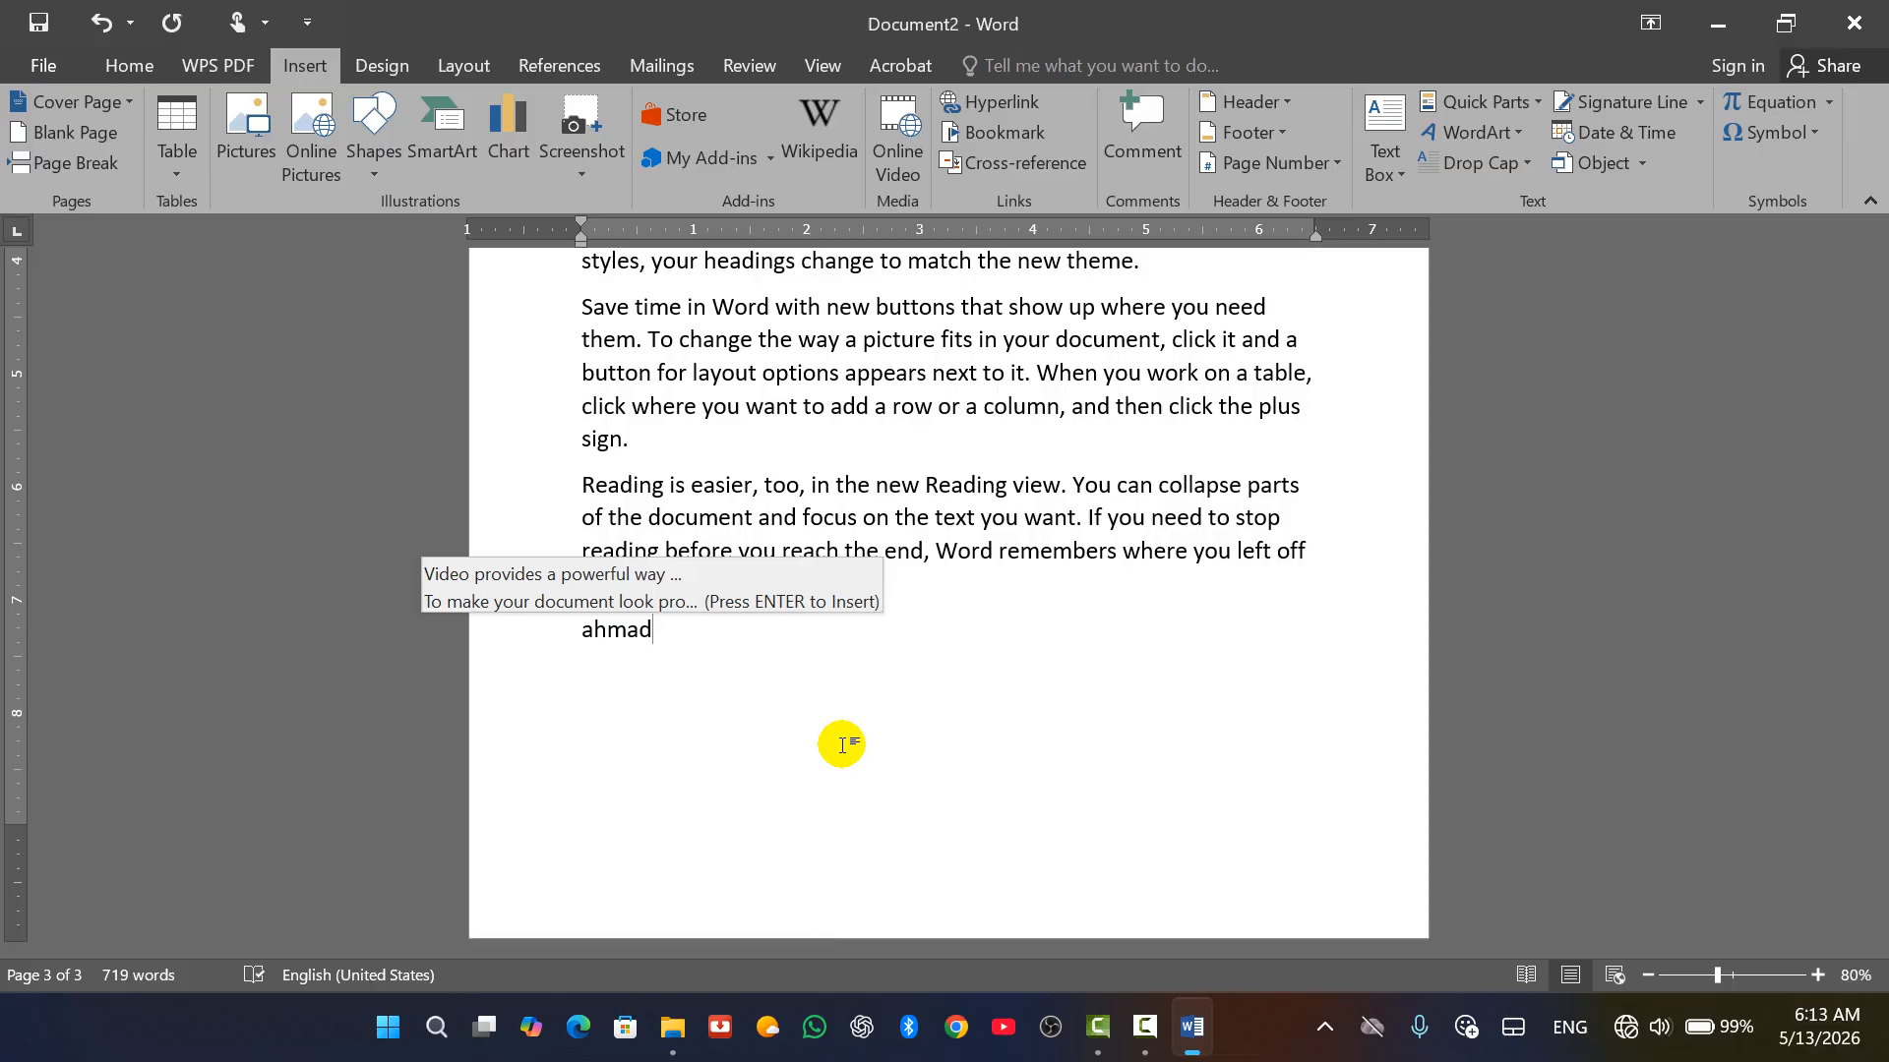
pyautogui.scroll(5, 842, 744)
pyautogui.press('BackSpace')
pyautogui.press('BackSpace')
pyautogui.press('BackSpace')
pyautogui.press('BackSpace')
pyautogui.press('BackSpace')
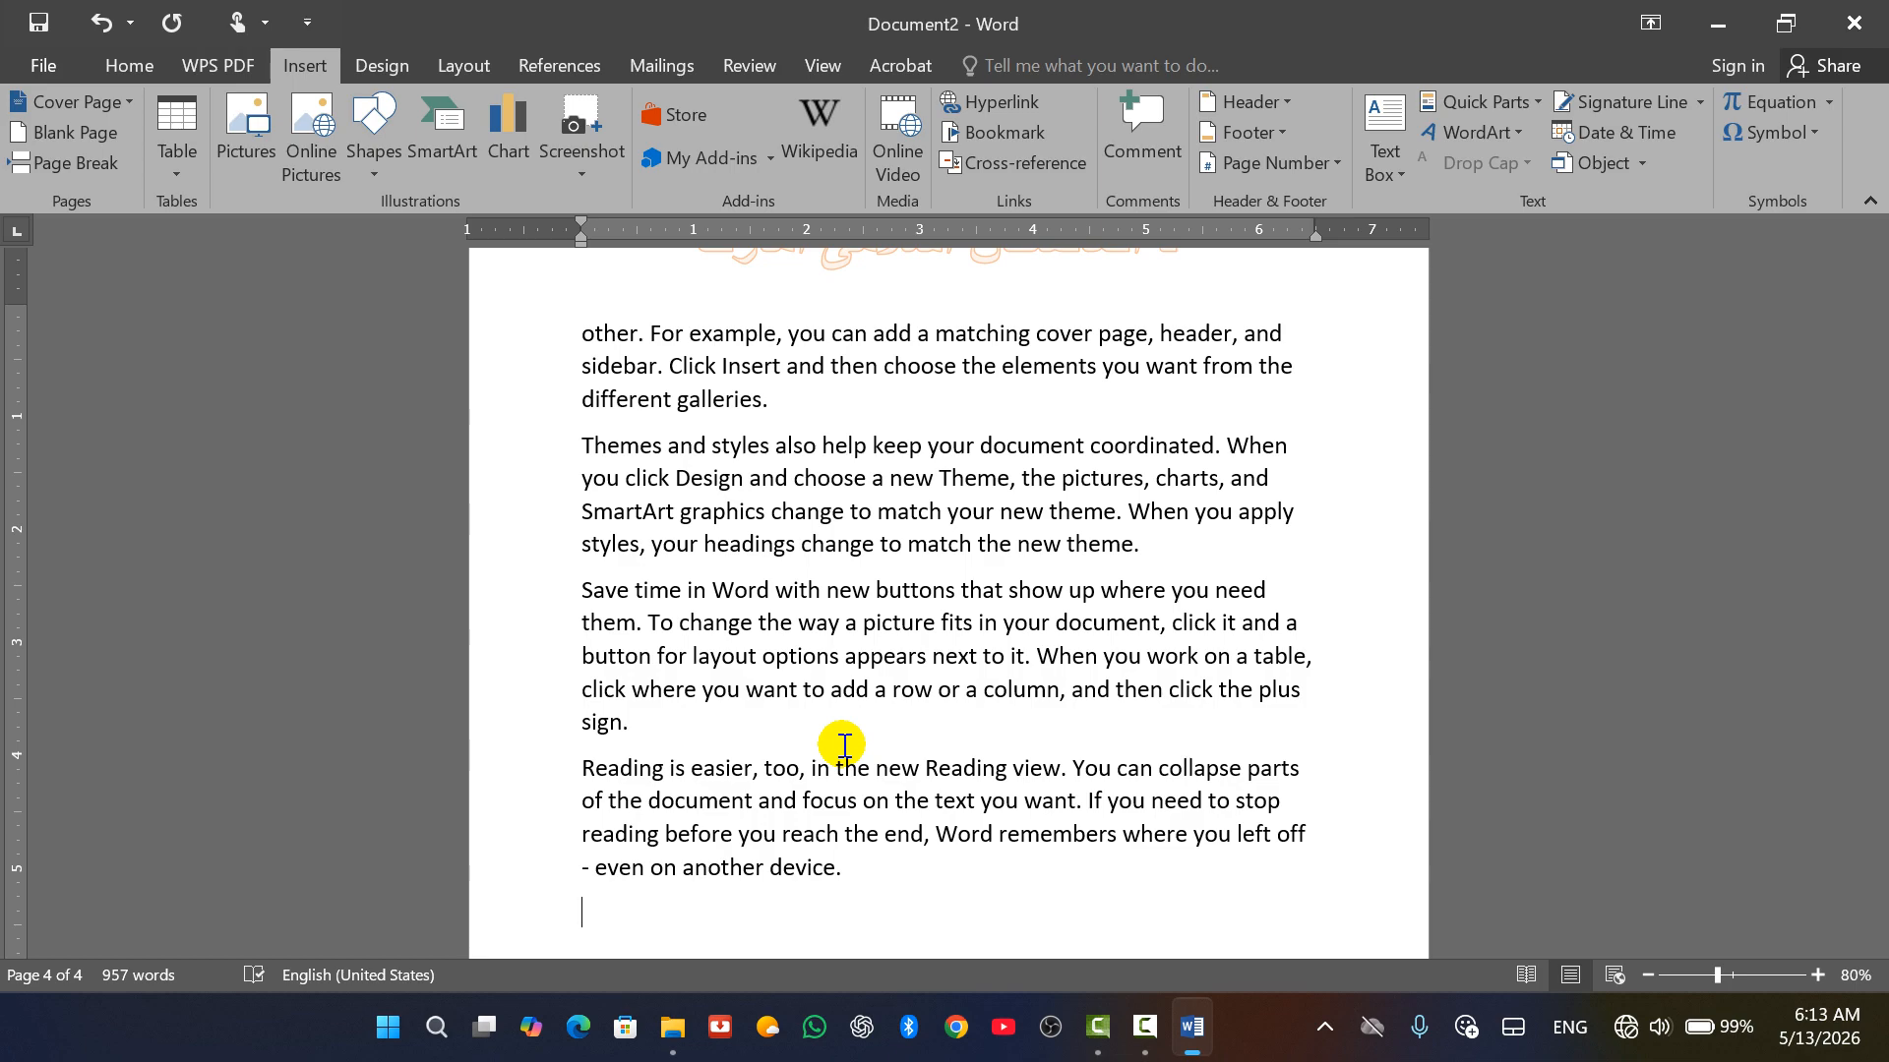
pyautogui.scroll(-5, 844, 745)
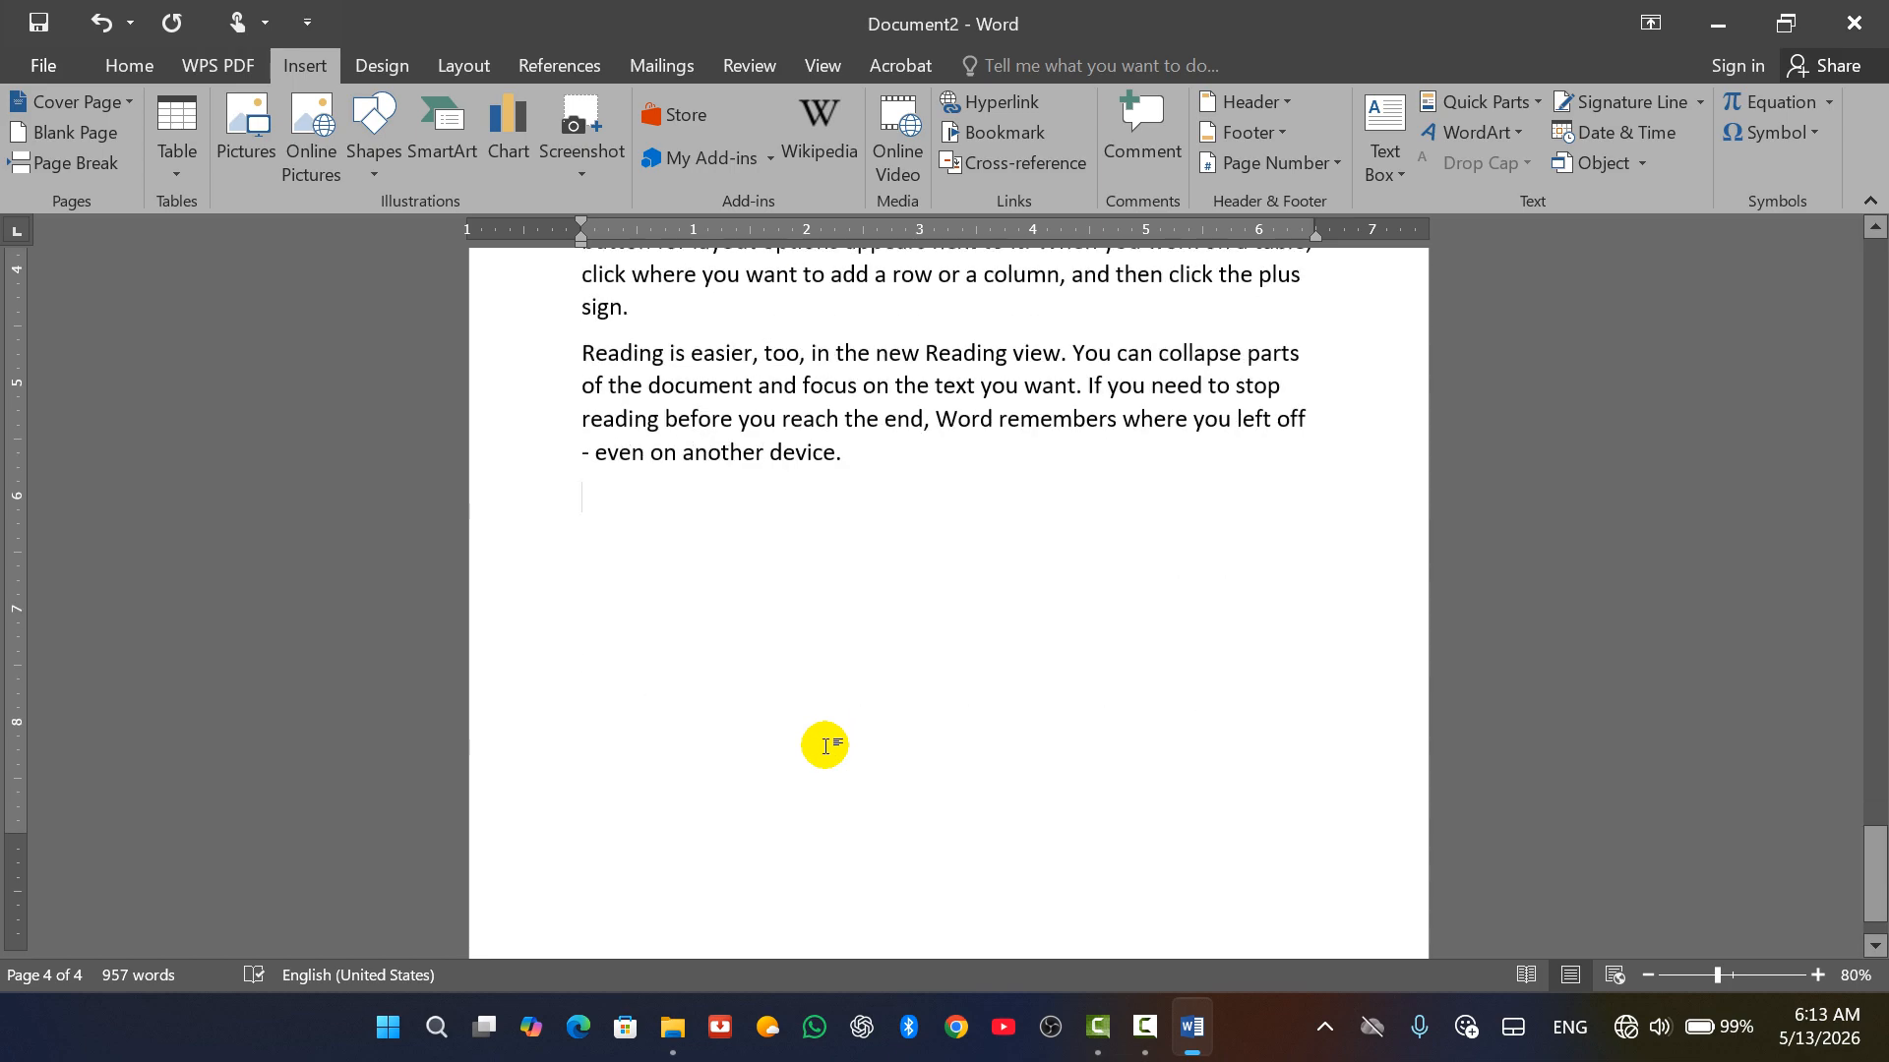
pyautogui.scroll(5, 998, 597)
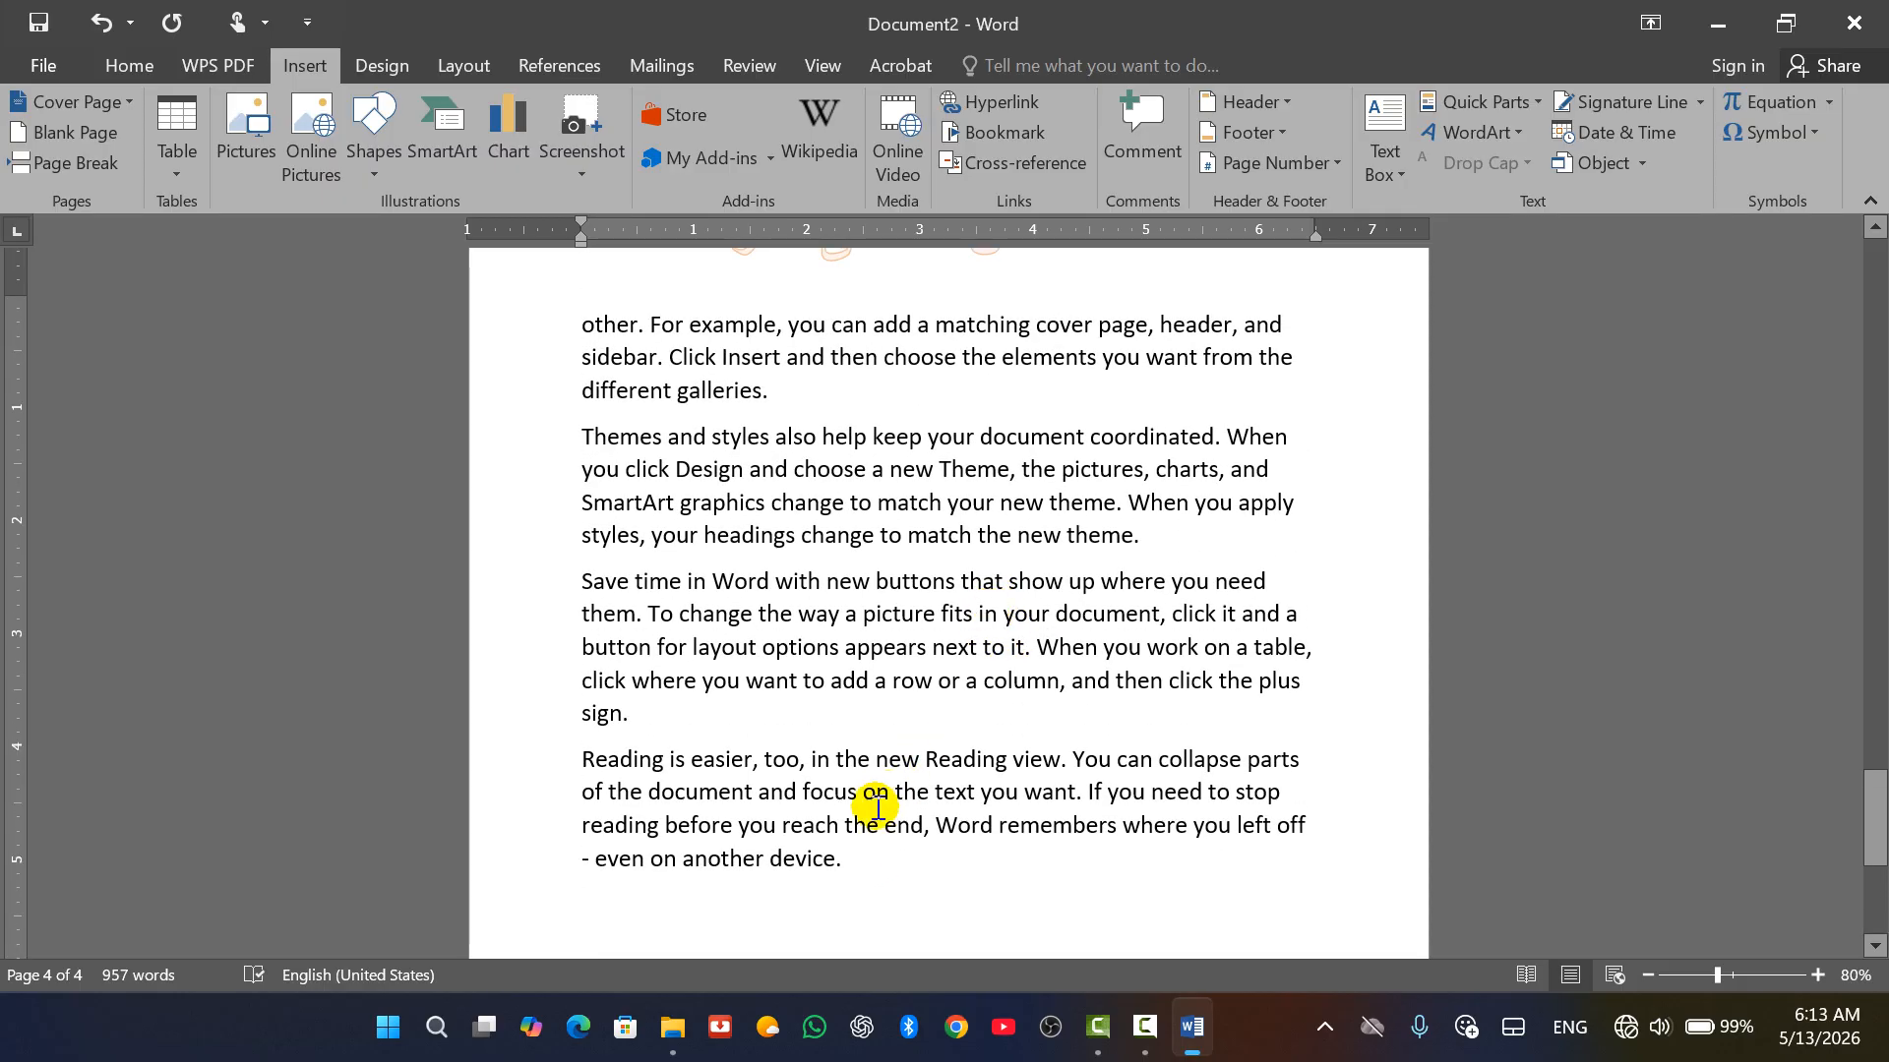
# Select the sample text from the third page to the document's end and look over the AutoCorrect options under Proofing.
pyautogui.scroll(-3, 863, 788)
pyautogui.moveTo(1053, 754); pyautogui.dragTo(568, 482)
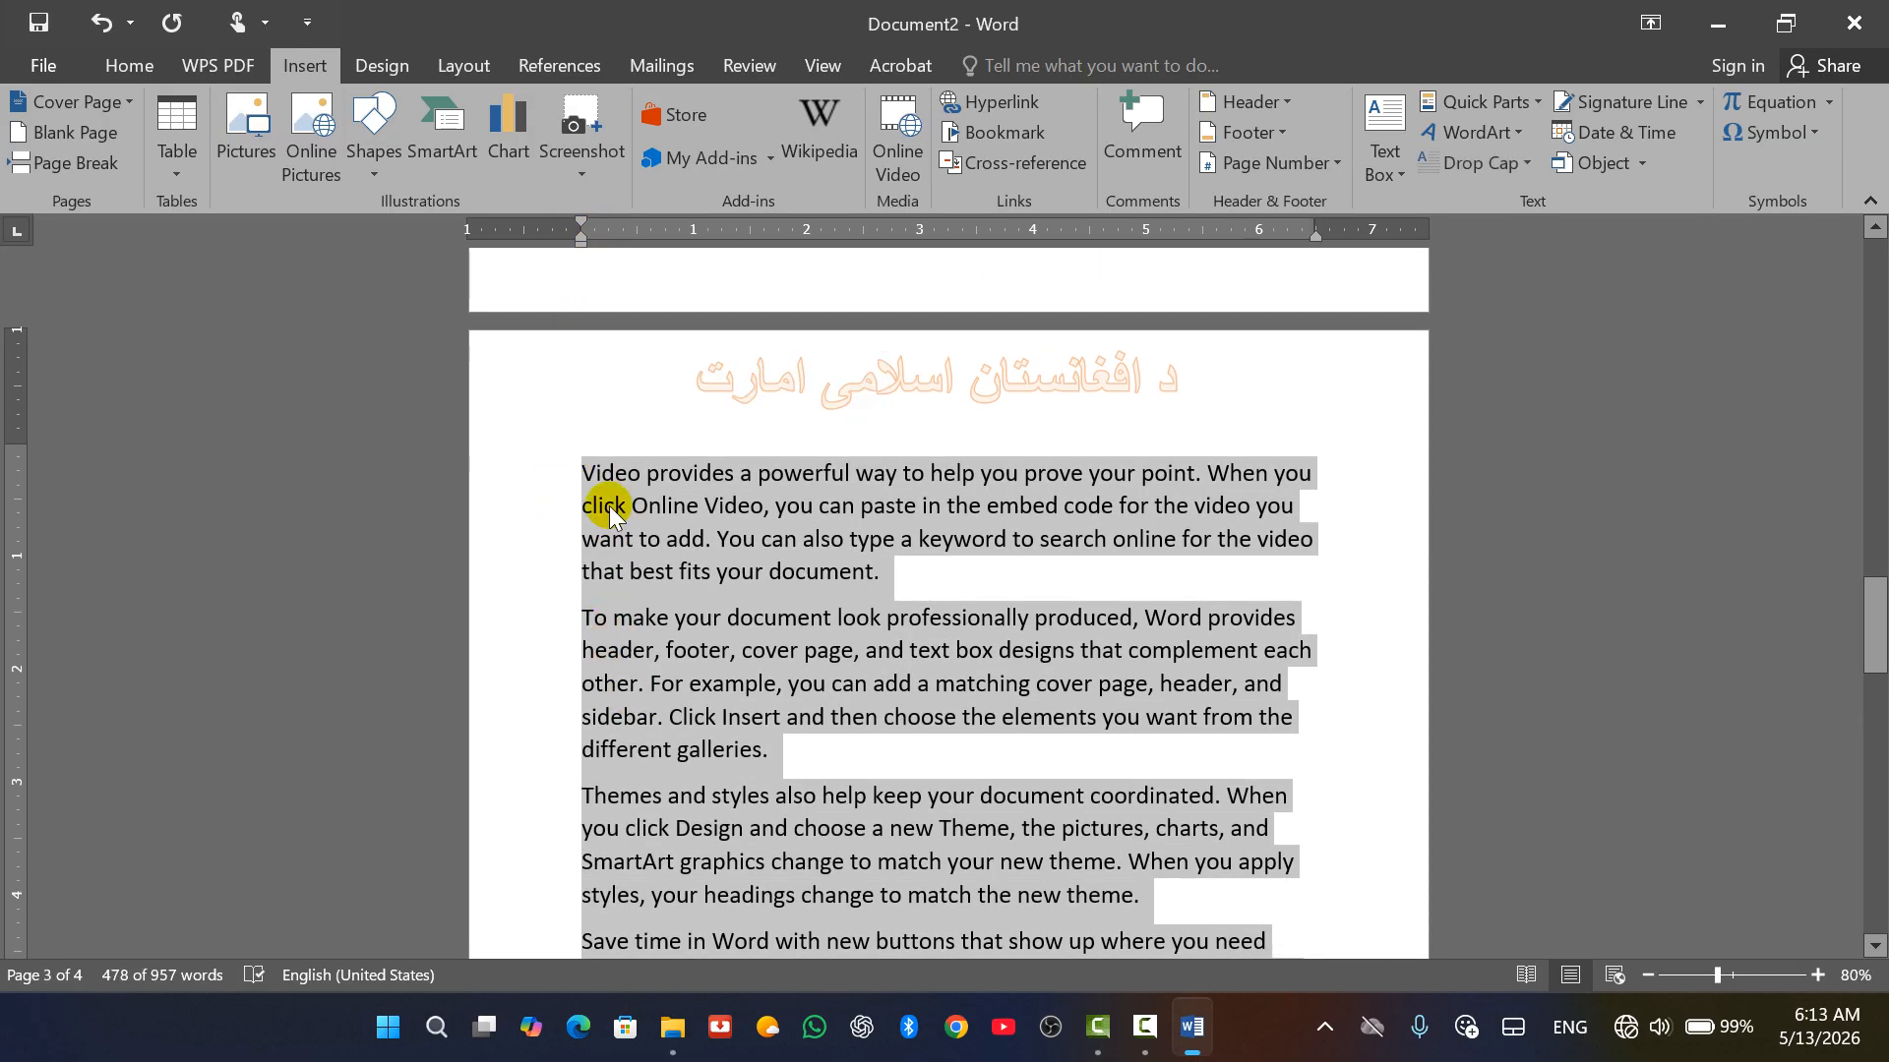
pyautogui.click(44, 63)
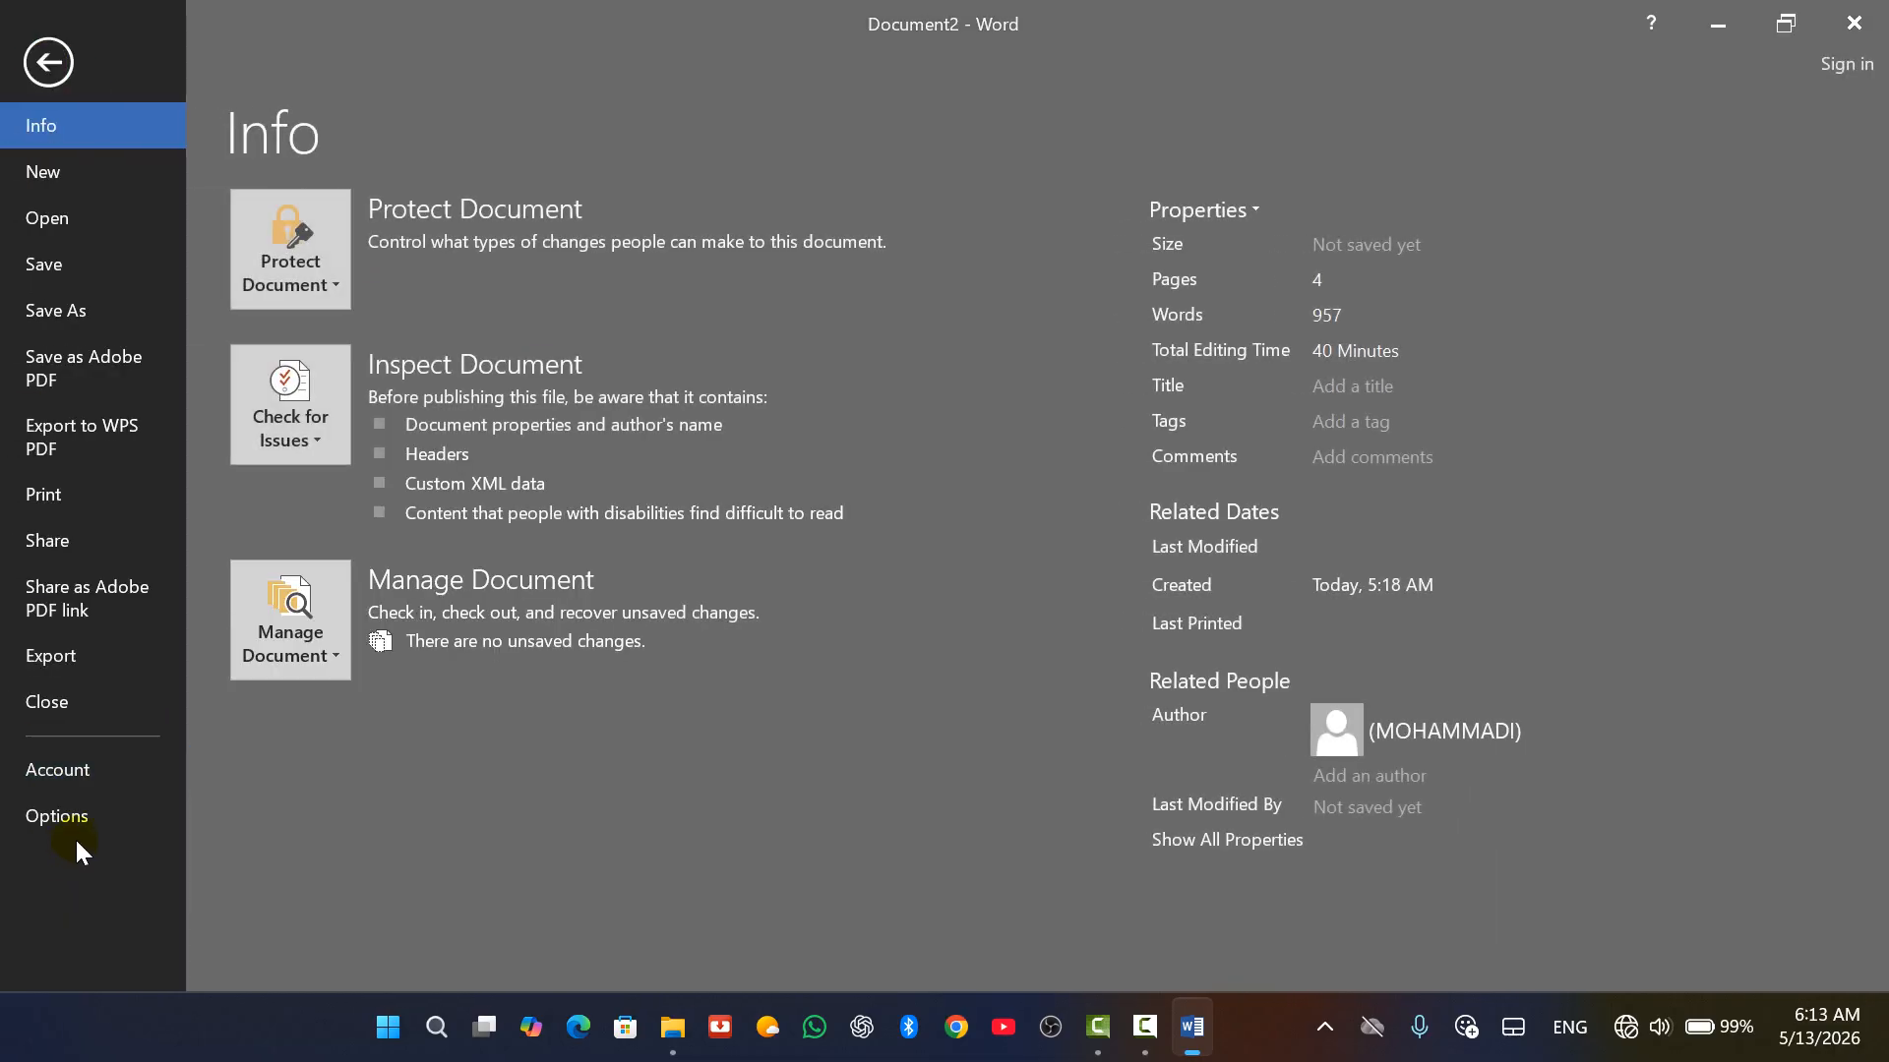
pyautogui.click(95, 817)
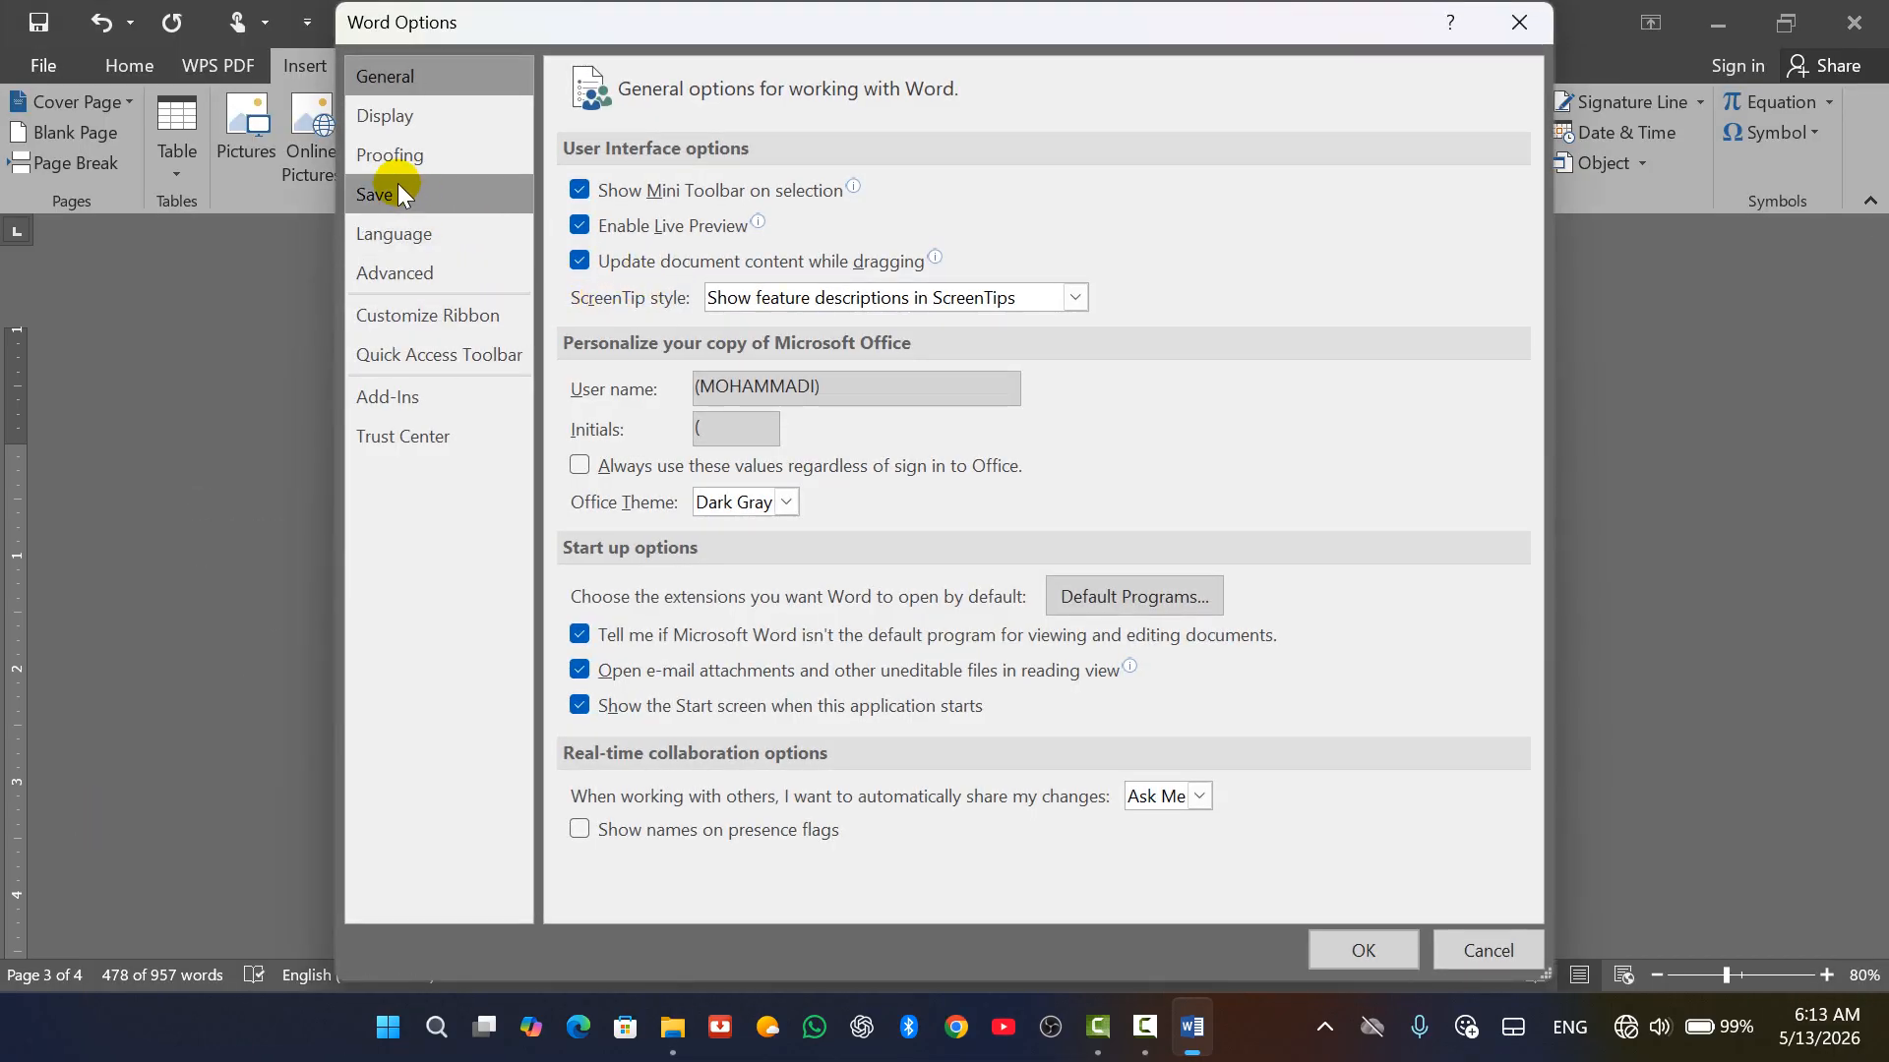
pyautogui.click(398, 159)
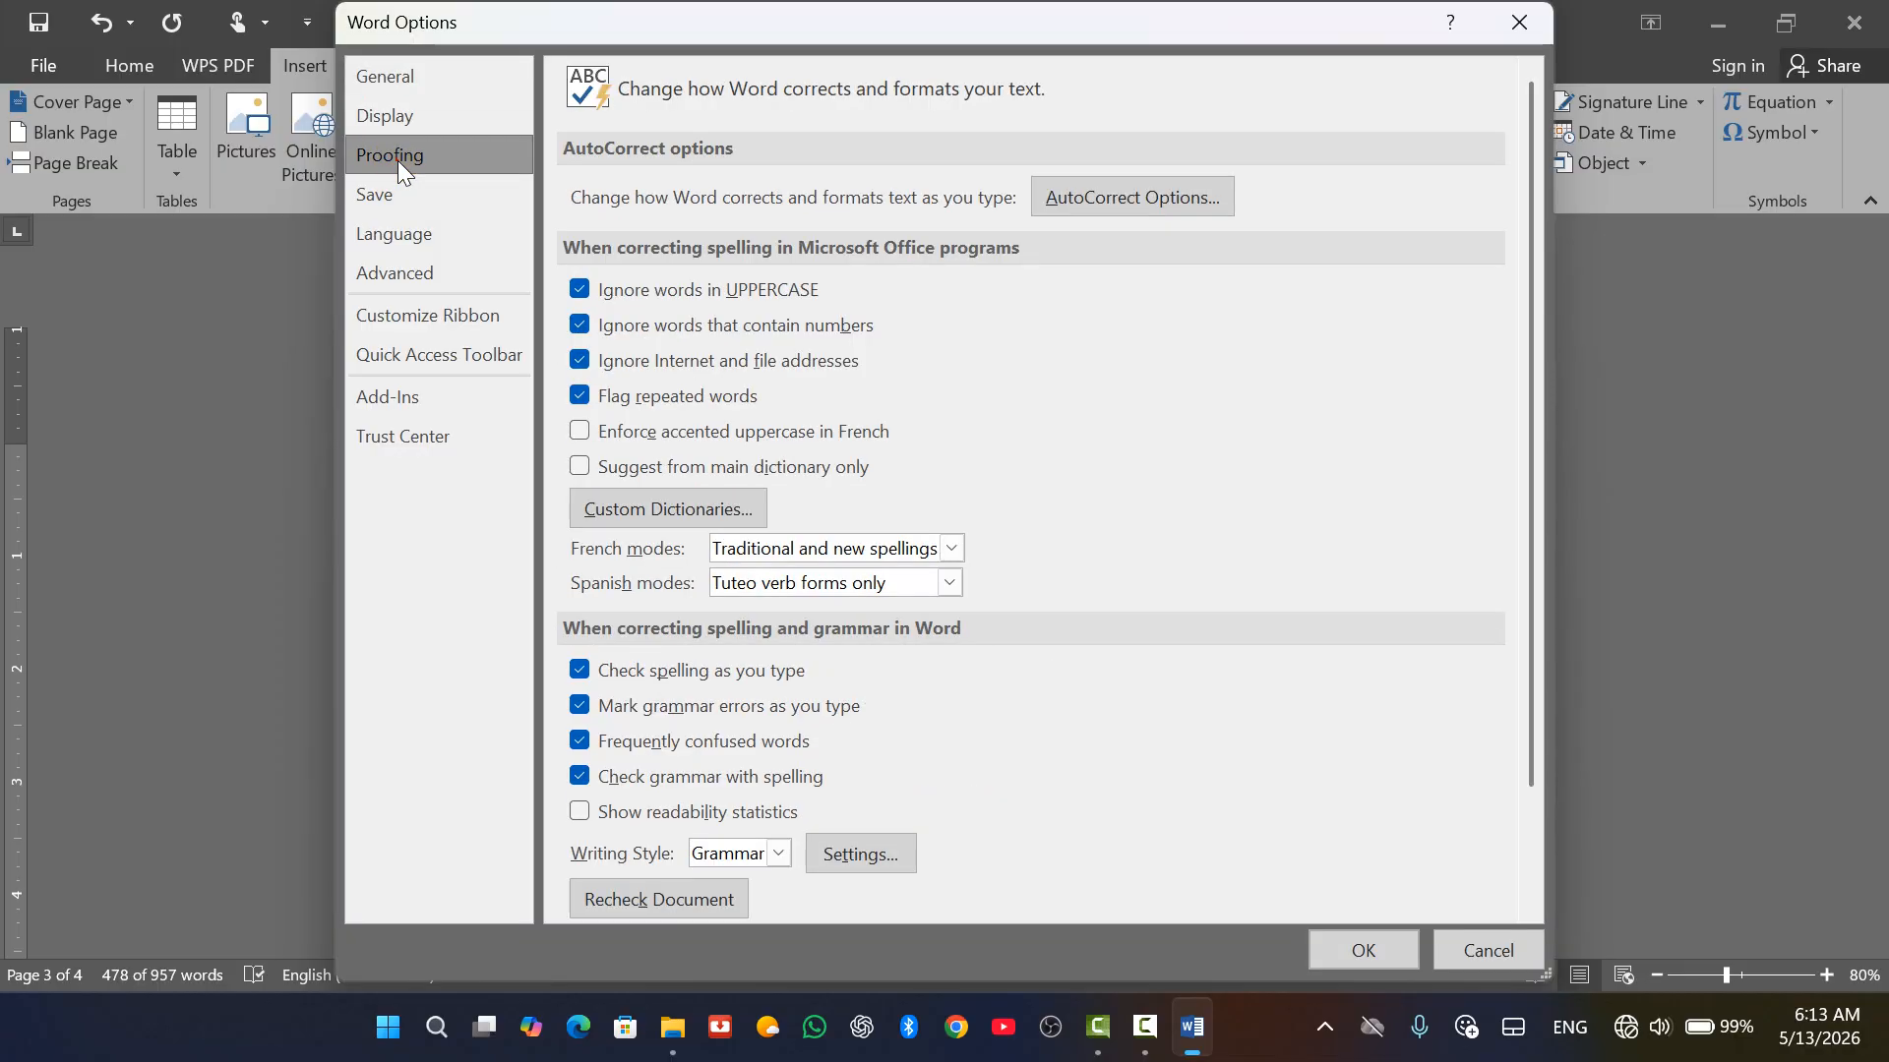
pyautogui.click(1098, 209)
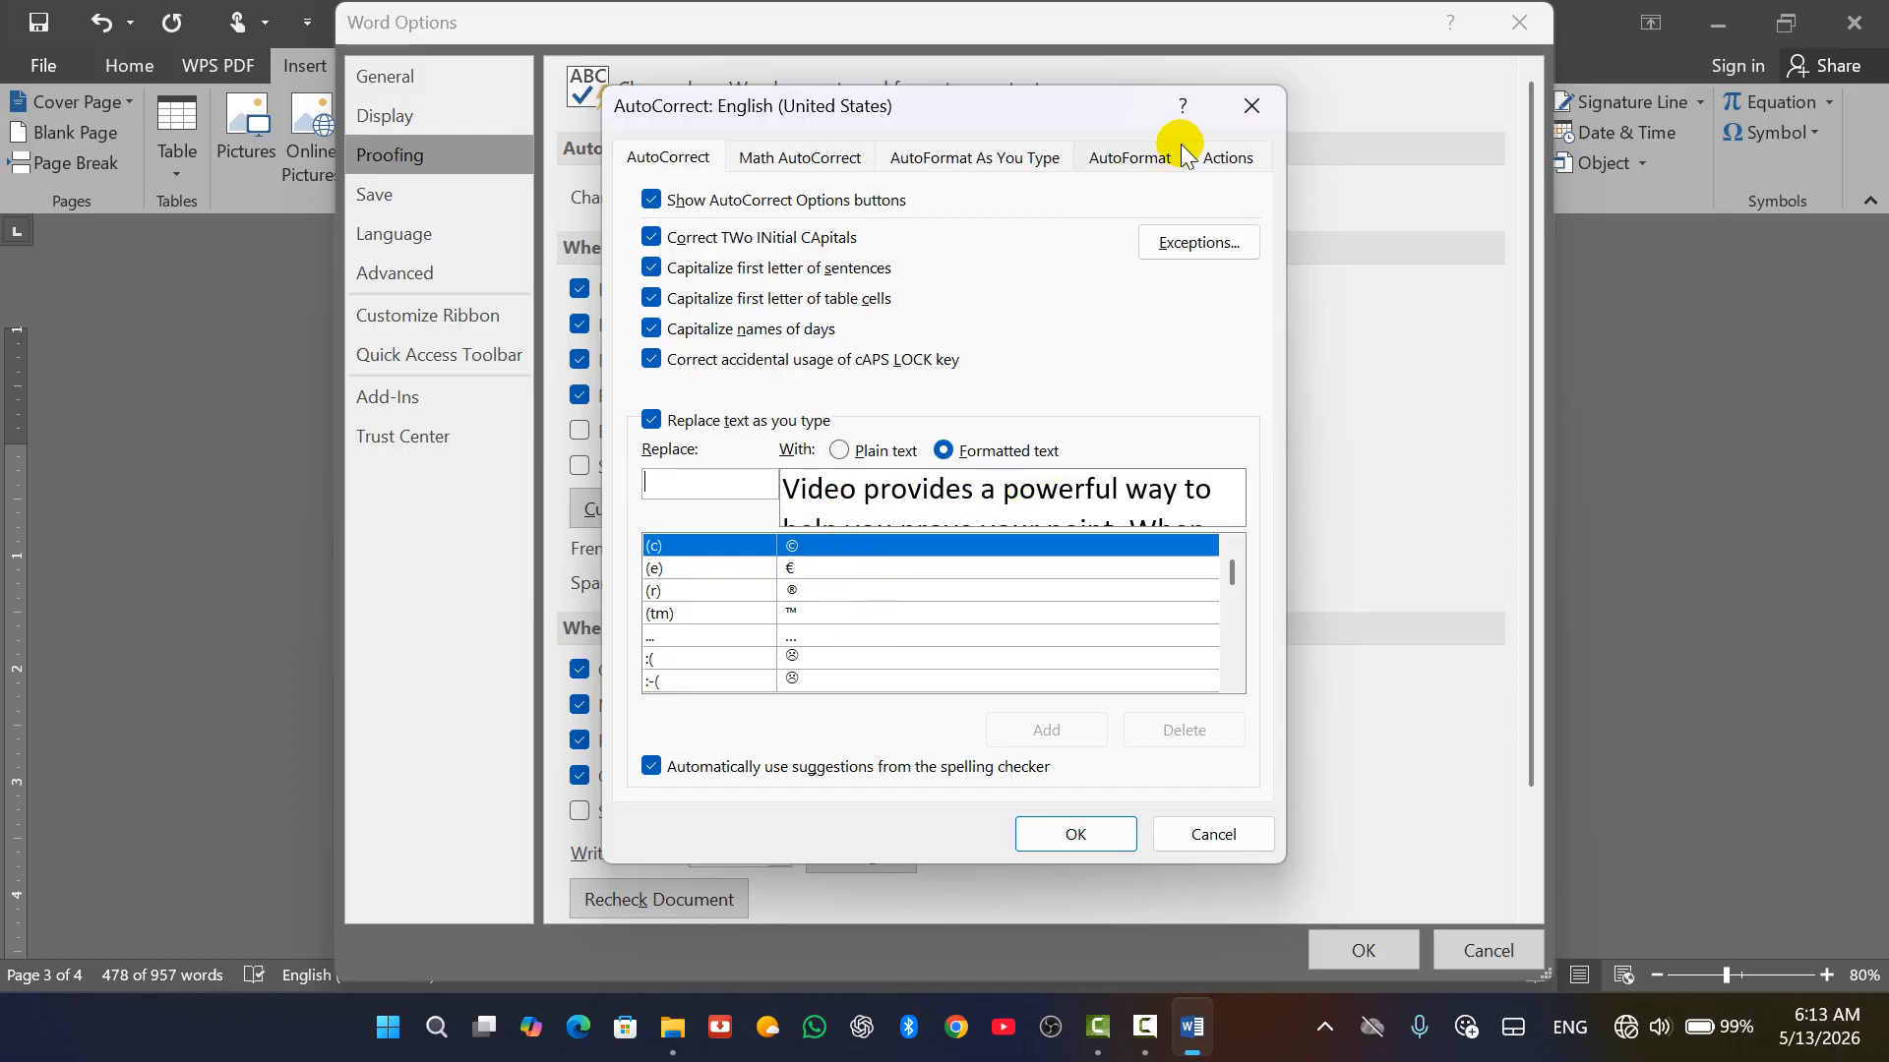
pyautogui.click(1247, 112)
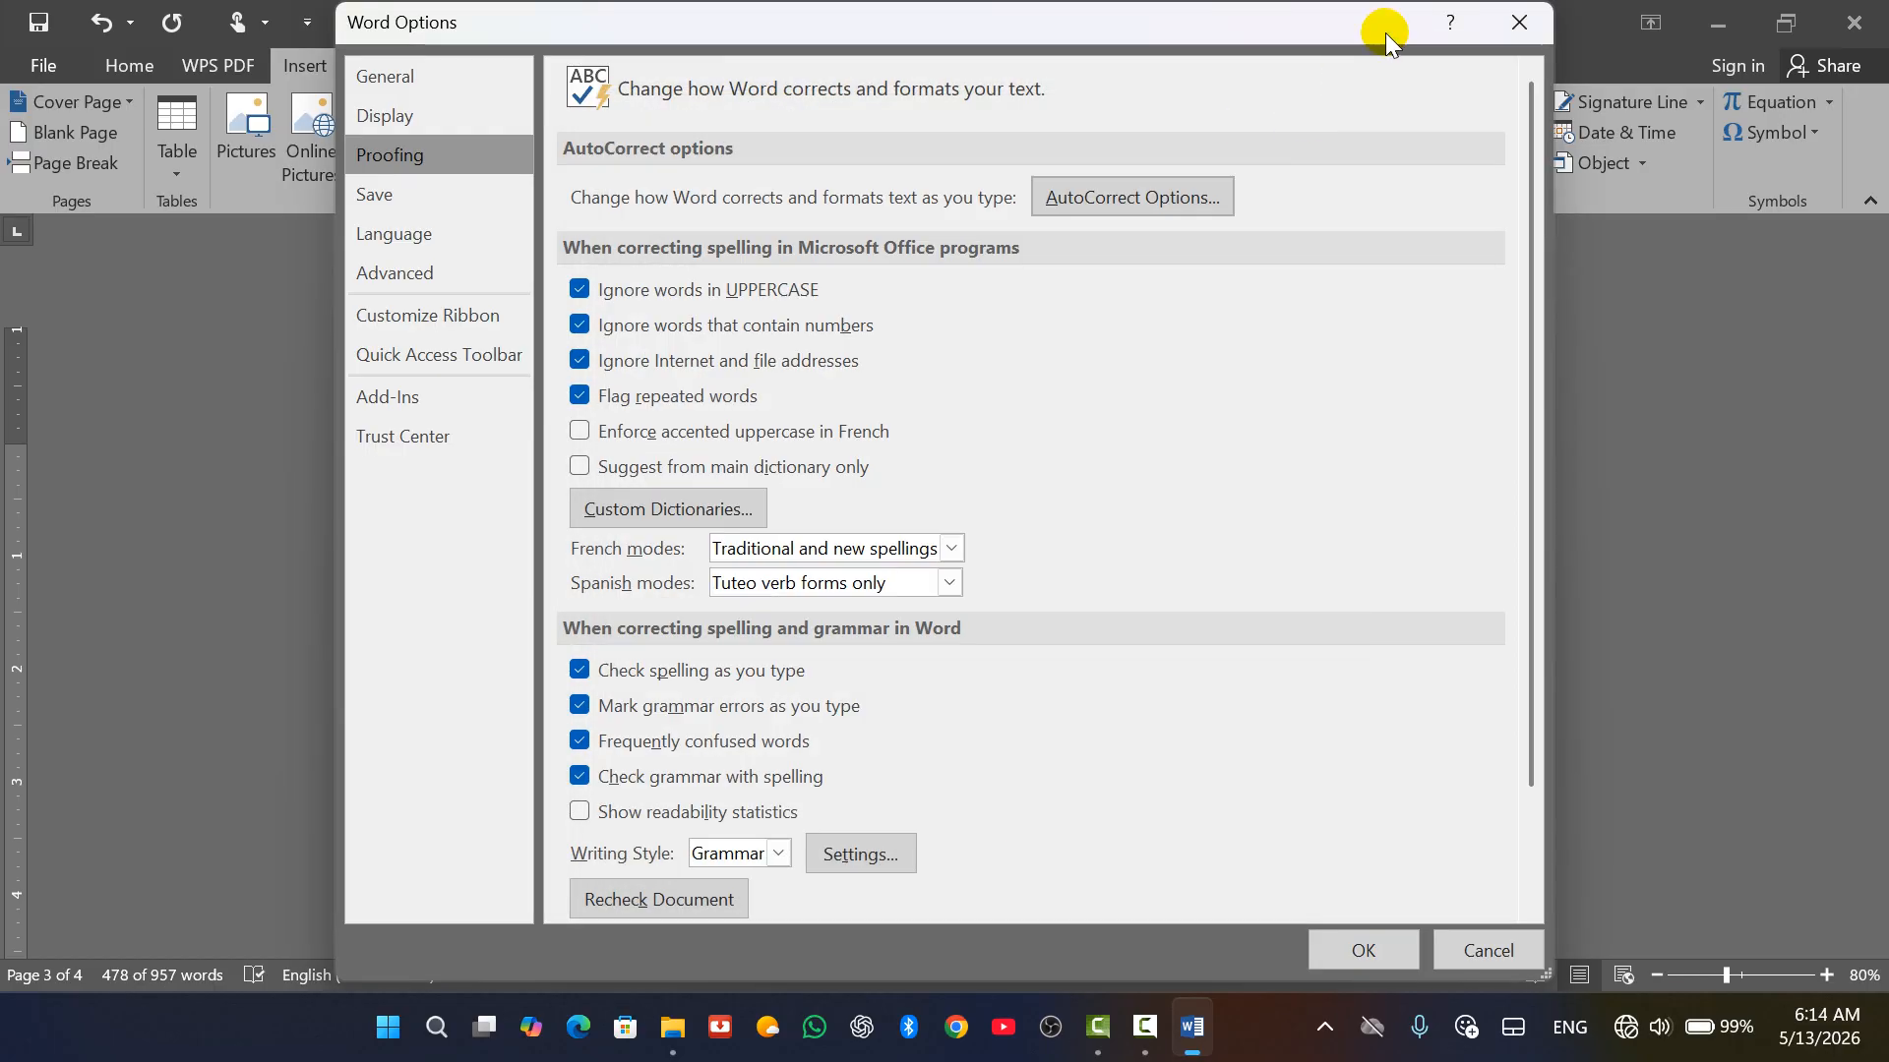
pyautogui.click(1518, 26)
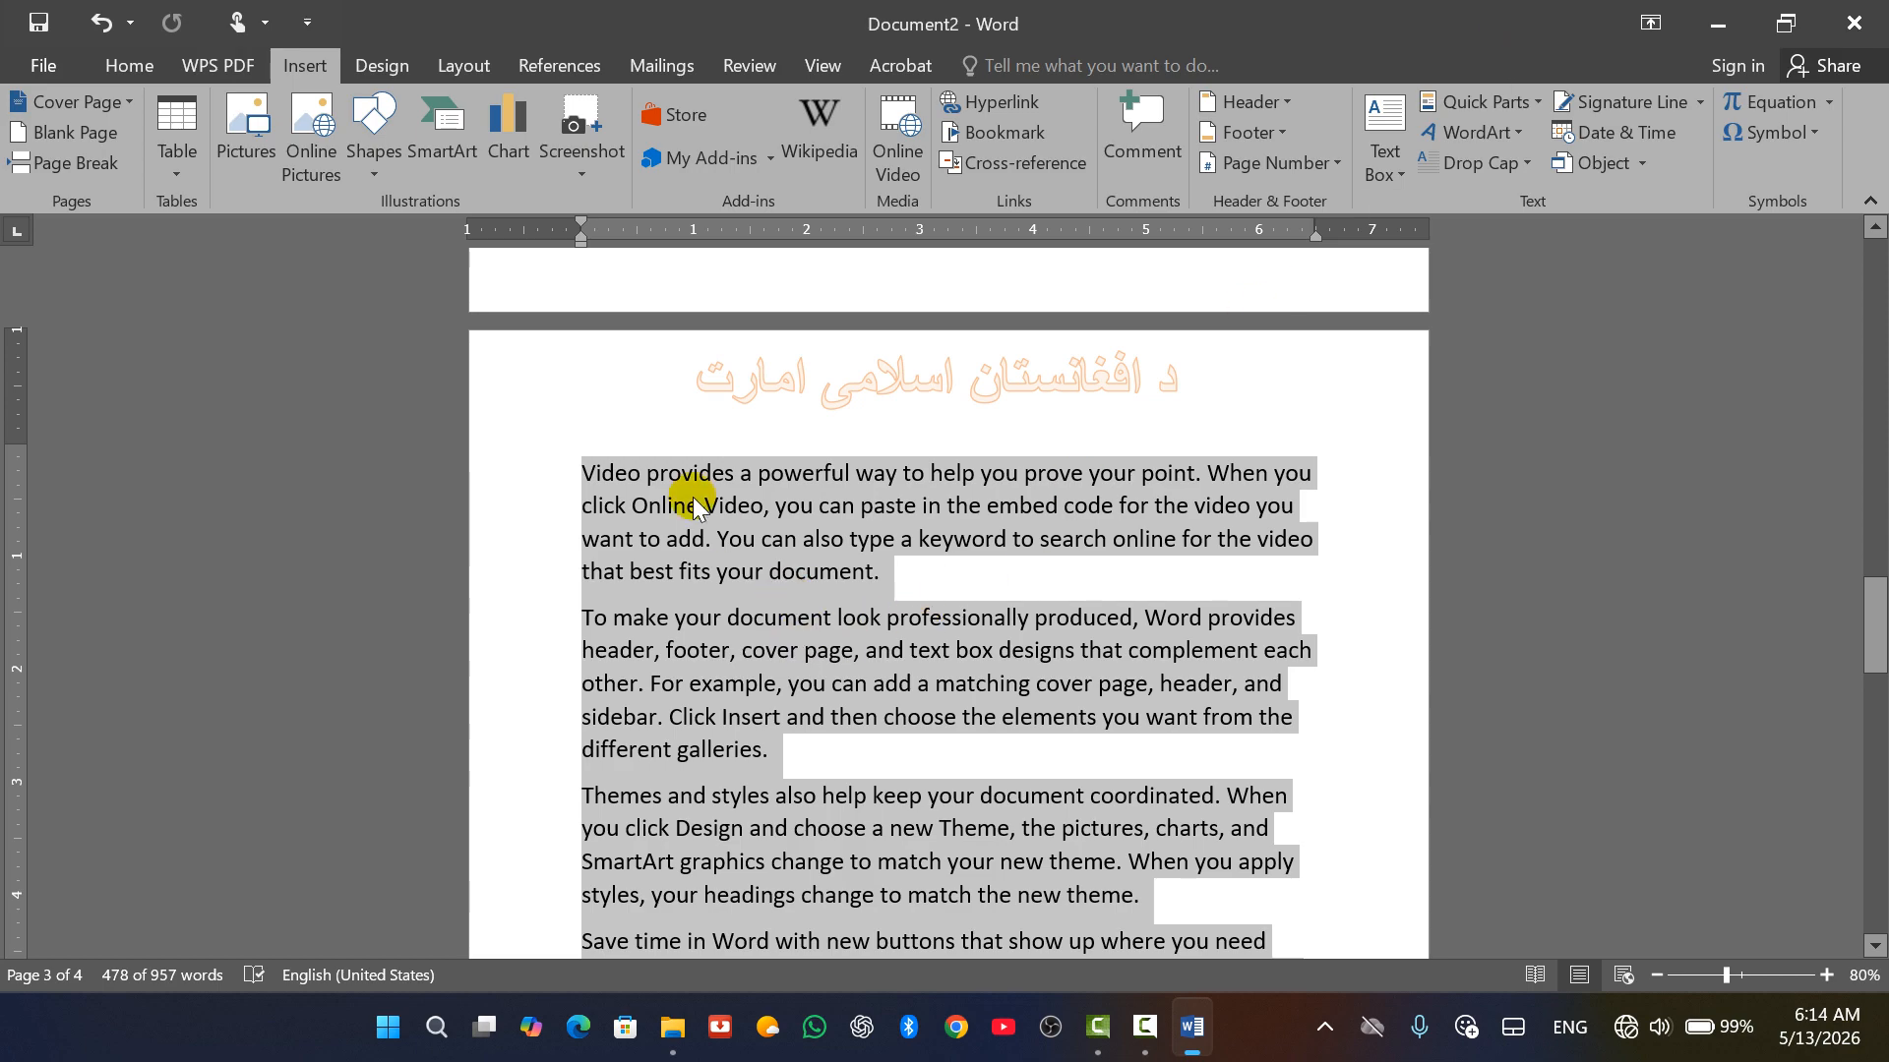
# Make the selected sample text on the third and fourth pages bold.
pyautogui.hotkey('ctrl', 'b')
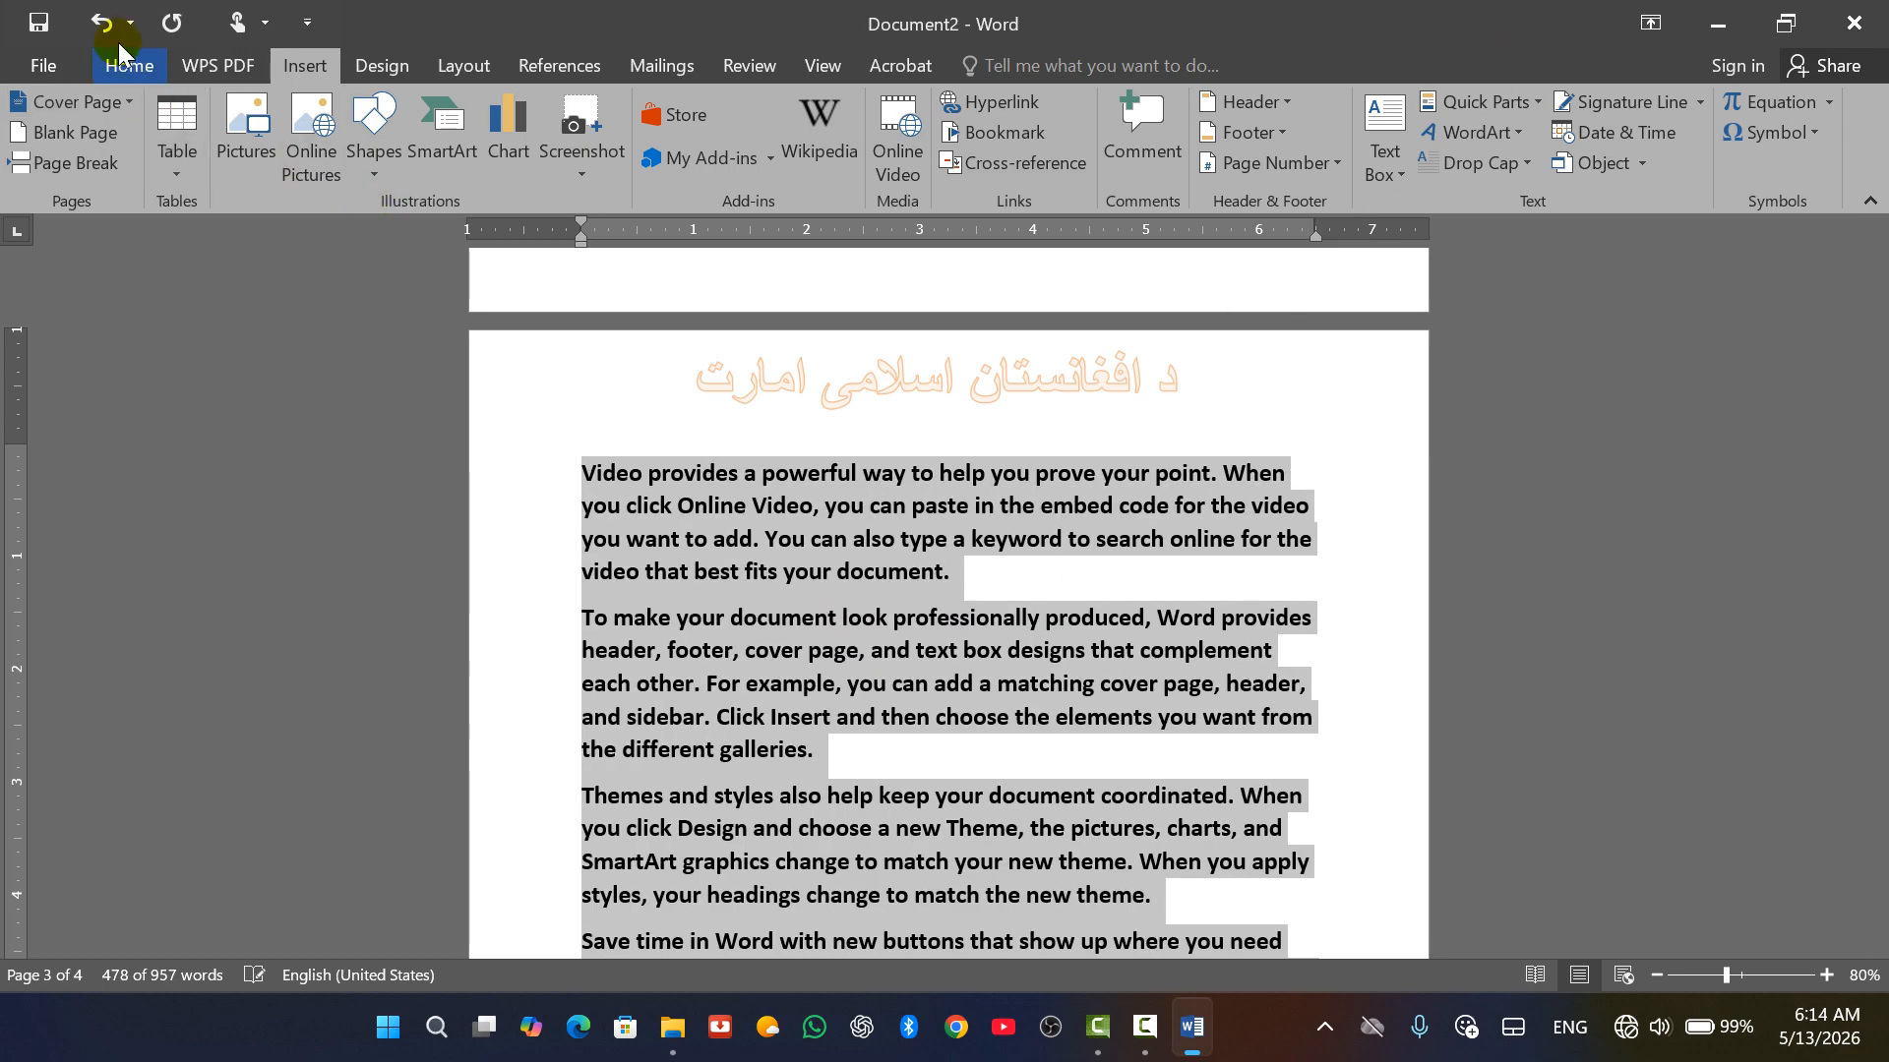
# Set the font colour of the selected sample text to green and make it italic.
pyautogui.click(157, 69)
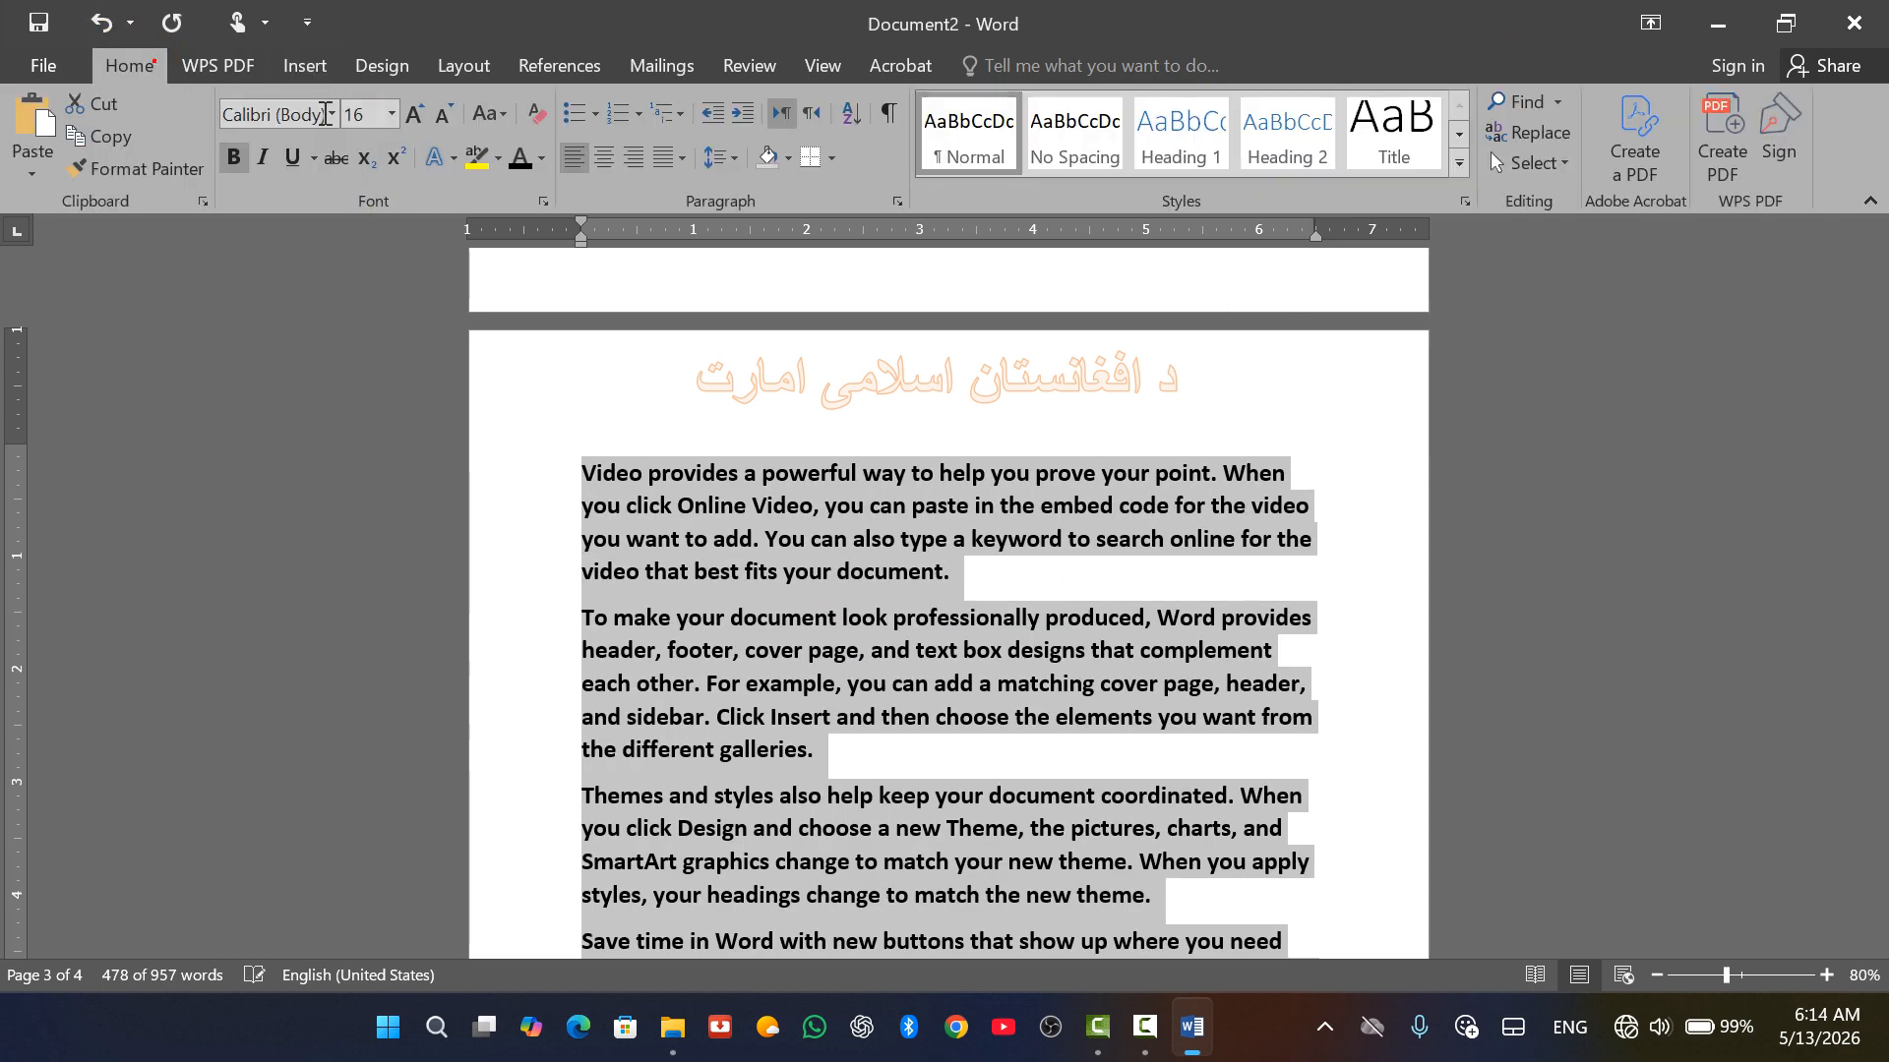
pyautogui.click(547, 160)
pyautogui.click(631, 404)
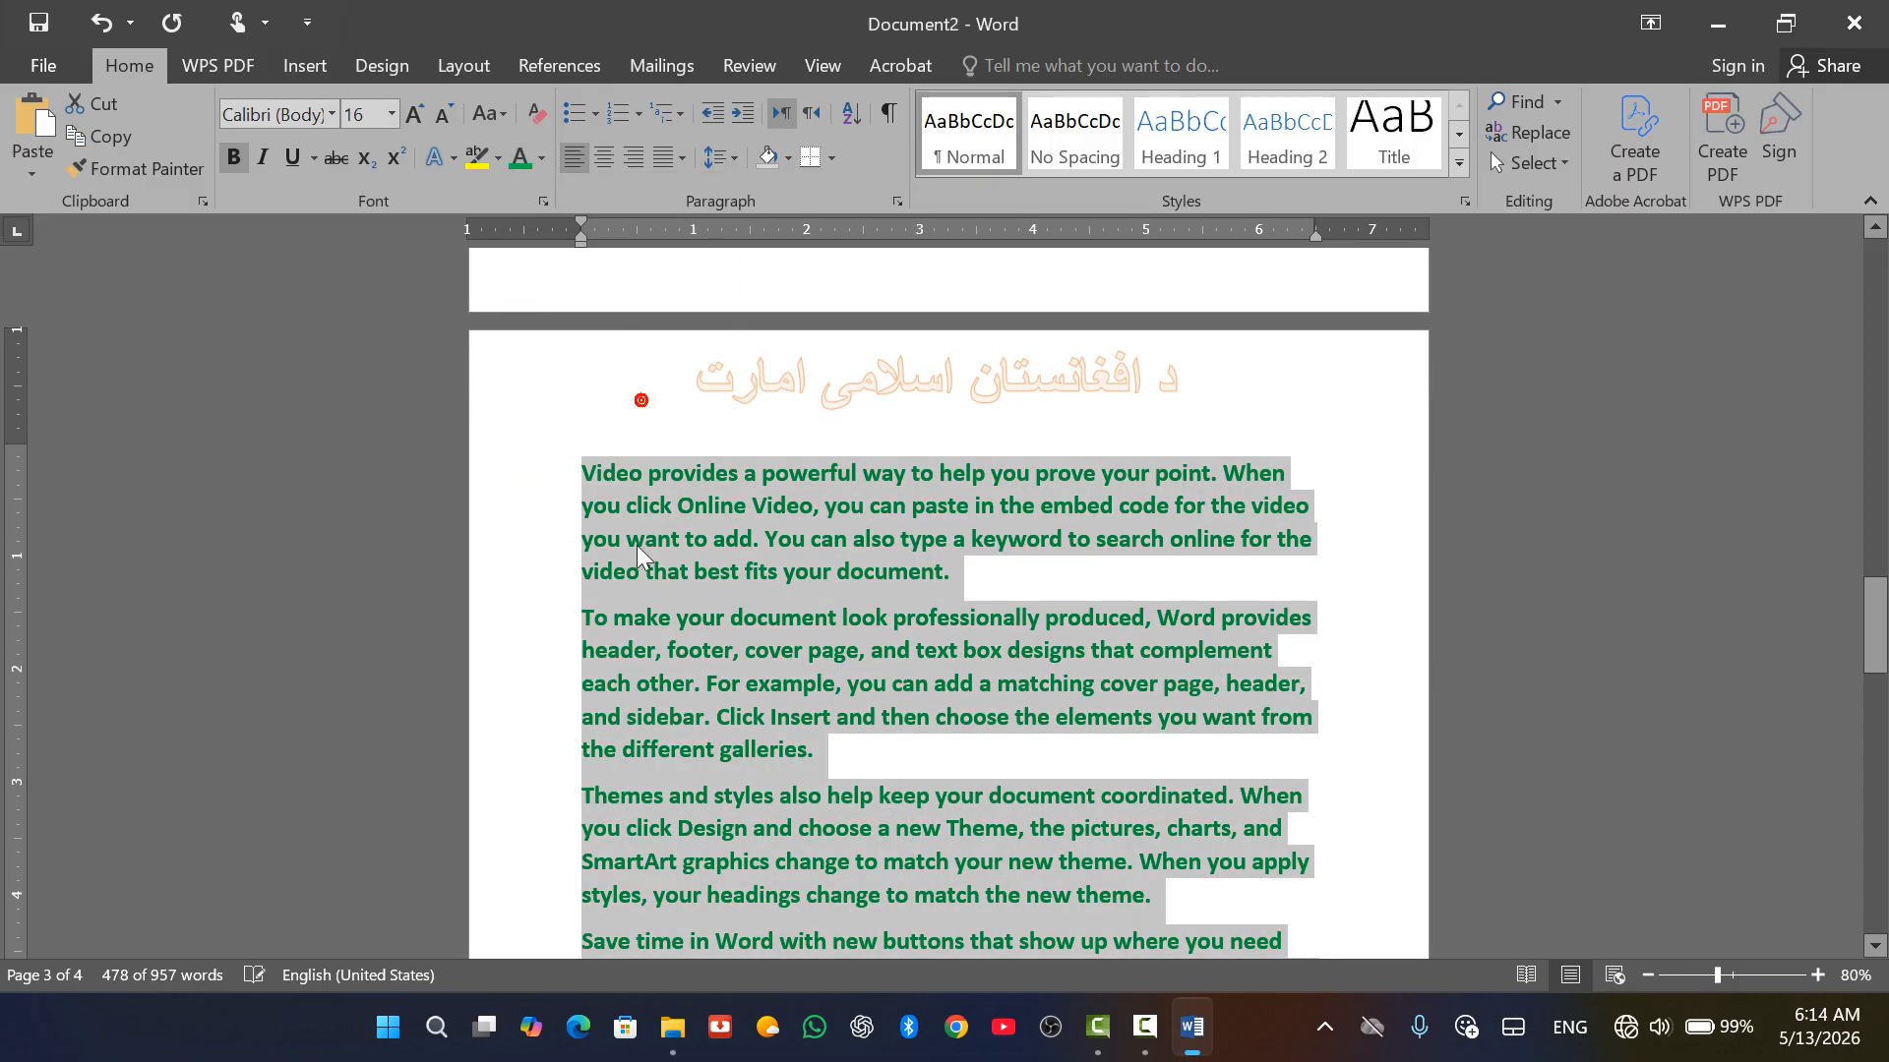
pyautogui.click(262, 158)
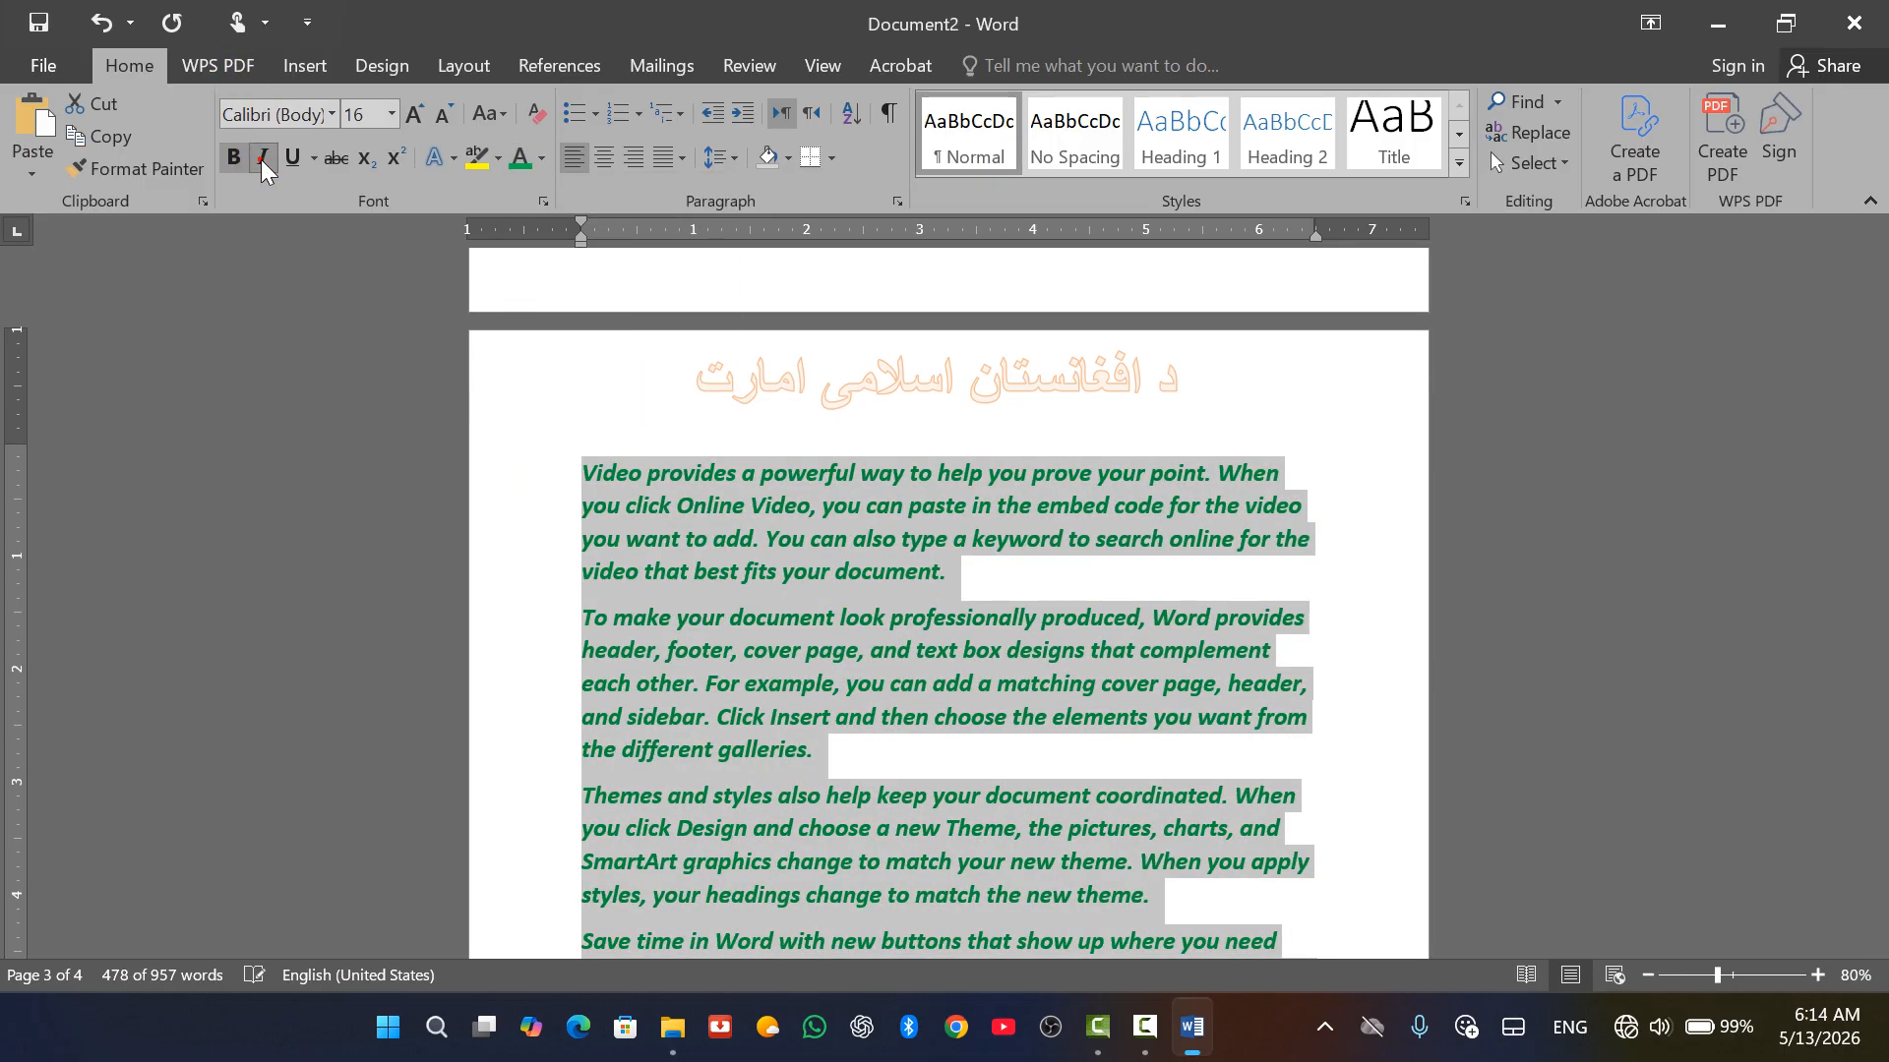
# In the AutoCorrect options under Proofing, enter aq as the text to replace with the selected formatted text, and accept the options.
pyautogui.click(38, 65)
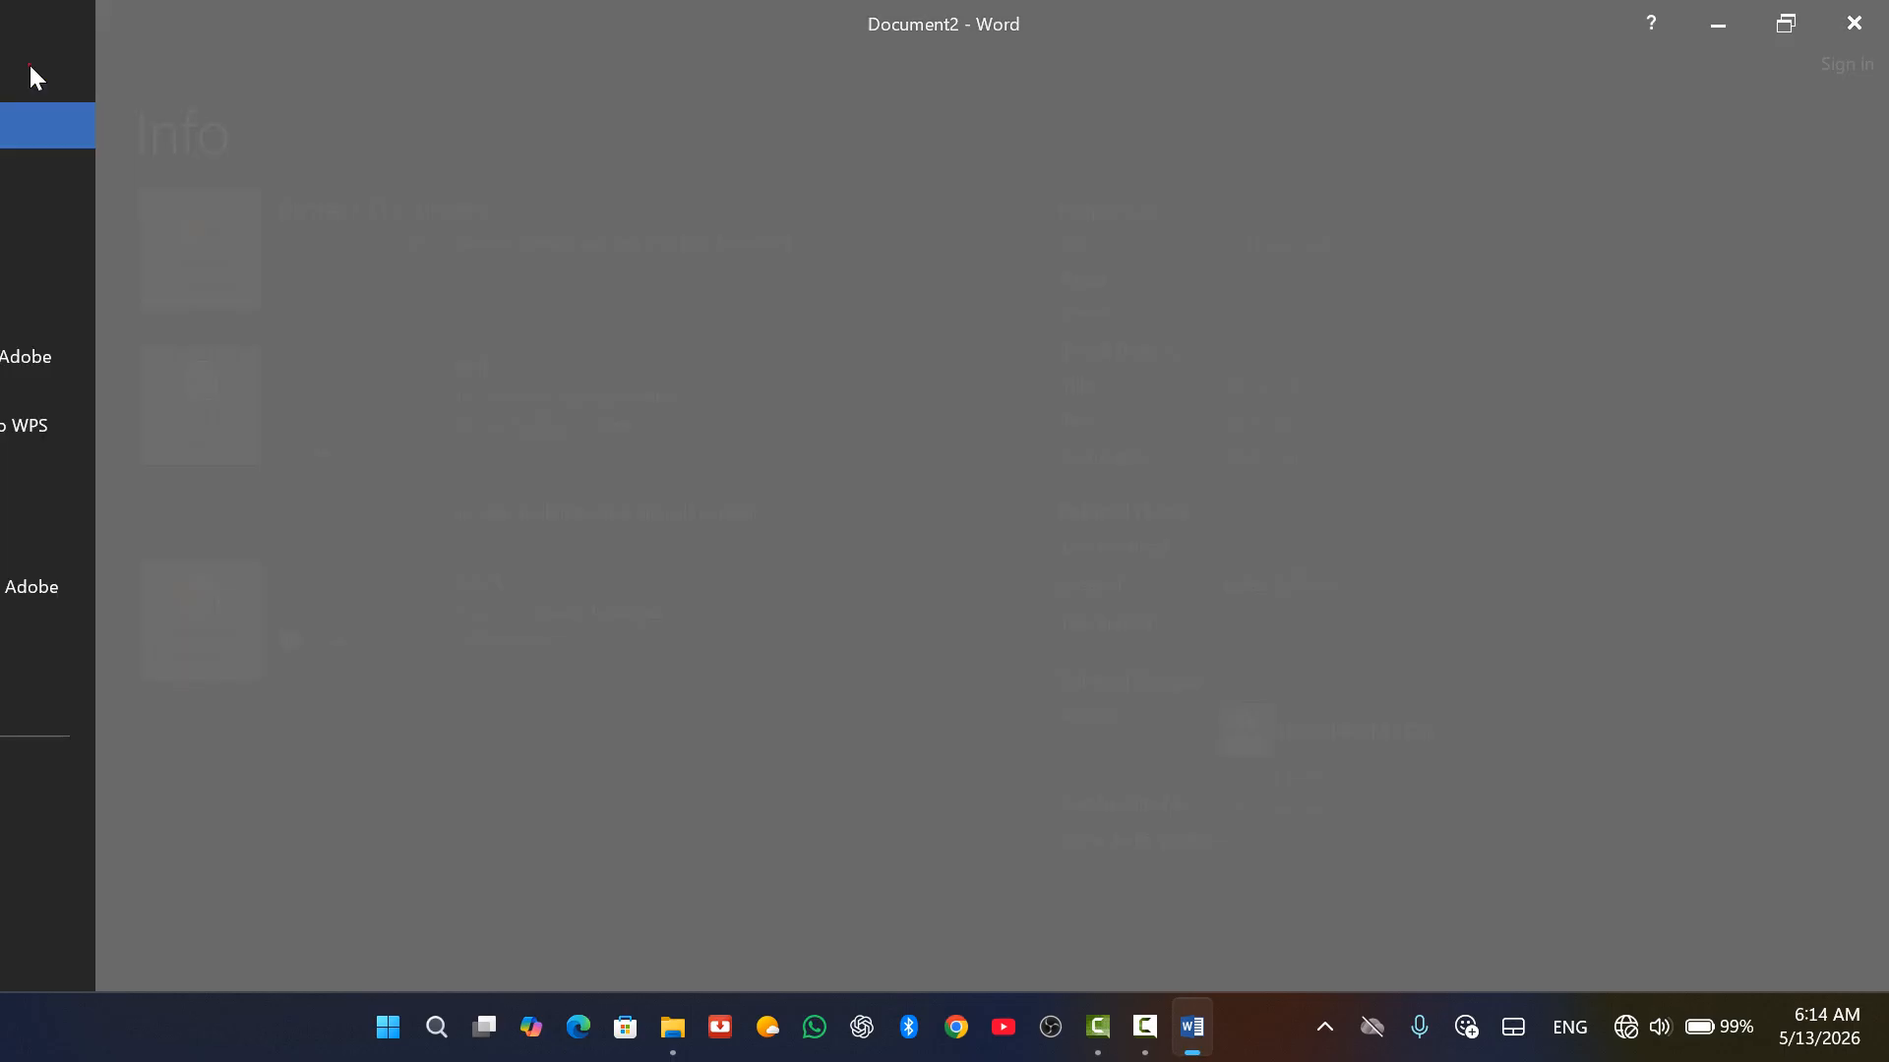
pyautogui.click(44, 821)
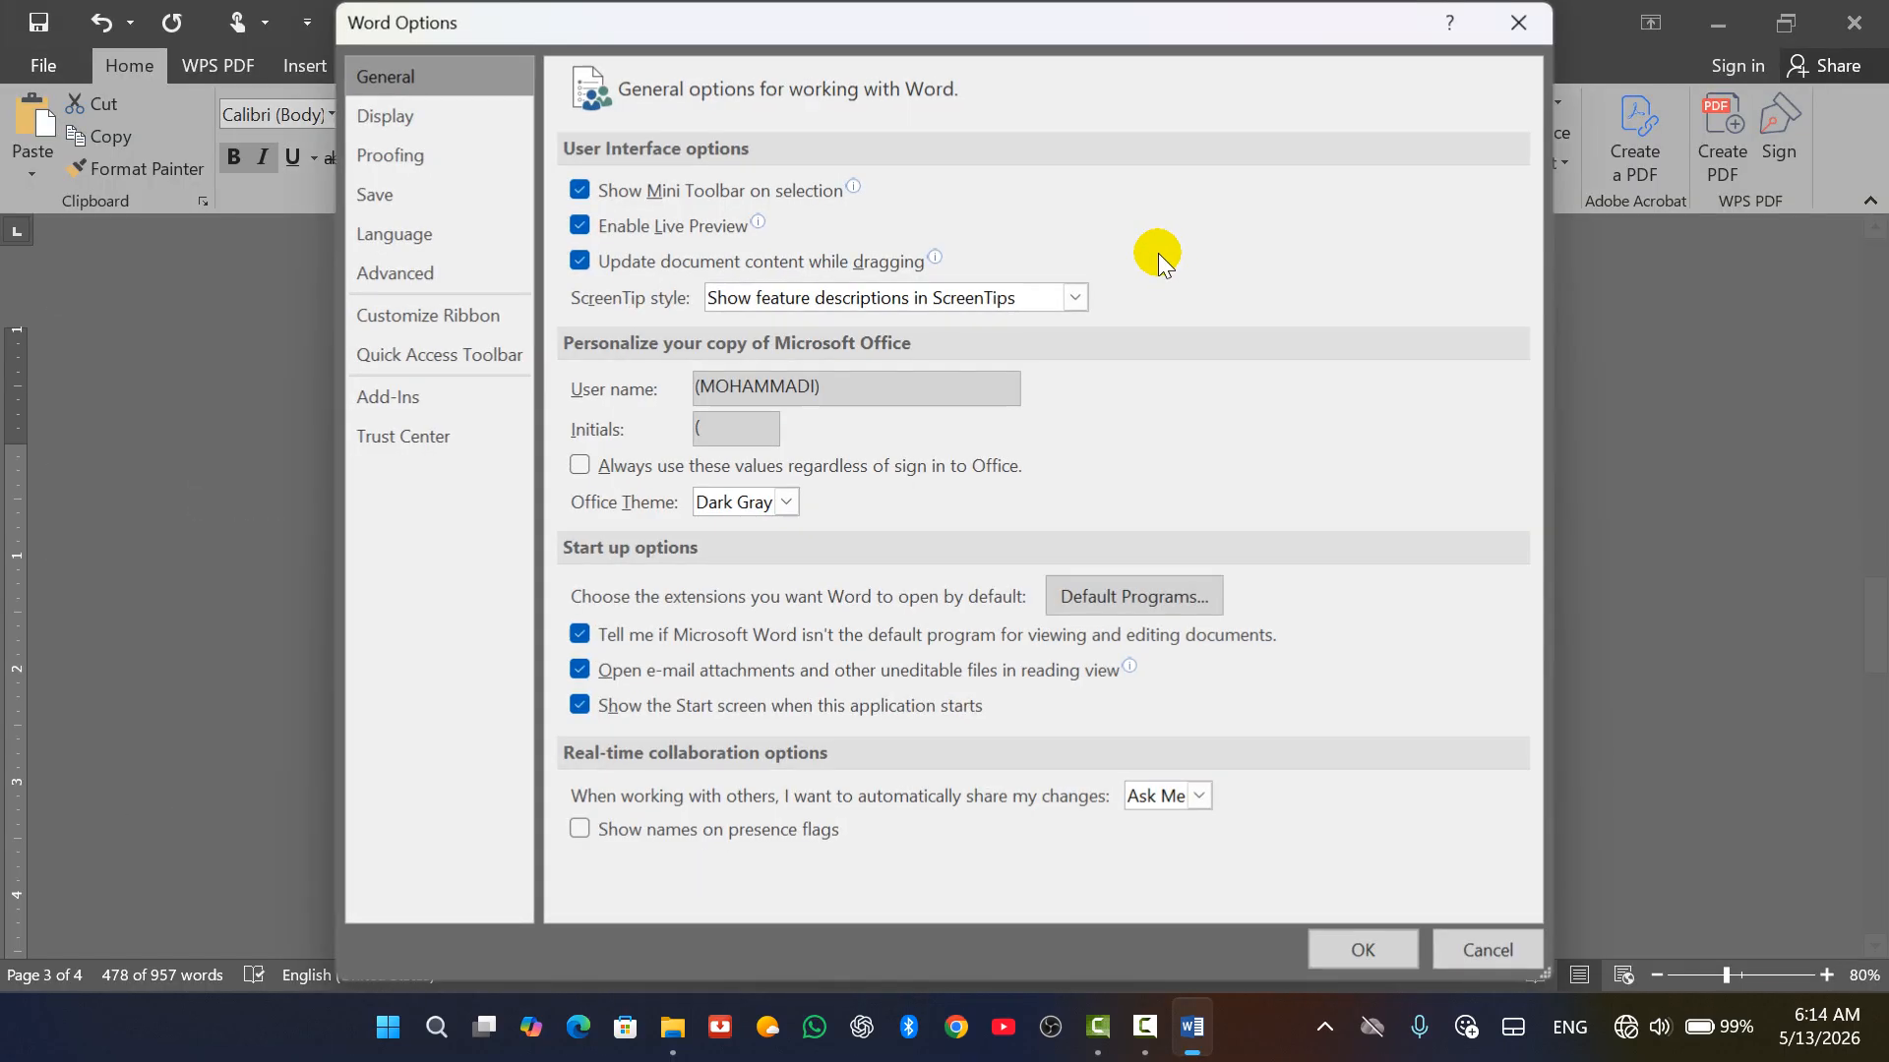
pyautogui.click(383, 156)
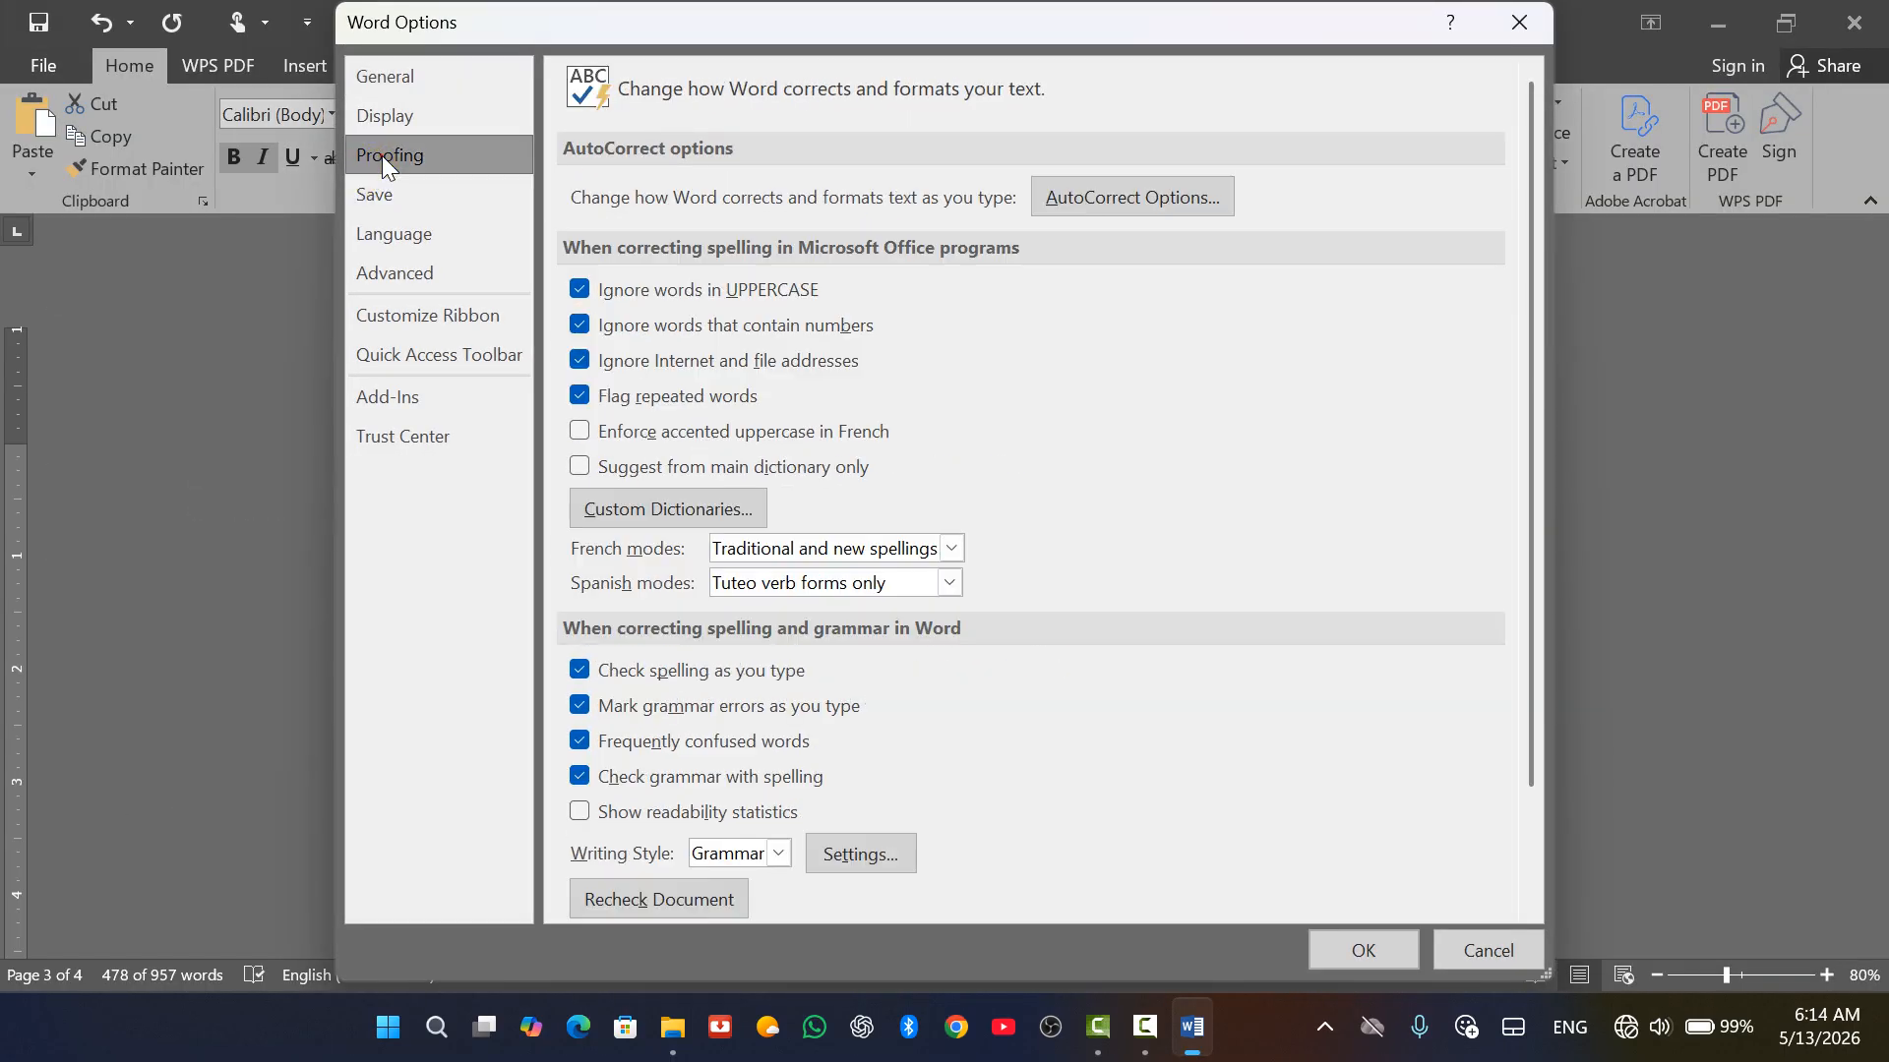
pyautogui.click(1133, 195)
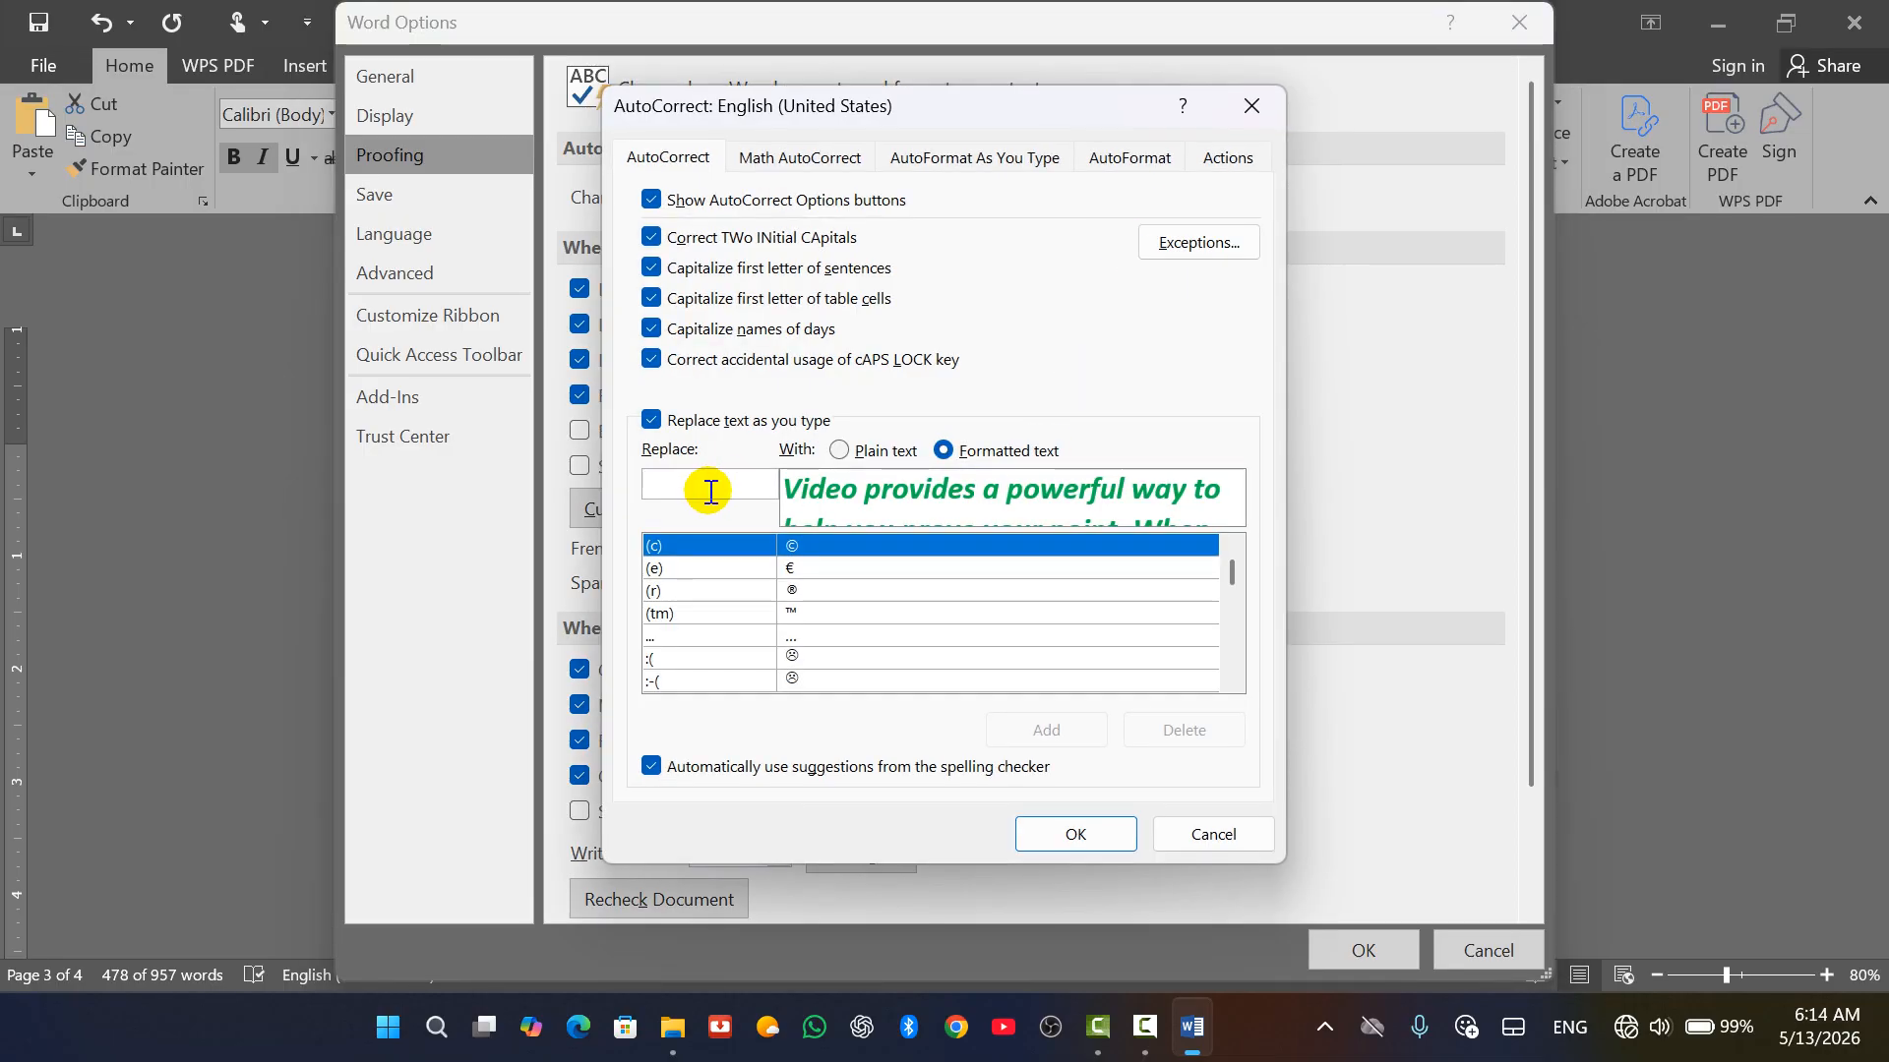
pyautogui.write('aq')
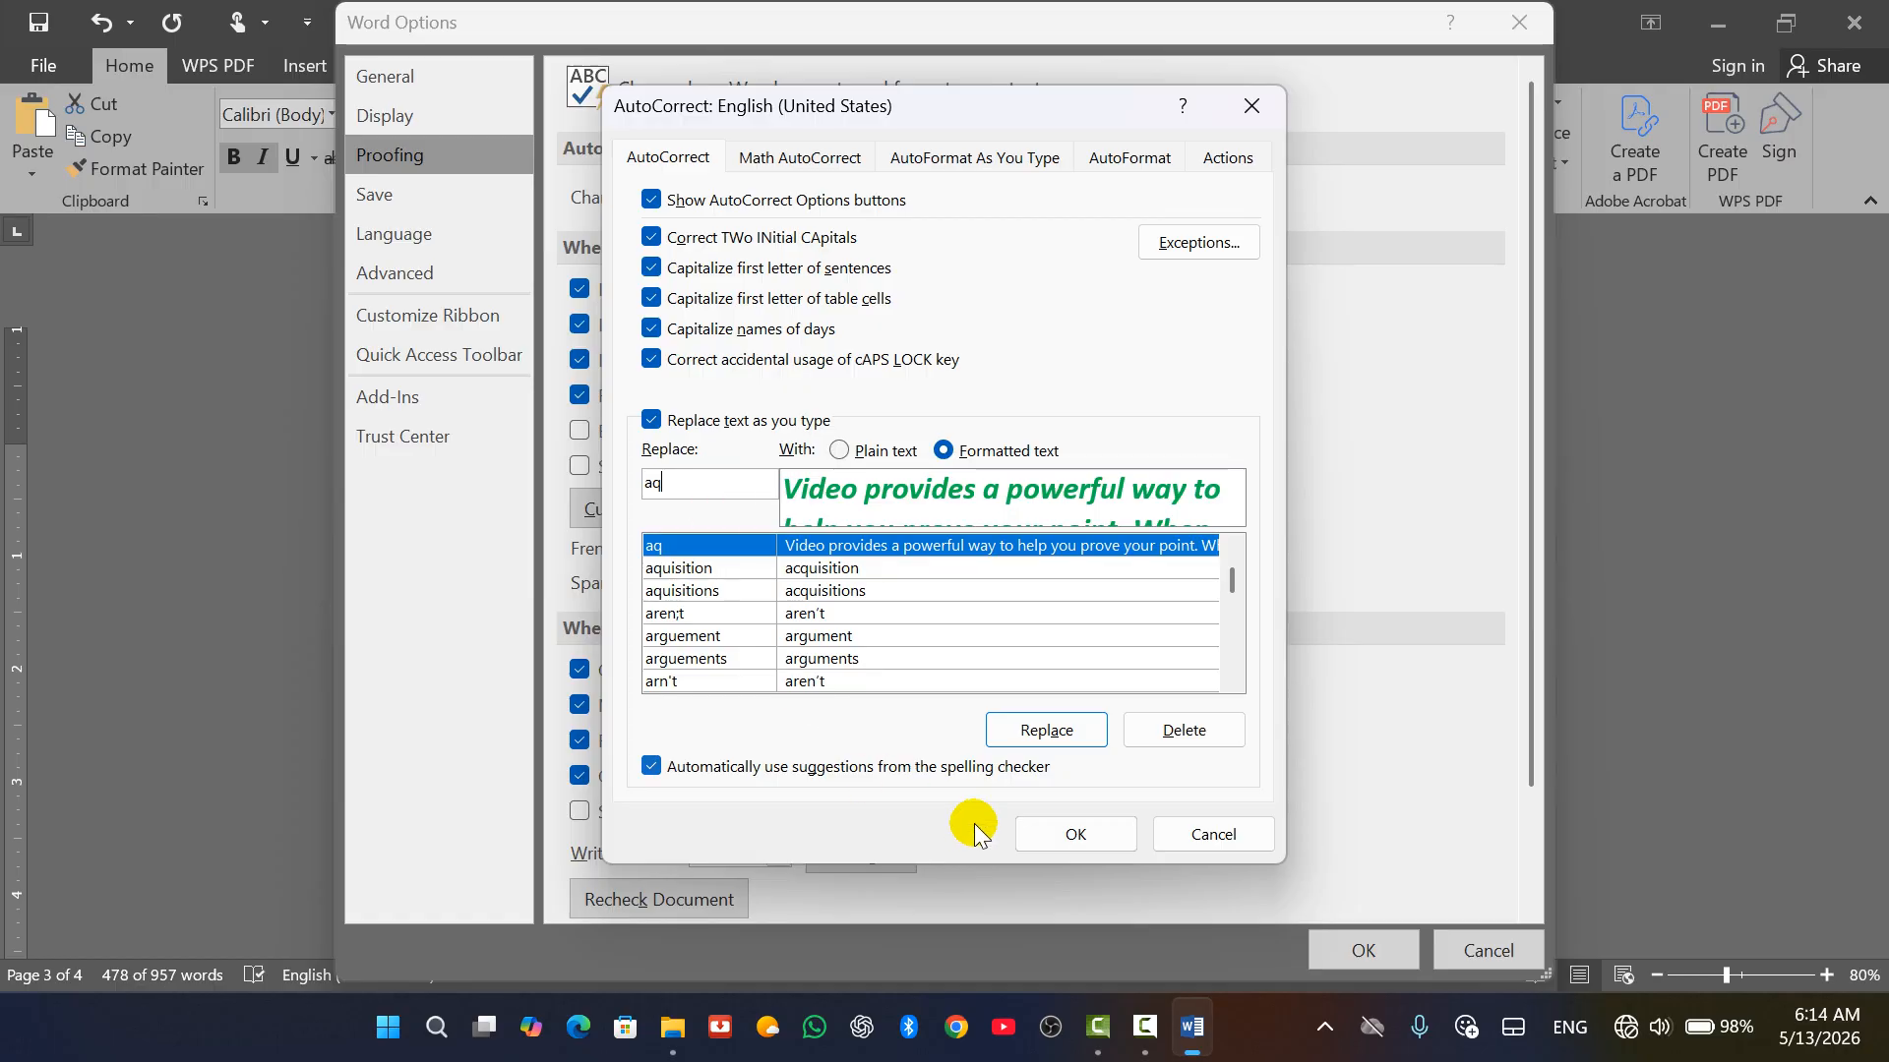
pyautogui.click(1082, 827)
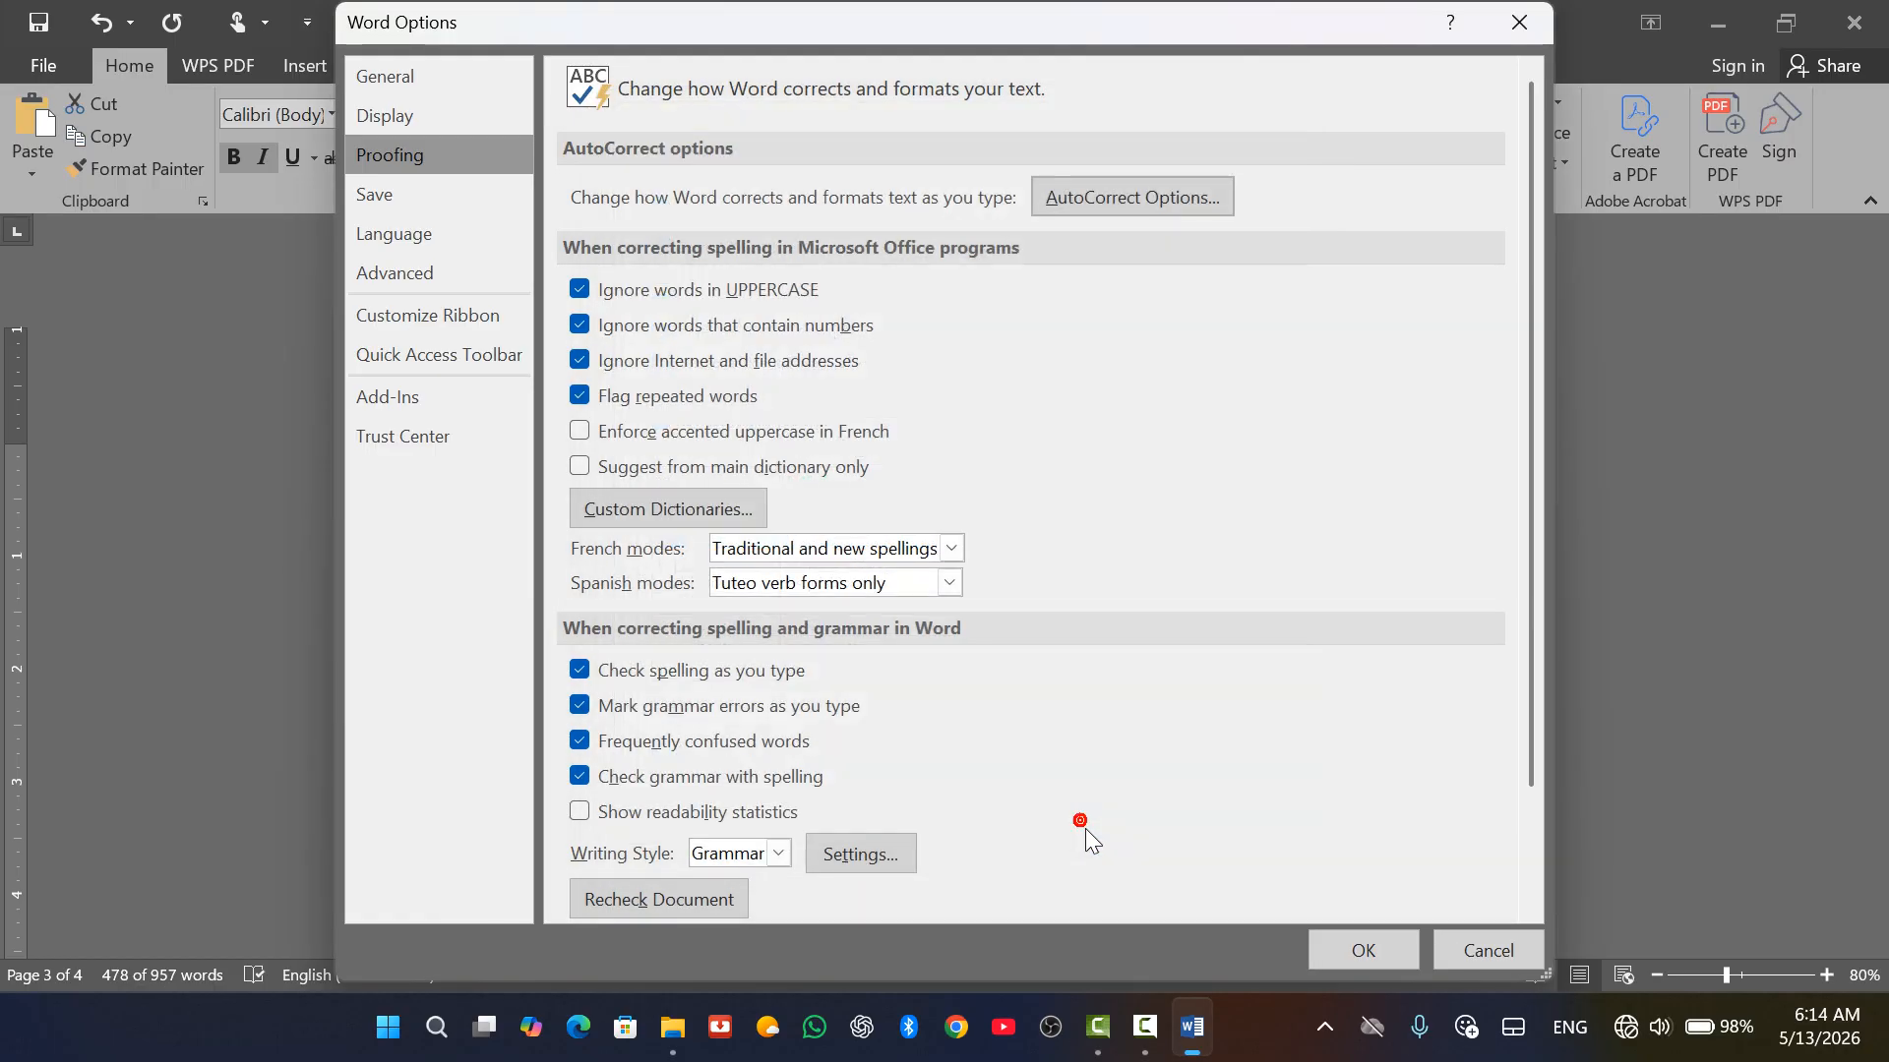
pyautogui.click(1363, 950)
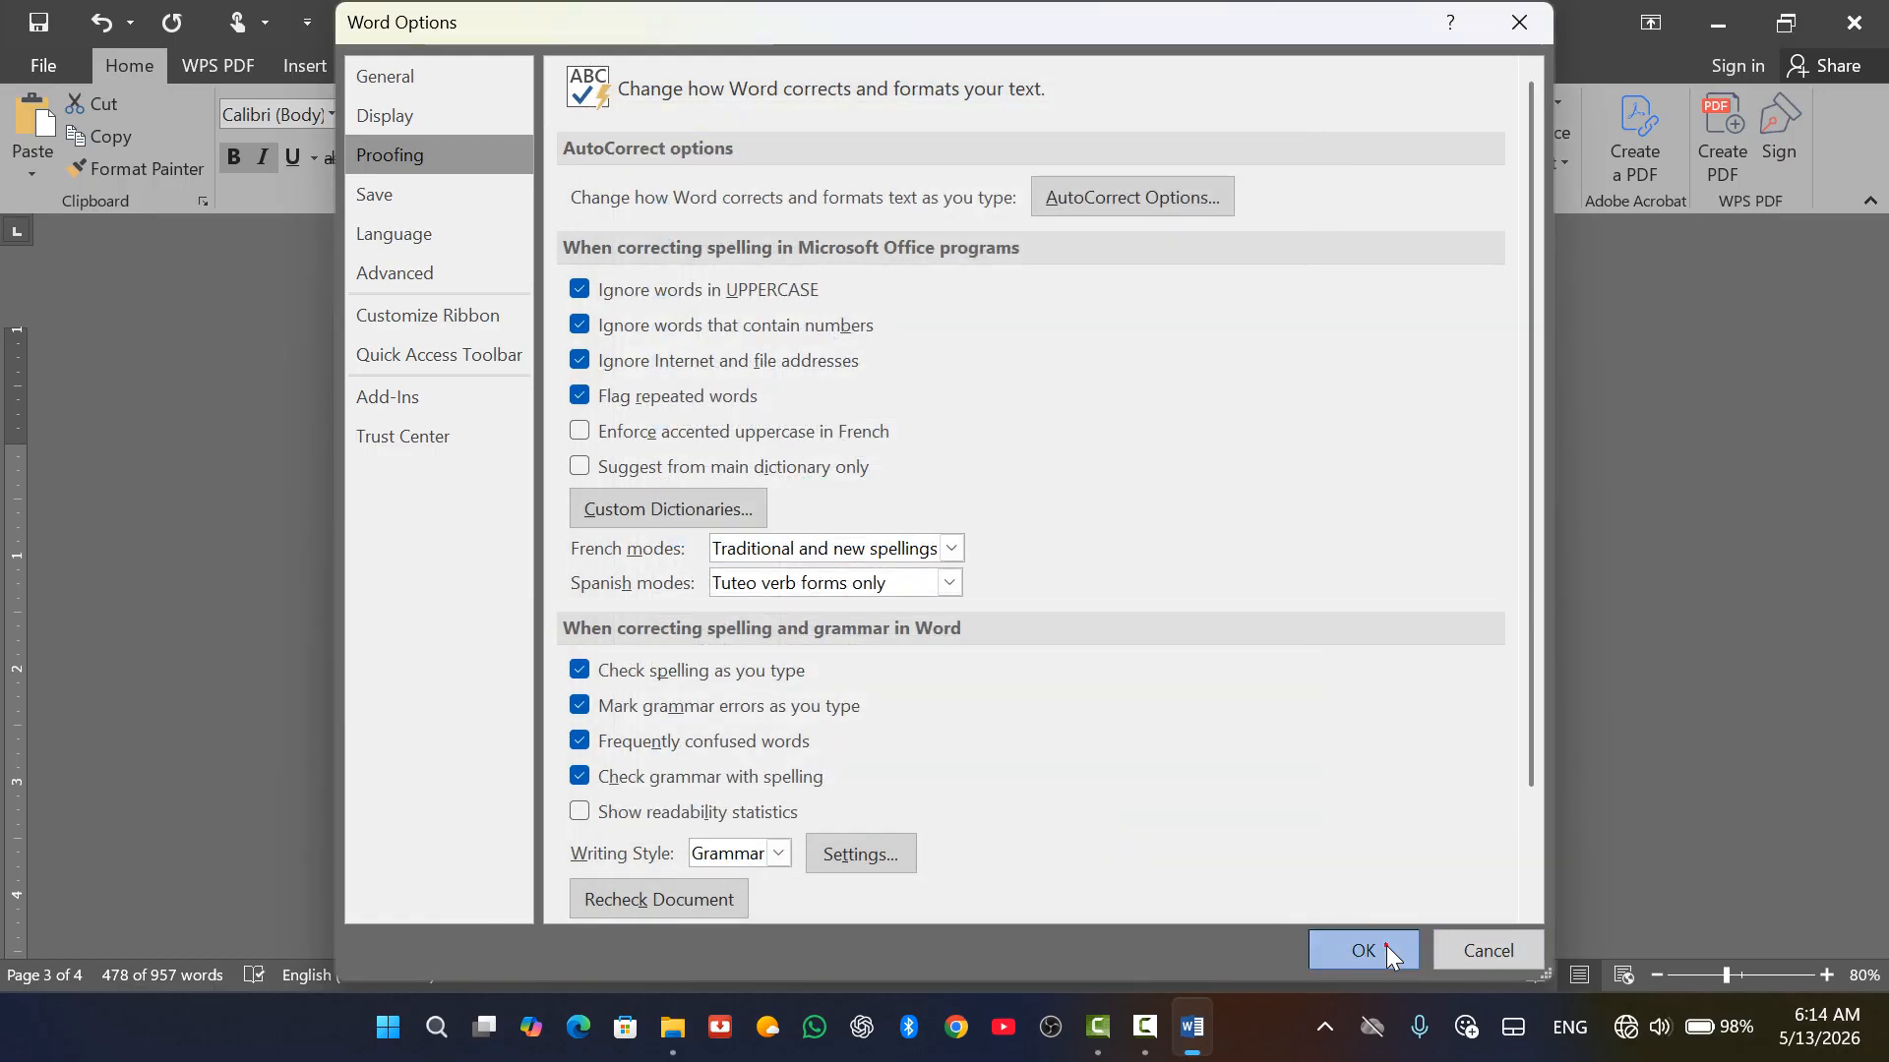
# Enter the AutoCorrect abbreviation aq on a new page after the green sample text and expand it.
pyautogui.scroll(-6, 1202, 669)
pyautogui.scroll(-10, 1202, 667)
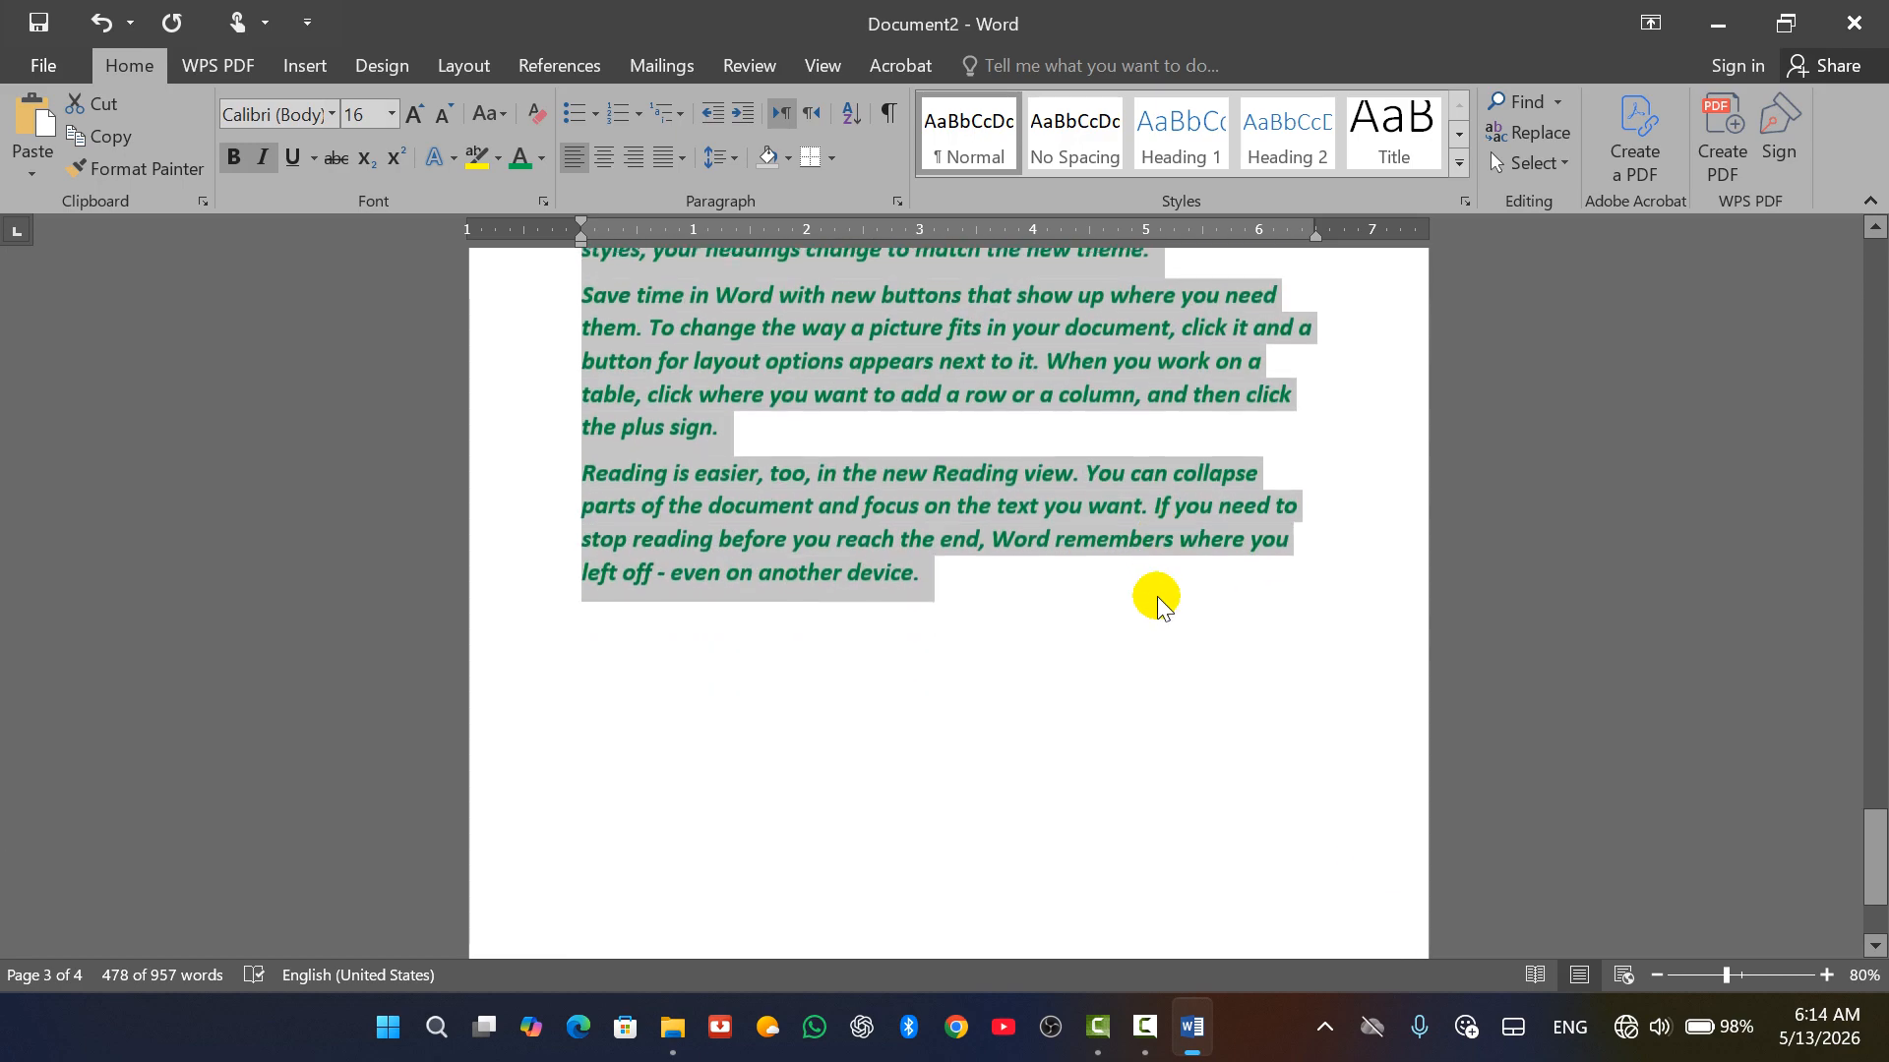
pyautogui.click(788, 532)
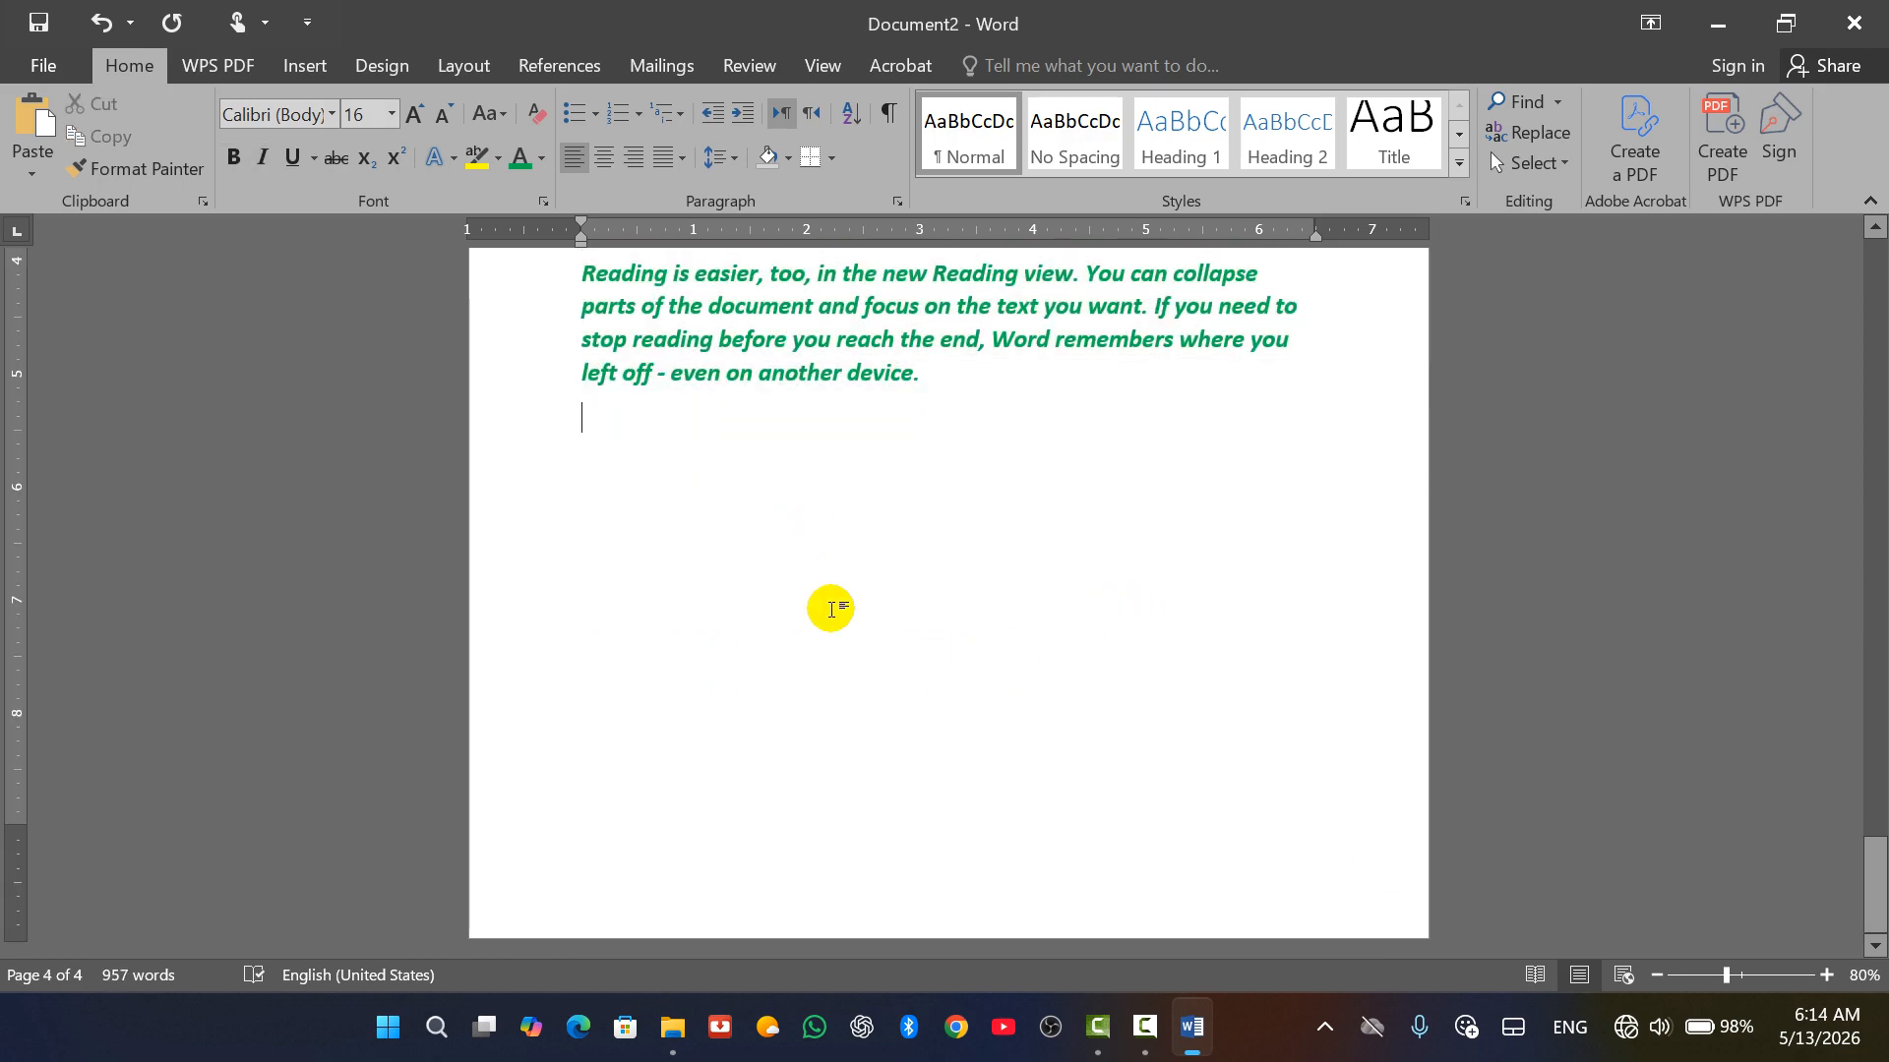
pyautogui.scroll(-2, 831, 610)
pyautogui.scroll(-3, 838, 607)
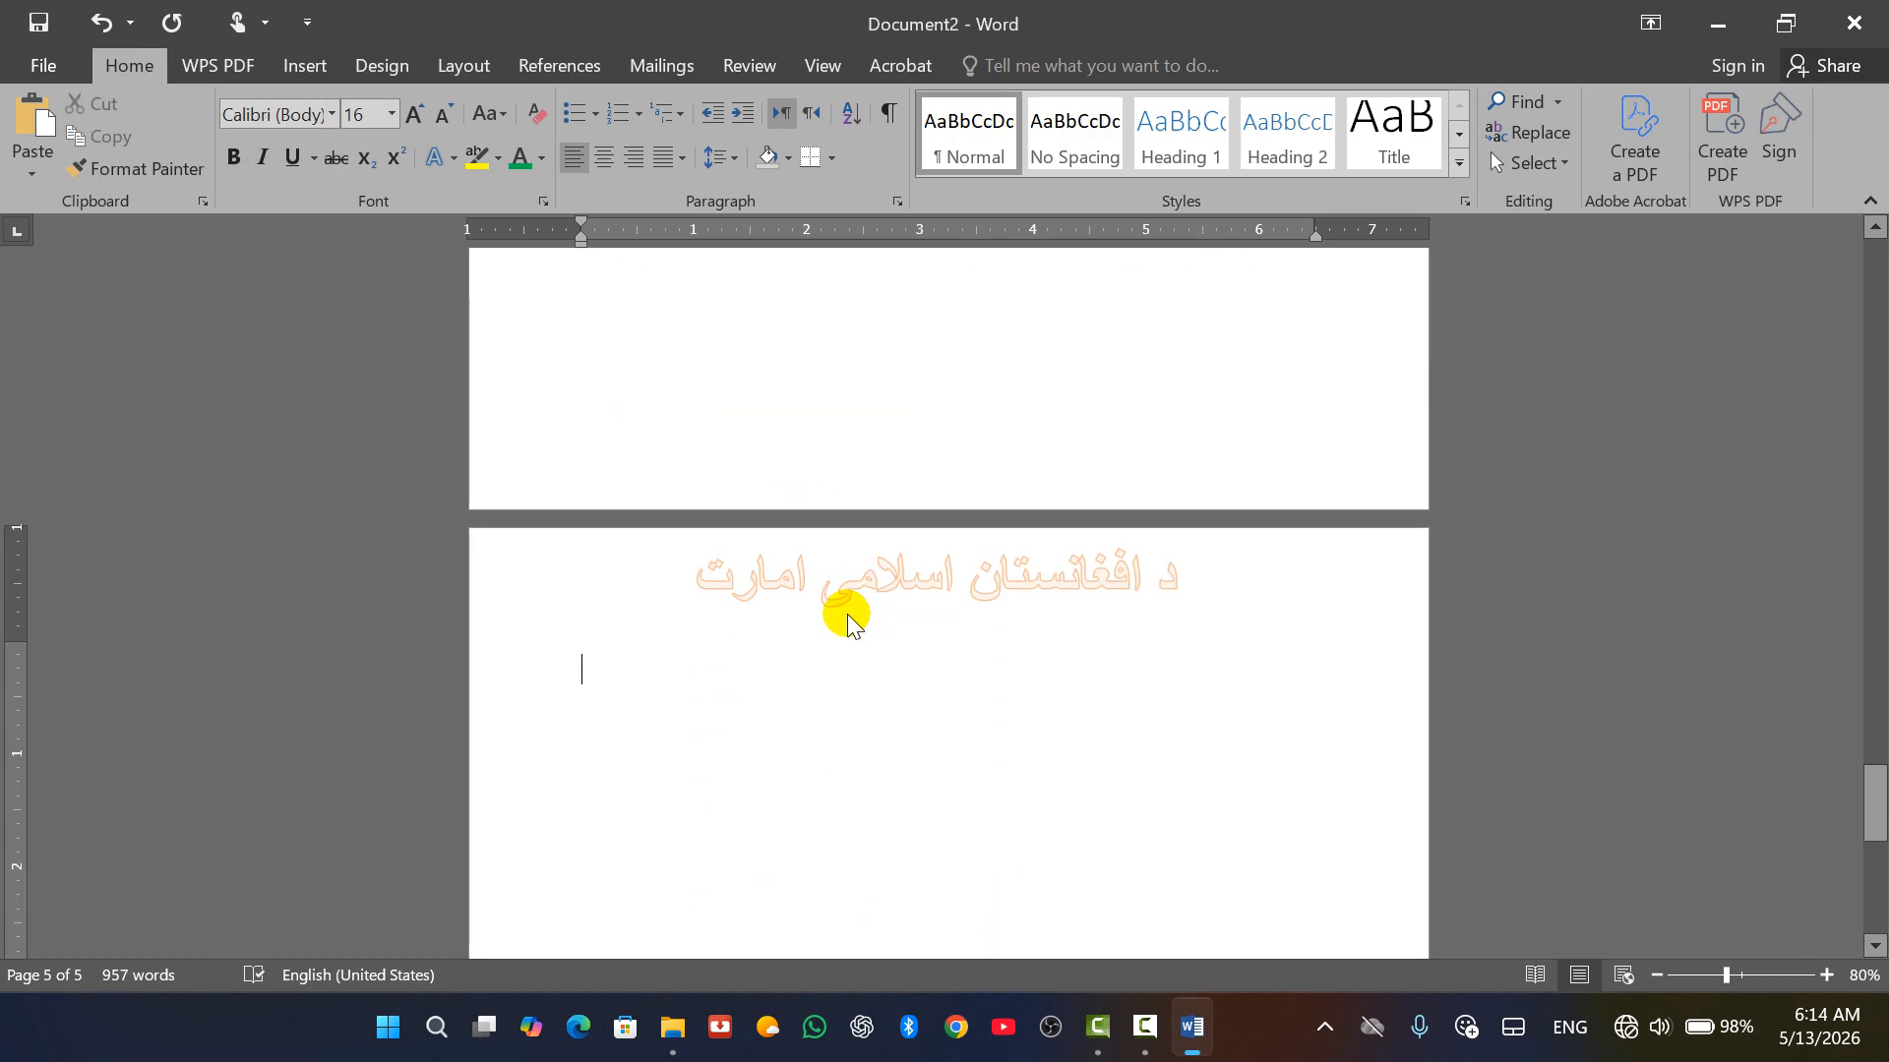
pyautogui.write('aq')
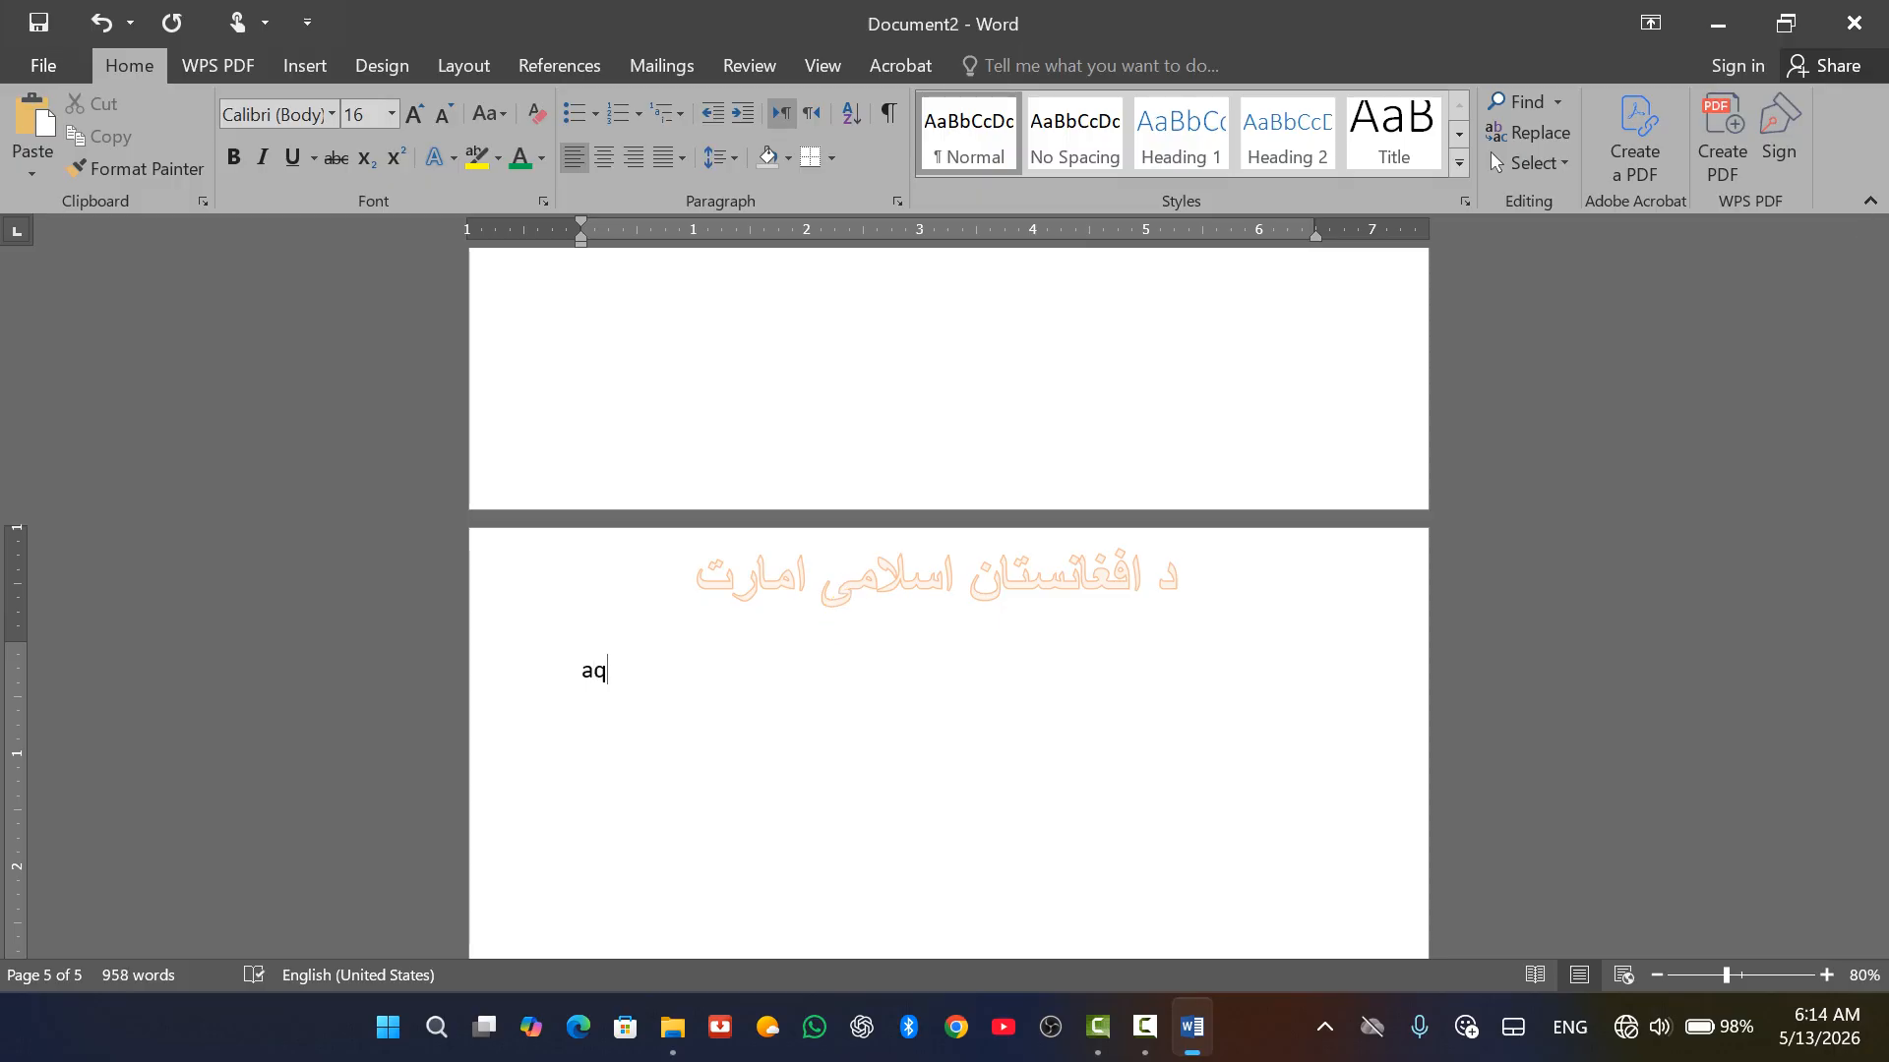
pyautogui.press('Return')
pyautogui.scroll(7, 847, 614)
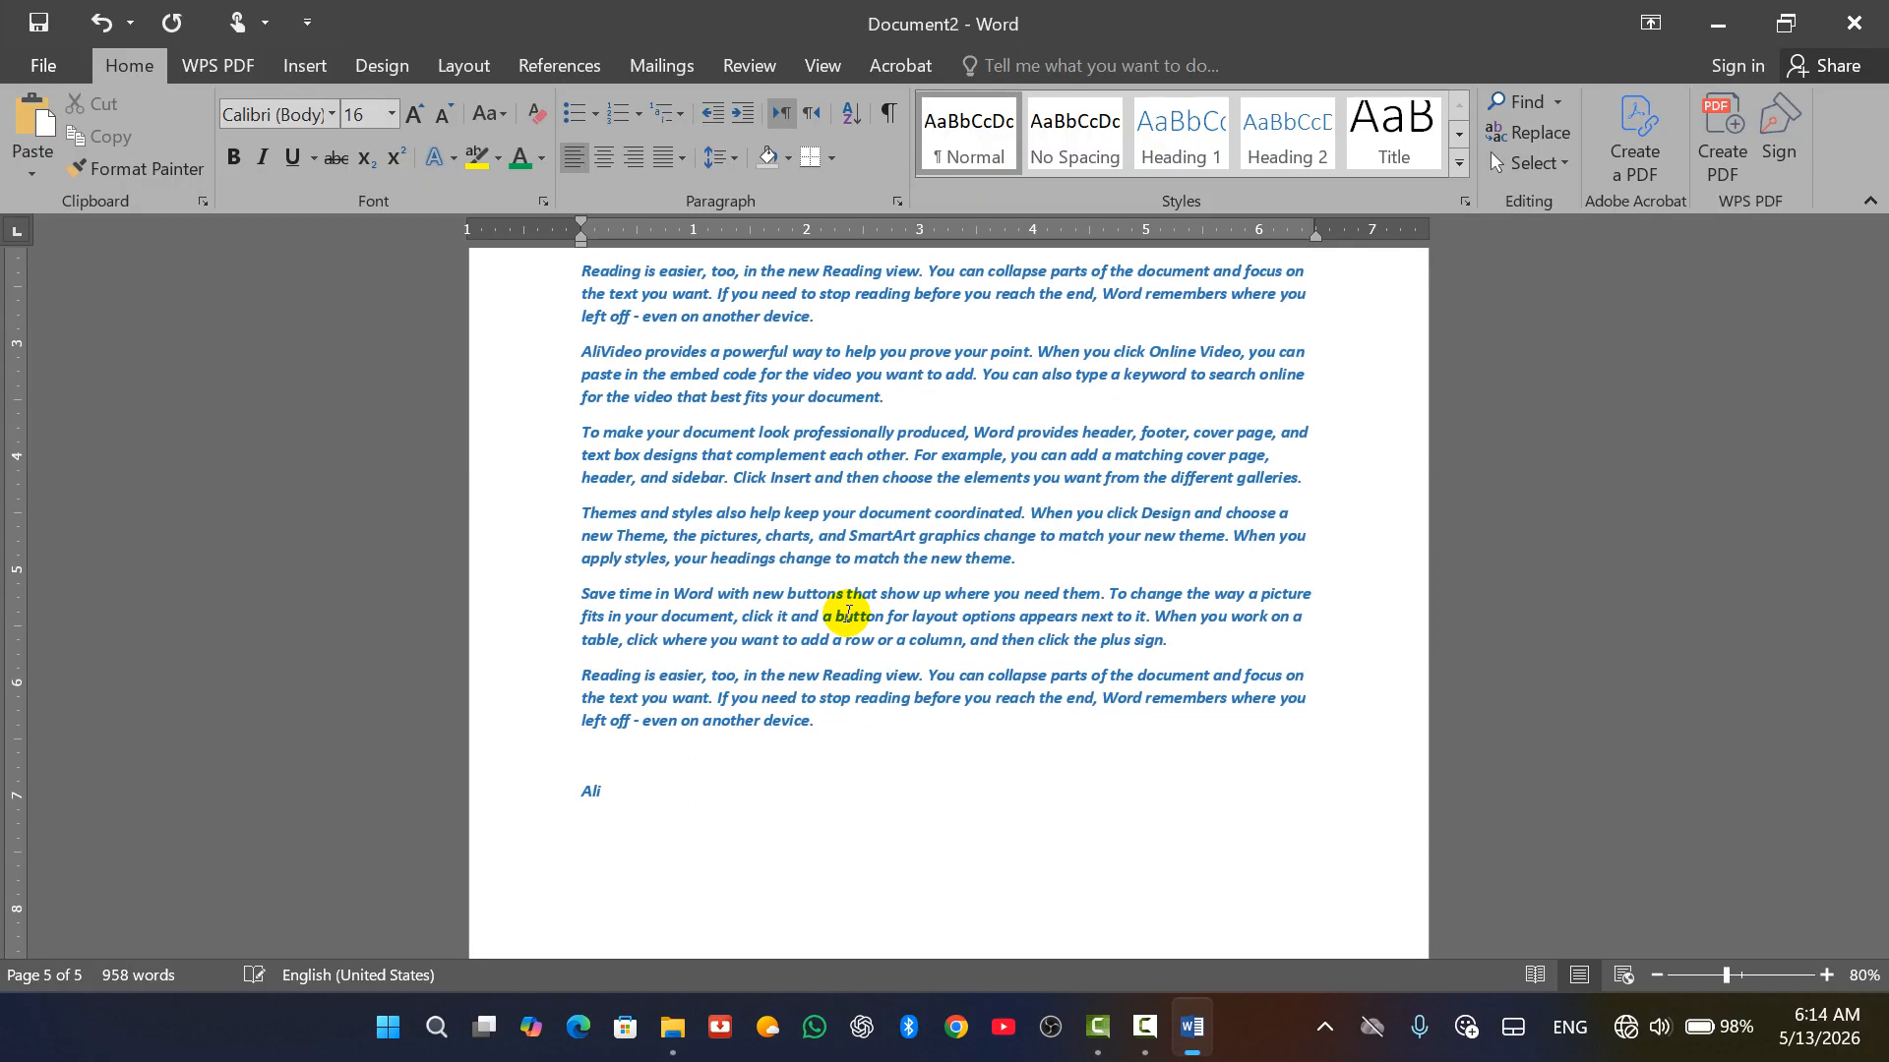
# Insert the saved AutoText entry by its name on a new line below the expanded AutoCorrect text.
pyautogui.press('Return')
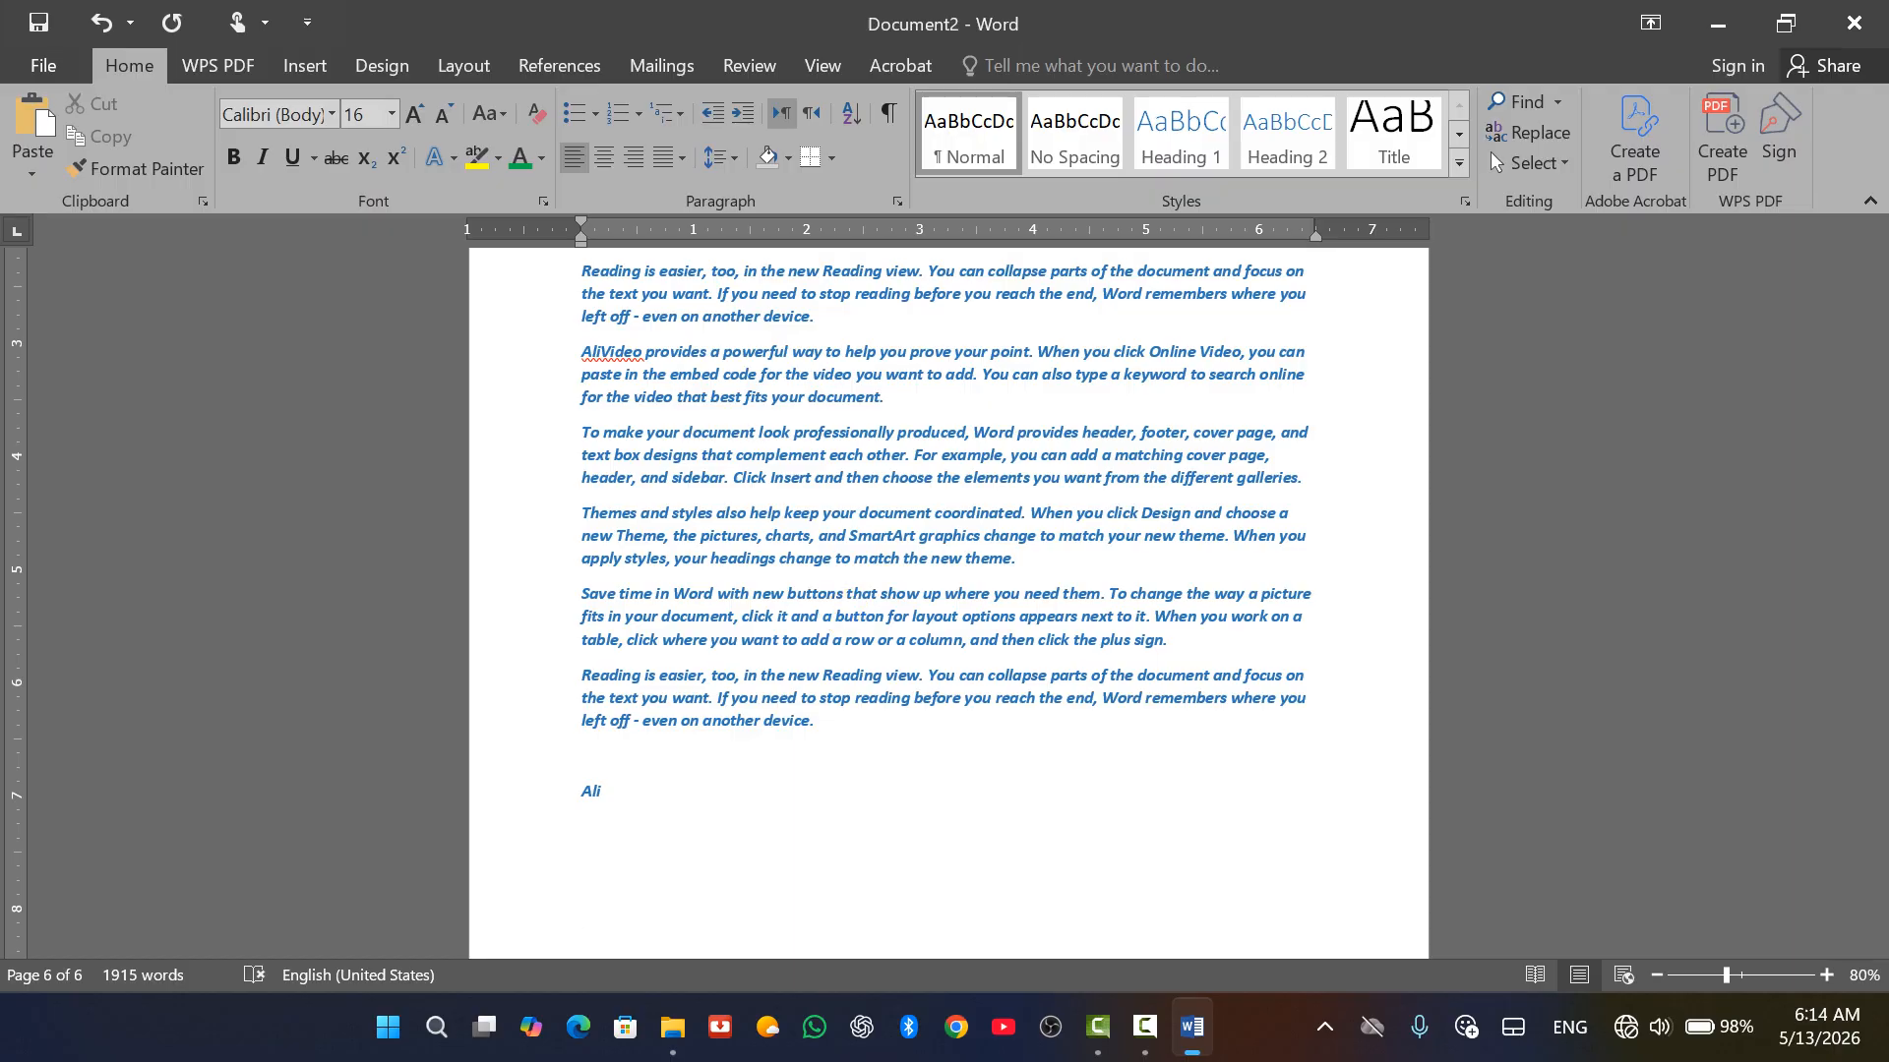
pyautogui.write('ahmas')
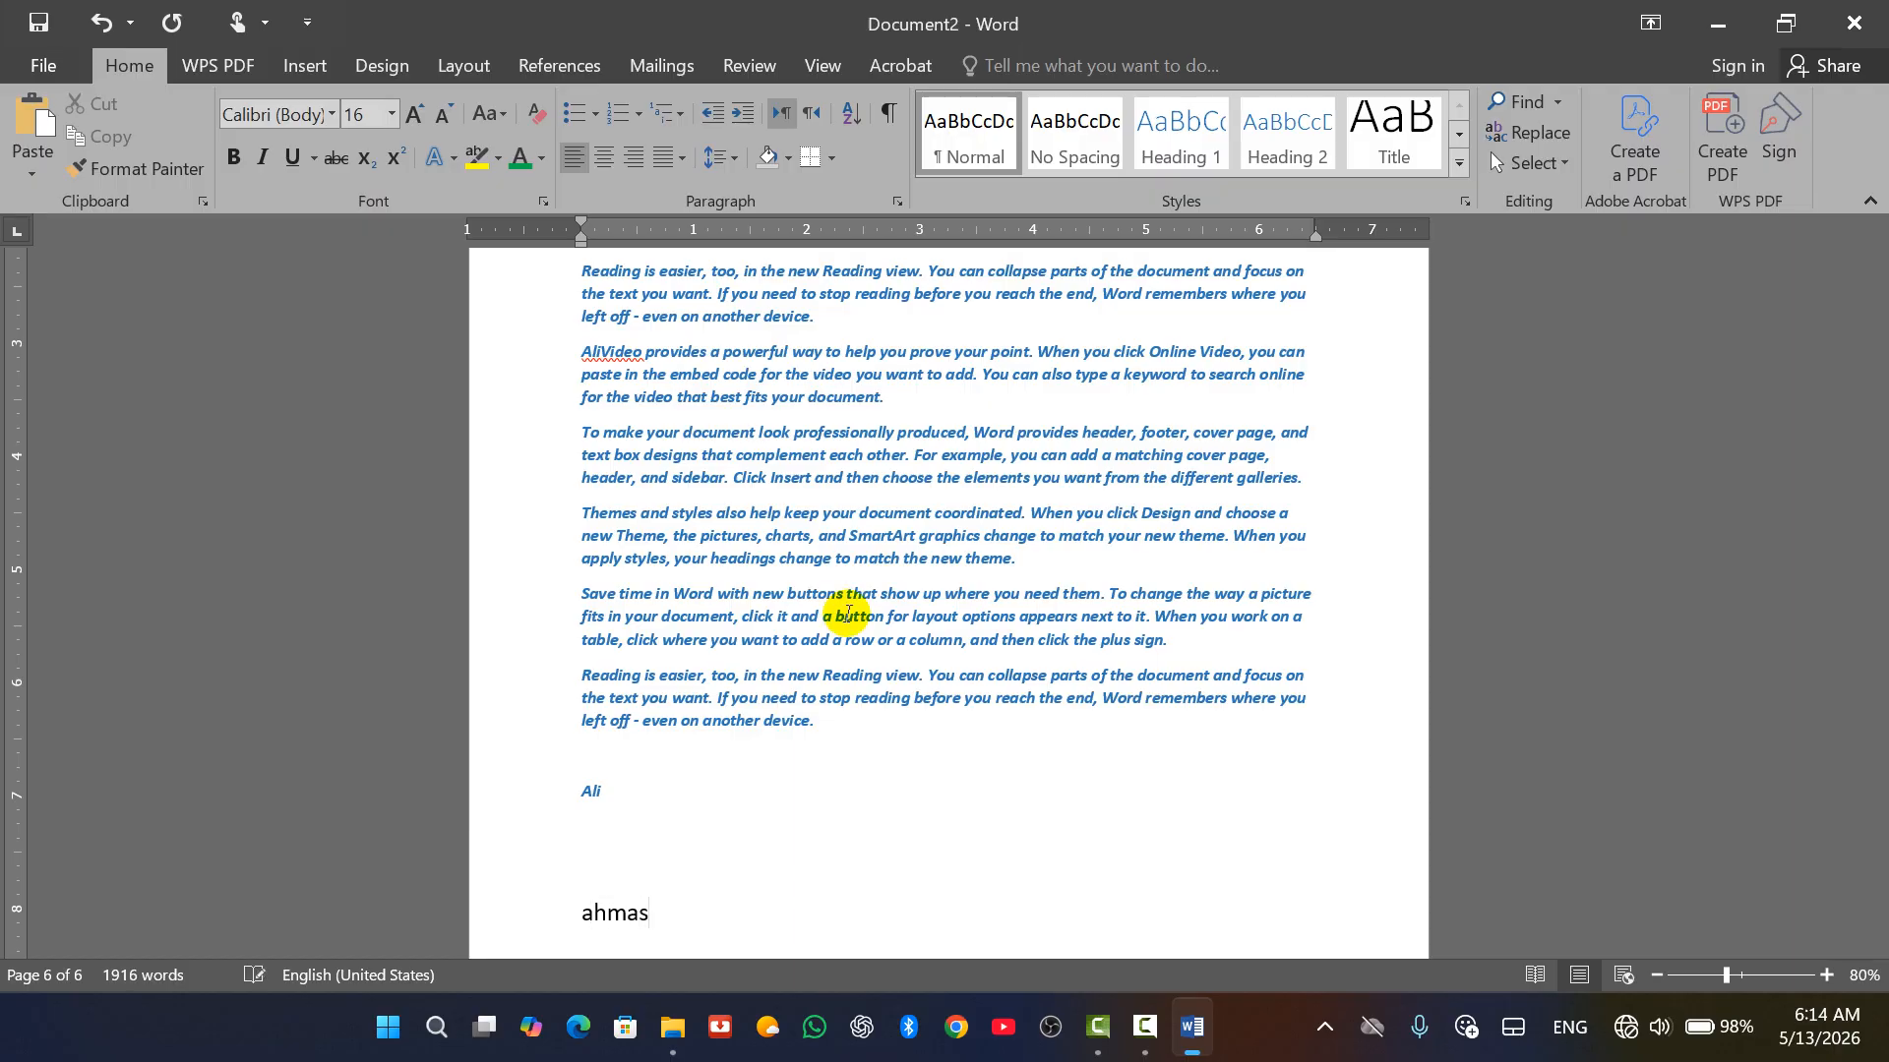
pyautogui.write('d')
pyautogui.press('Return')
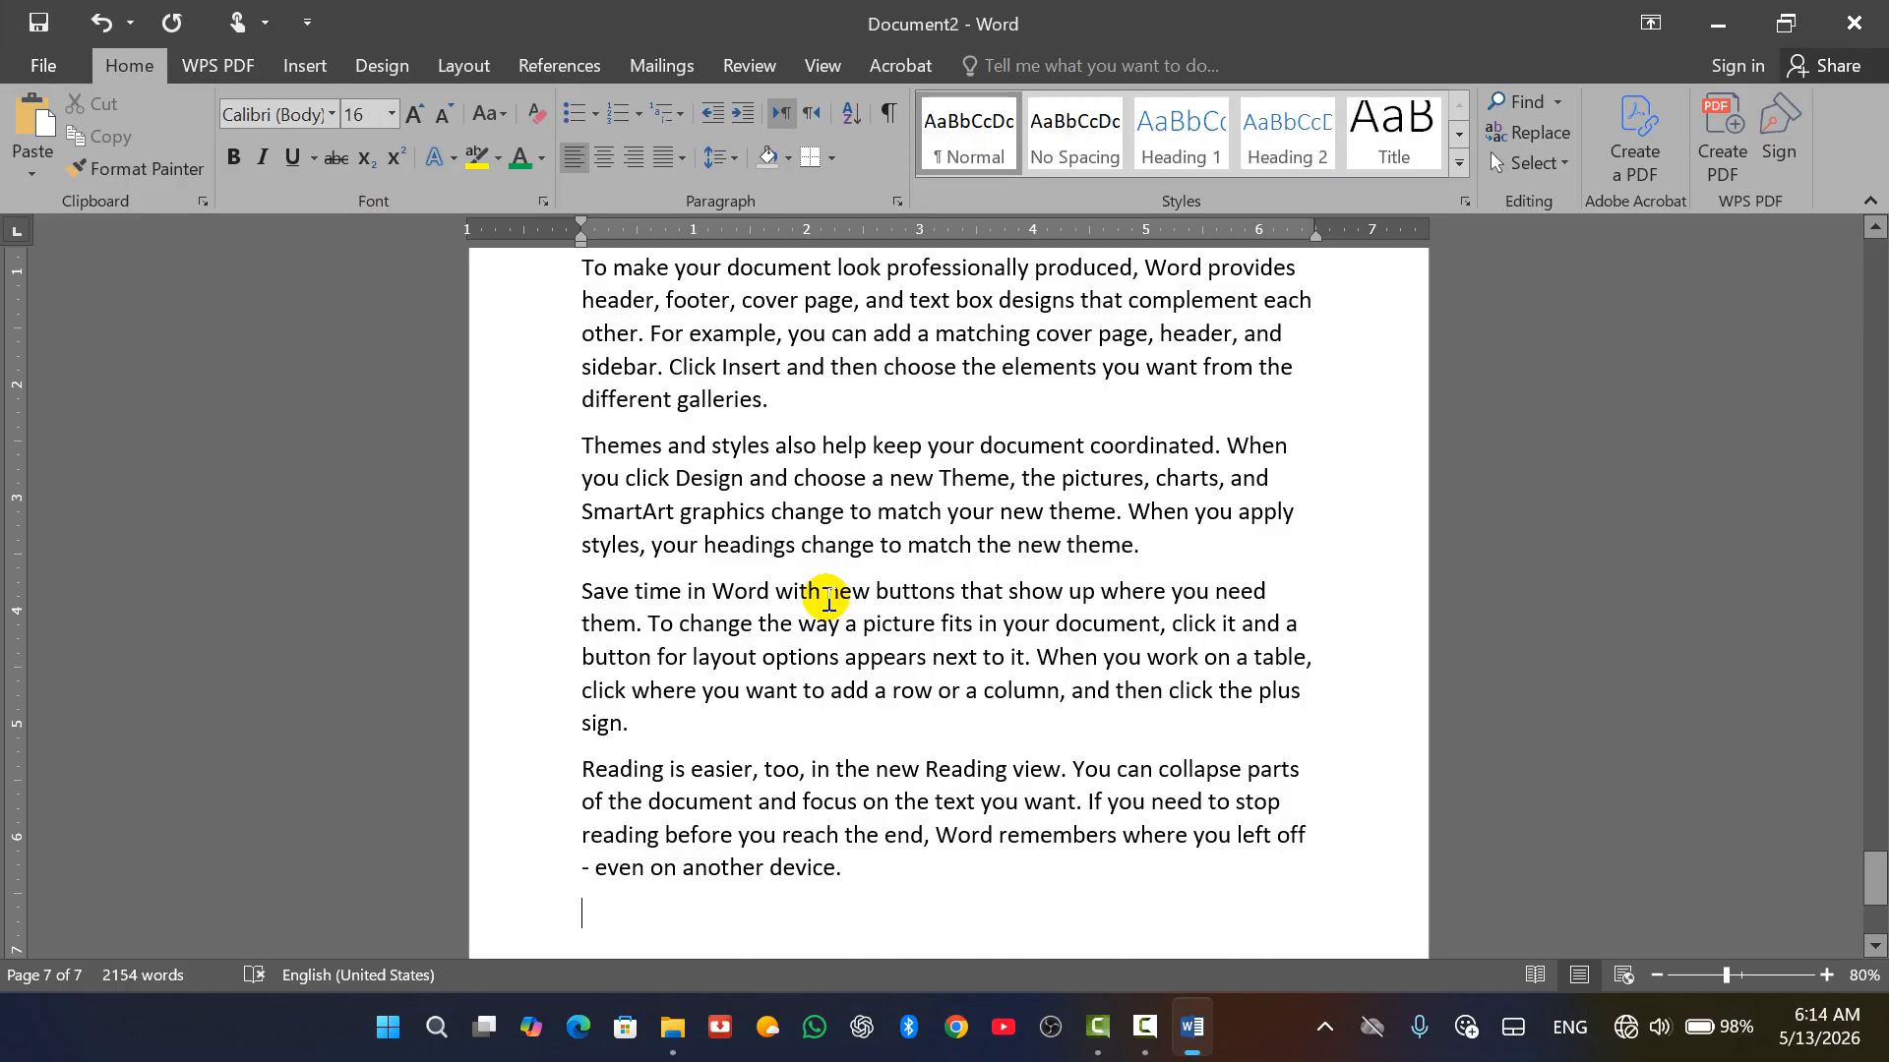
# Look over the AutoText entries and the Document Property list in Quick Parts without inserting anything.
pyautogui.click(303, 68)
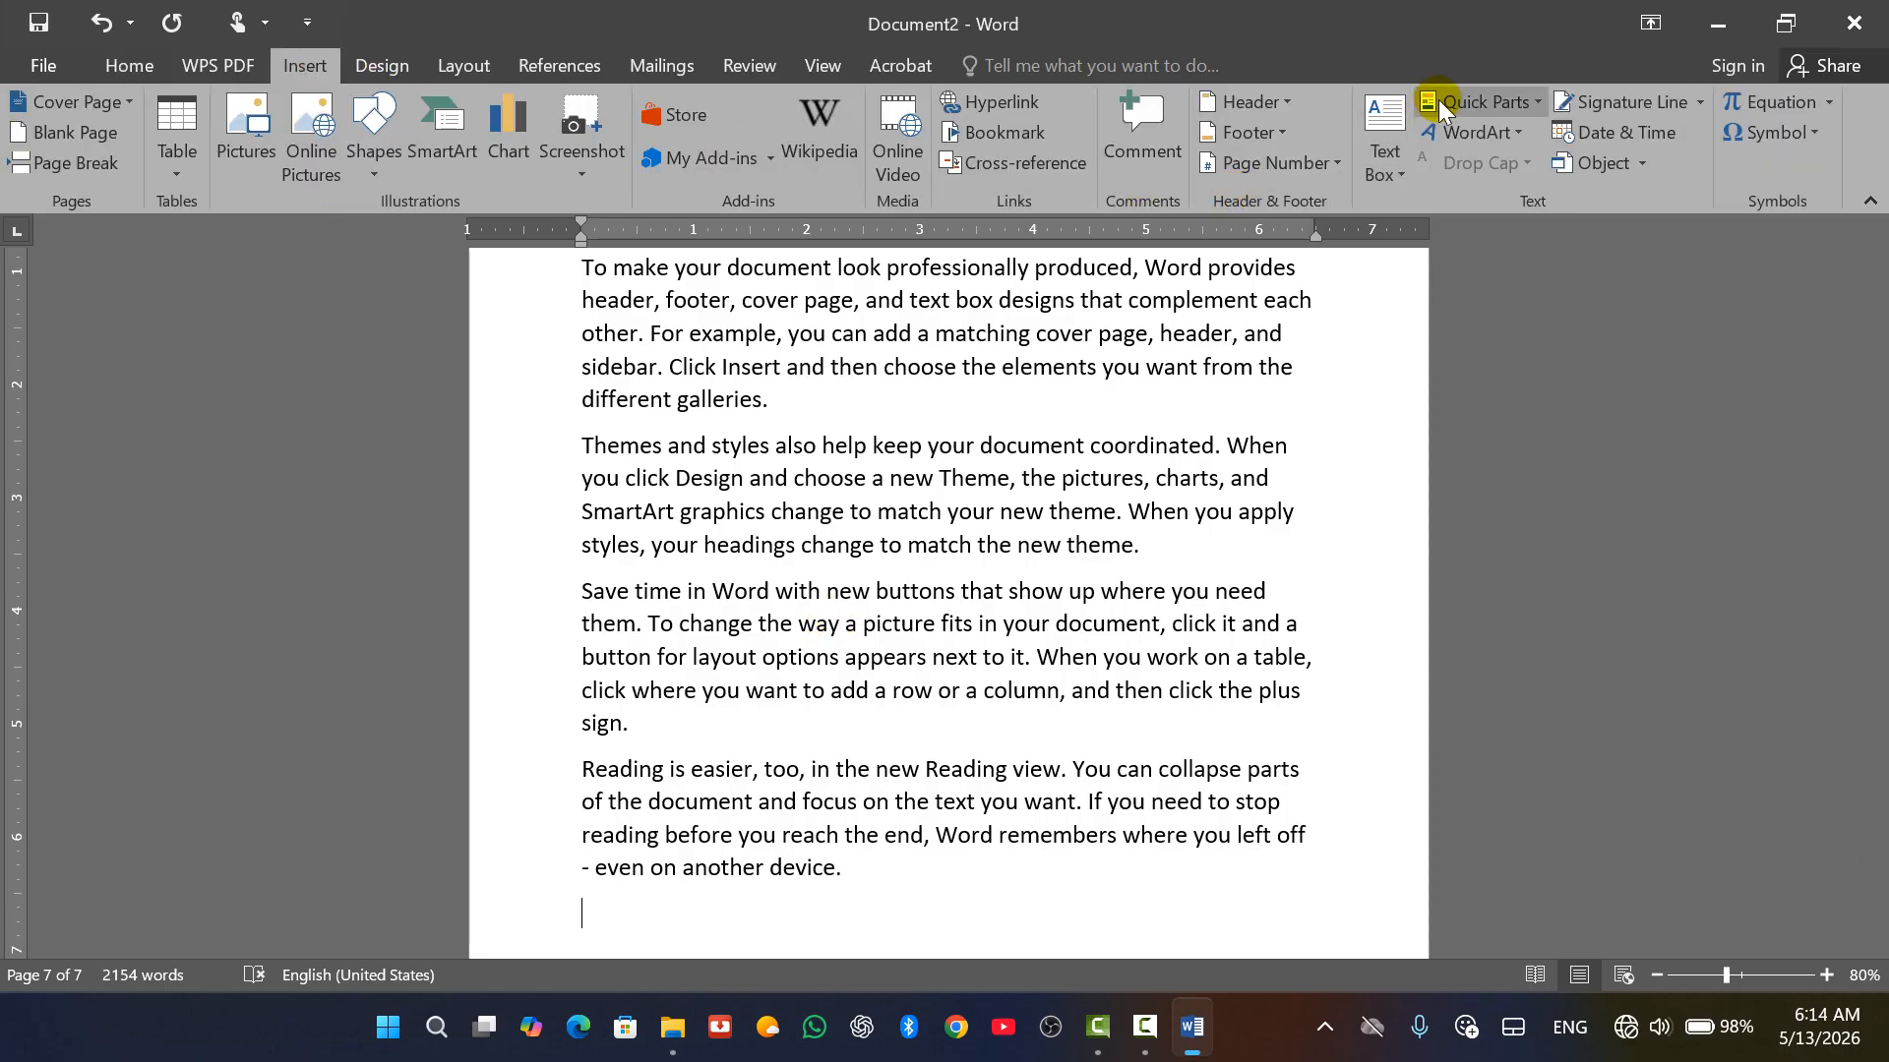
pyautogui.click(1524, 113)
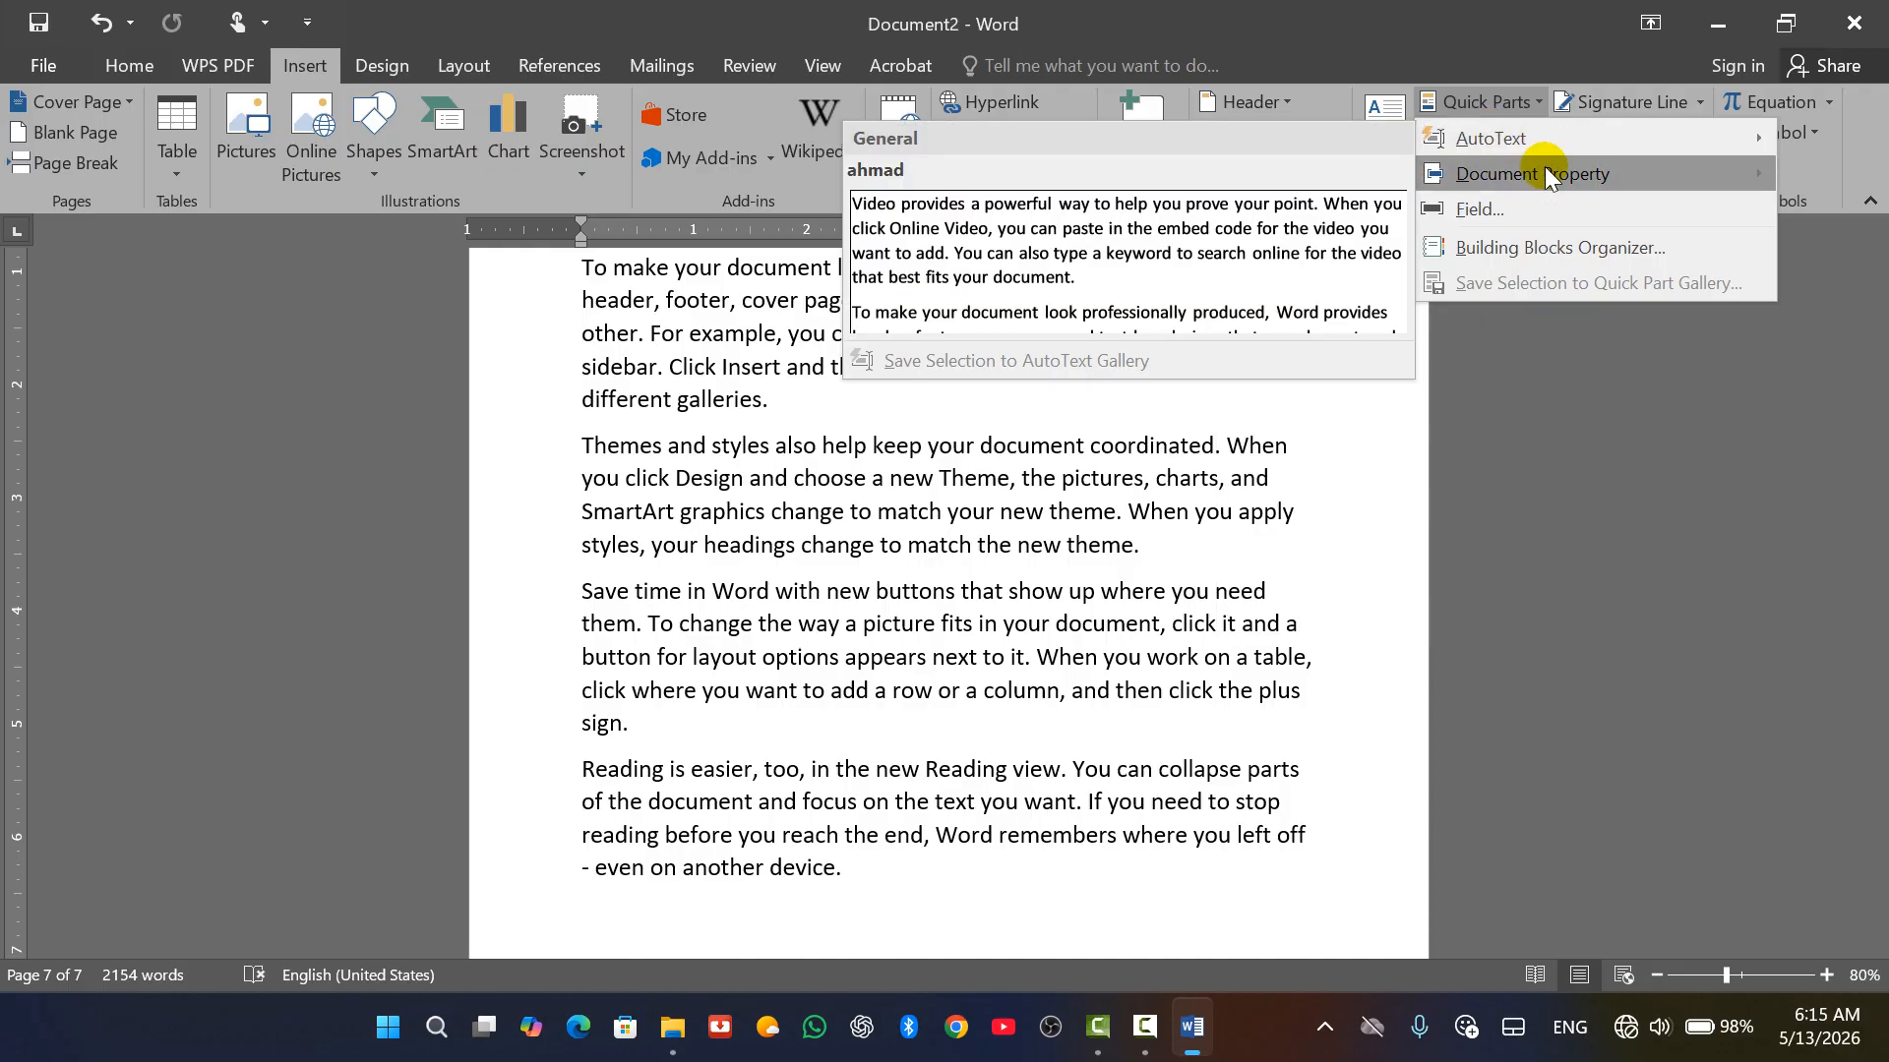
pyautogui.moveTo(1563, 192)
pyautogui.scroll(-3, 830, 725)
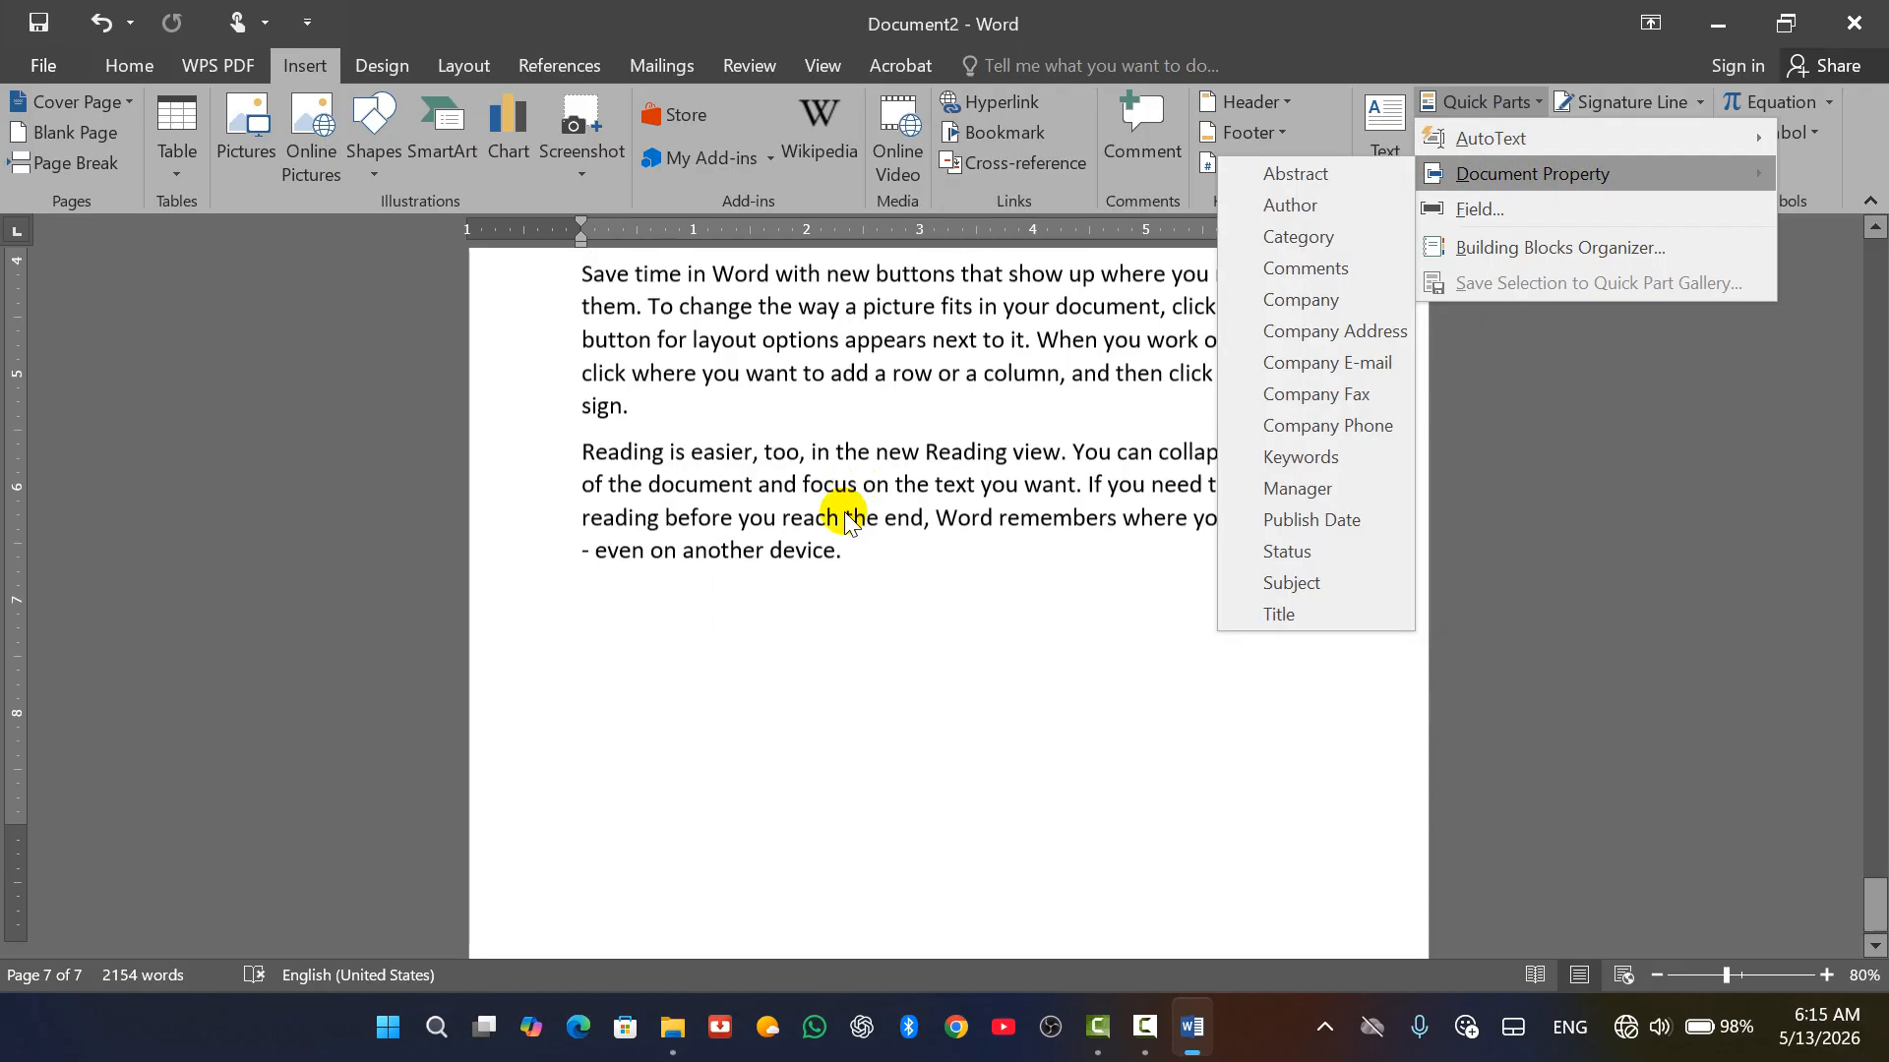
pyautogui.click(972, 598)
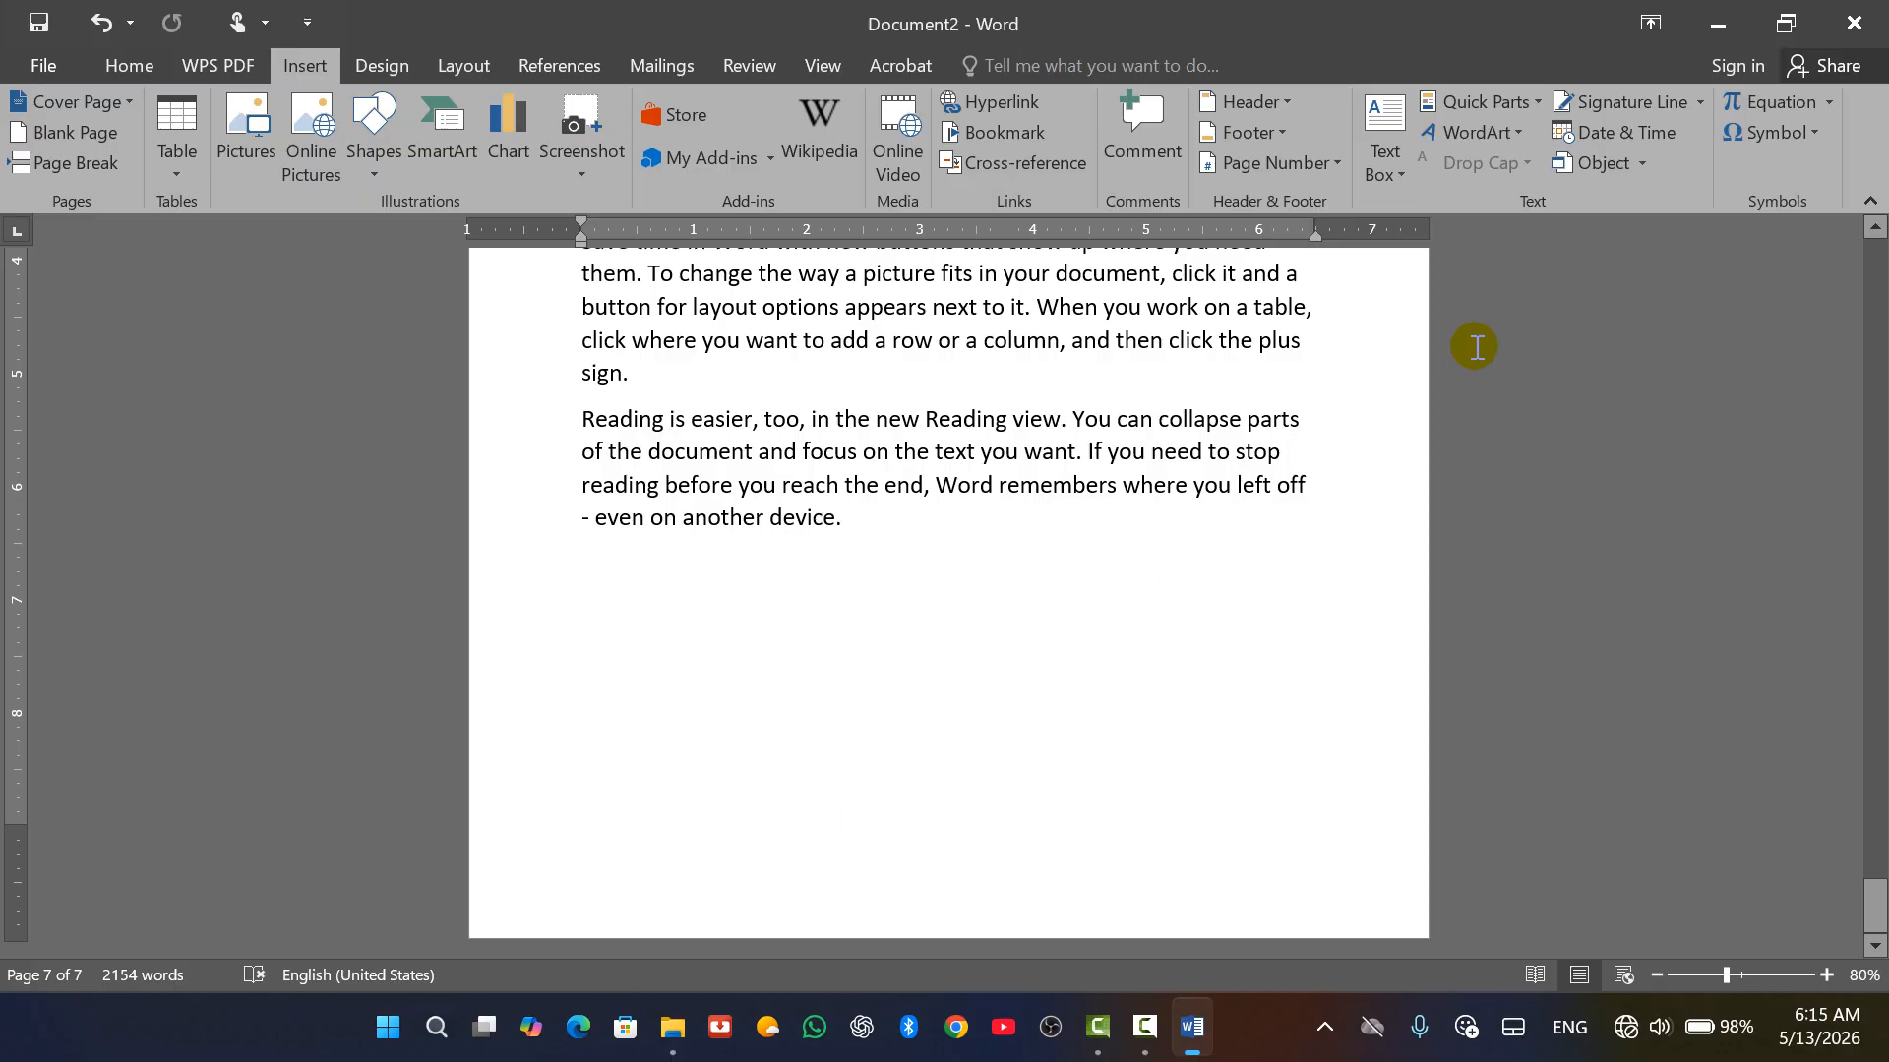
# In the document's info, enter the comment "د ا د لغمان پوهنټون په اړه معلومات دب" and a first name as the title.
pyautogui.click(37, 63)
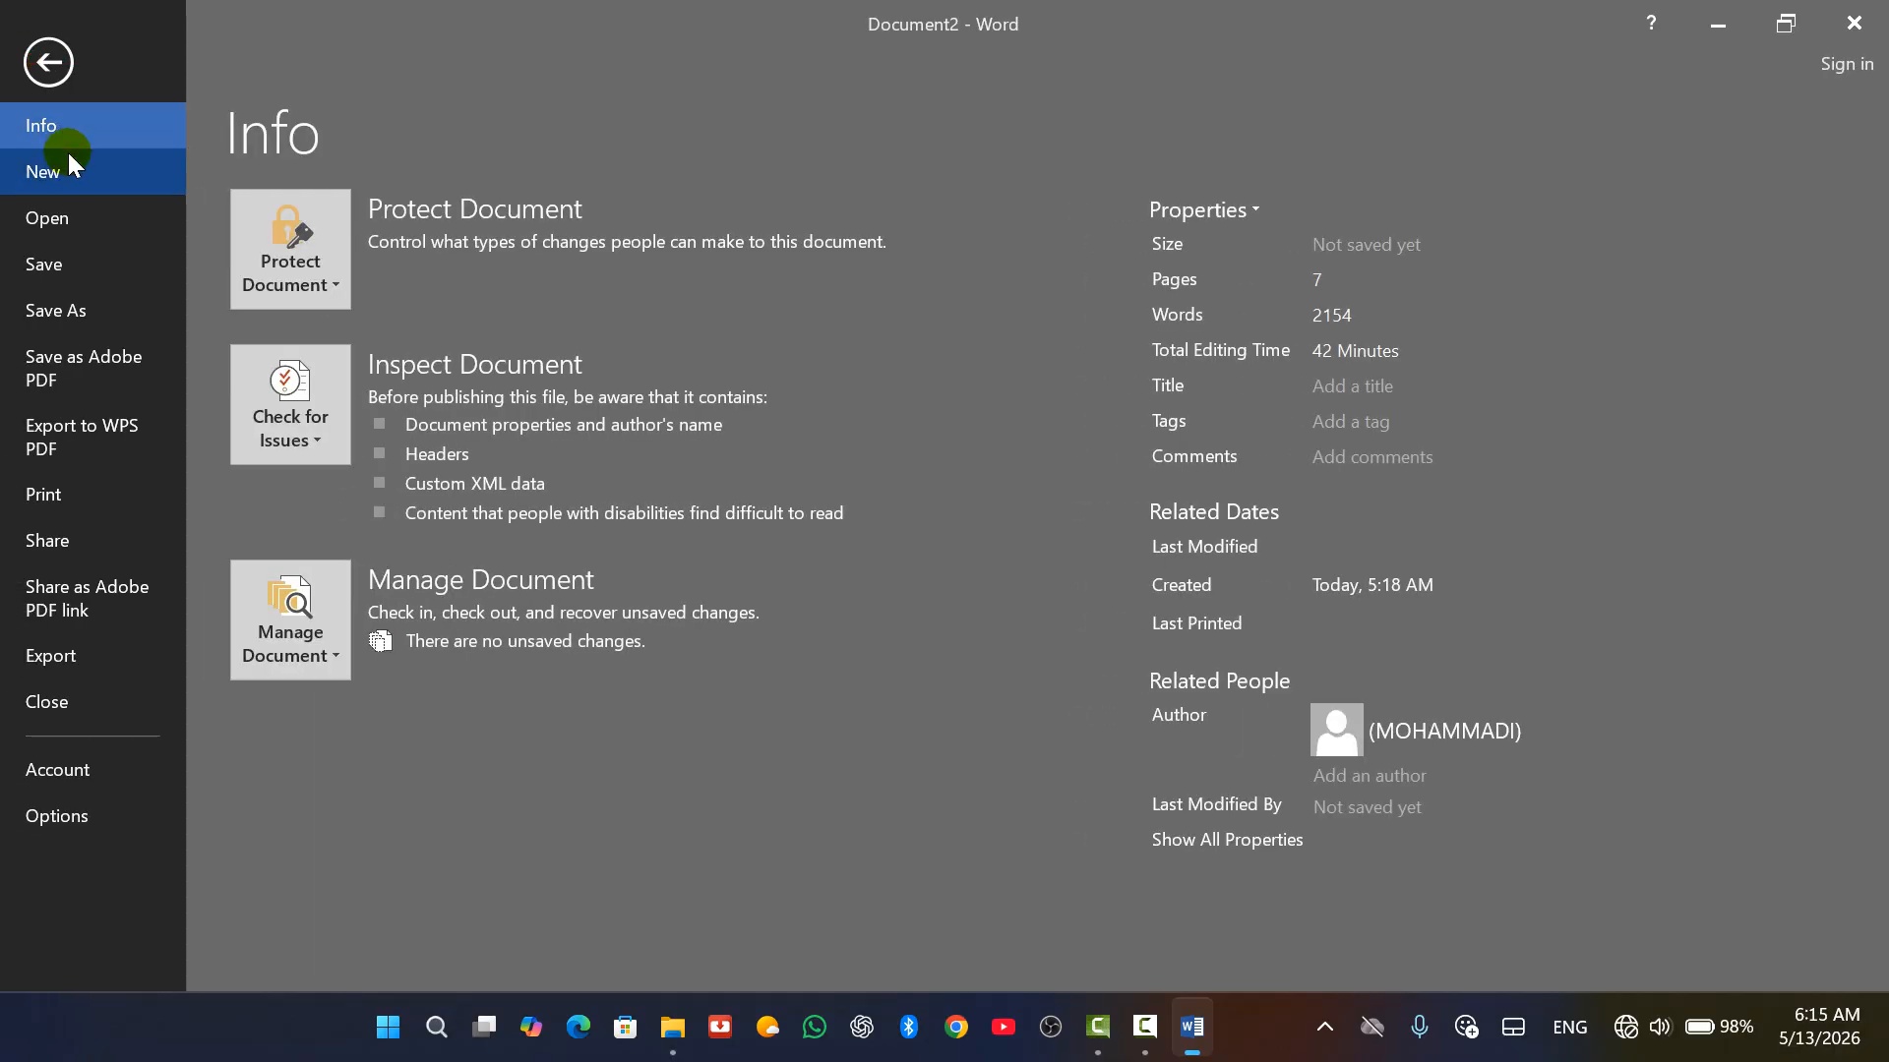
pyautogui.click(1373, 456)
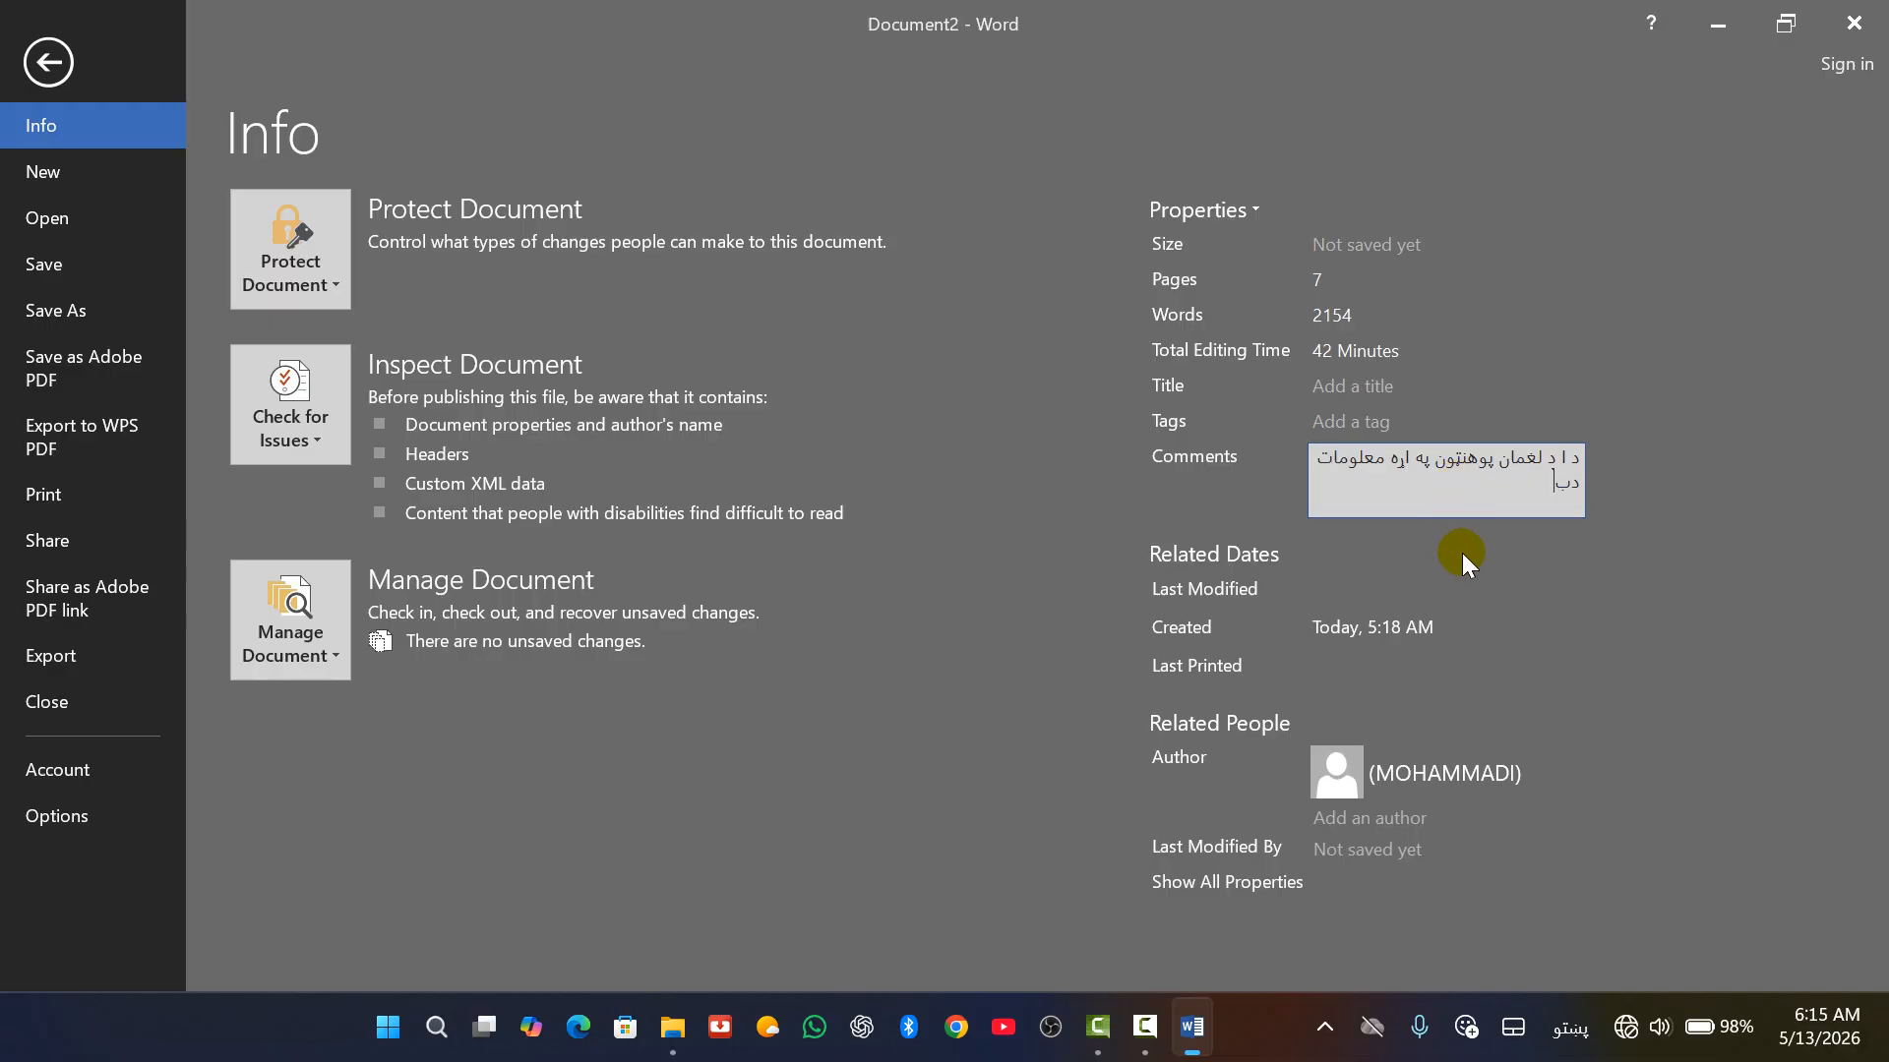
pyautogui.click(1408, 419)
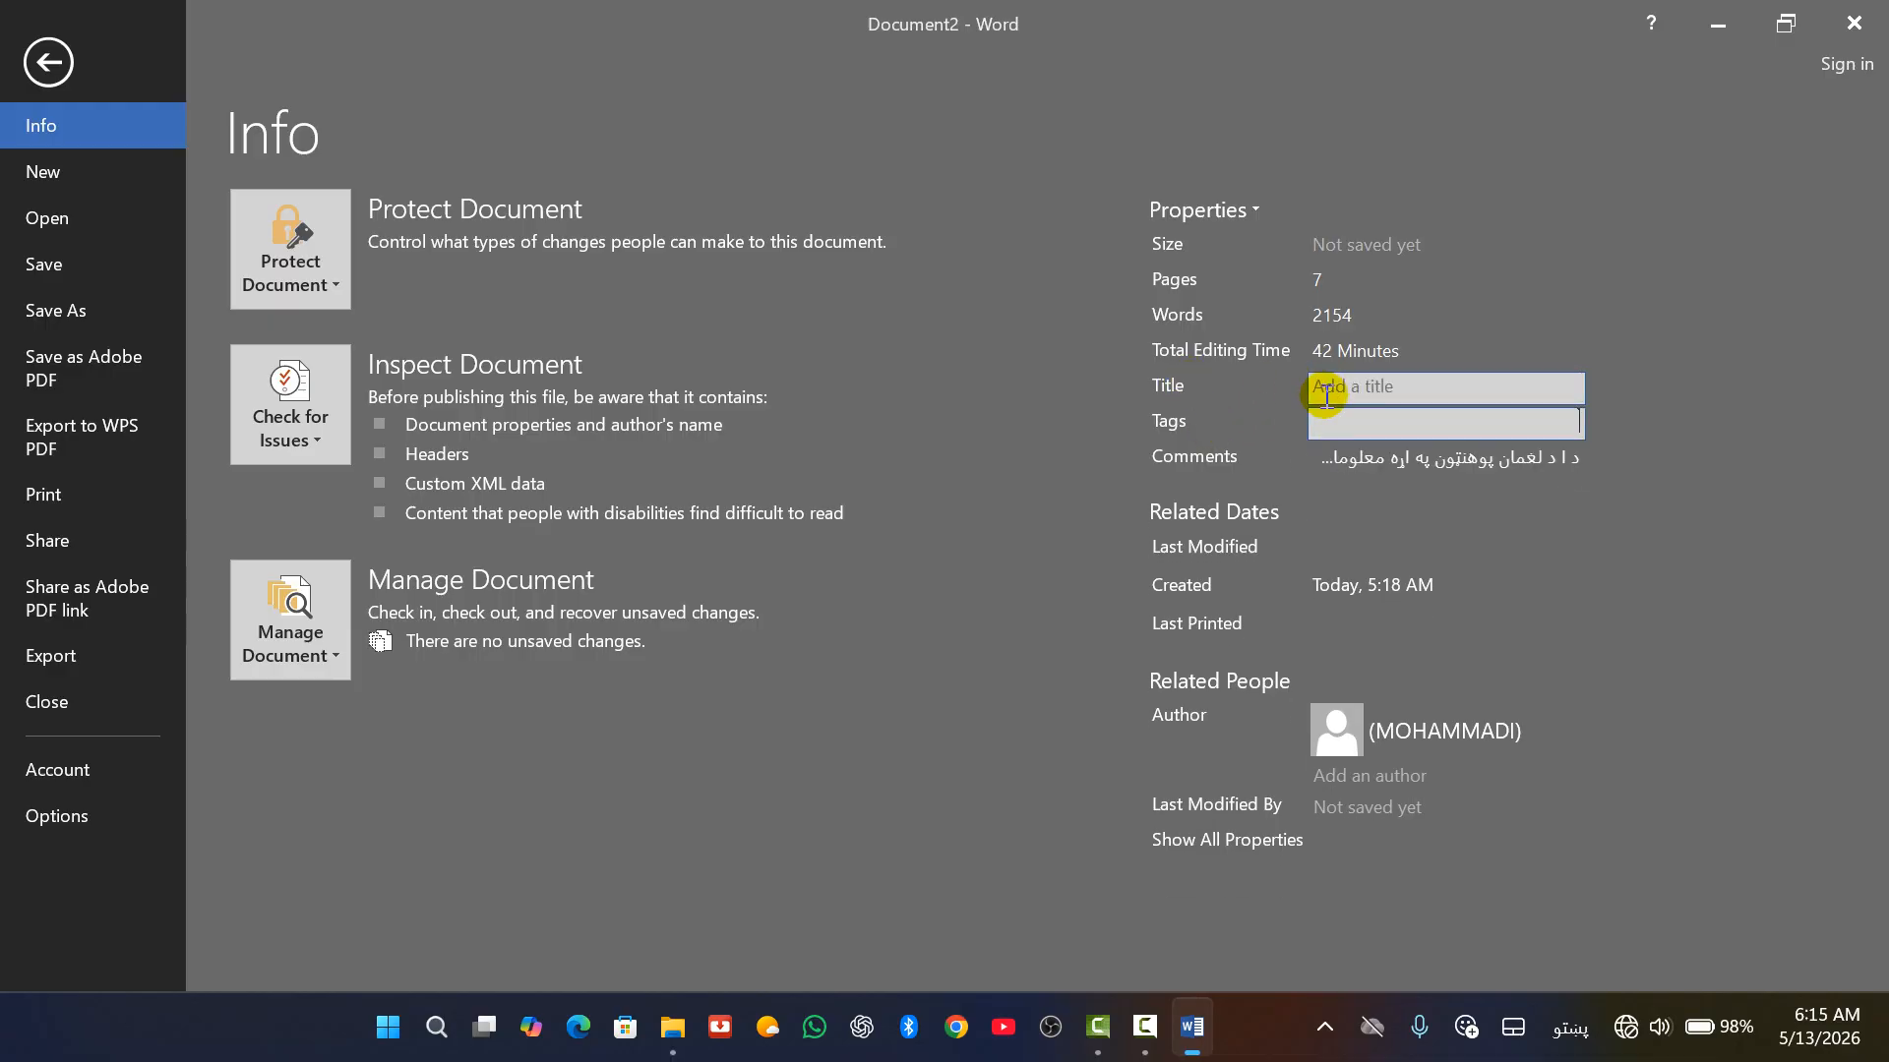
pyautogui.click(1386, 384)
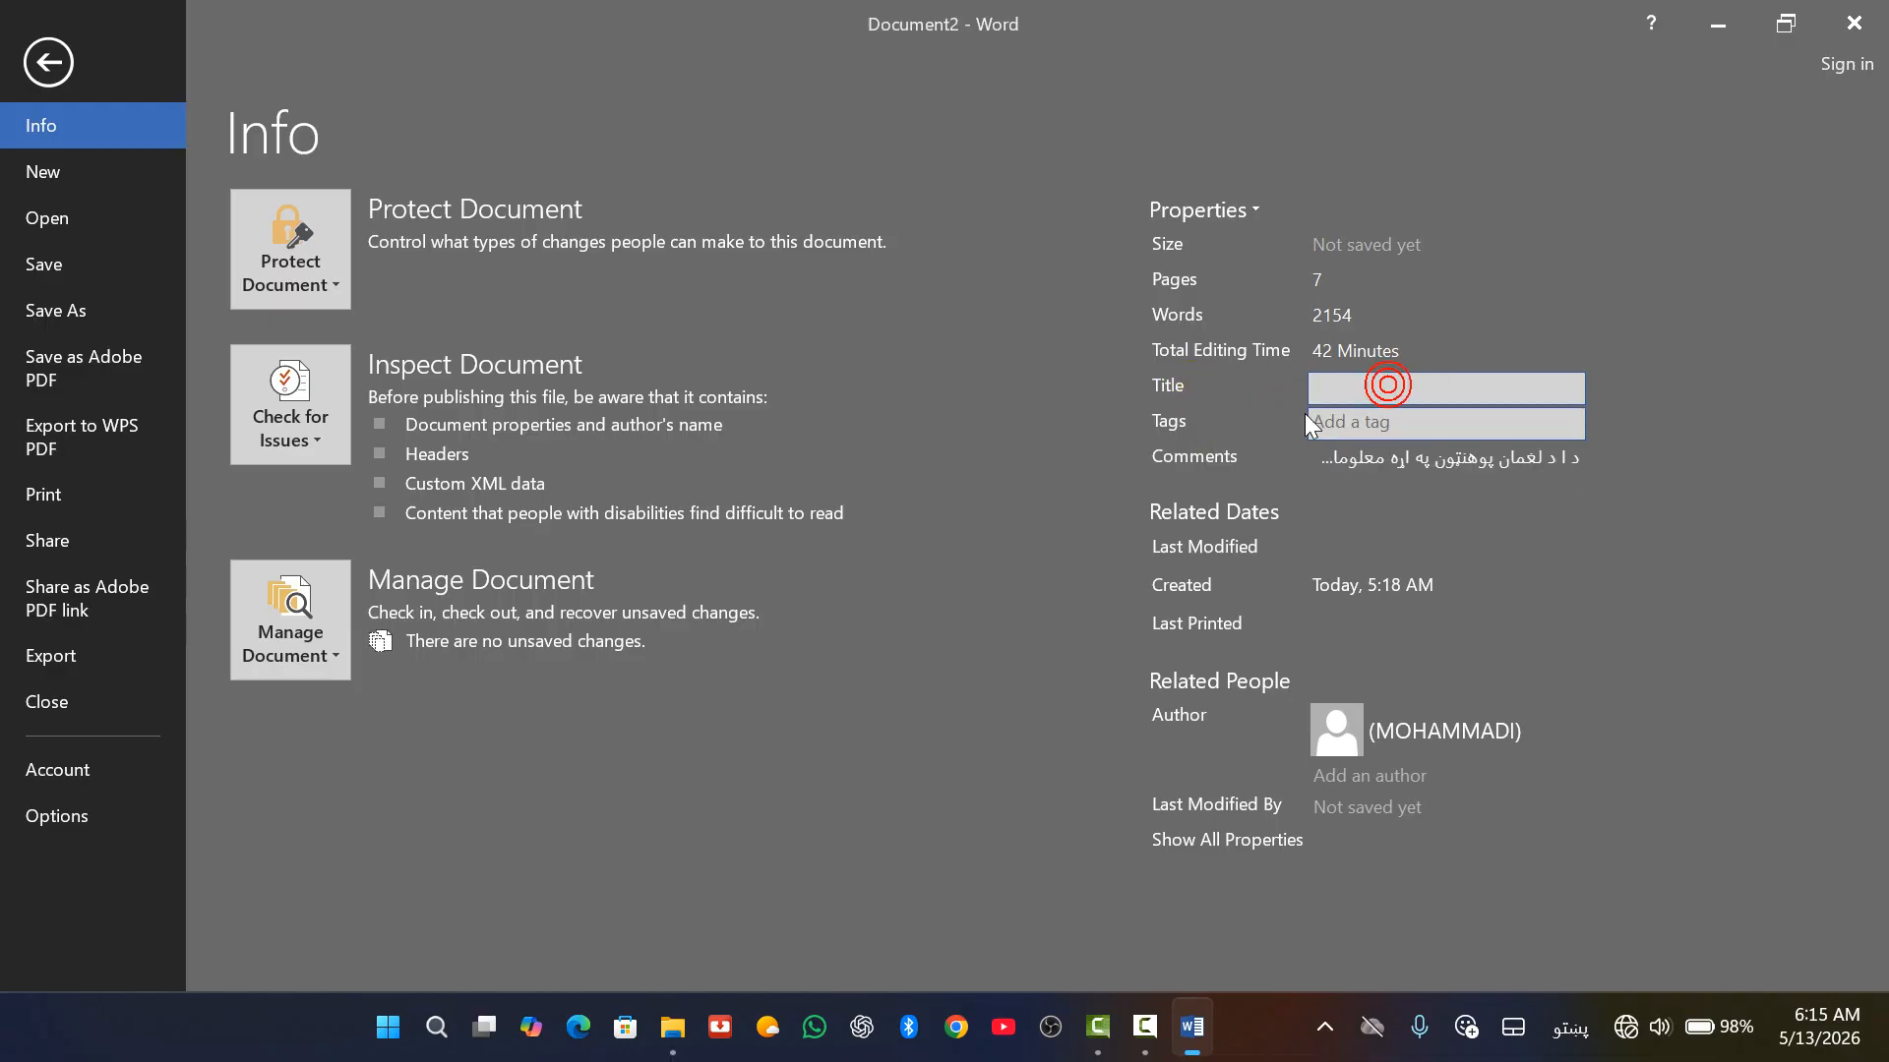
pyautogui.write('شض')
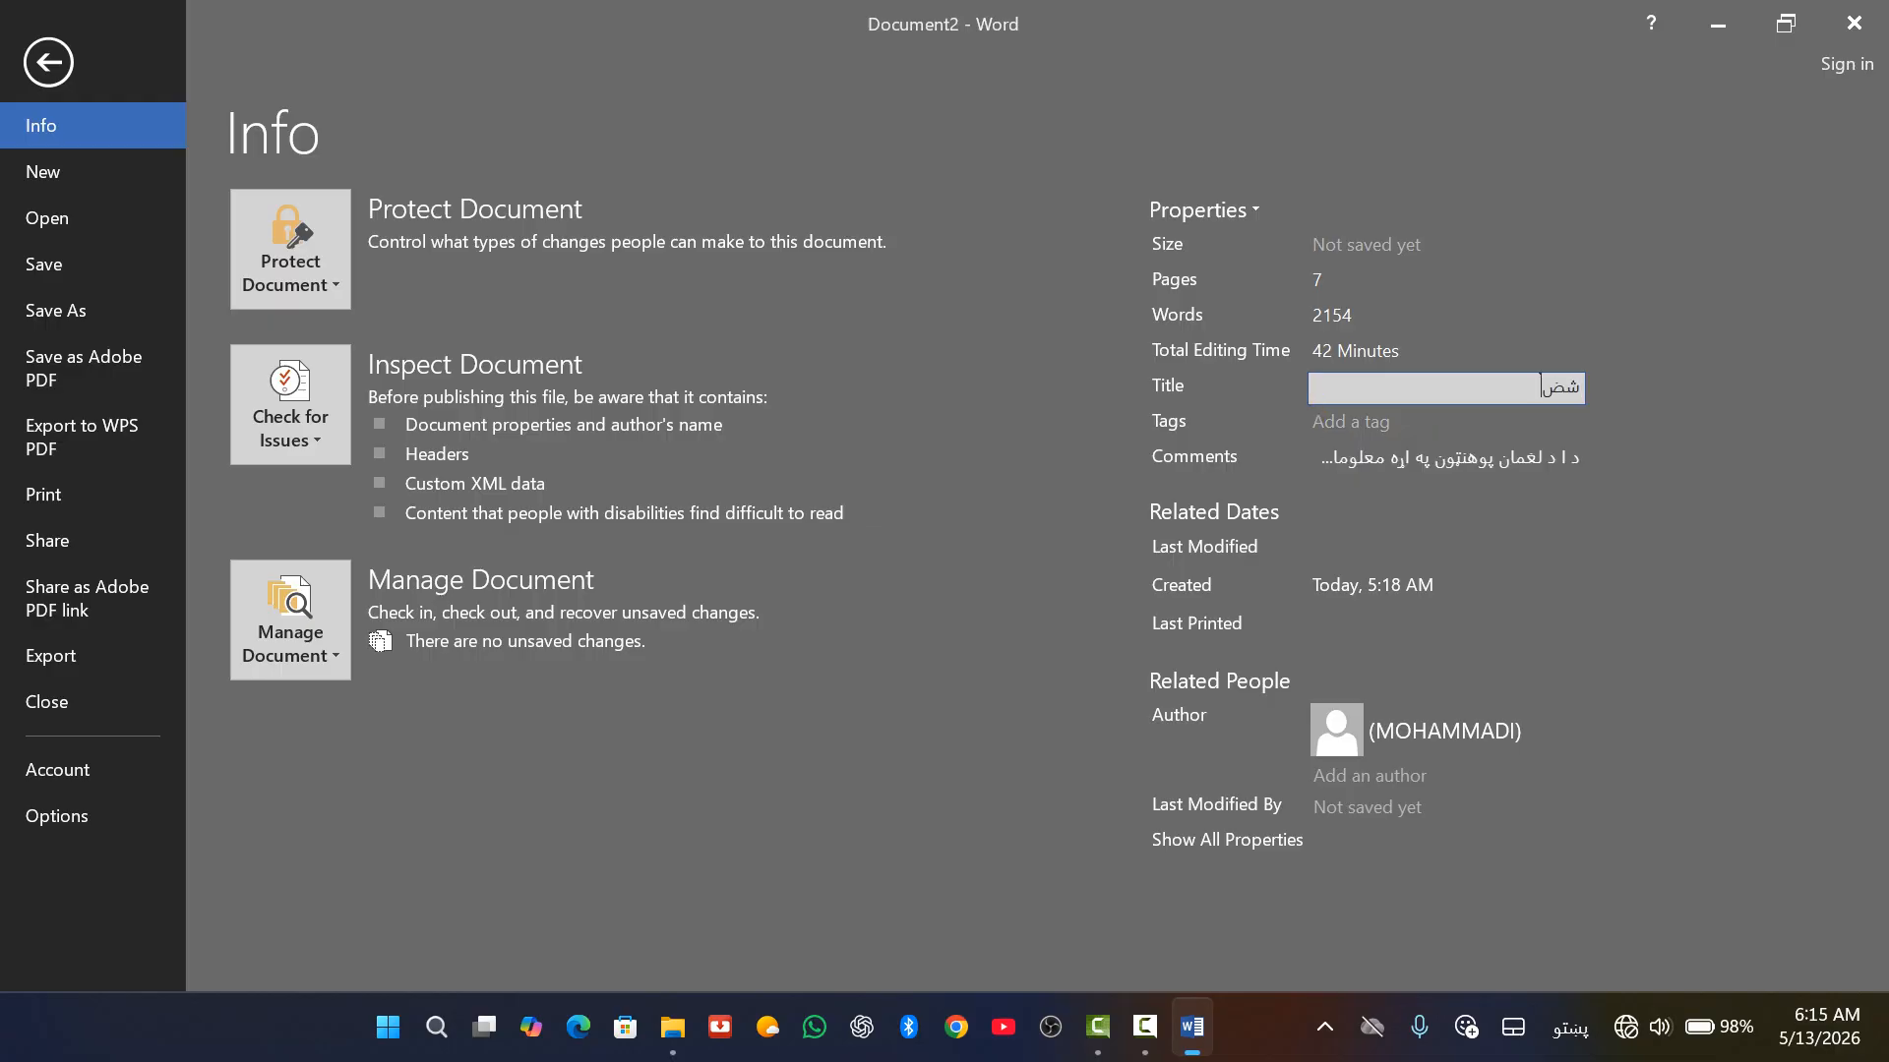
pyautogui.press('BackSpace')
pyautogui.press('BackSpace')
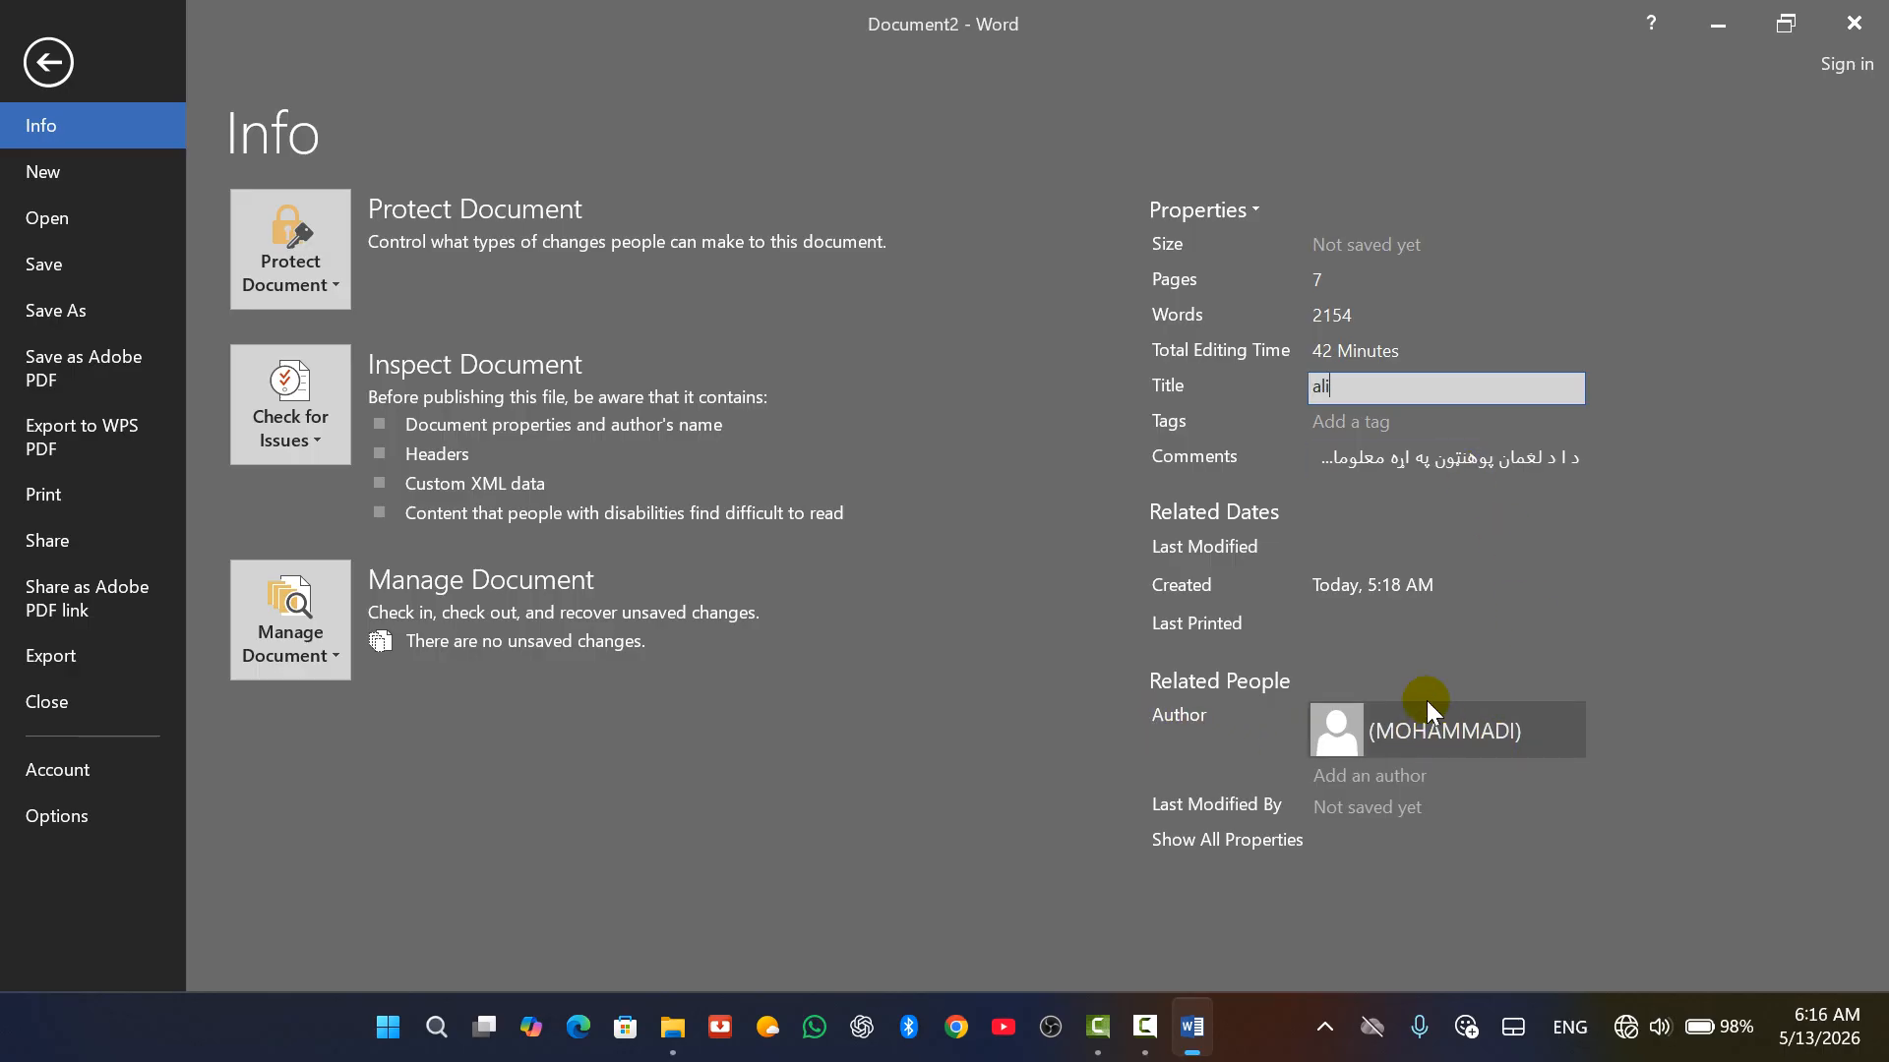
pyautogui.click(48, 62)
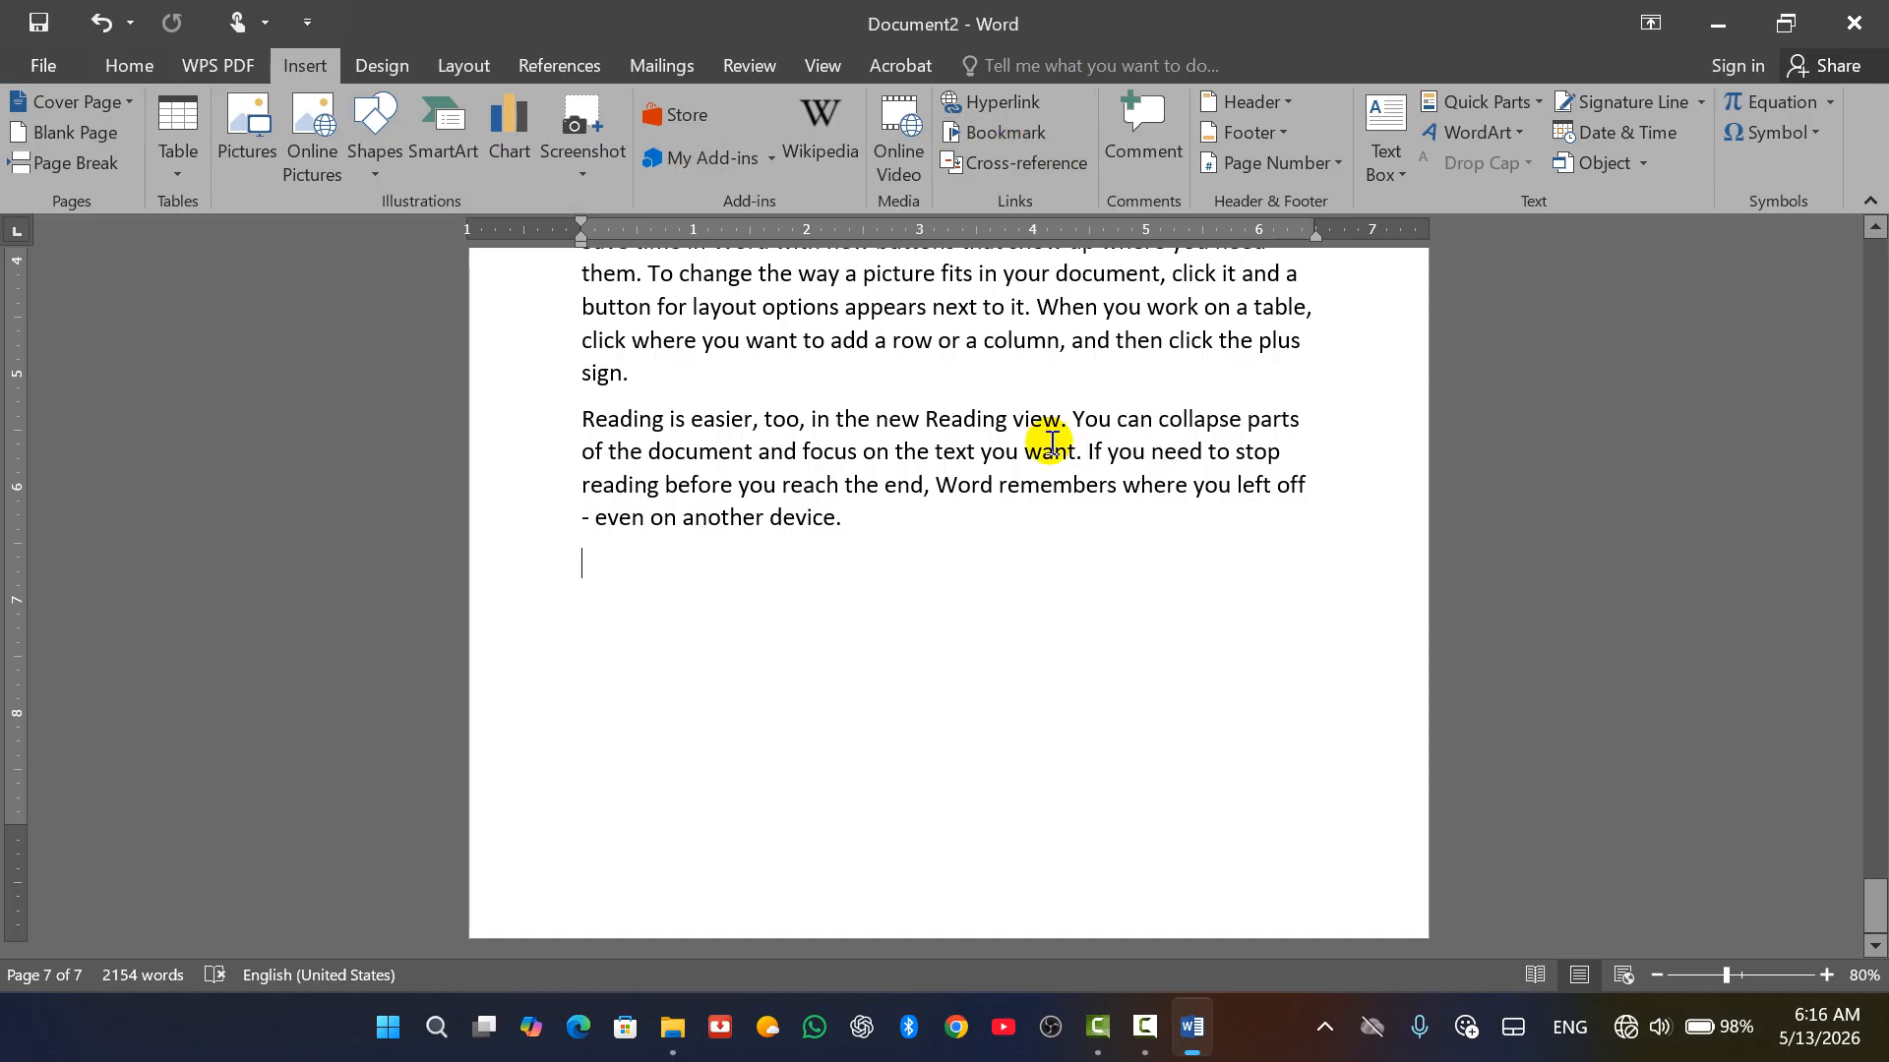
# Insert the Author document property on the empty line after the last paragraph, and compare it with the author in the document's info.
pyautogui.click(1530, 109)
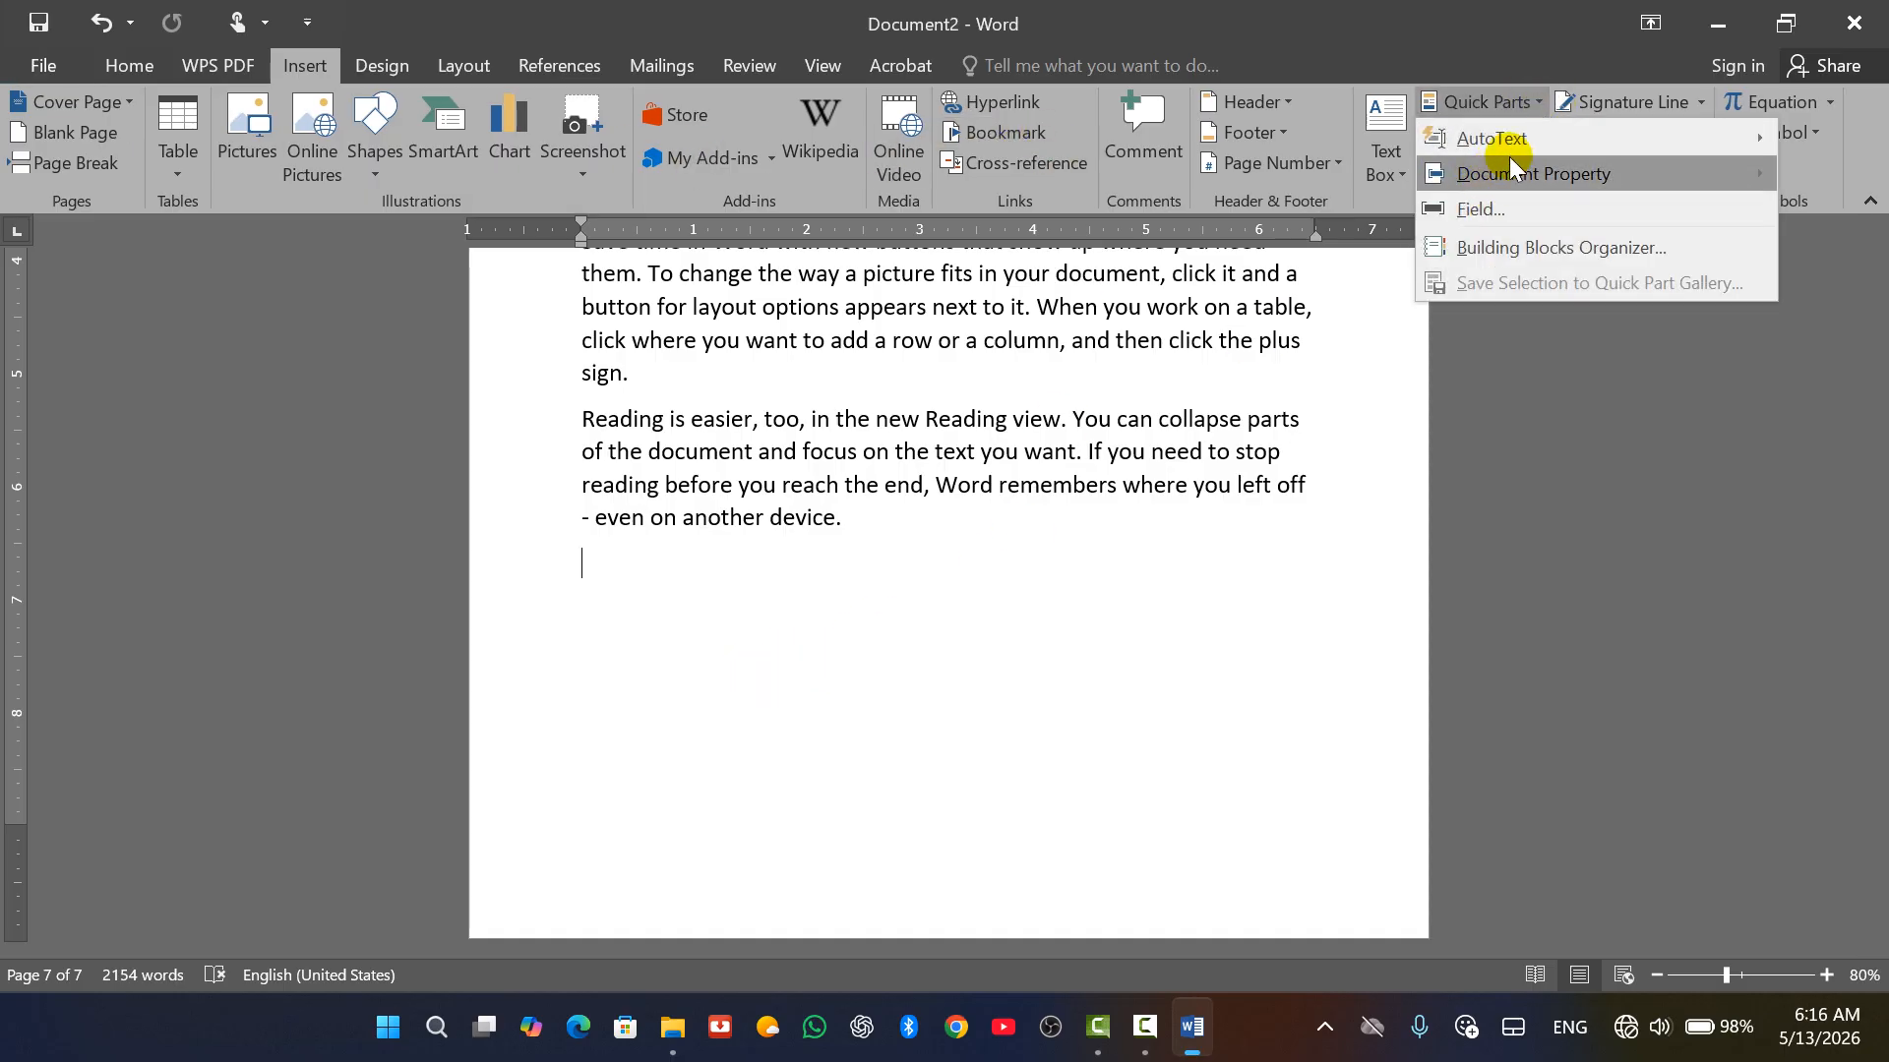
pyautogui.moveTo(1525, 181)
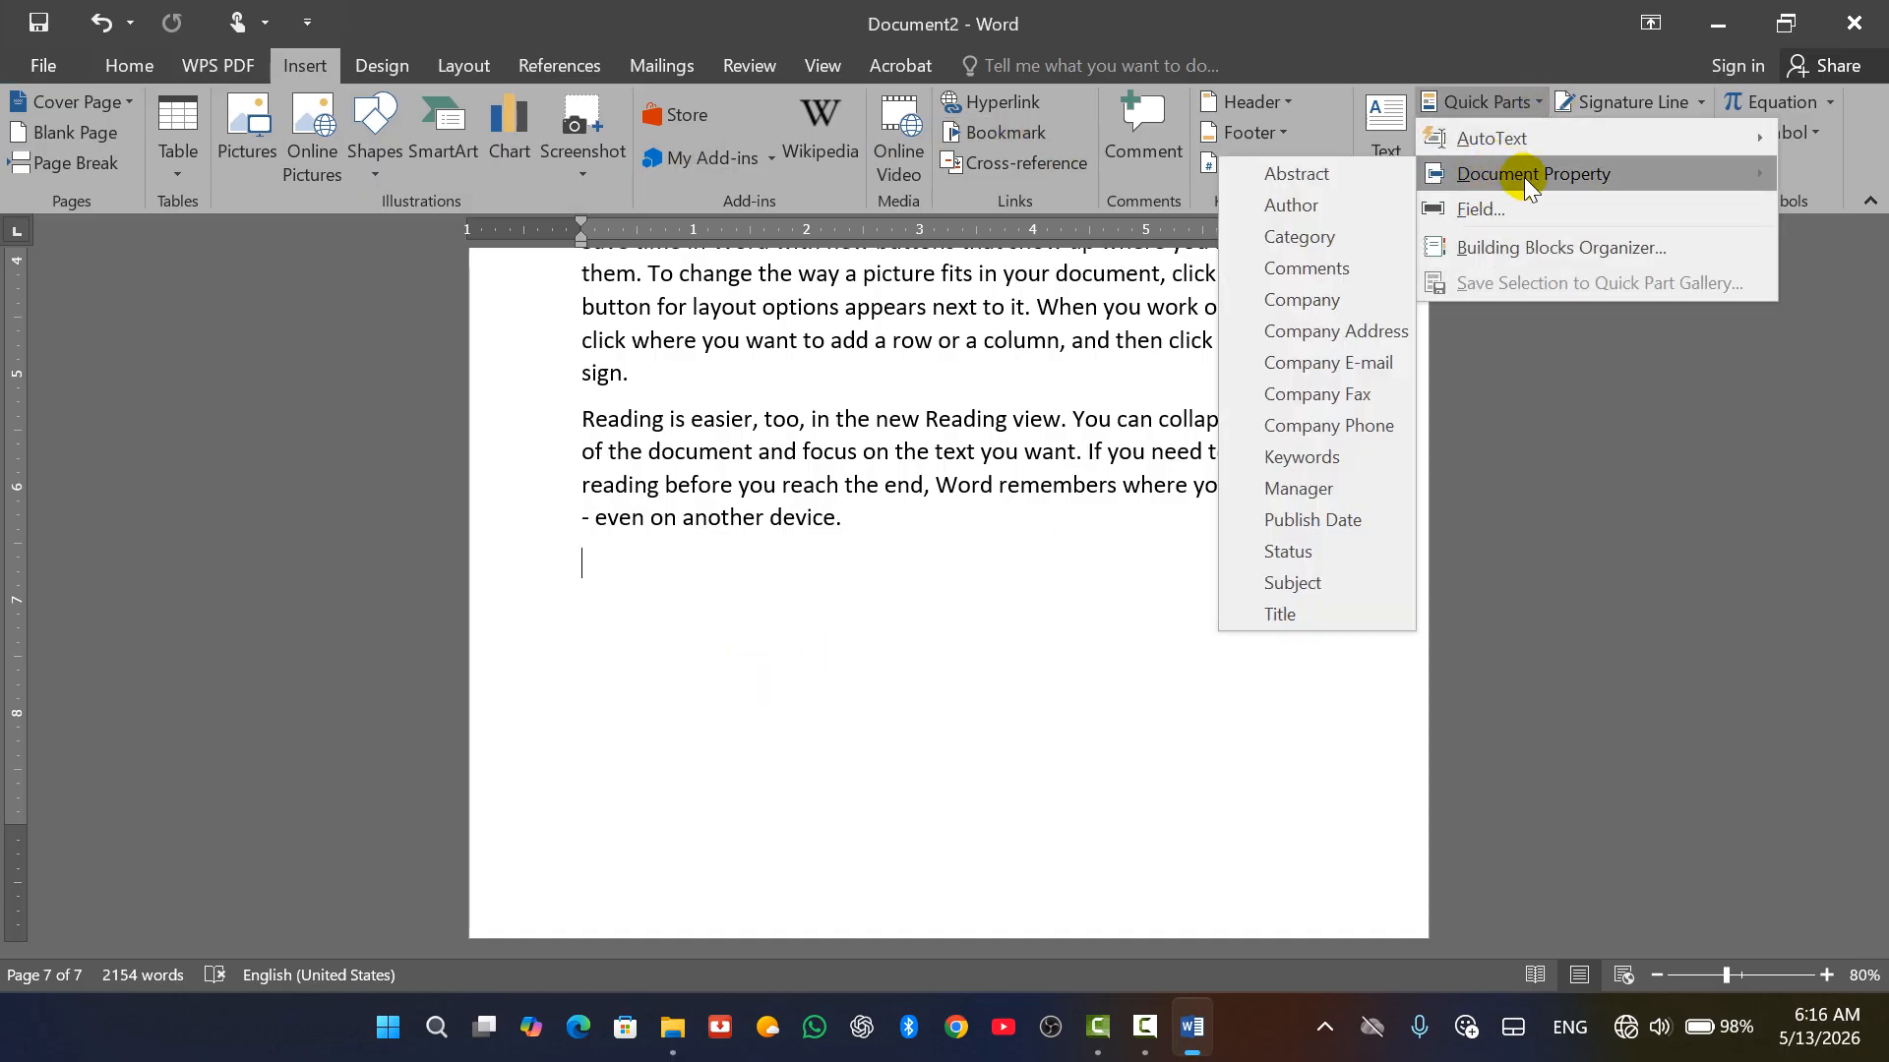
pyautogui.click(1318, 224)
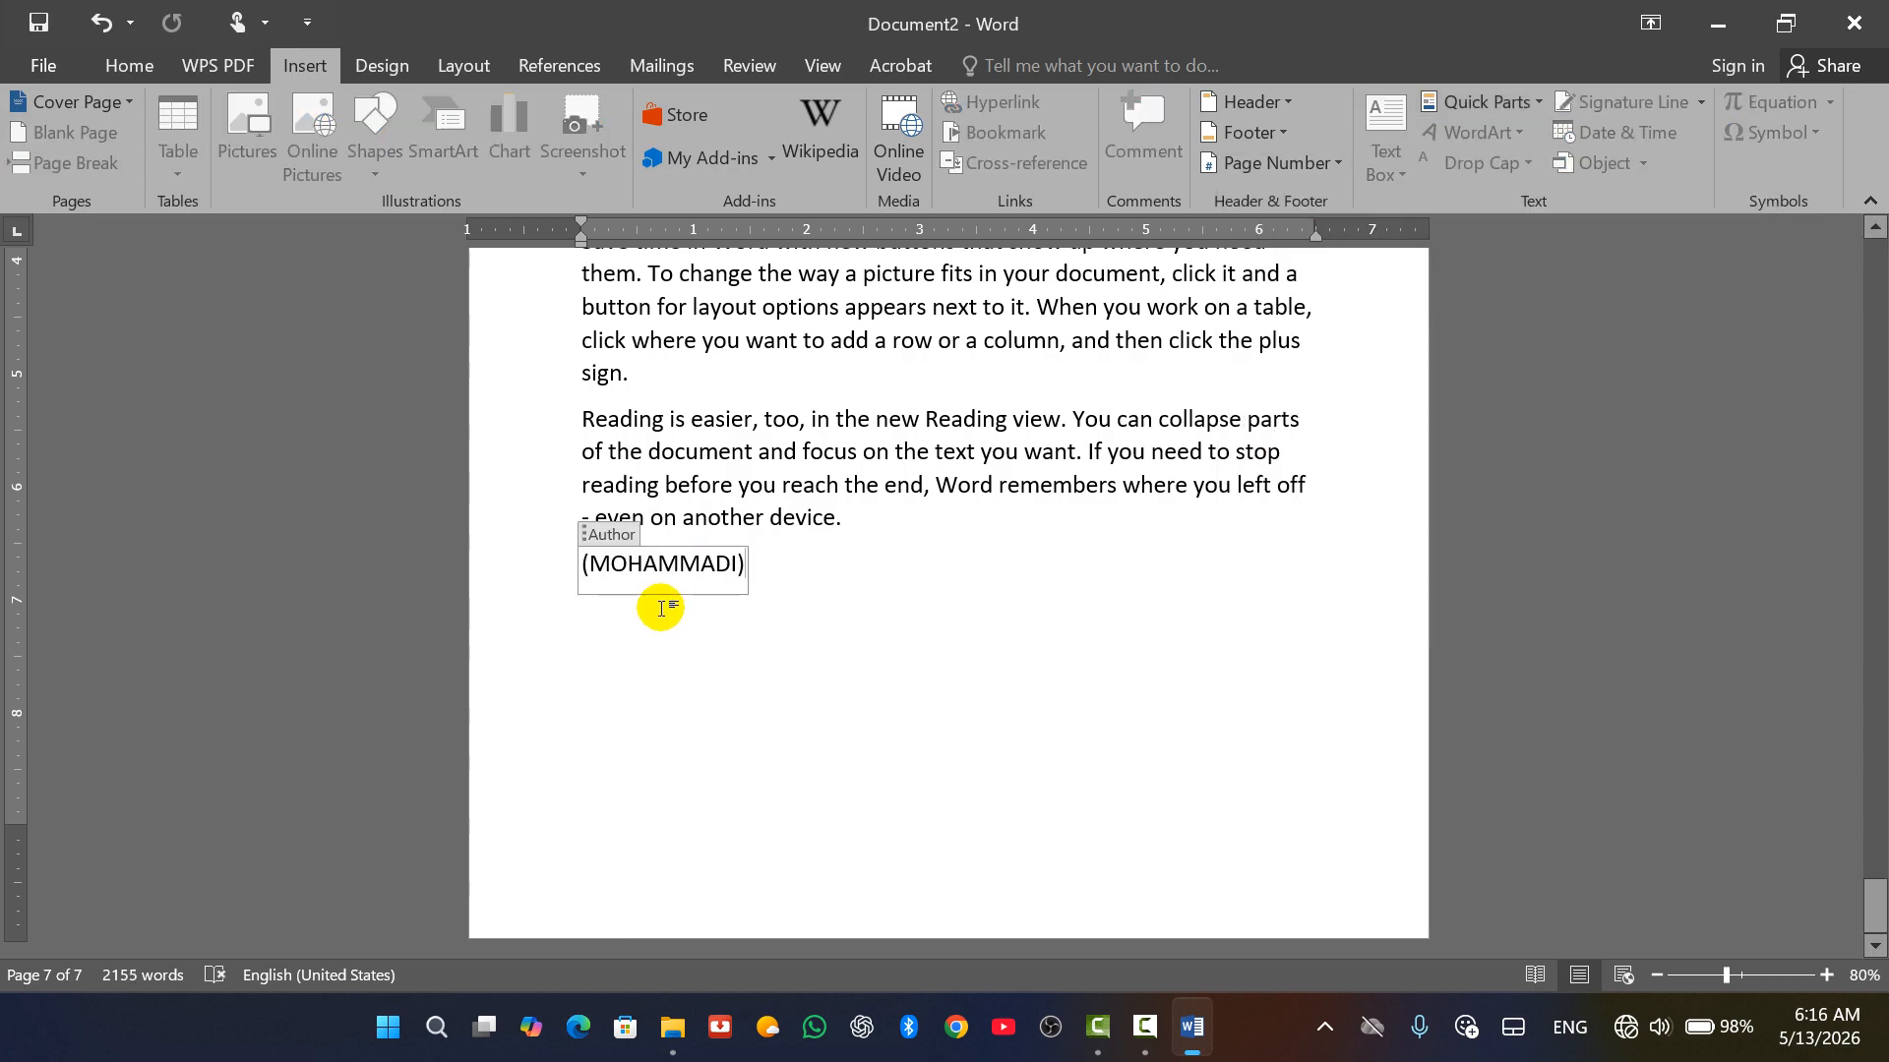
pyautogui.click(38, 66)
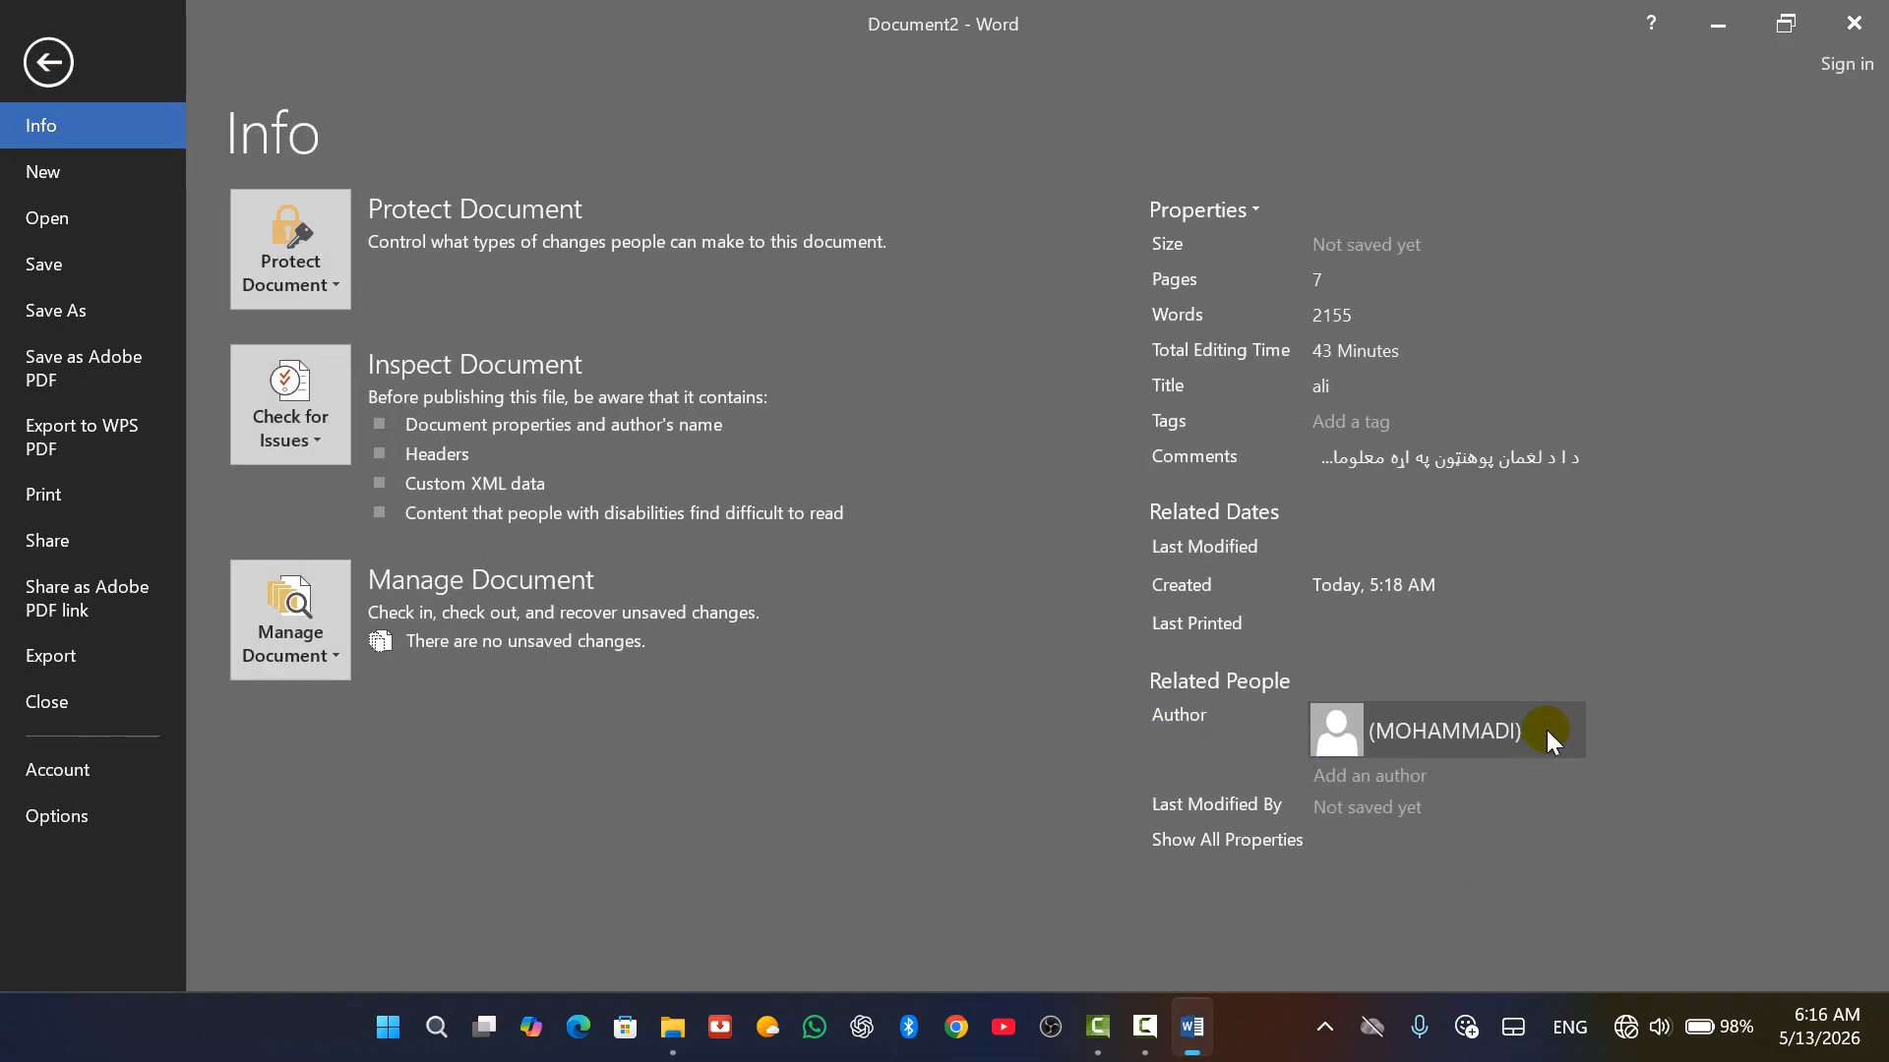
pyautogui.moveTo(1487, 737)
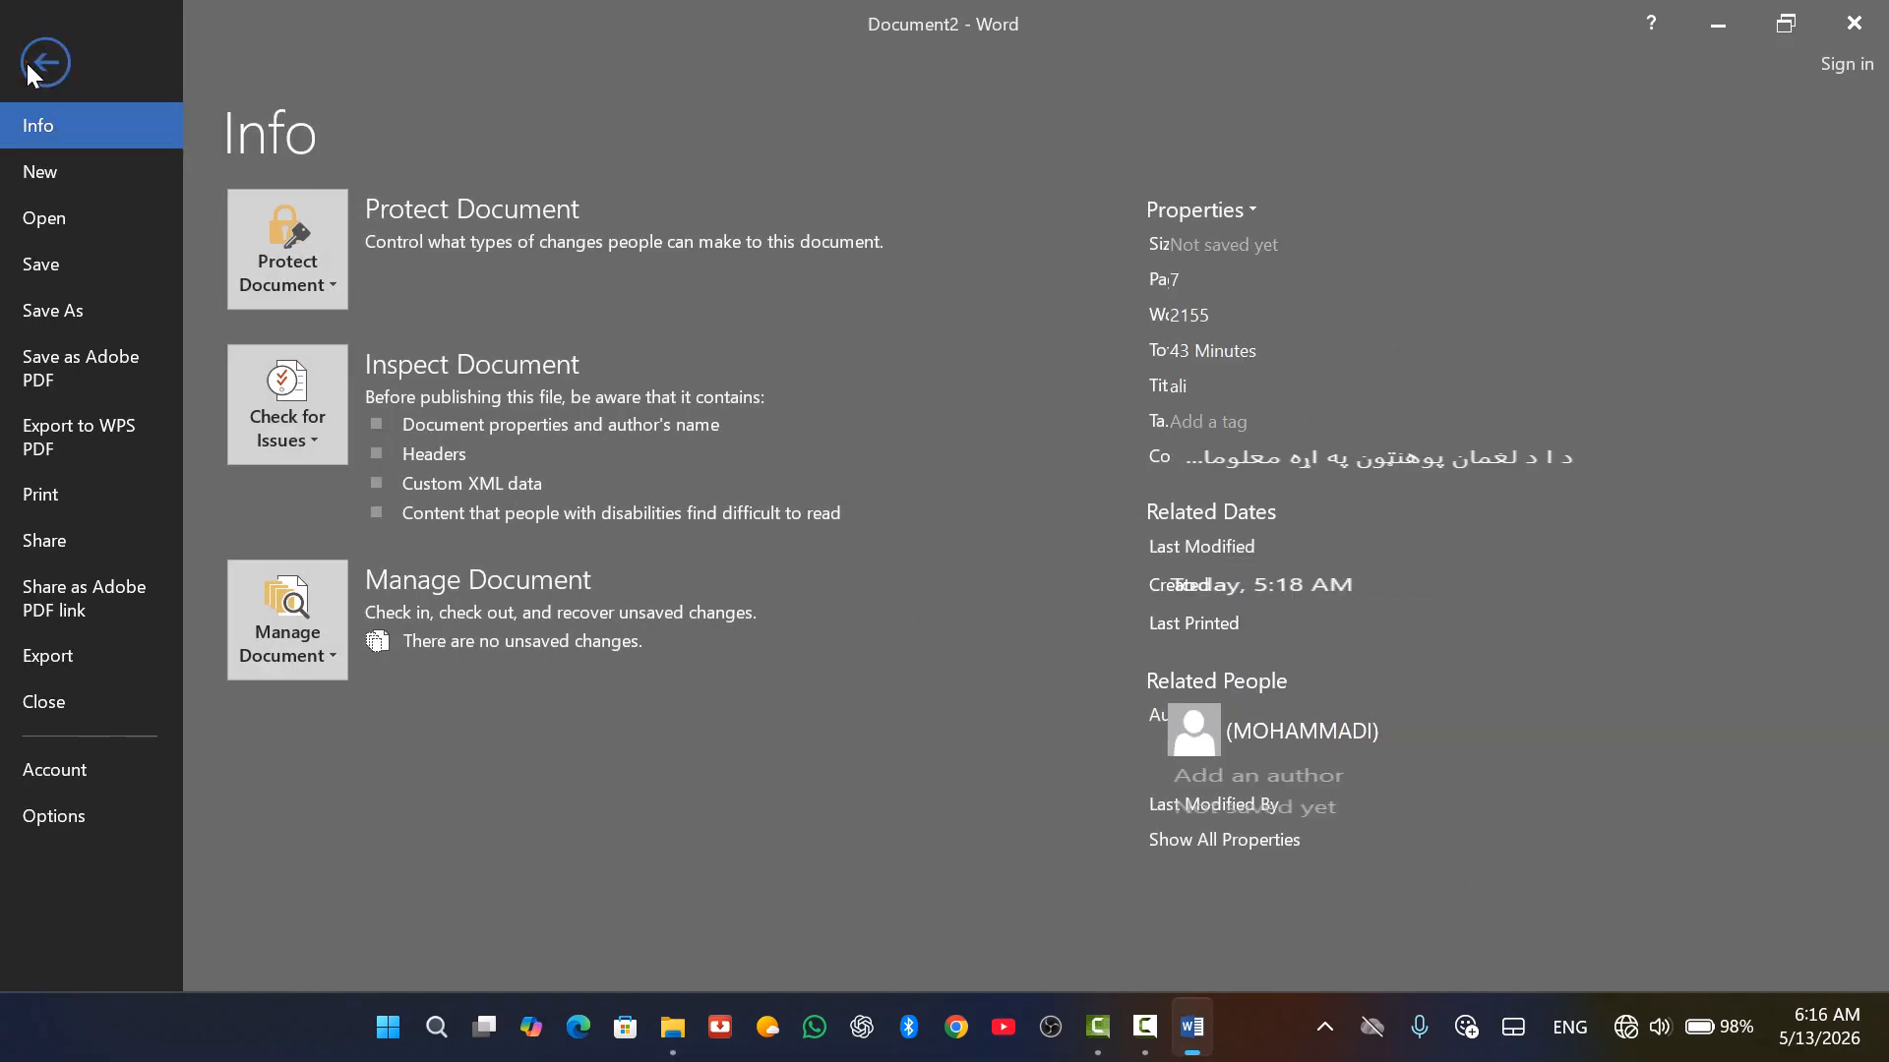
pyautogui.press('Escape')
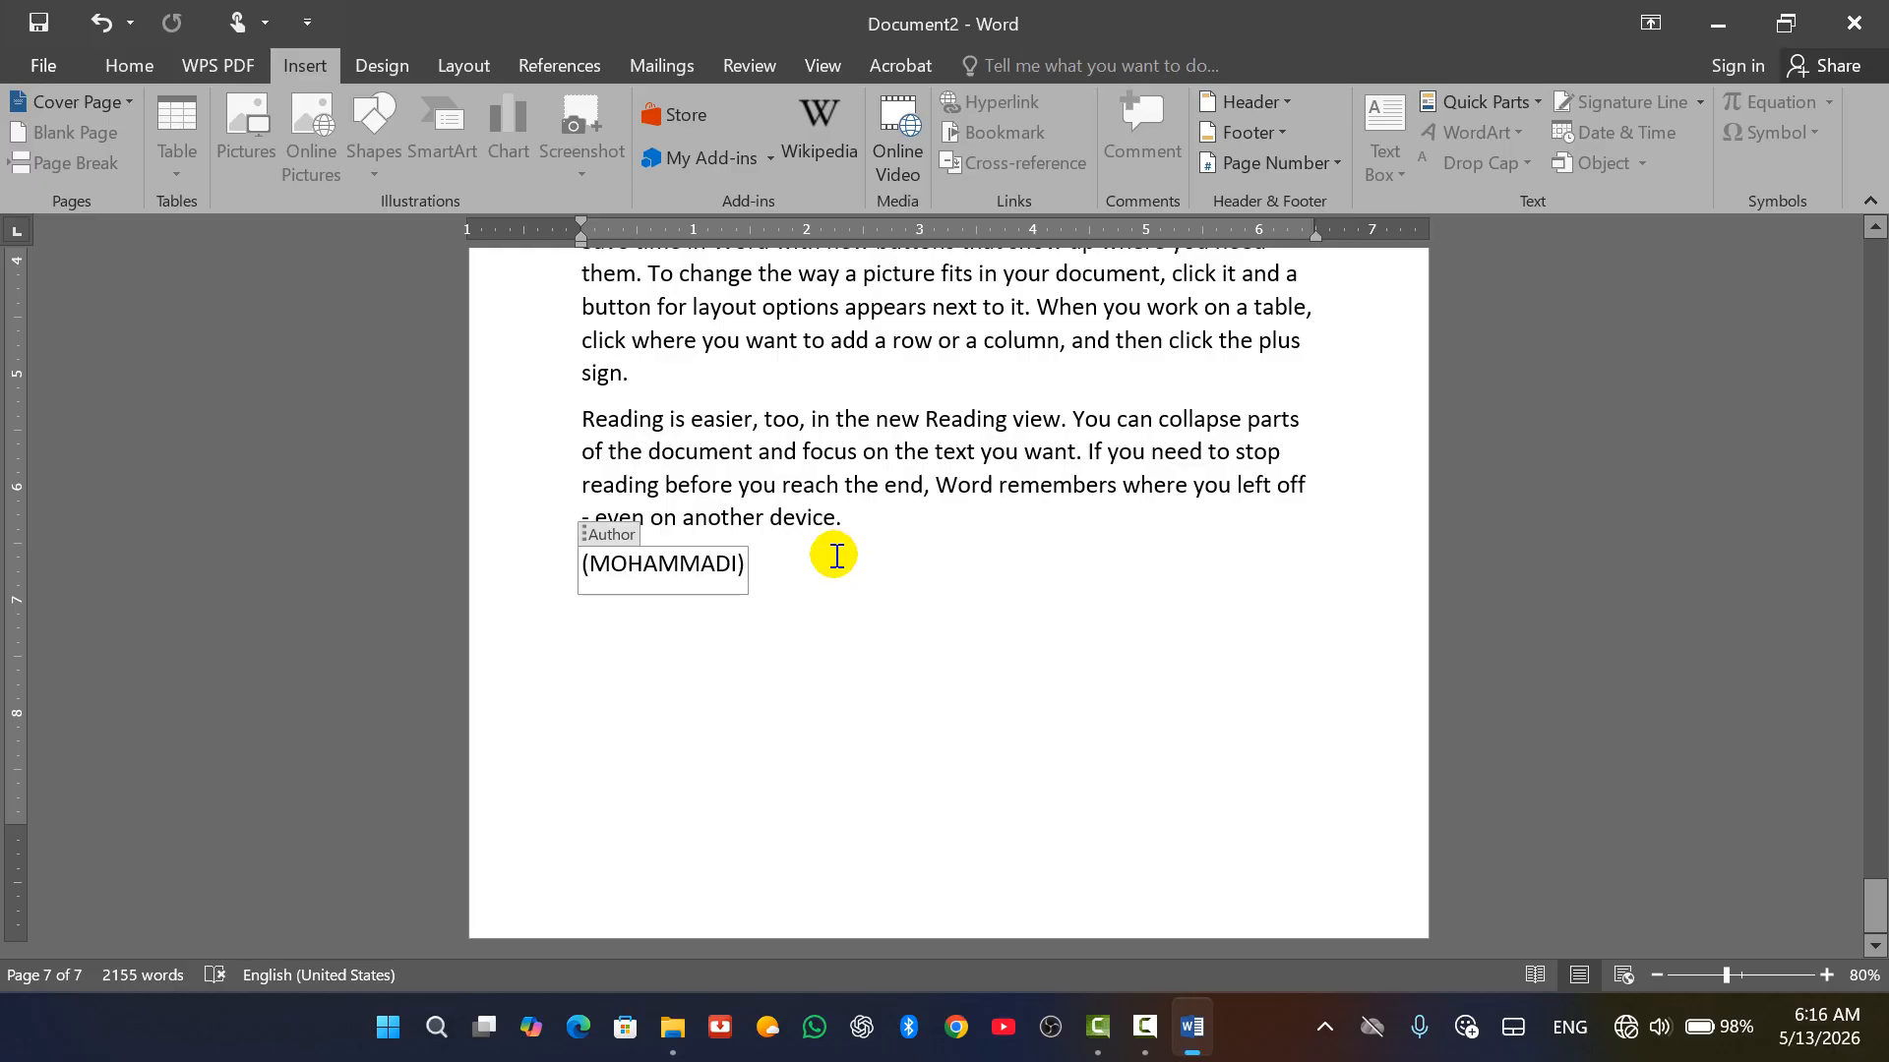
# Insert the Comments document property on the empty line below the author field.
pyautogui.click(762, 607)
pyautogui.click(774, 615)
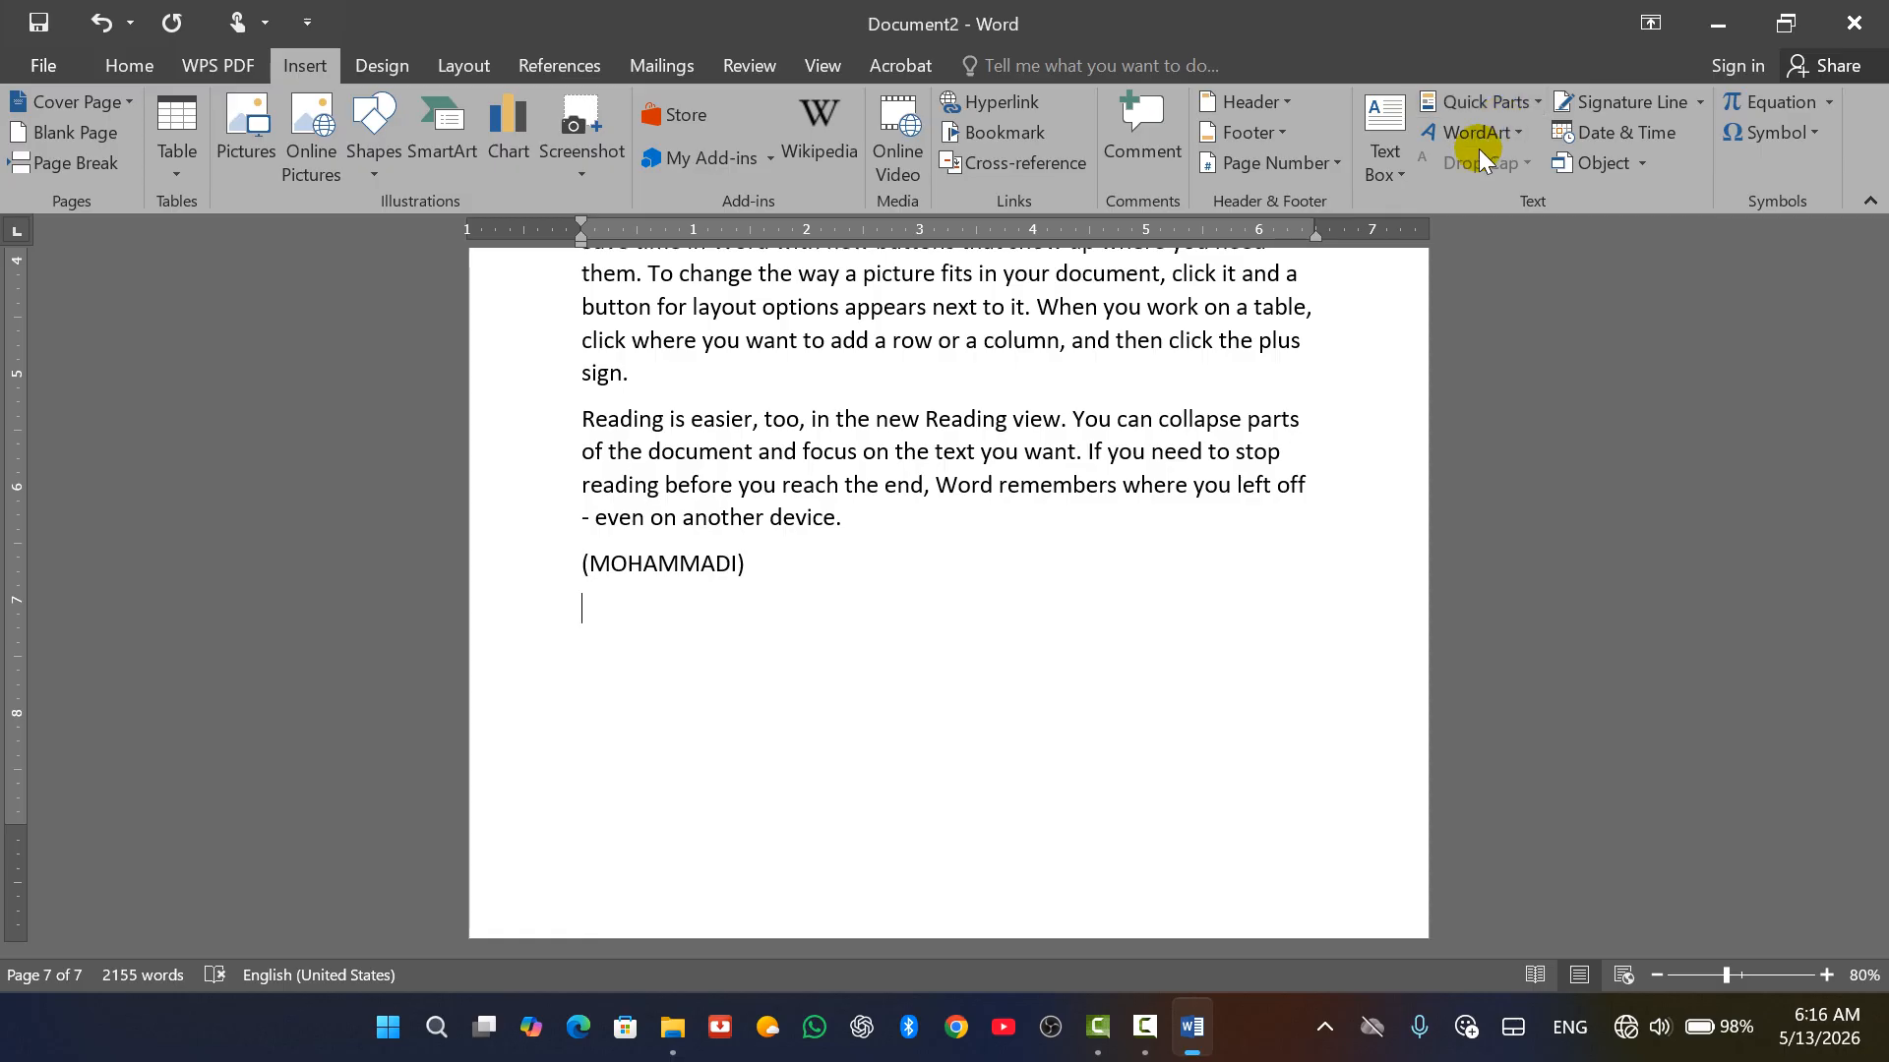
pyautogui.click(1522, 108)
pyautogui.moveTo(1521, 178)
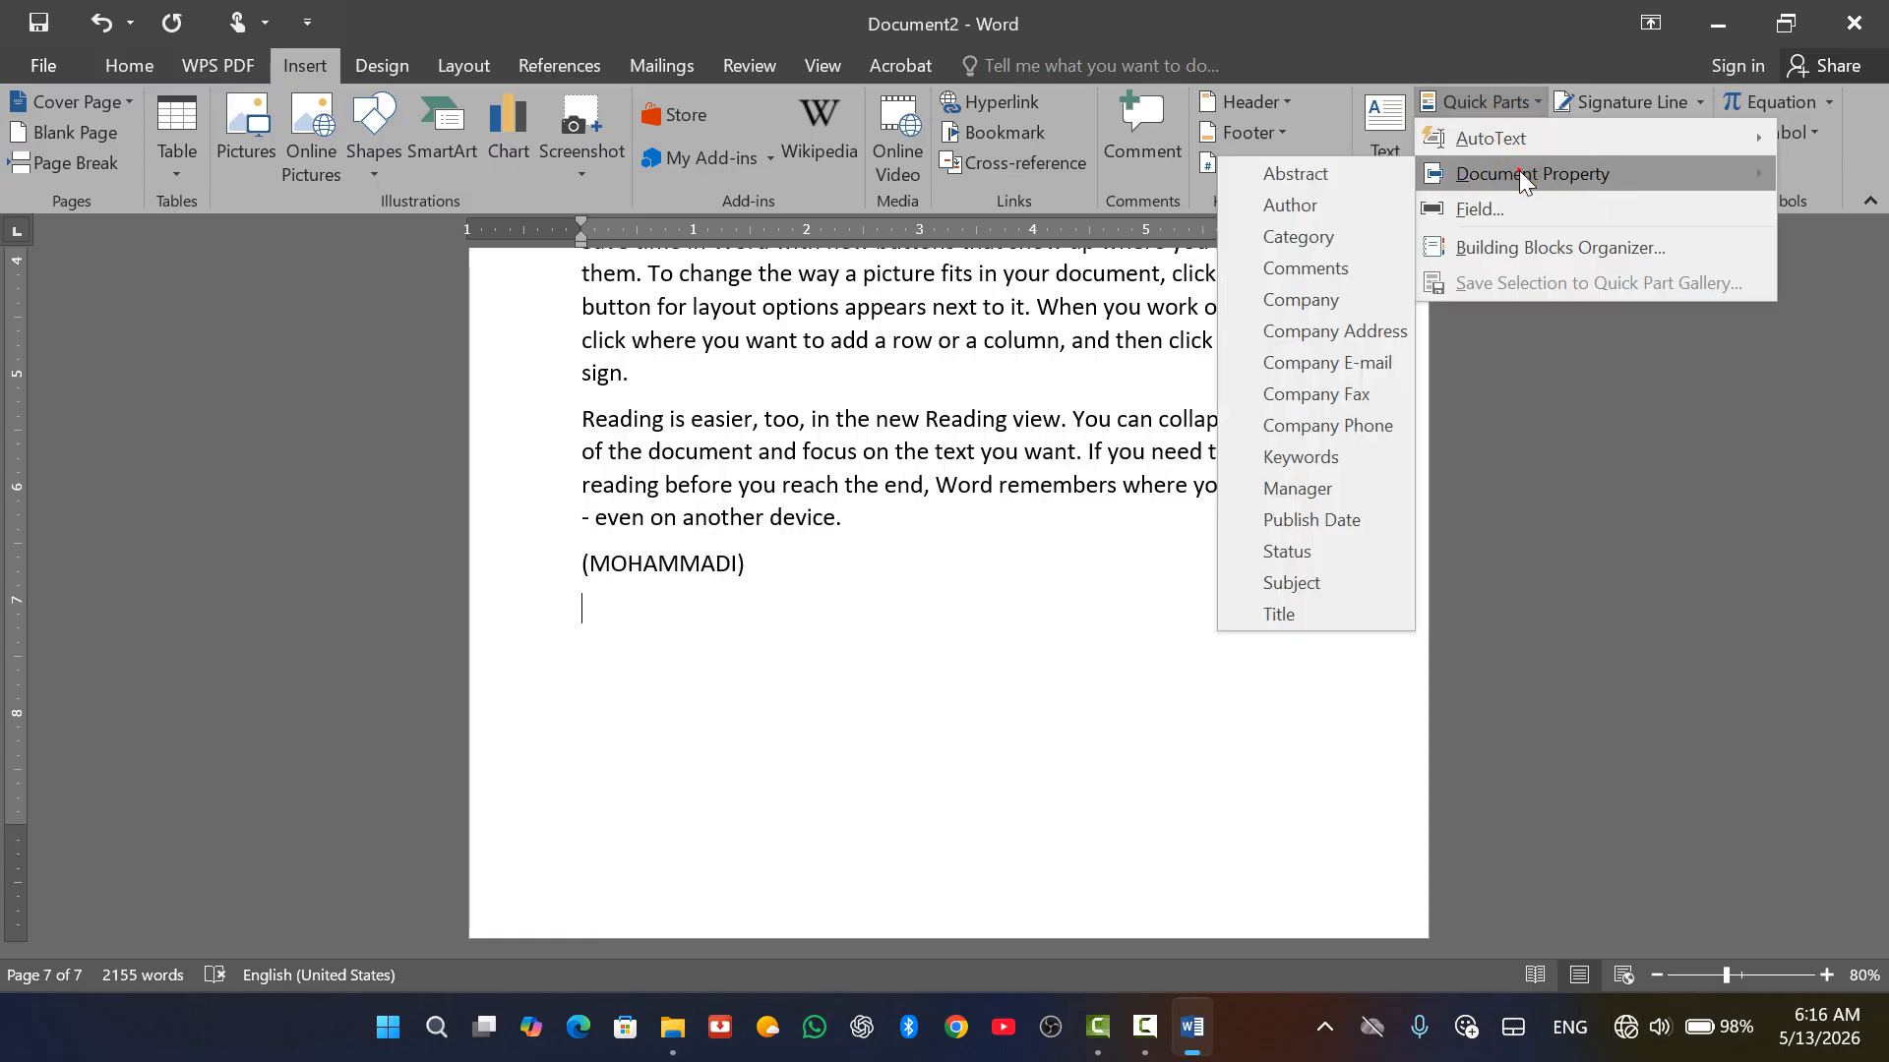
pyautogui.click(1287, 280)
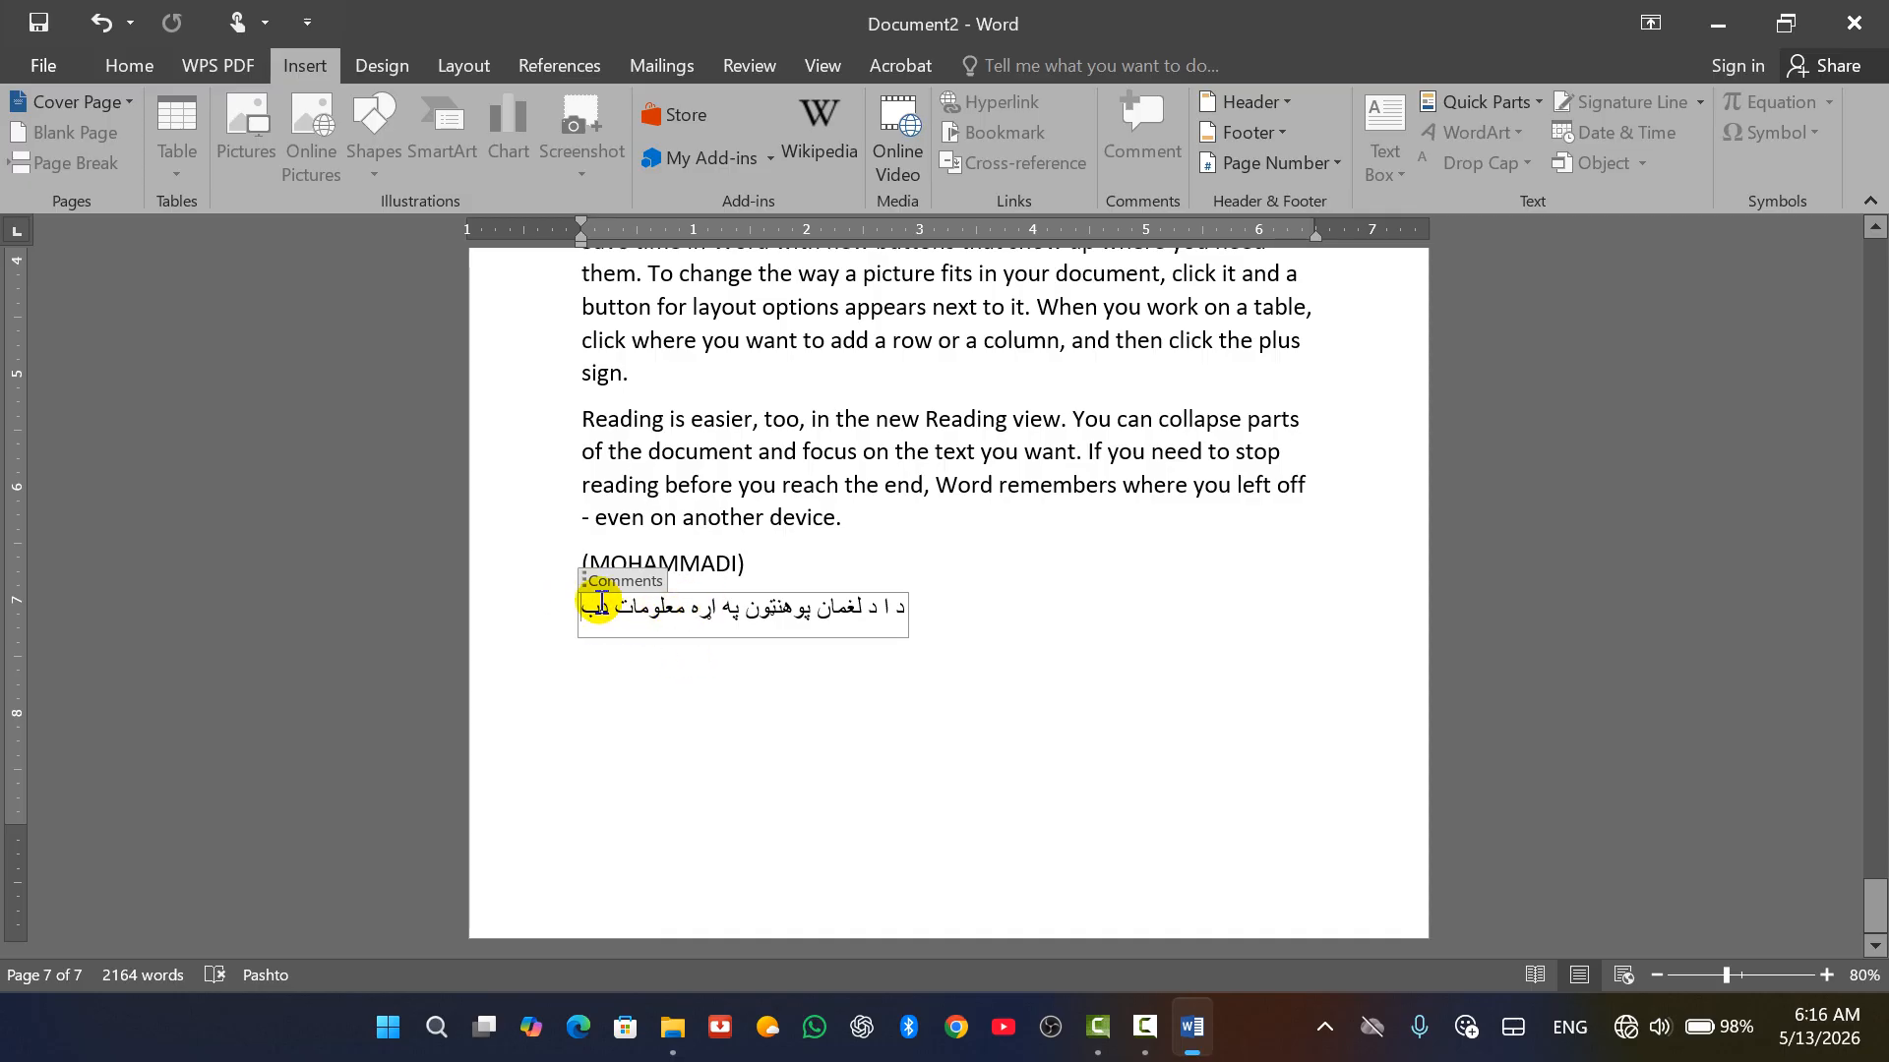
# Correct the last word of the inserted comment to "دی" using the Pashto keyboard layout.
pyautogui.press('BackSpace')
pyautogui.press('Right')
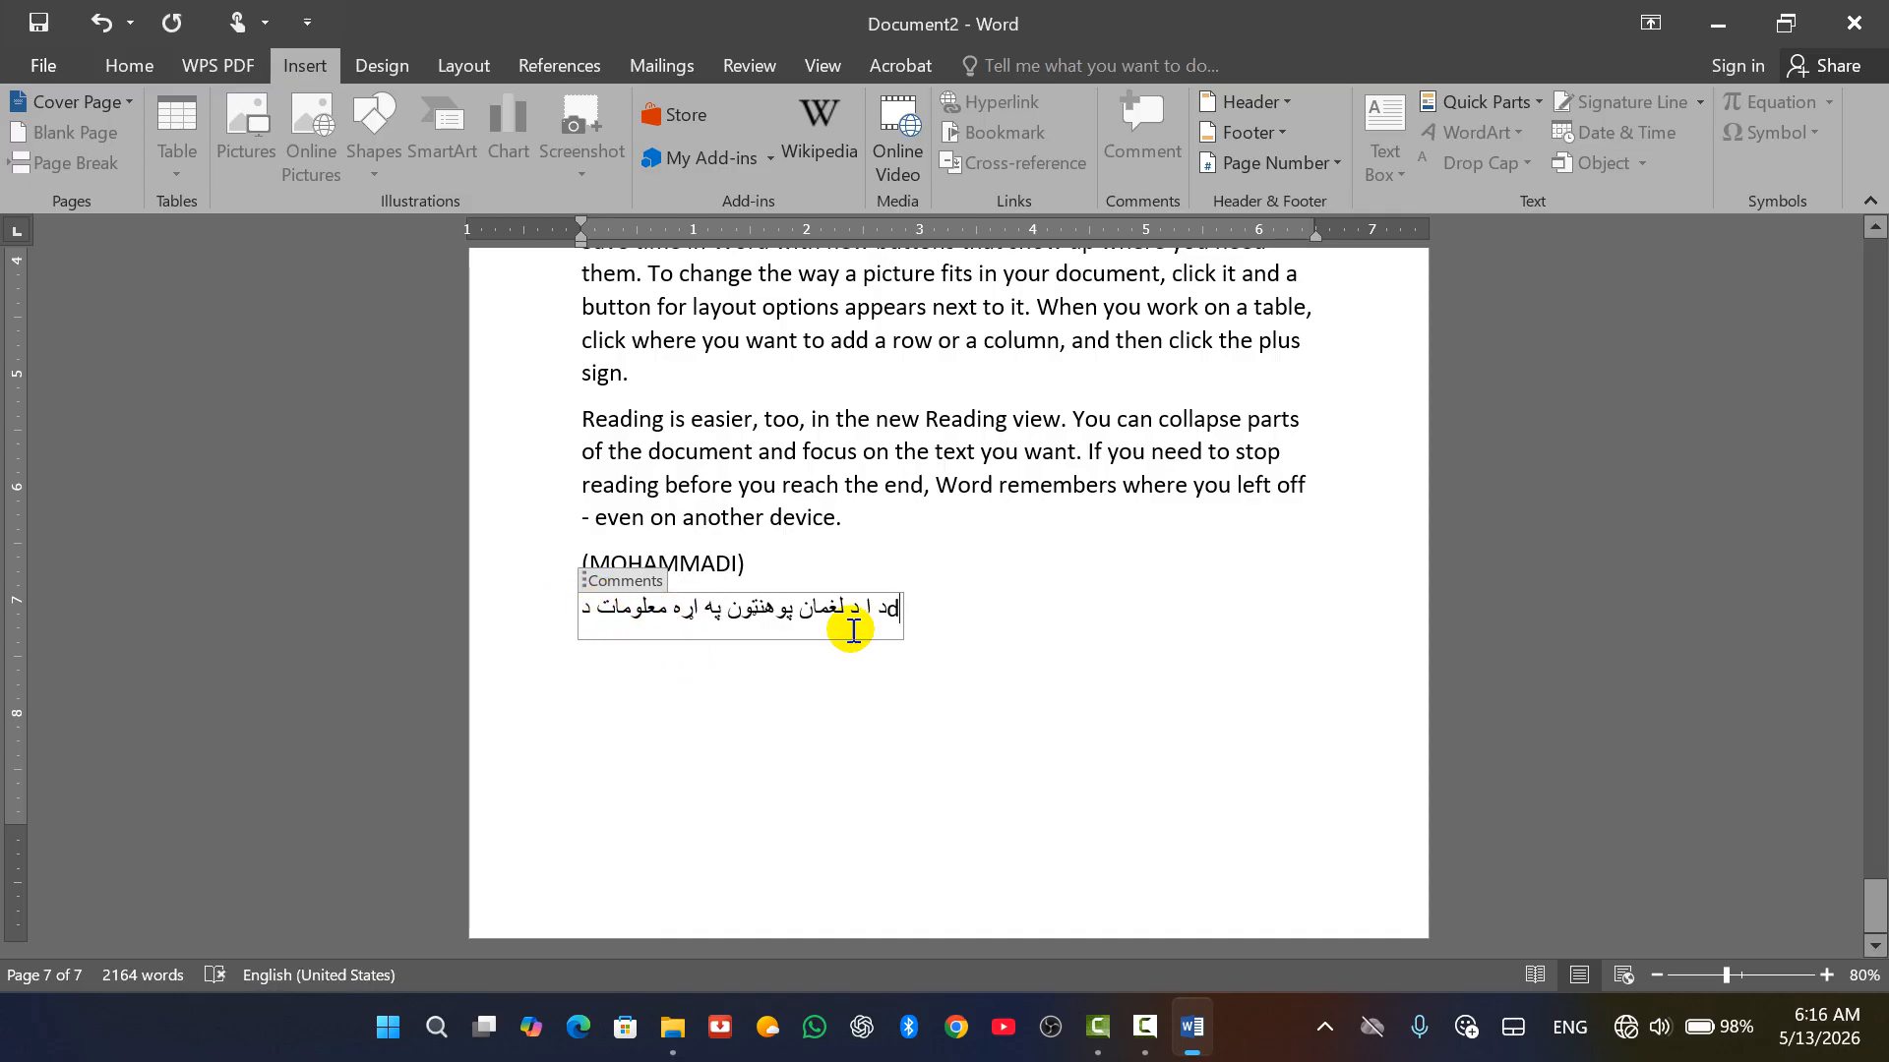
pyautogui.press('BackSpace')
pyautogui.hotkey('alt', 'shift')
pyautogui.write('ی')
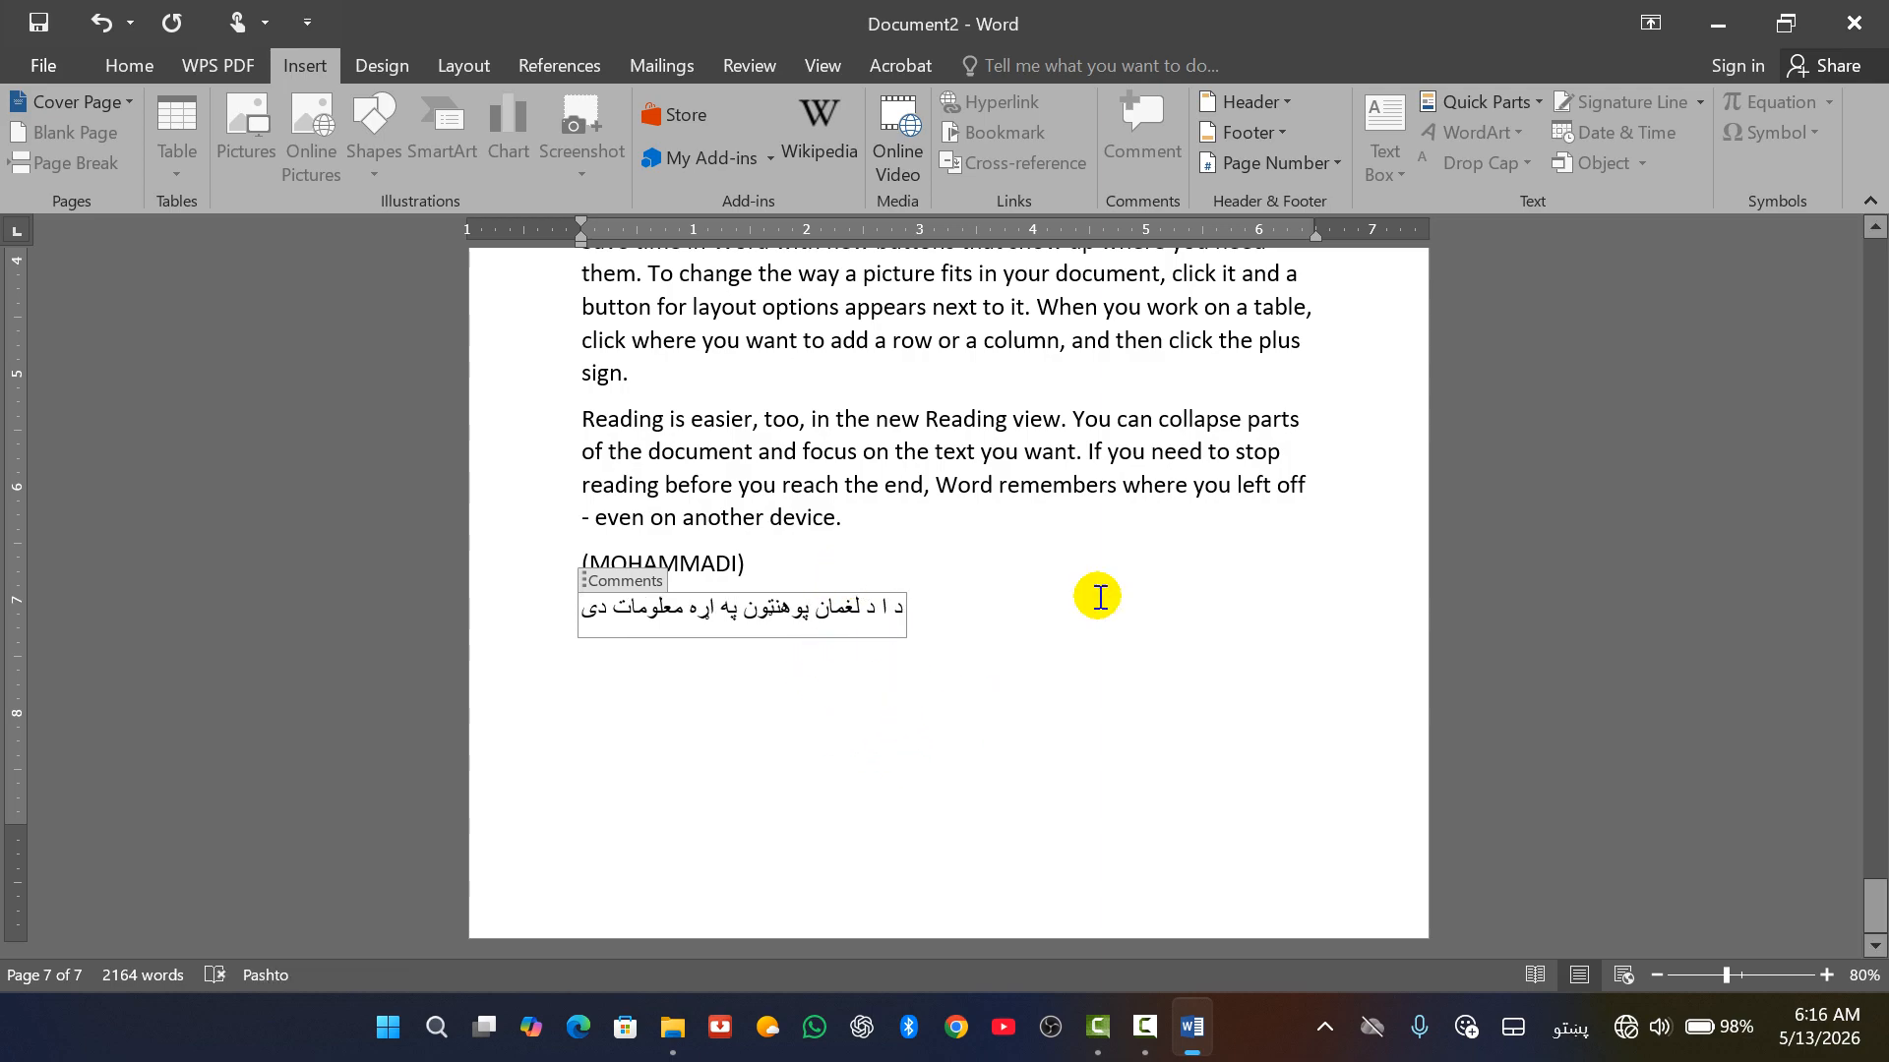
# Place the cursor on a new line below the comment and look over the Document Property list without inserting anything.
pyautogui.click(1531, 103)
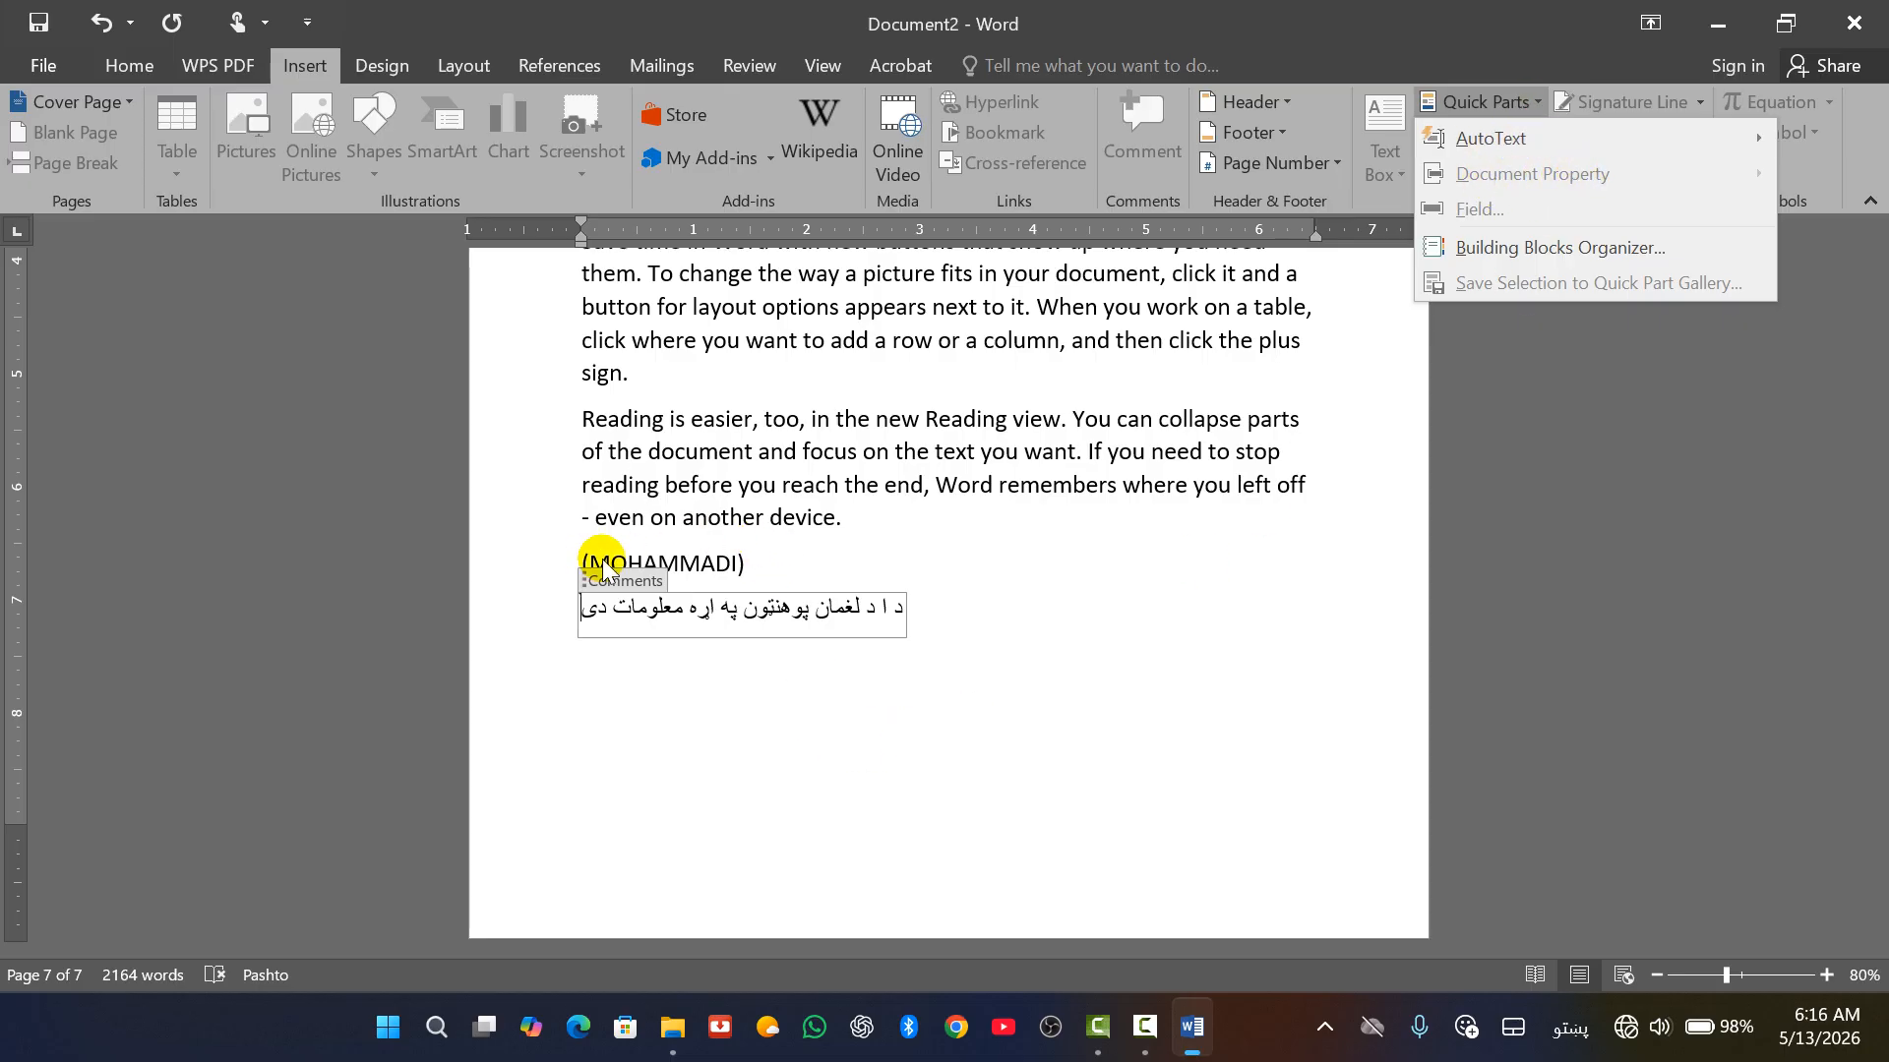
pyautogui.click(1130, 835)
pyautogui.doubleClick(971, 831)
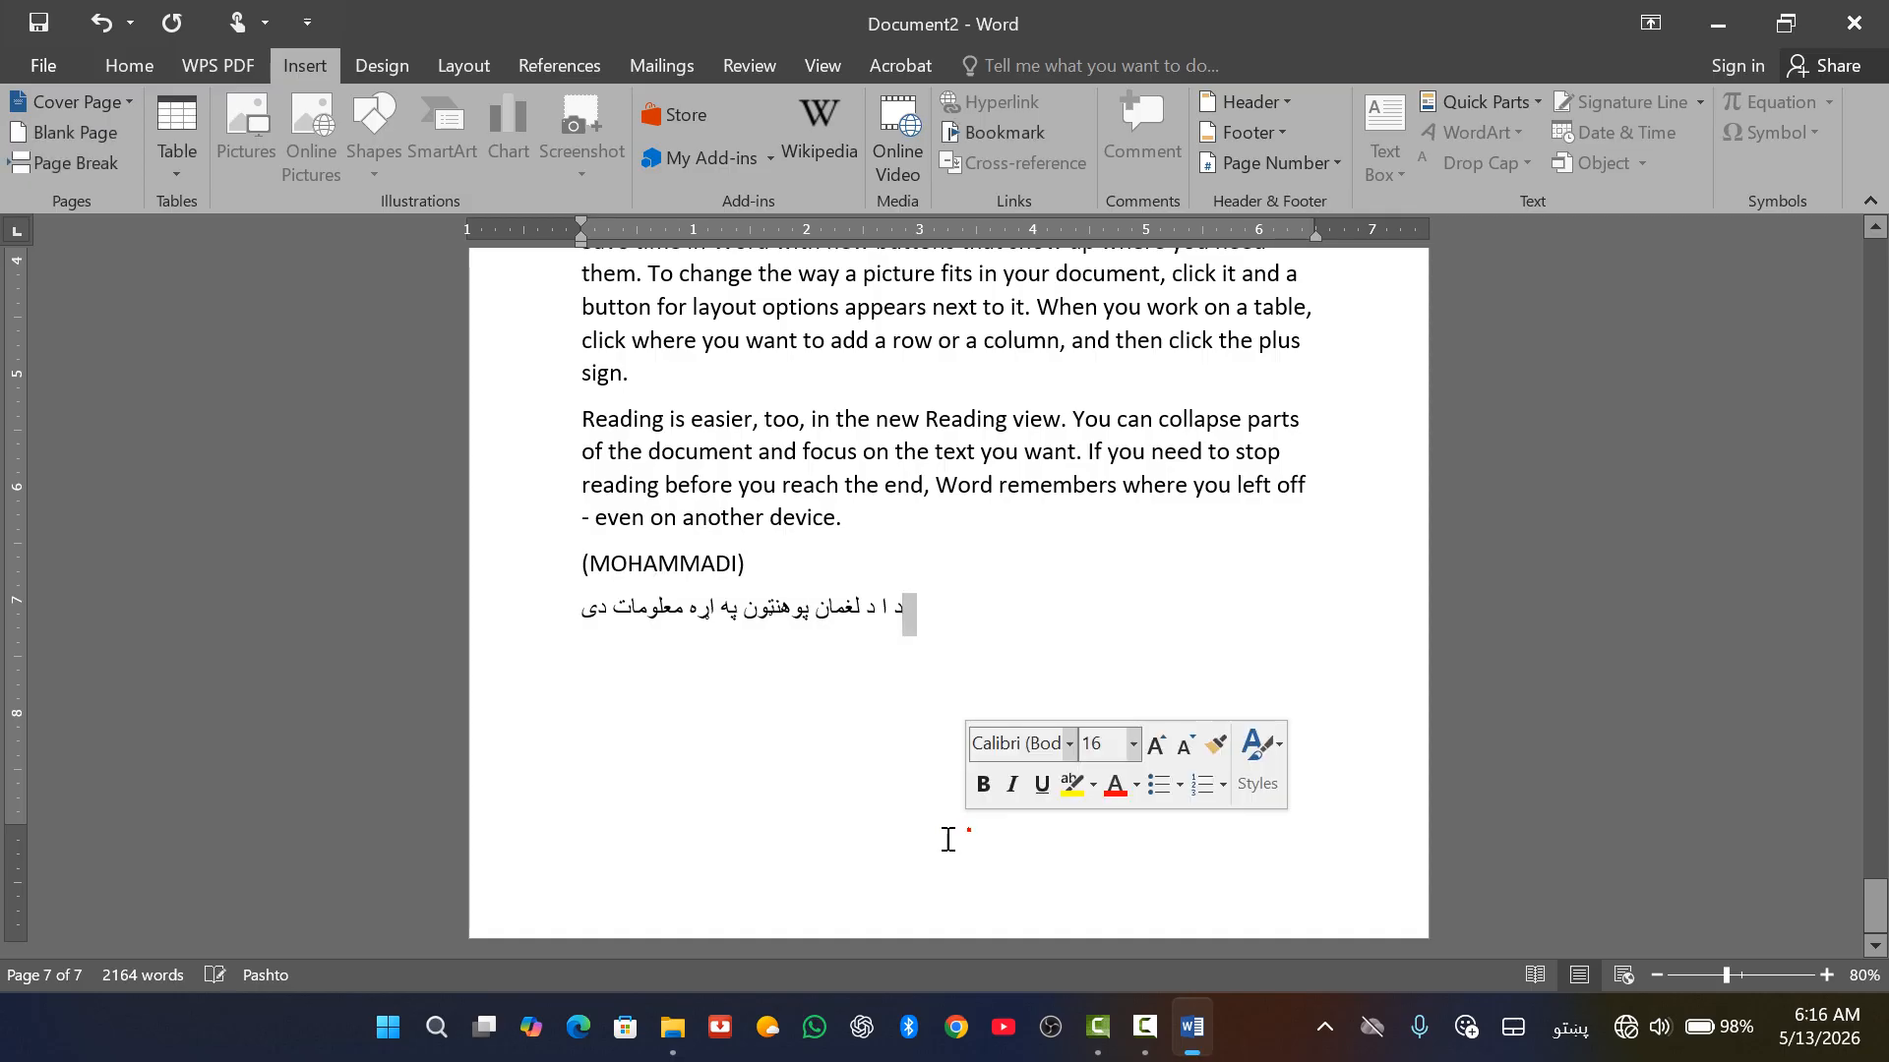
pyautogui.click(872, 737)
pyautogui.click(846, 743)
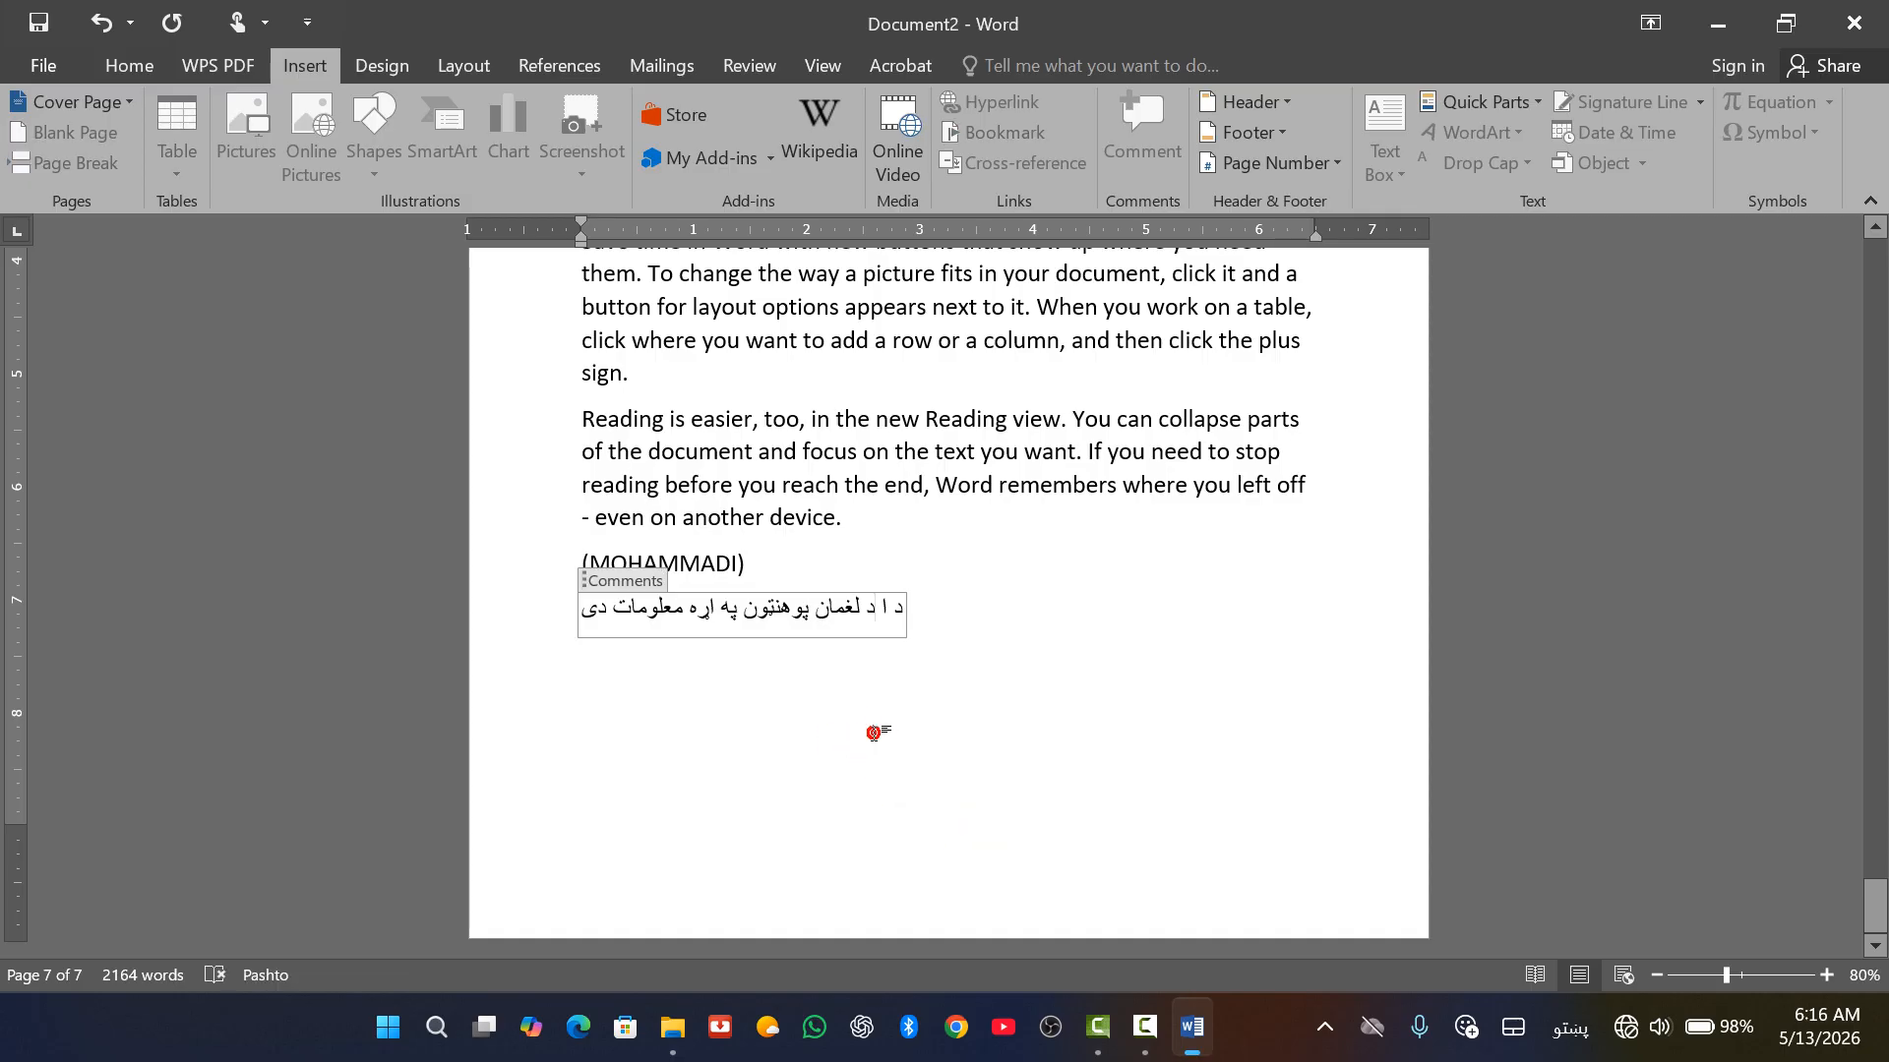
pyautogui.click(801, 709)
pyautogui.click(944, 662)
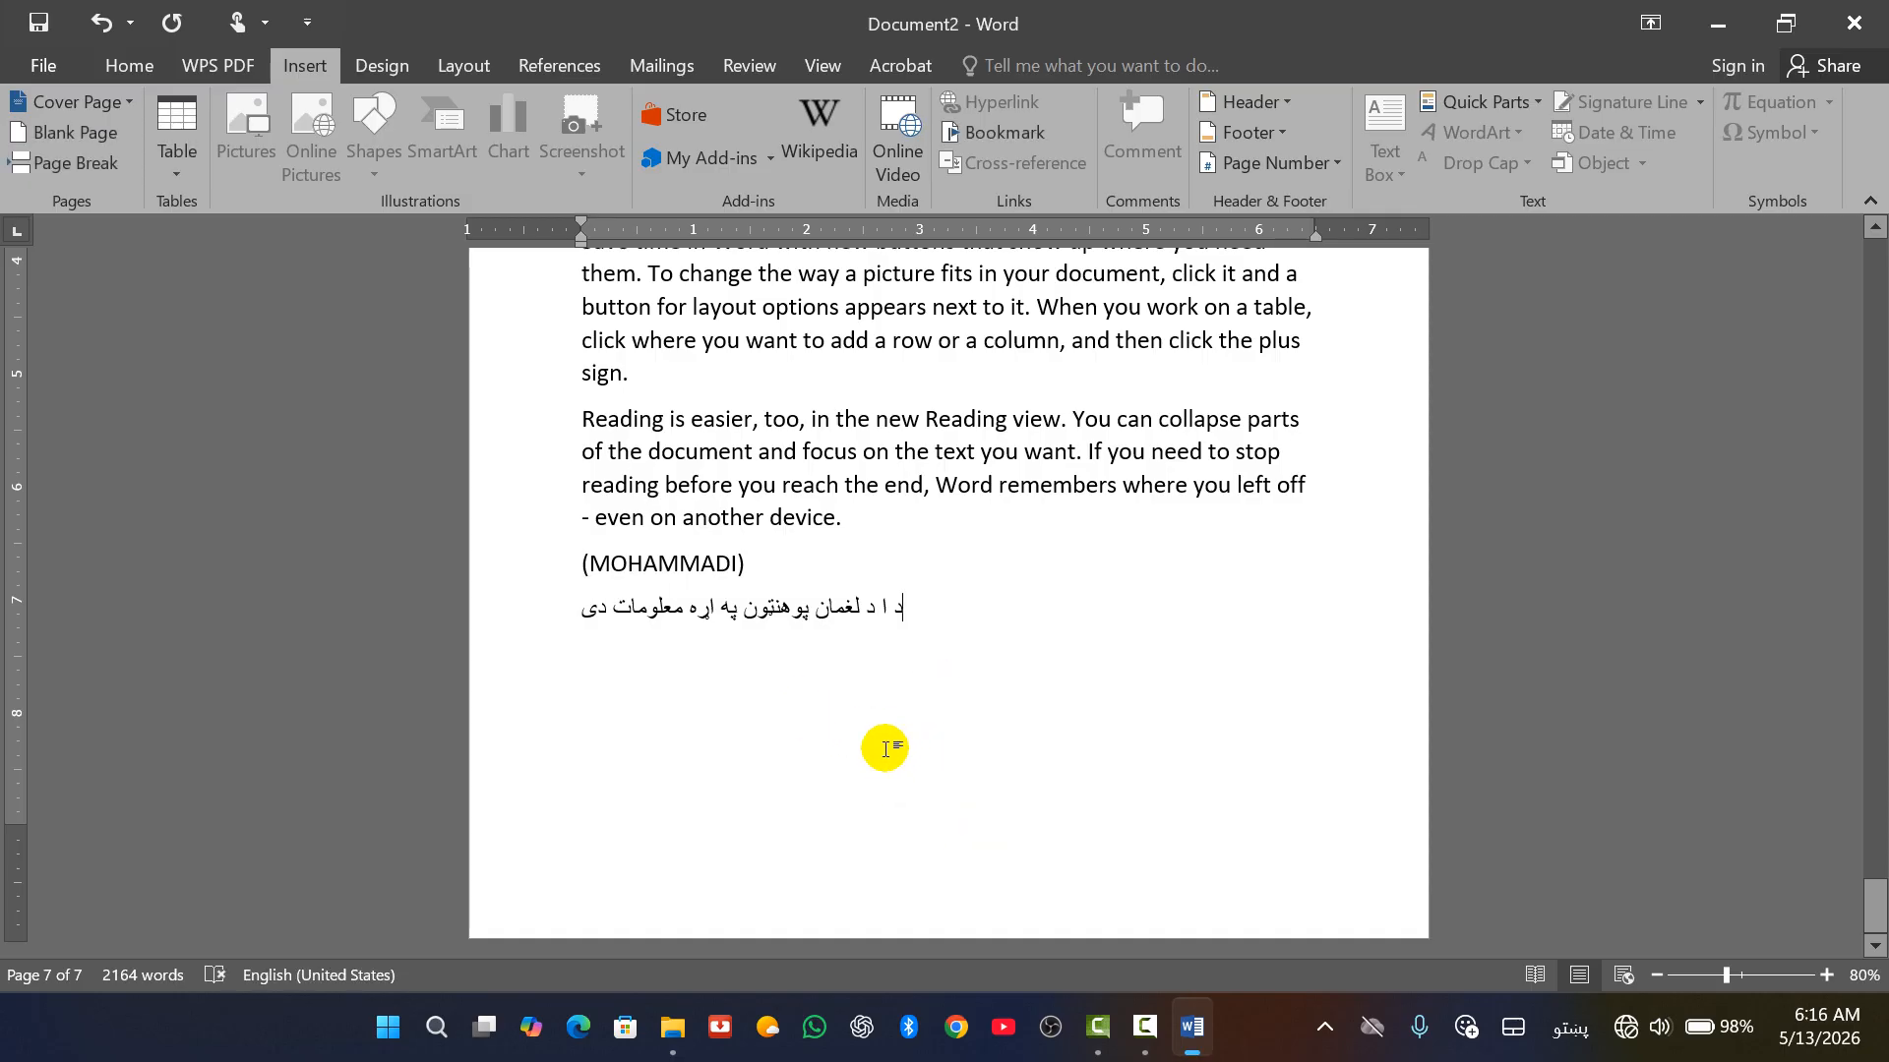
pyautogui.click(864, 729)
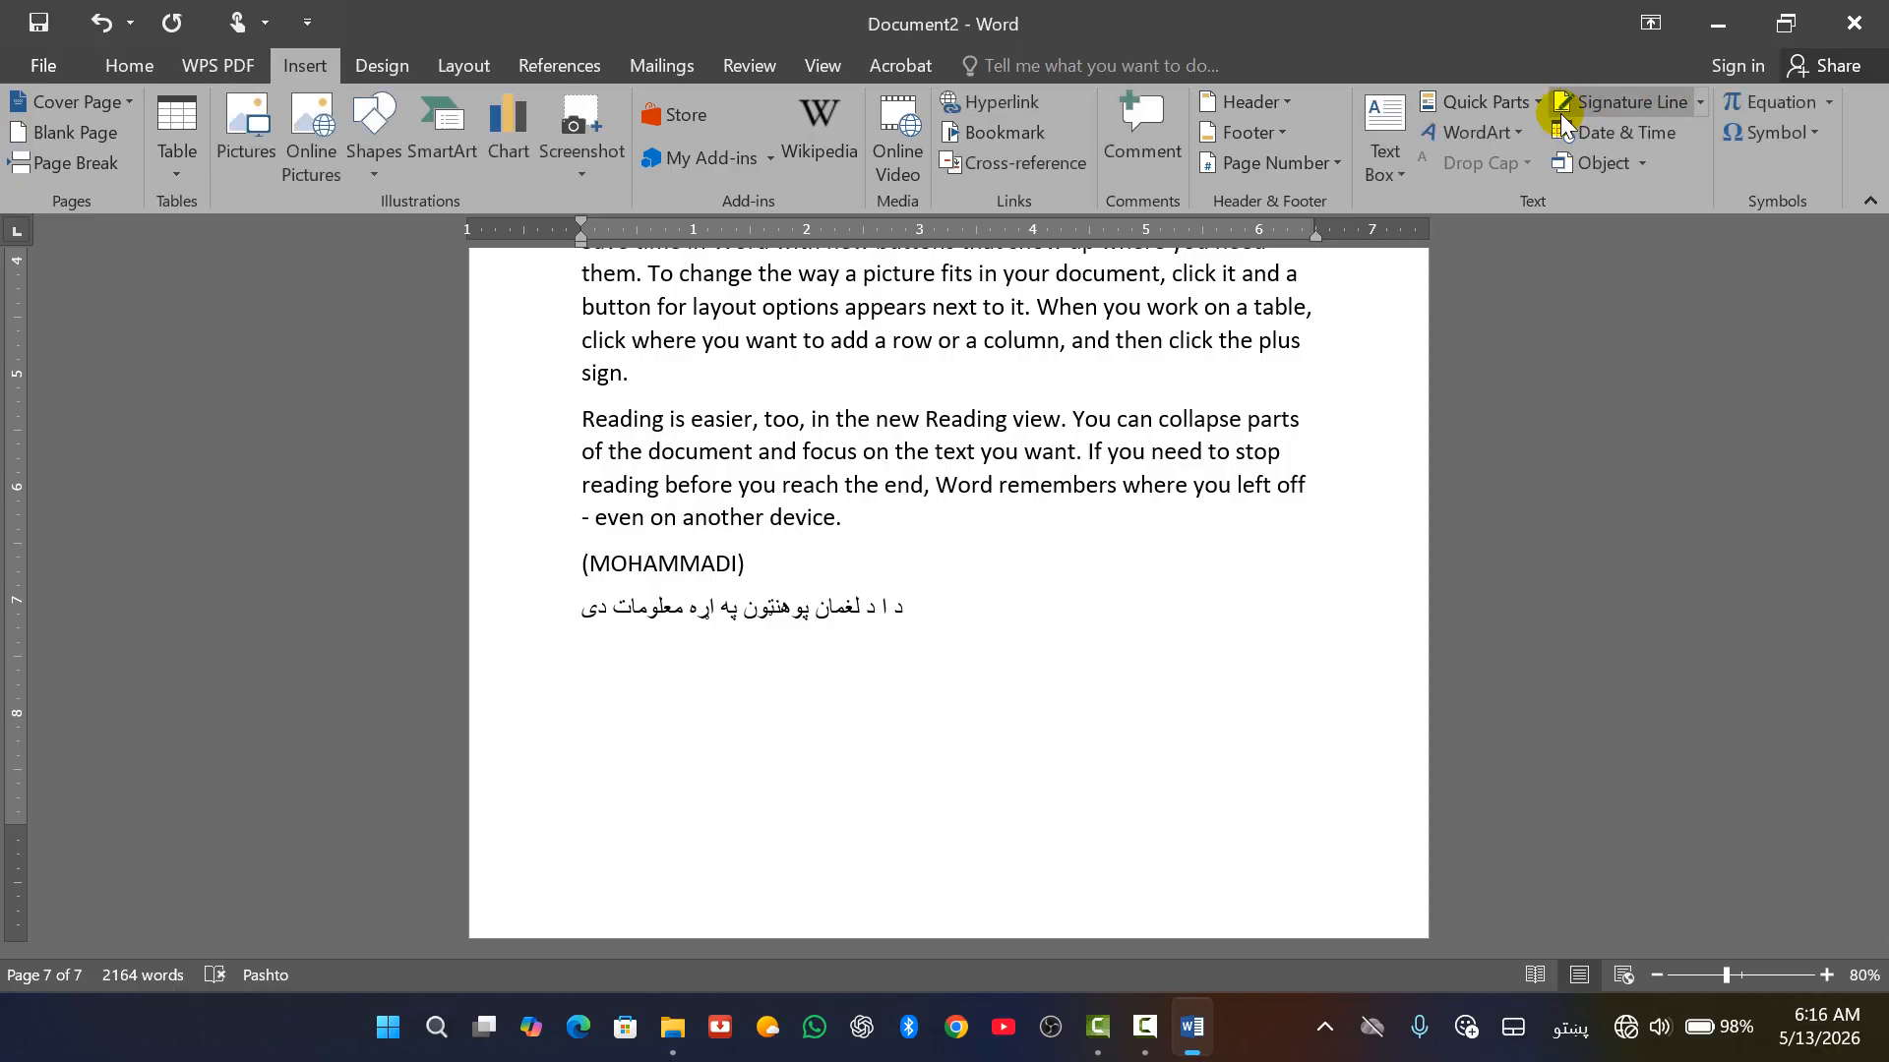
pyautogui.click(1514, 102)
pyautogui.click(1505, 174)
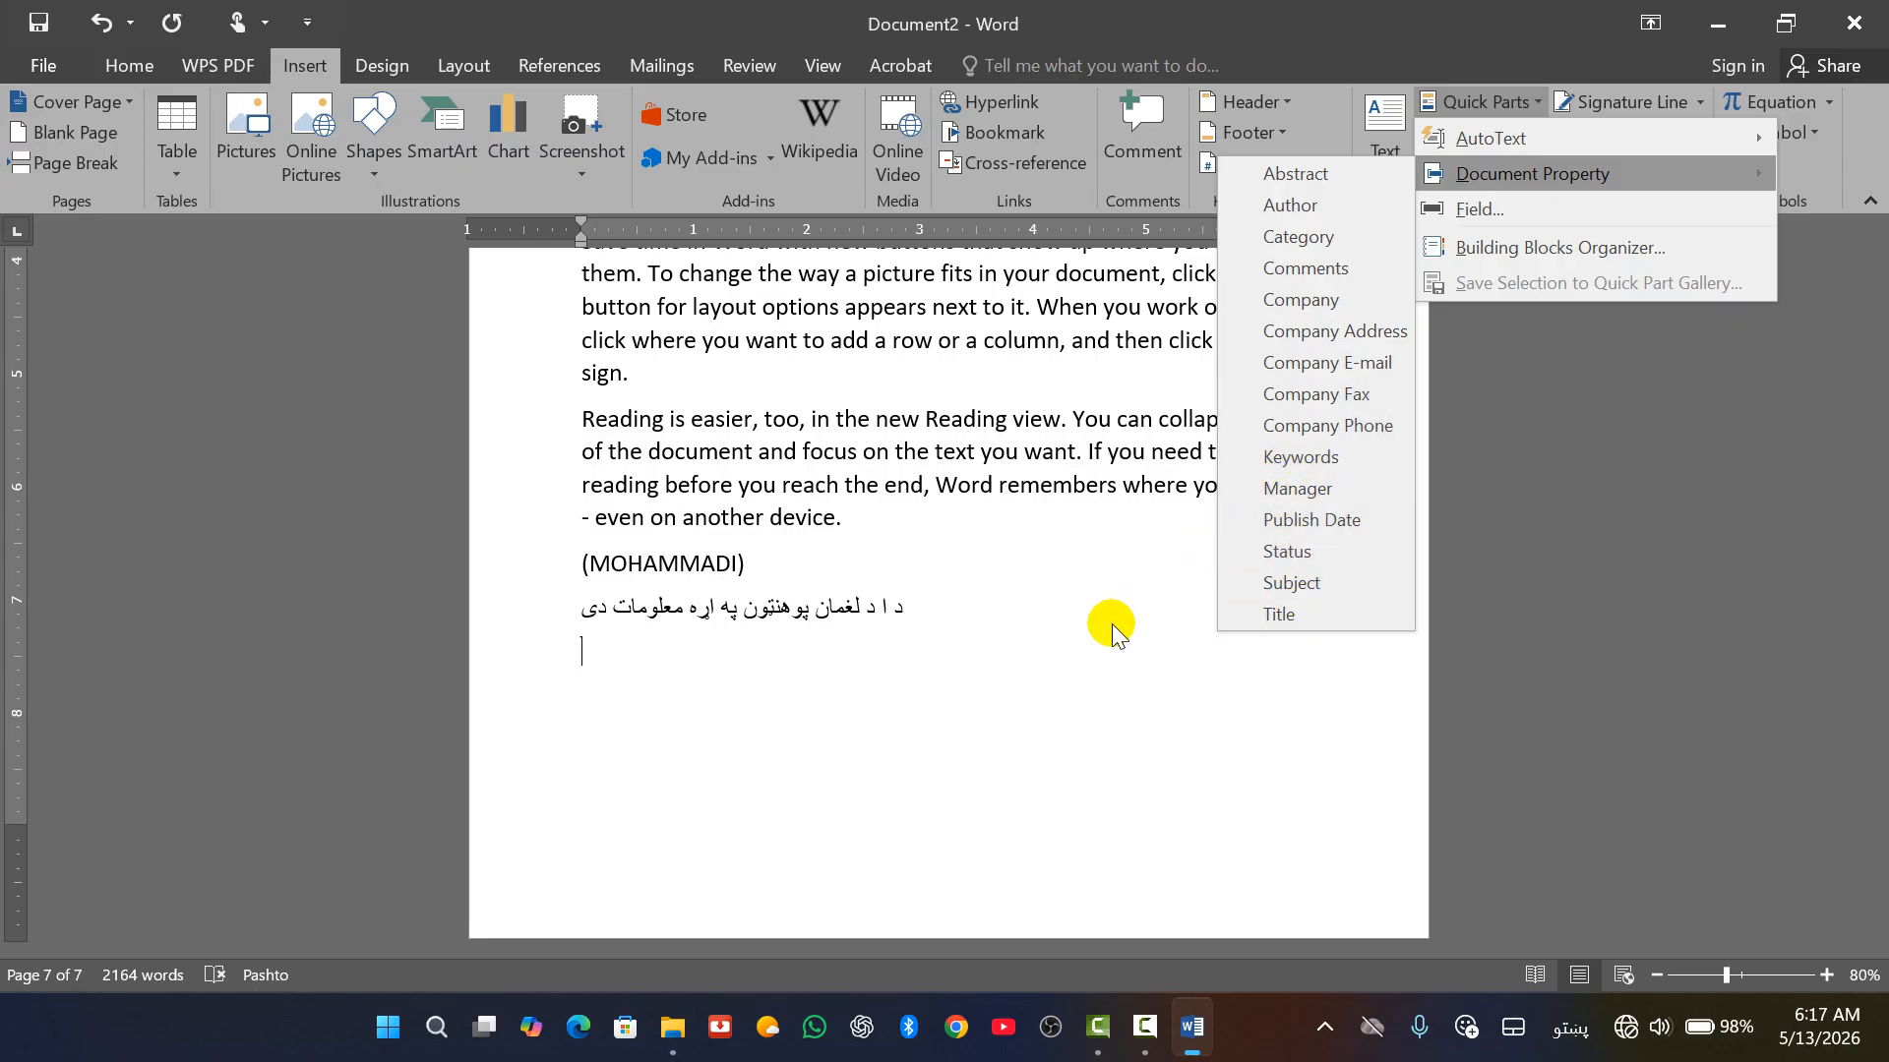
pyautogui.click(1522, 372)
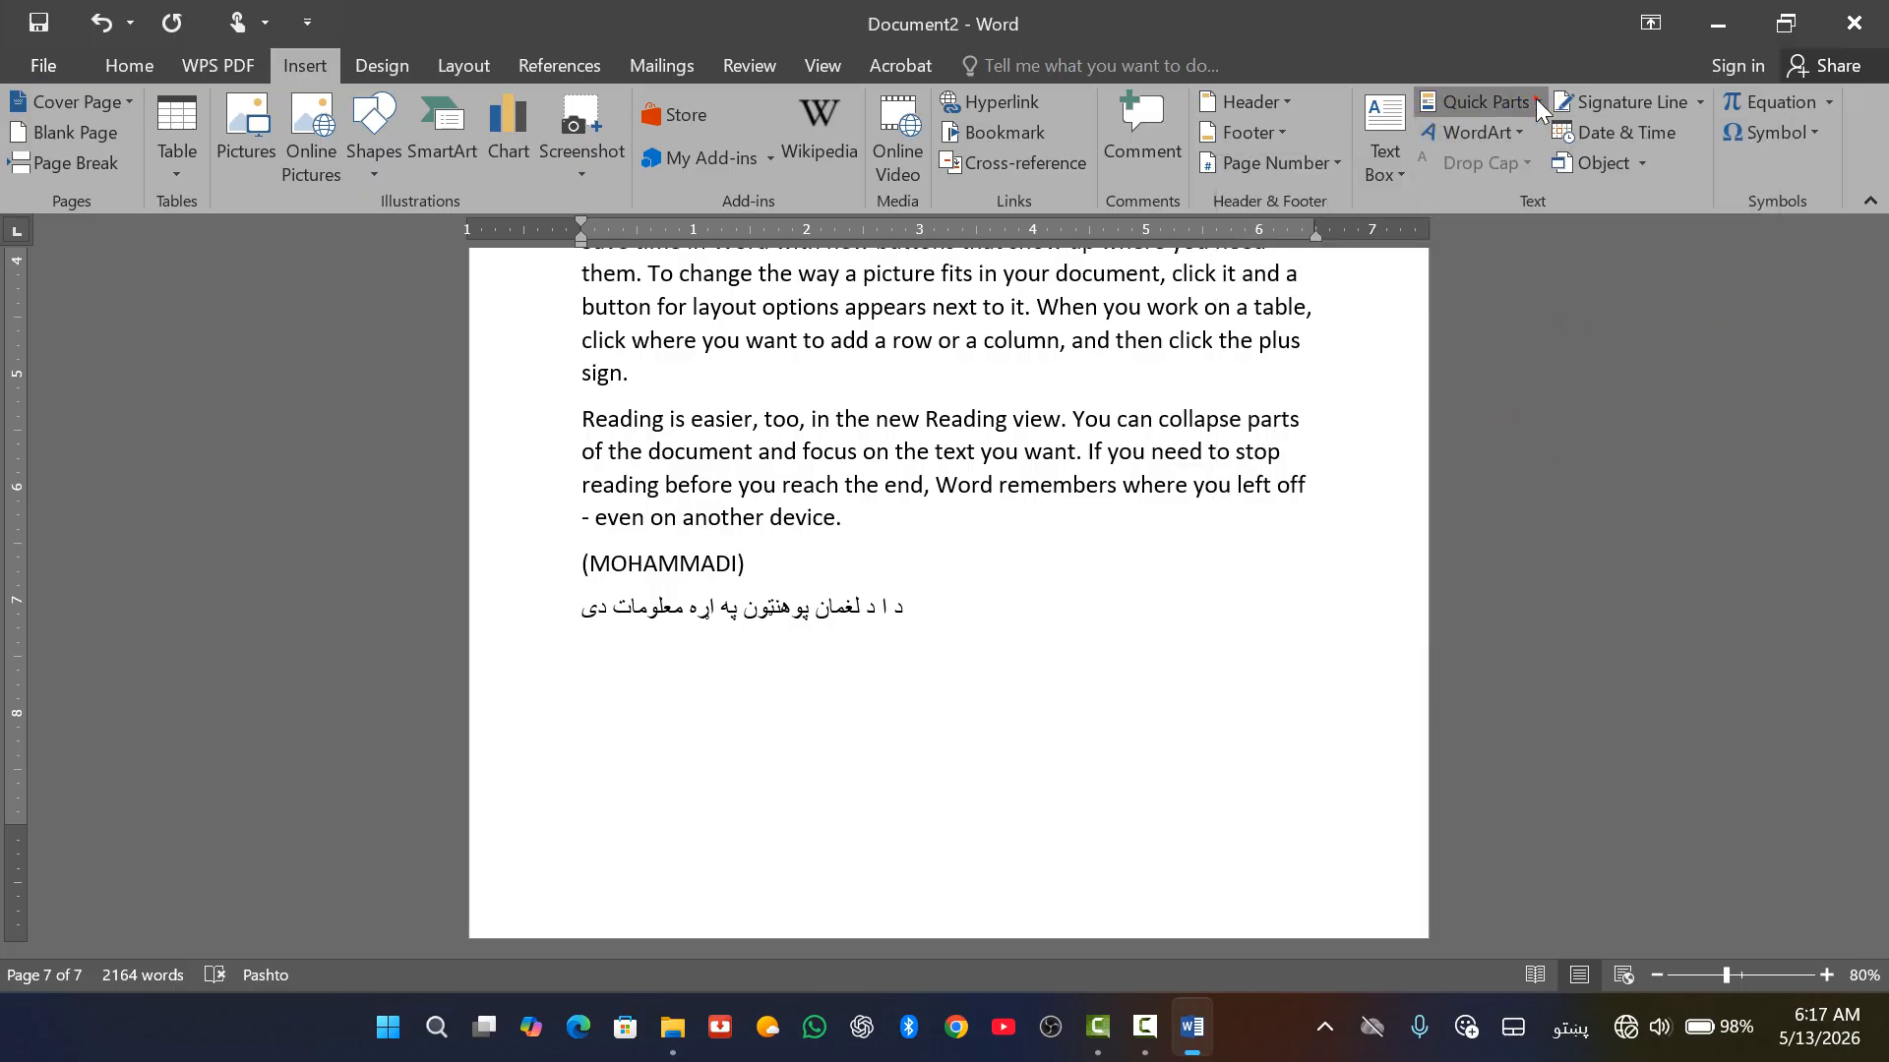
# Look over the field names available for insertion and close the Field dialog without inserting one.
pyautogui.click(1471, 102)
pyautogui.click(1497, 212)
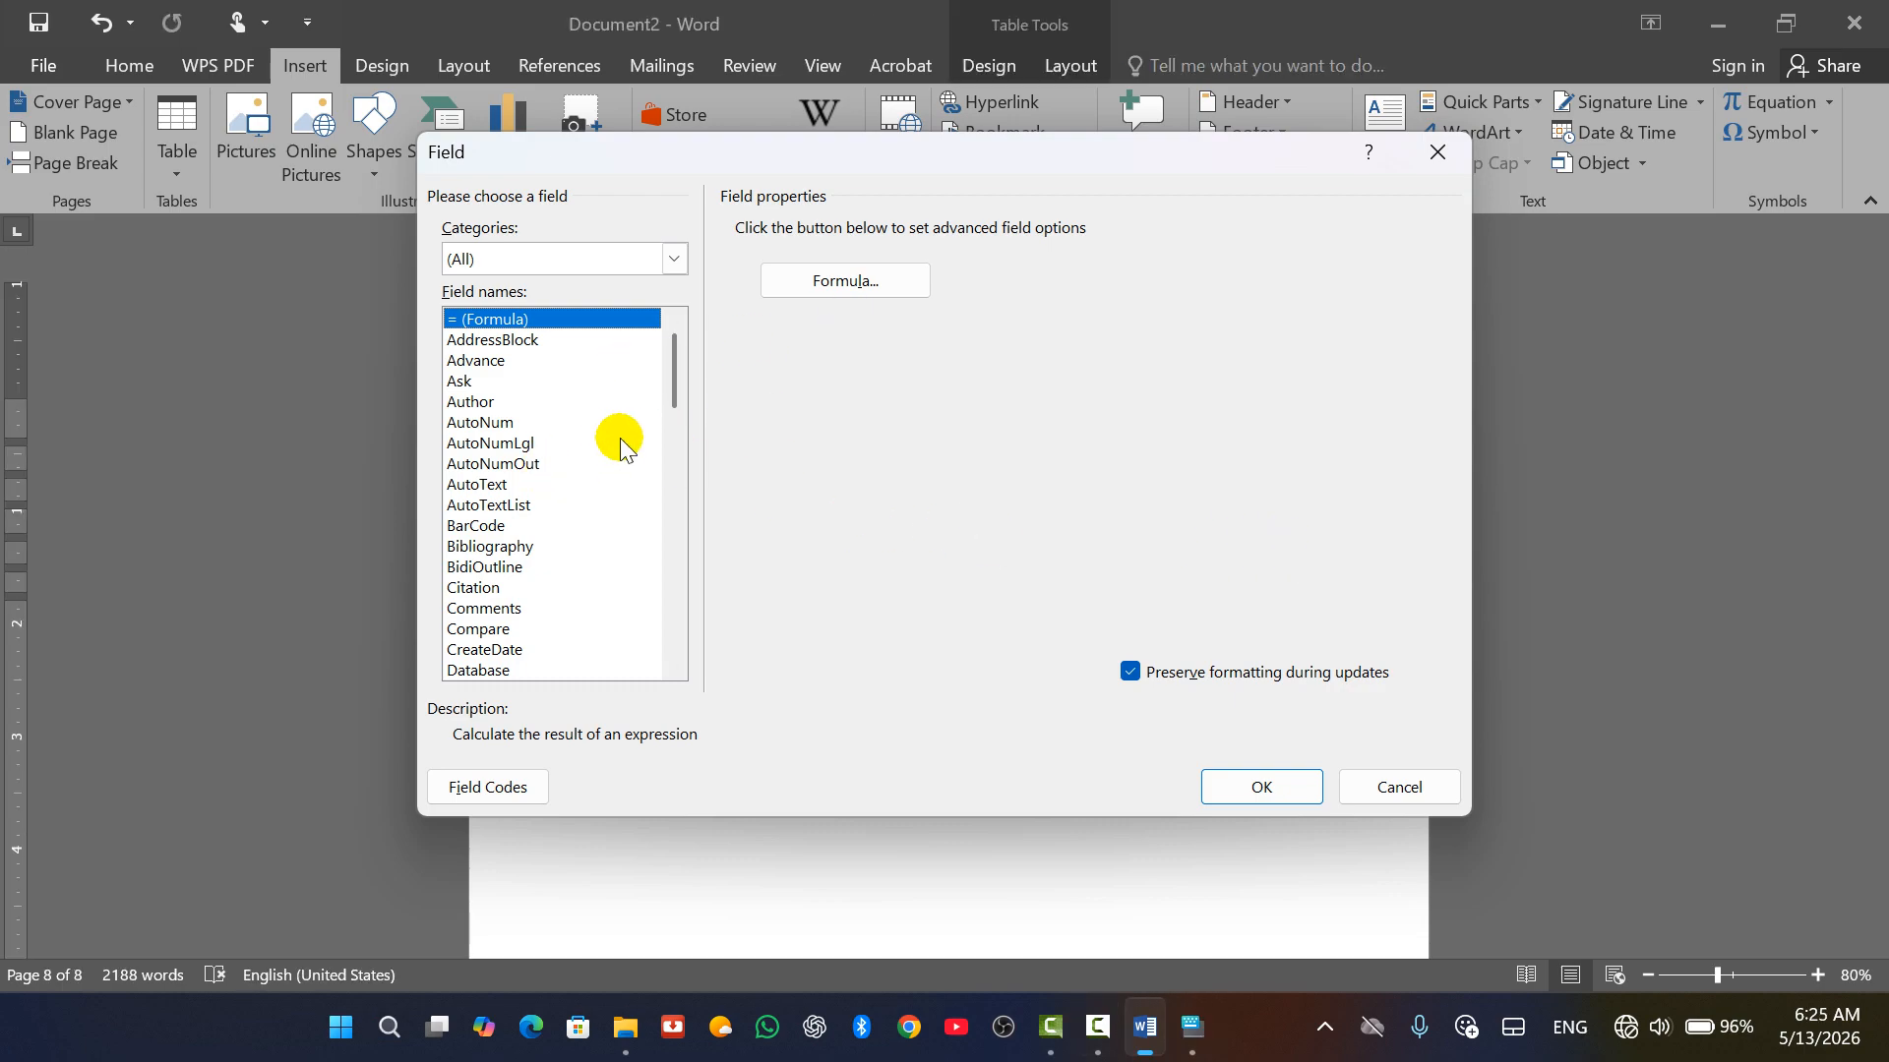
pyautogui.moveTo(888, 157); pyautogui.dragTo(335, 224)
pyautogui.click(981, 225)
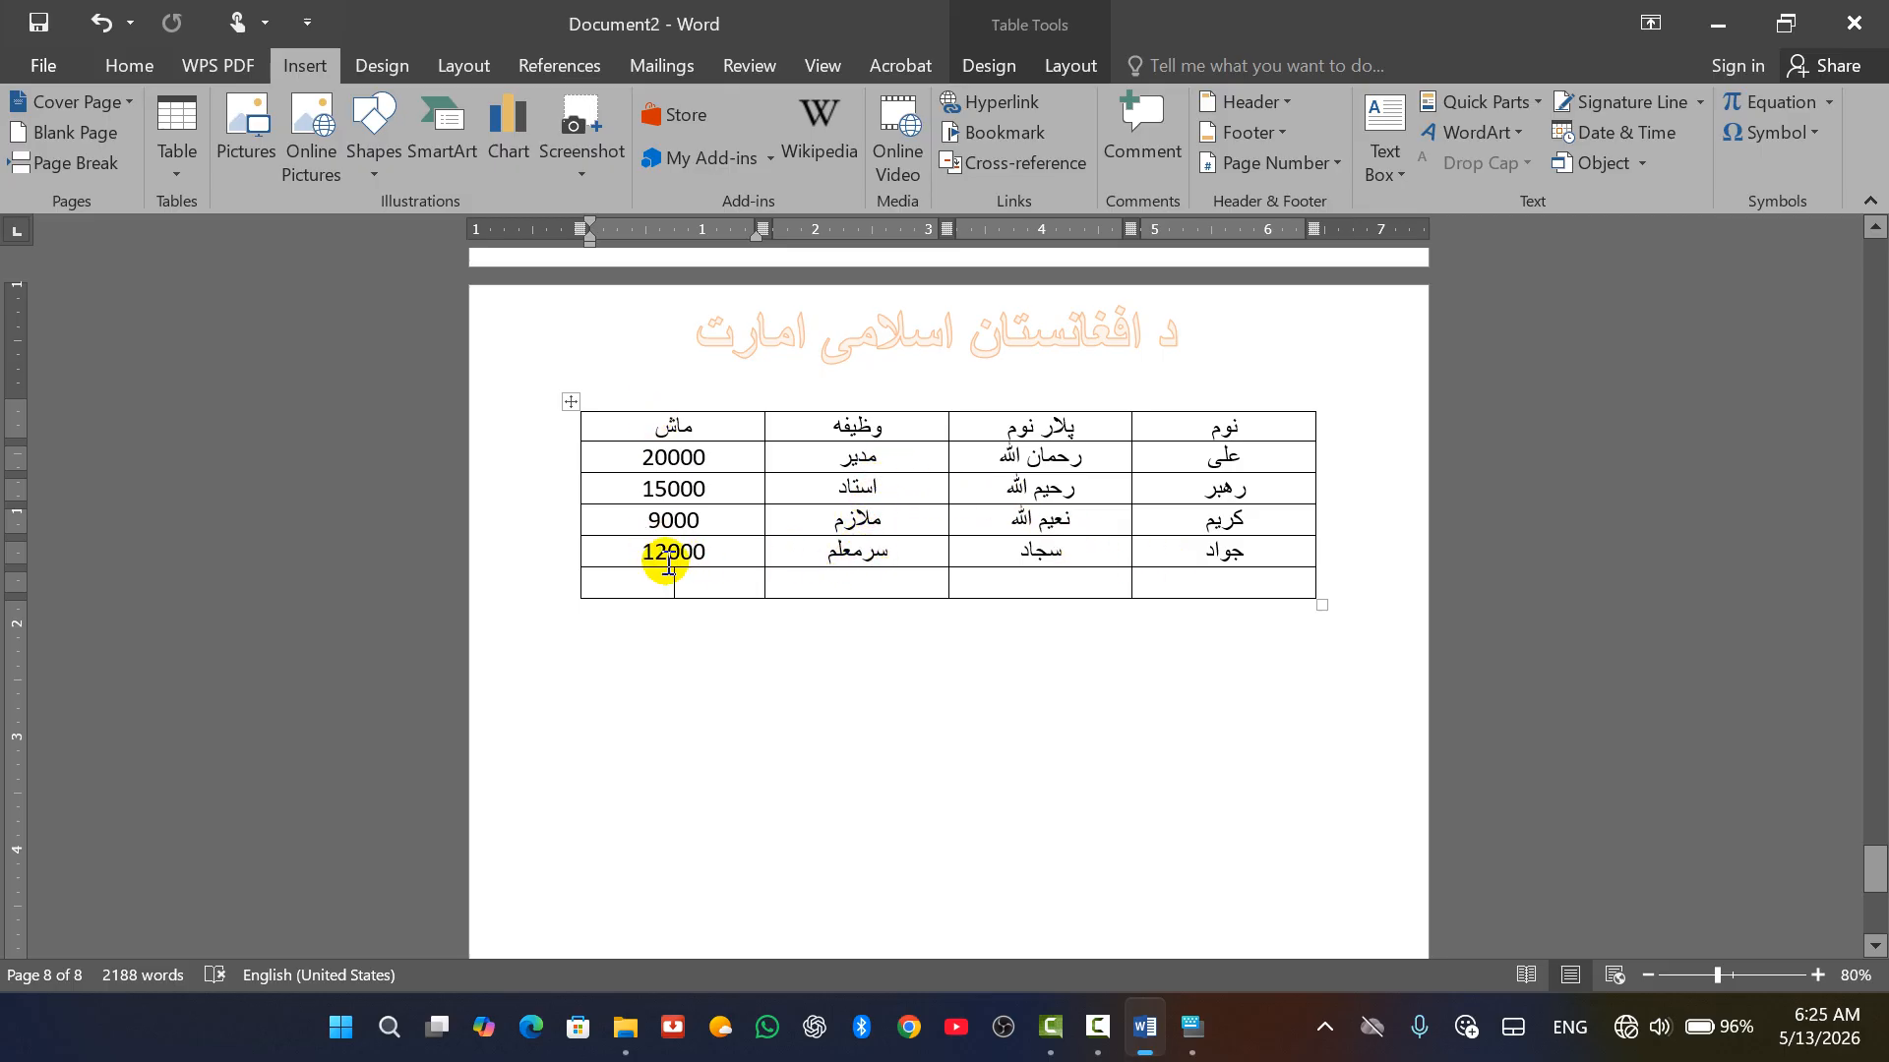
# Insert the formula field =SUM(ABOVE) in the empty bottom cell of the ماش column, and undo it.
pyautogui.click(1514, 108)
pyautogui.click(1497, 208)
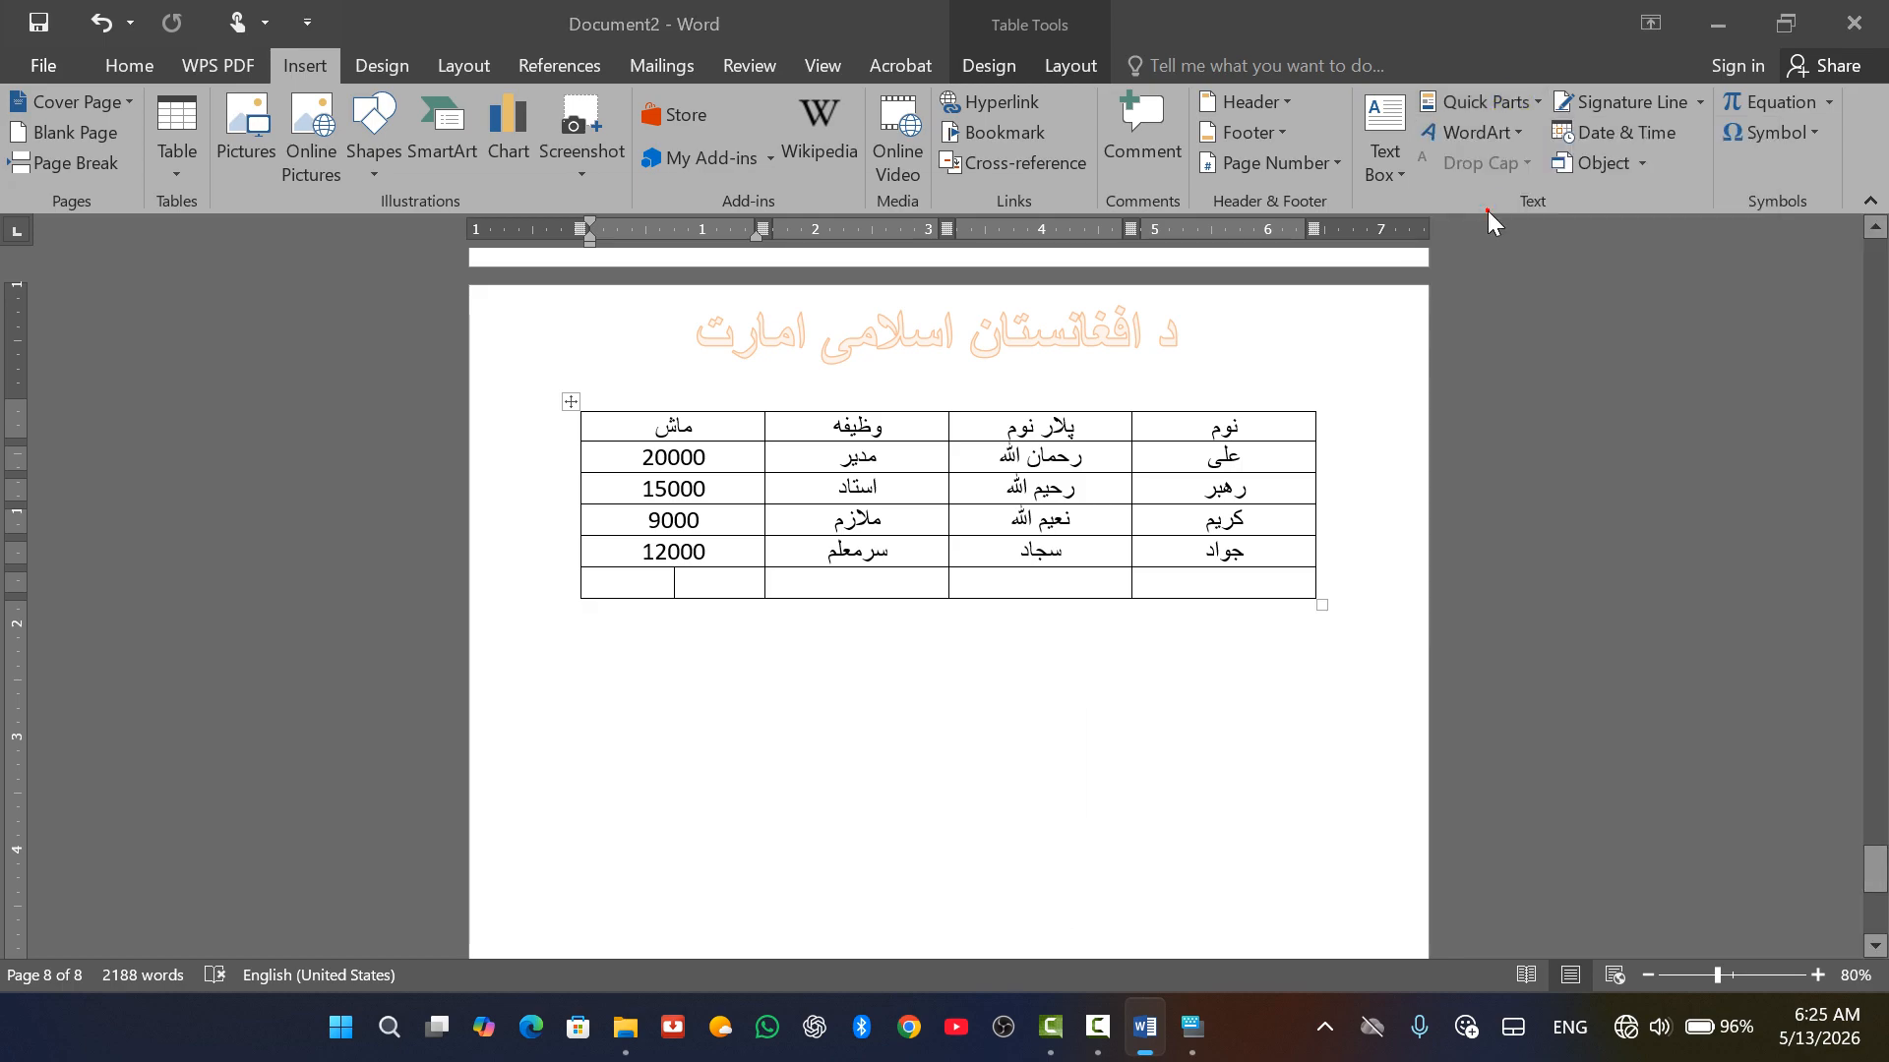
pyautogui.click(434, 339)
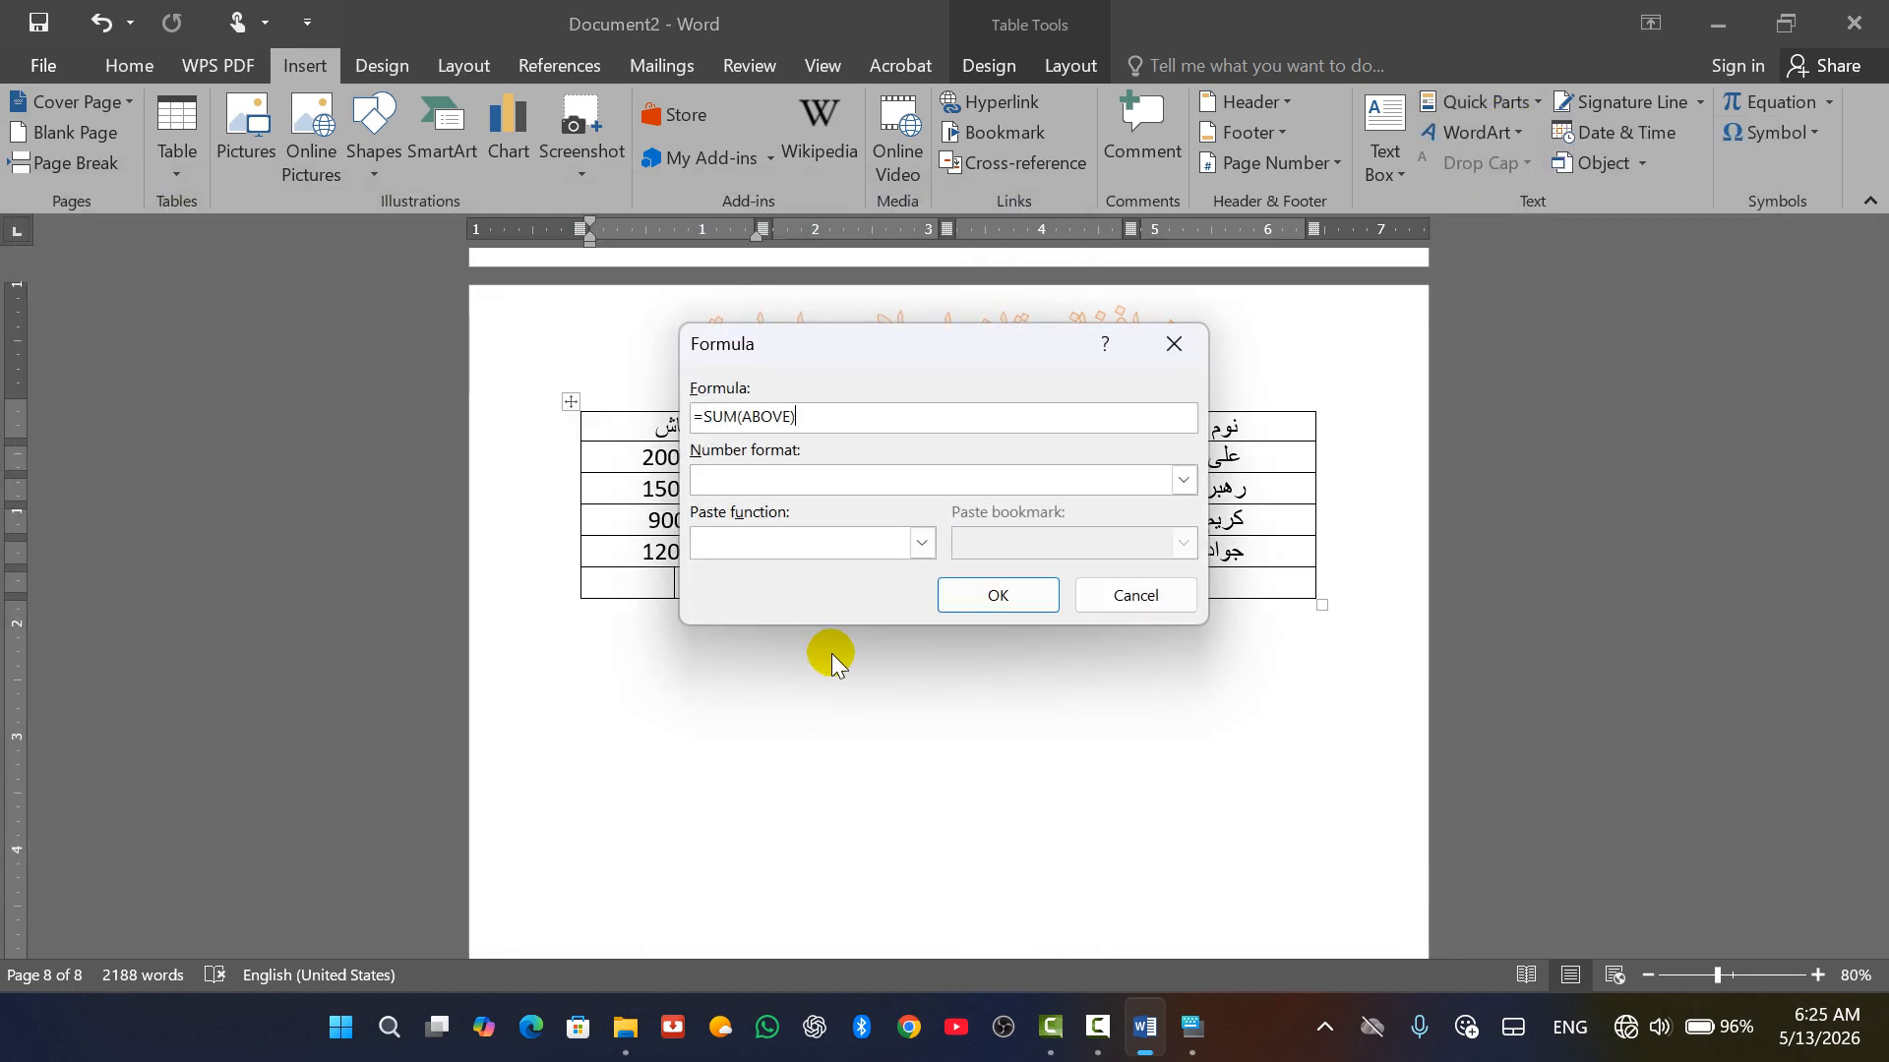
pyautogui.moveTo(902, 362); pyautogui.dragTo(1484, 155)
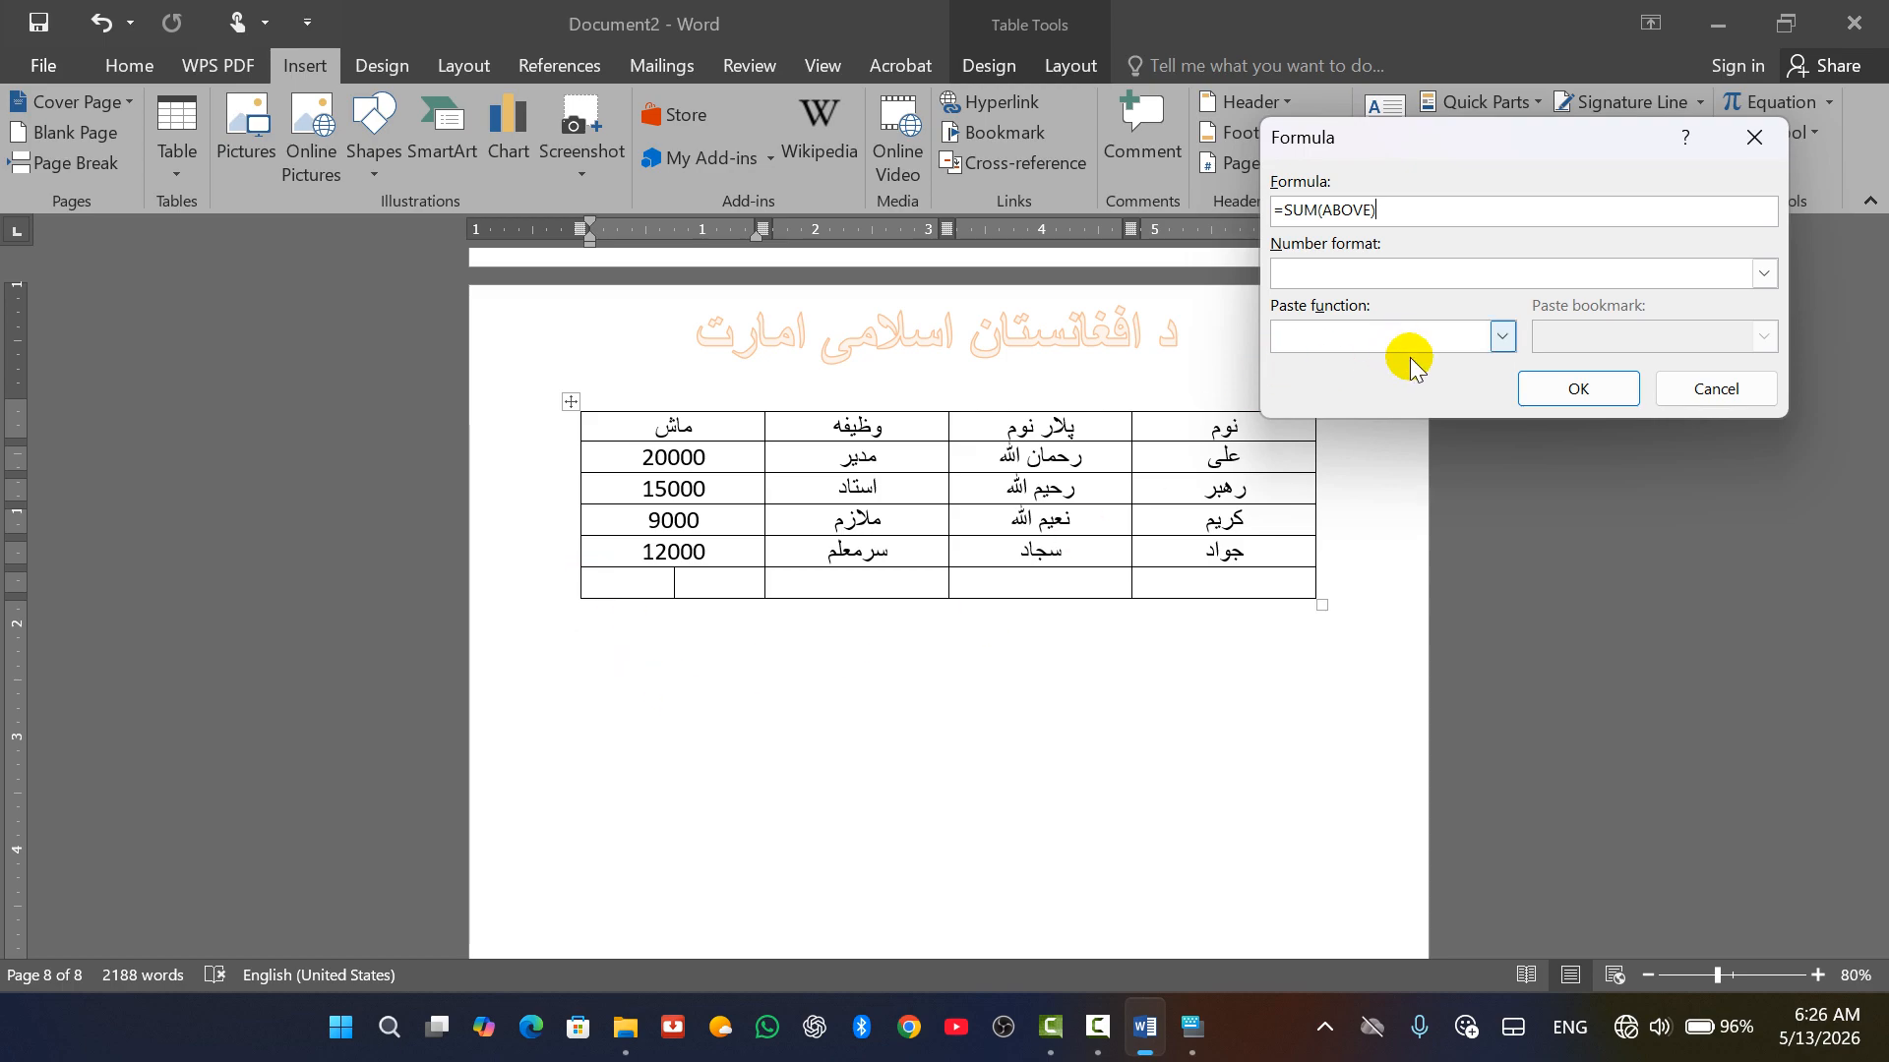
pyautogui.click(1571, 390)
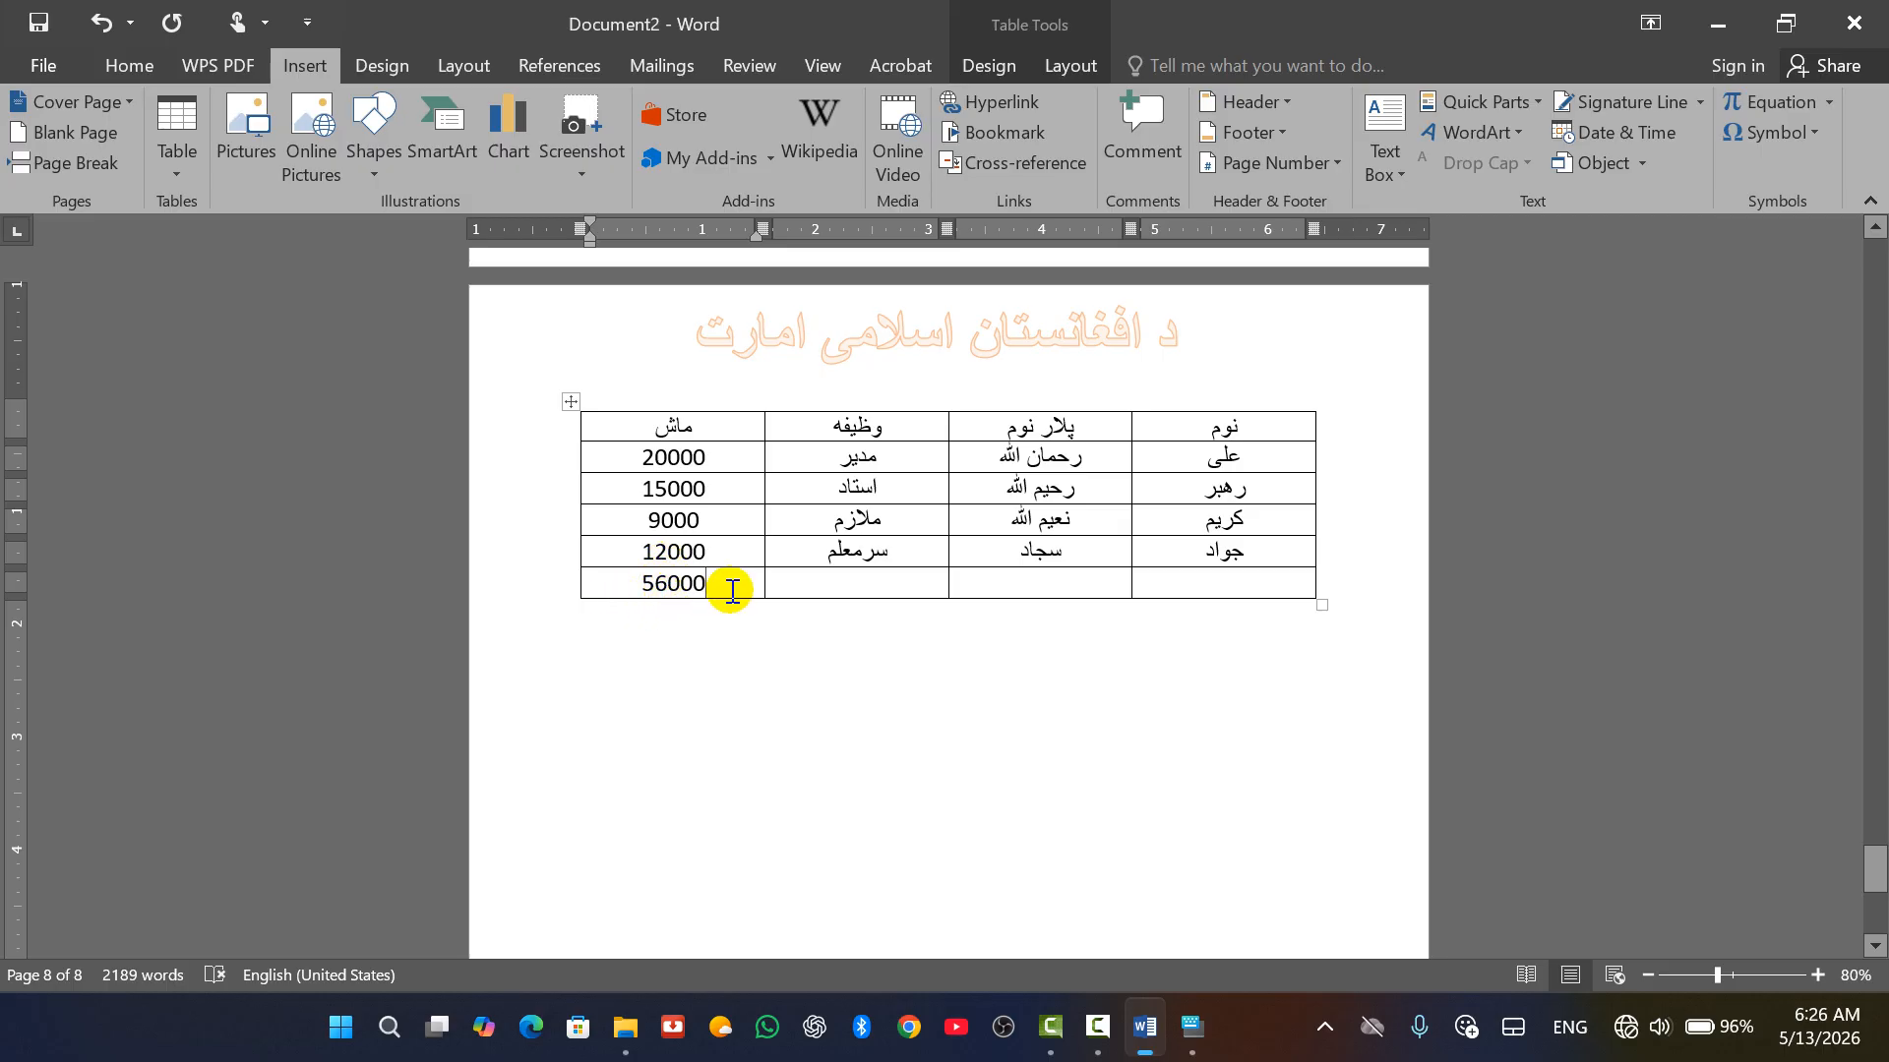
pyautogui.hotkey('ctrl', 'z')
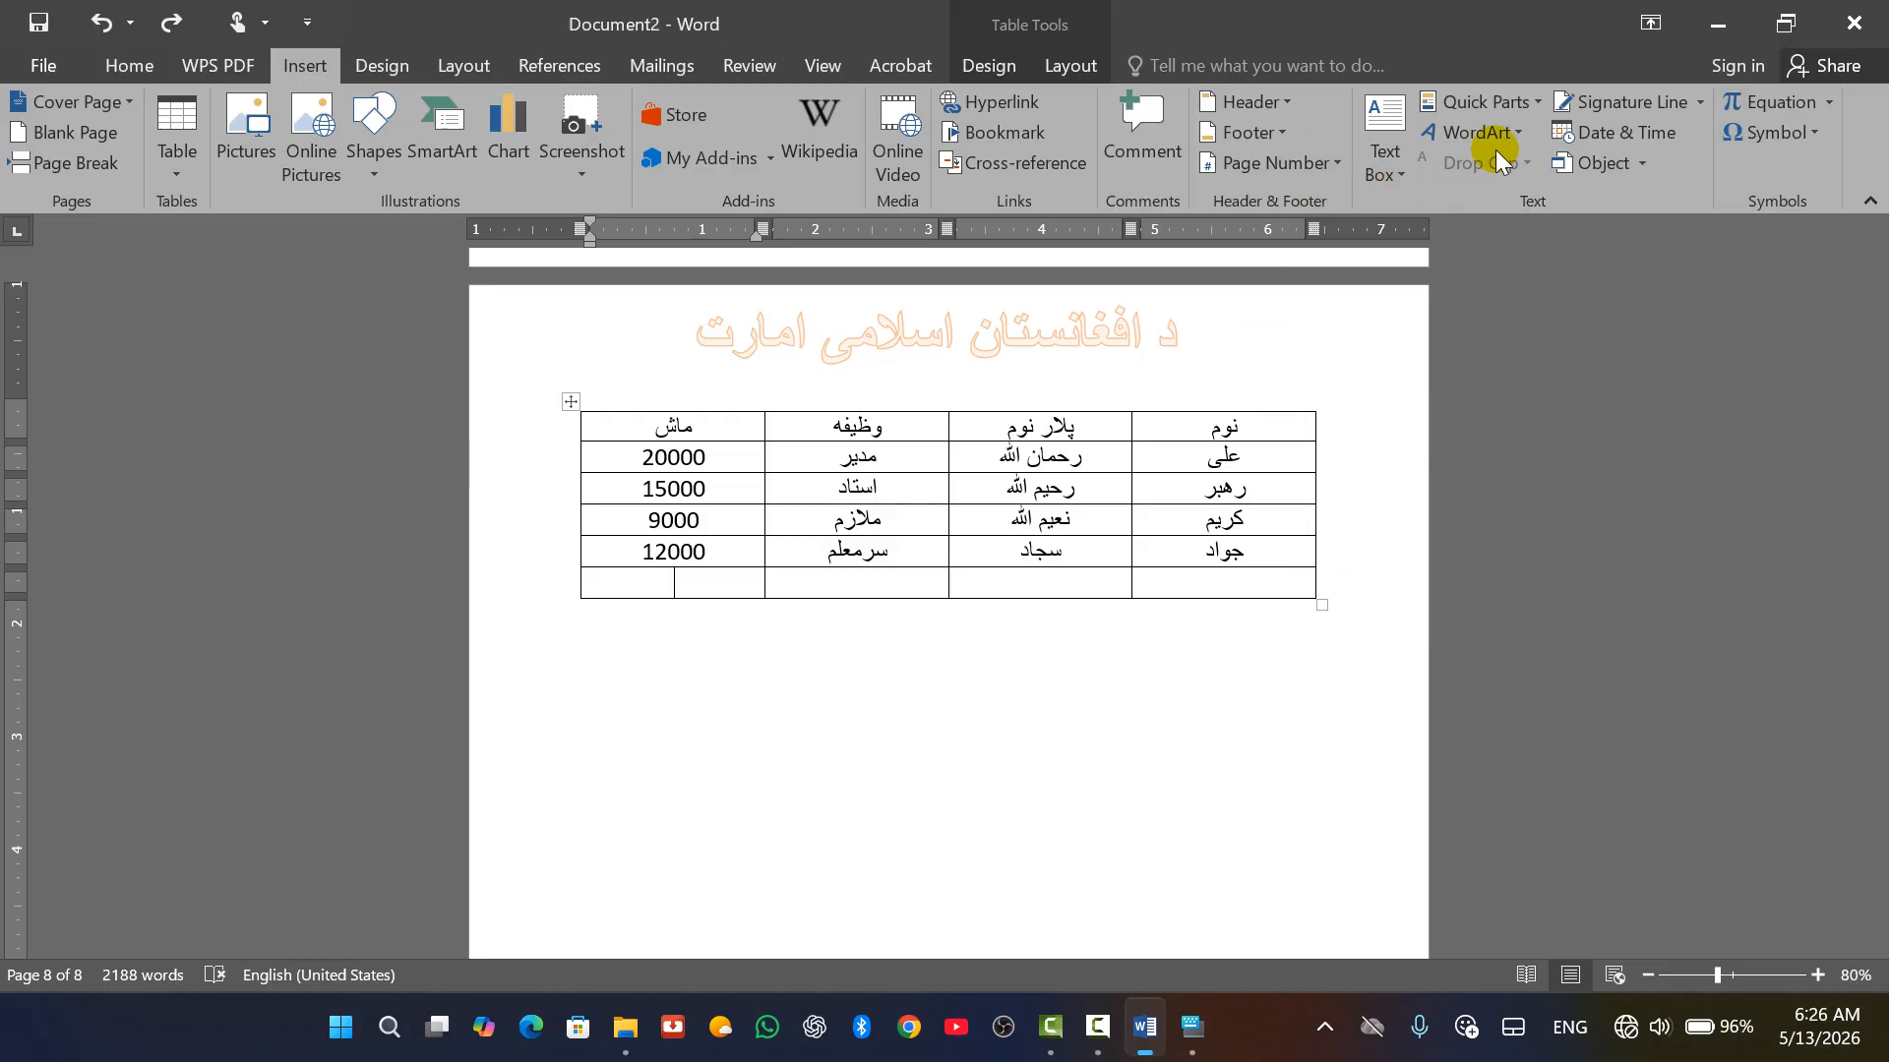
# Insert the formula field =count(ABOVE) in the empty bottom cell of the ماش column, and undo it.
pyautogui.click(1509, 110)
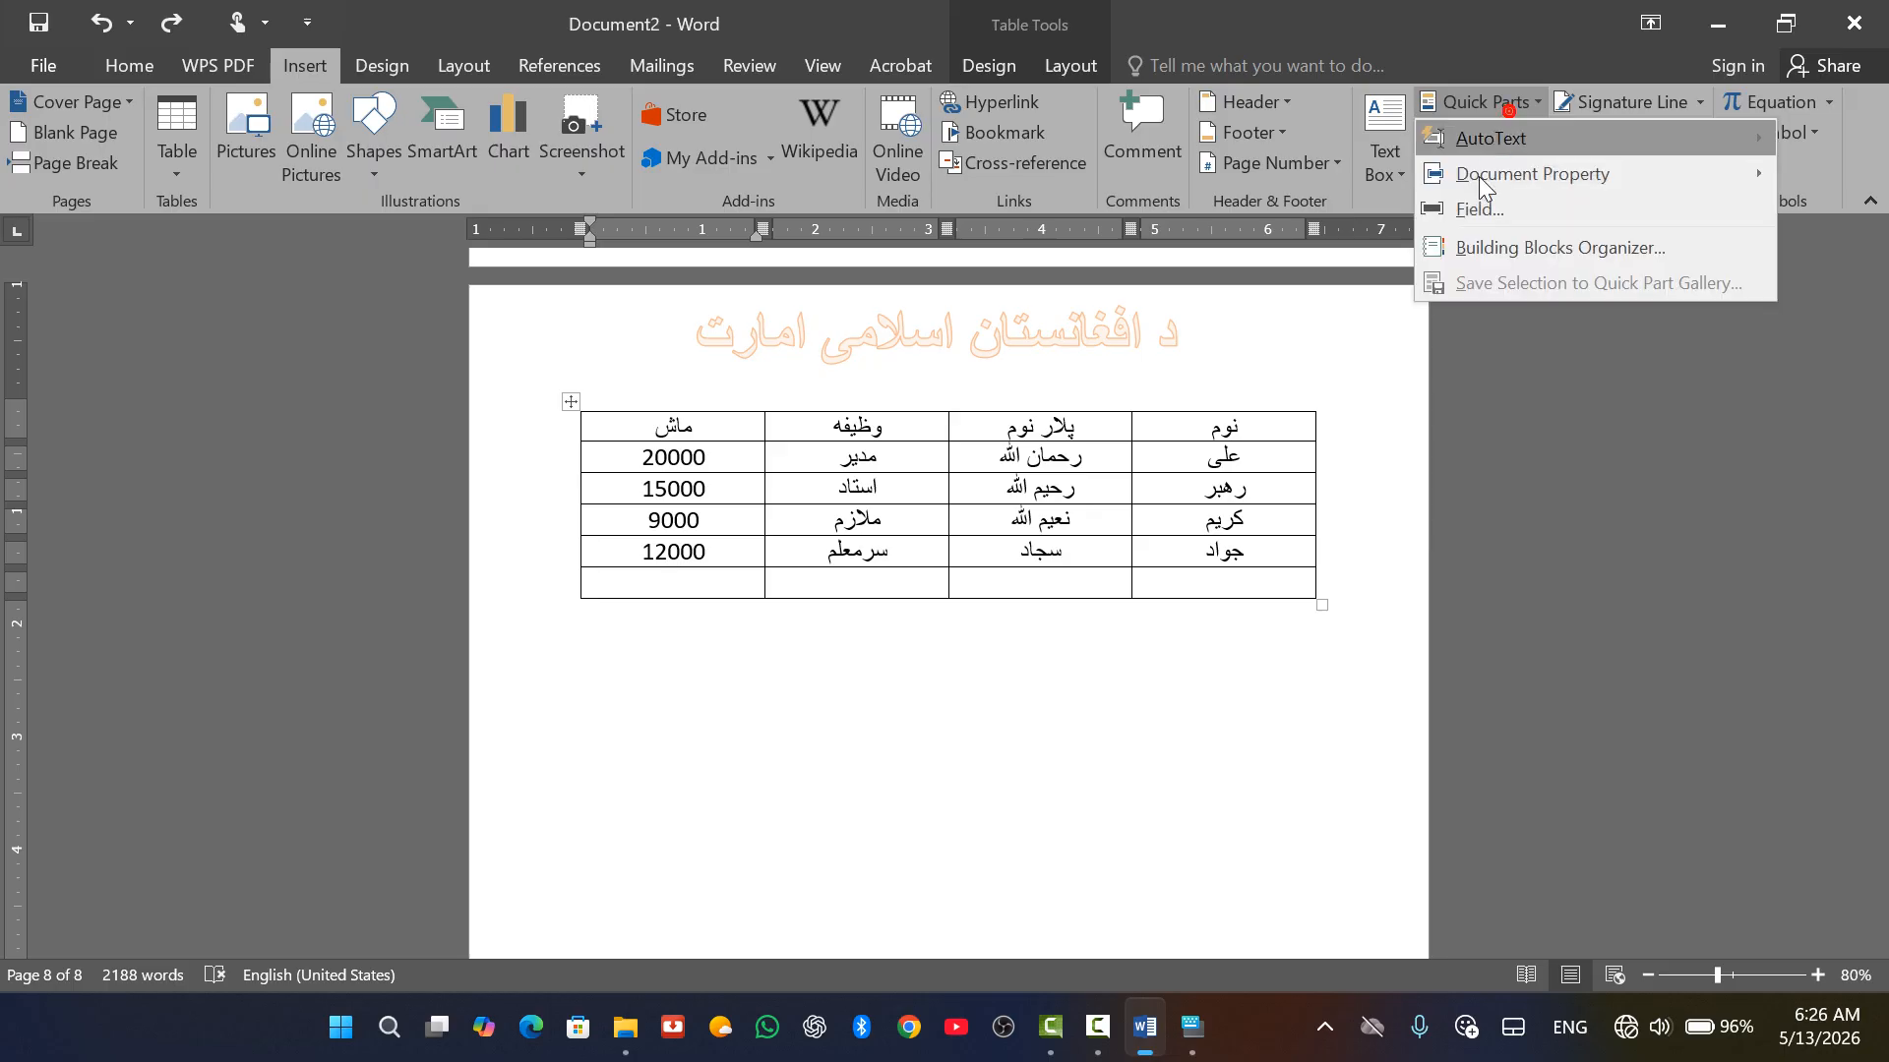
pyautogui.click(1486, 200)
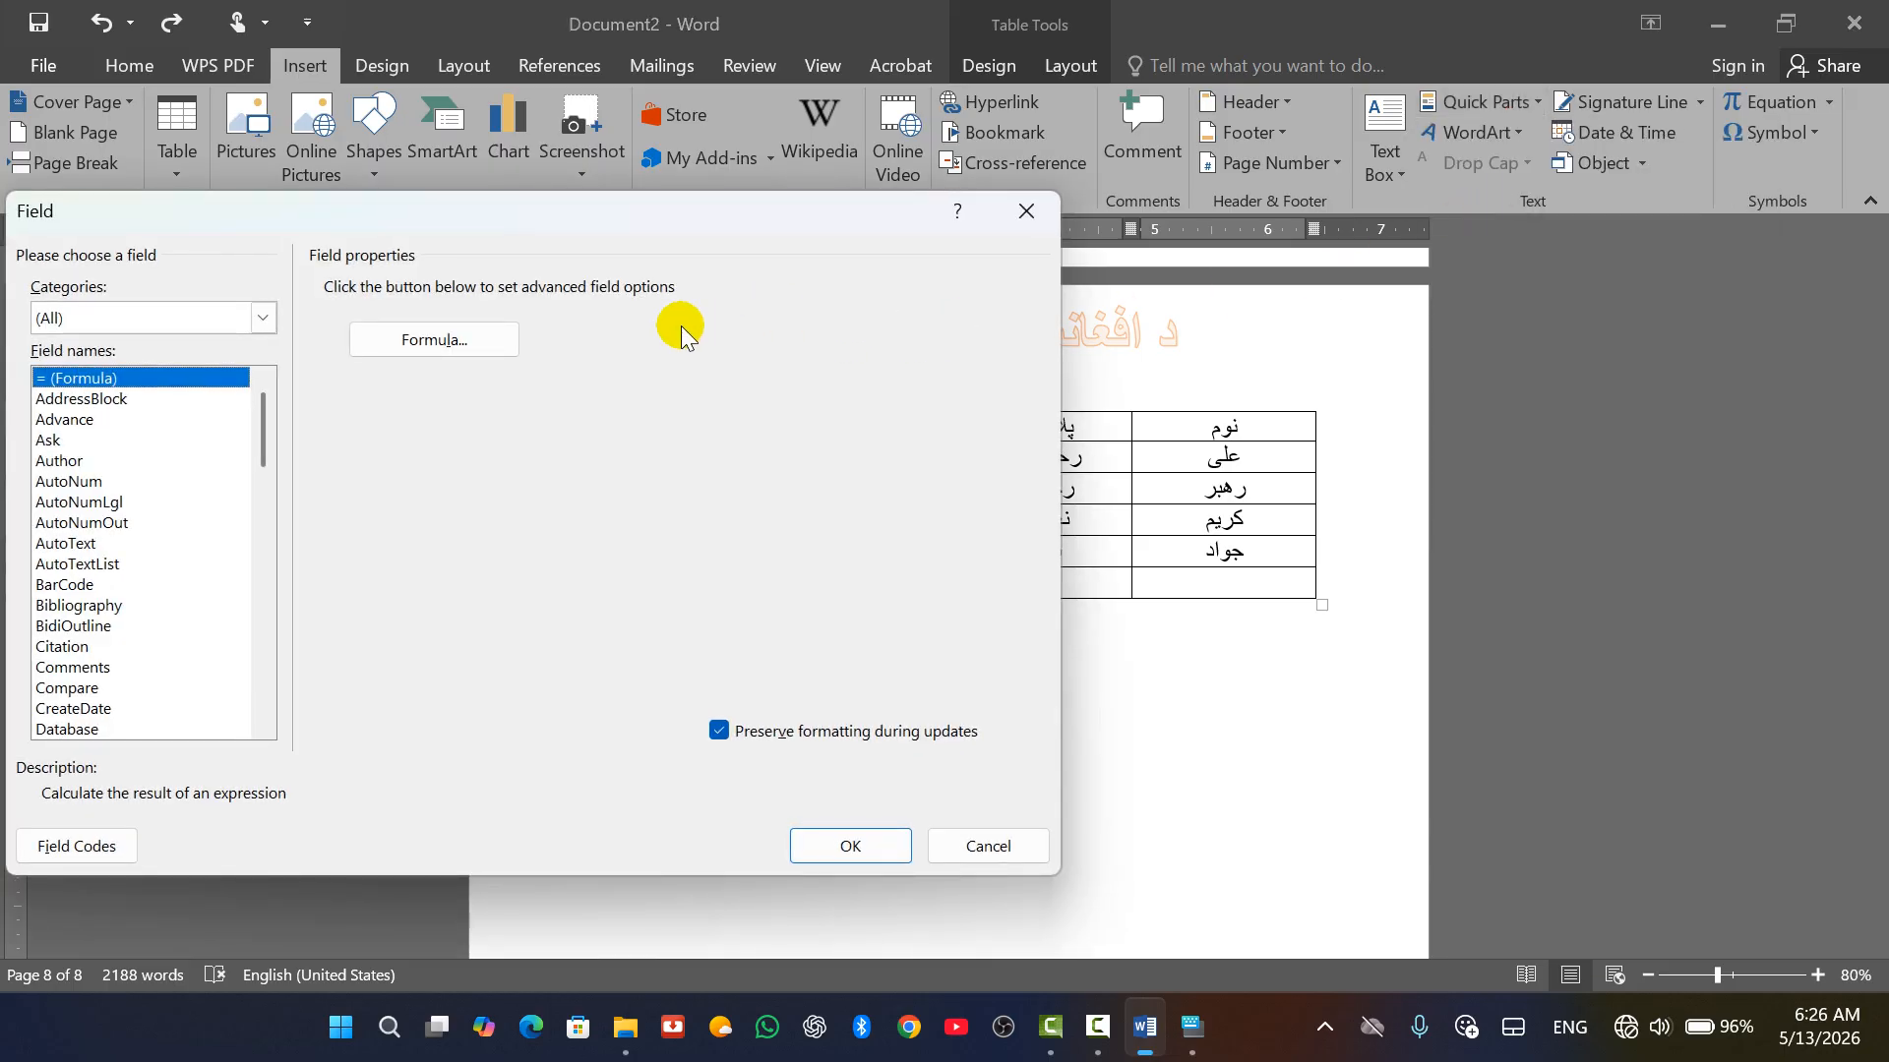
pyautogui.click(433, 340)
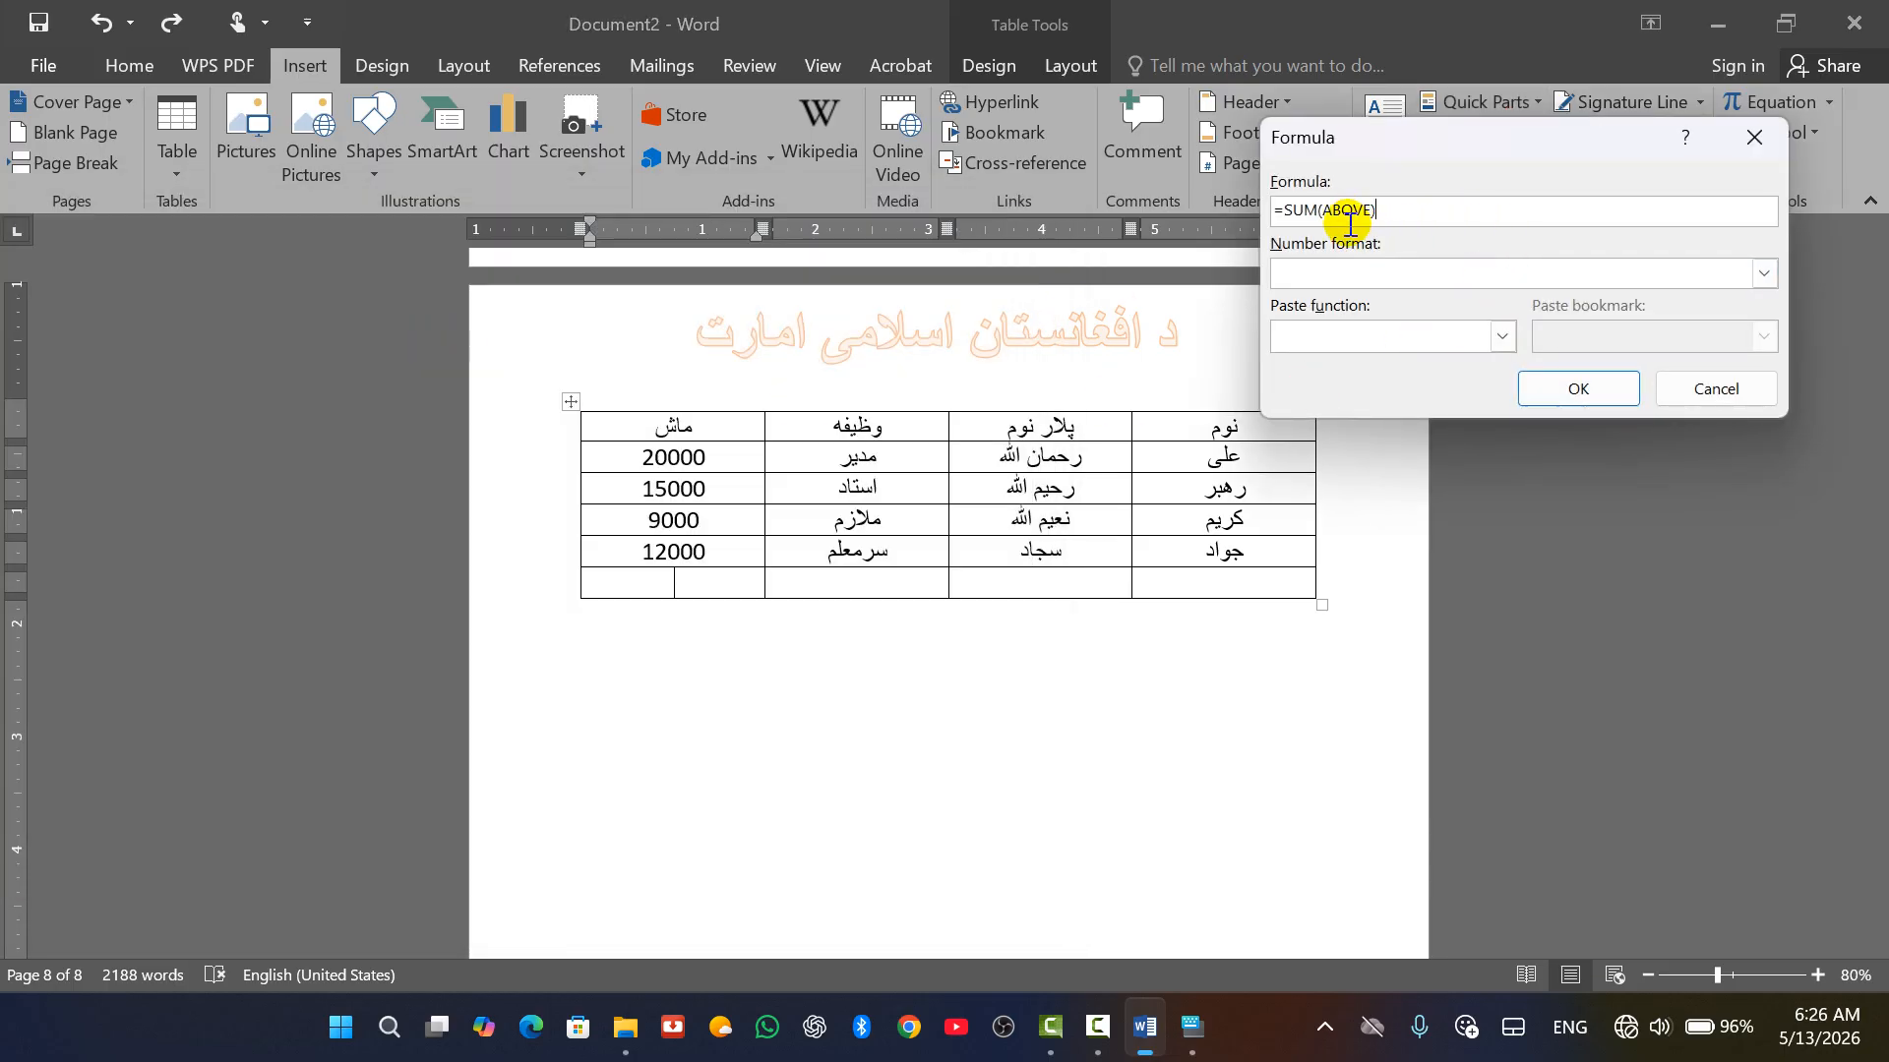
pyautogui.click(1316, 210)
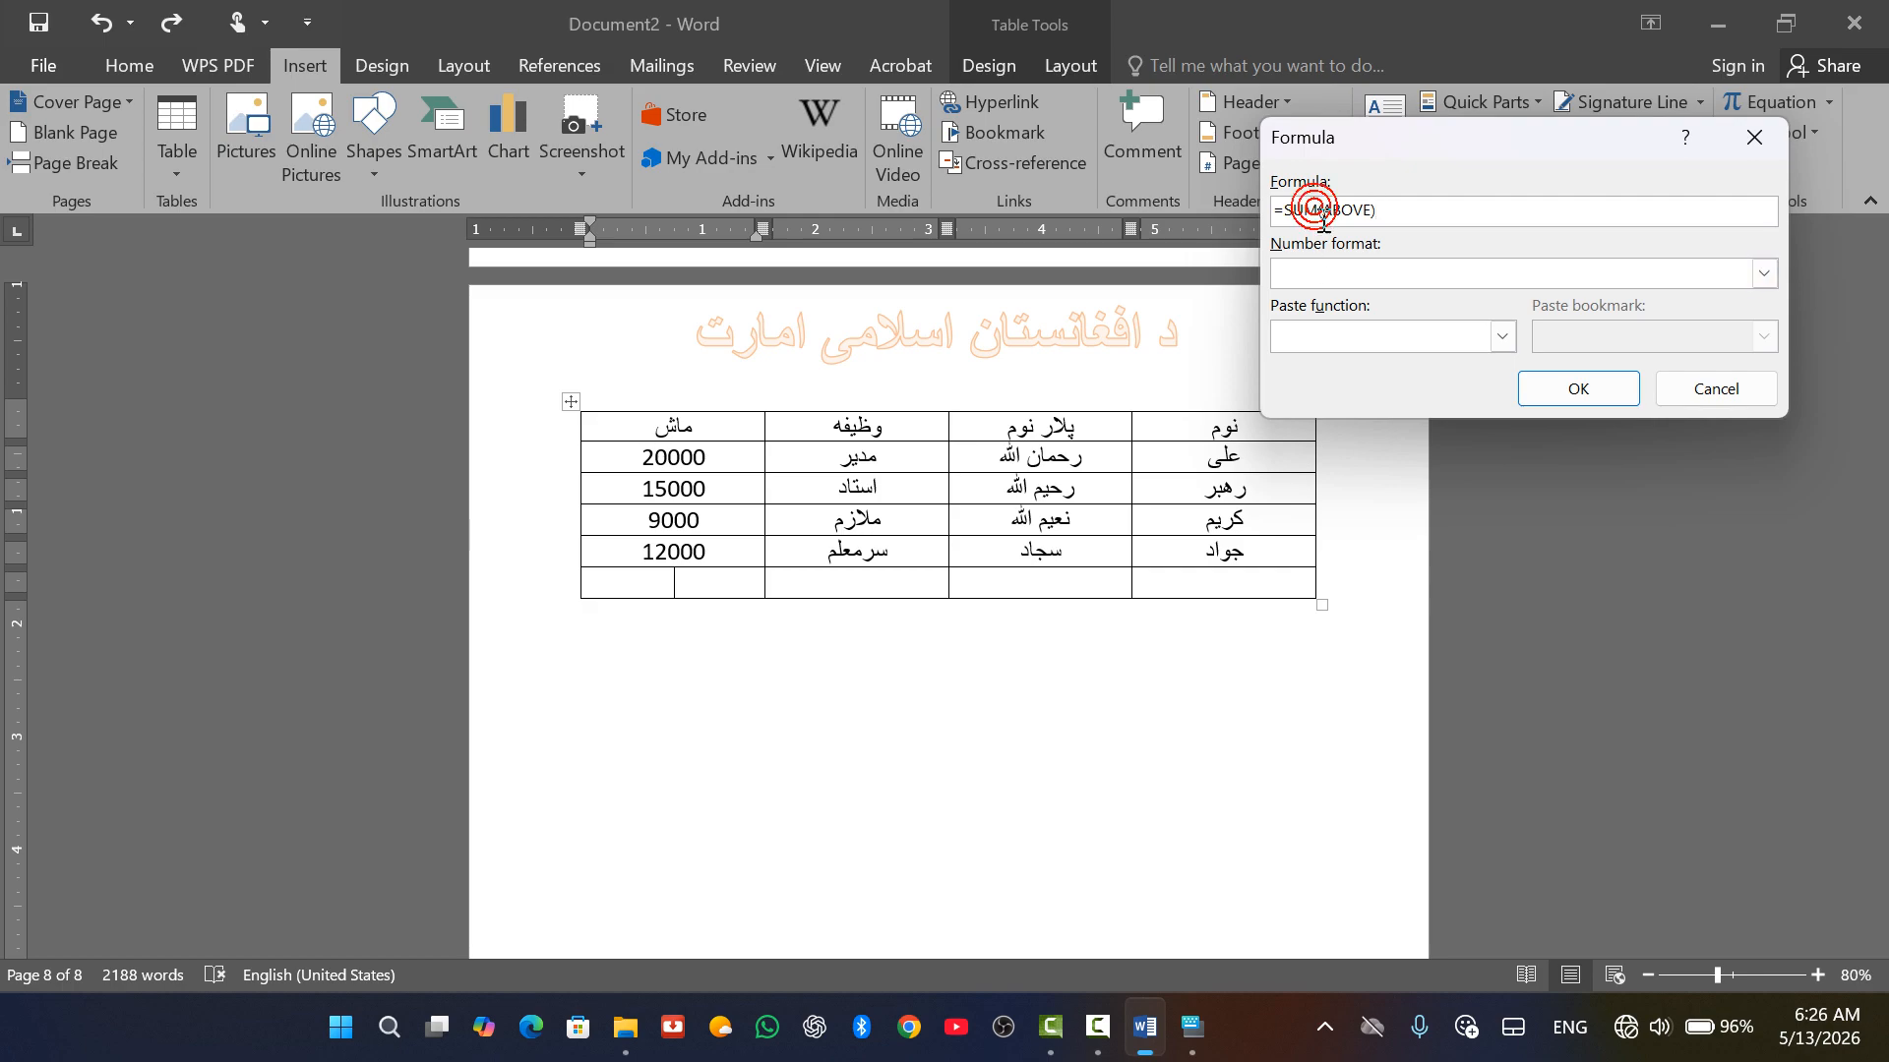
pyautogui.press('BackSpace')
pyautogui.press('BackSpace')
pyautogui.press('BackSpace')
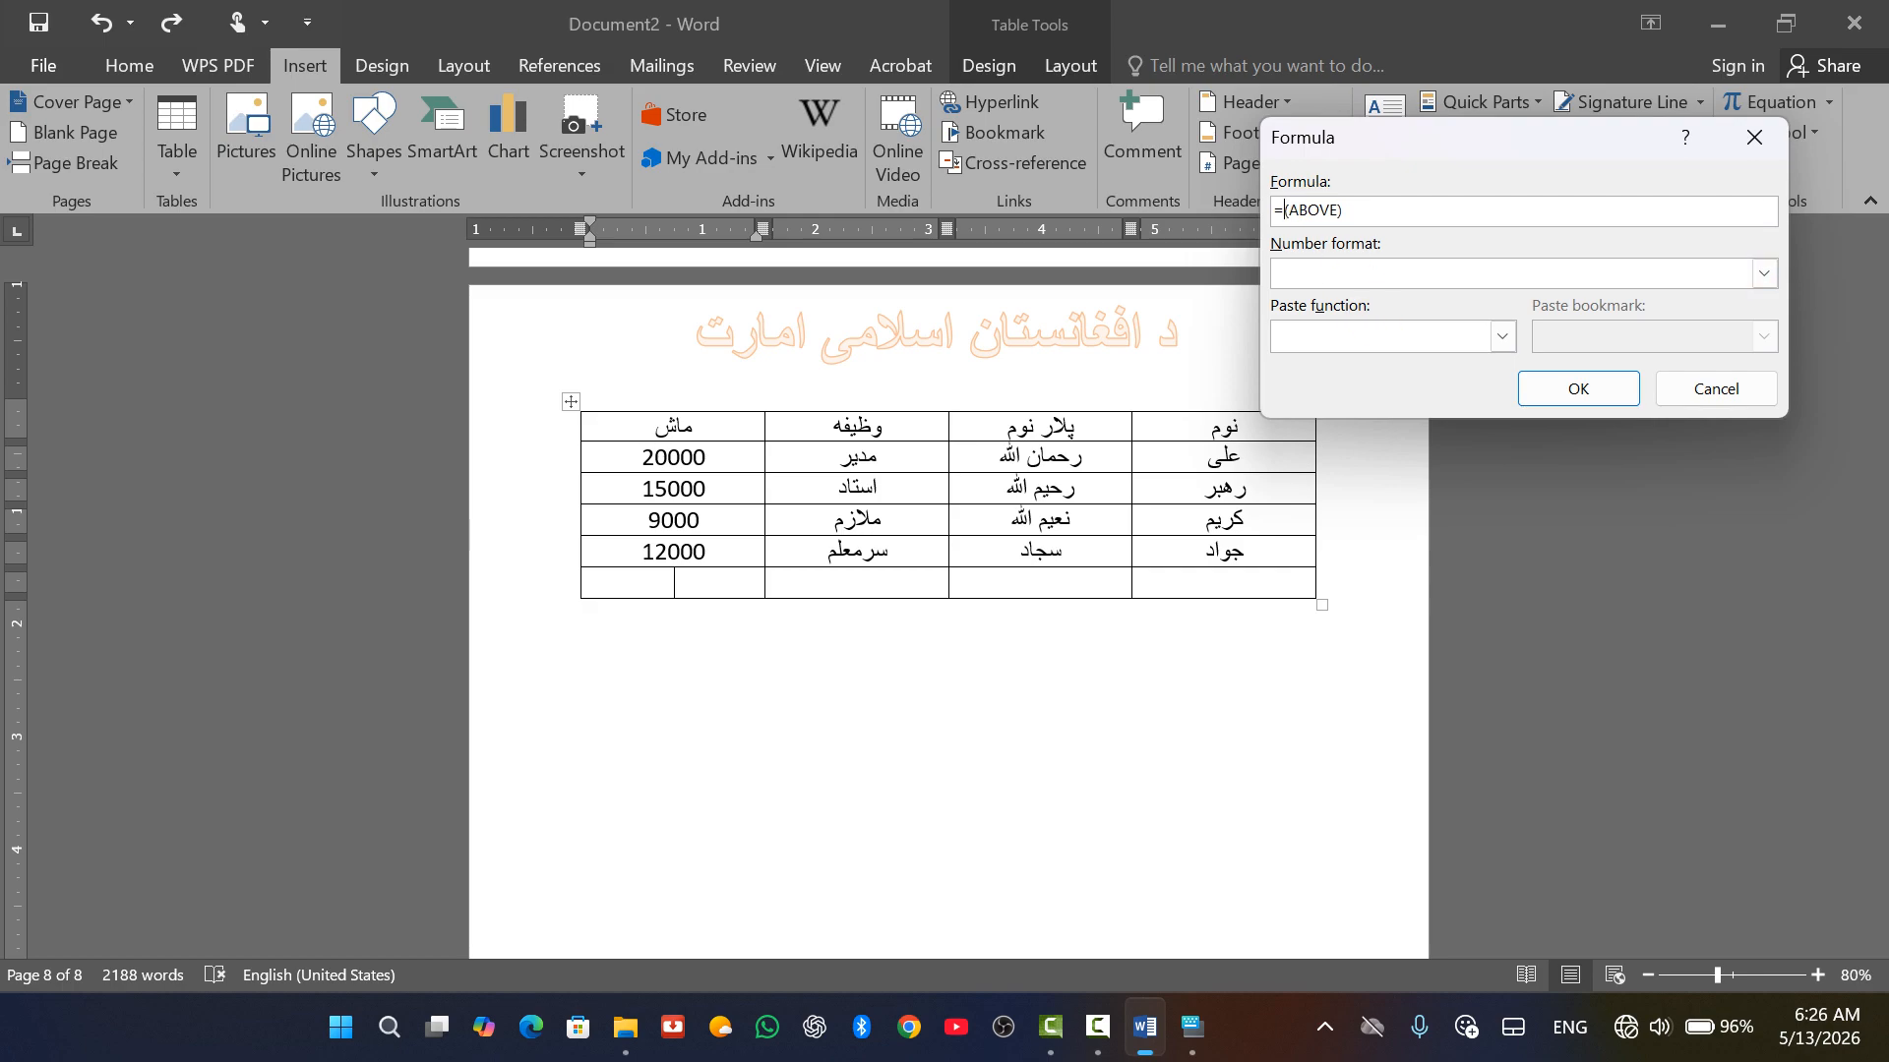
pyautogui.write('count')
pyautogui.click(1588, 391)
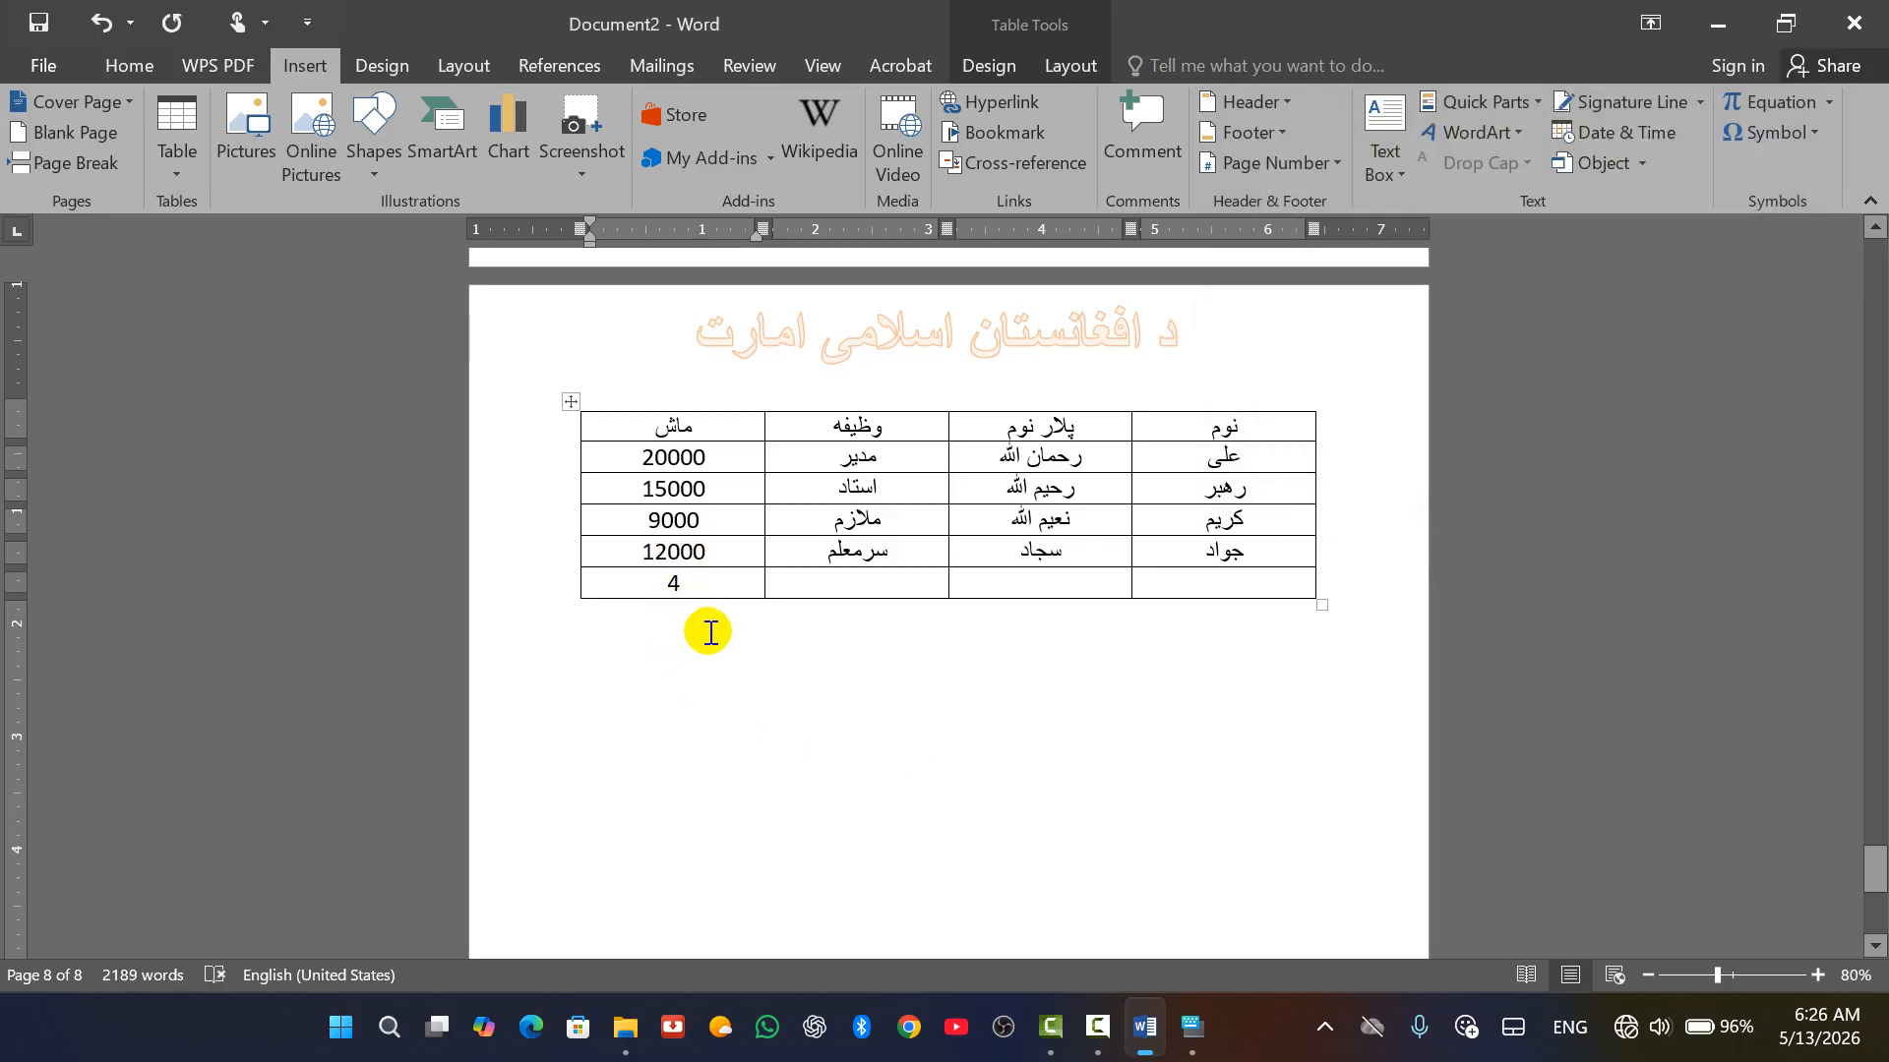
pyautogui.hotkey('ctrl', 'z')
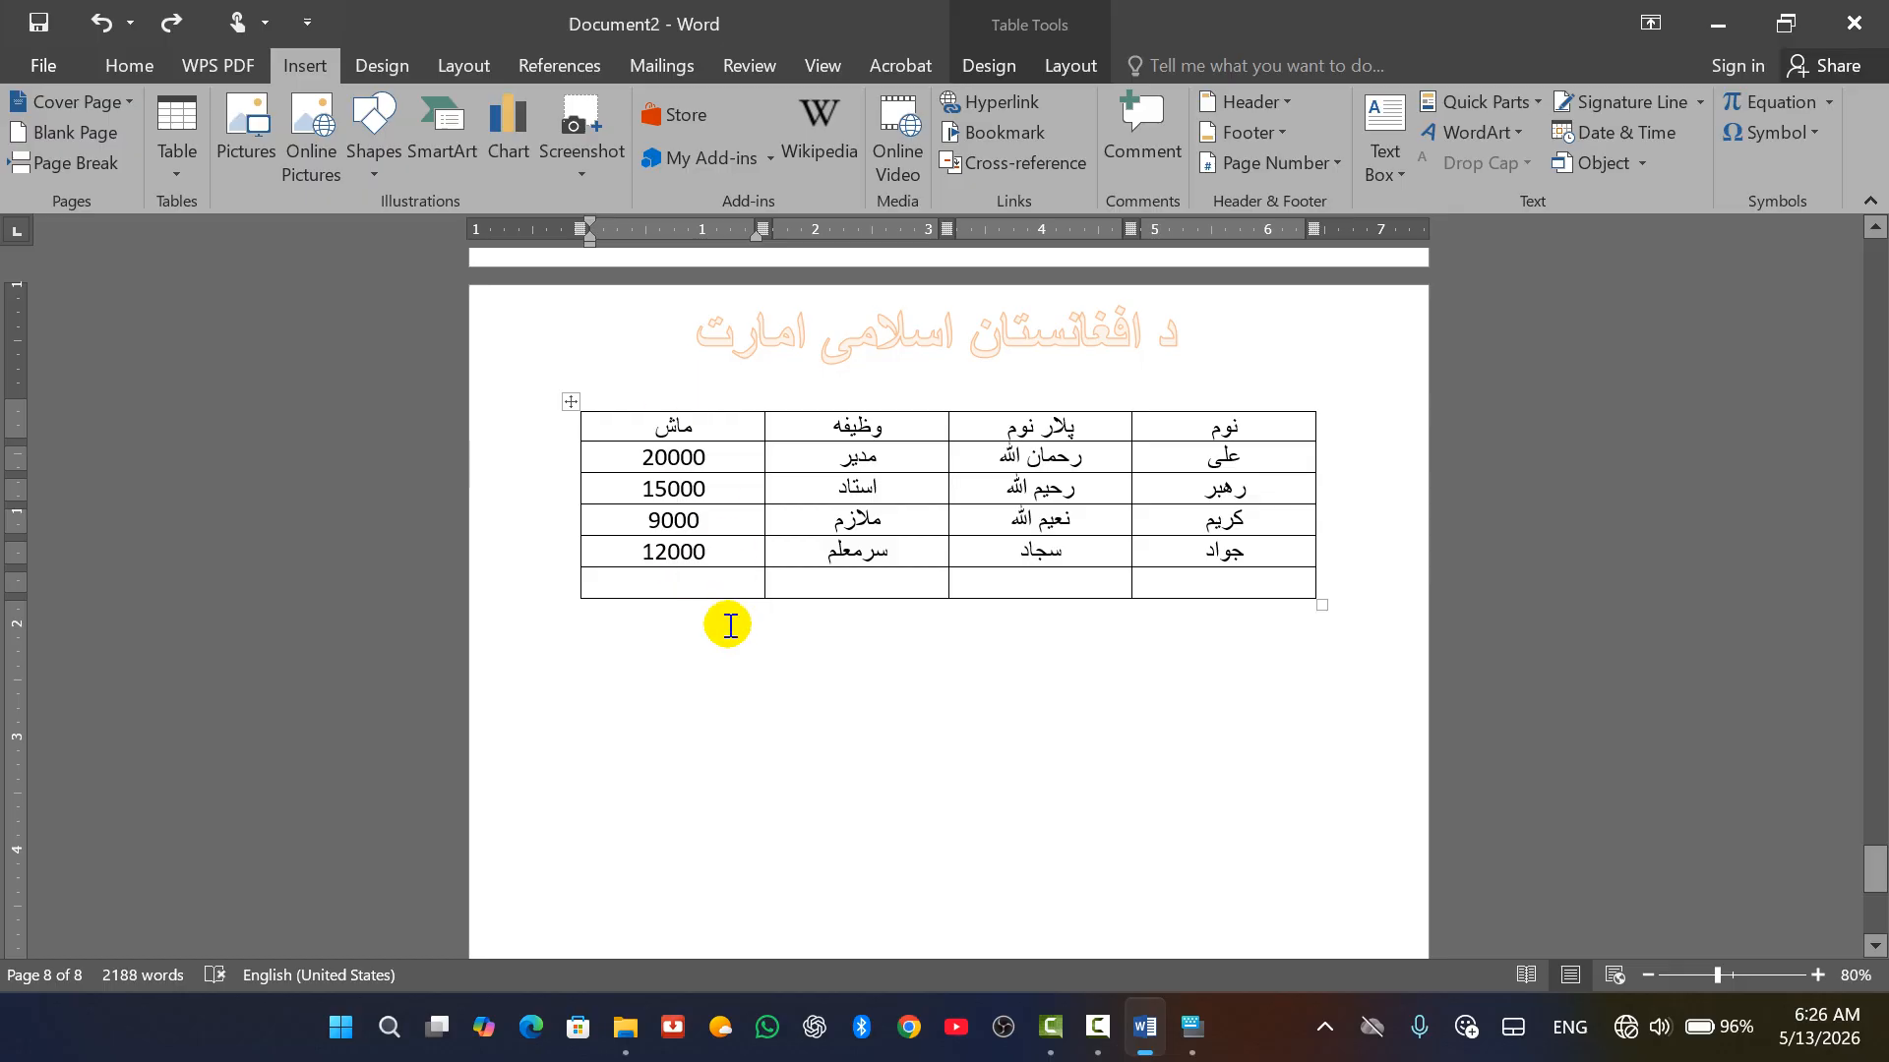
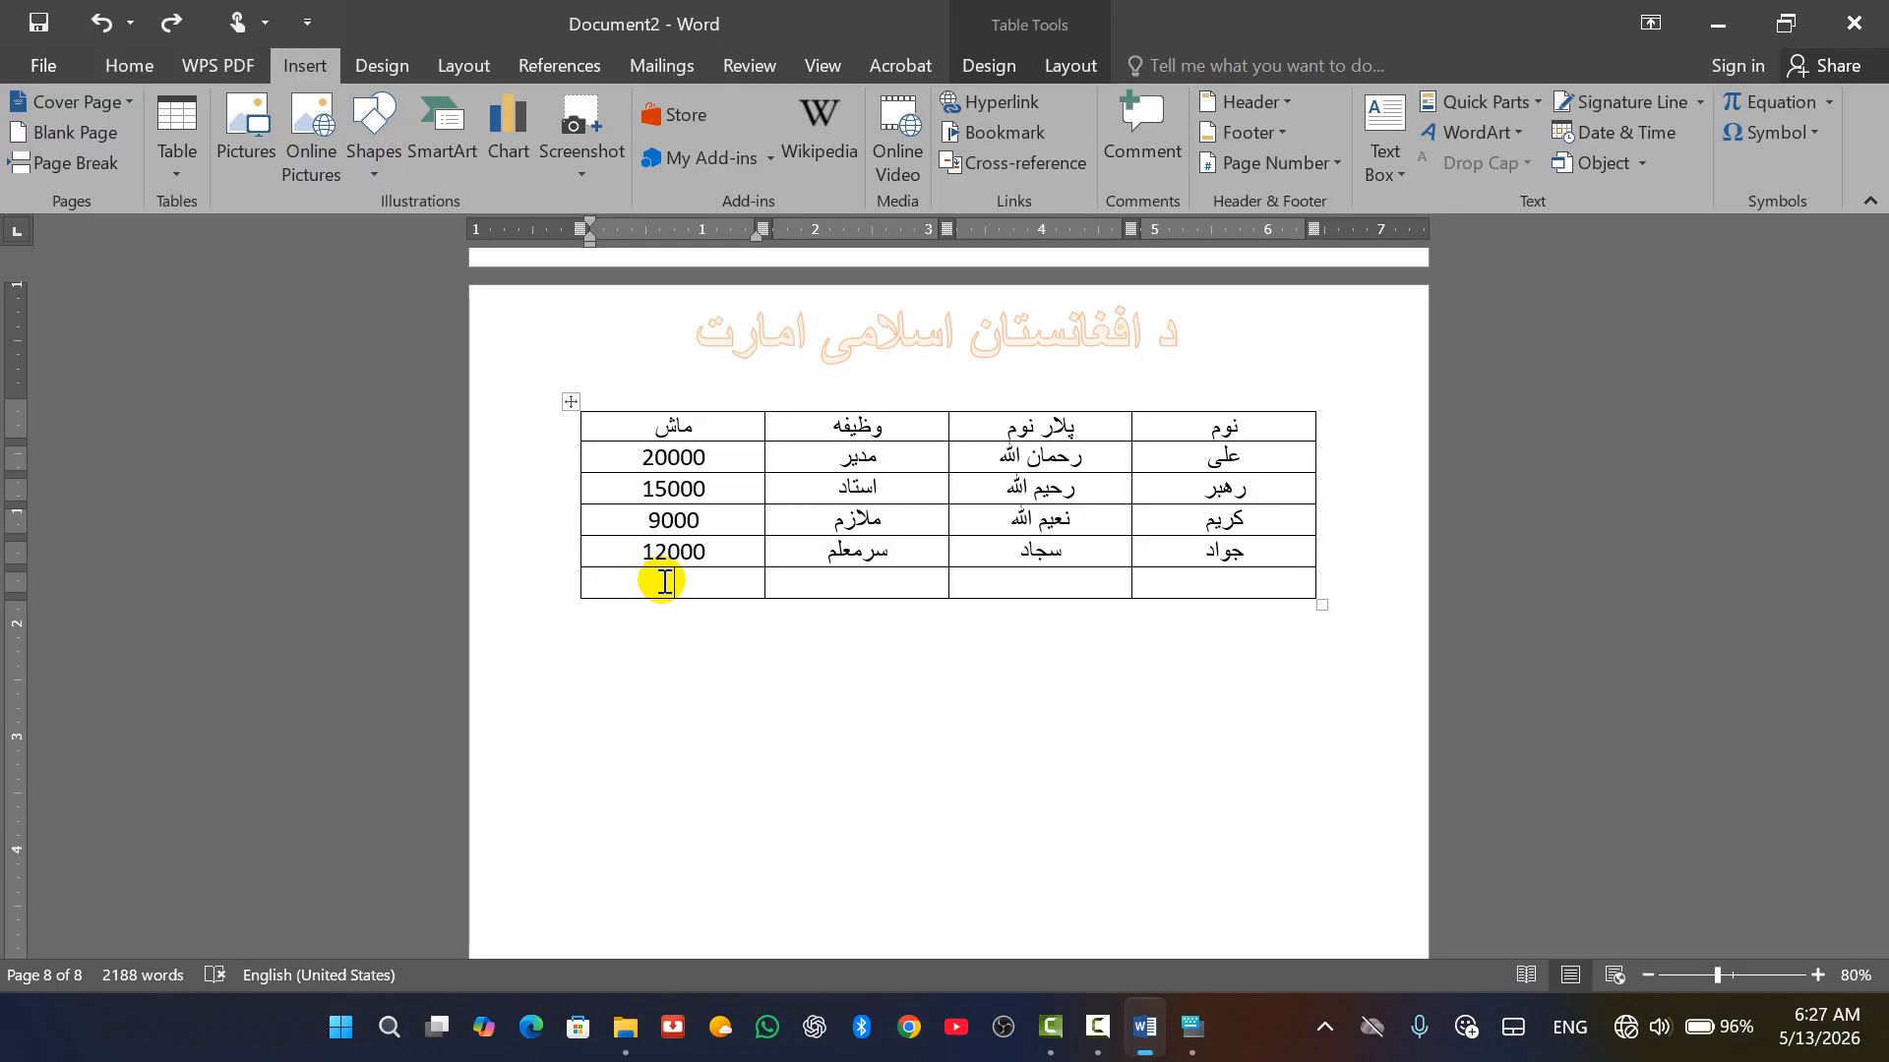
# Insert the formula field =average(ABOVE) in the empty bottom cell of the ماش column, and undo it.
pyautogui.click(663, 581)
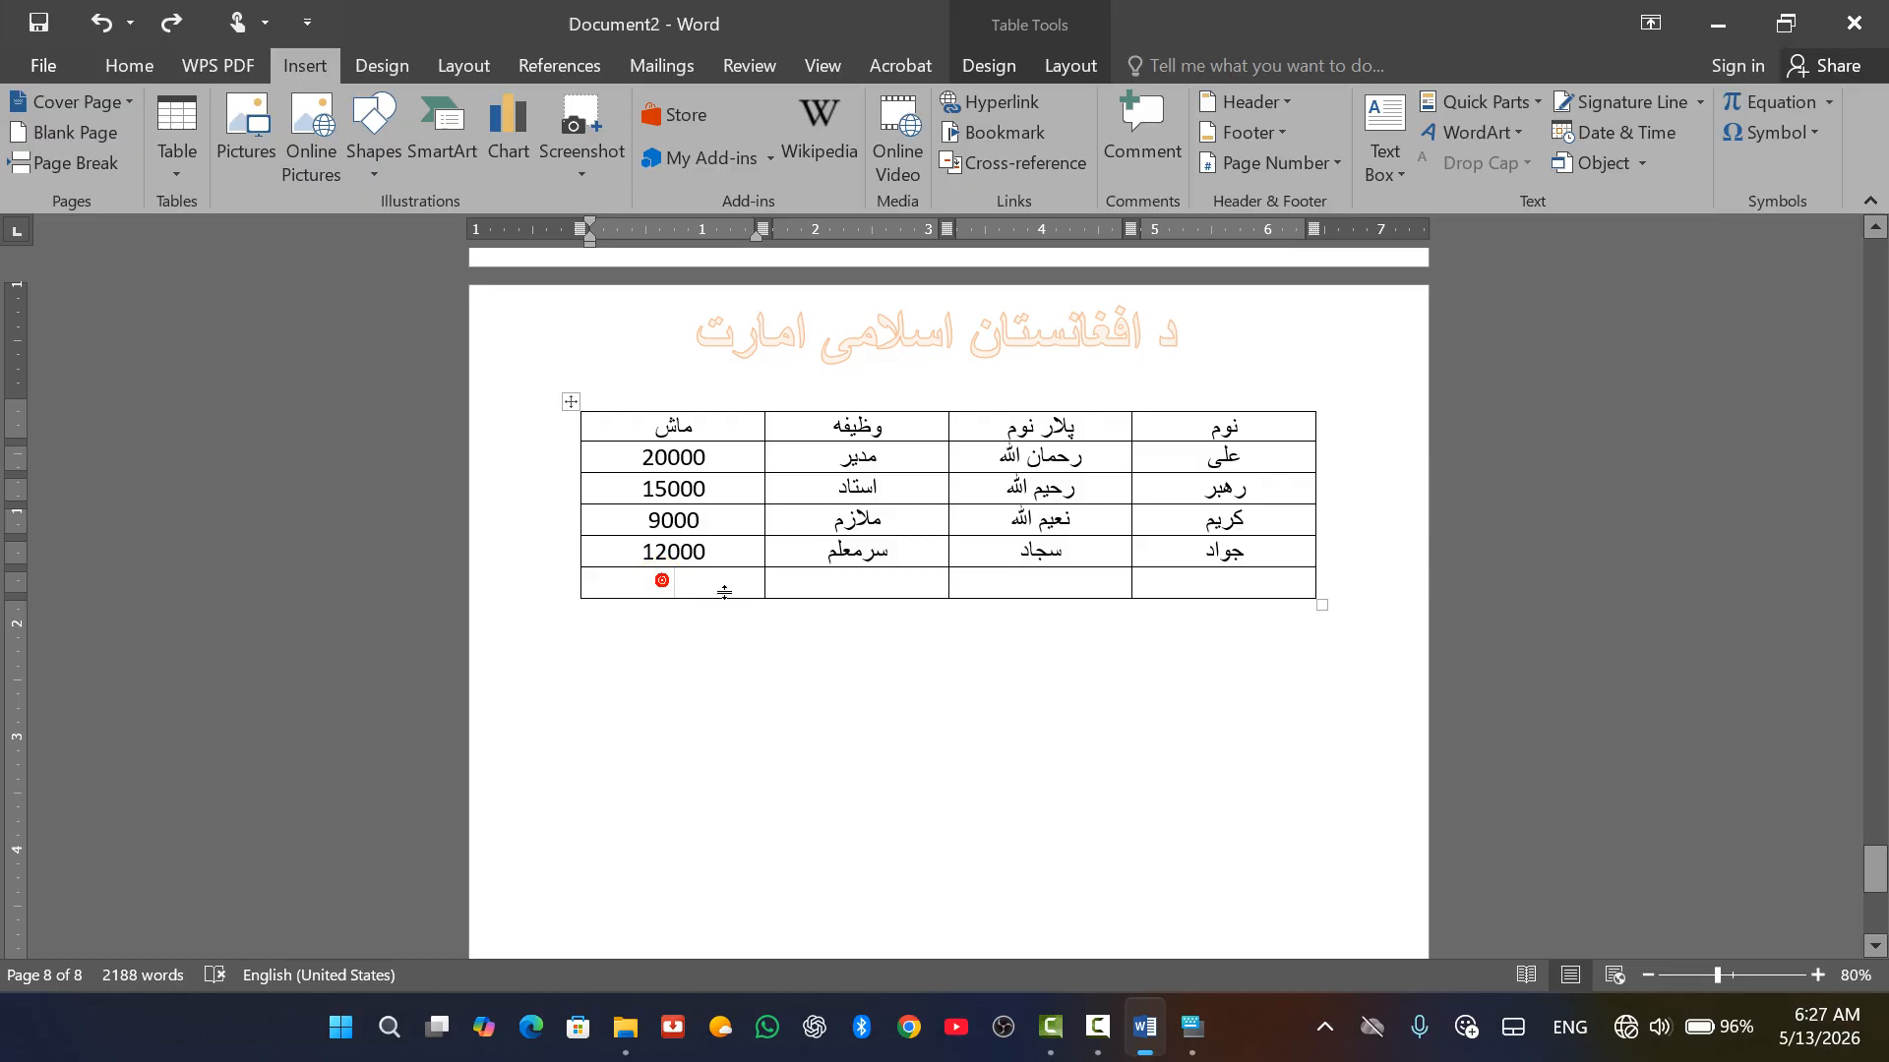
pyautogui.click(1515, 96)
pyautogui.click(1508, 209)
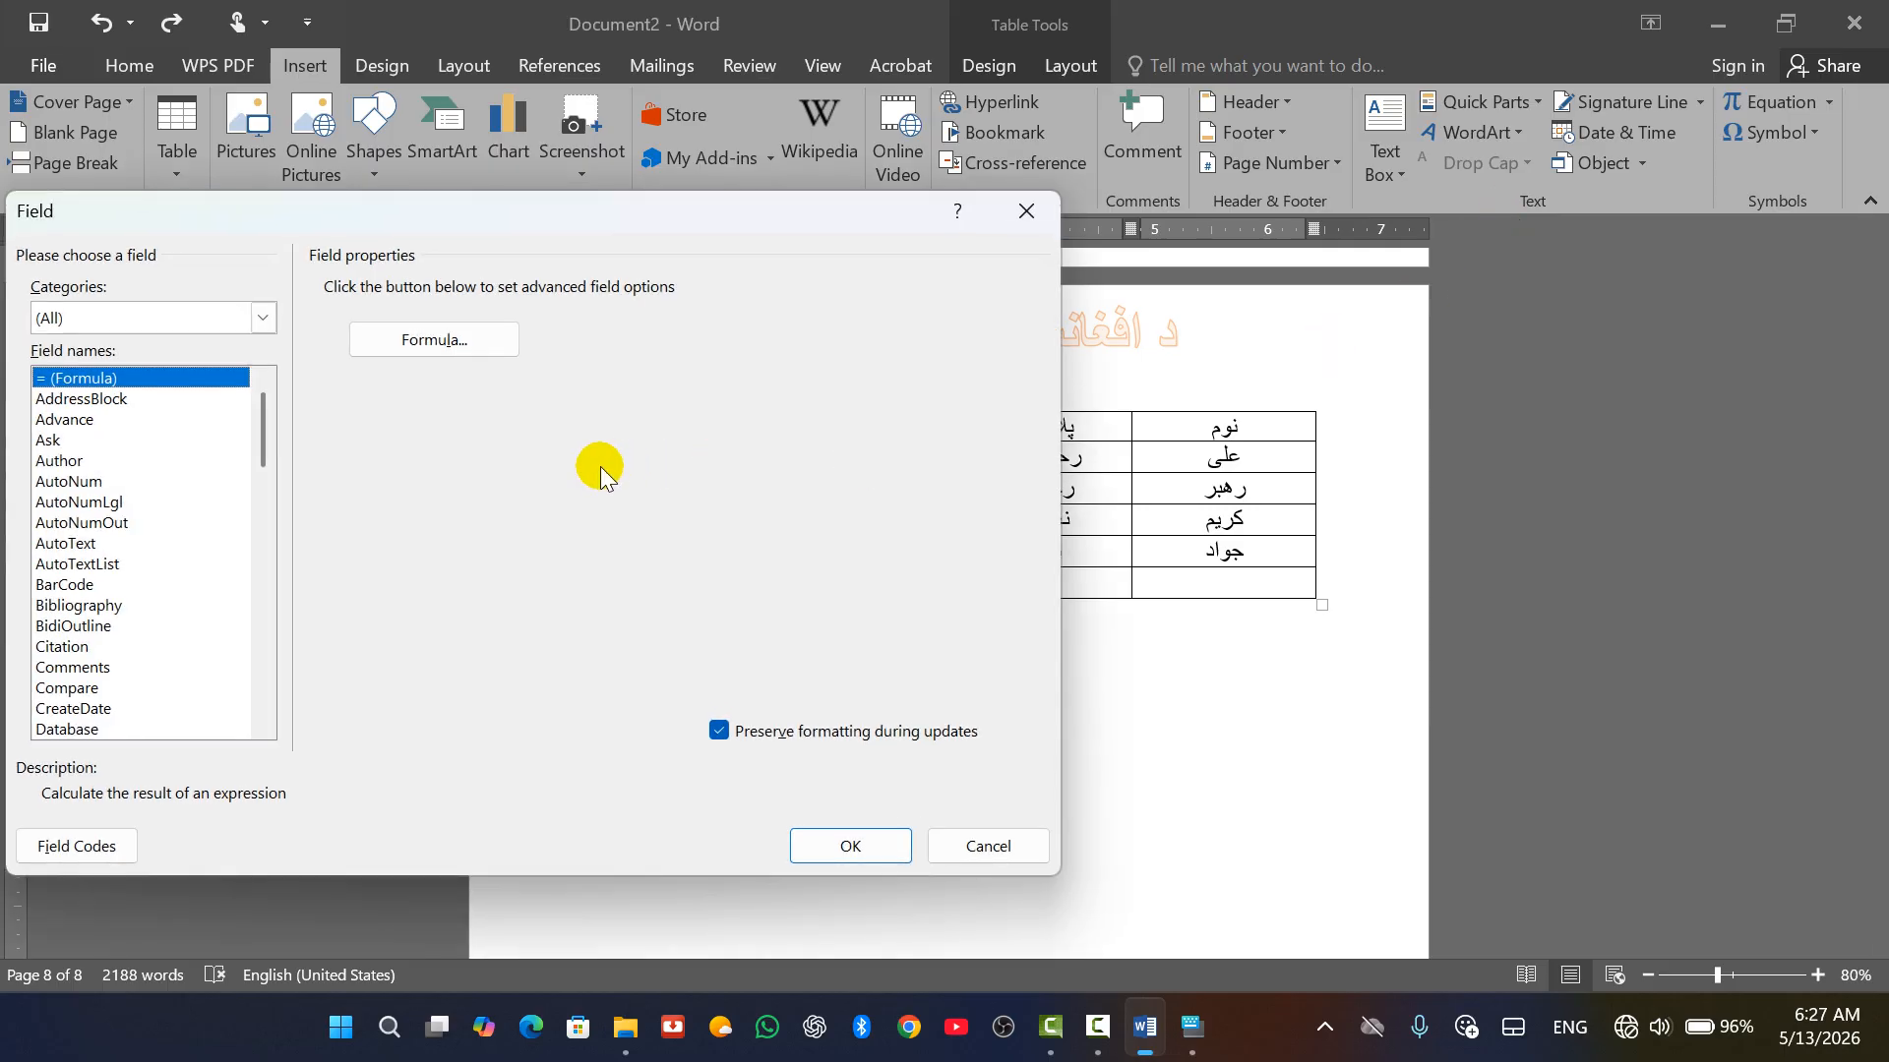
pyautogui.click(458, 336)
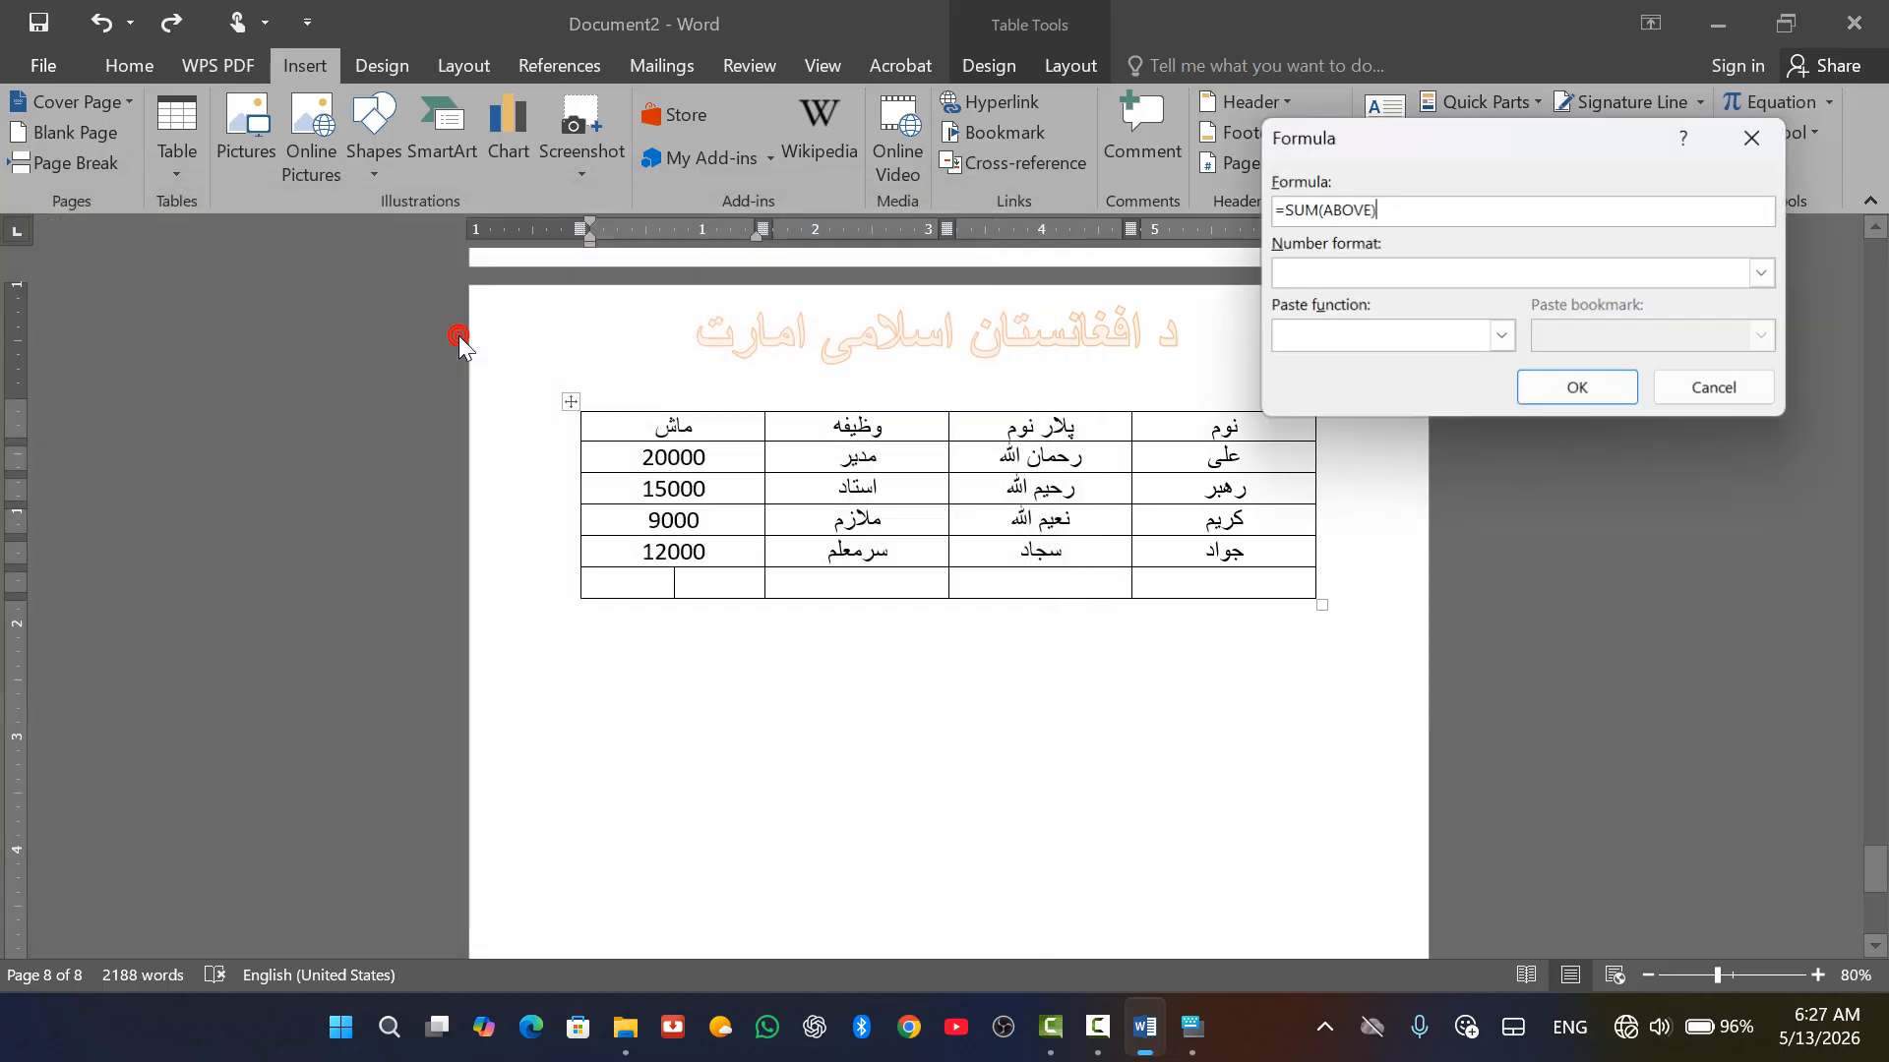
pyautogui.click(1316, 203)
pyautogui.press('BackSpace')
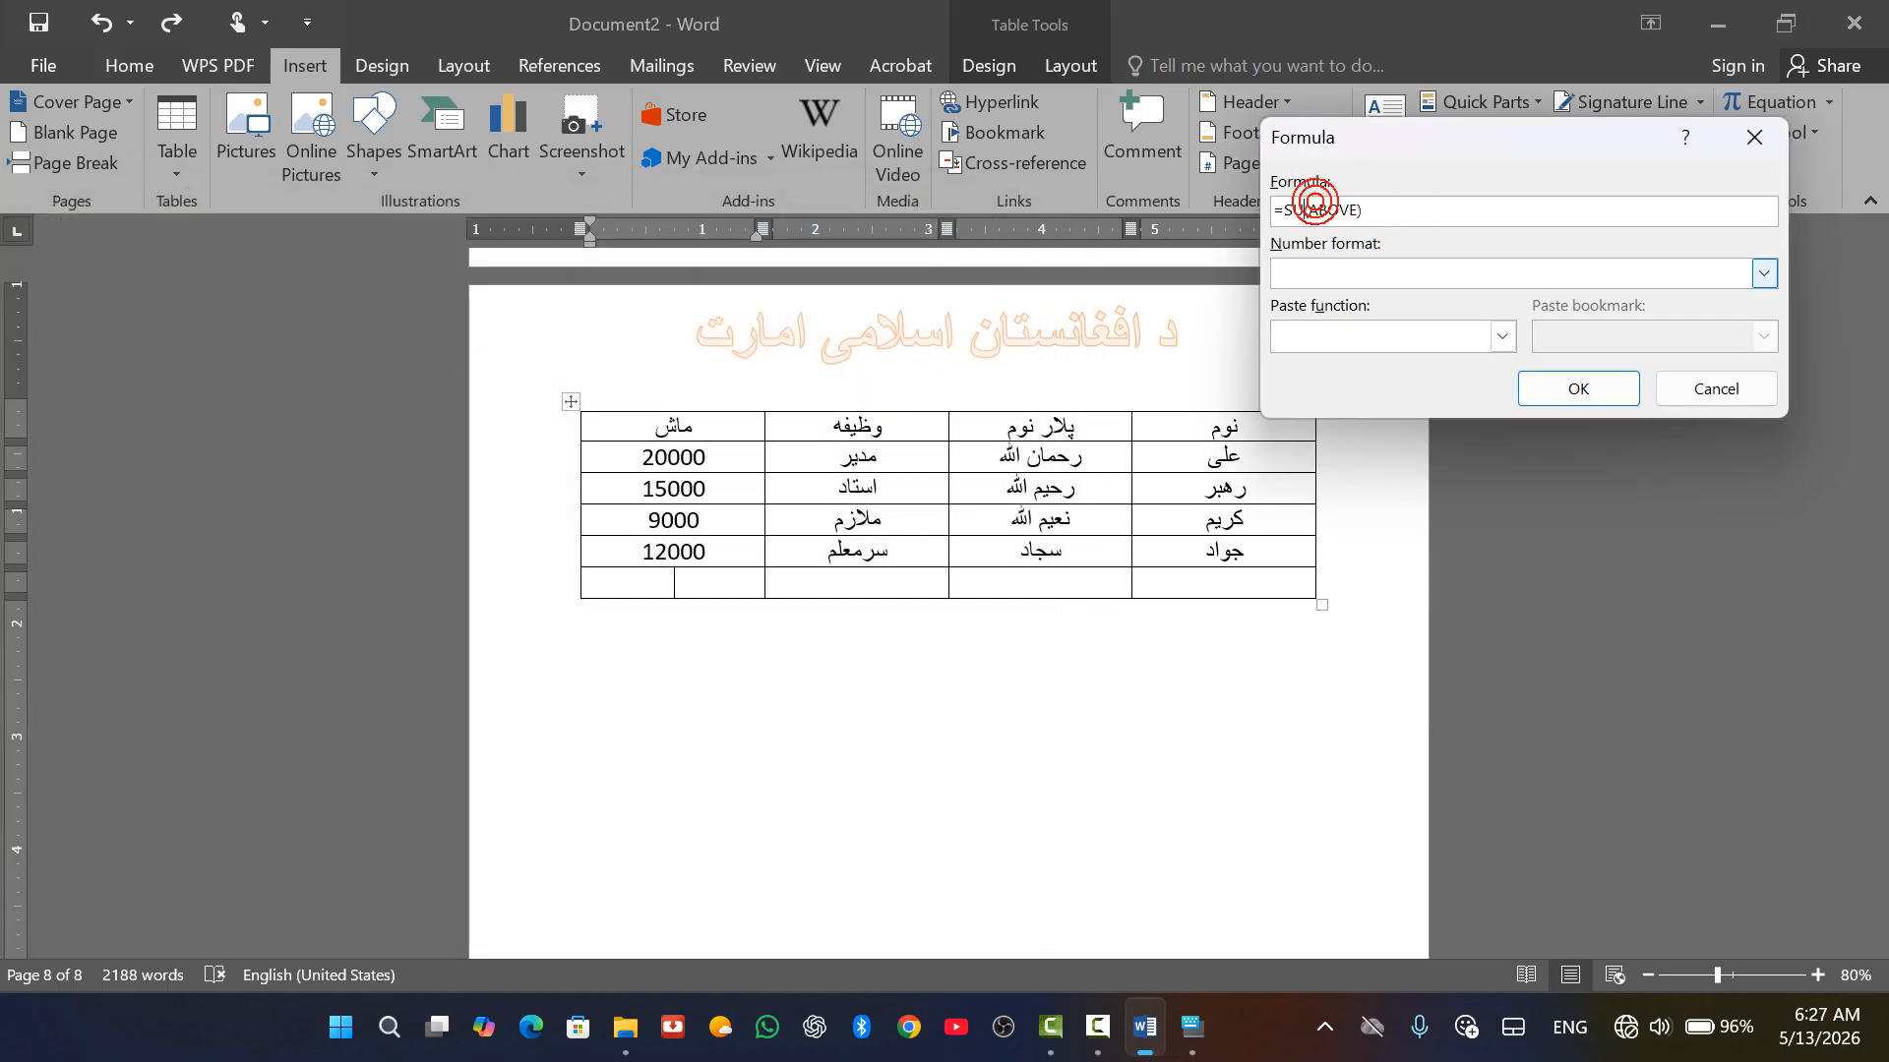
pyautogui.press('BackSpace')
pyautogui.press('BackSpace')
pyautogui.write('average')
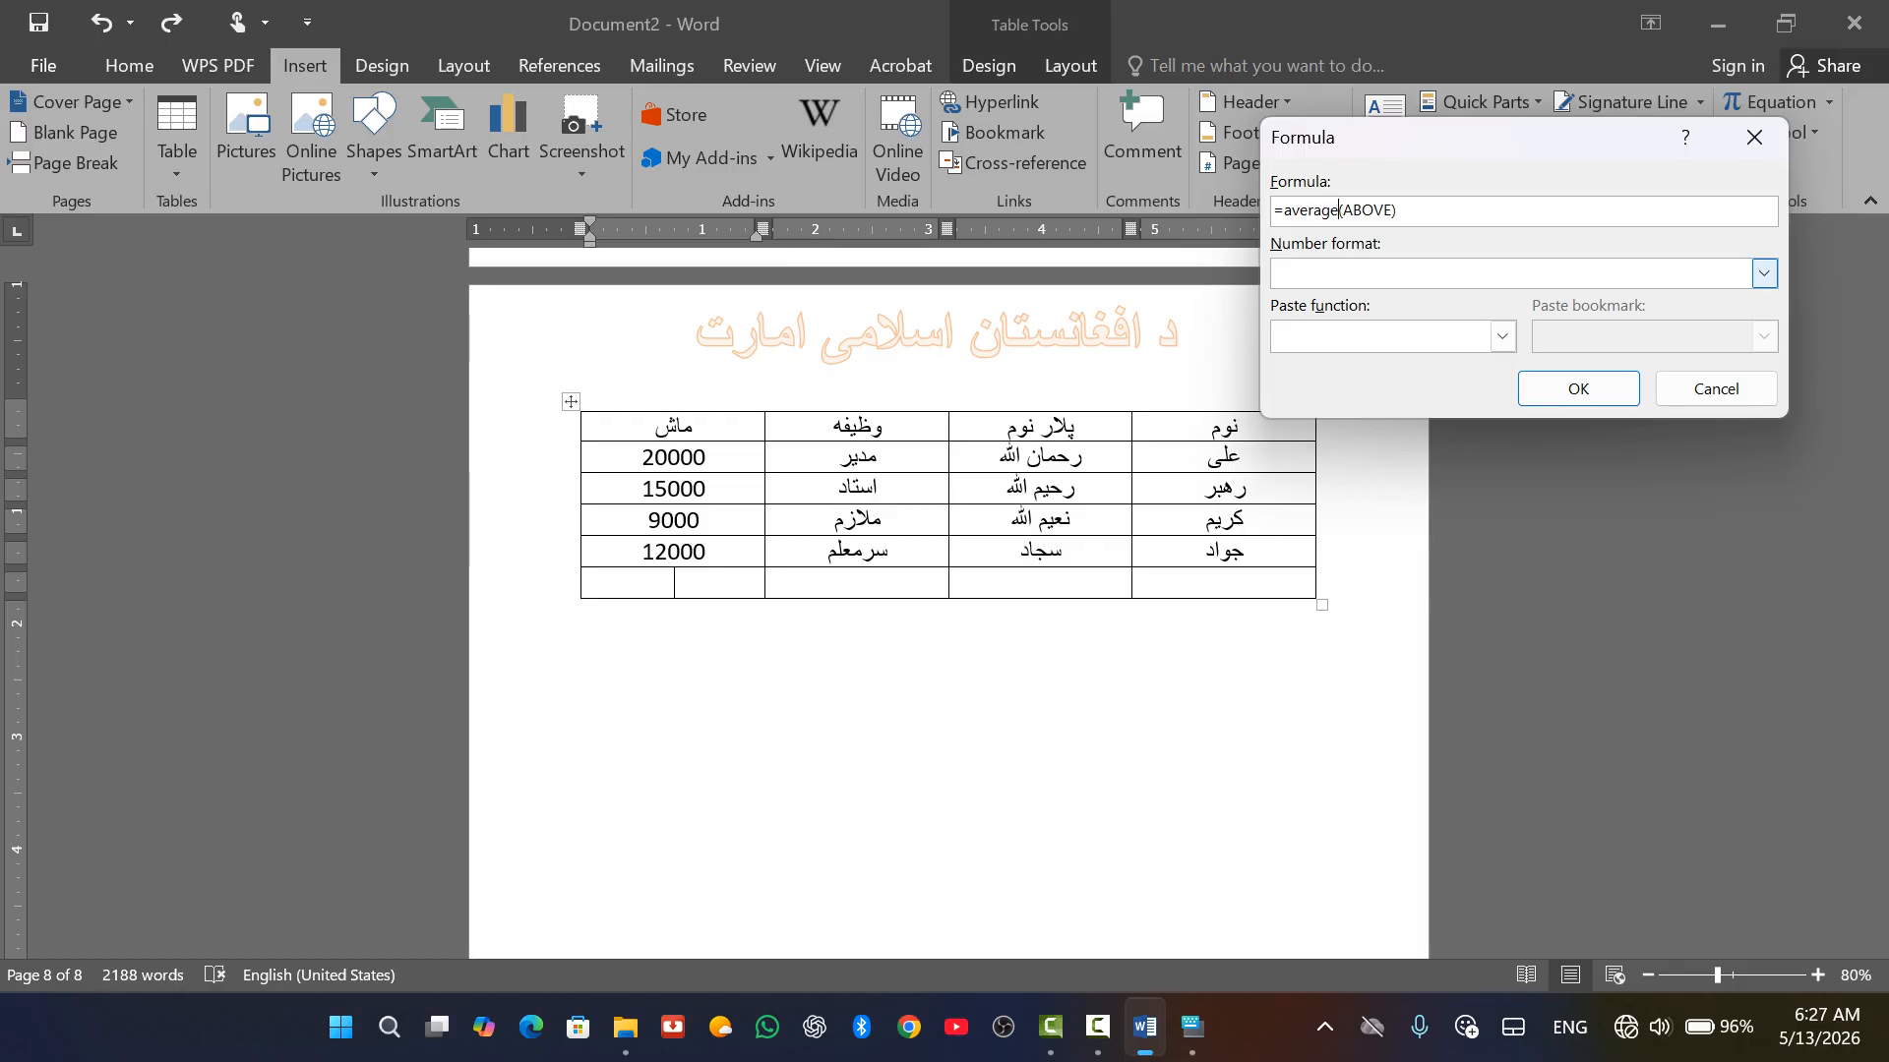
pyautogui.click(1578, 387)
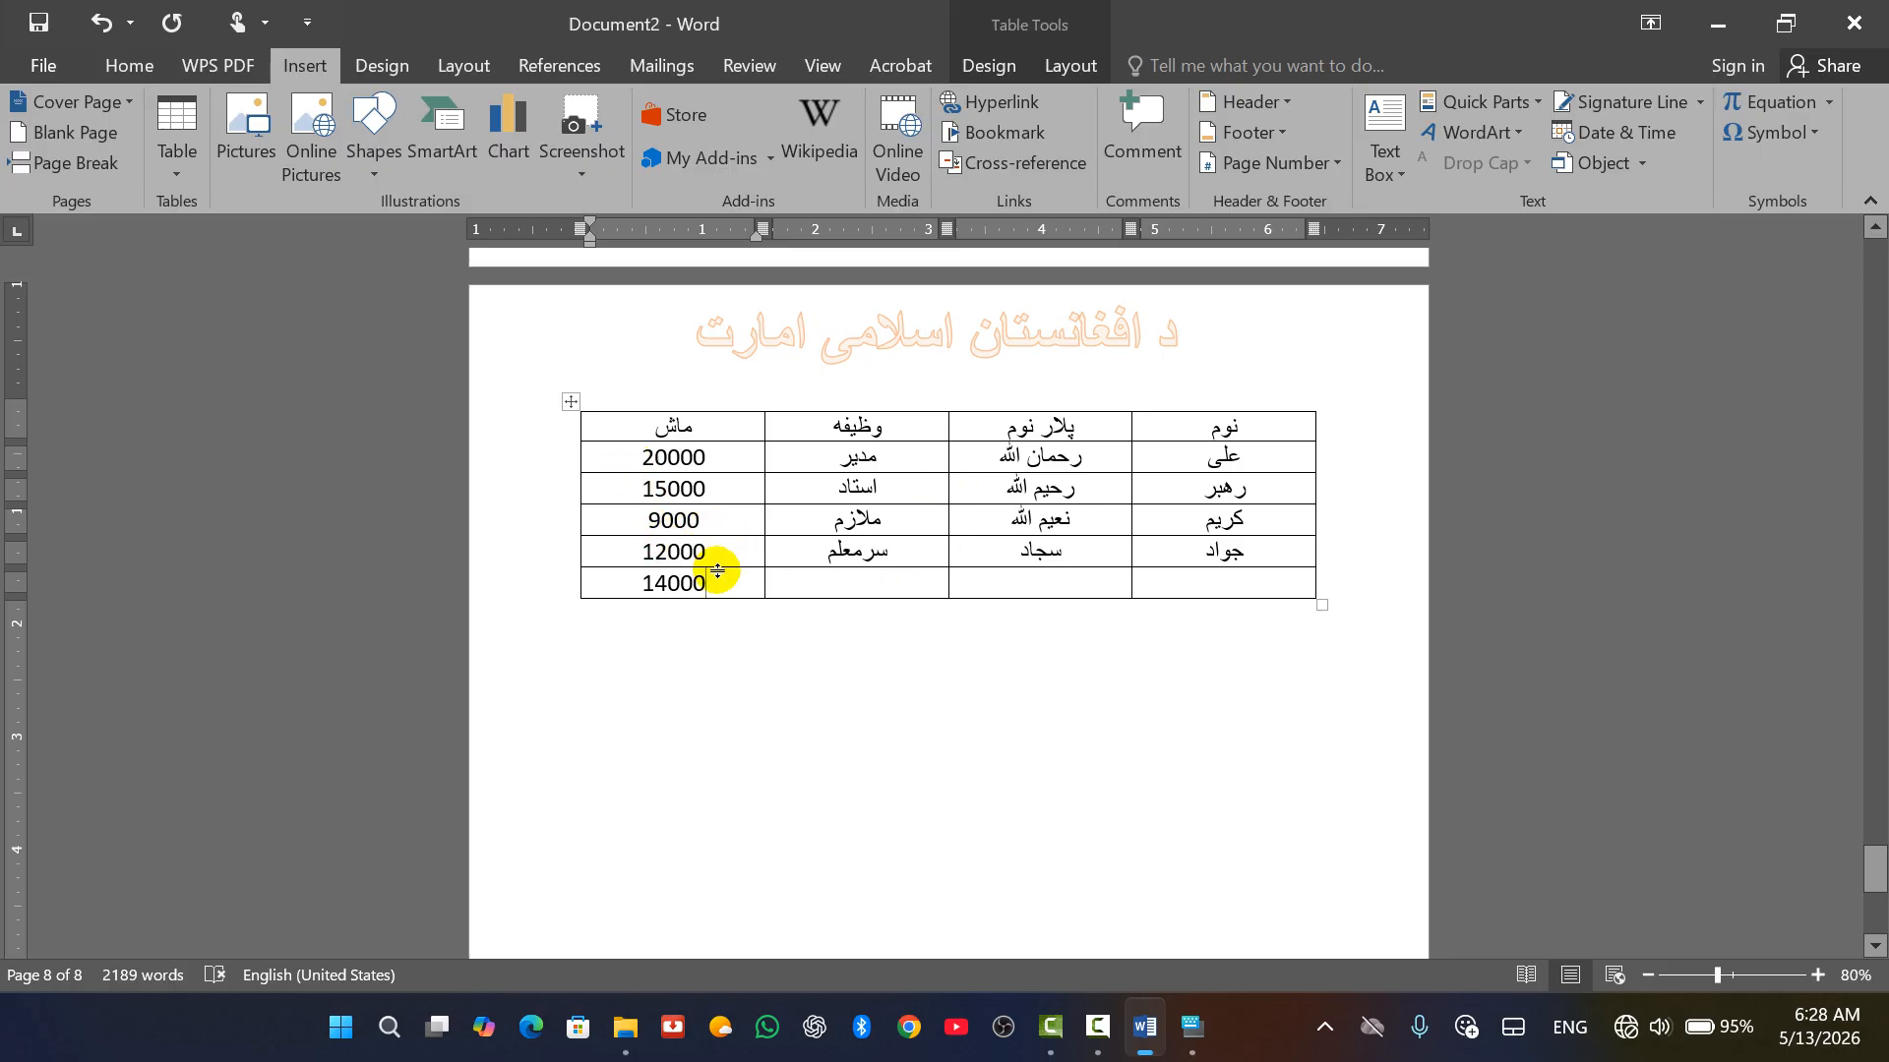
pyautogui.hotkey('ctrl', 'z')
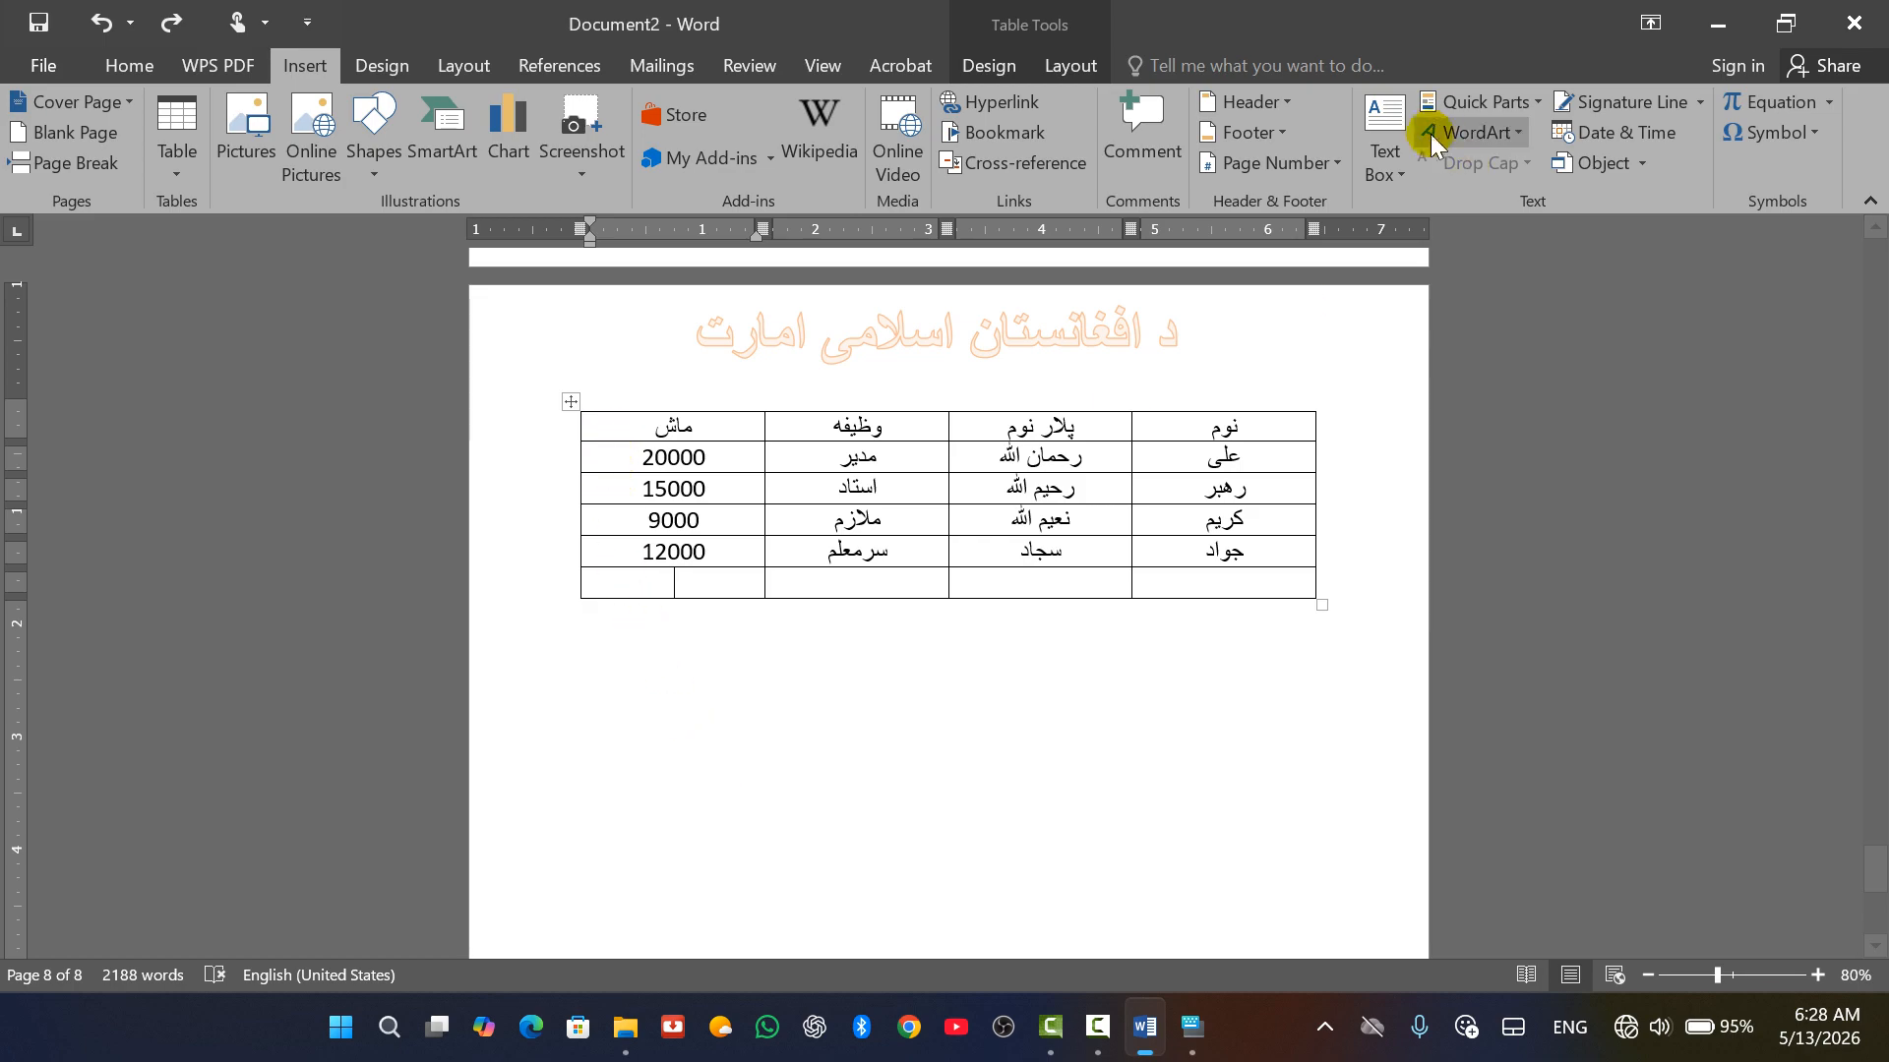
# Insert the formula field =max(ABOVE) in the empty bottom cell of the ماش column, and undo it.
pyautogui.click(1461, 103)
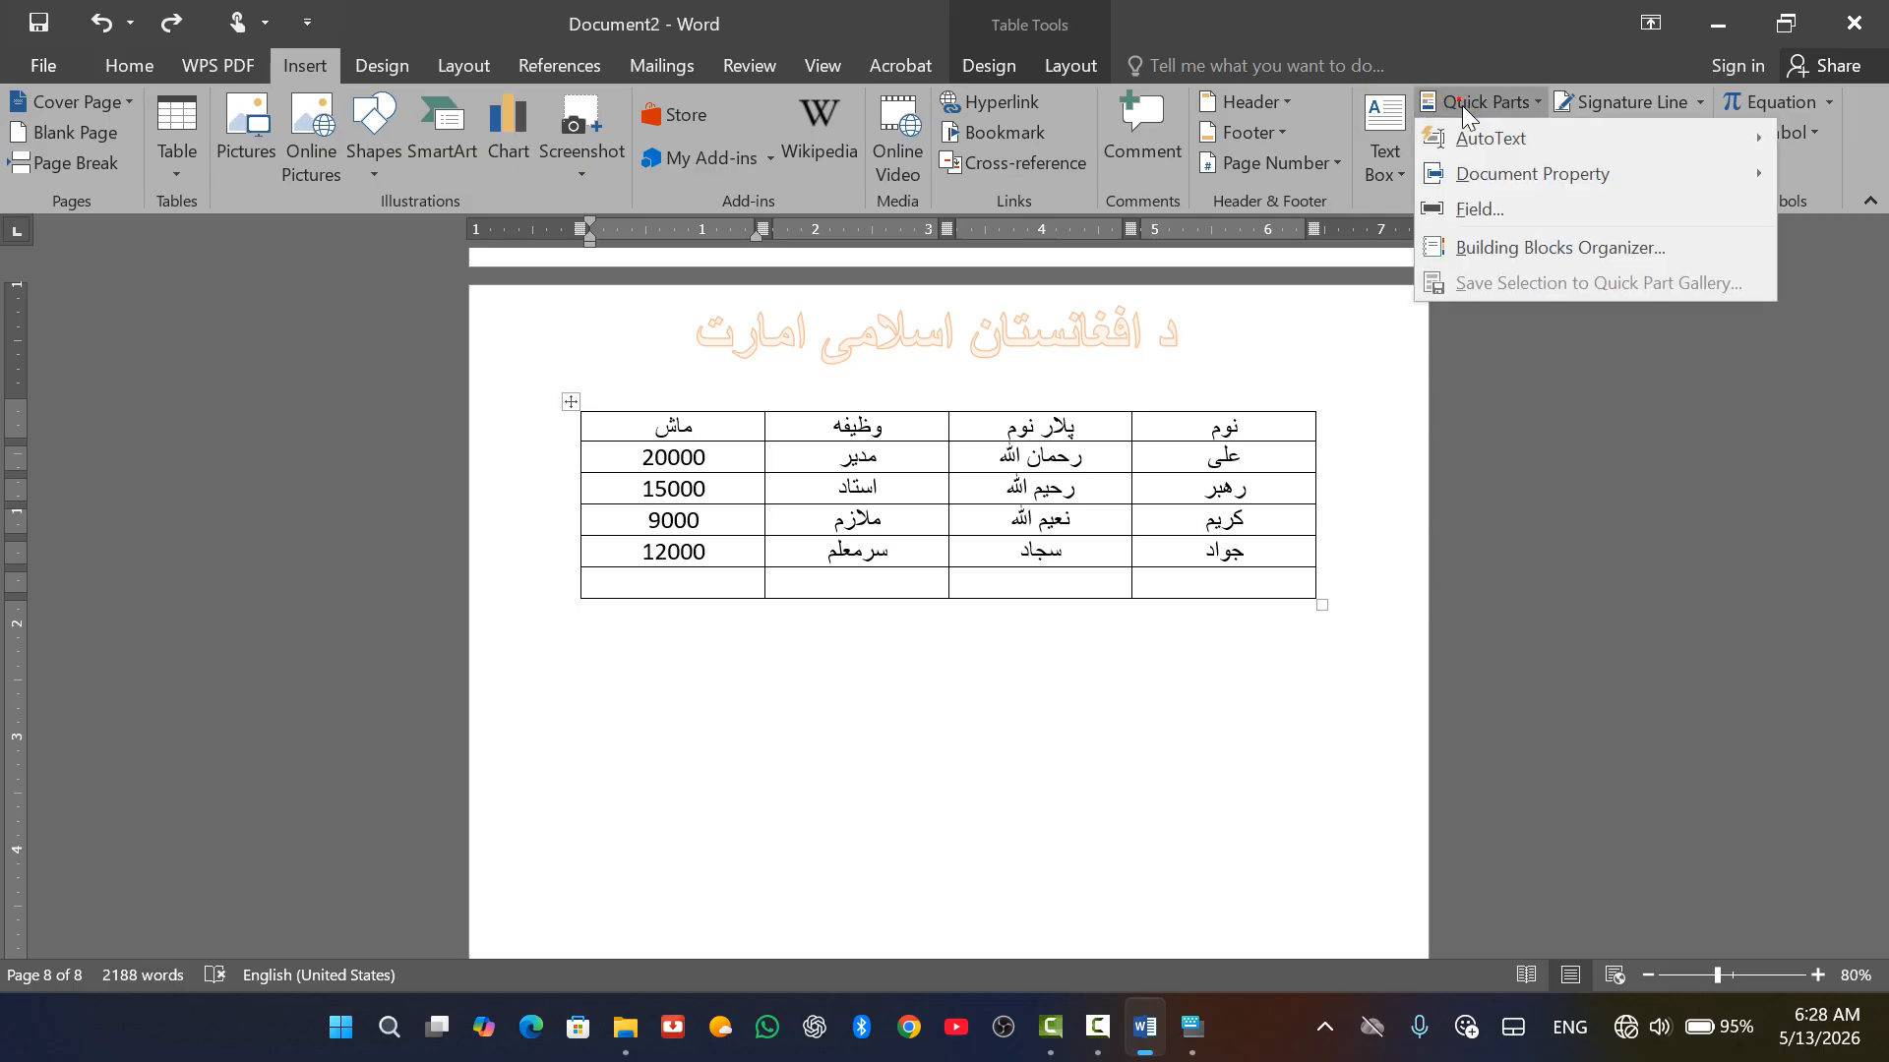
pyautogui.click(1507, 209)
pyautogui.click(433, 340)
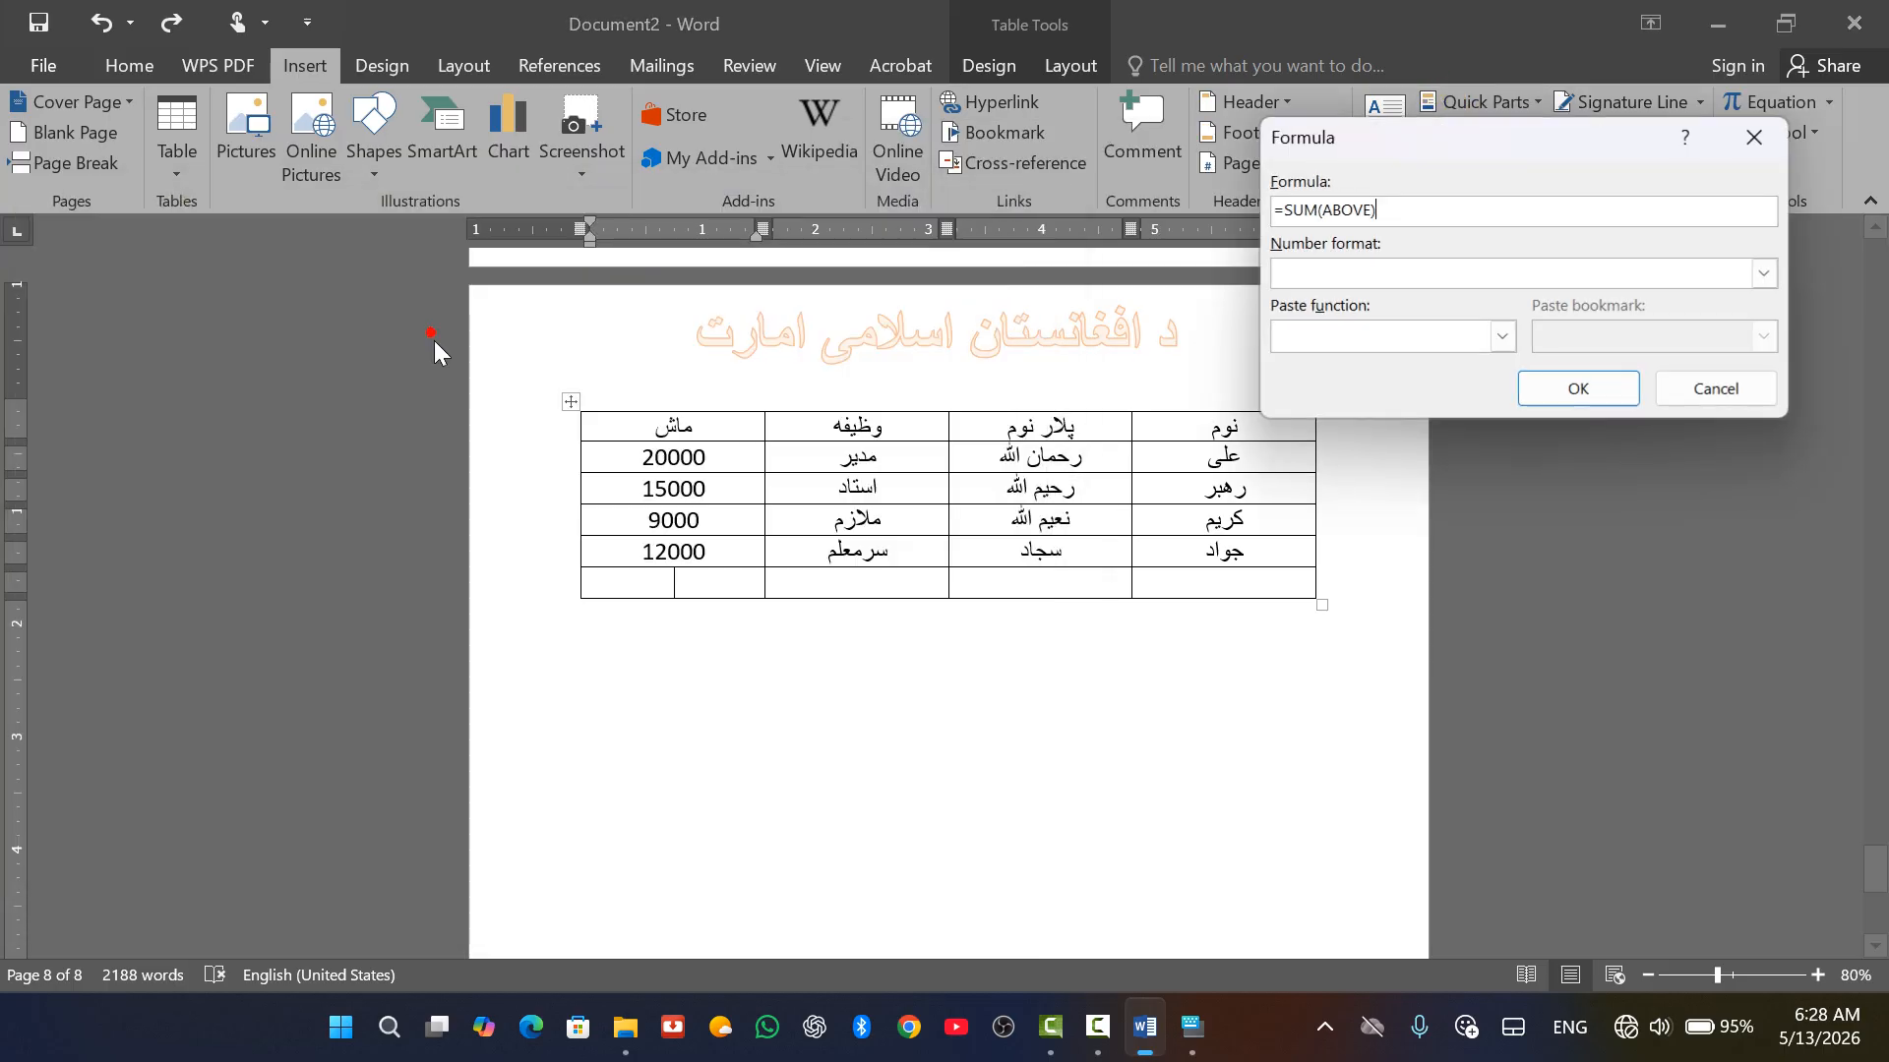
pyautogui.click(1324, 201)
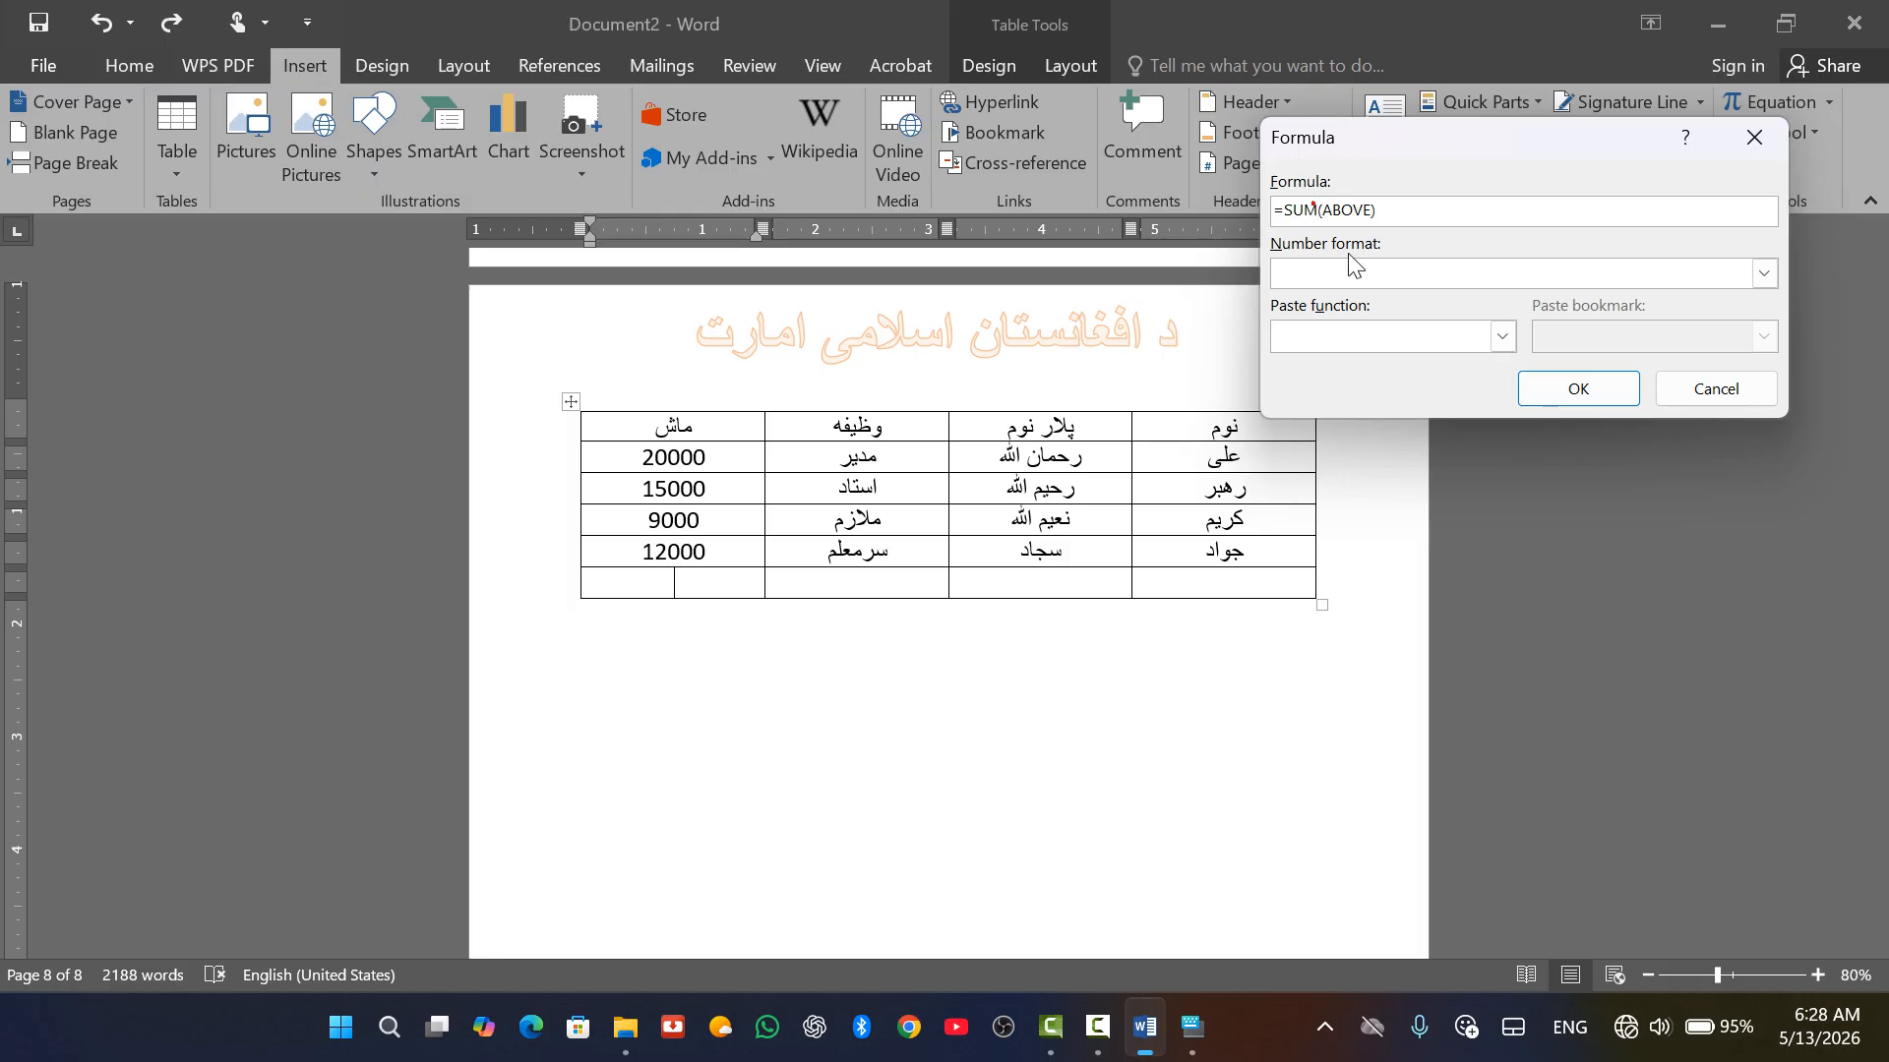
pyautogui.press('BackSpace')
pyautogui.press('BackSpace')
pyautogui.press('BackSpace')
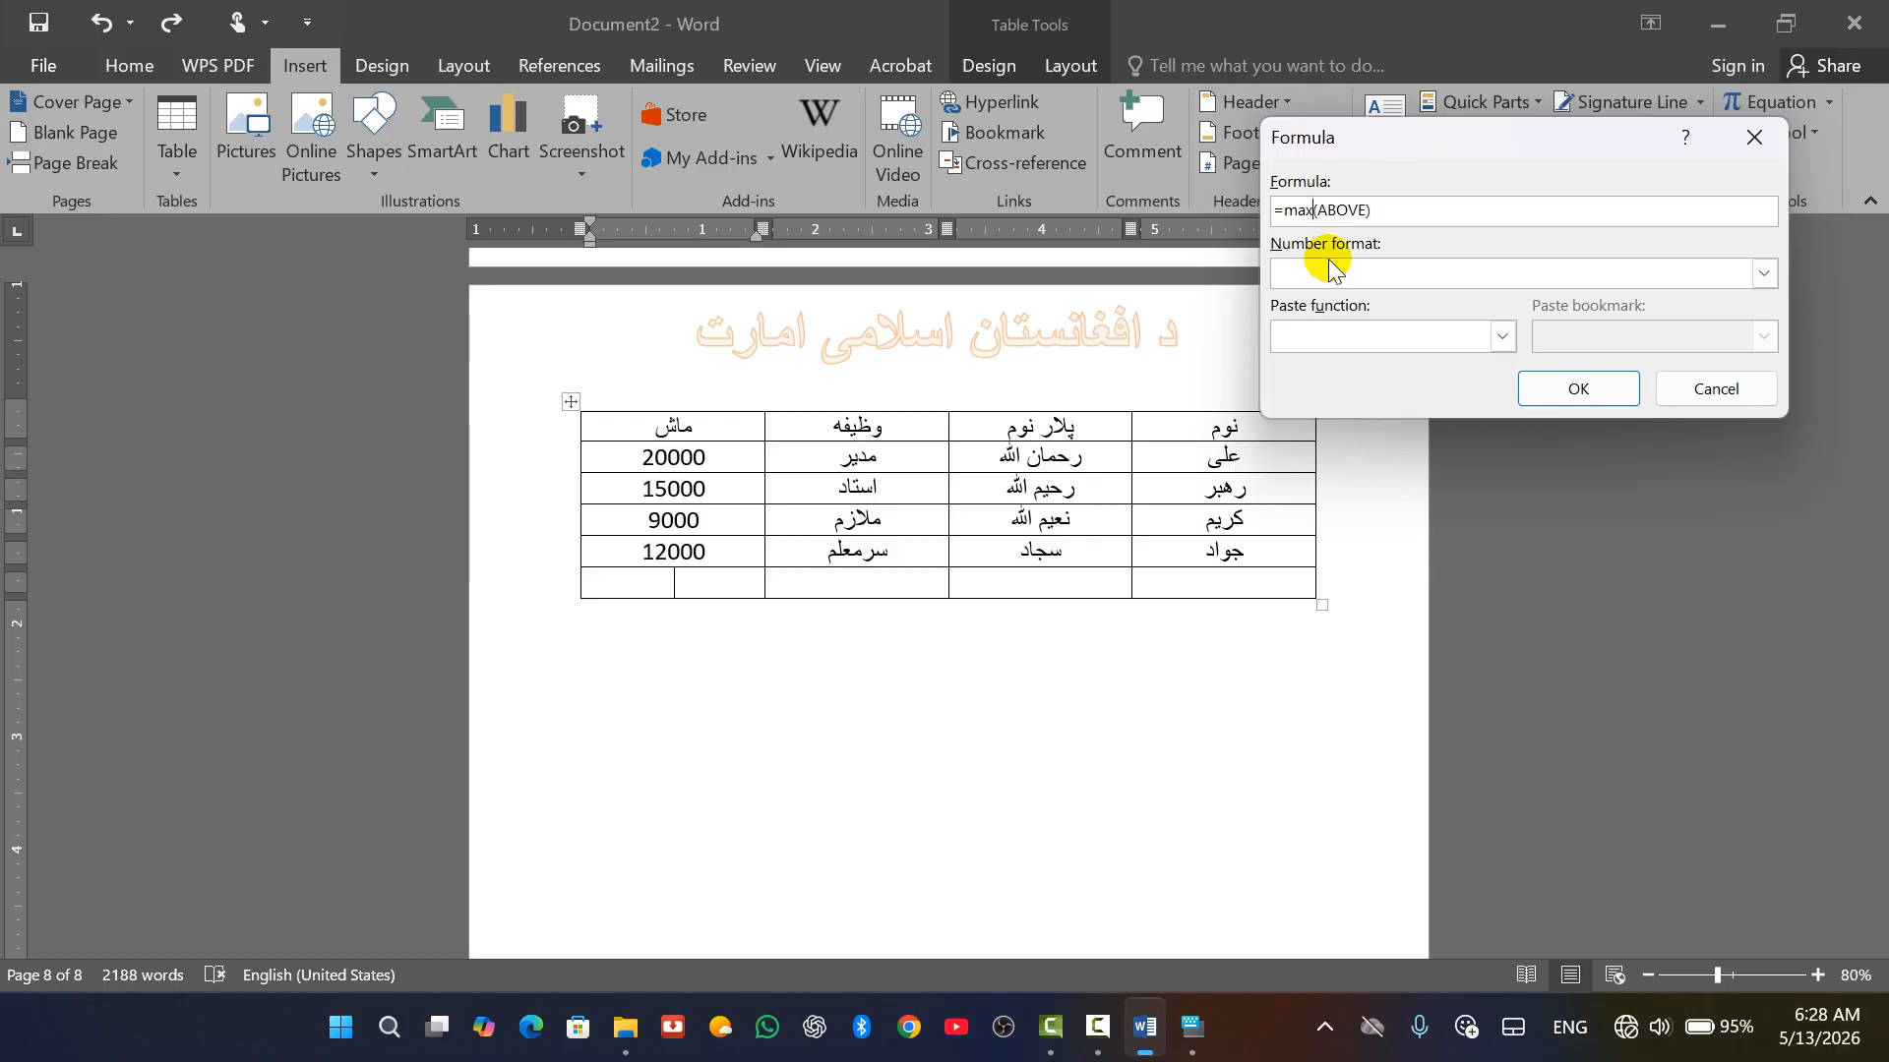
pyautogui.click(1593, 388)
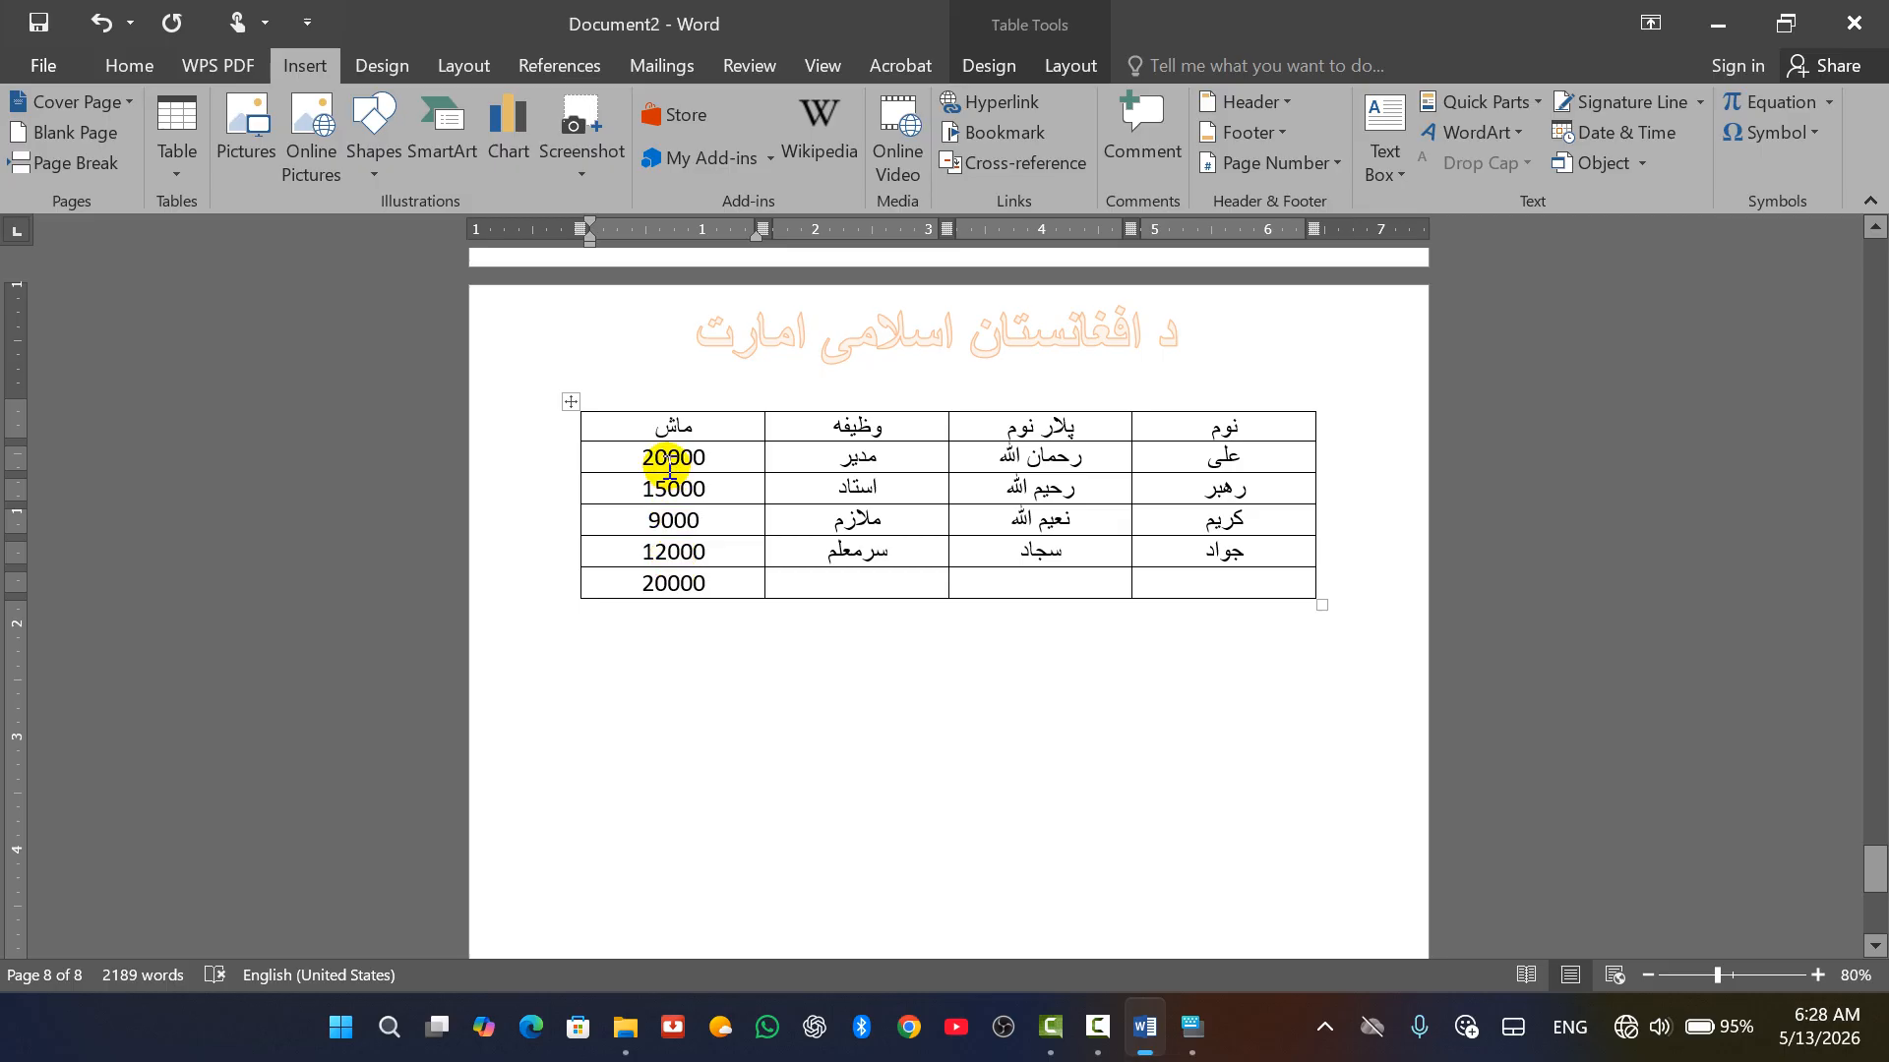
pyautogui.hotkey('ctrl', 'z')
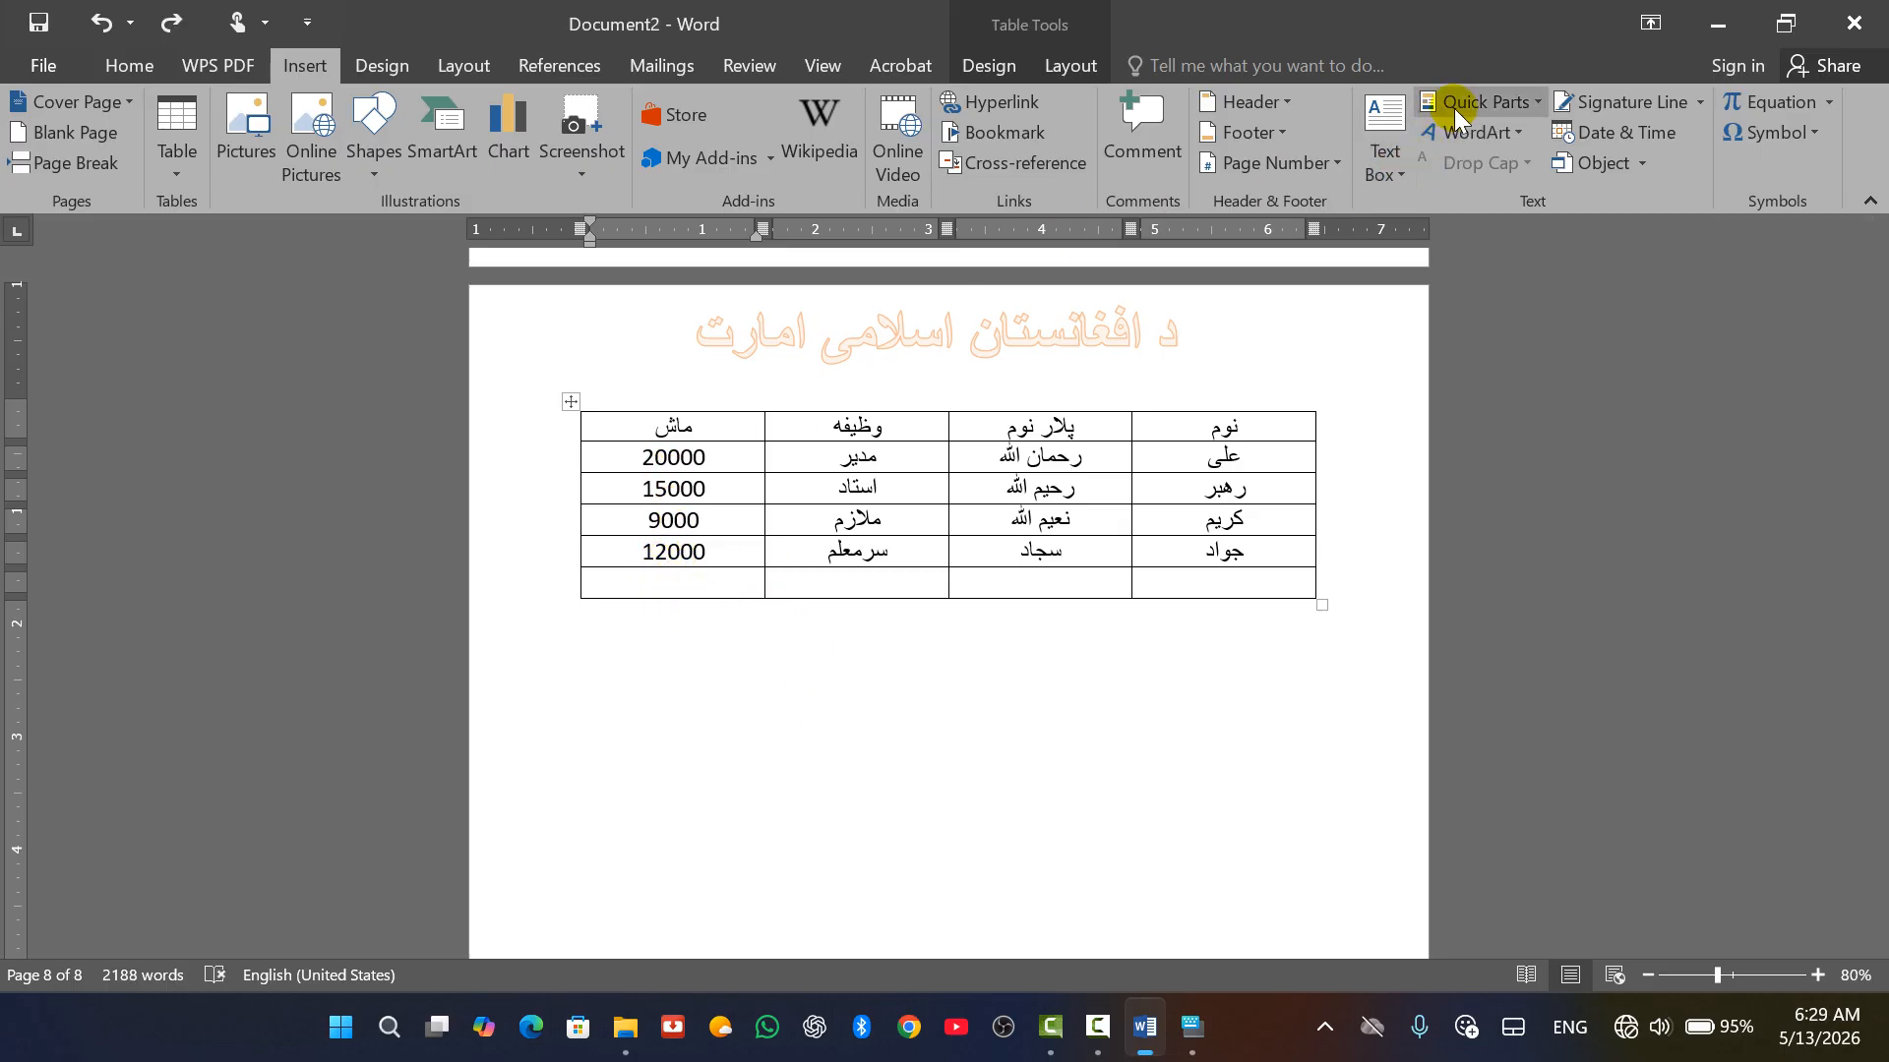
# Insert the formula field =min(ABOVE) in the empty bottom cell of the ماش column, and undo it.
pyautogui.click(1539, 104)
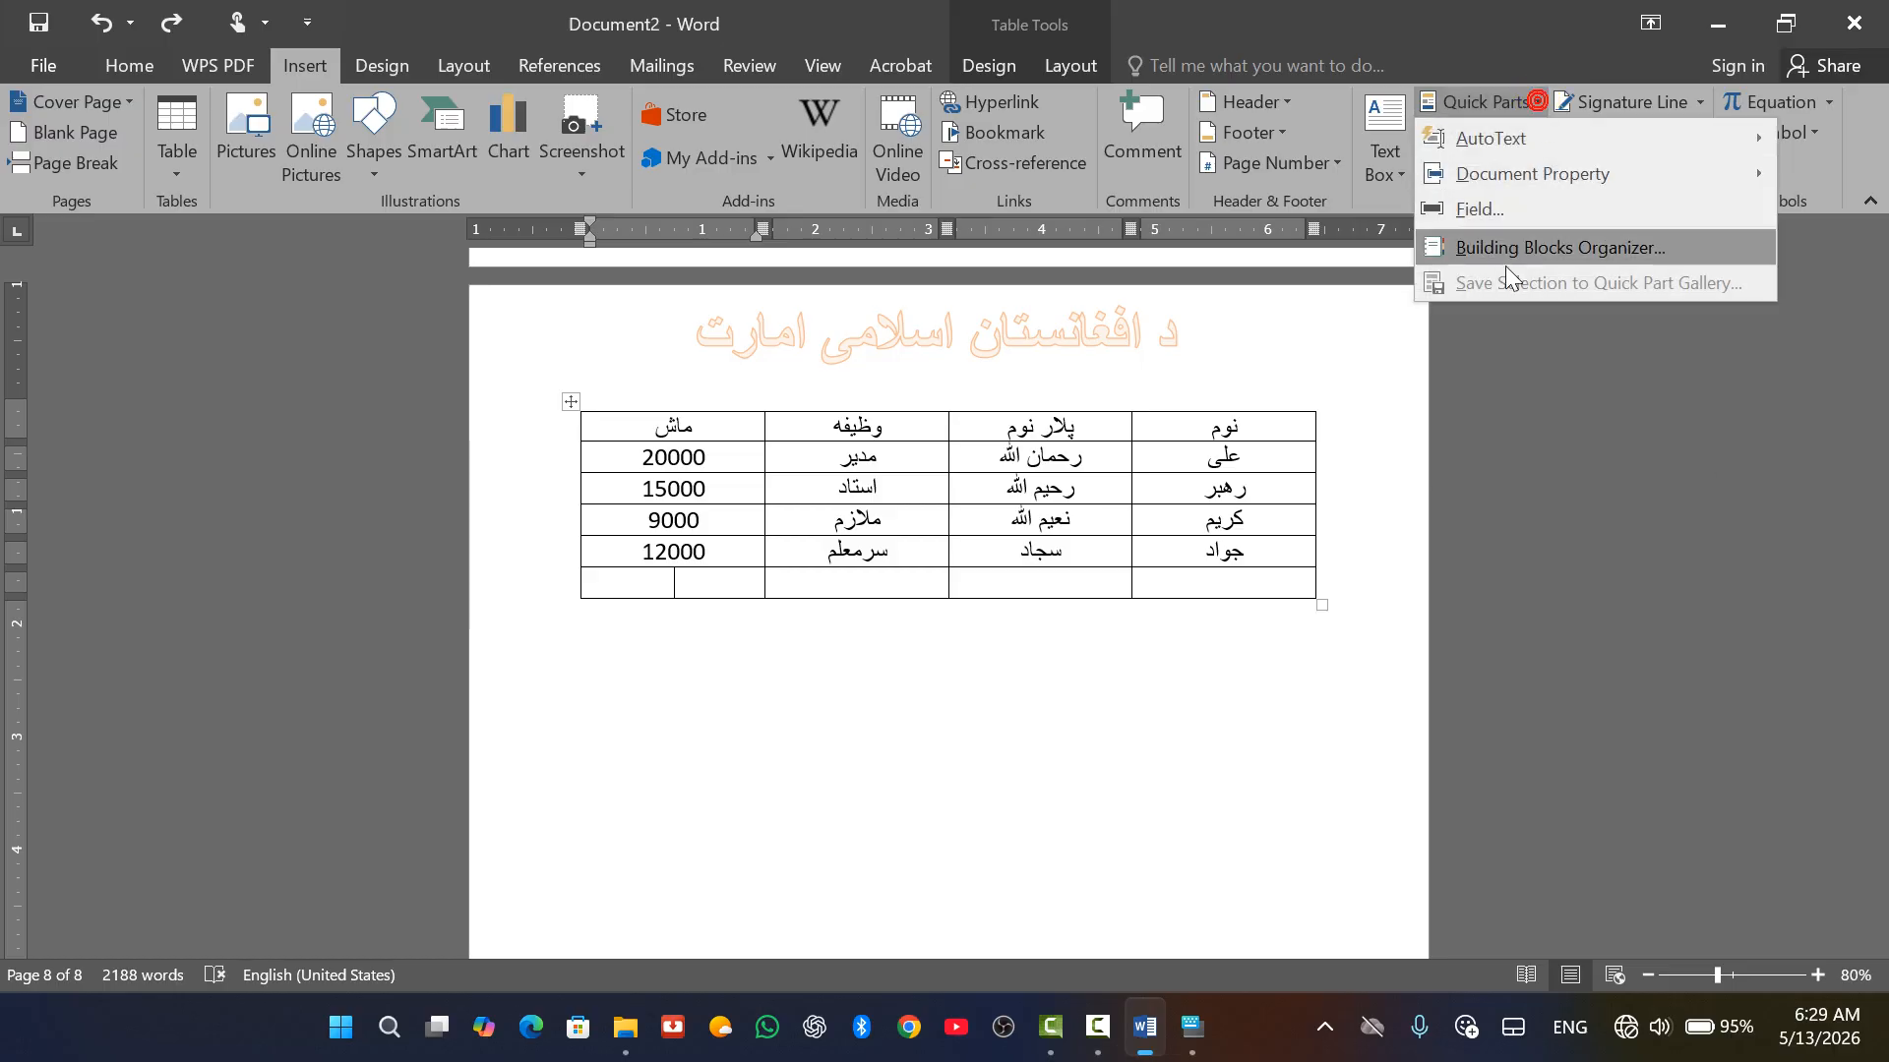
pyautogui.click(1530, 206)
pyautogui.click(434, 340)
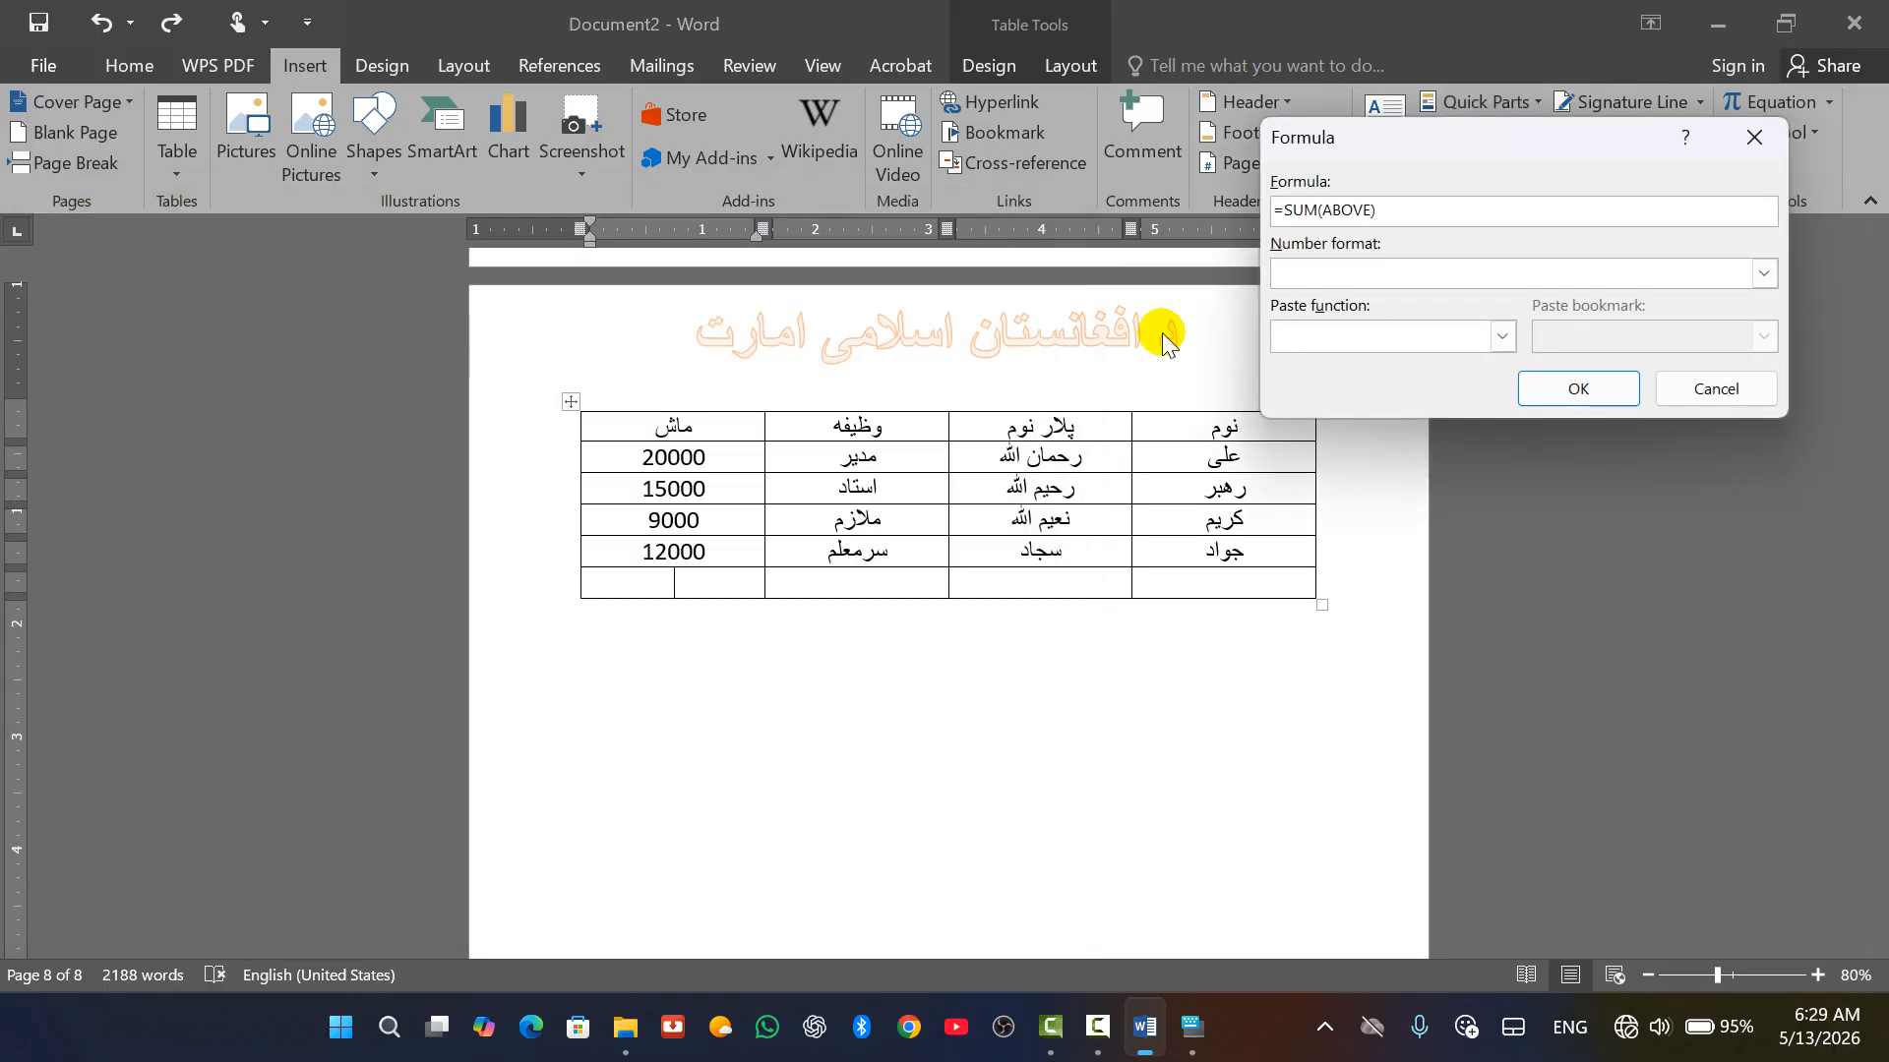
pyautogui.click(1313, 207)
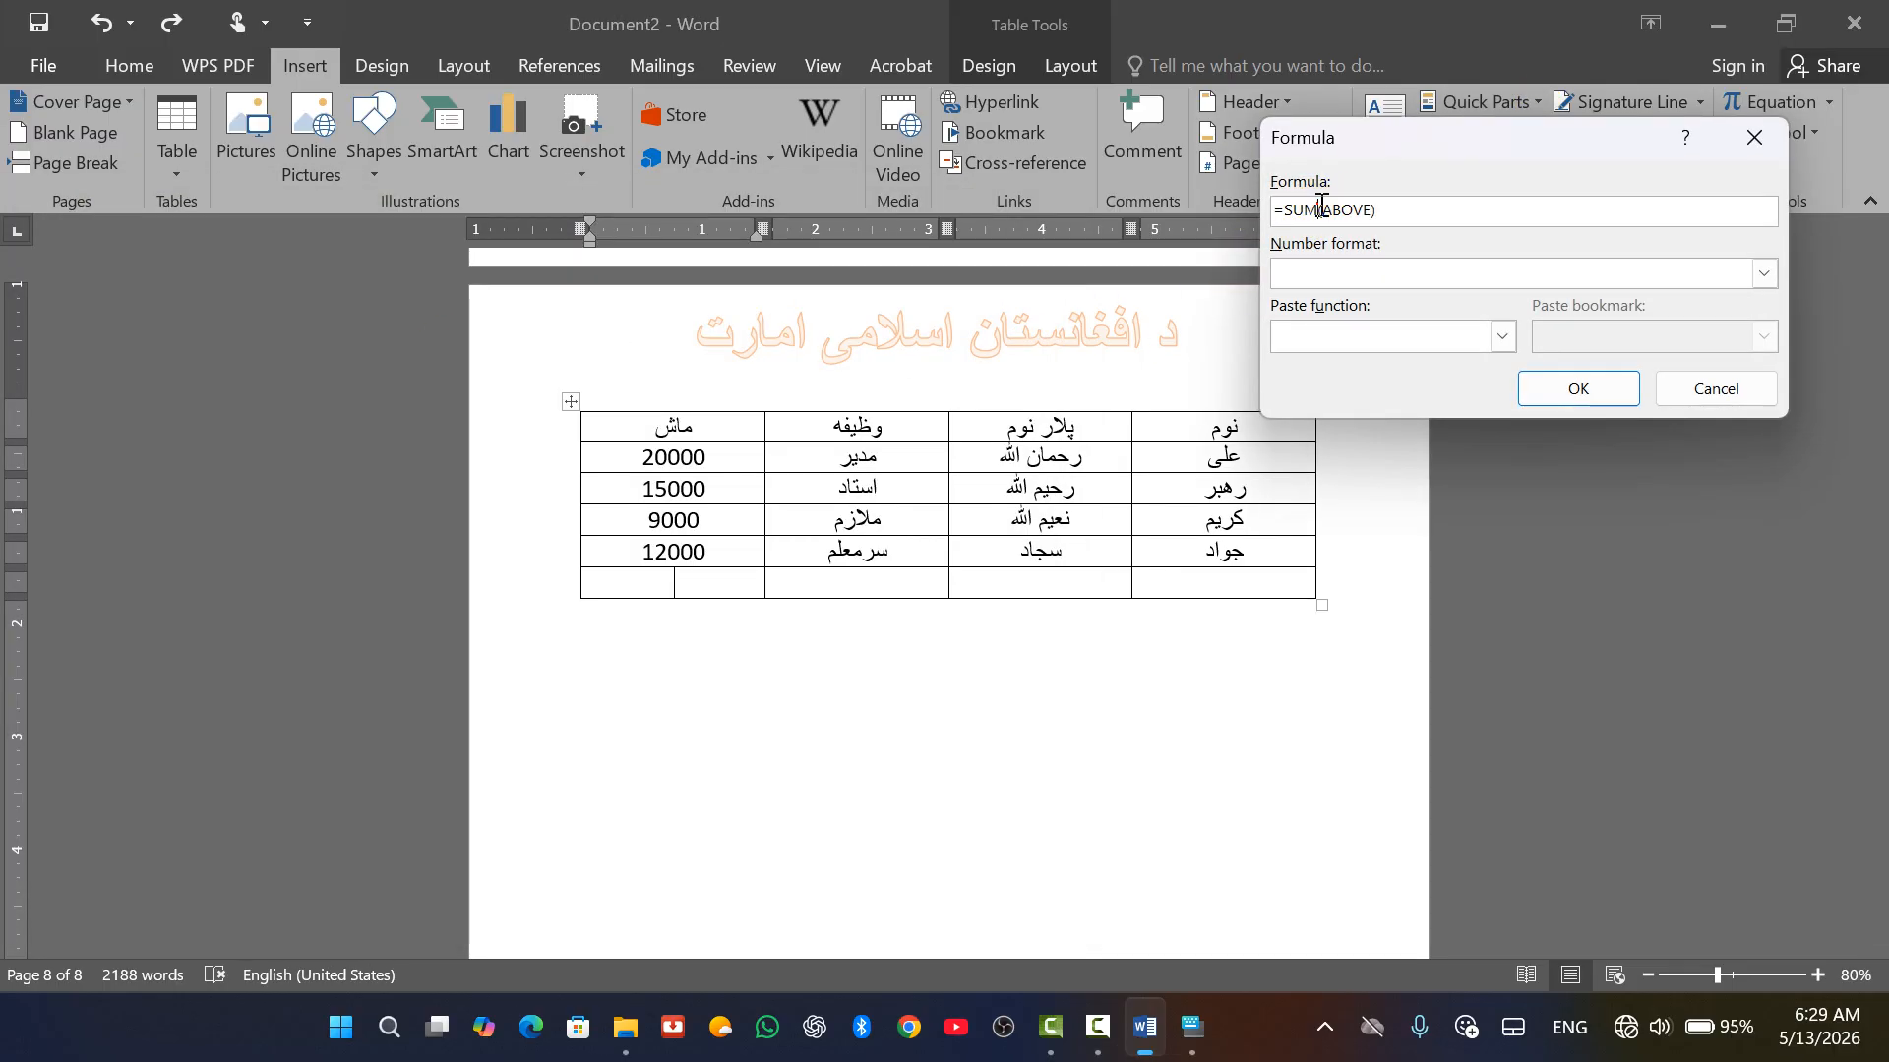
pyautogui.click(1316, 203)
pyautogui.press('BackSpace')
pyautogui.press('BackSpace')
pyautogui.press('BackSpace')
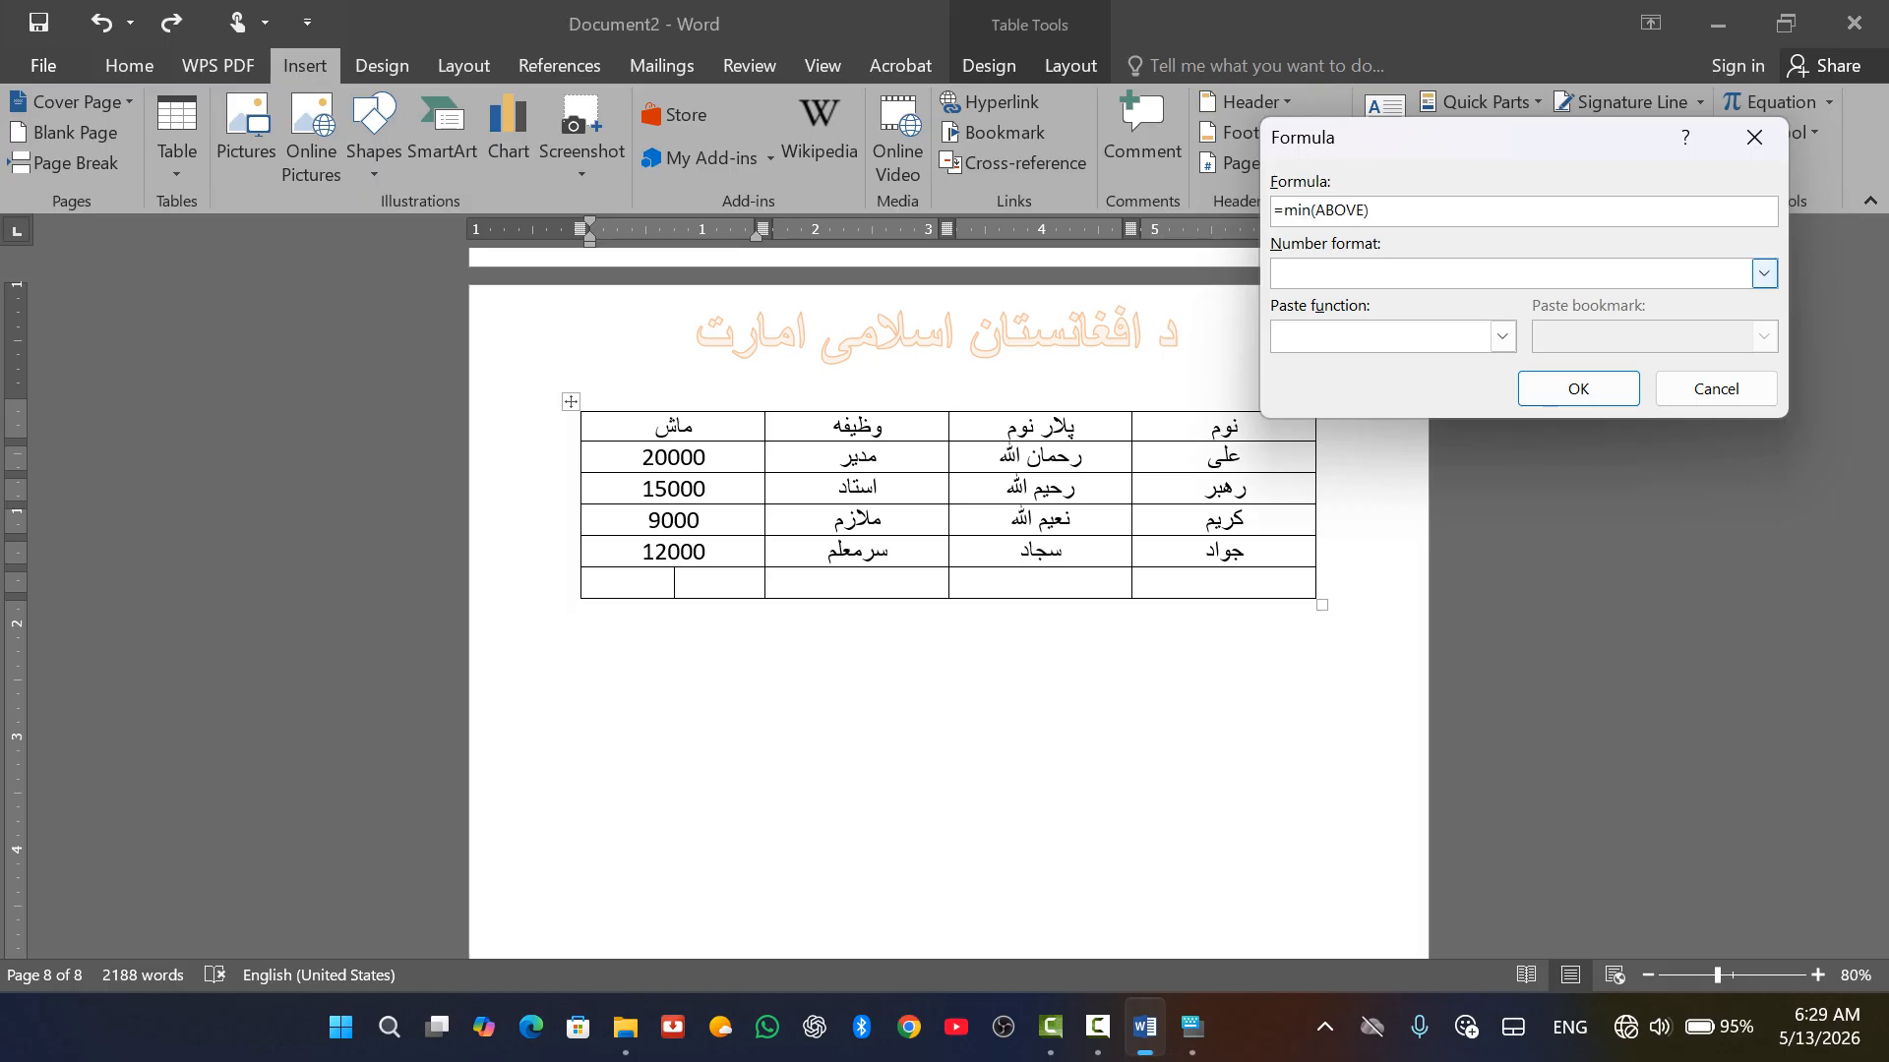
pyautogui.write('min')
pyautogui.click(1596, 388)
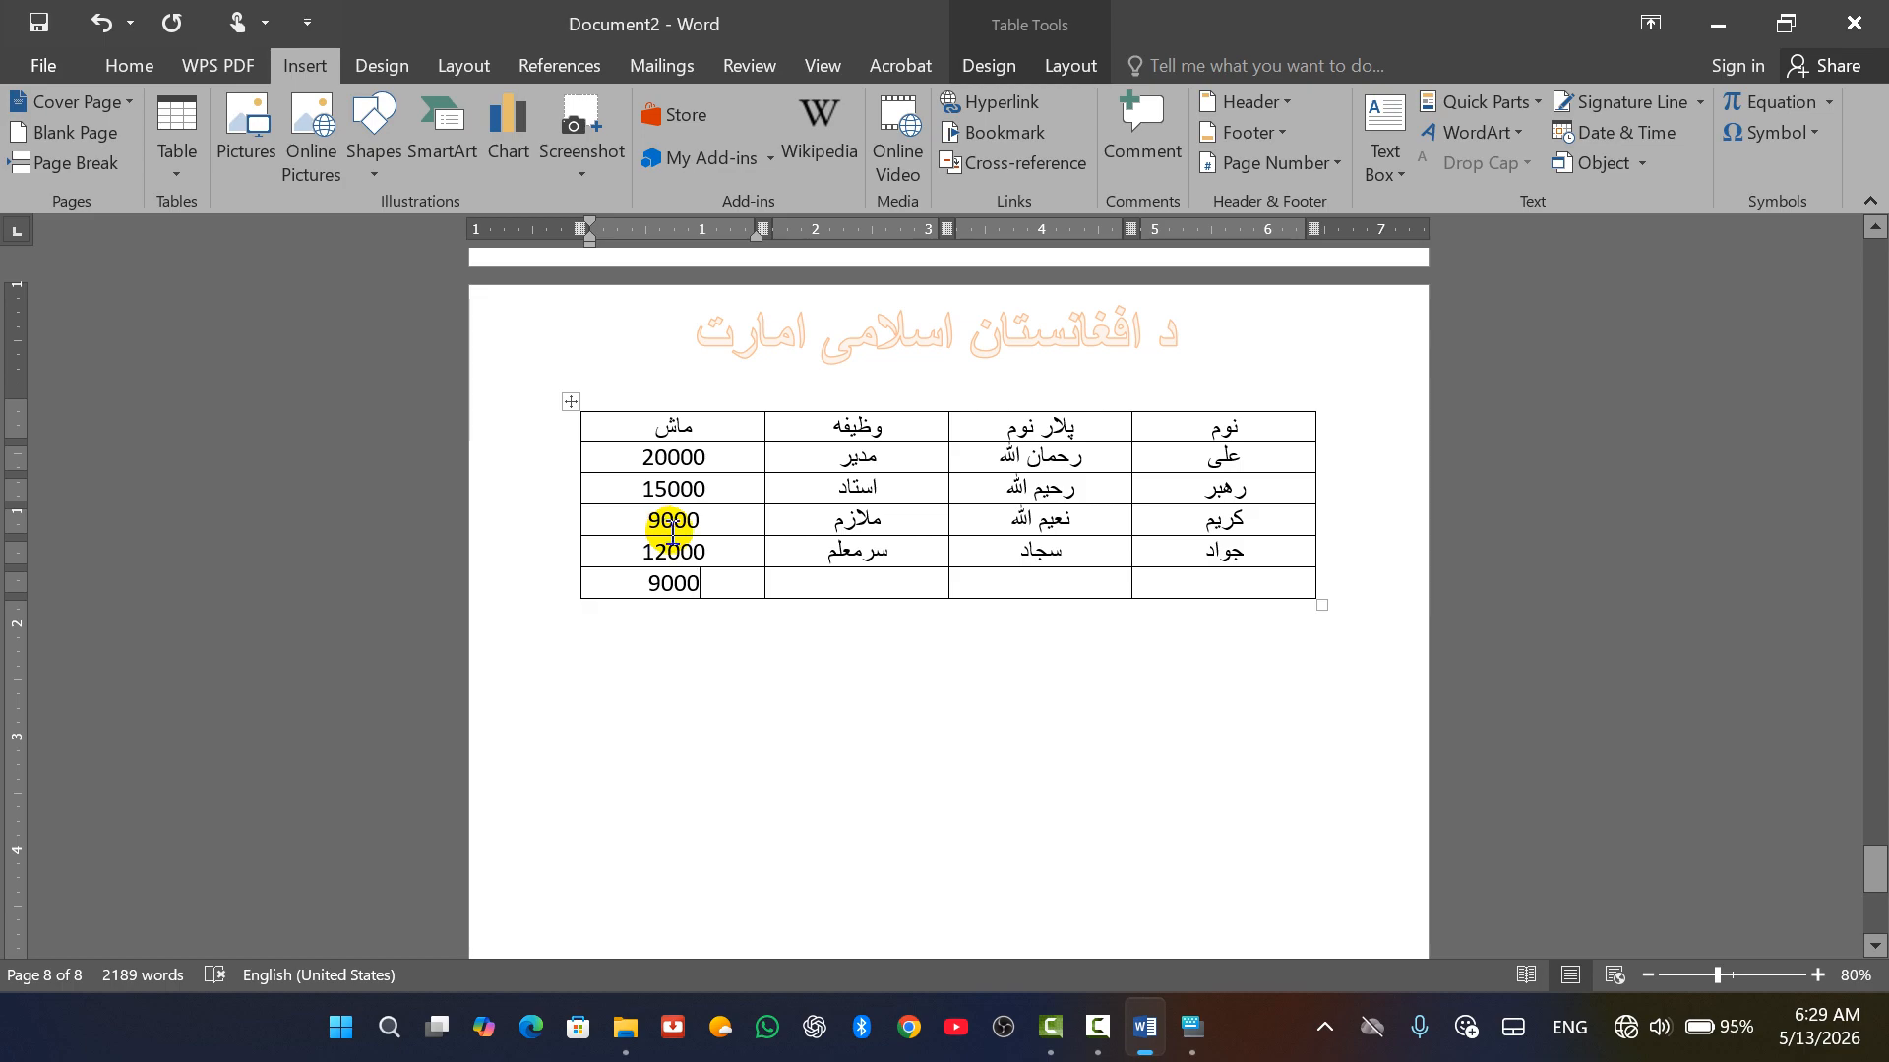
pyautogui.hotkey('ctrl', 'z')
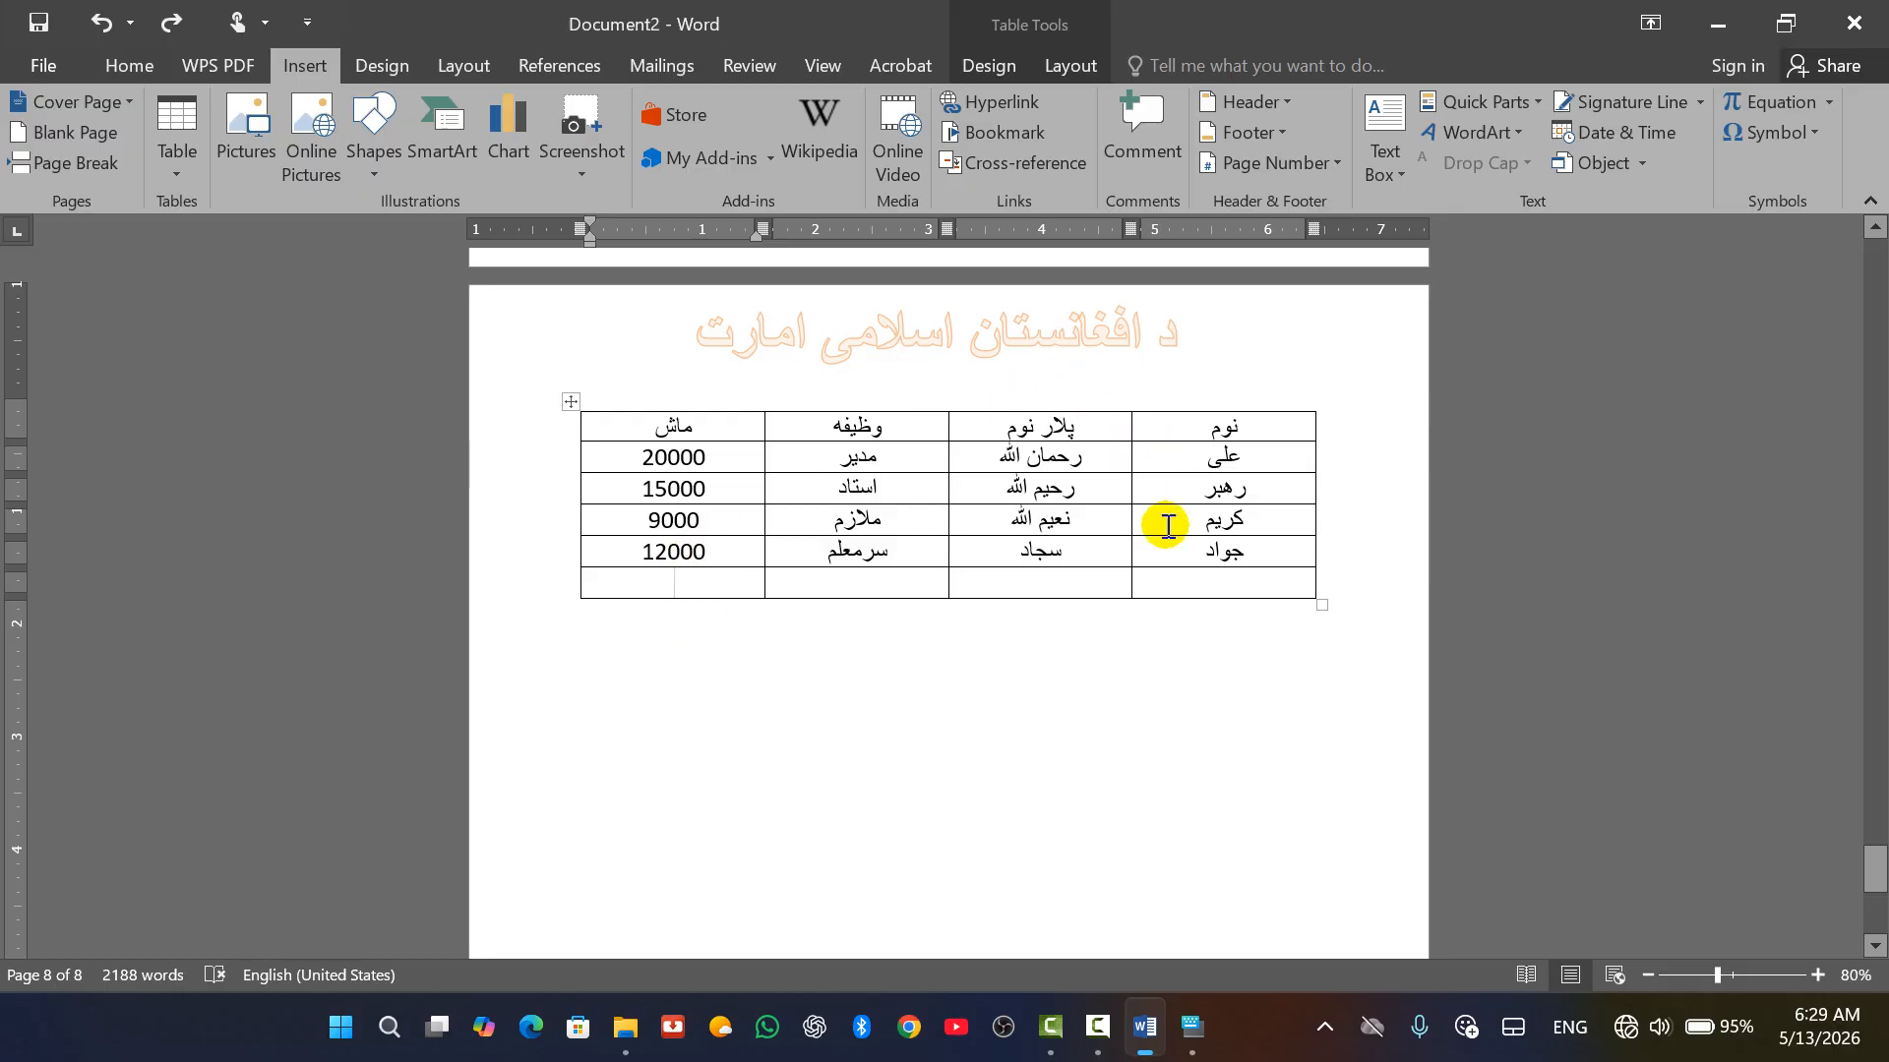
# Clear the job entries under وظیفه and delete the whole وظیفه column from the table.
pyautogui.moveTo(882, 455); pyautogui.dragTo(872, 554)
pyautogui.press('Delete')
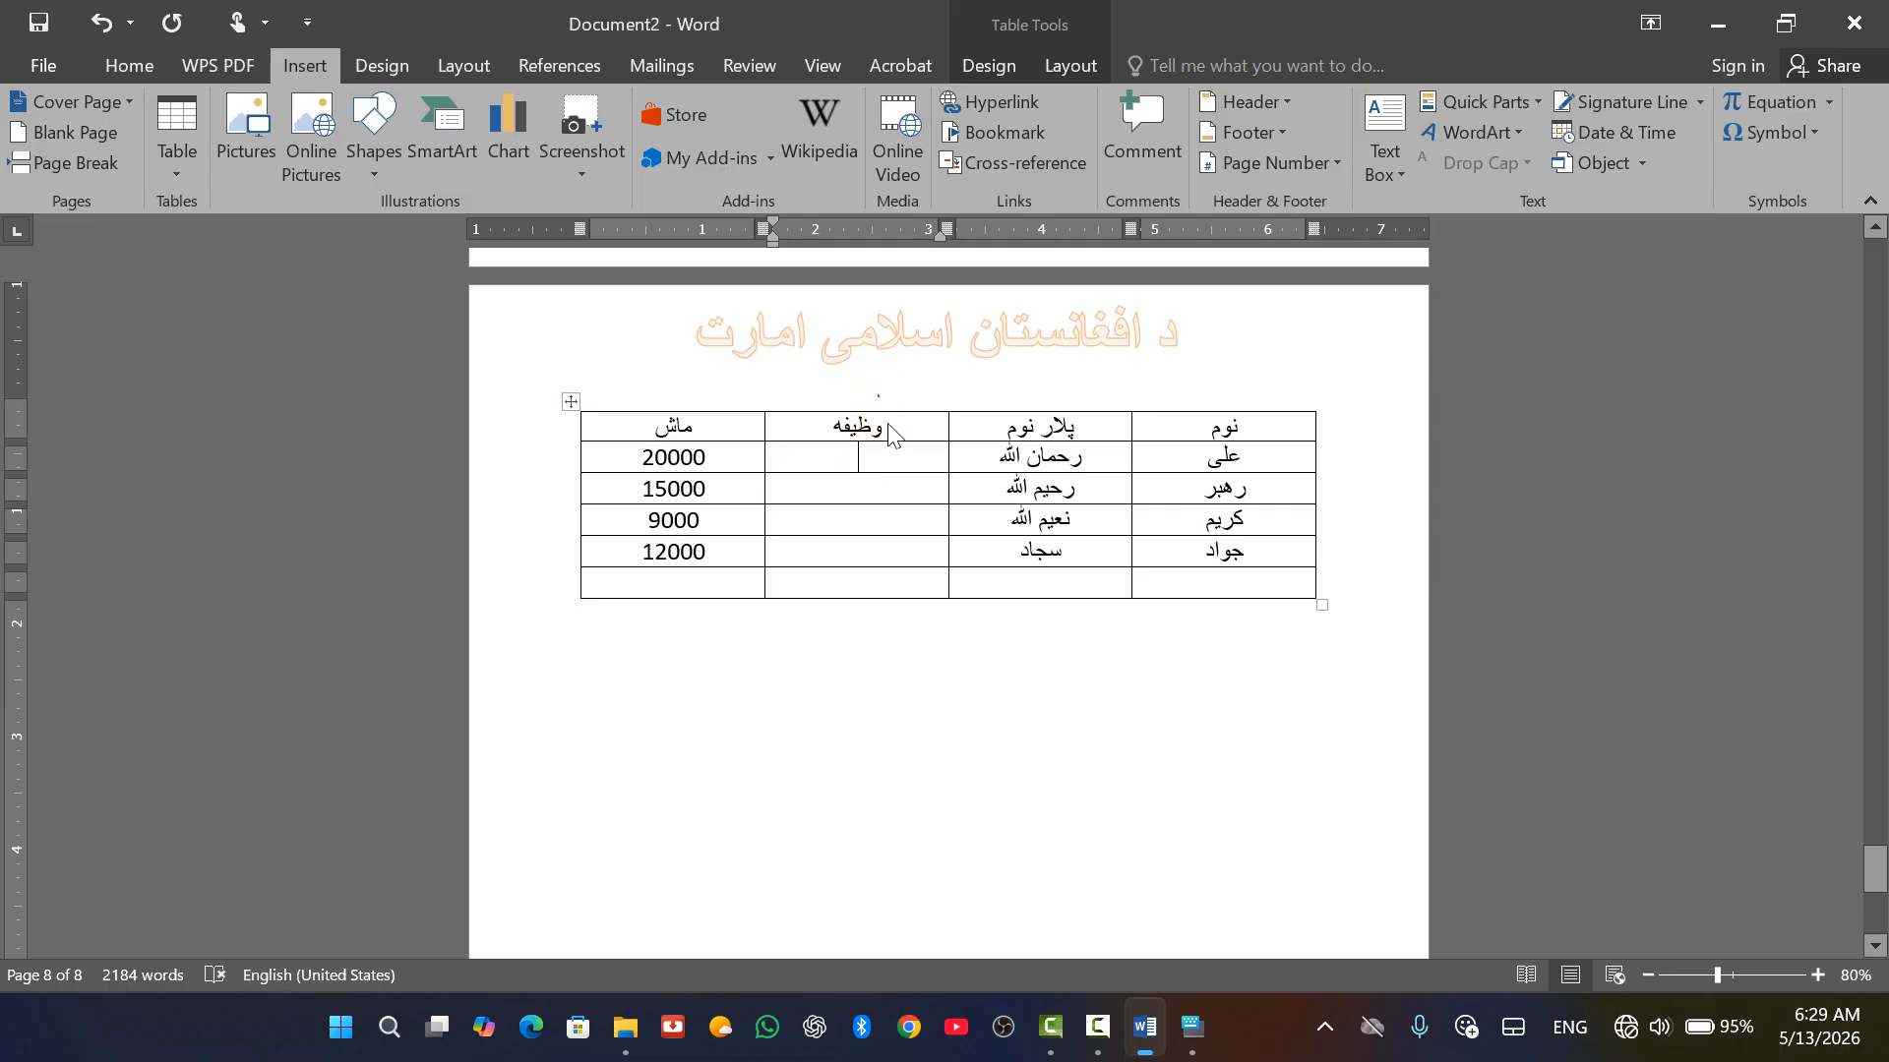
pyautogui.click(878, 397)
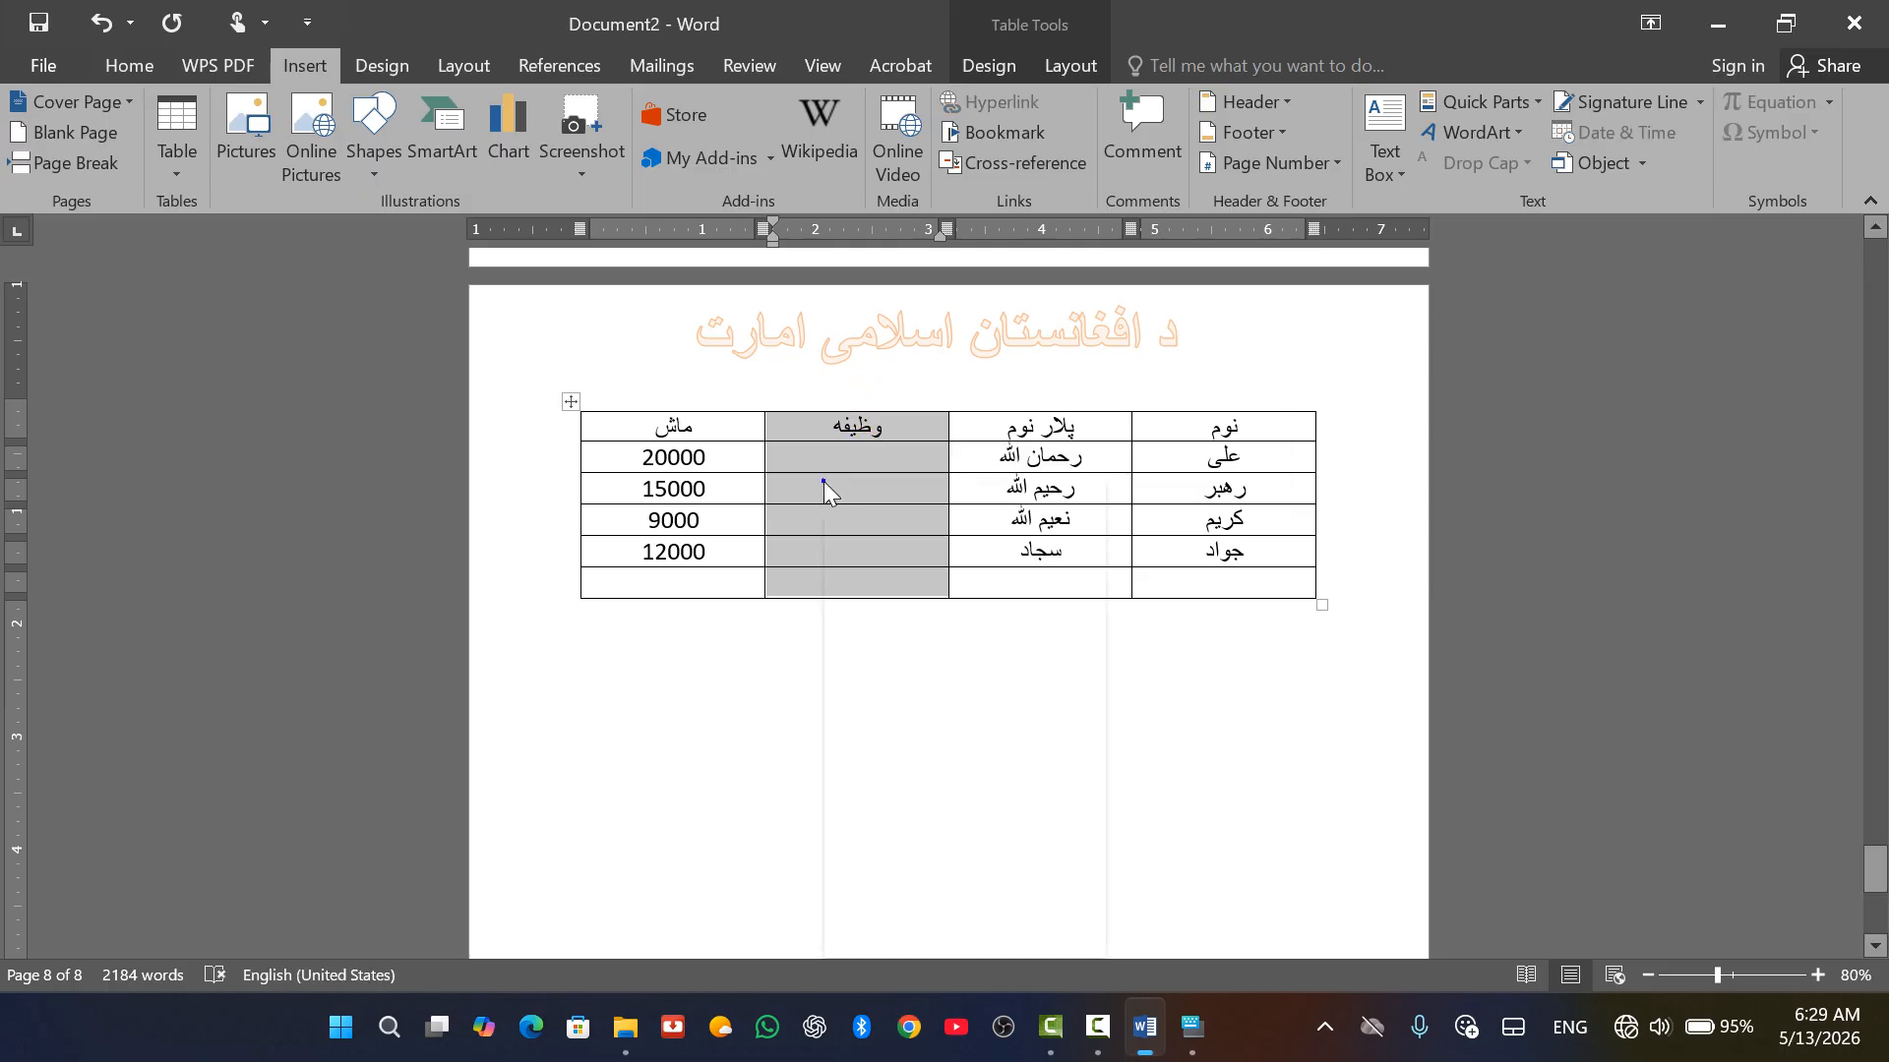
pyautogui.rightClick(824, 481)
pyautogui.click(881, 682)
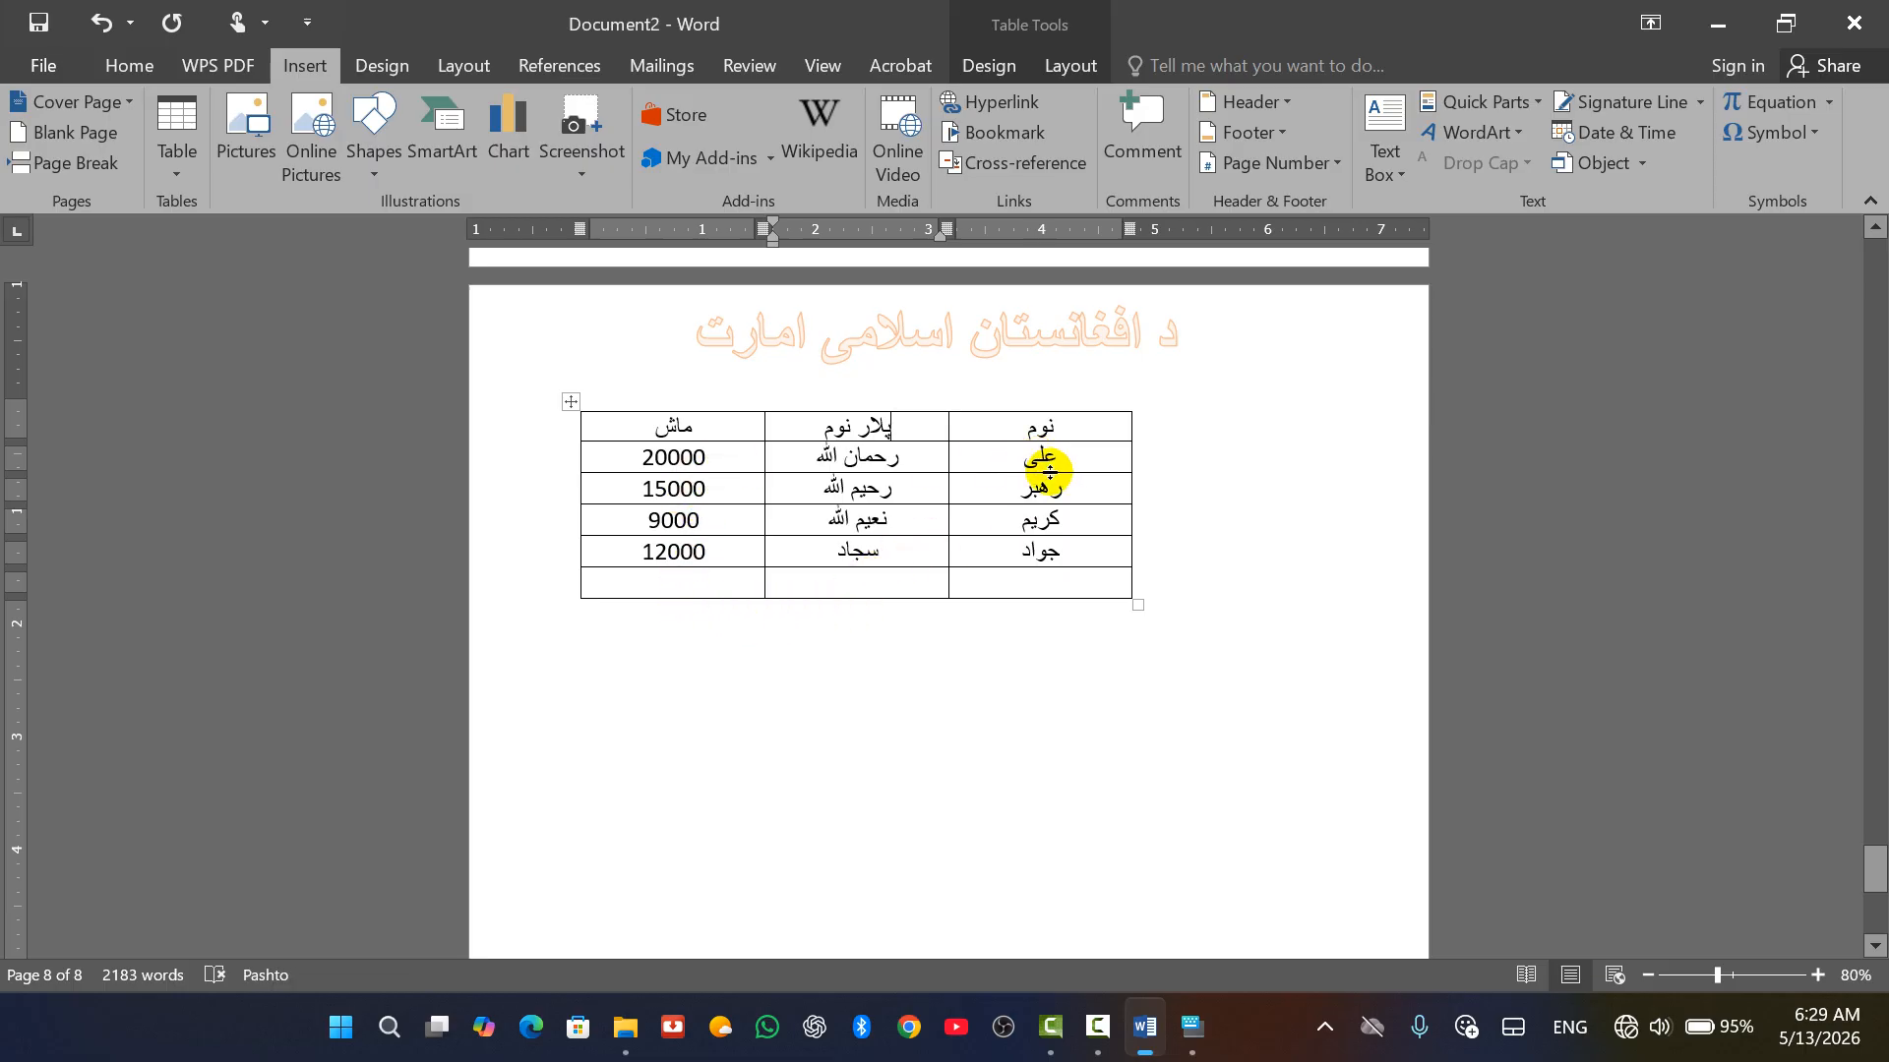
# Change the four amounts in the ماش column to 1000, 1500, 900 and 1200, from the first data row down.
pyautogui.moveTo(710, 458); pyautogui.dragTo(601, 468)
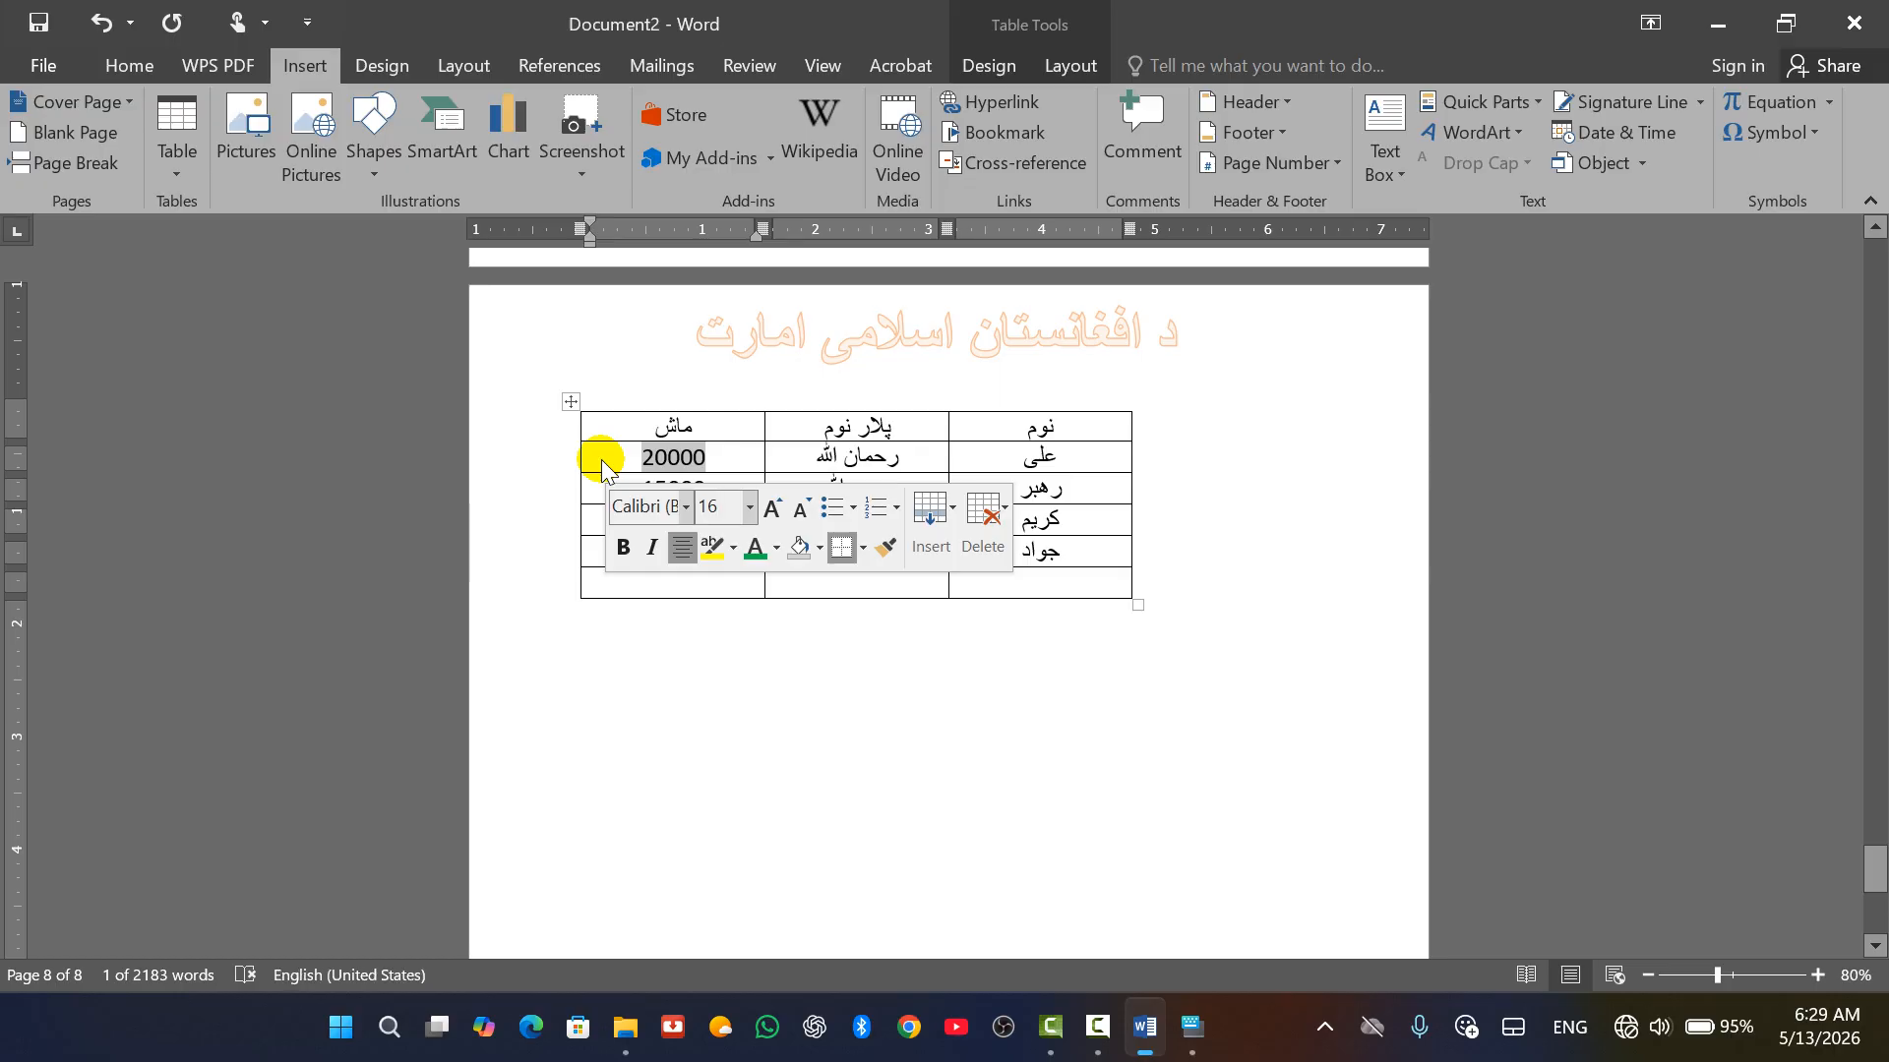
pyautogui.write('1000')
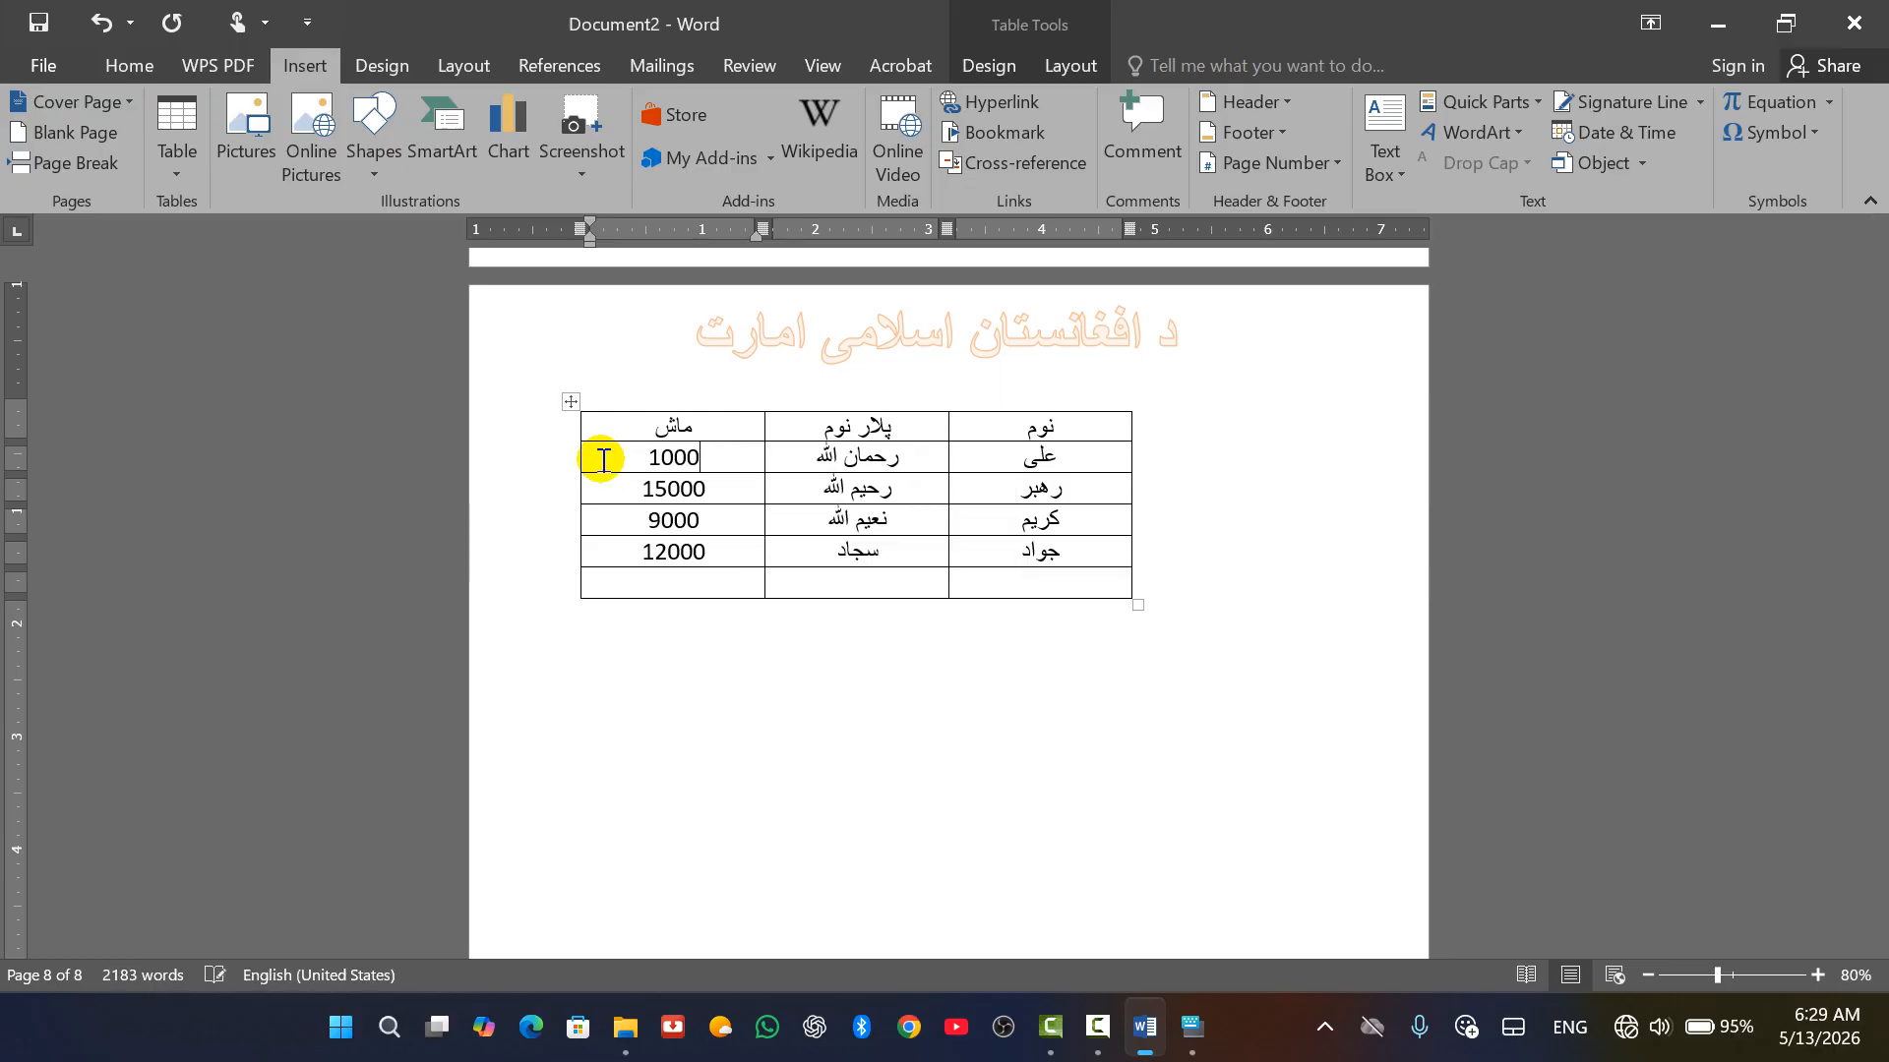
pyautogui.moveTo(715, 485); pyautogui.dragTo(642, 492)
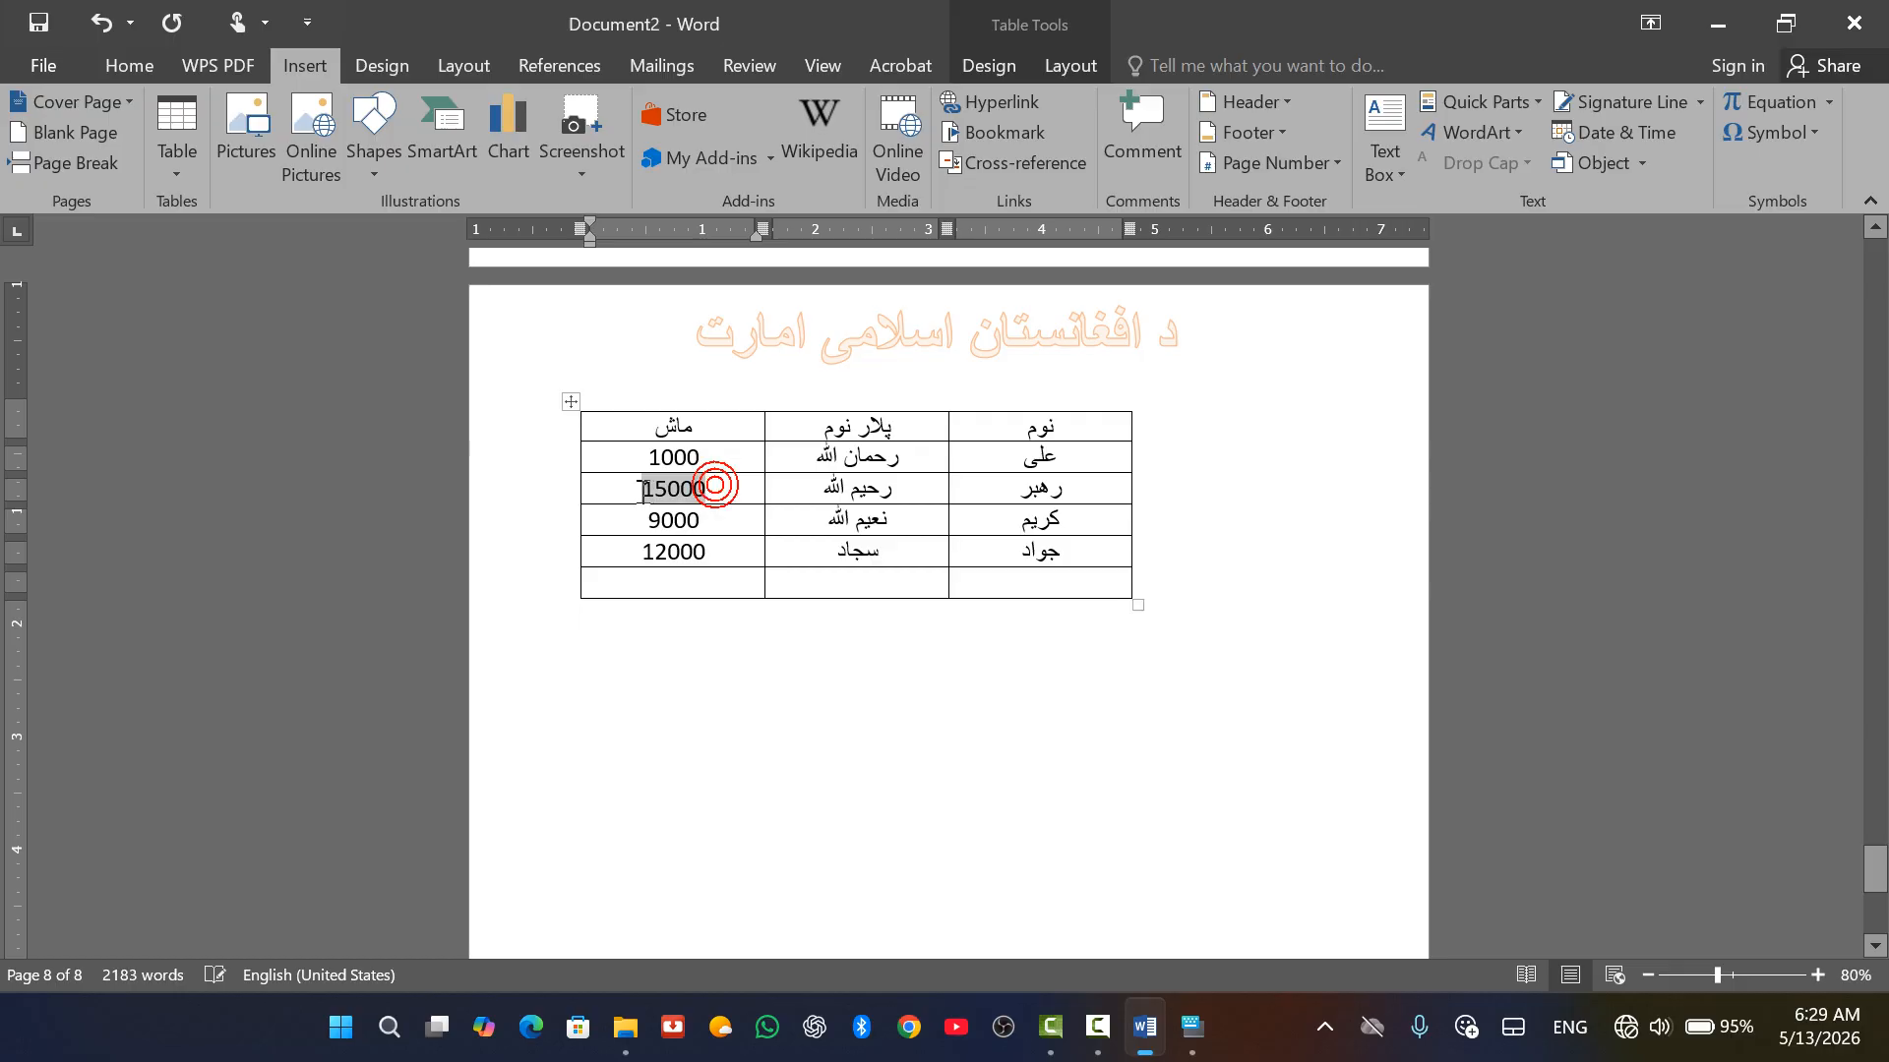
pyautogui.click(704, 485)
pyautogui.press('BackSpace')
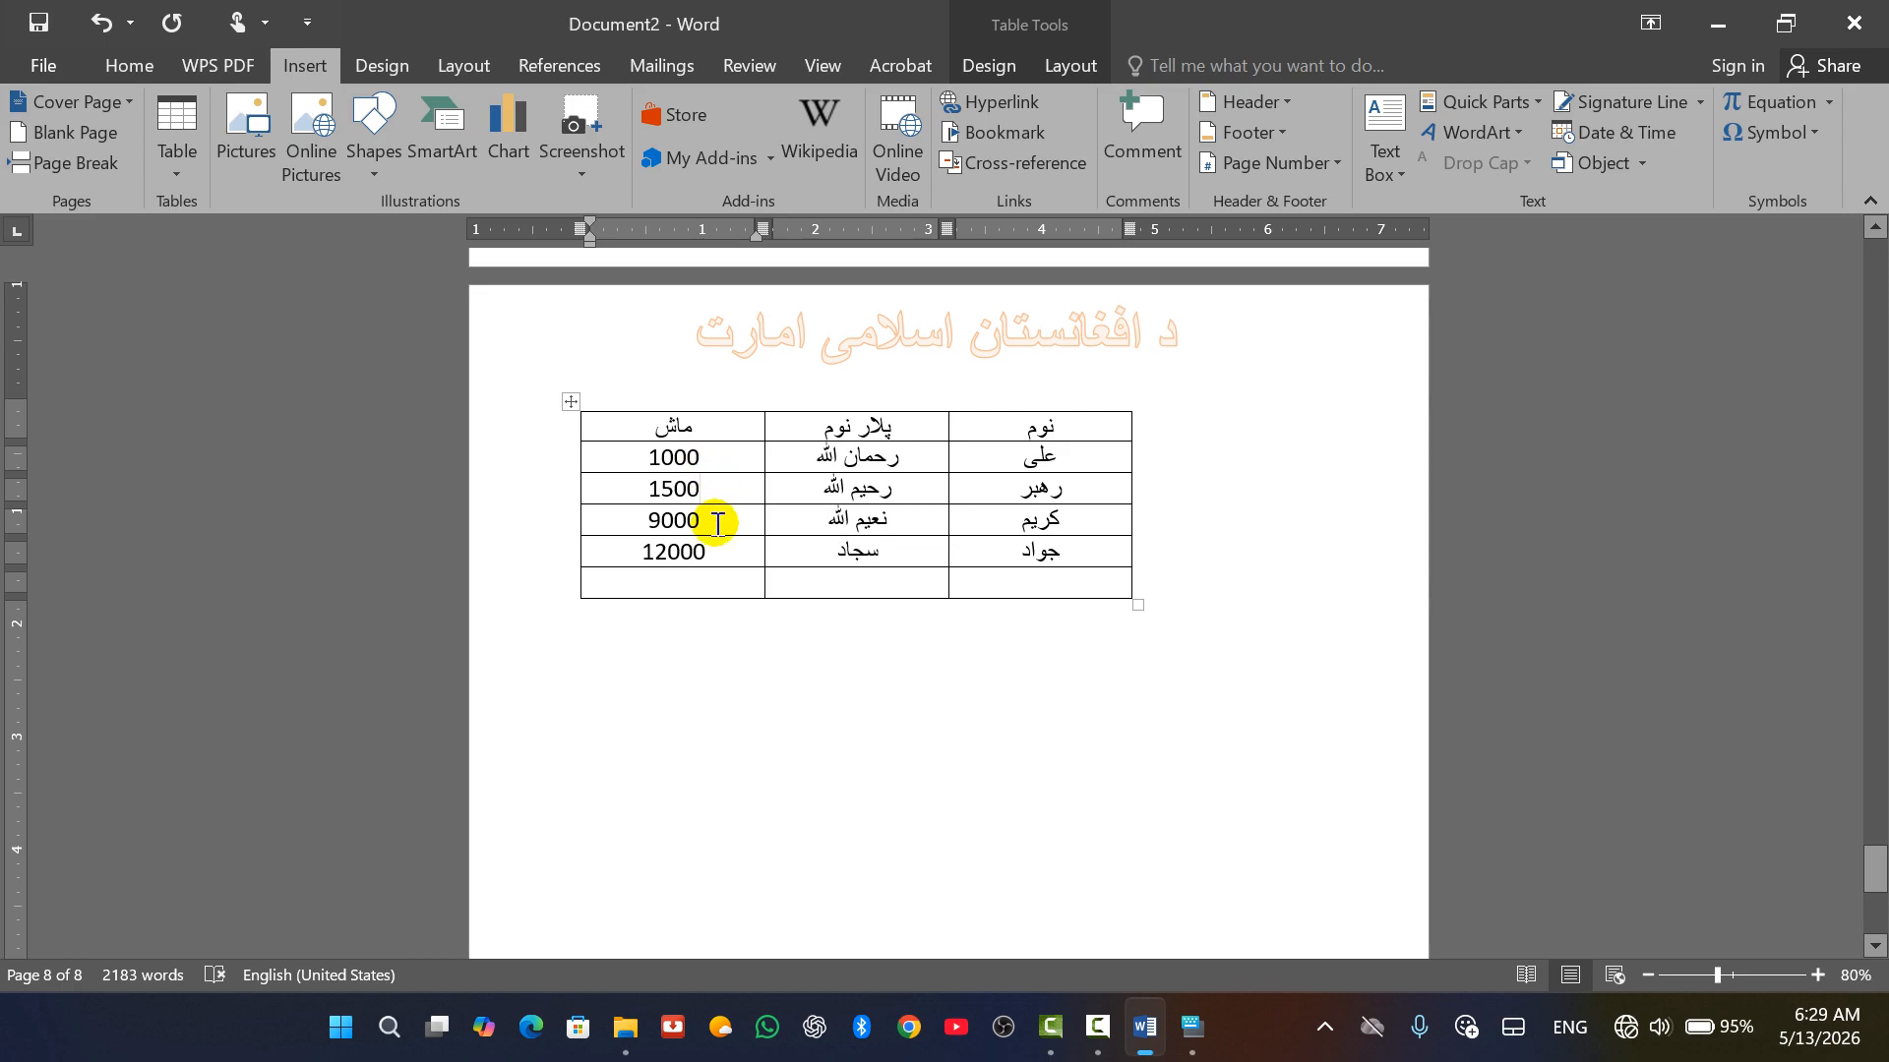
pyautogui.click(709, 519)
pyautogui.press('BackSpace')
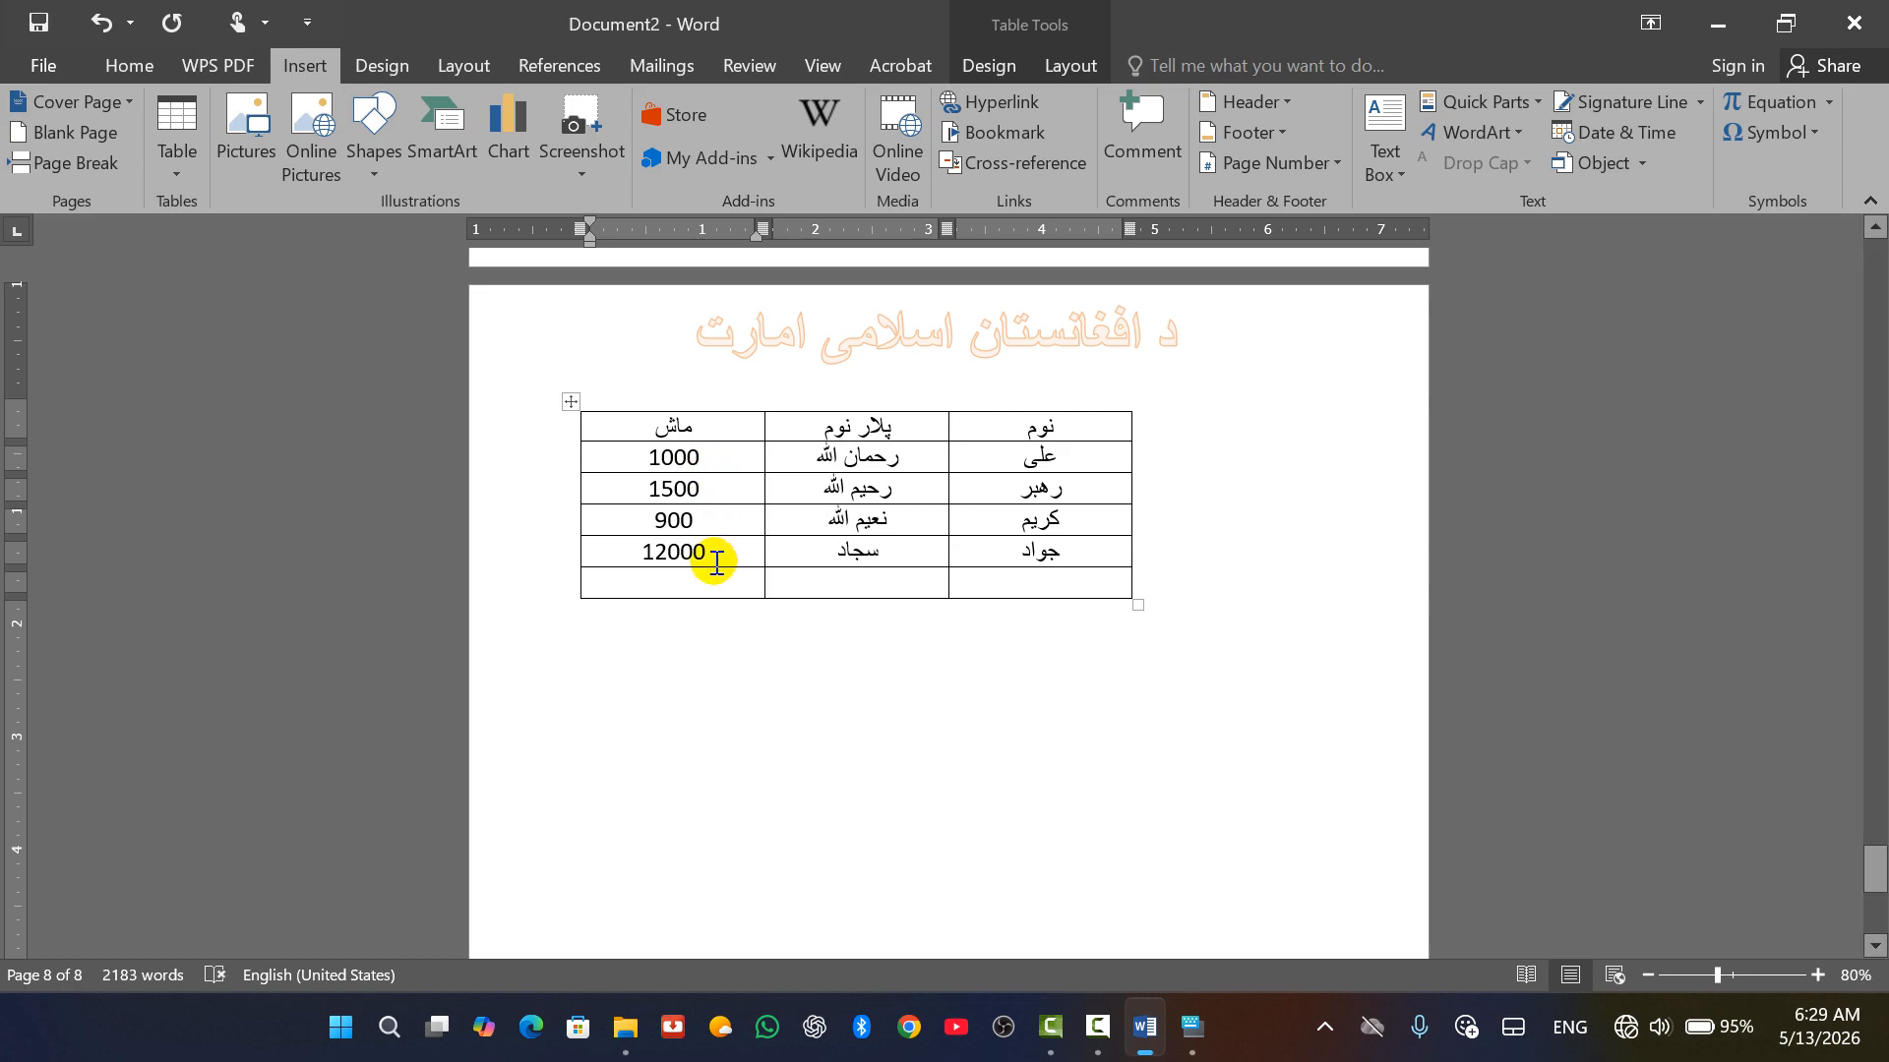
pyautogui.click(715, 549)
pyautogui.press('BackSpace')
pyautogui.press('BackSpace')
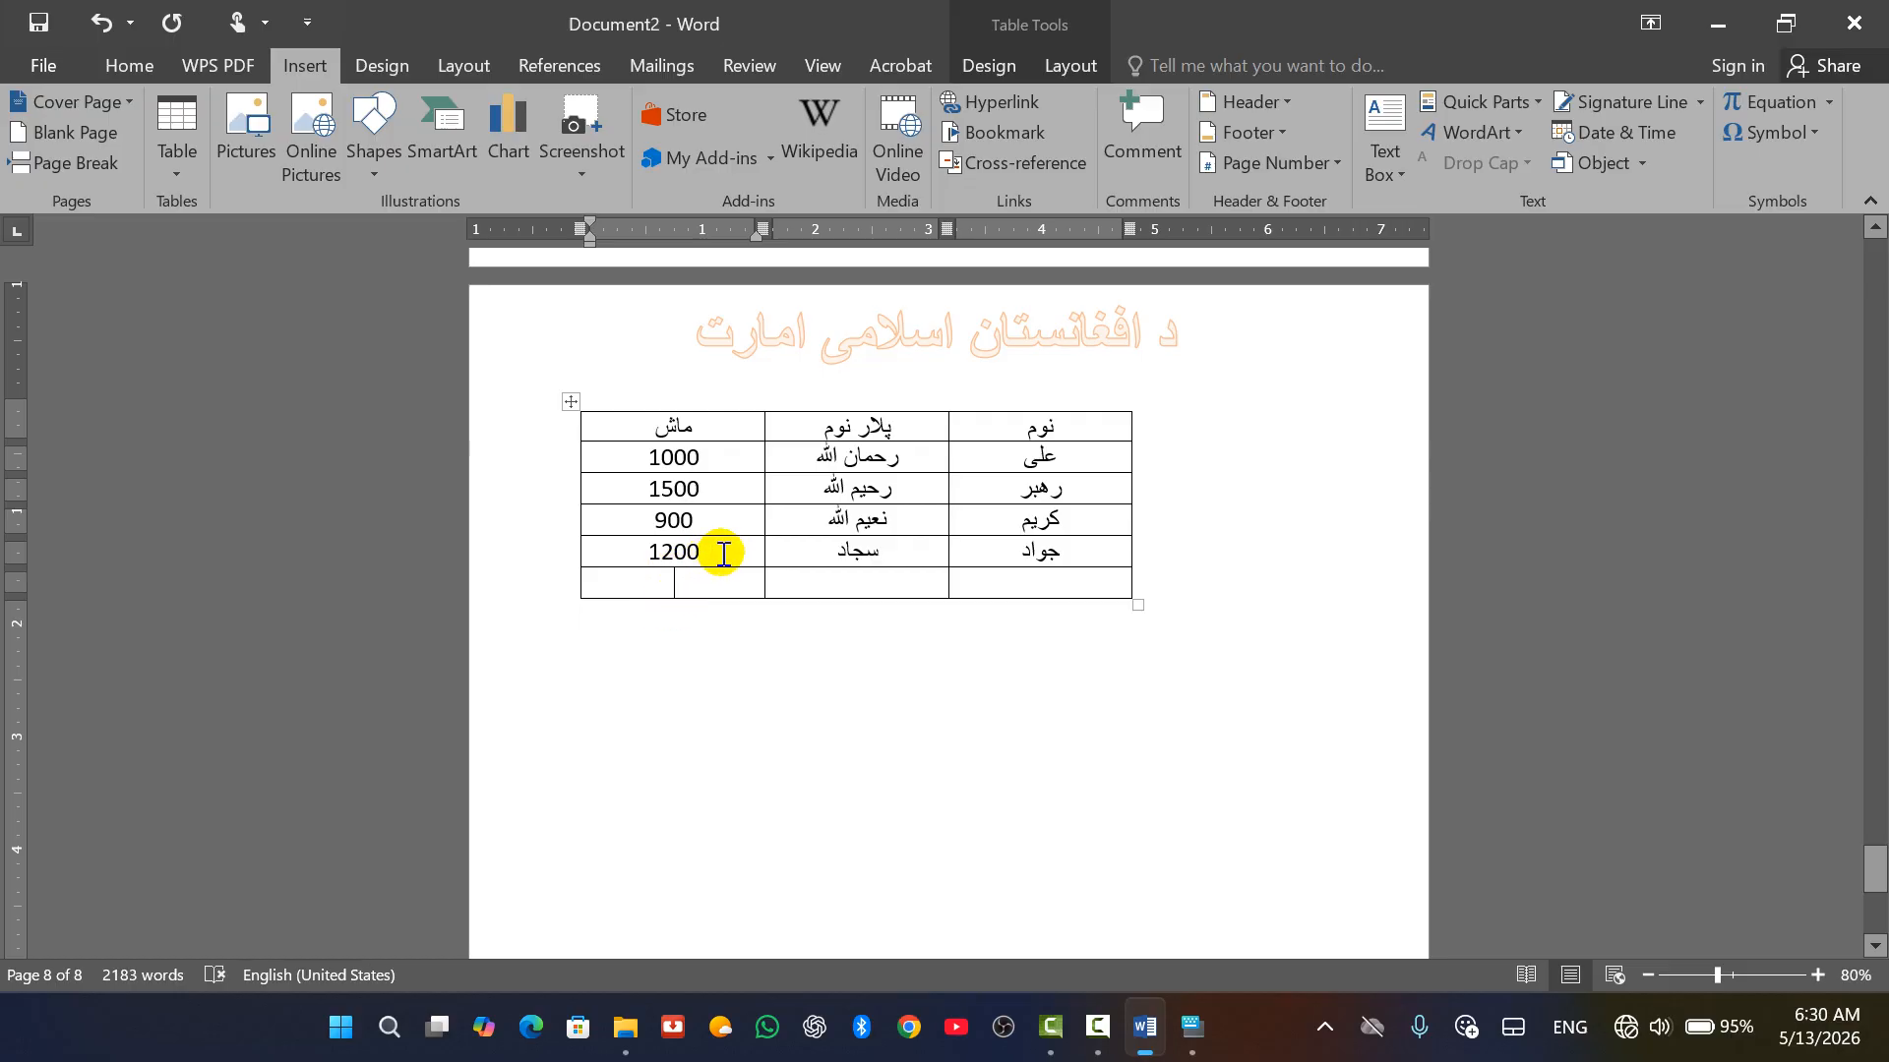
# Insert the formula field =SUM(ABOVE)*60/100 in the empty bottom cell of the ماش column.
pyautogui.click(1503, 110)
pyautogui.click(1528, 202)
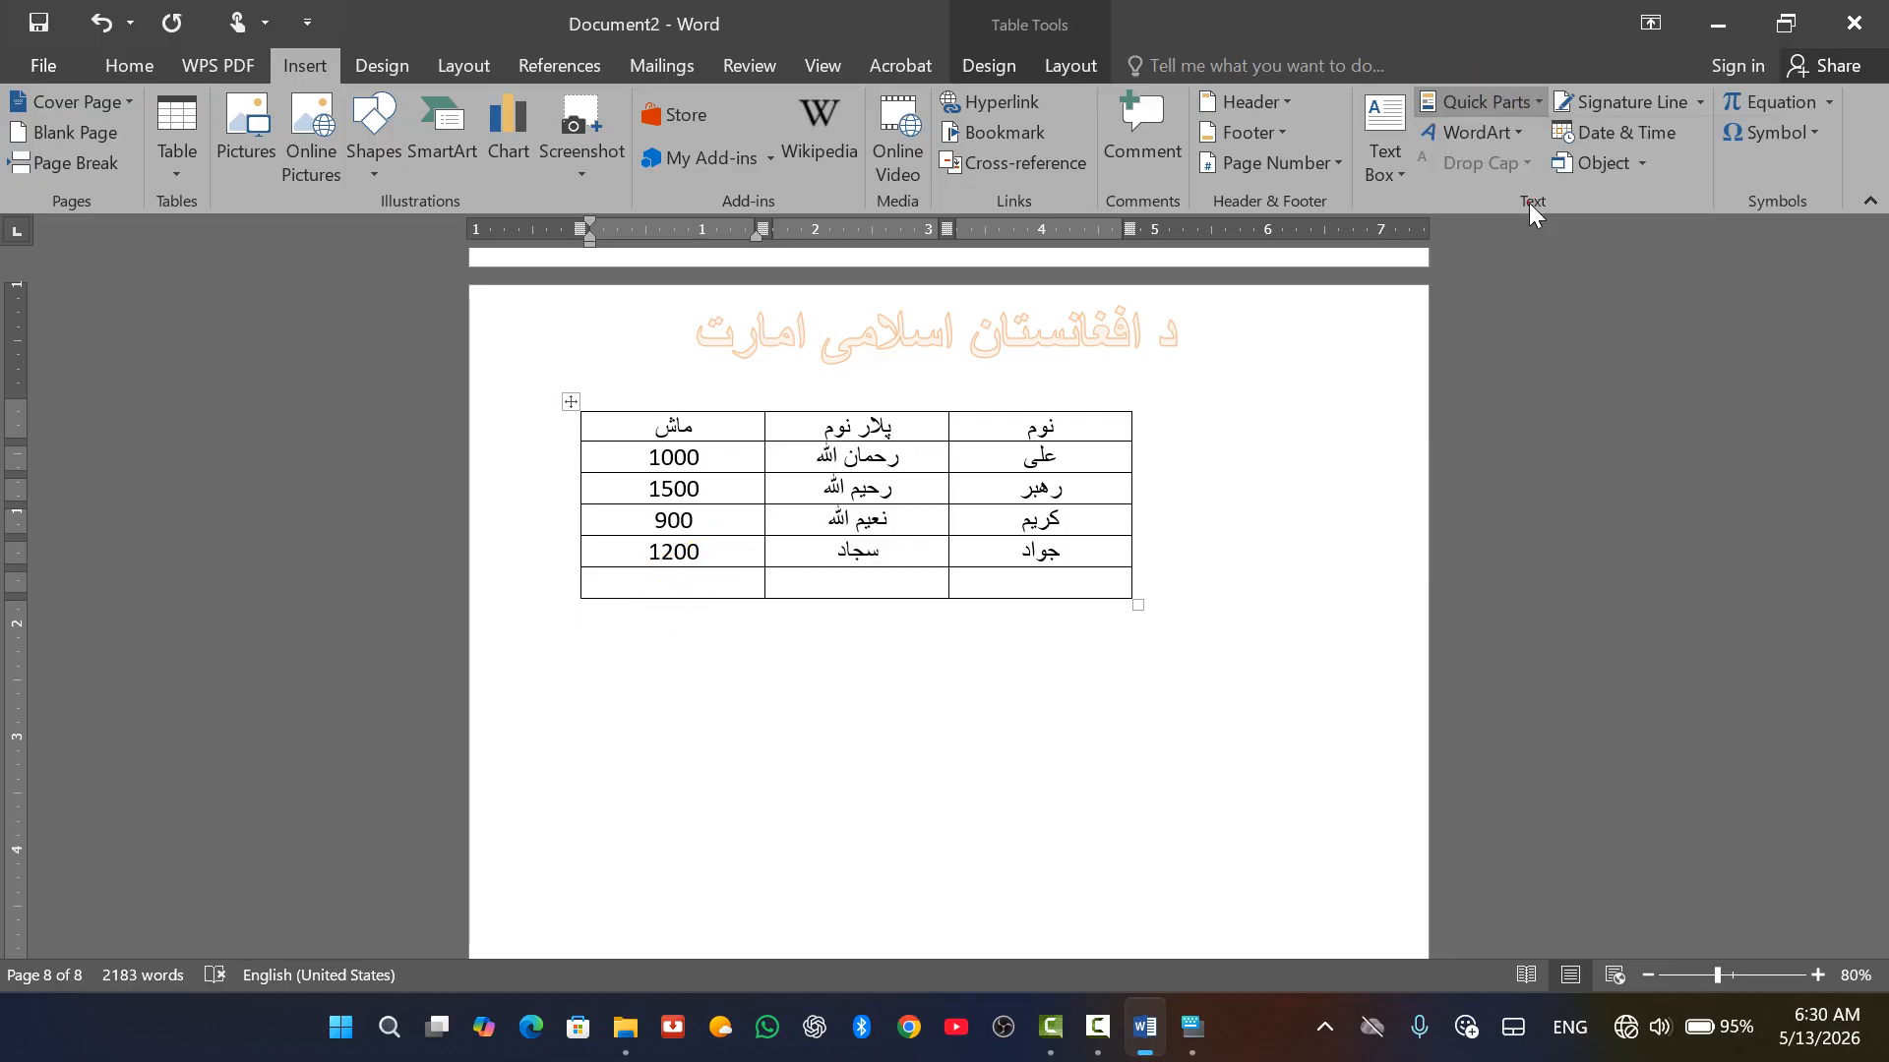
pyautogui.click(394, 337)
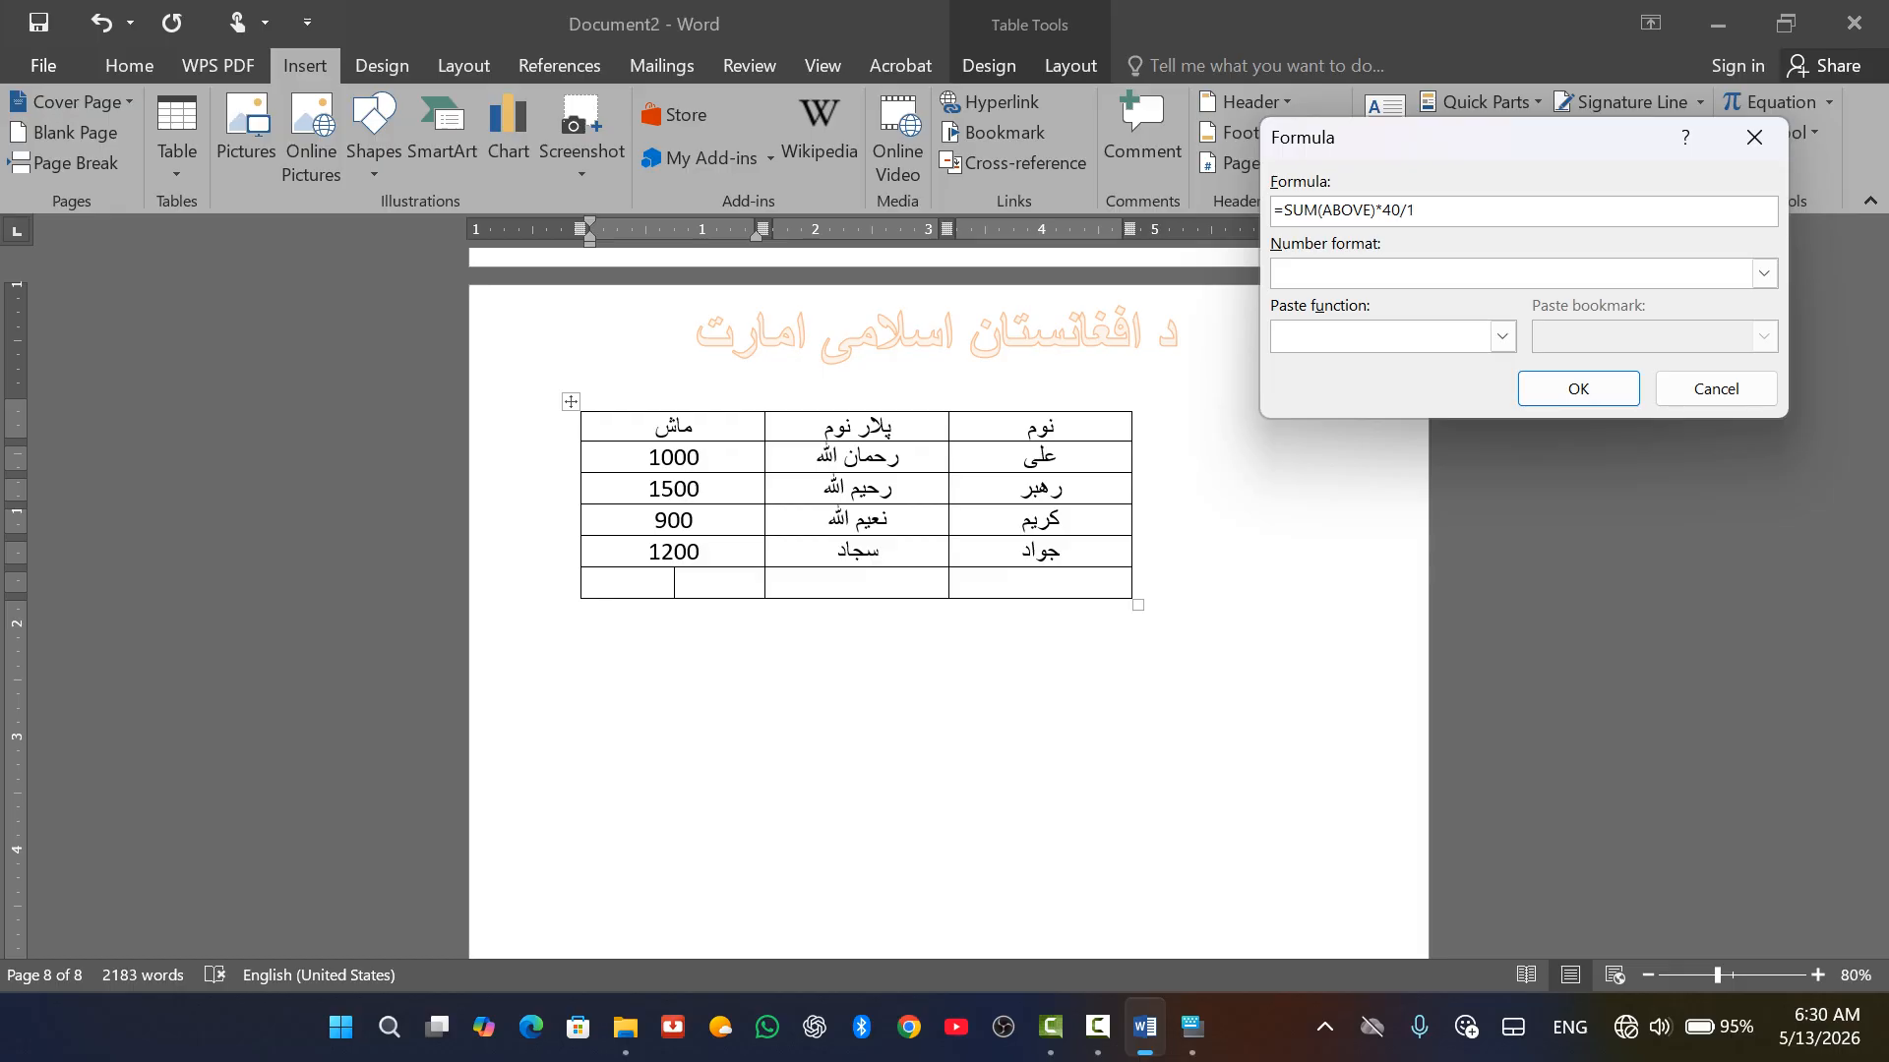
pyautogui.write('00')
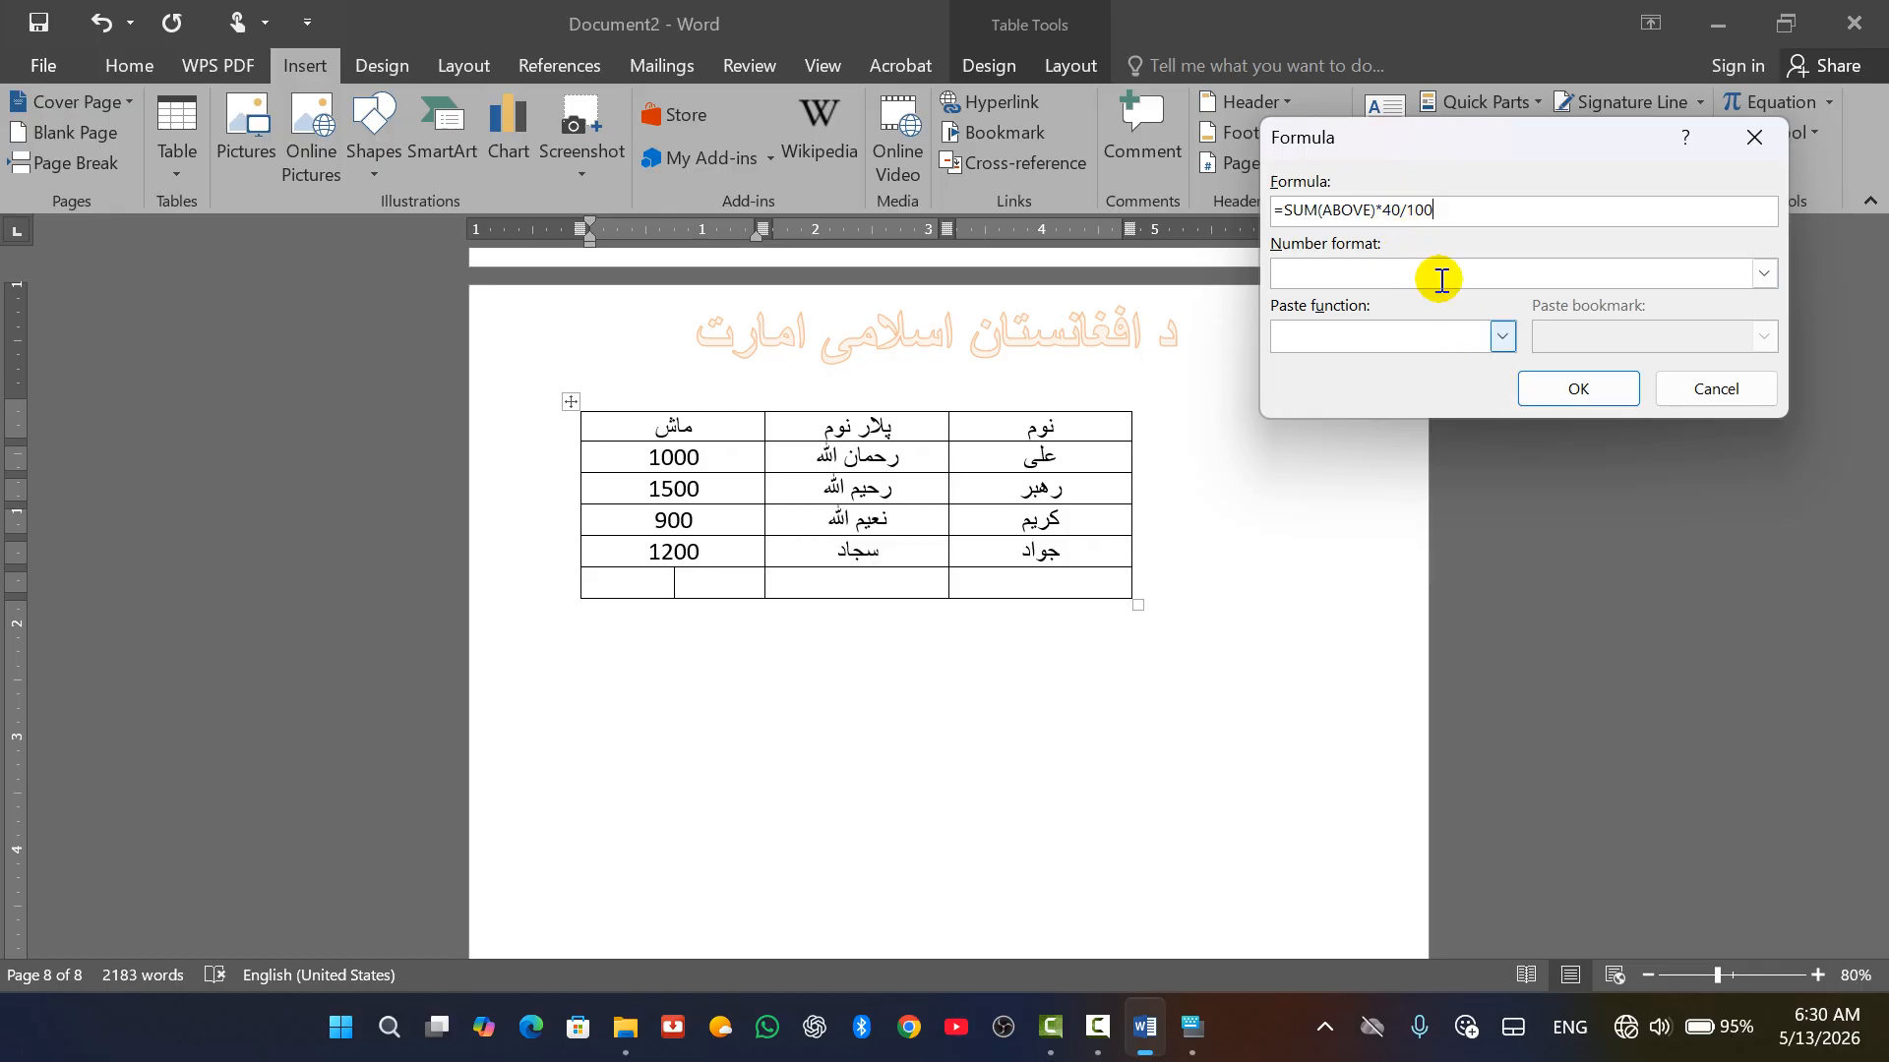
pyautogui.click(1391, 203)
pyautogui.press('BackSpace')
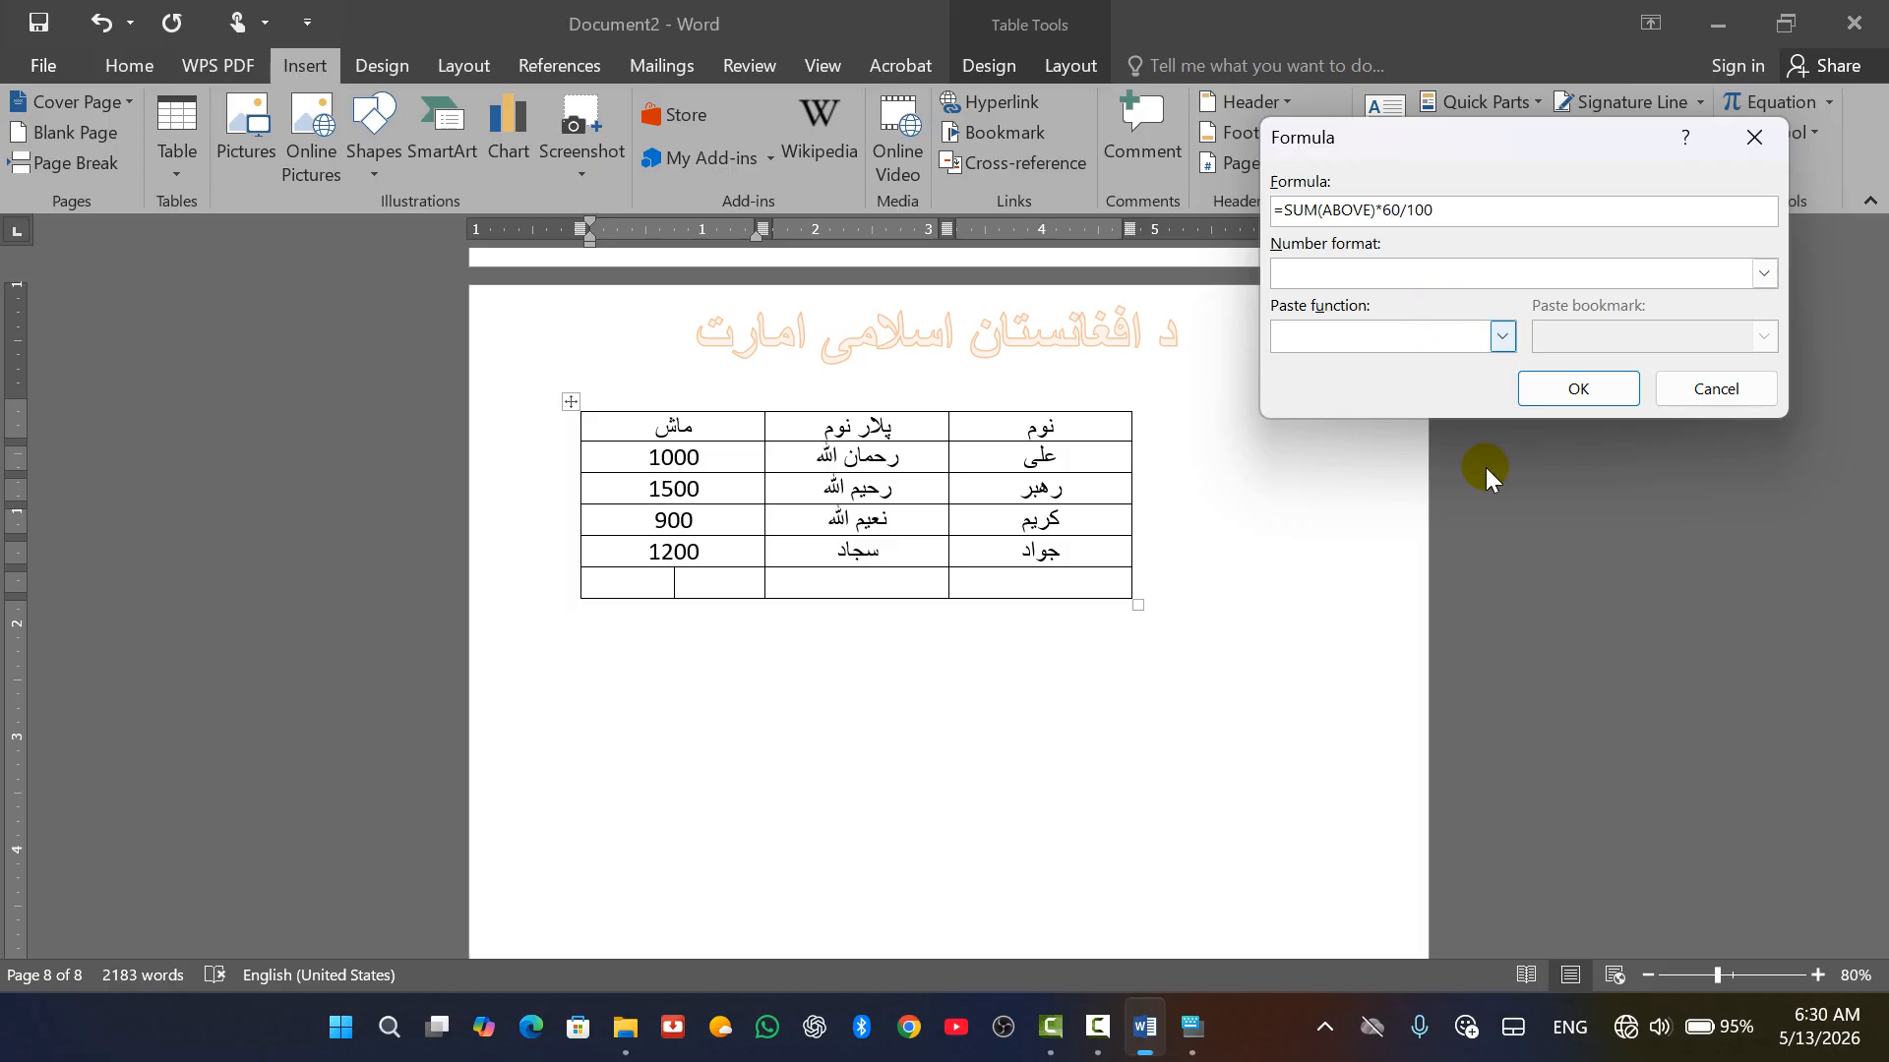
pyautogui.click(1616, 389)
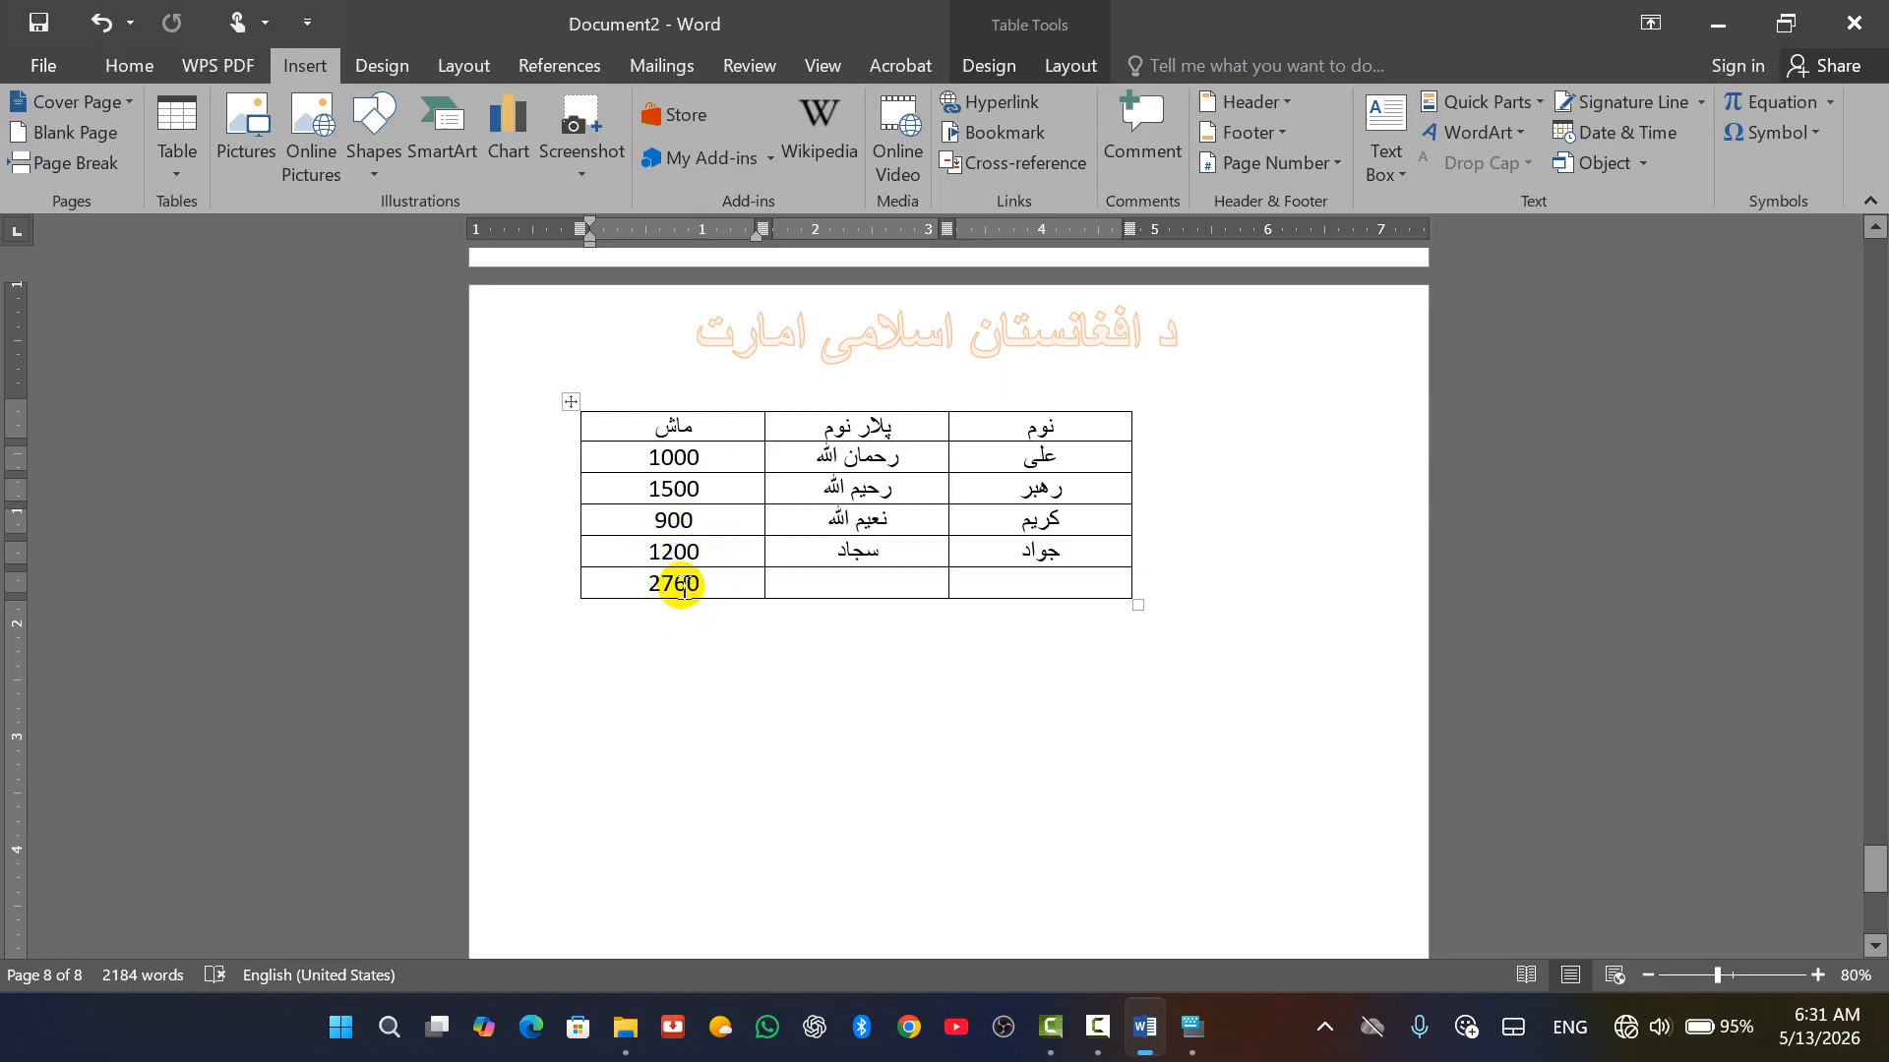
pyautogui.press('BackSpace')
pyautogui.press('BackSpace')
pyautogui.write('50')
pyautogui.press('BackSpace')
pyautogui.press('BackSpace')
pyautogui.write('60')
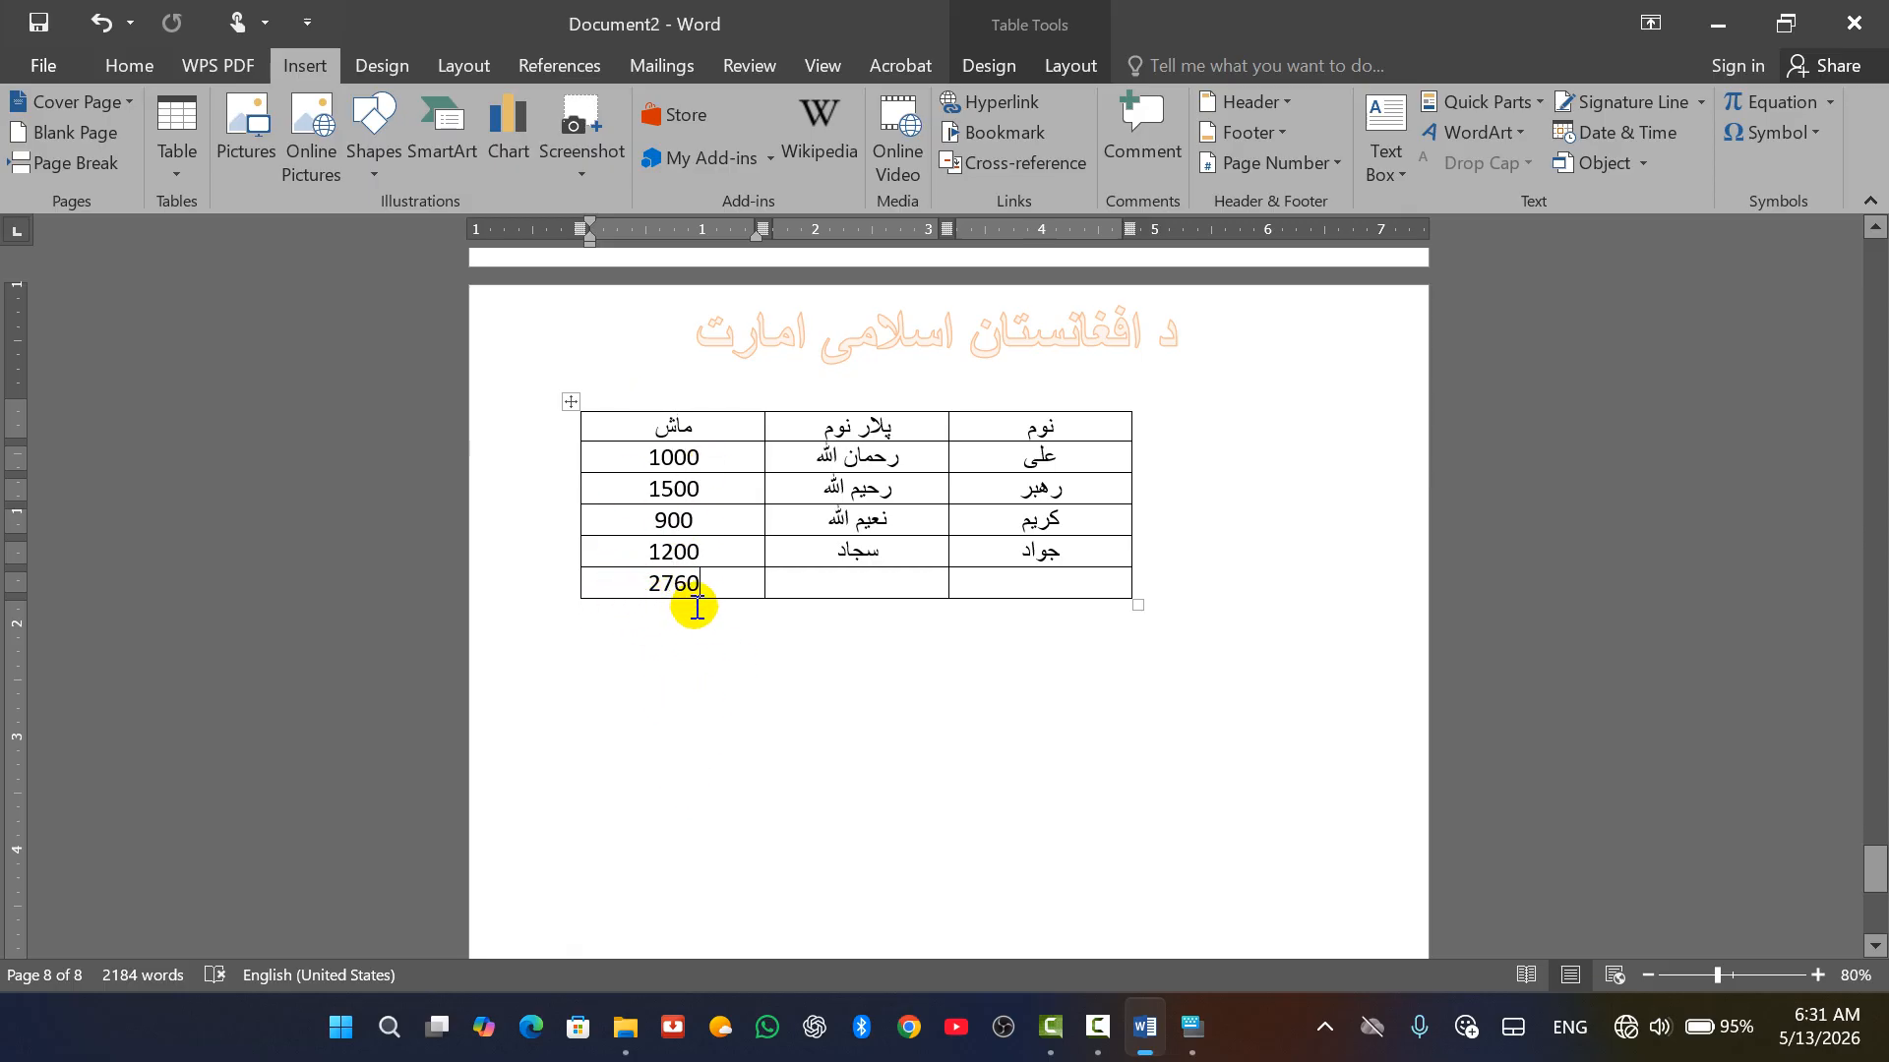
# Extend the formula in the bottom cell of the ماش column to =SUM(ABOVE)*60/100-2000.
pyautogui.click(1503, 102)
pyautogui.click(1489, 215)
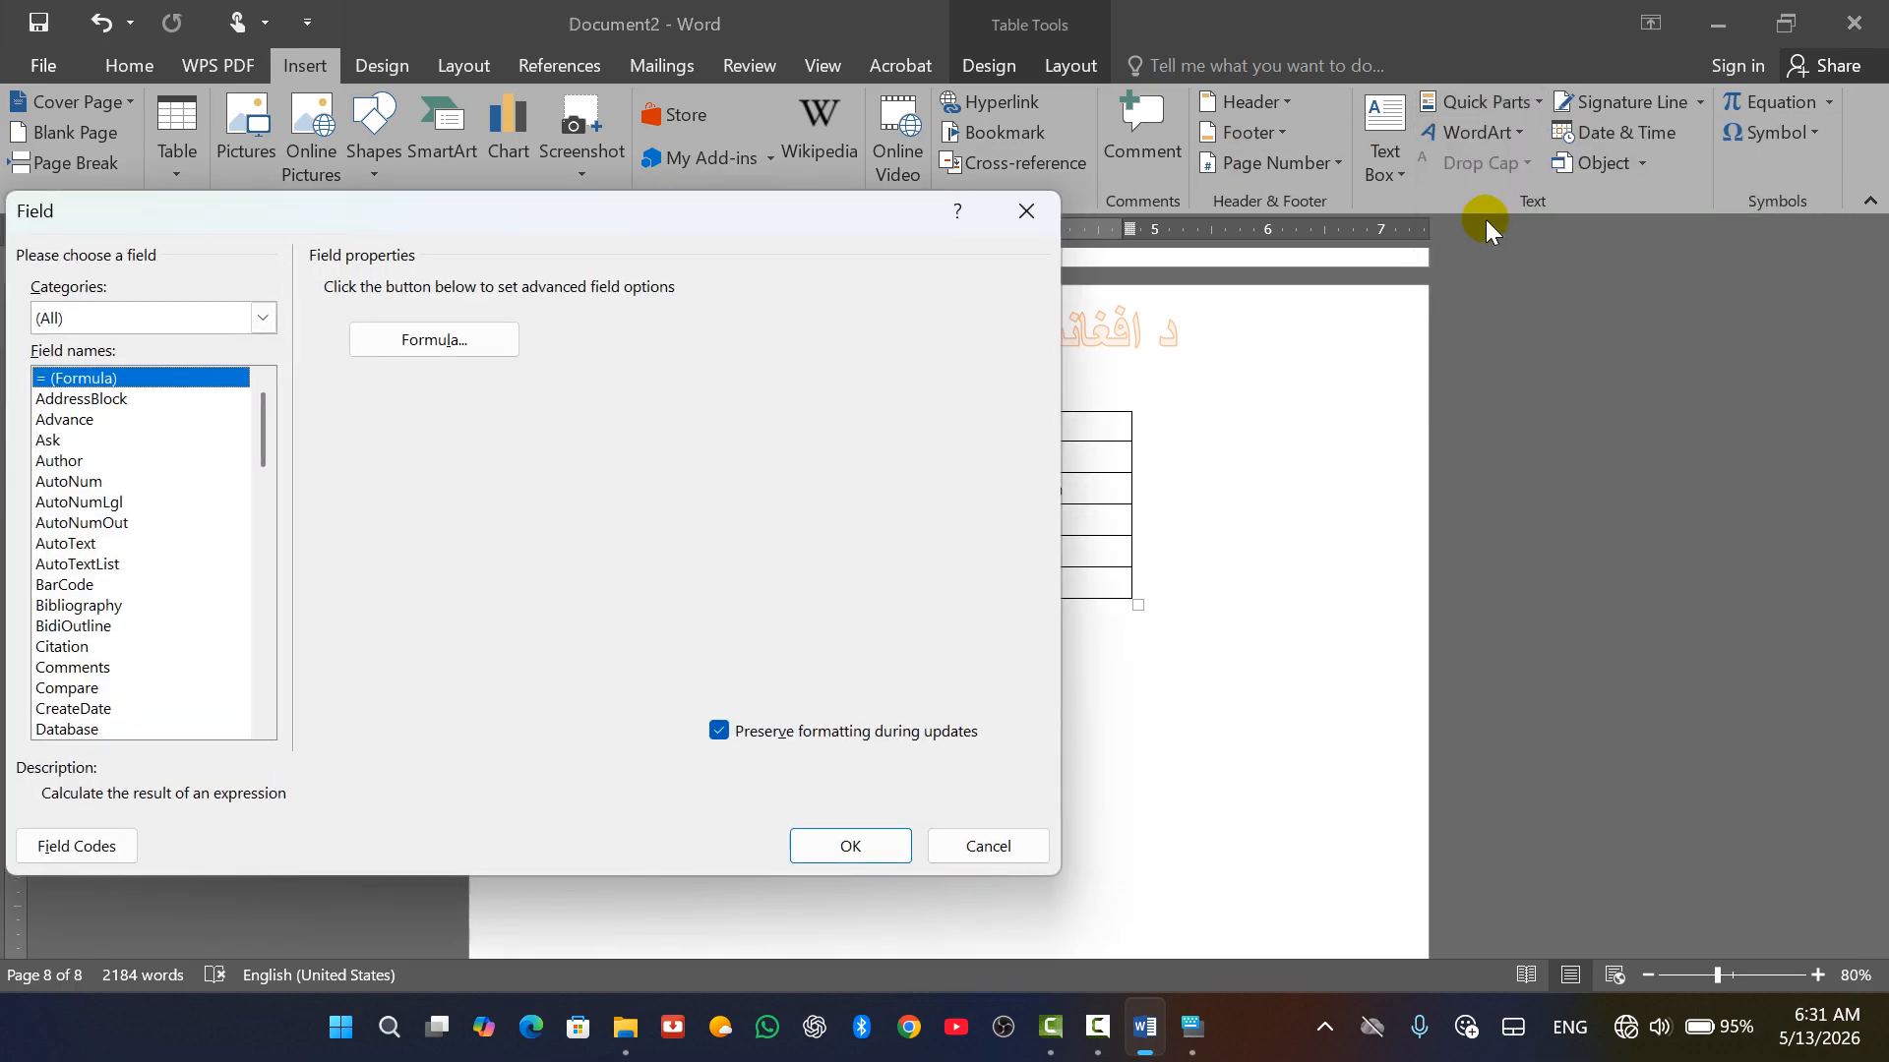
pyautogui.click(453, 342)
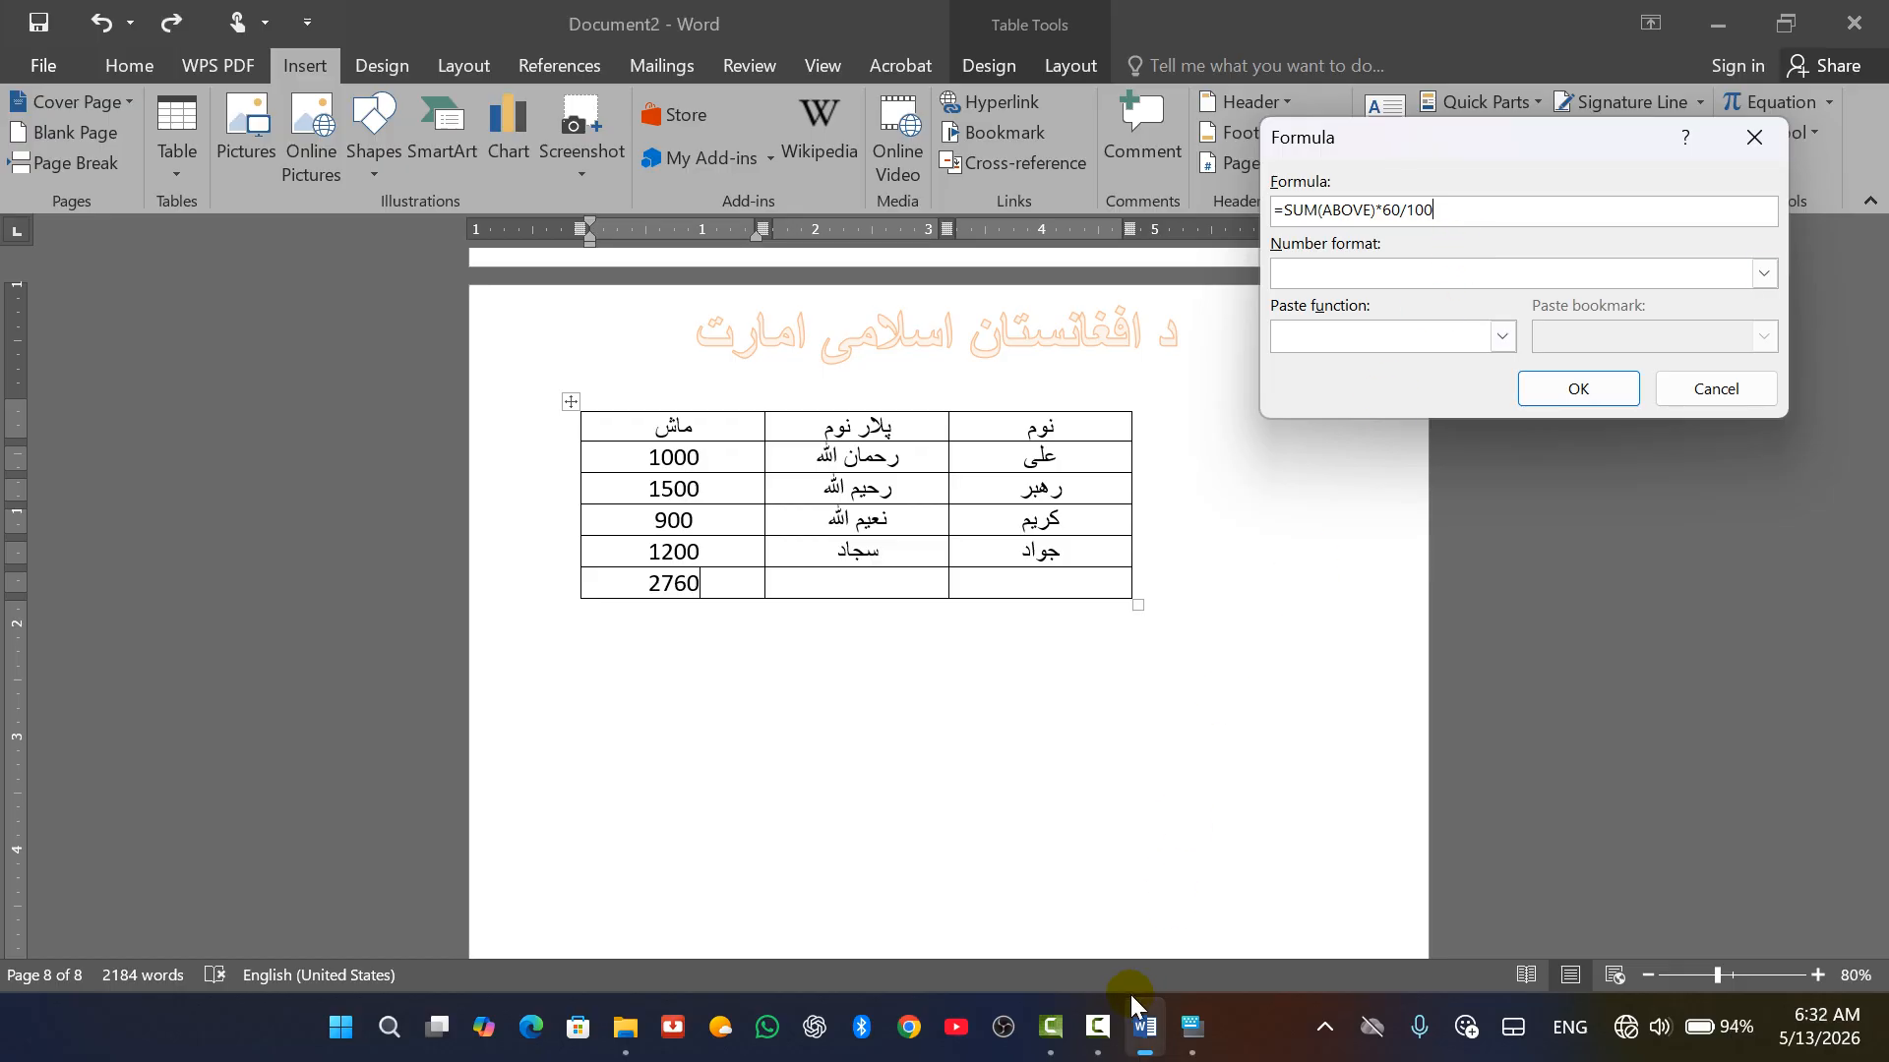
pyautogui.moveTo(1115, 1031)
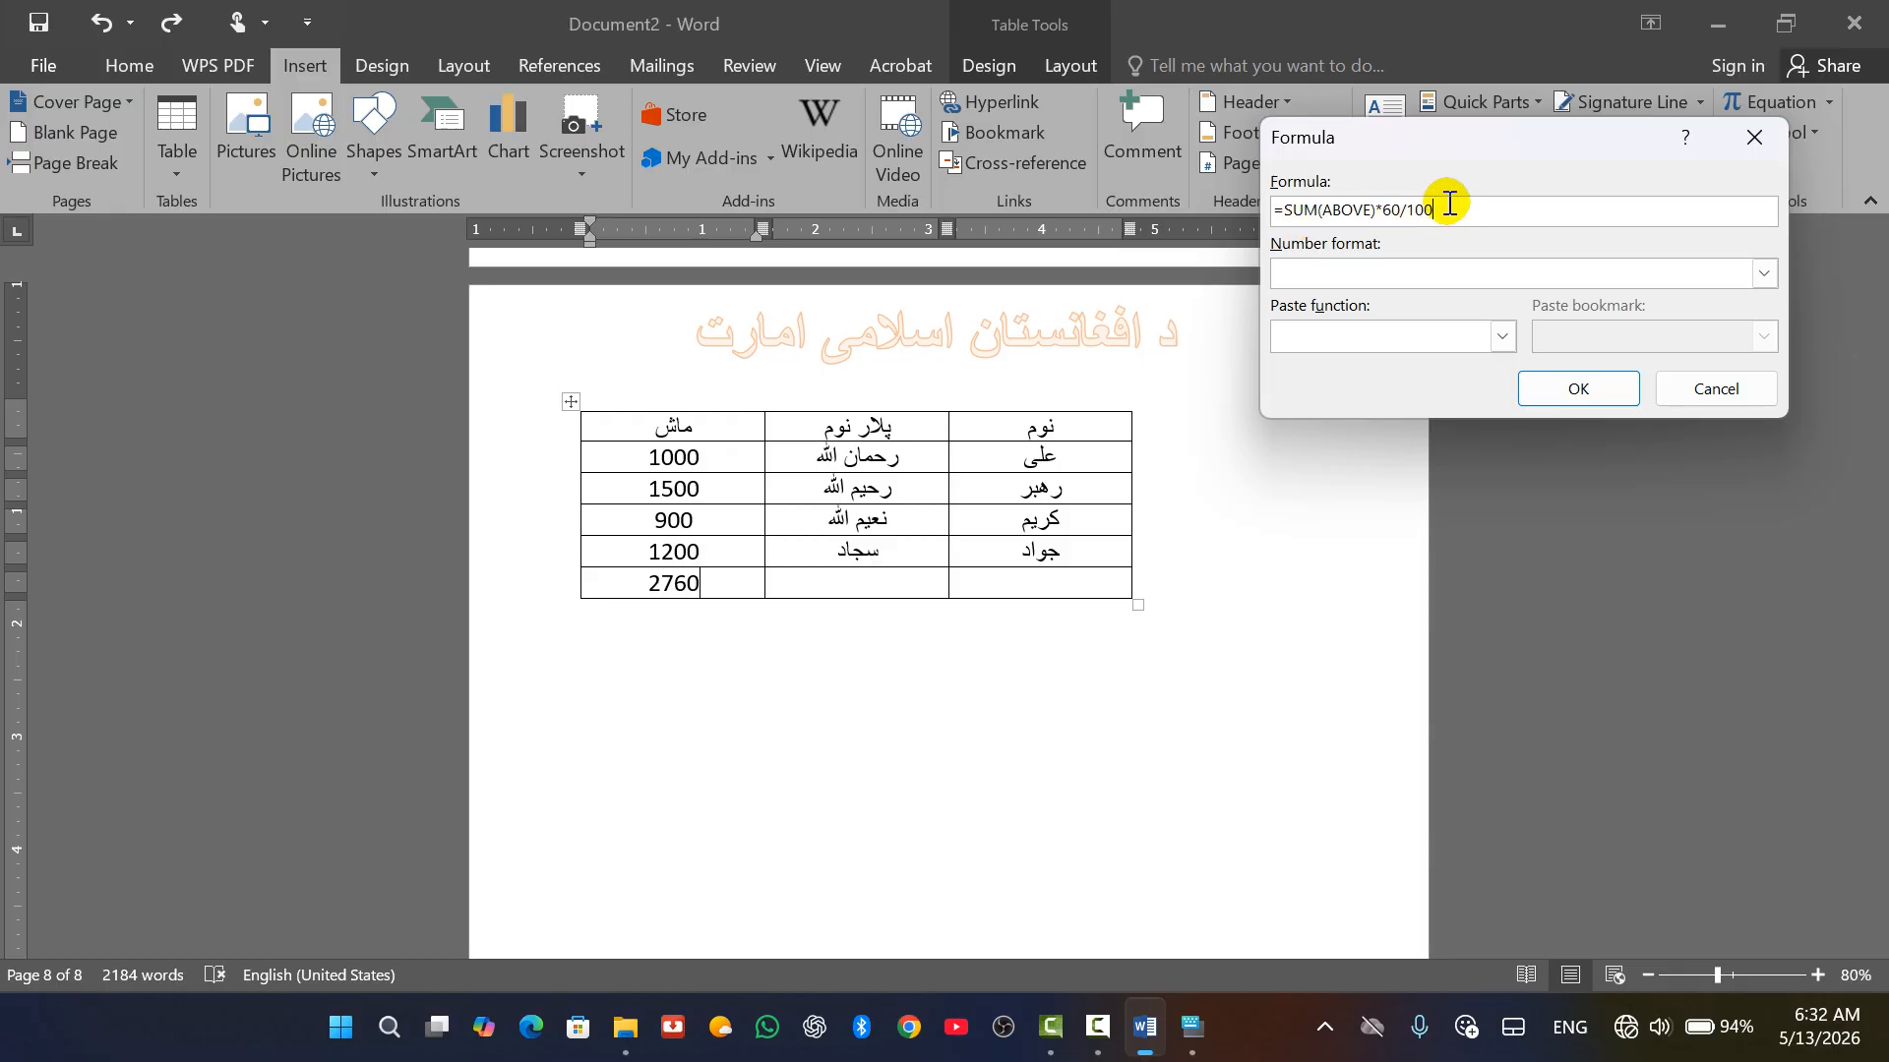
pyautogui.write('-2000')
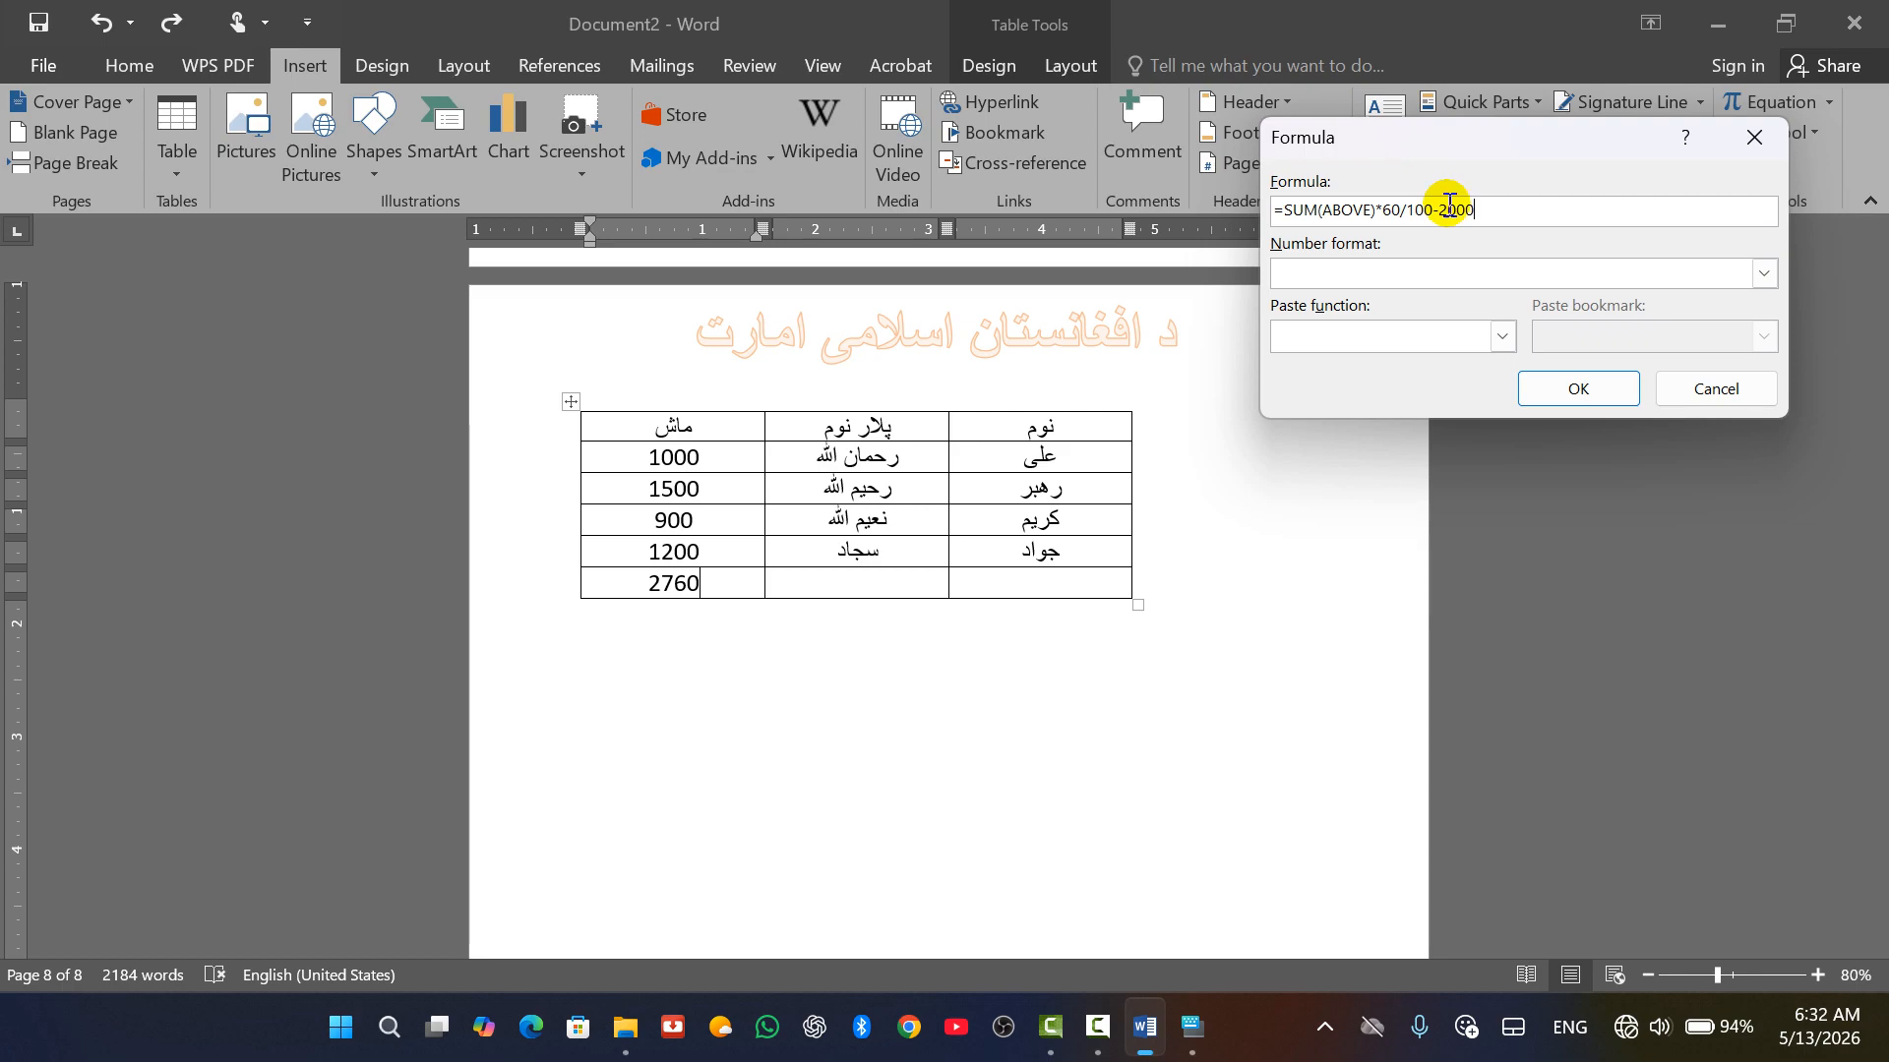
pyautogui.click(1559, 398)
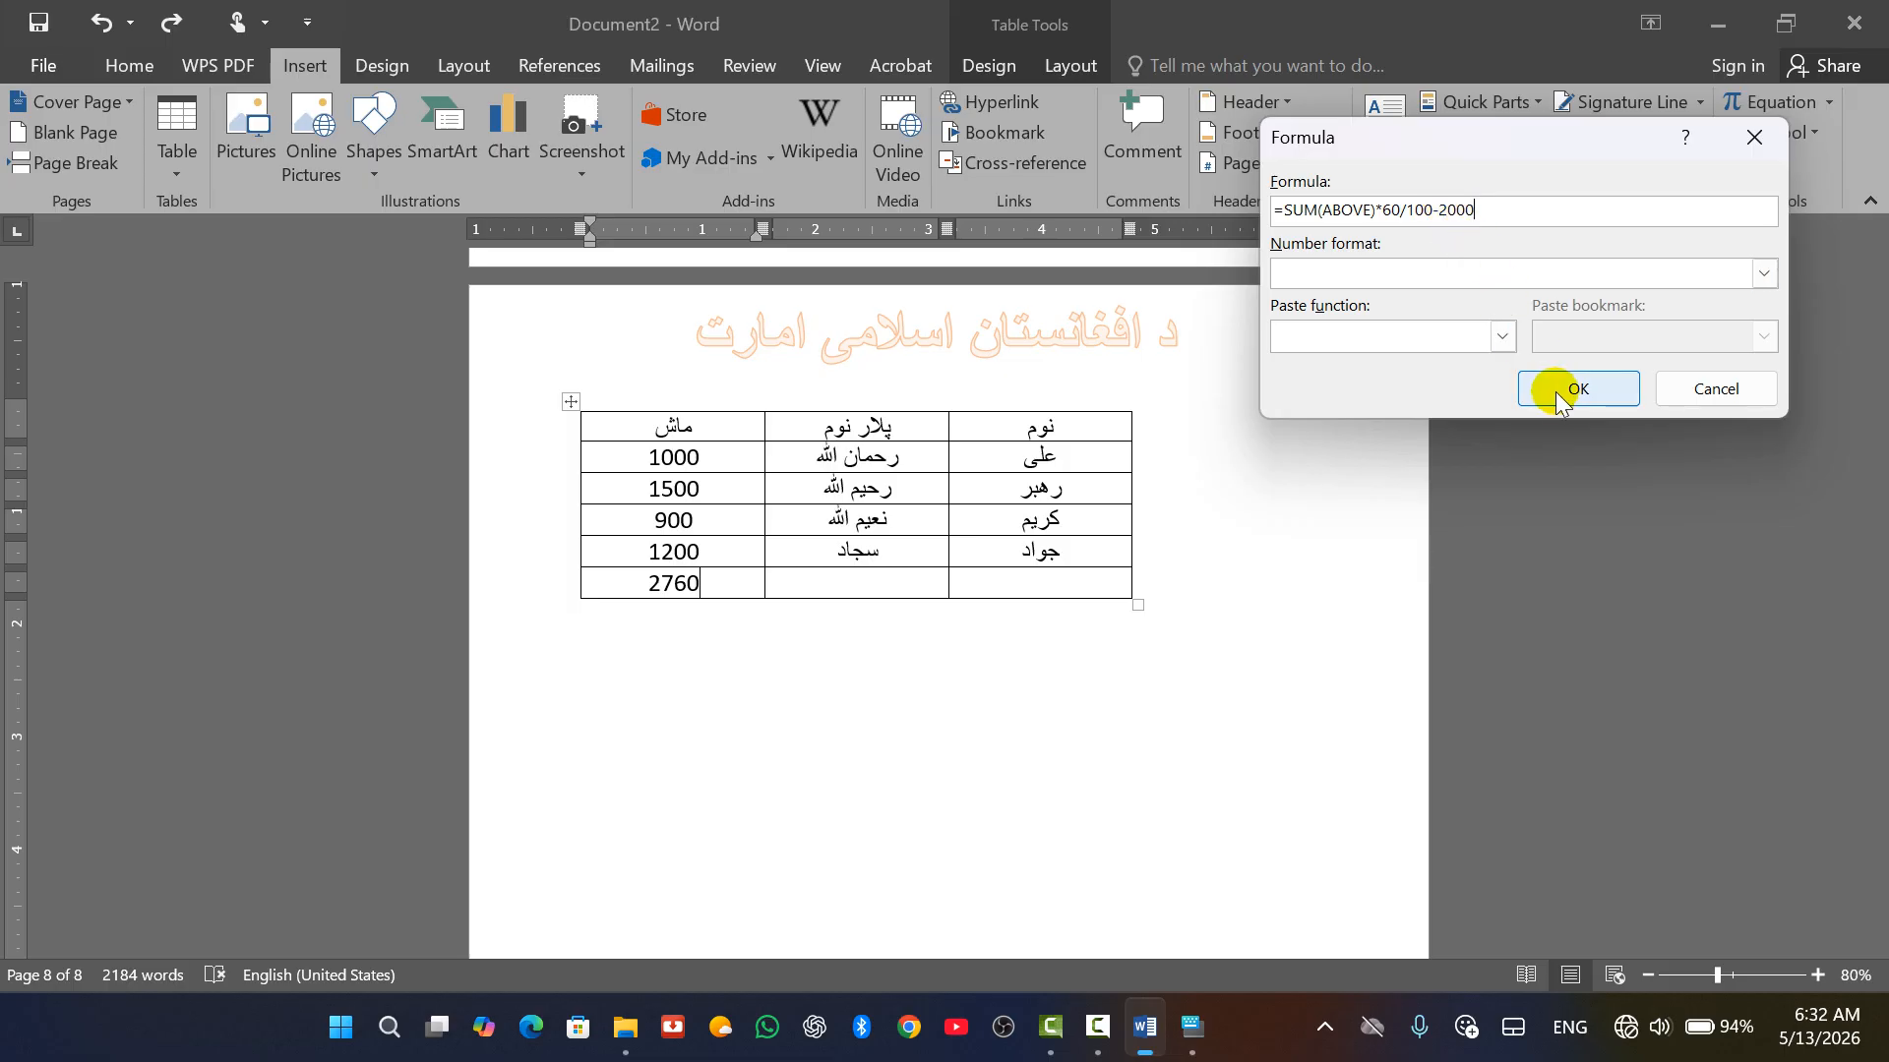
pyautogui.click(1555, 392)
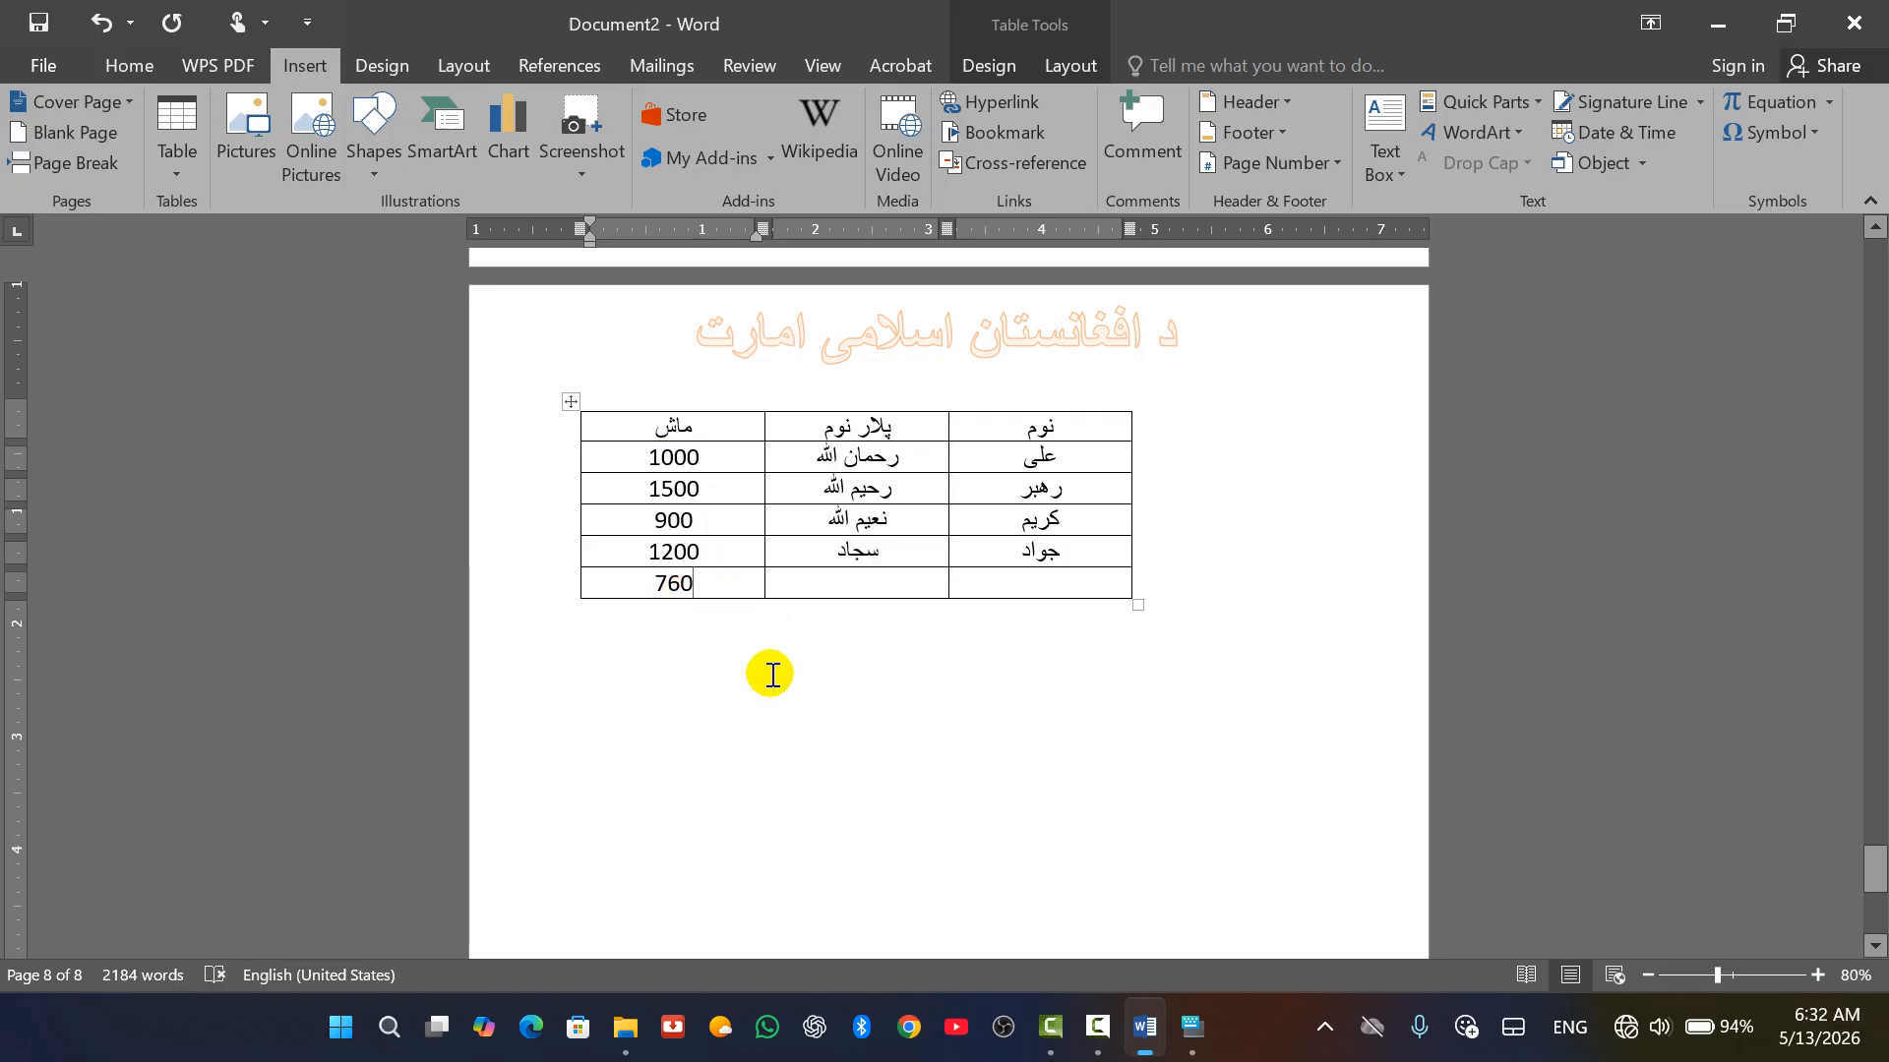
# Examine the custom AutoText entry in the Building Blocks Organizer and in the AutoText gallery without inserting it.
pyautogui.click(1526, 104)
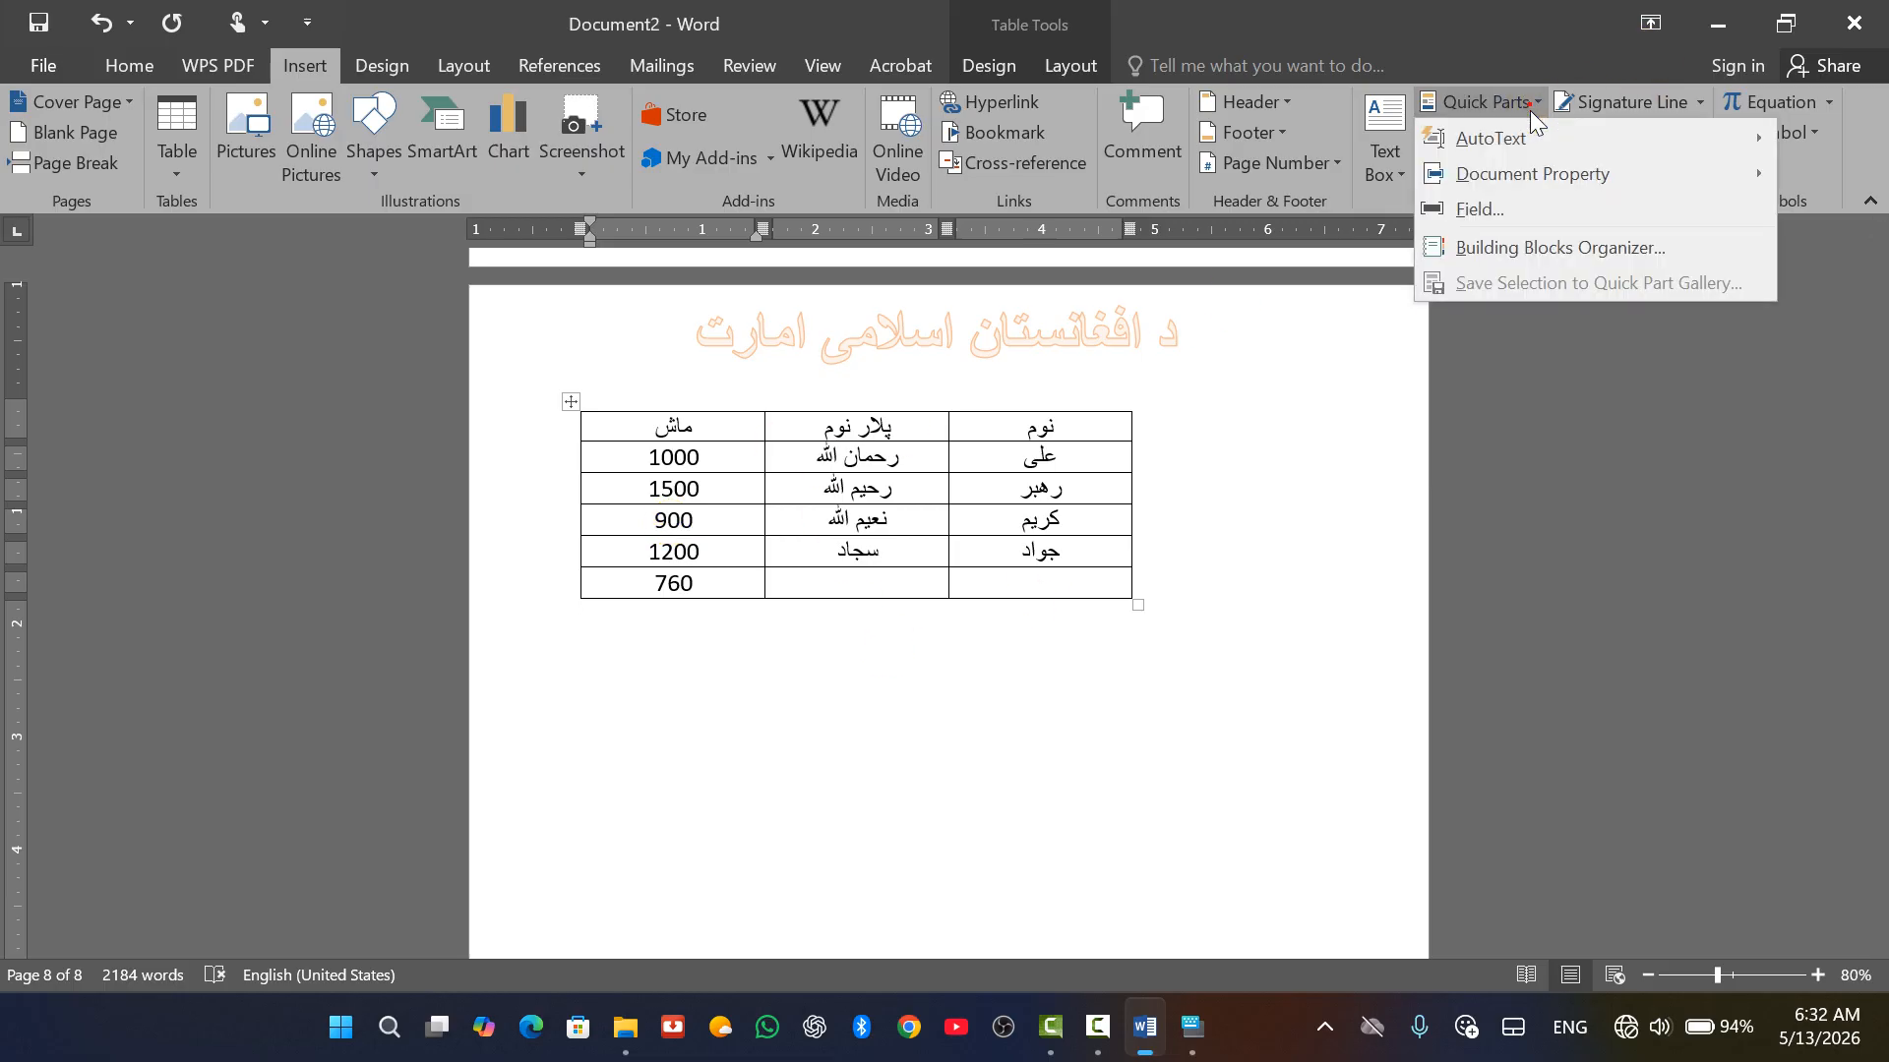
pyautogui.click(1495, 252)
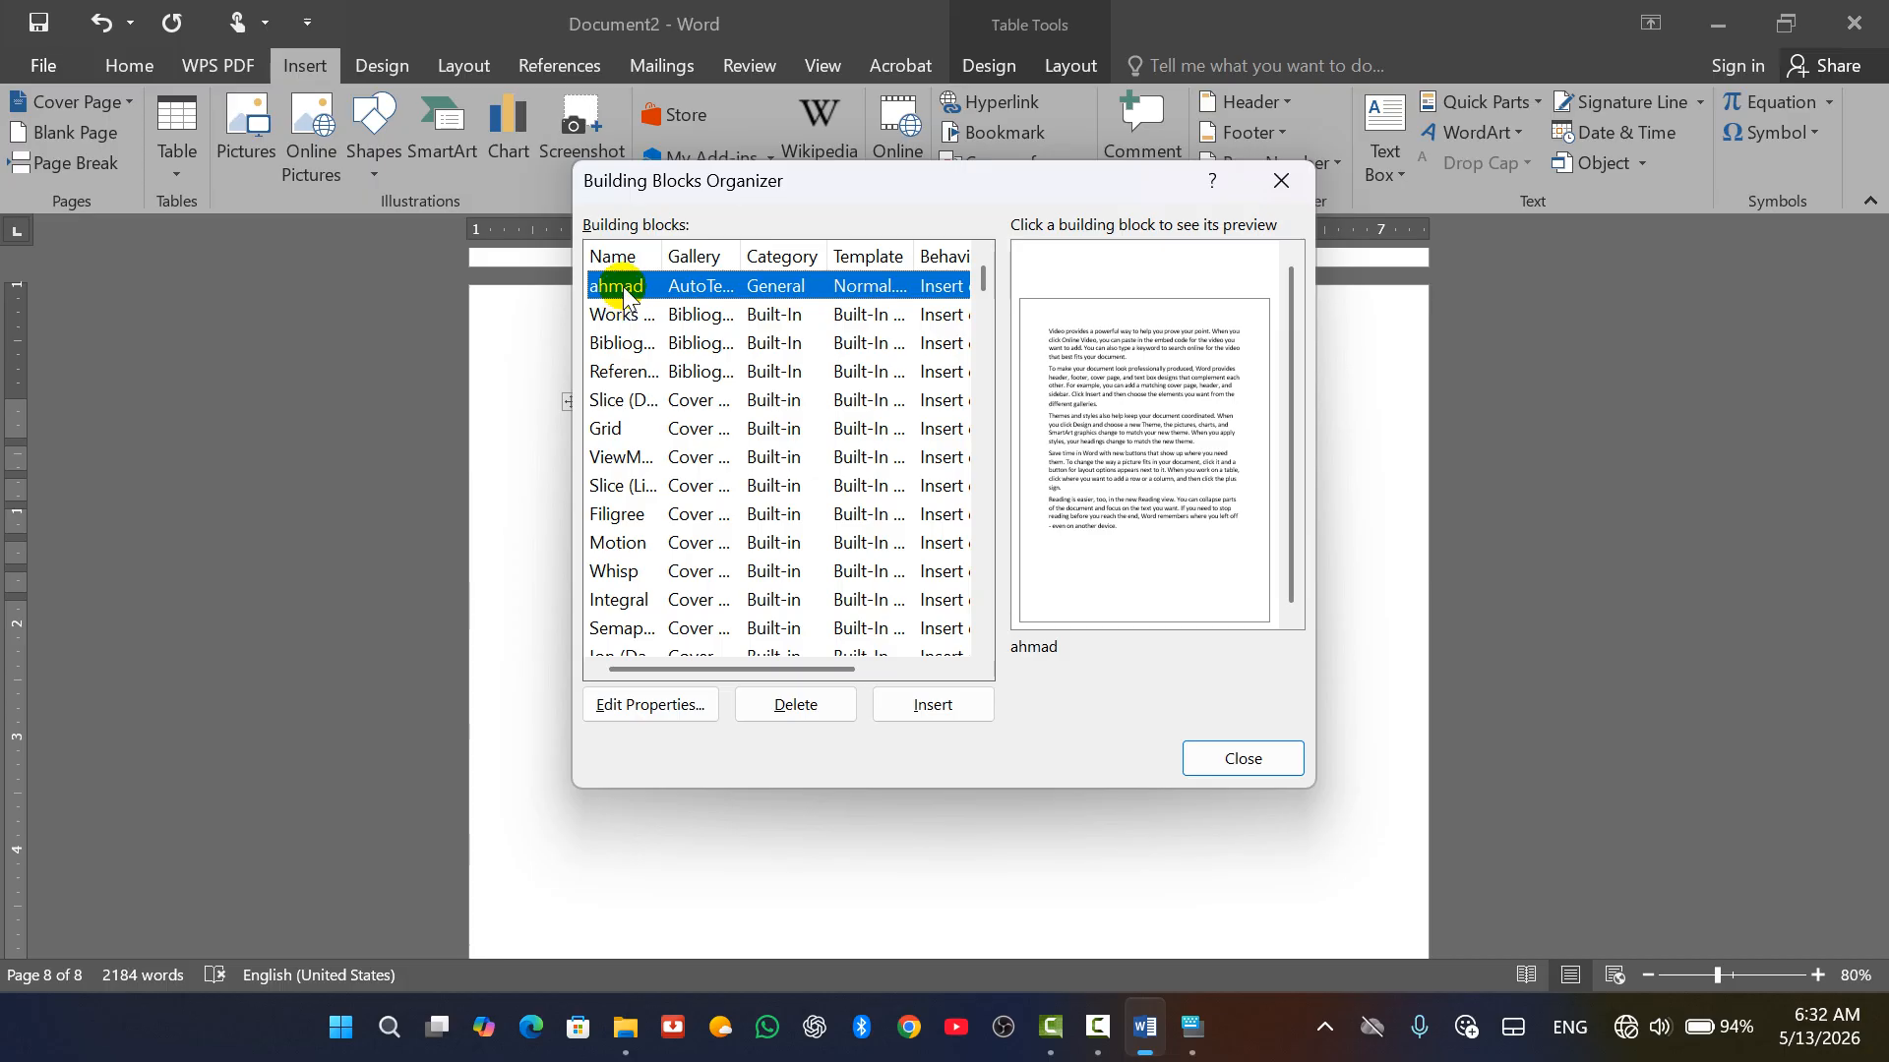
pyautogui.click(1504, 112)
pyautogui.click(1280, 180)
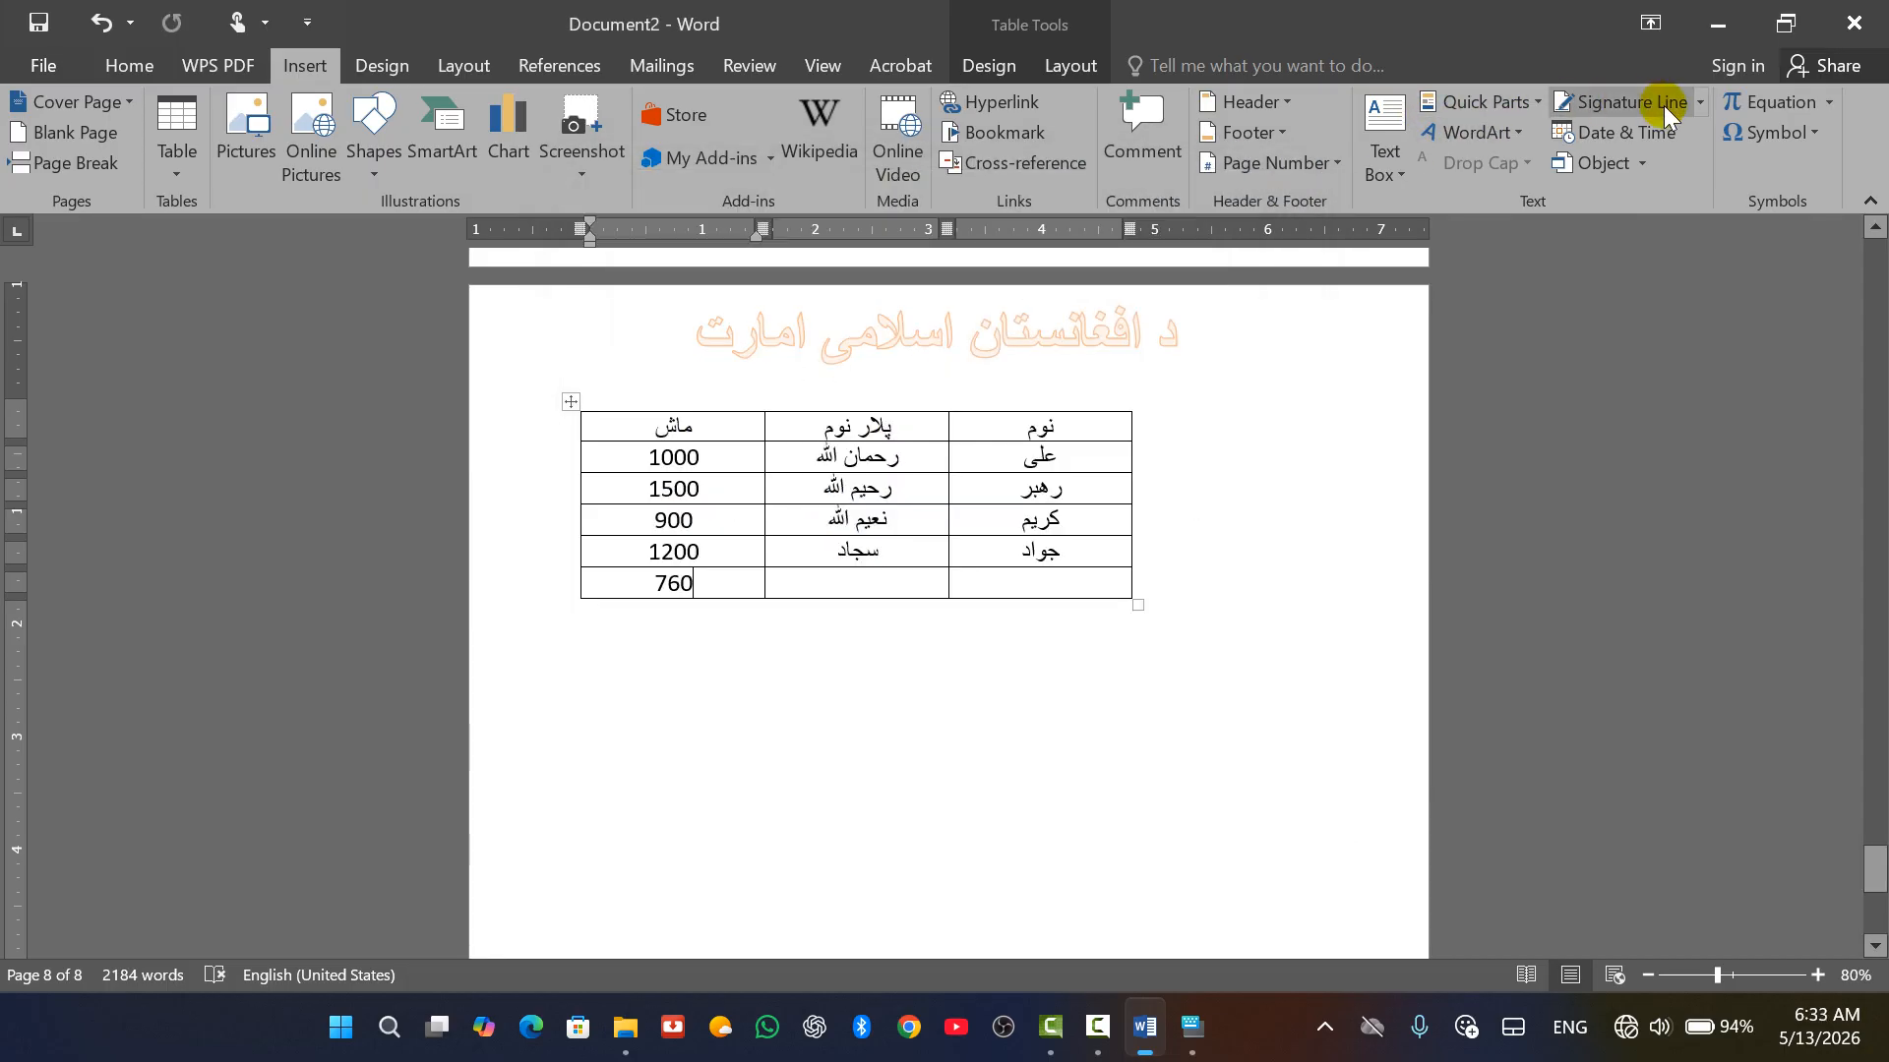
pyautogui.click(1514, 101)
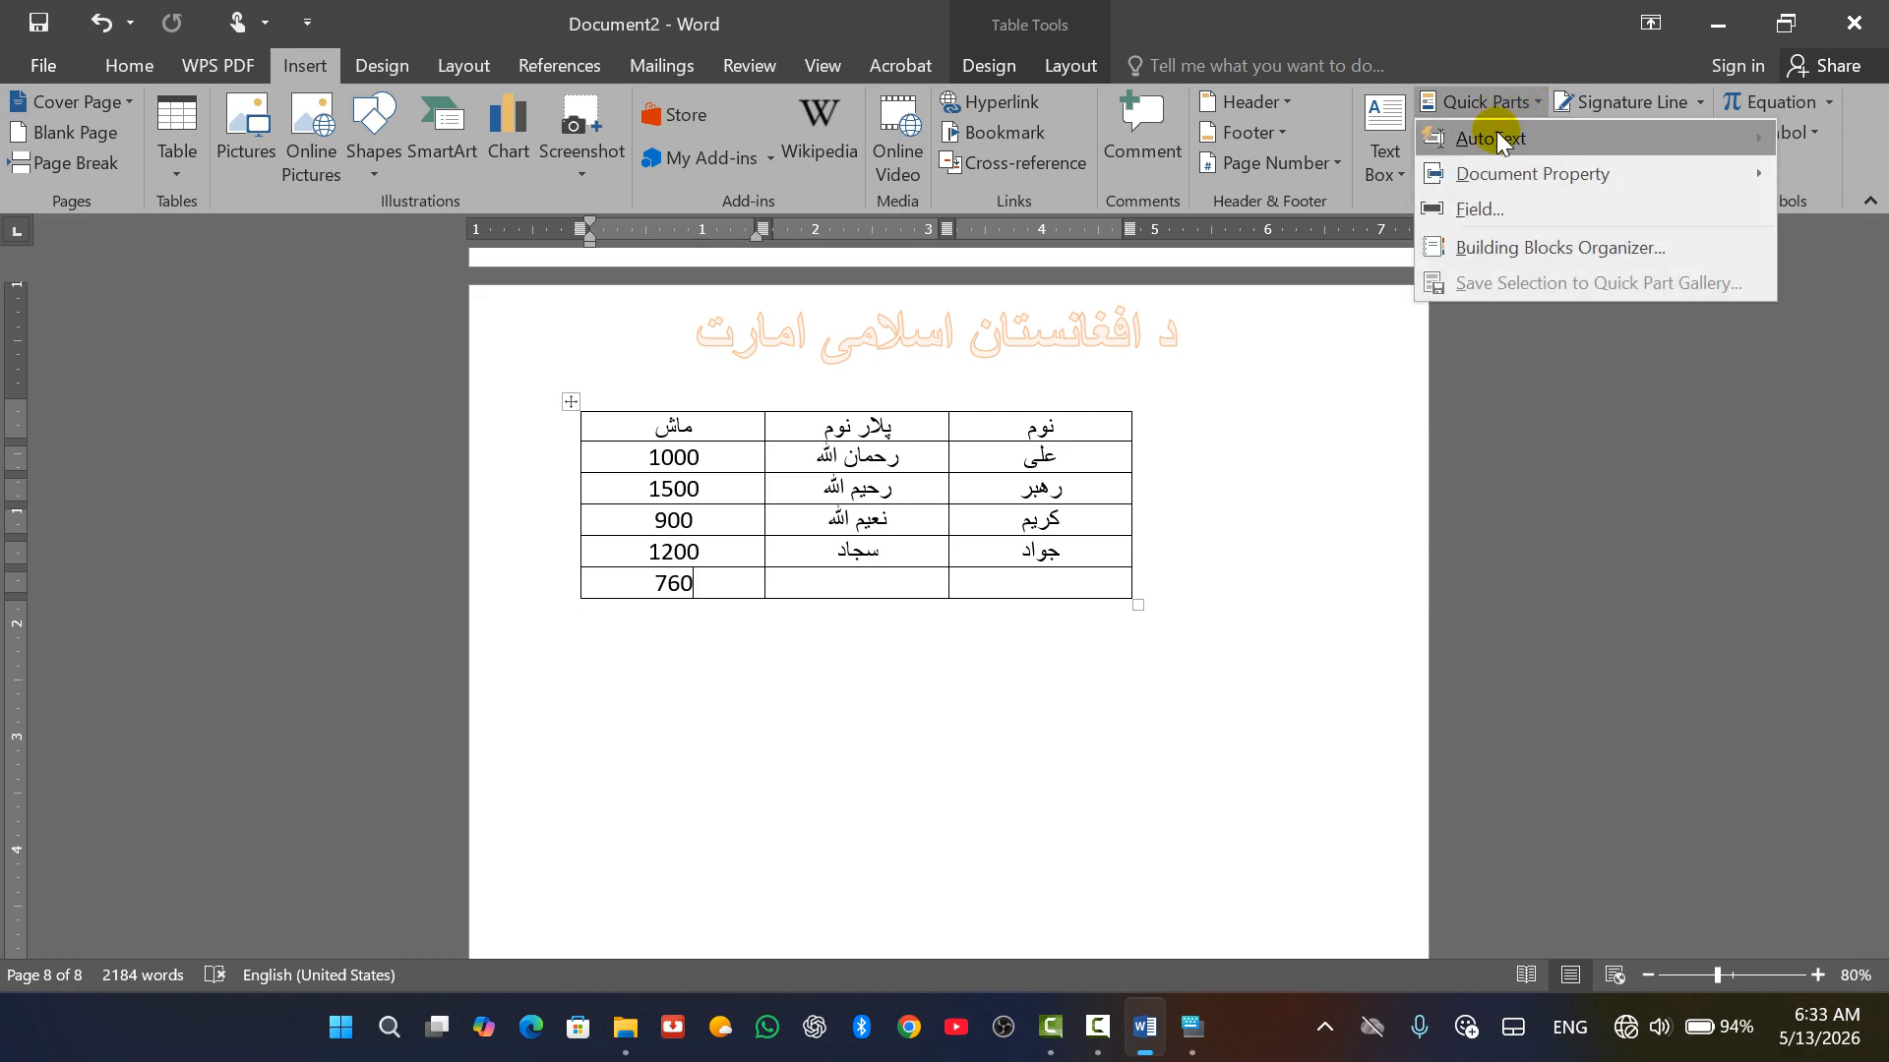
pyautogui.moveTo(1492, 145)
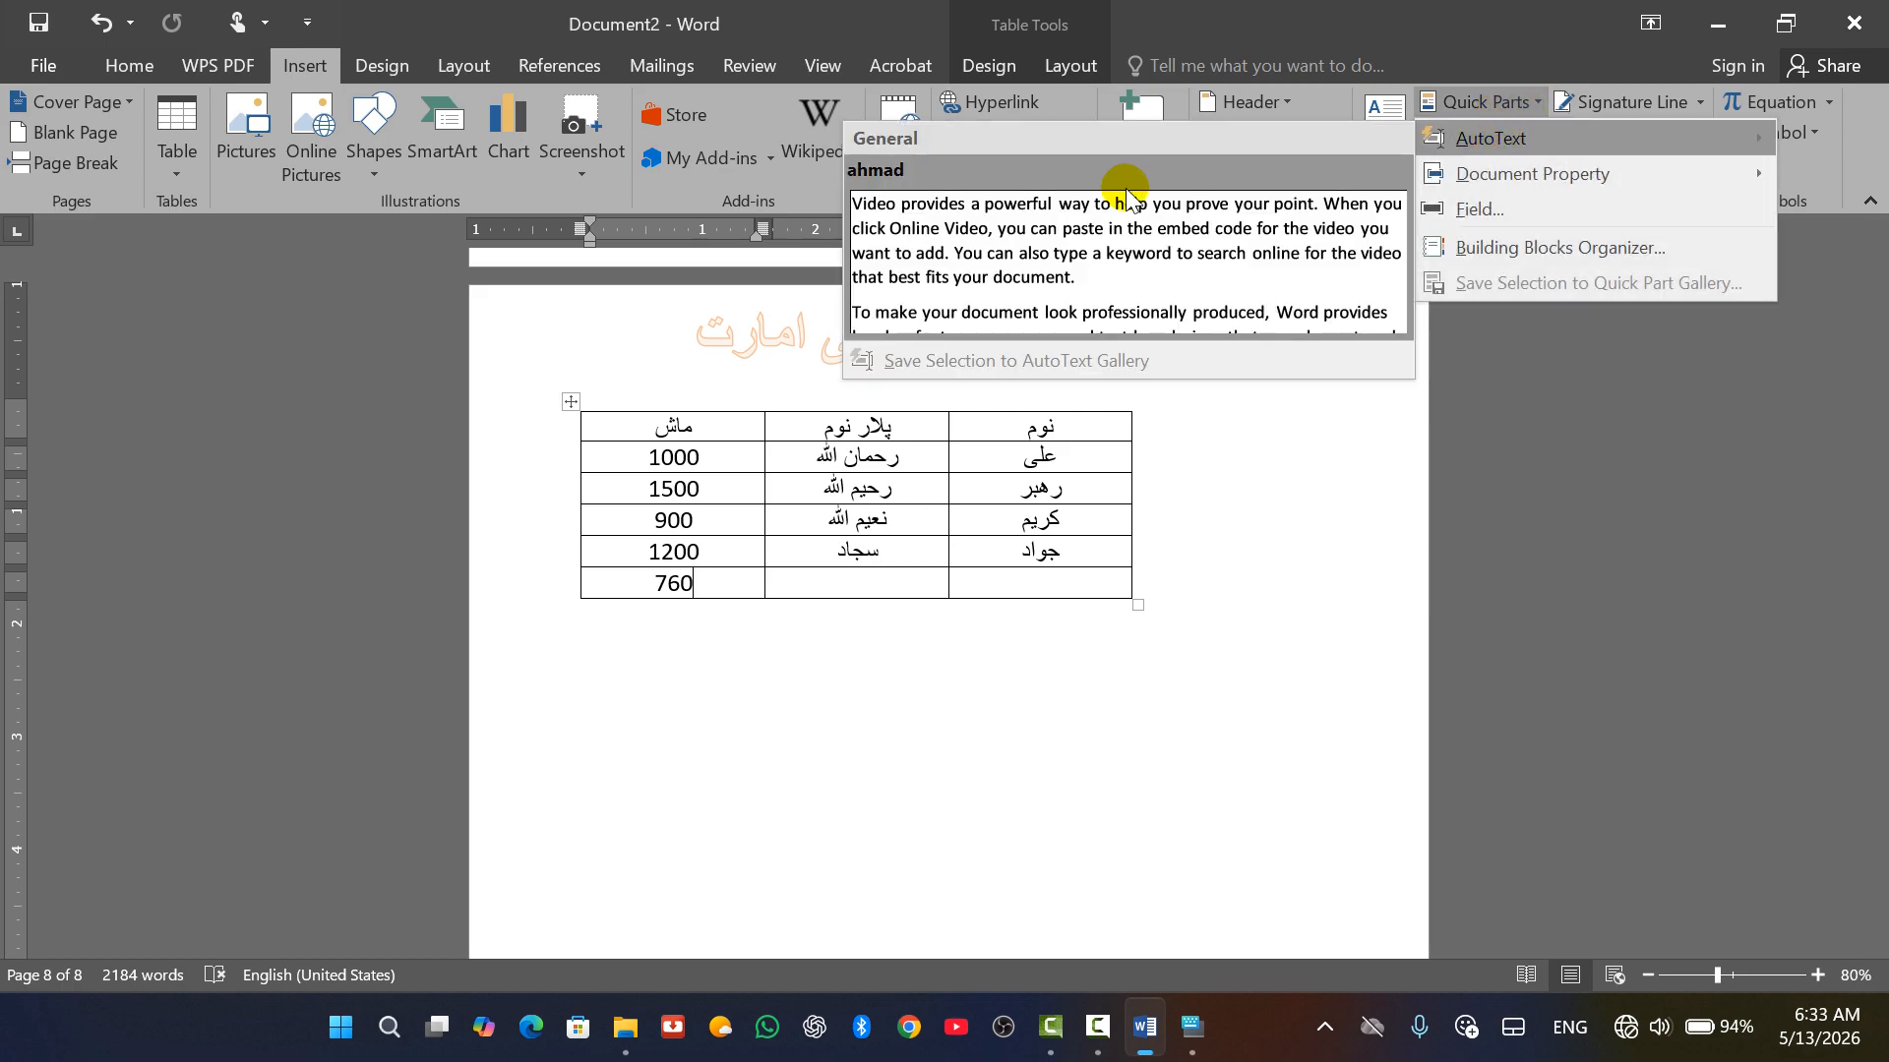
pyautogui.click(1437, 451)
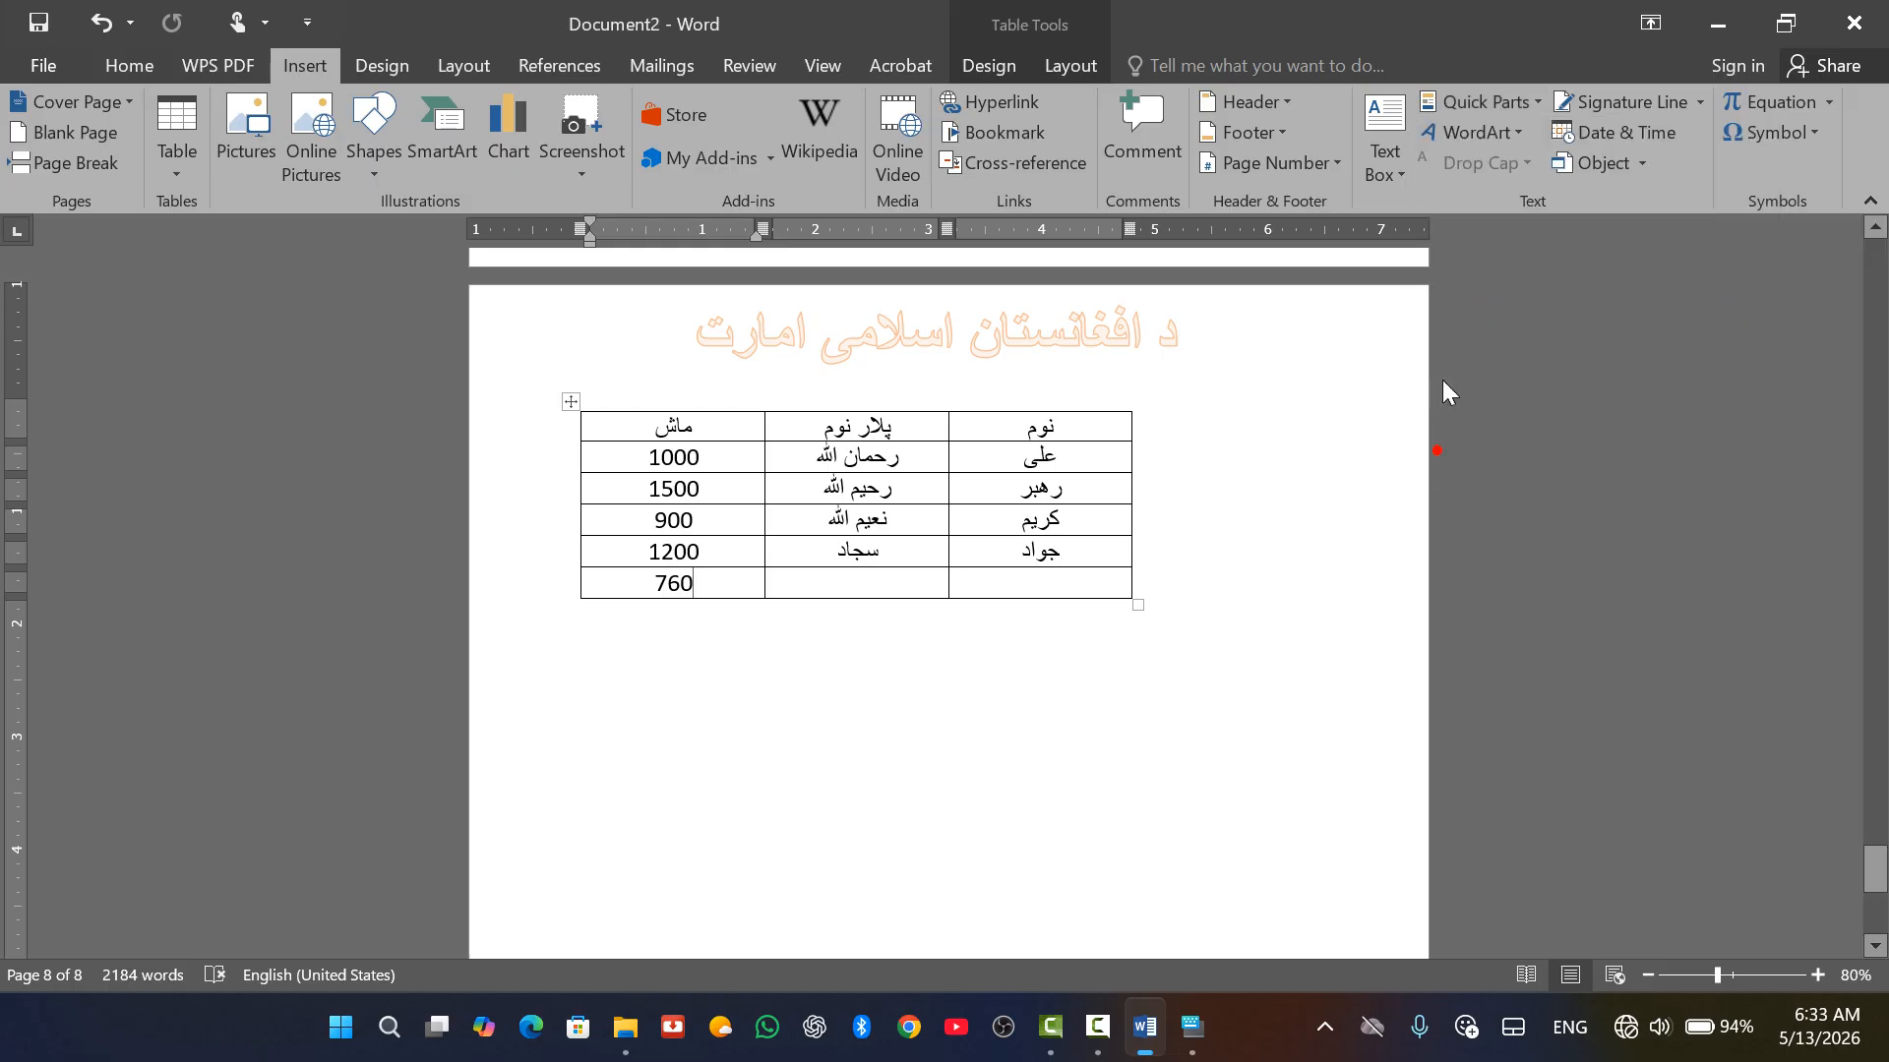
# Delete the custom General-category AutoText entry from the Building Blocks Organizer, check the remaining building blocks and close the organizer.
pyautogui.click(1532, 110)
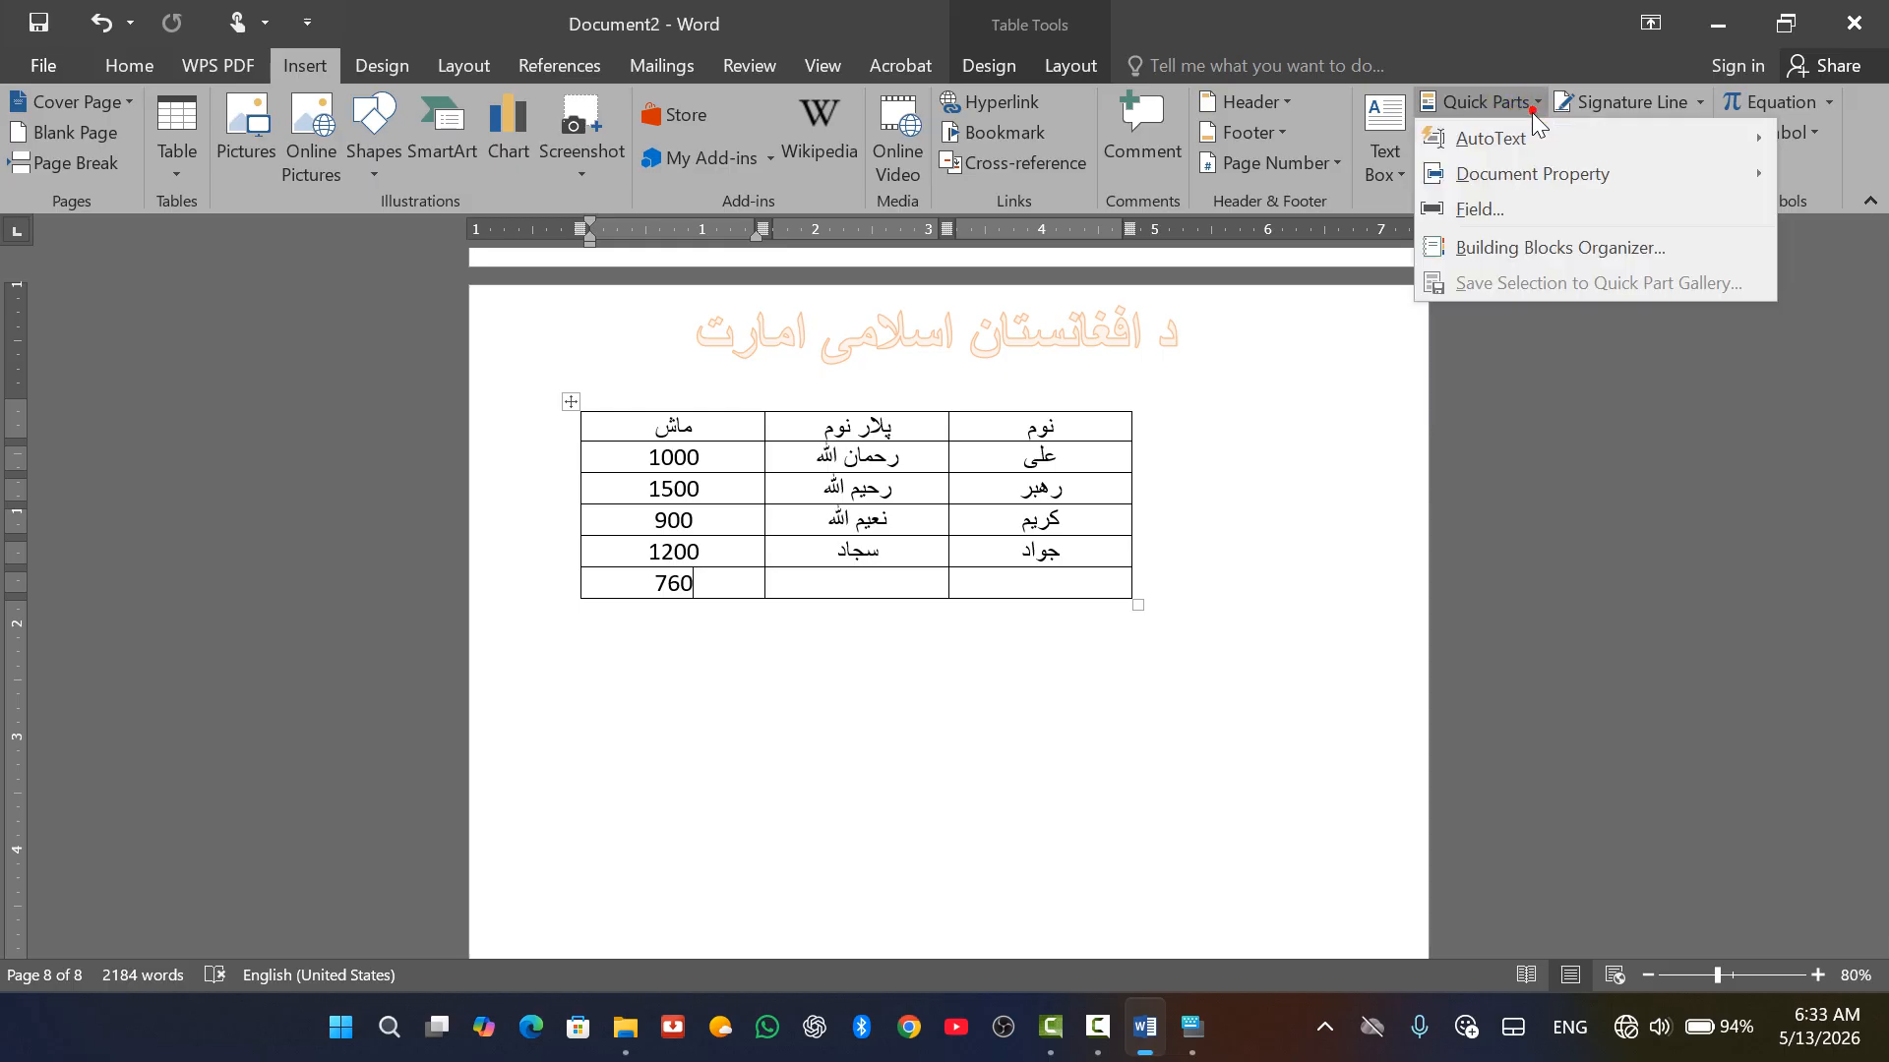
pyautogui.click(1489, 250)
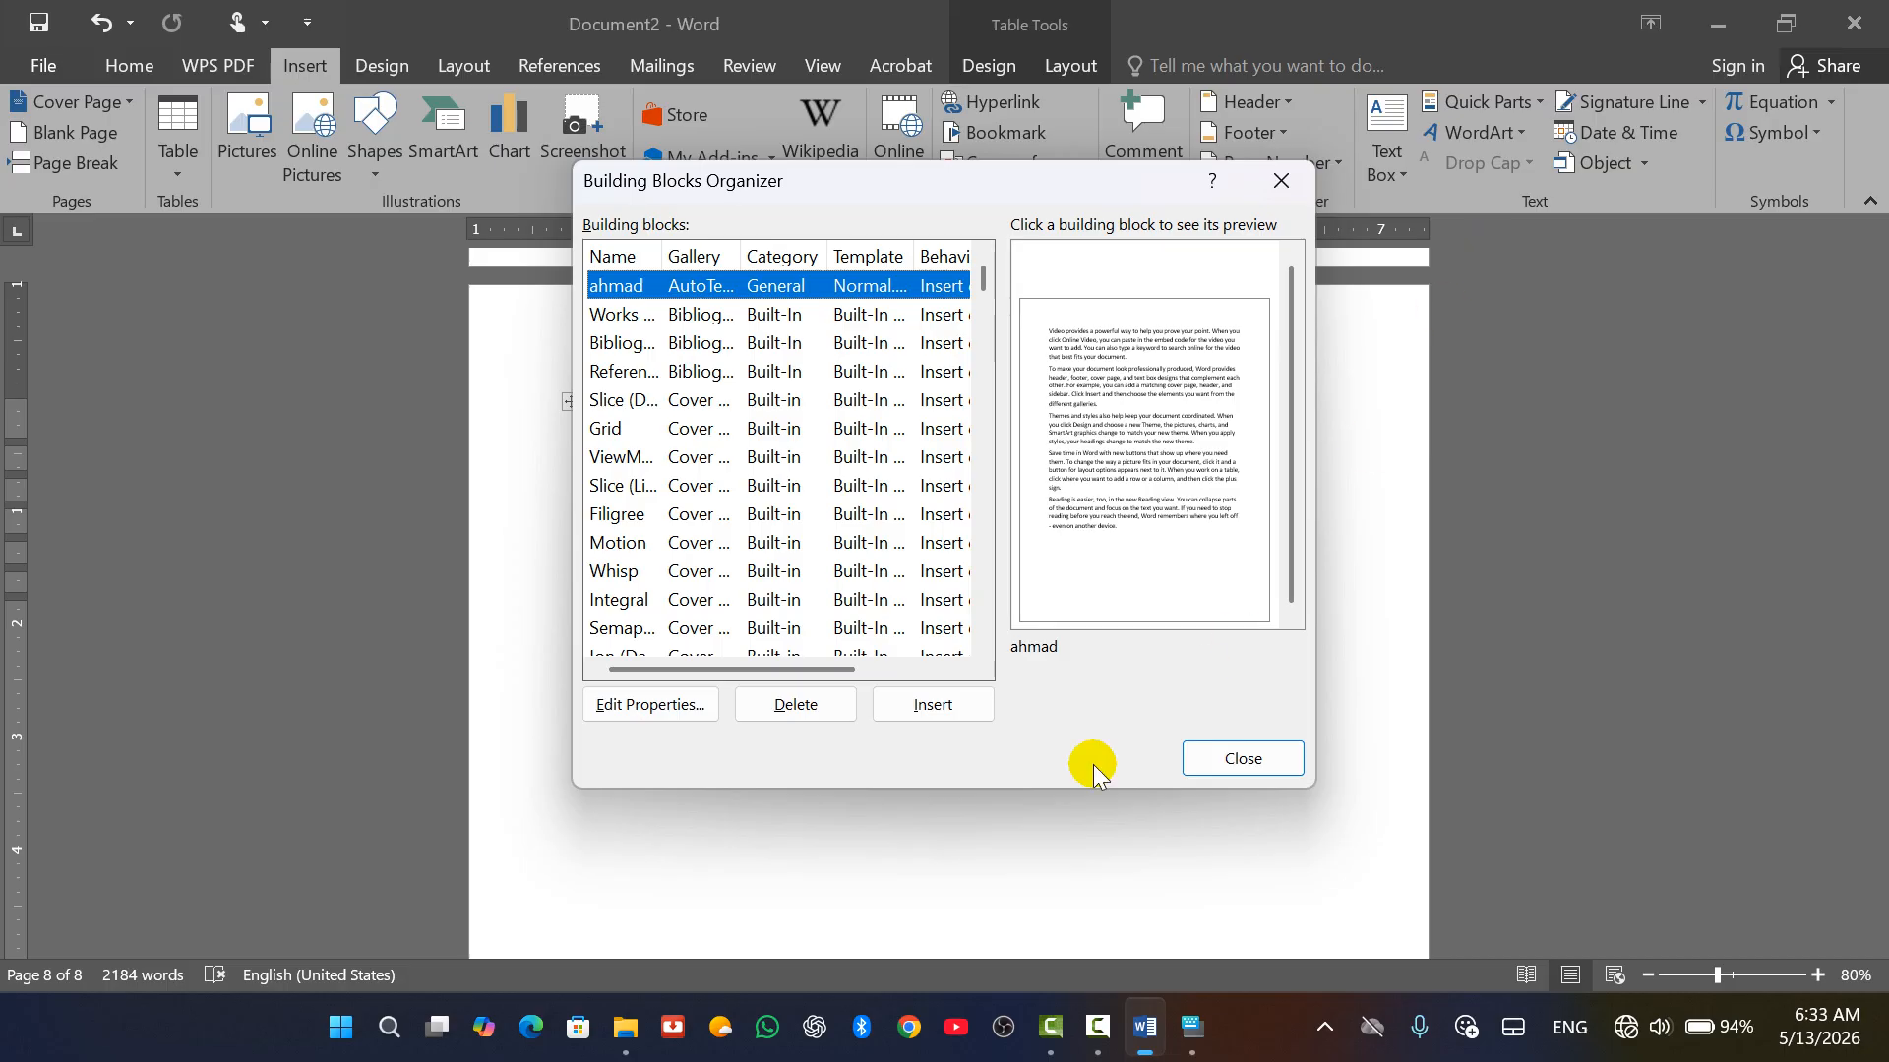
pyautogui.click(675, 315)
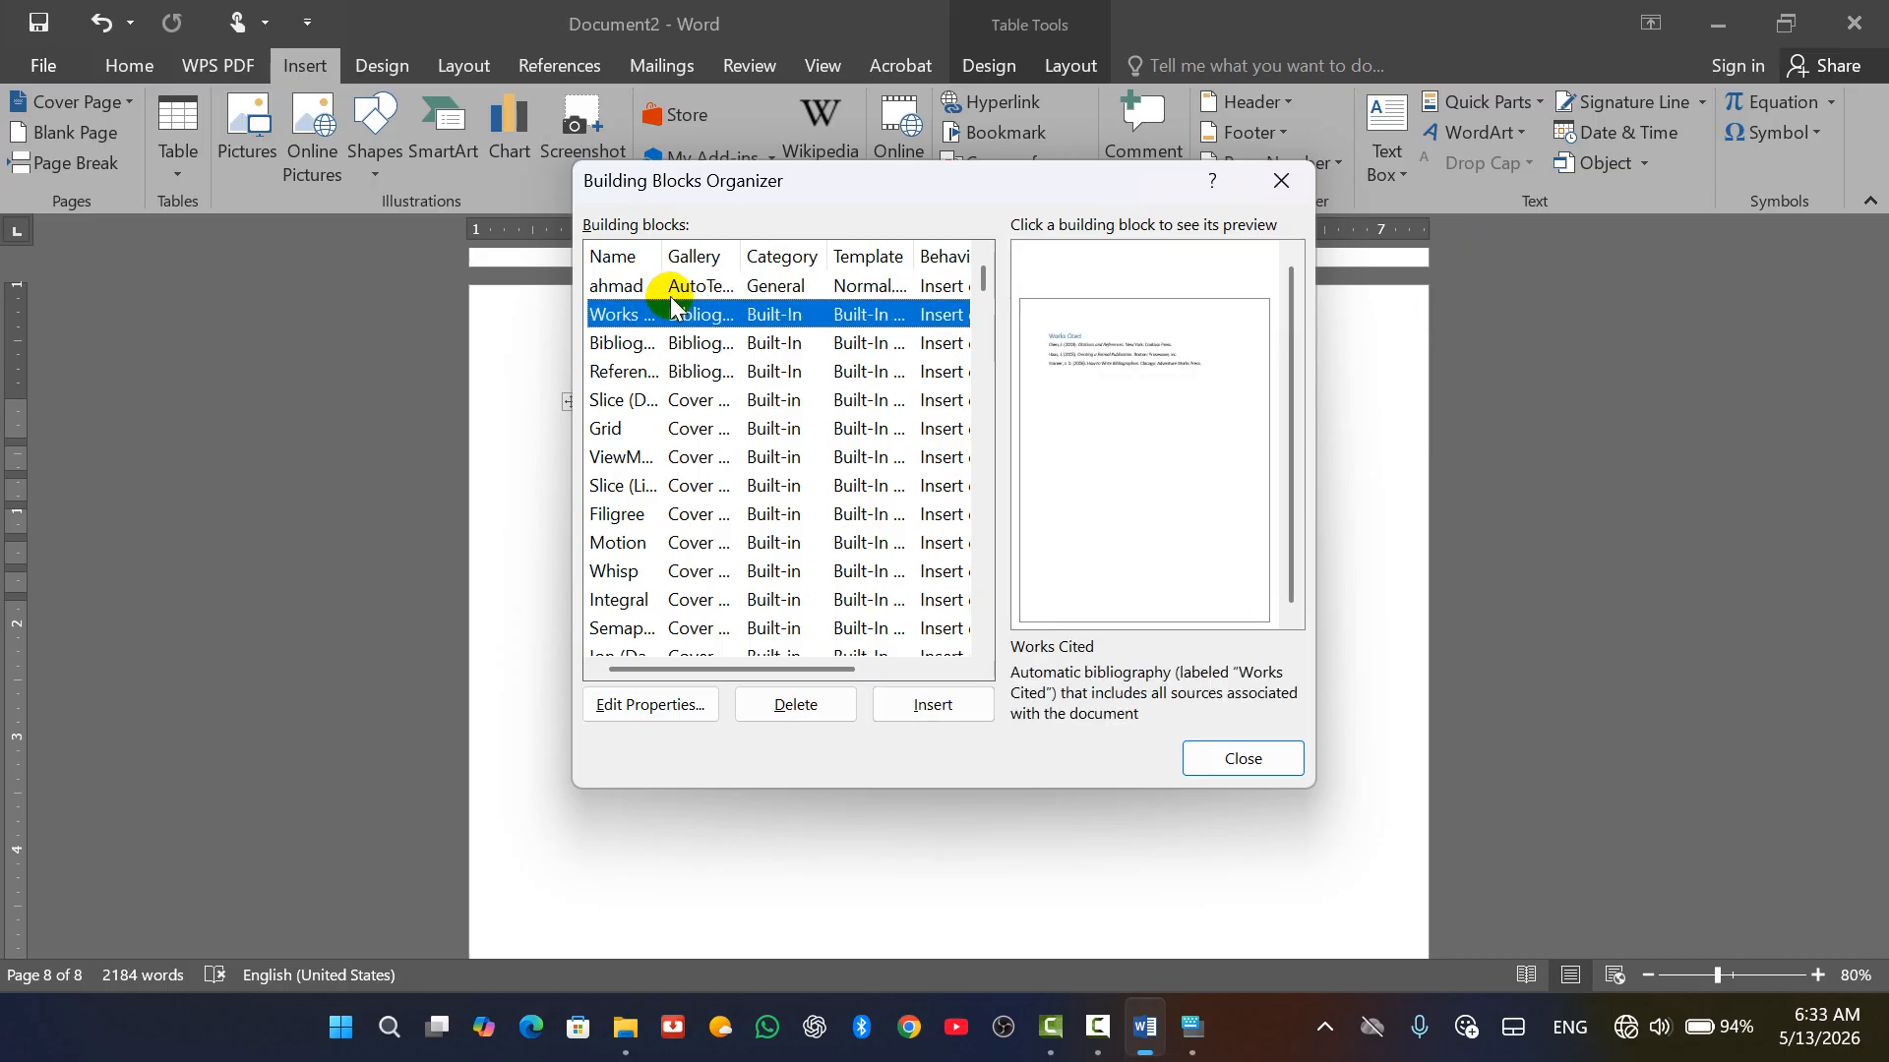
pyautogui.click(675, 287)
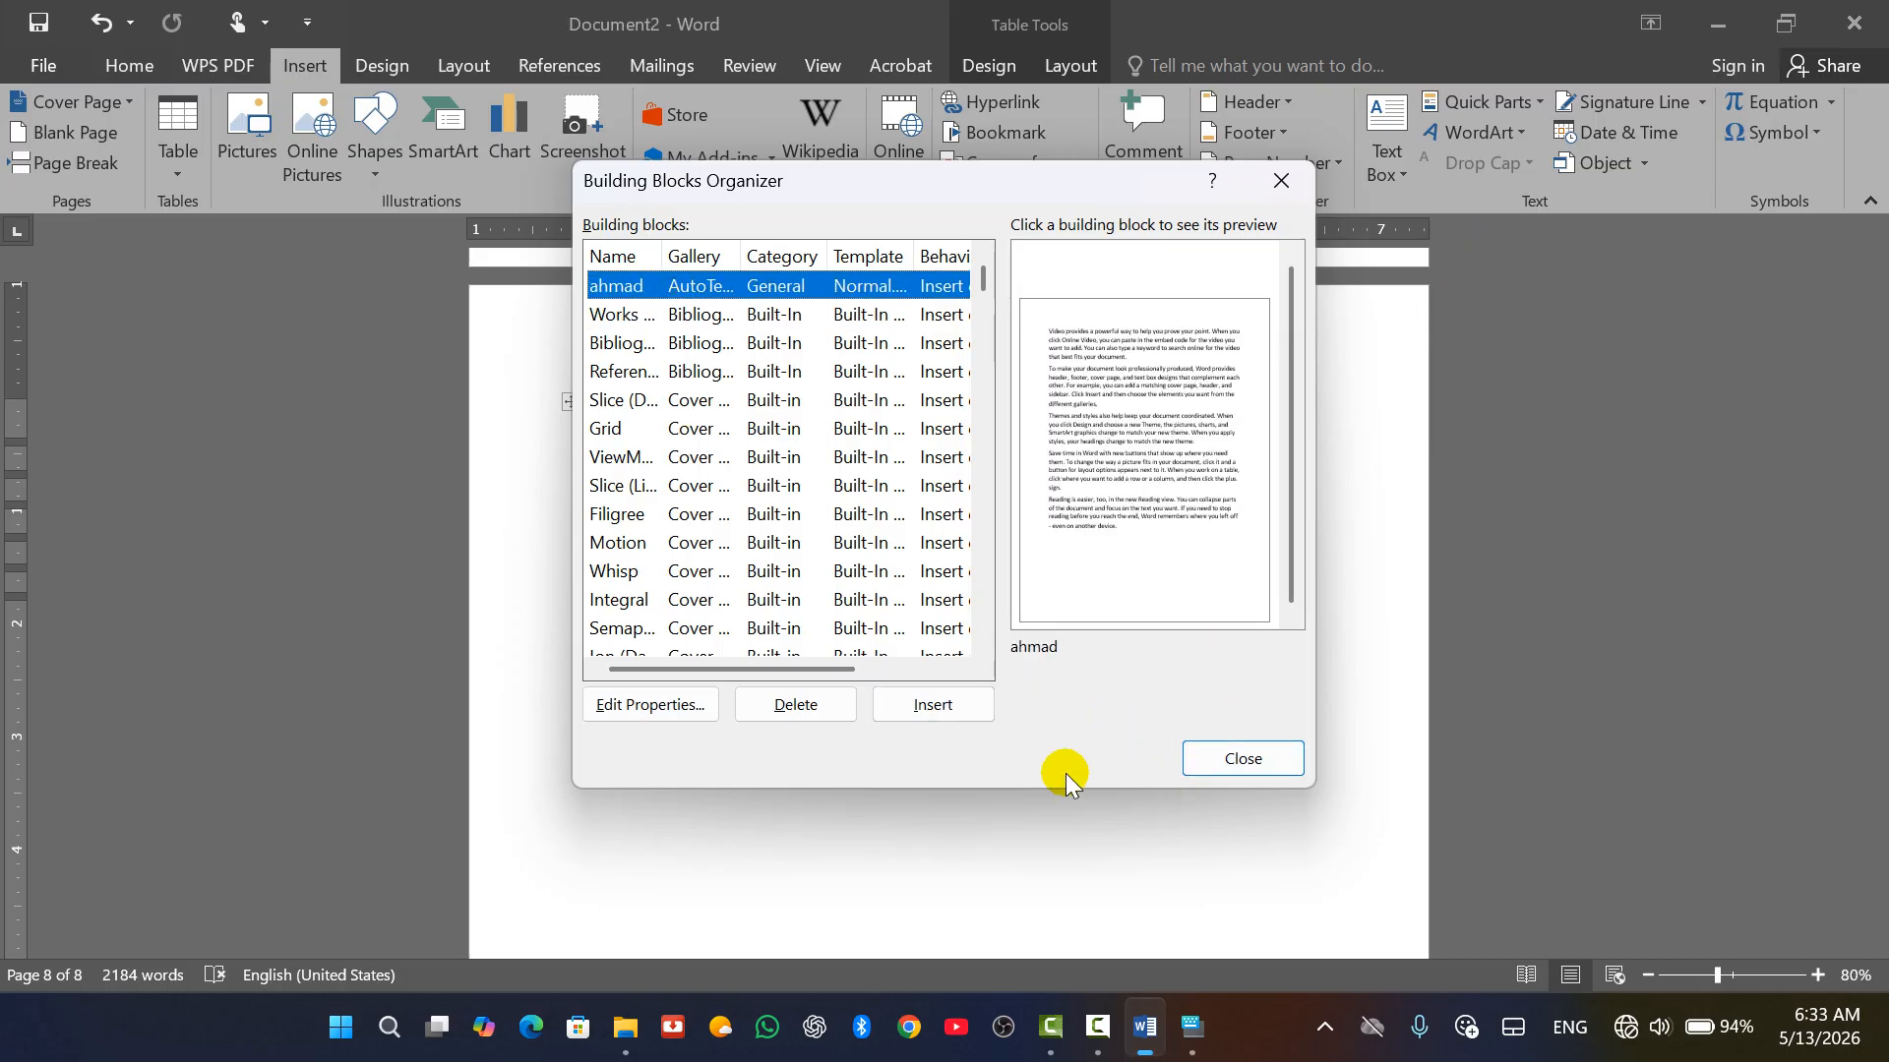
pyautogui.click(780, 705)
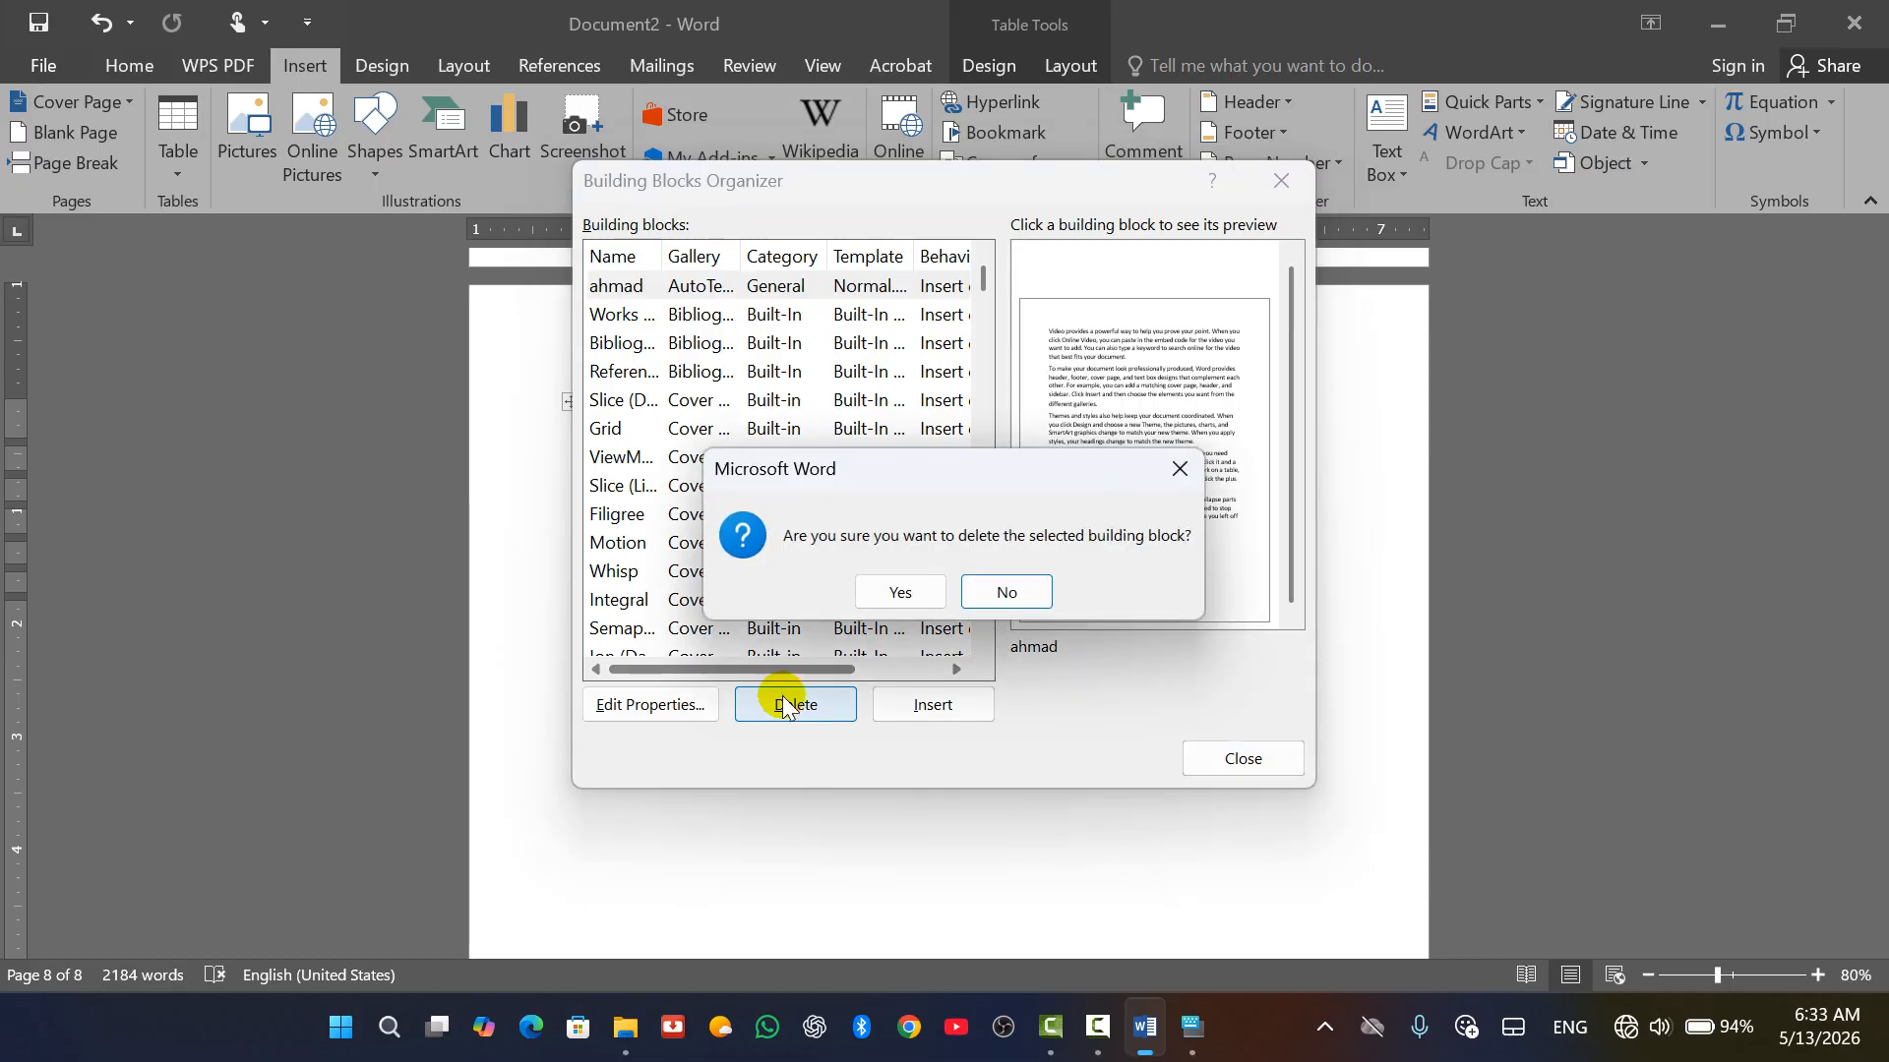
pyautogui.click(896, 591)
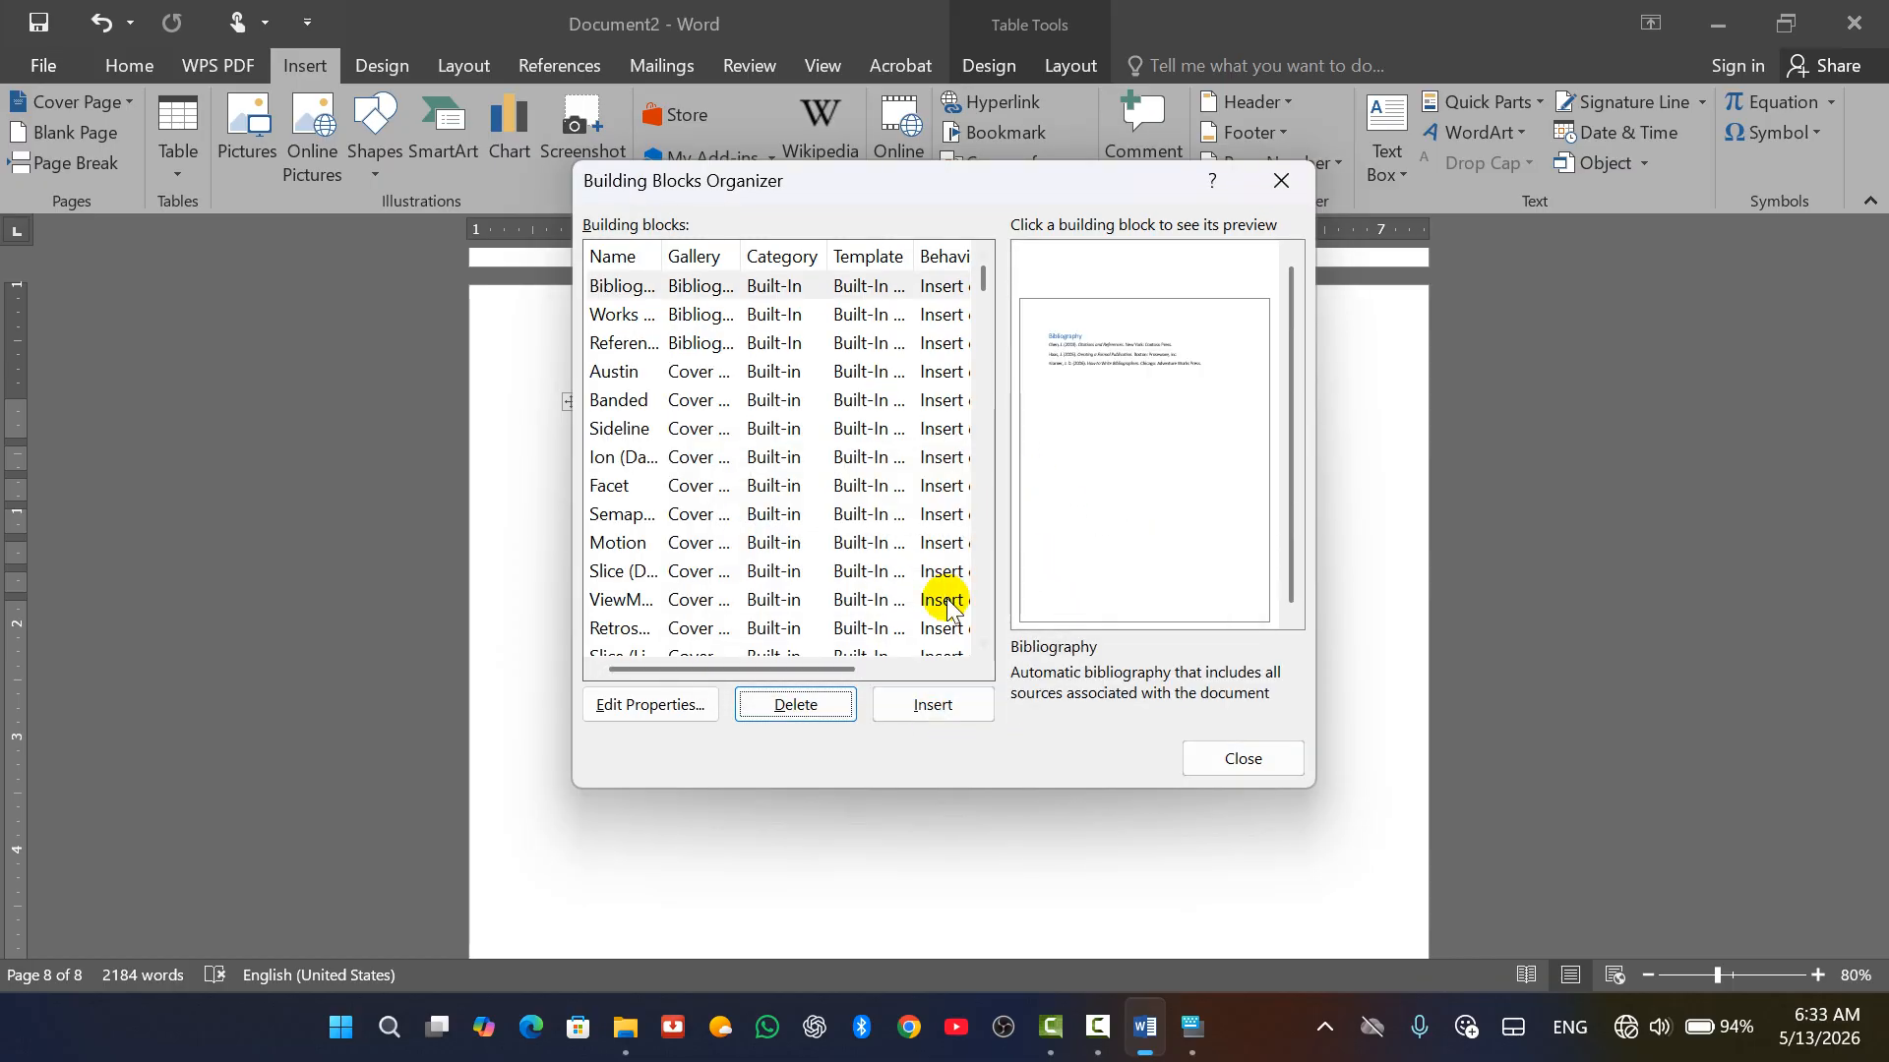
pyautogui.scroll(-15, 620, 506)
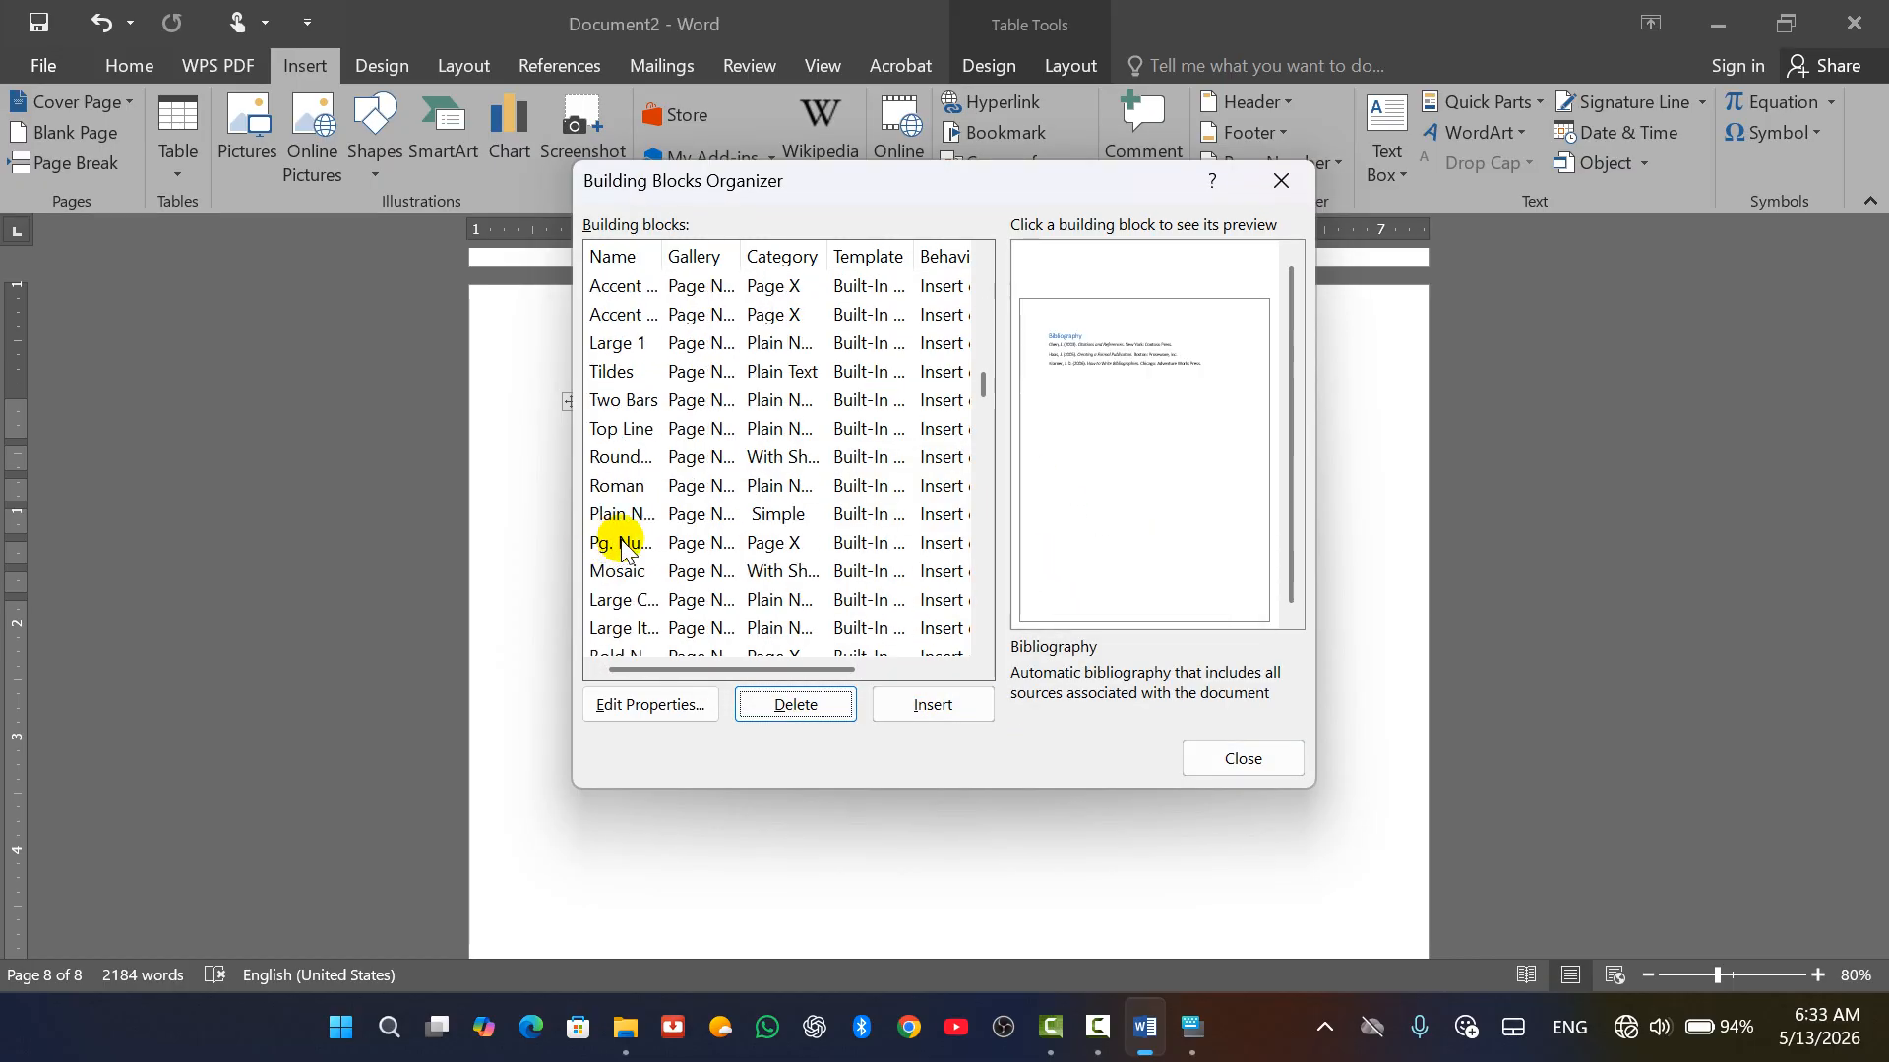
pyautogui.scroll(10, 644, 492)
pyautogui.scroll(5, 649, 491)
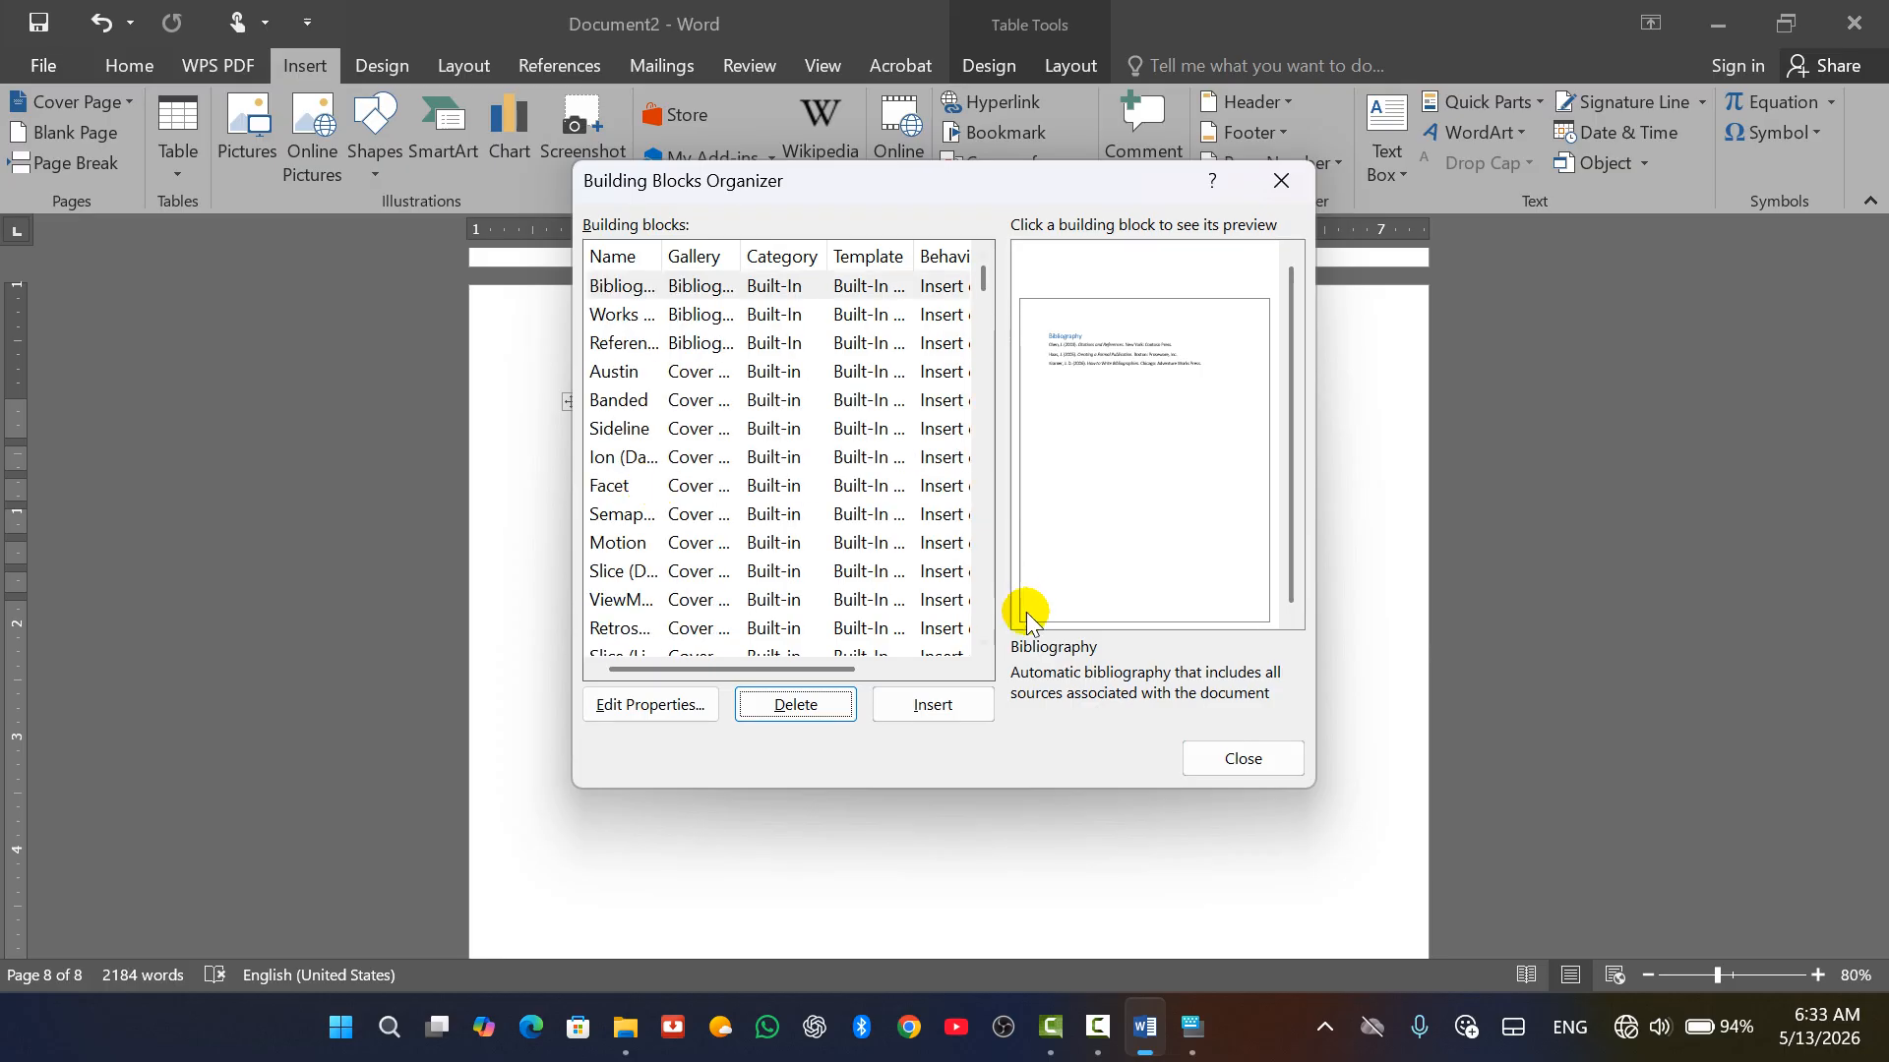
pyautogui.click(1236, 760)
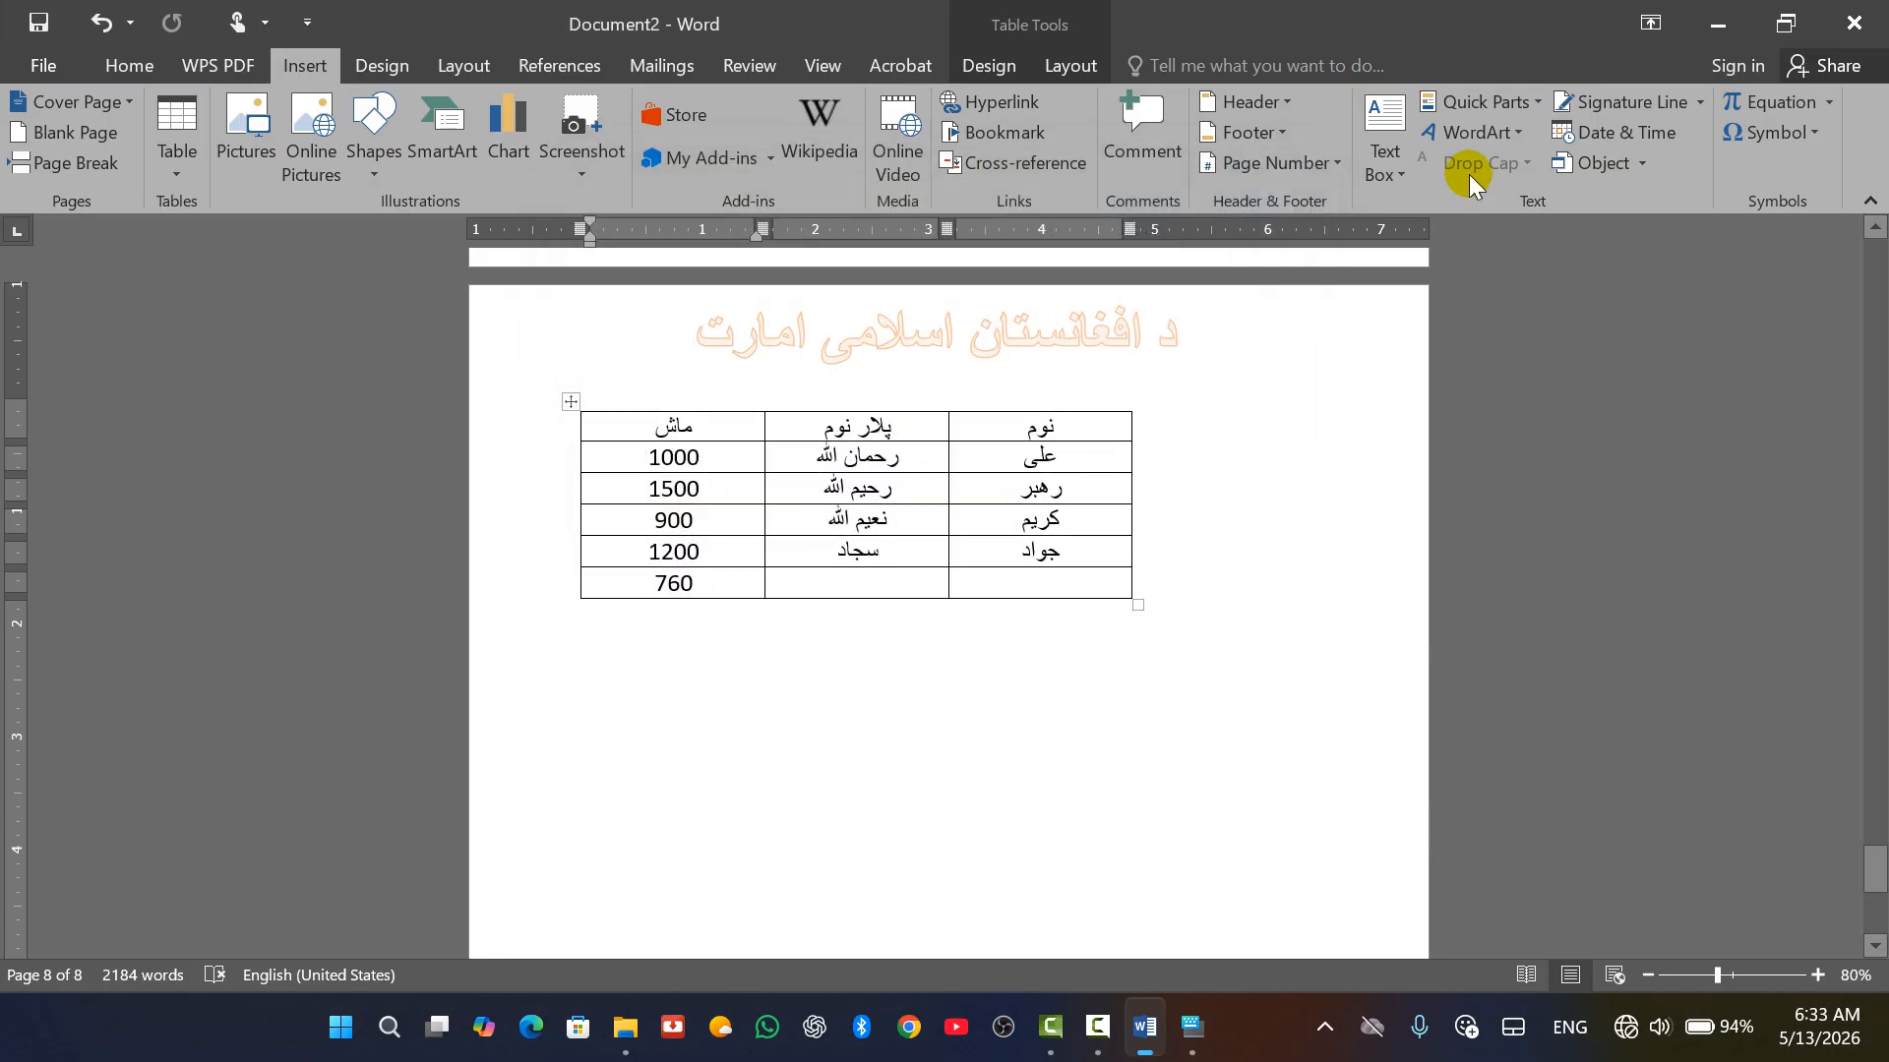
# Delete the AutoCorrect entry "aq" from the Proofing options and accept the changes.
pyautogui.click(31, 71)
pyautogui.click(40, 818)
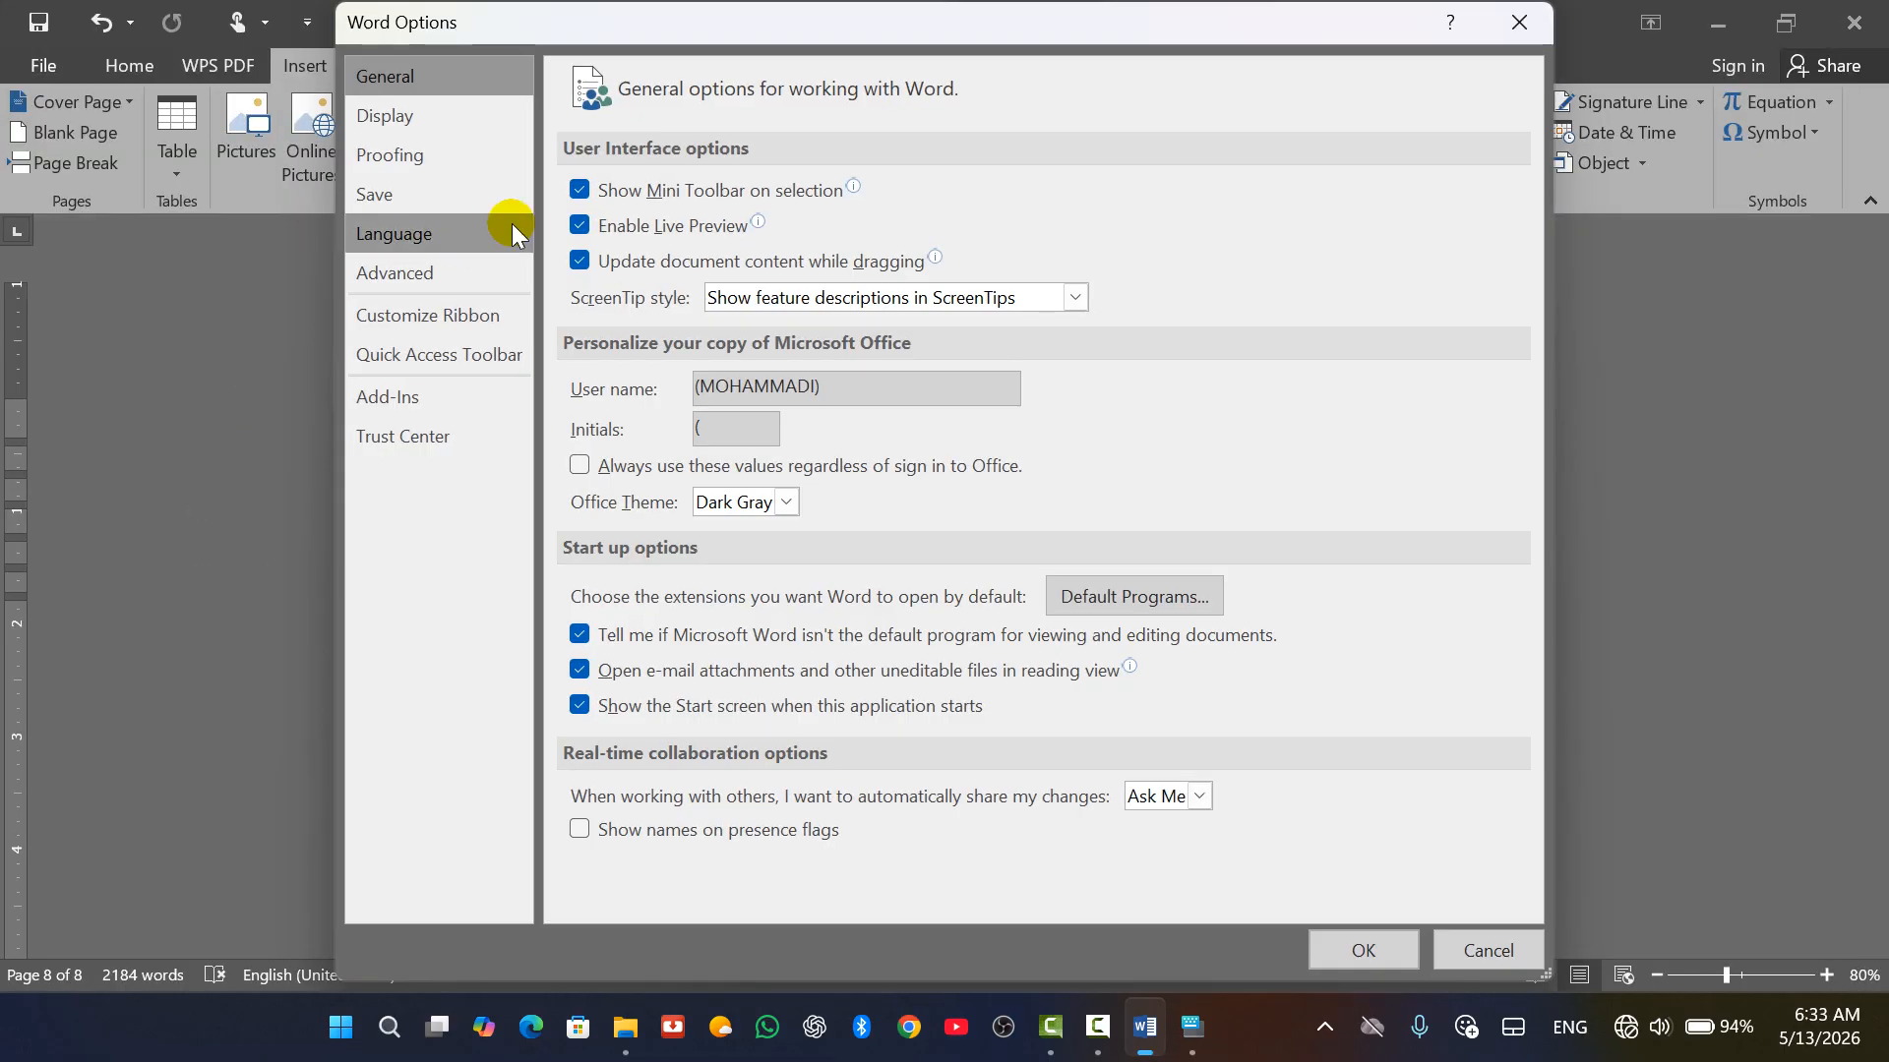
pyautogui.click(407, 152)
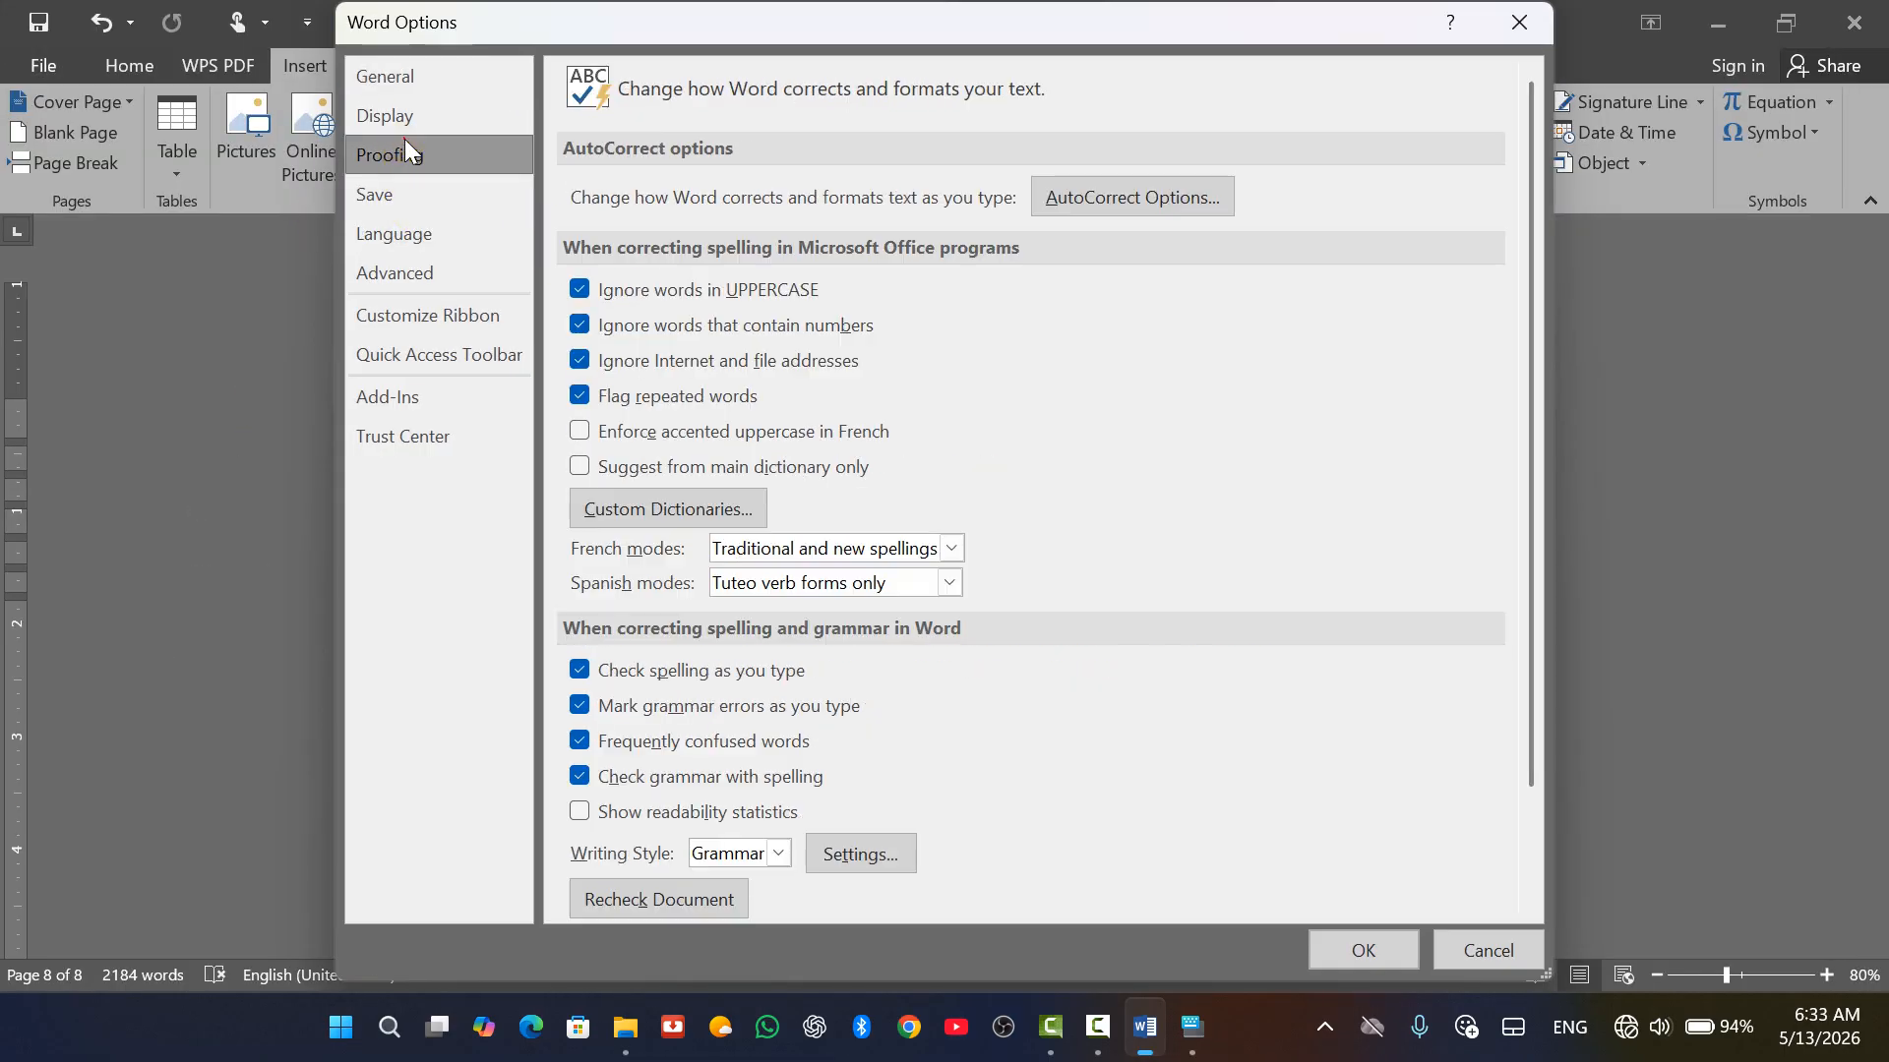
pyautogui.click(1074, 200)
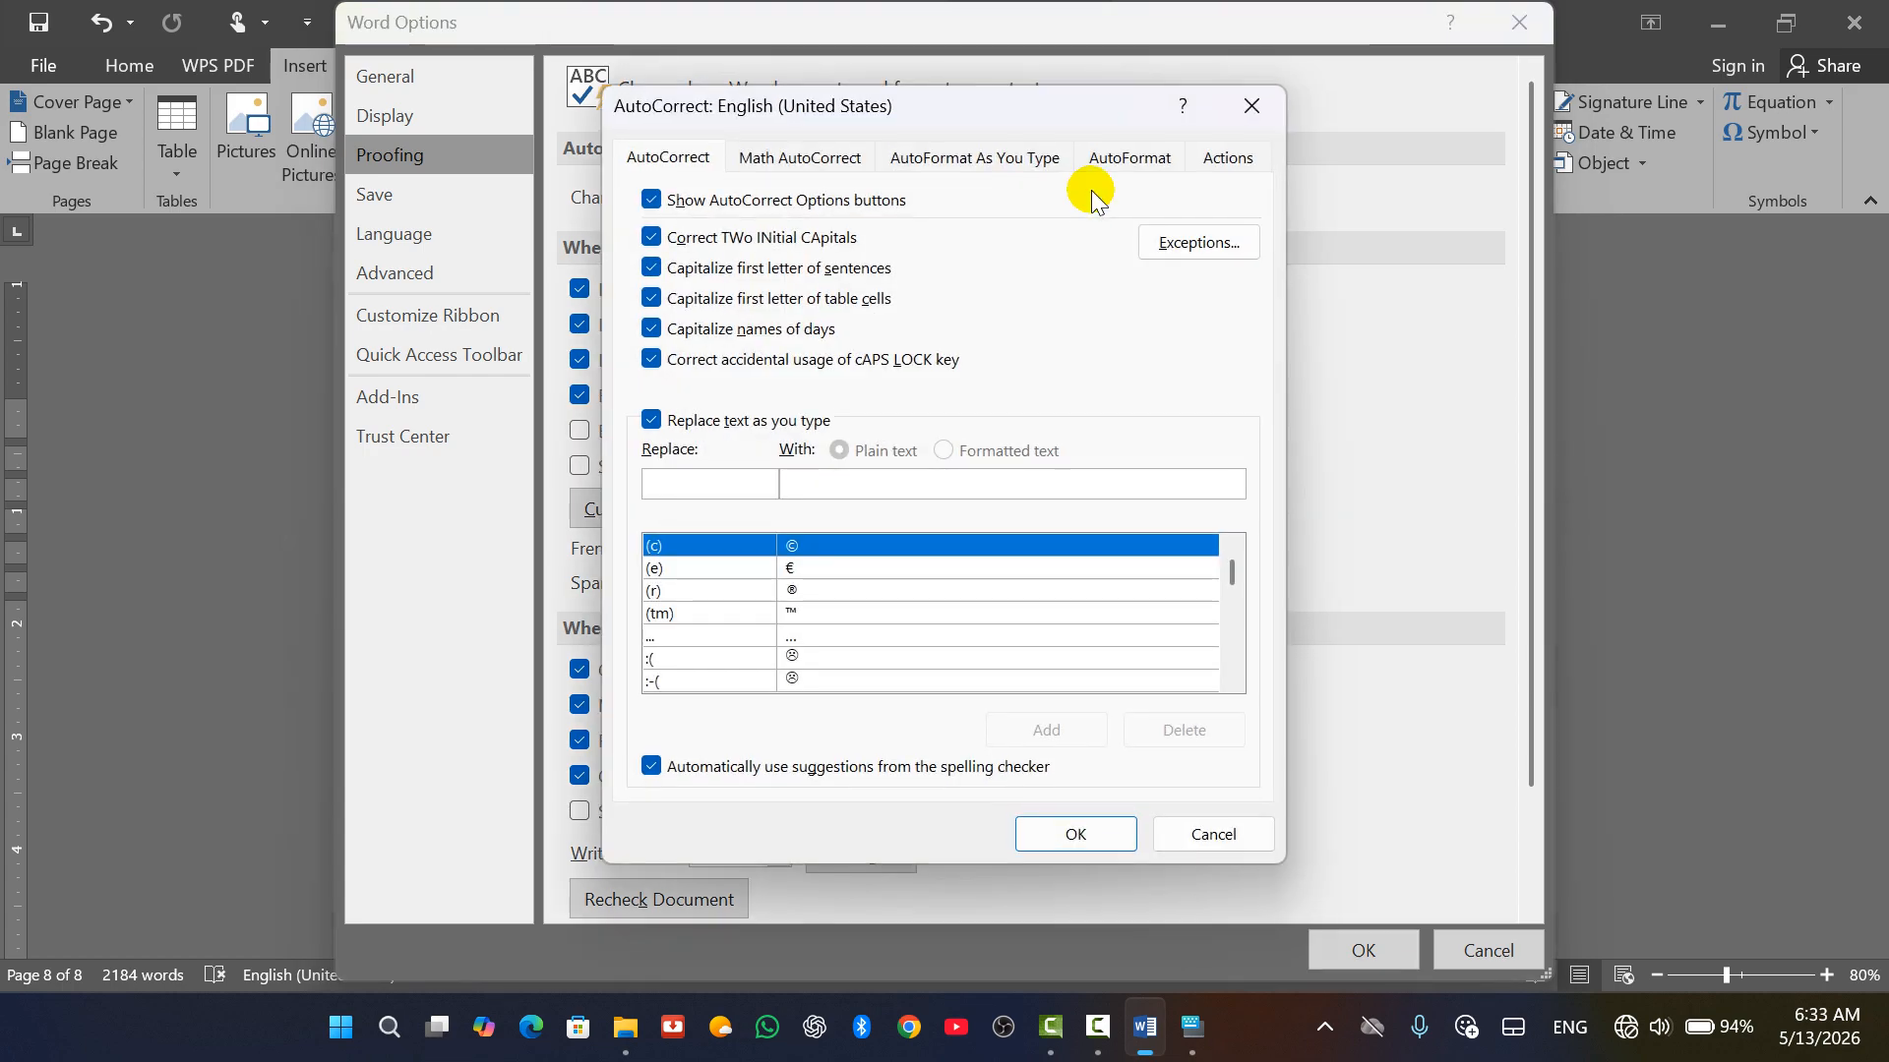
pyautogui.click(683, 484)
pyautogui.write('aq')
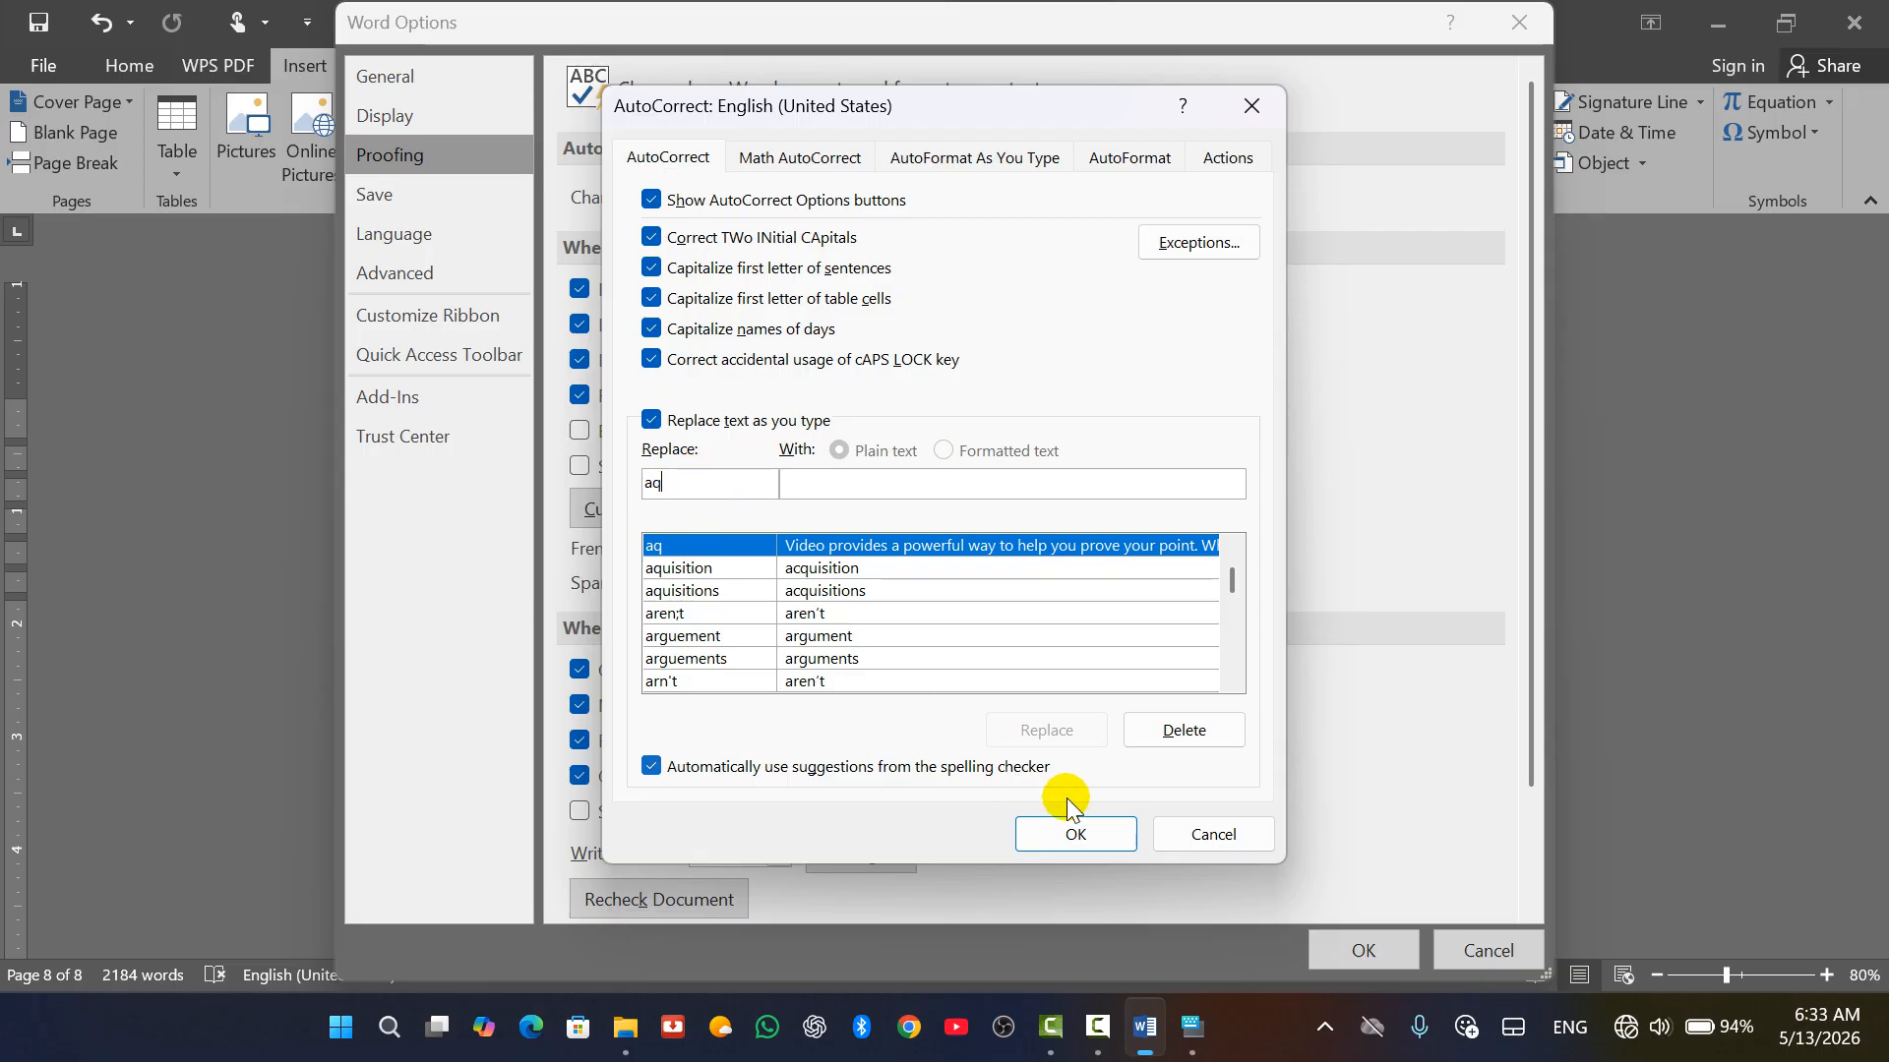
pyautogui.click(1184, 729)
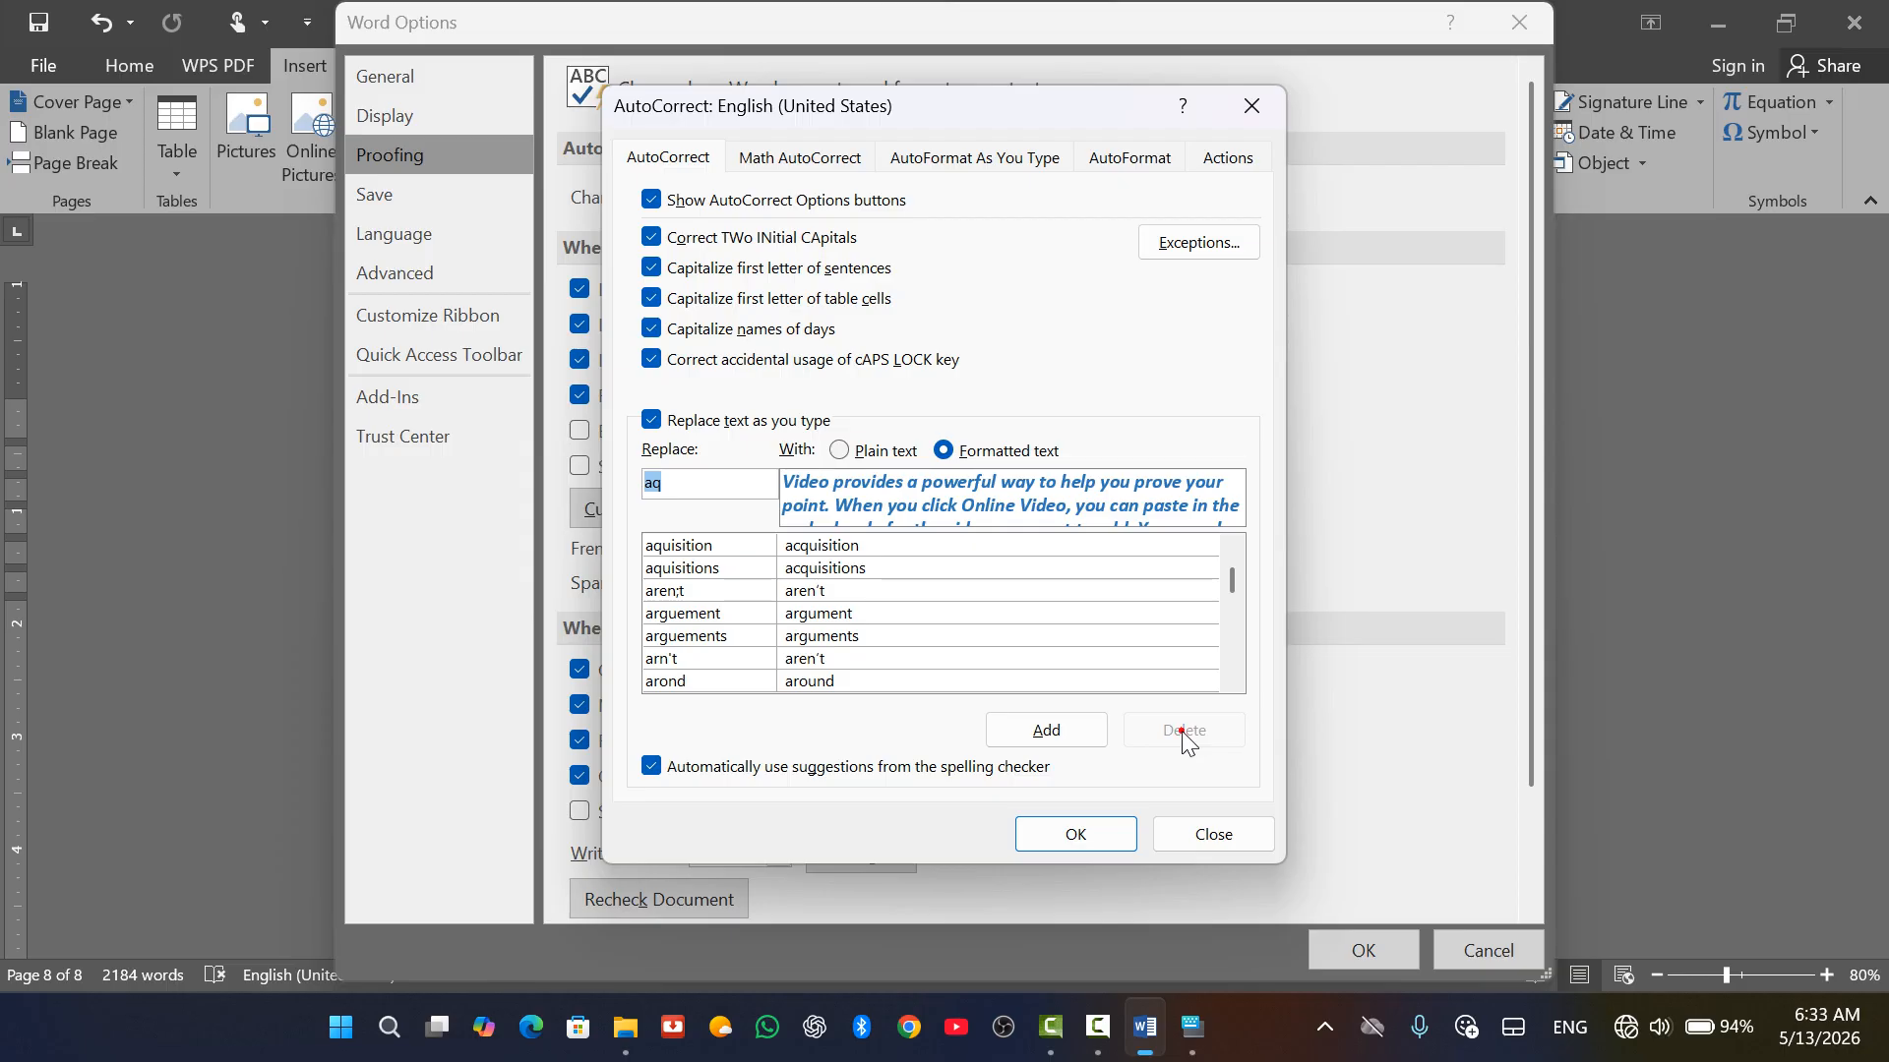
pyautogui.click(1080, 833)
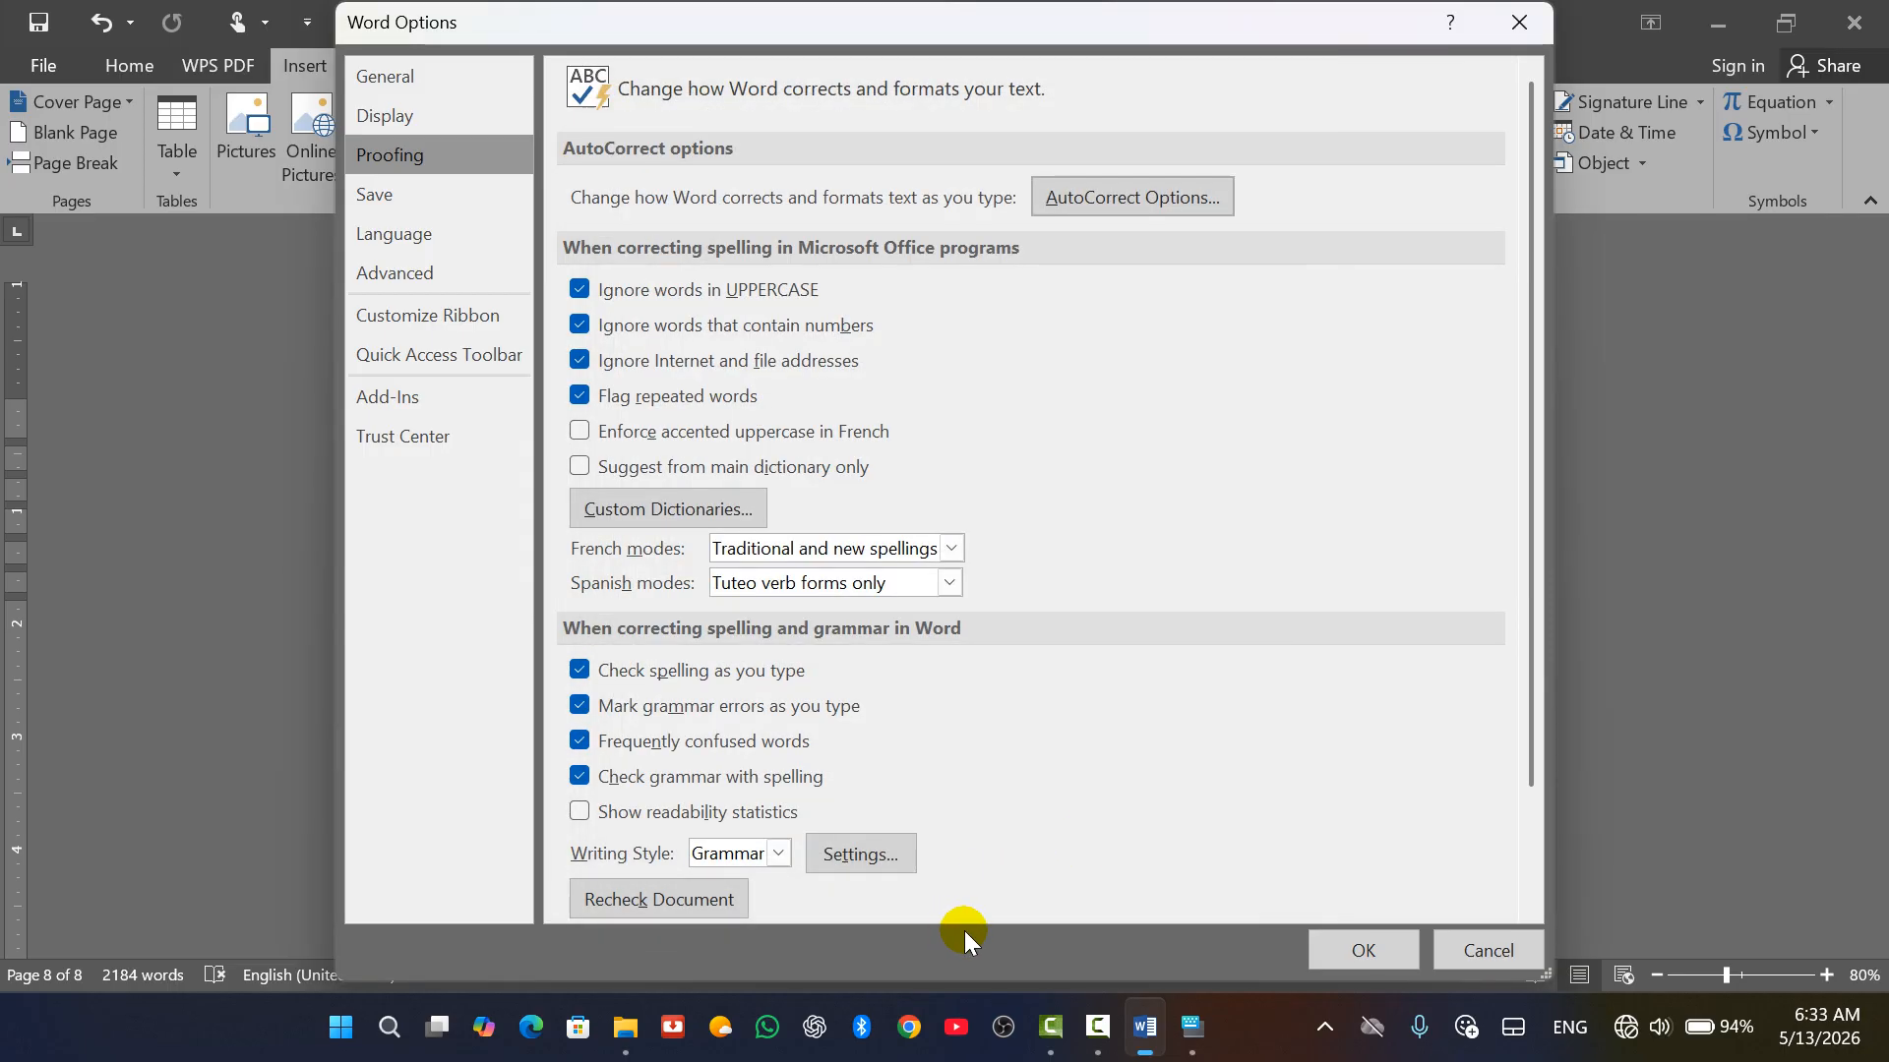
pyautogui.click(1367, 950)
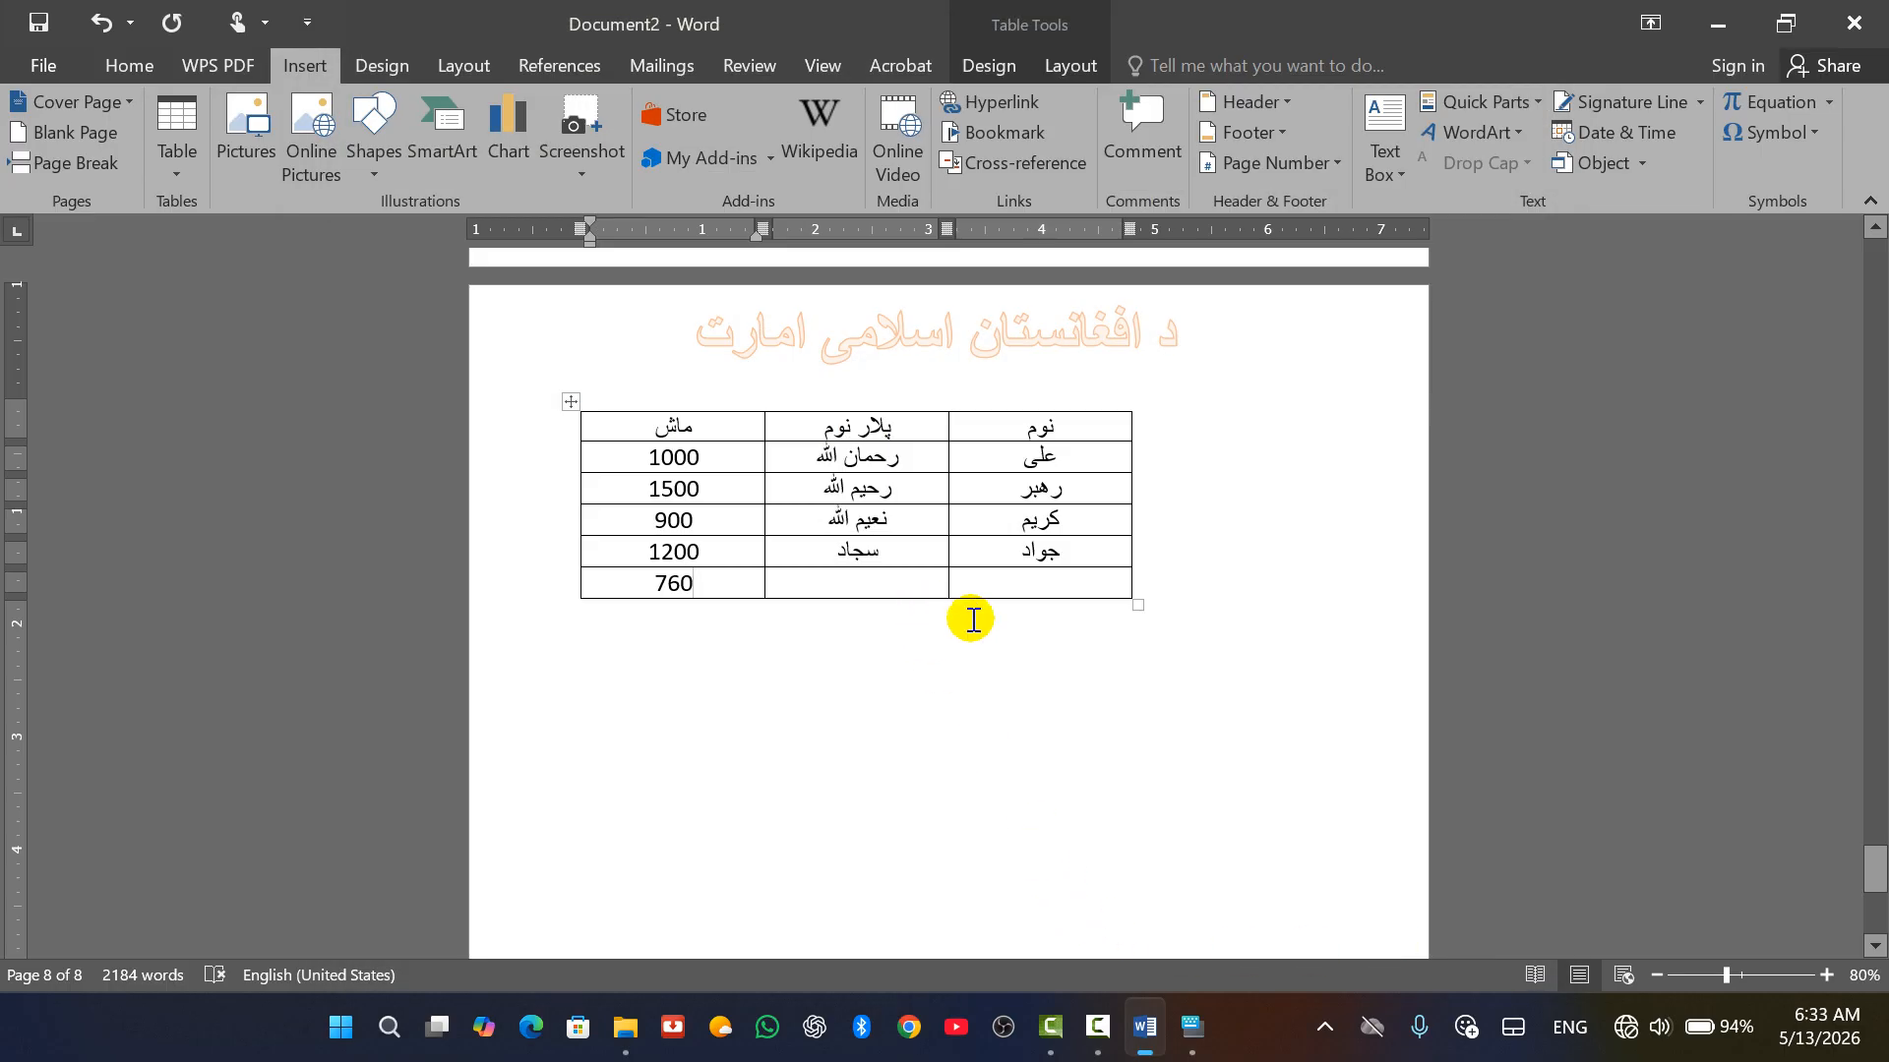
# Minimize all open windows to show the desktop.
pyautogui.scroll(-4, 974, 624)
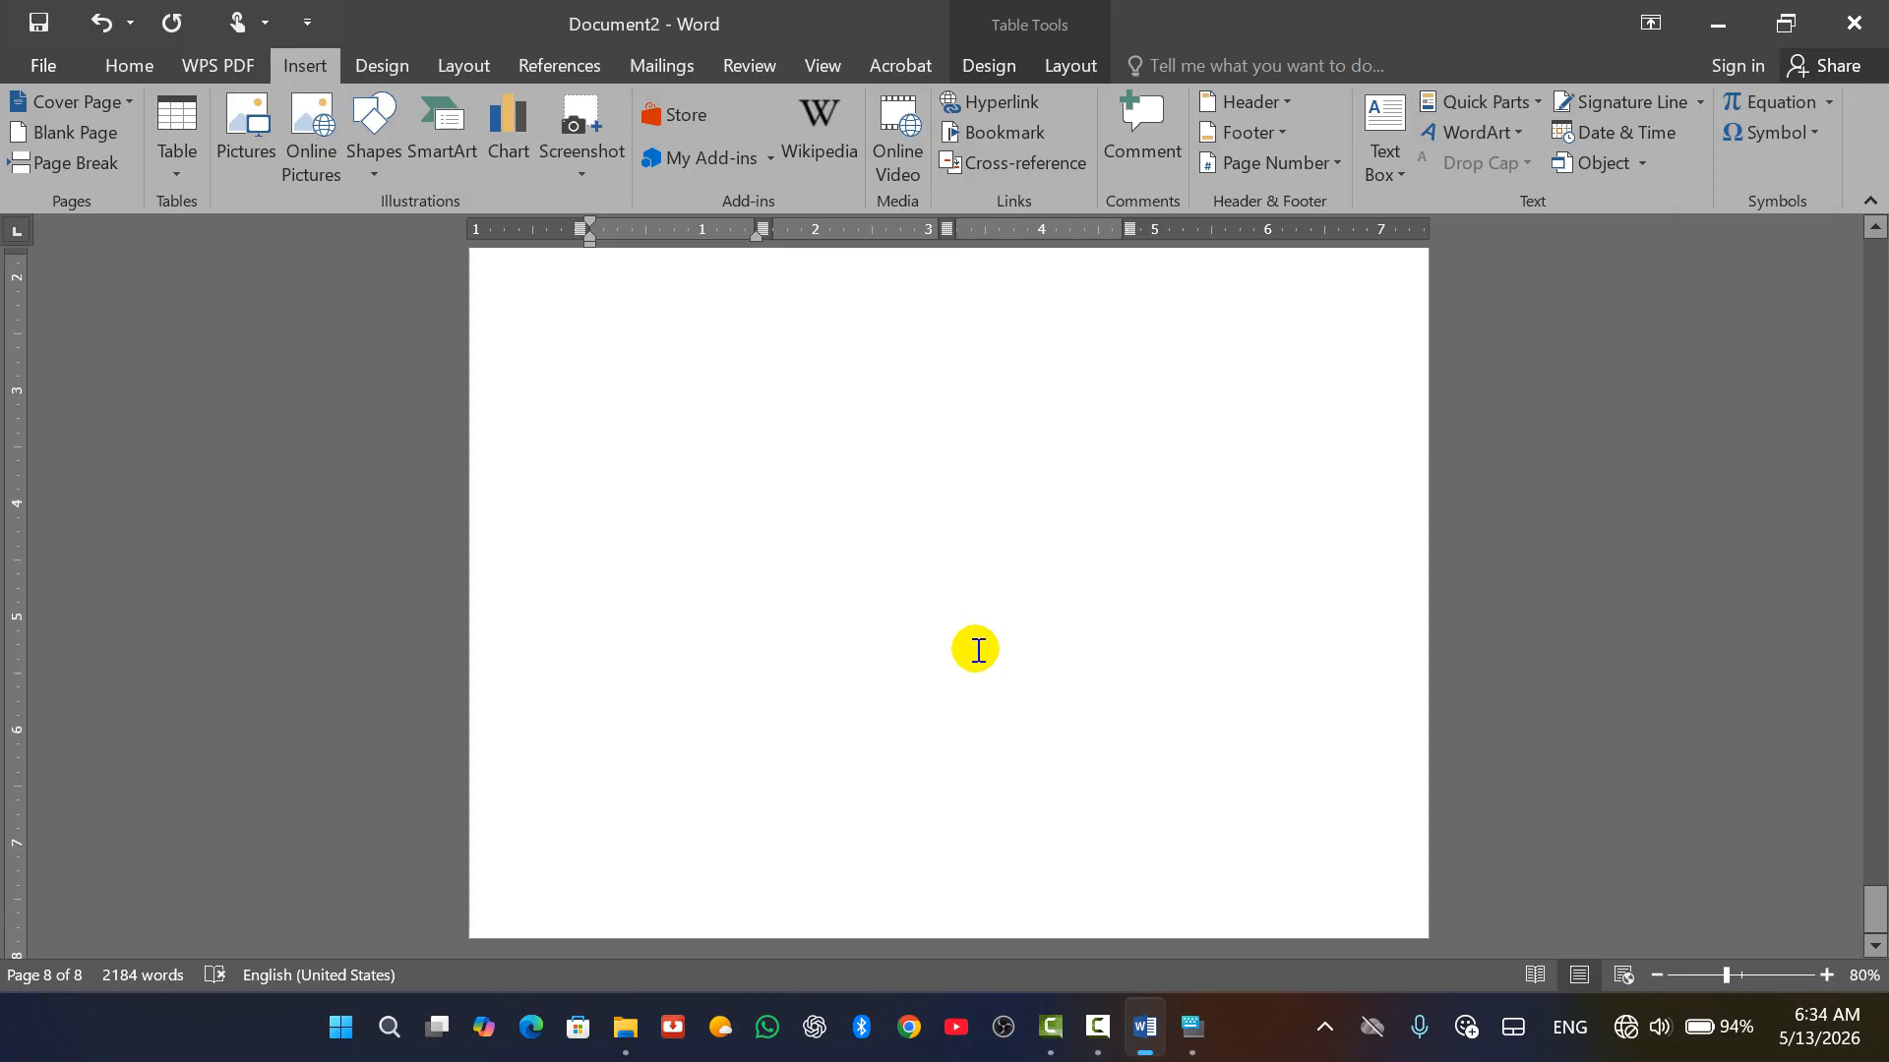
pyautogui.scroll(8, 976, 649)
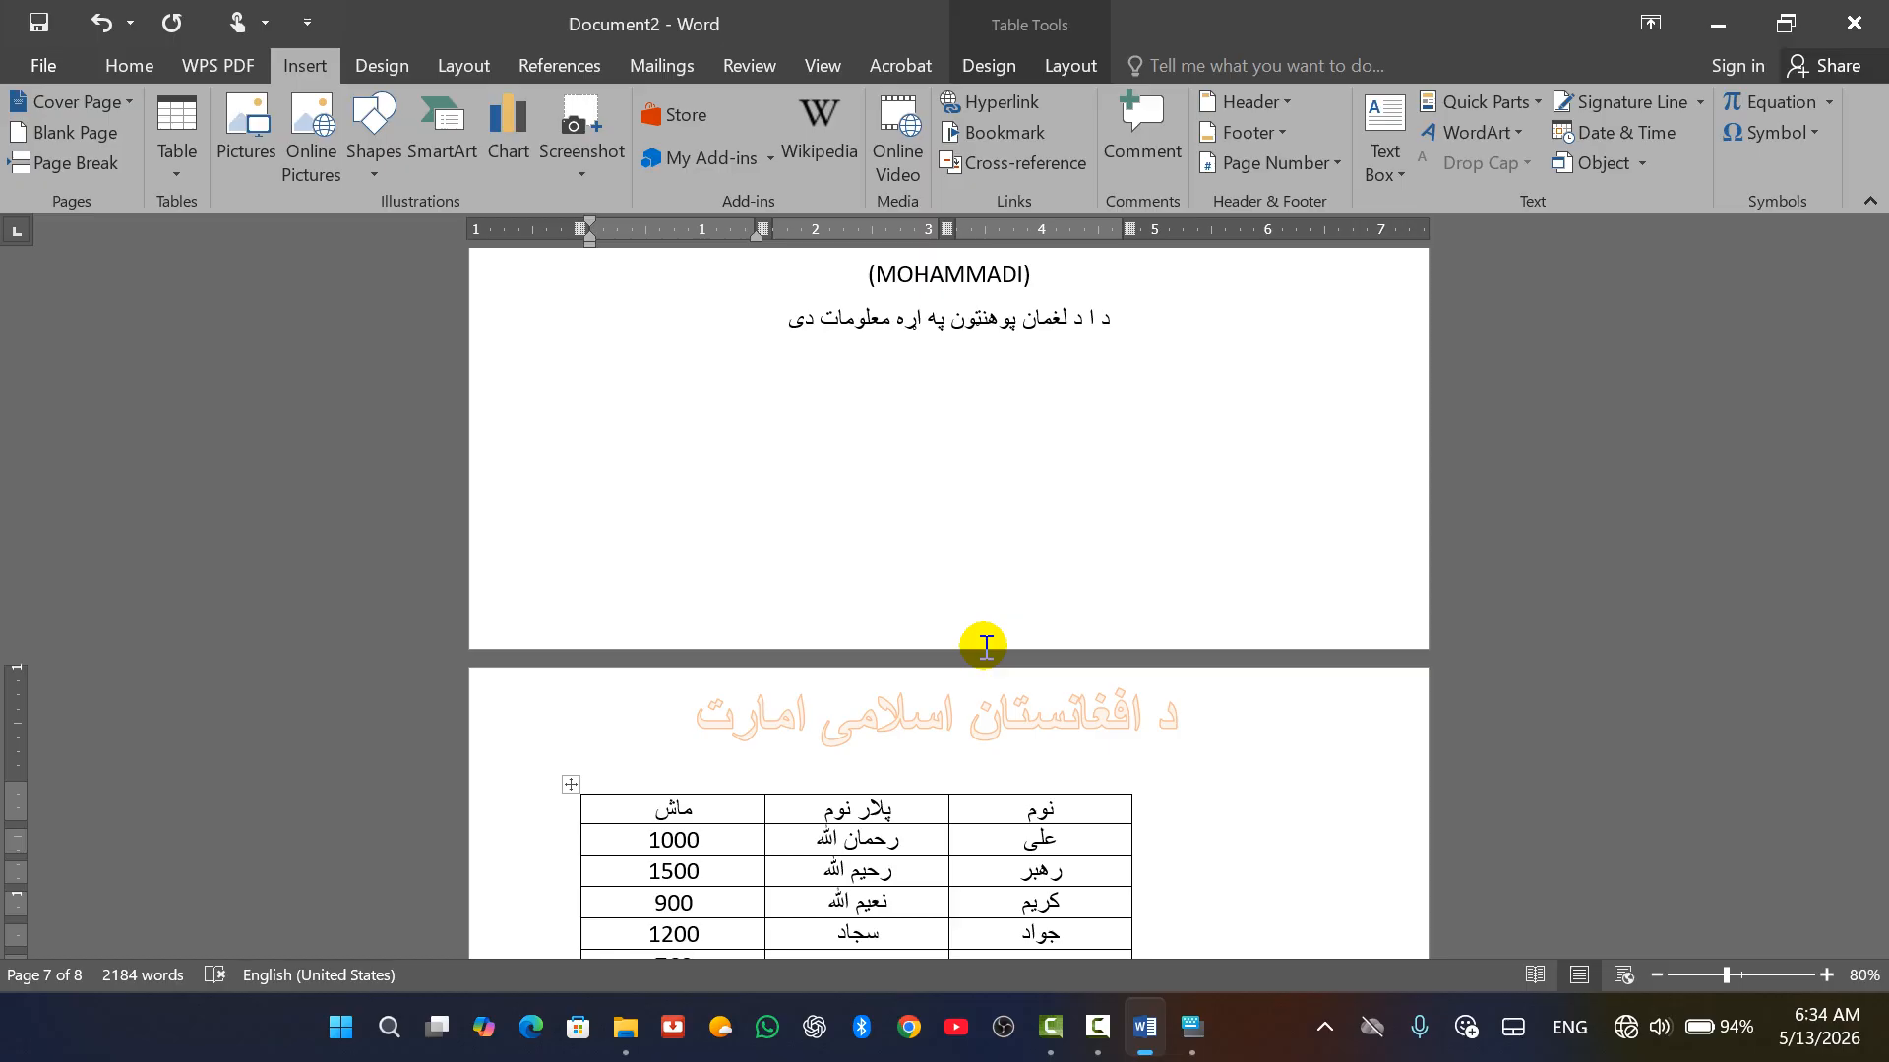
pyautogui.press('super+d')
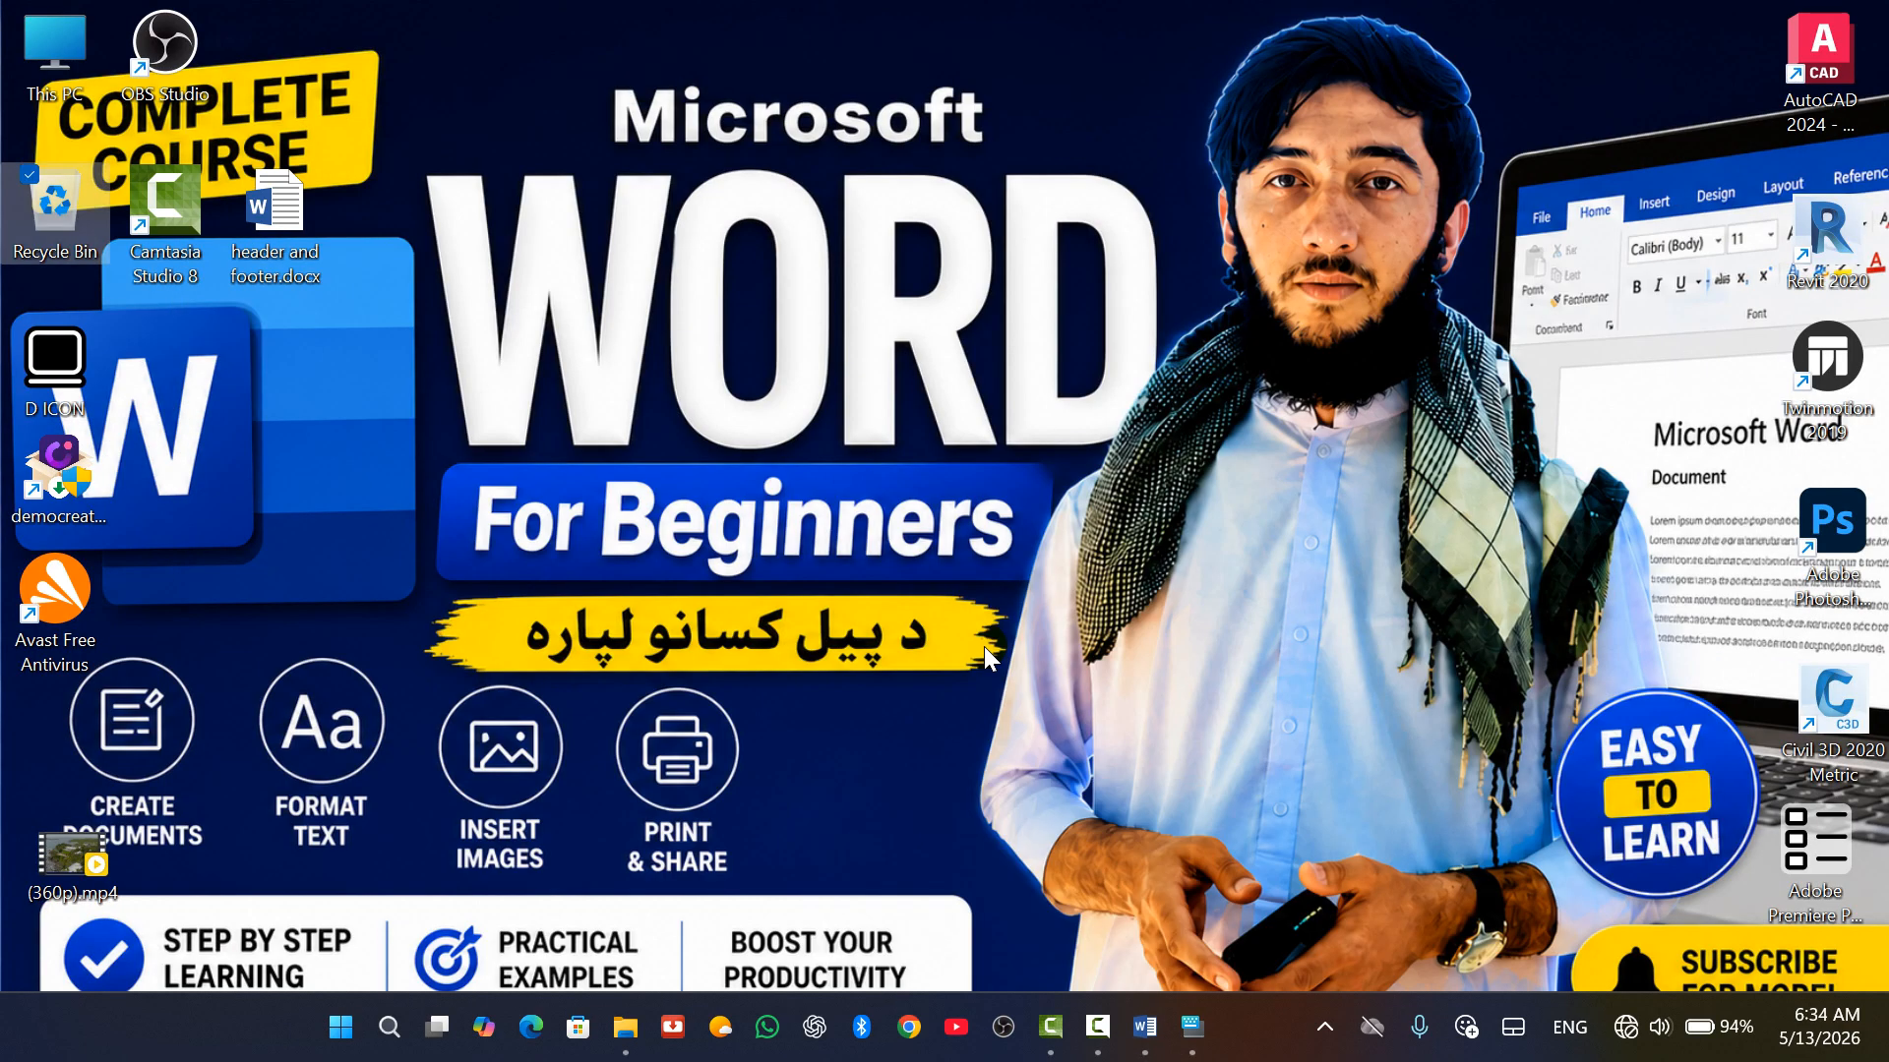